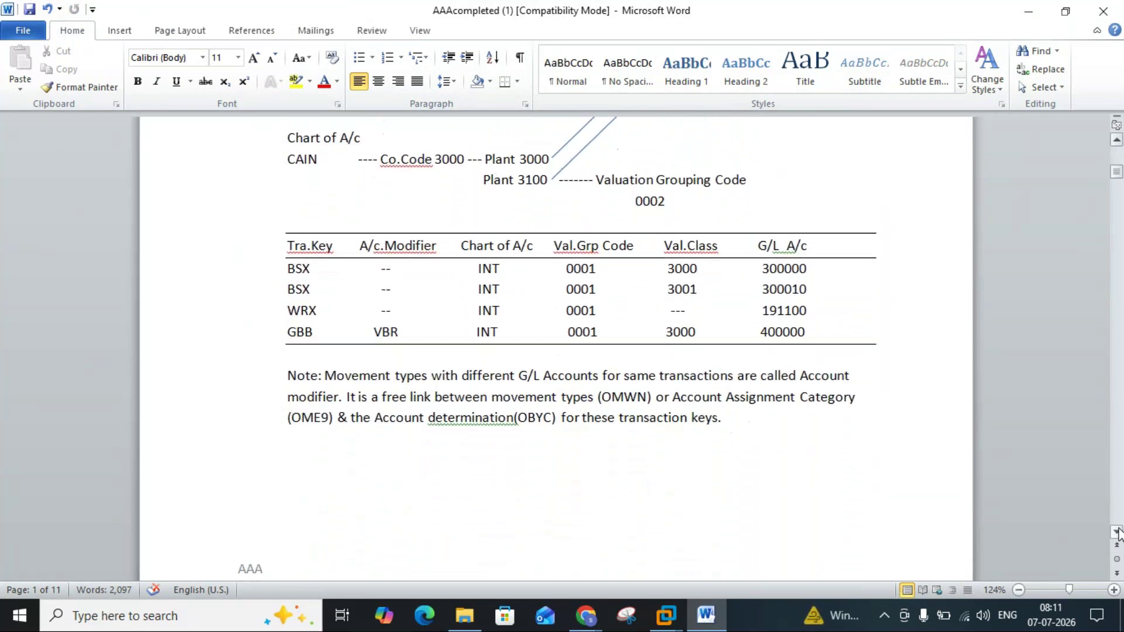
# Step: Review the transaction key table and the note about account modifiers in the document
pyautogui.click(1117, 531)
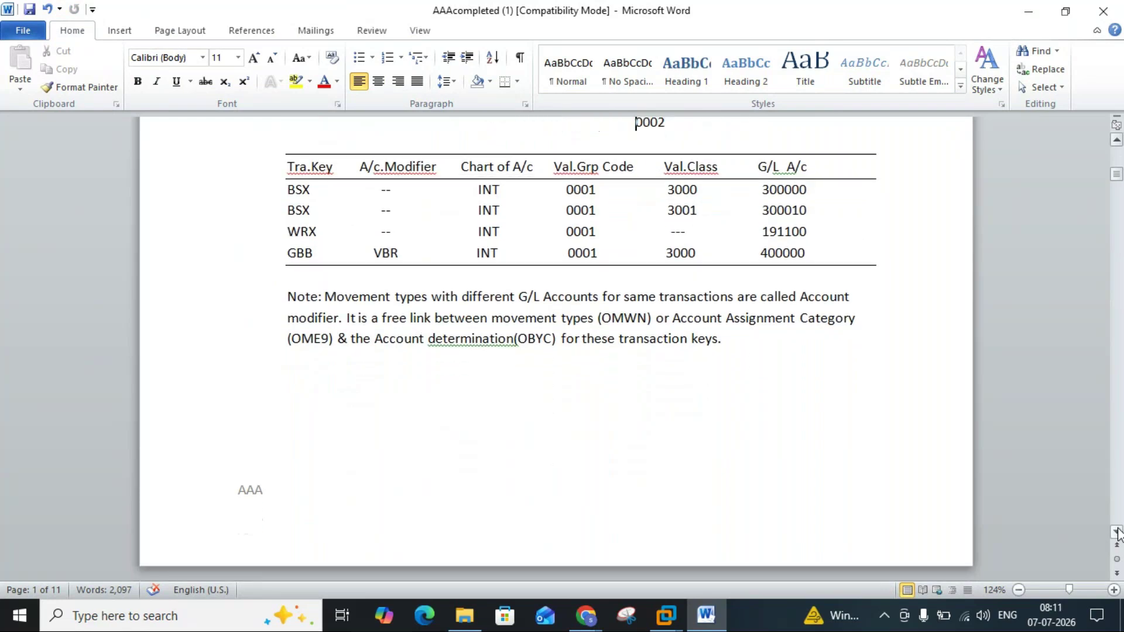
pyautogui.click(1117, 531)
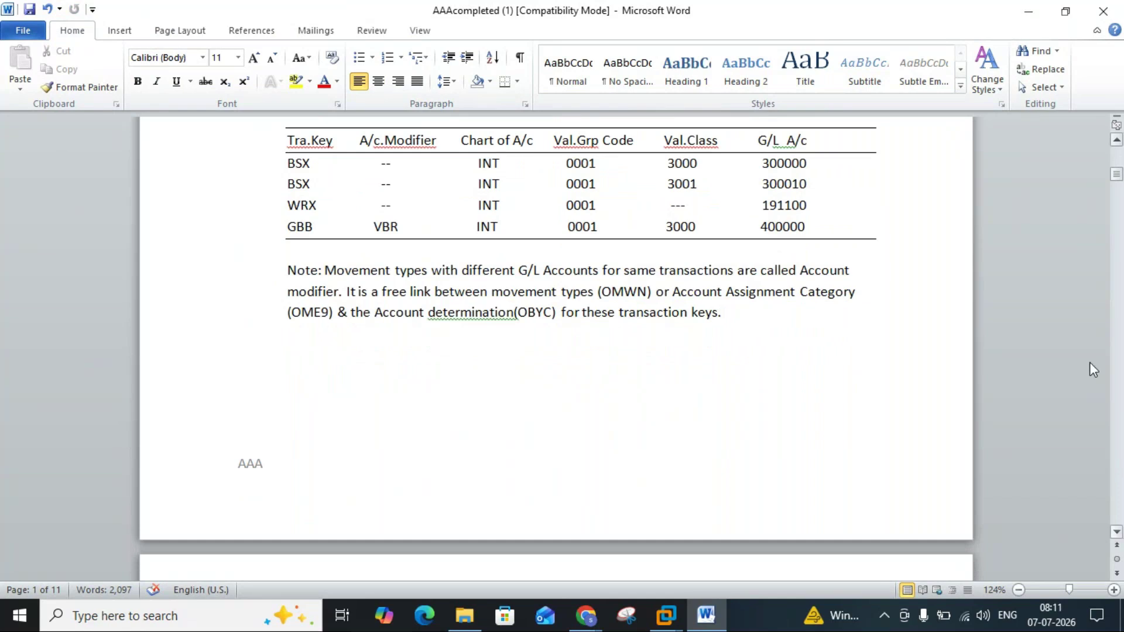
pyautogui.click(1117, 141)
pyautogui.click(1116, 141)
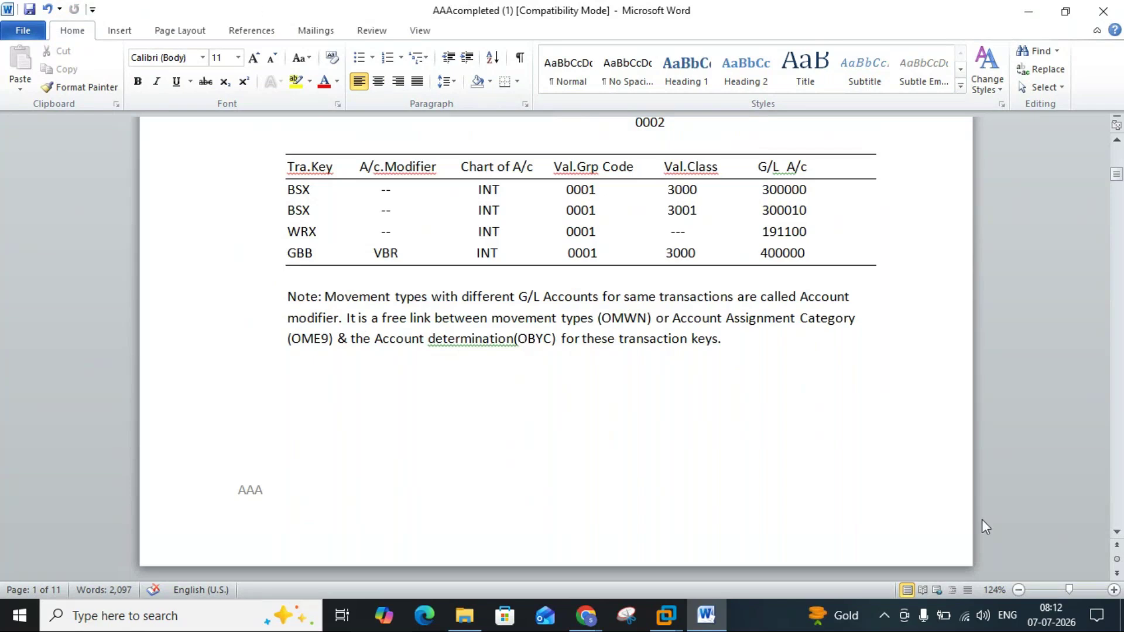
# Step: Switch to the SAP system in VMware Workstation and start transaction OBYC
pyautogui.click(1029, 13)
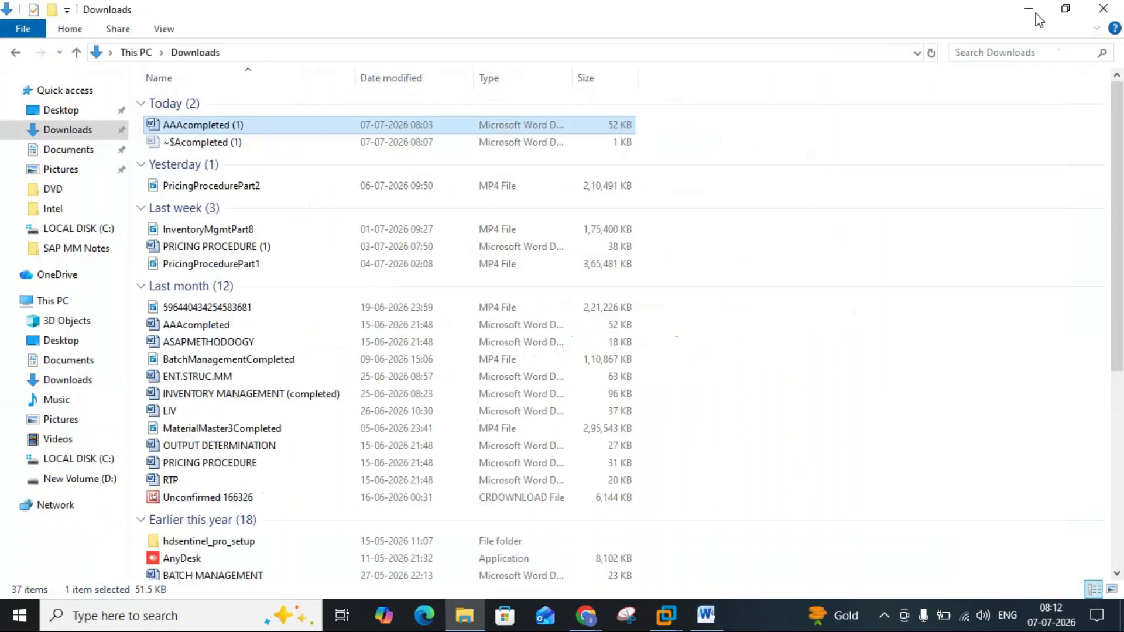
pyautogui.click(1028, 8)
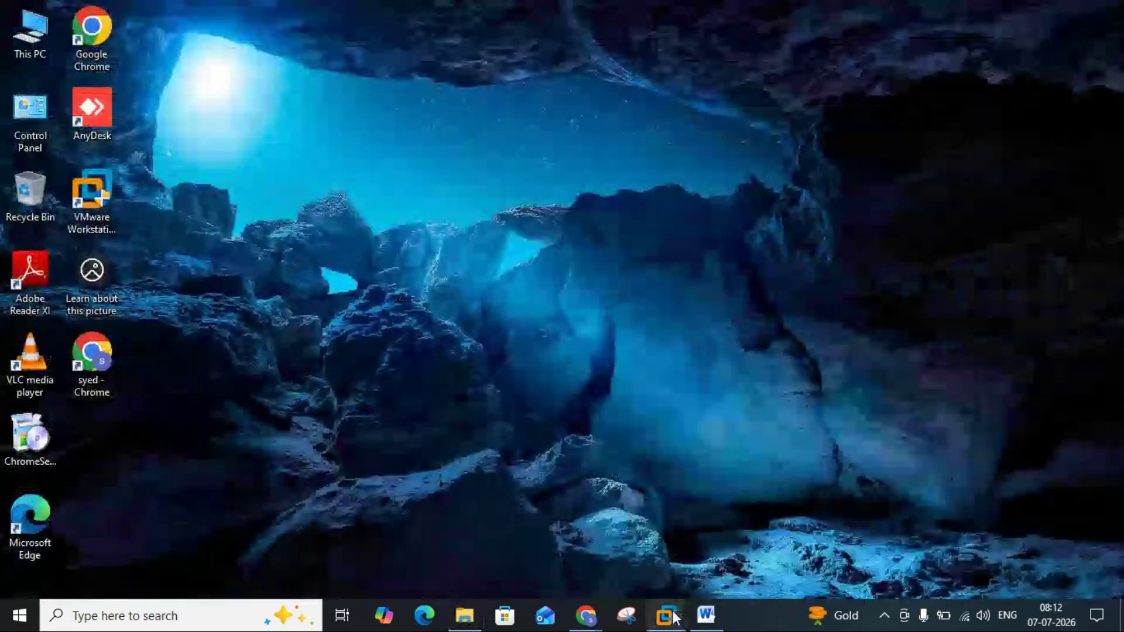
pyautogui.moveTo(665, 615)
pyautogui.click(712, 524)
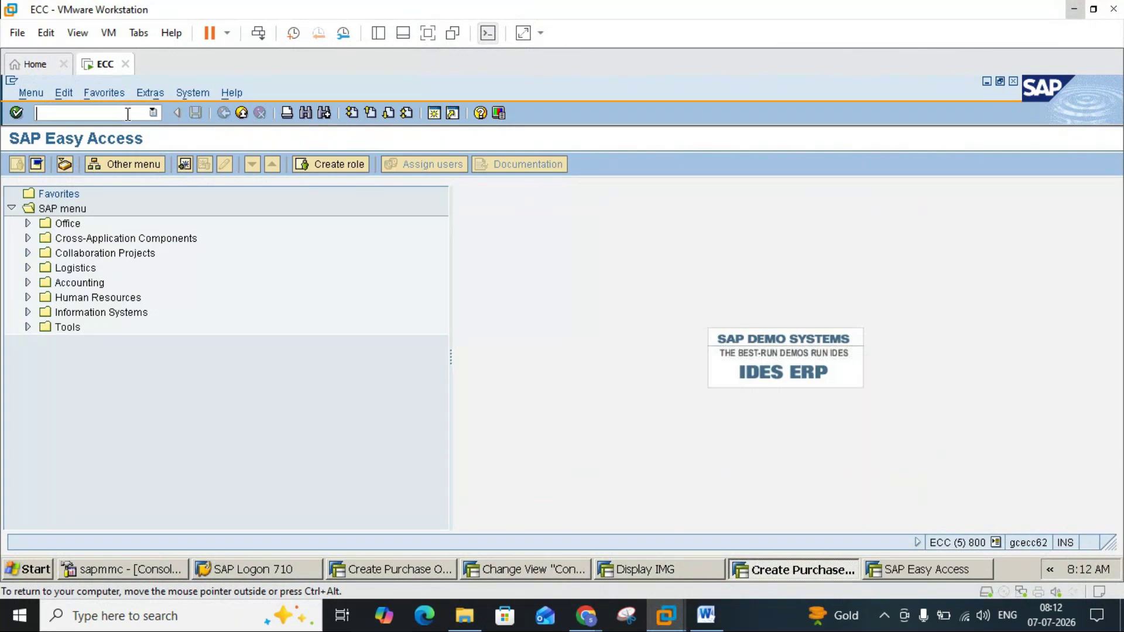
pyautogui.write('OBYC')
pyautogui.press('Return')
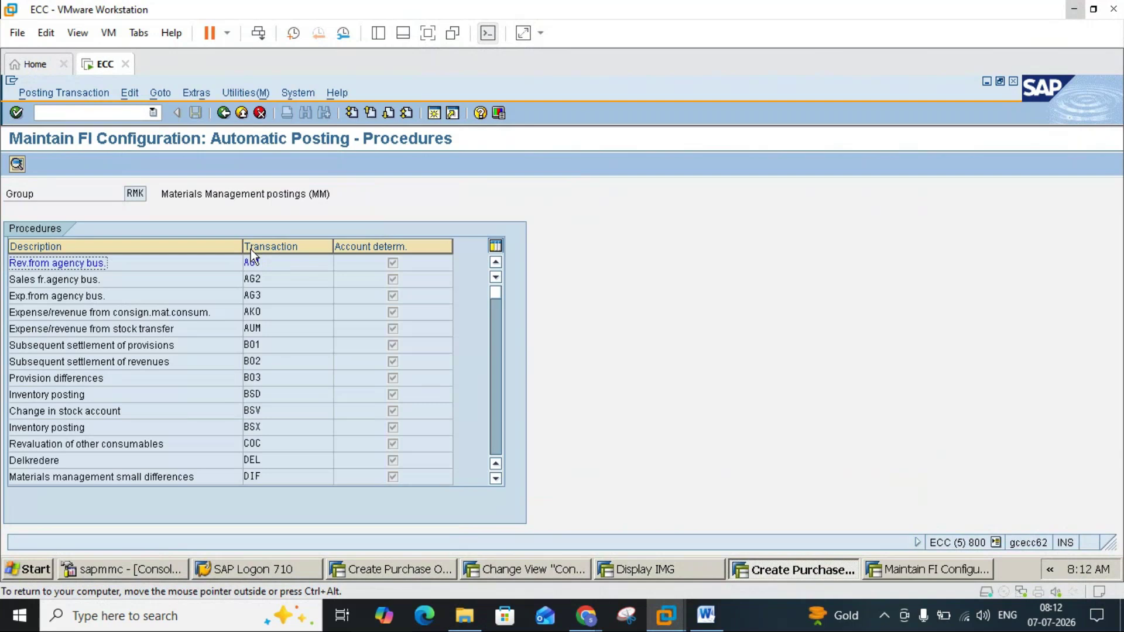
# Step: Display the account assignments of inventory posting transaction BSX for chart of accounts CAUS
pyautogui.click(257, 411)
pyautogui.click(259, 428)
pyautogui.doubleClick(258, 429)
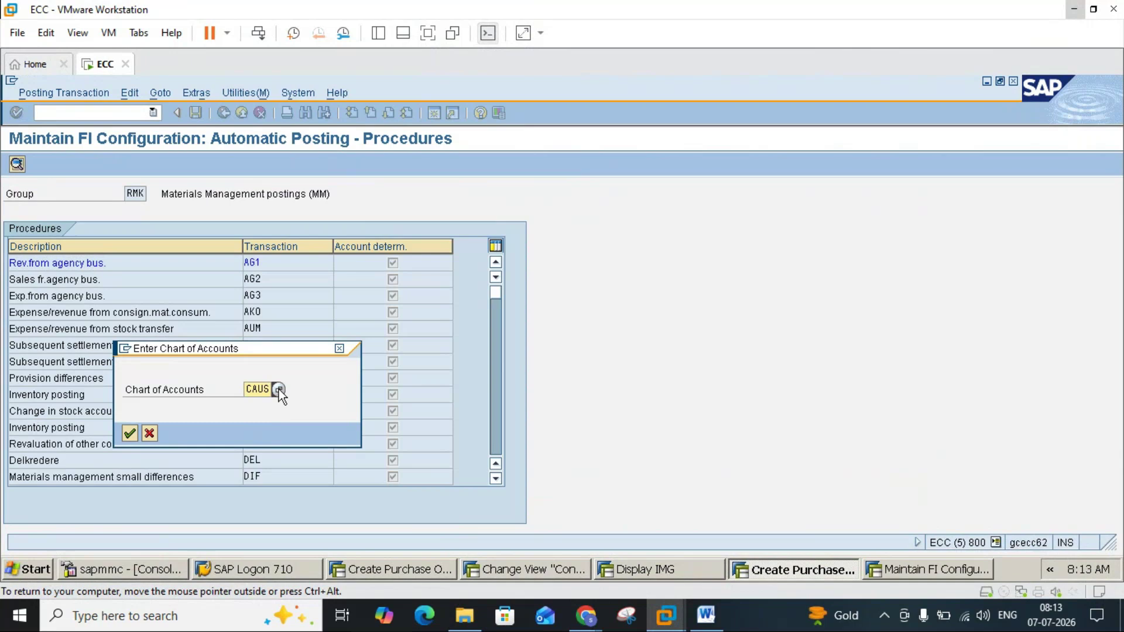
pyautogui.click(131, 433)
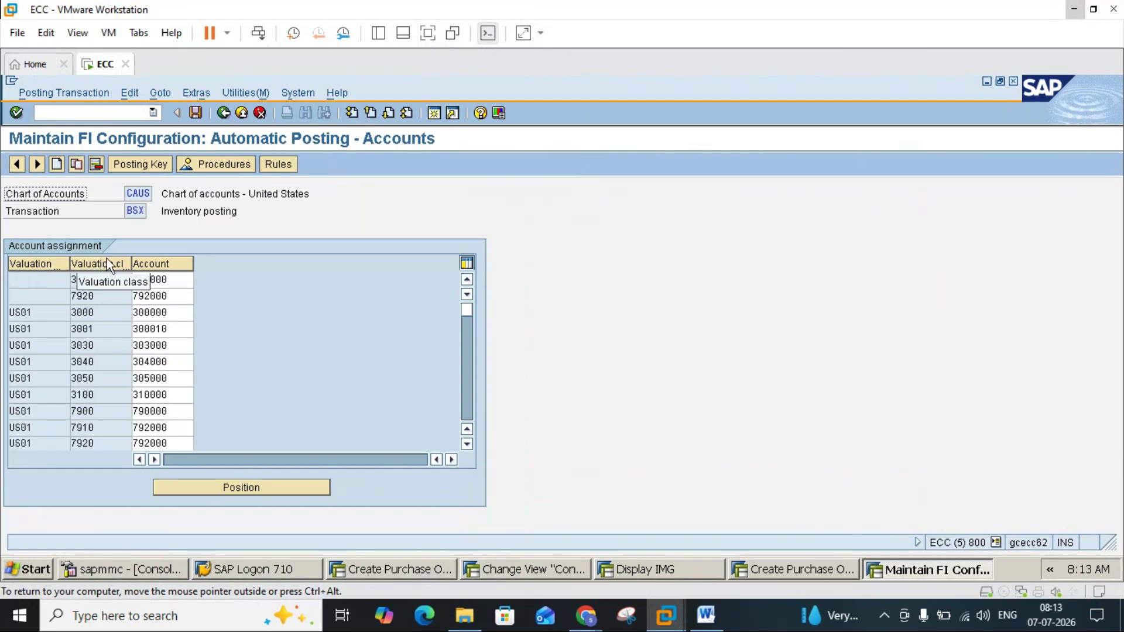
# Step: Start transaction MM02 in a new session and open material 1900 at plant 1000 with its preselected views
pyautogui.click(432, 114)
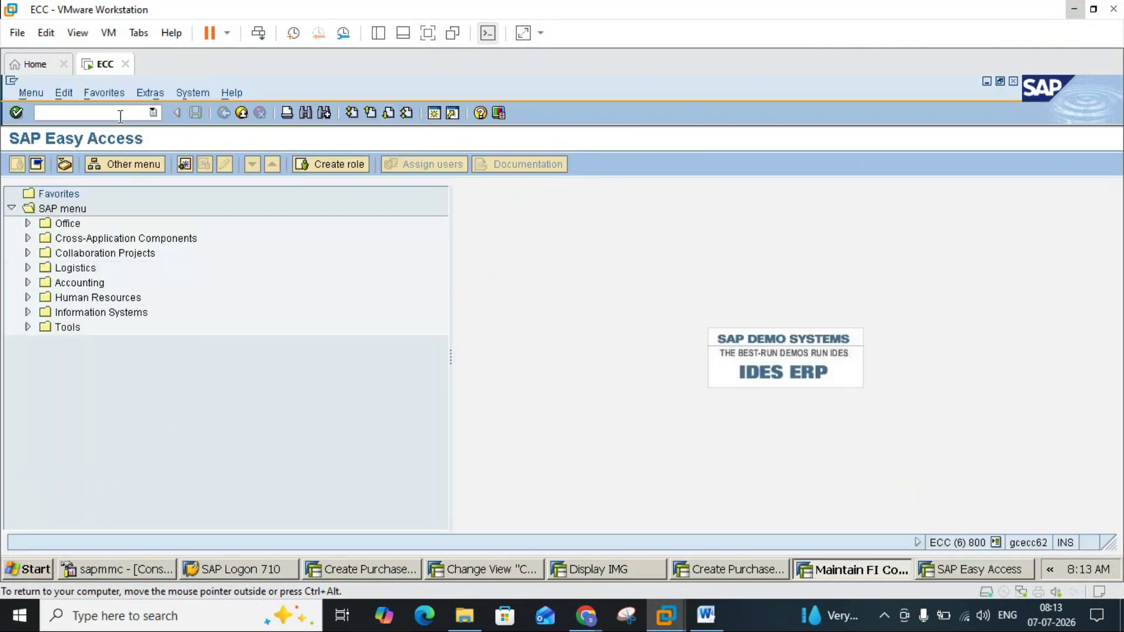
pyautogui.write('MM02')
pyautogui.press('Return')
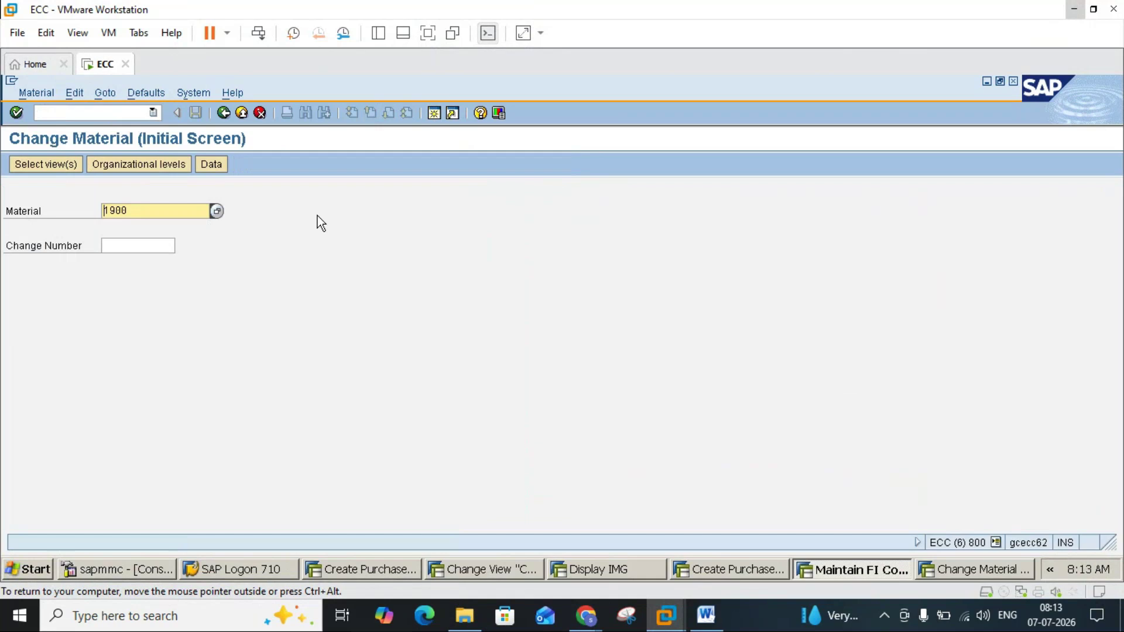
pyautogui.press('Return')
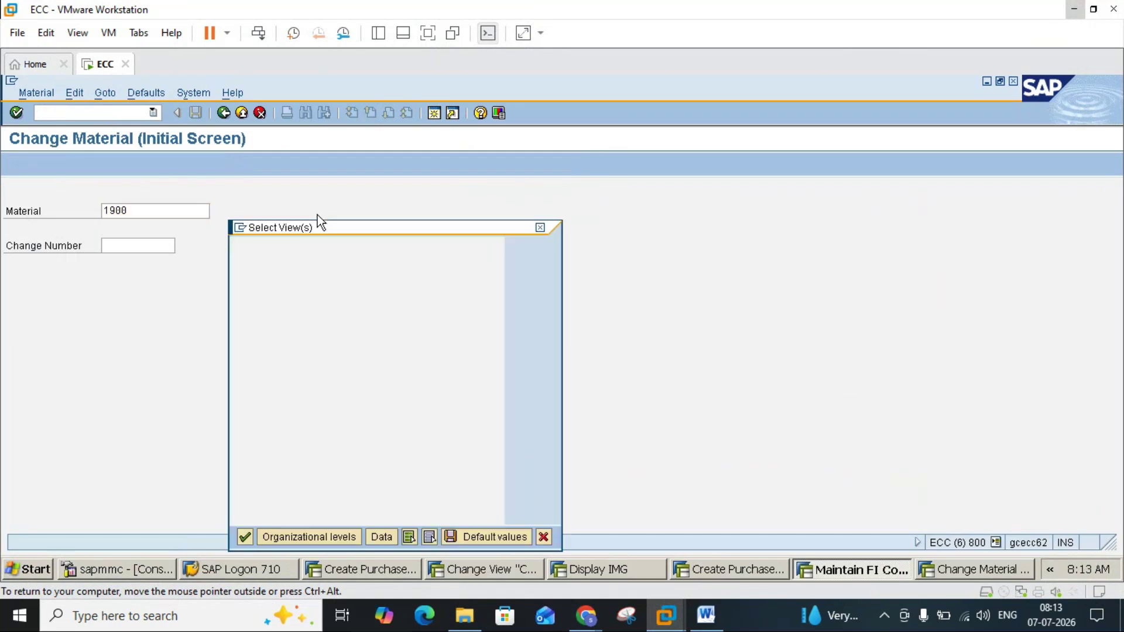
pyautogui.click(245, 537)
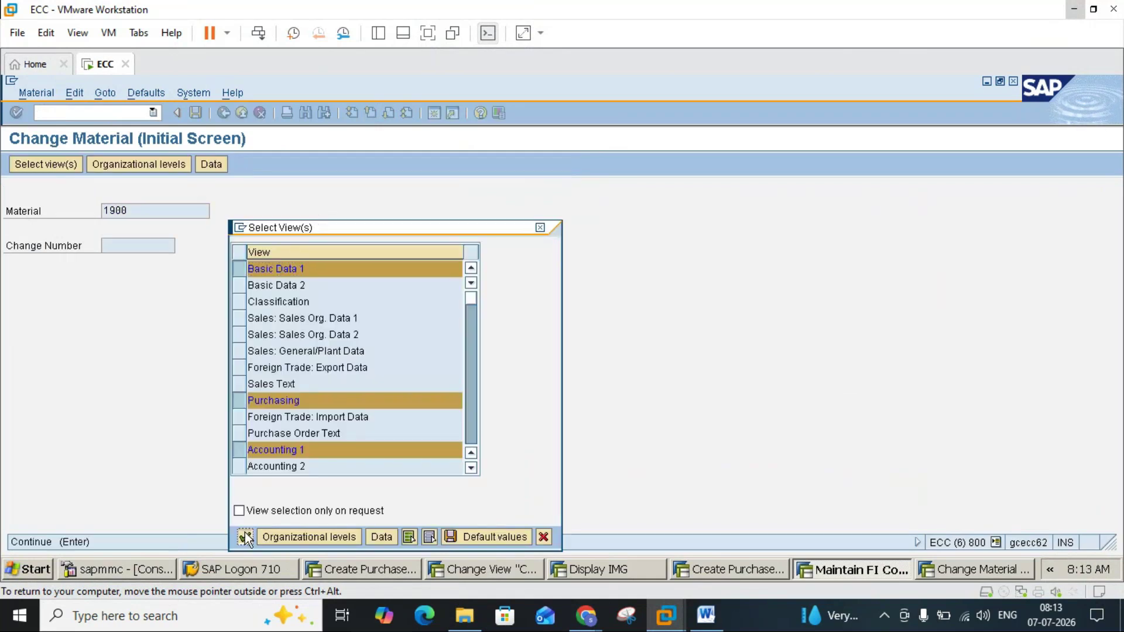
pyautogui.write('1000')
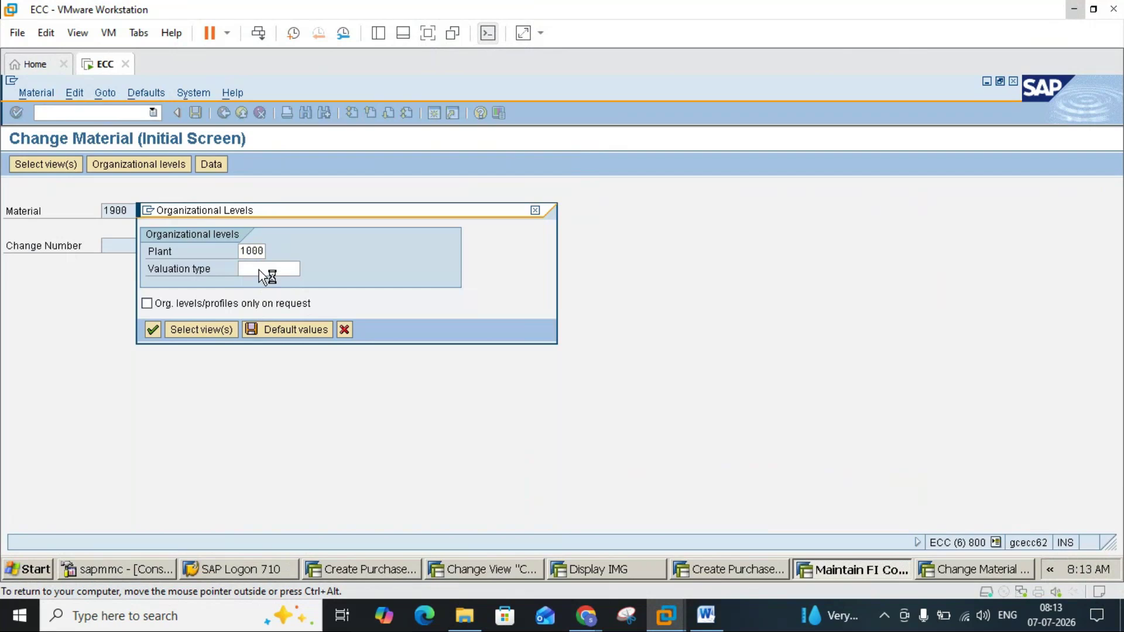
pyautogui.press('Return')
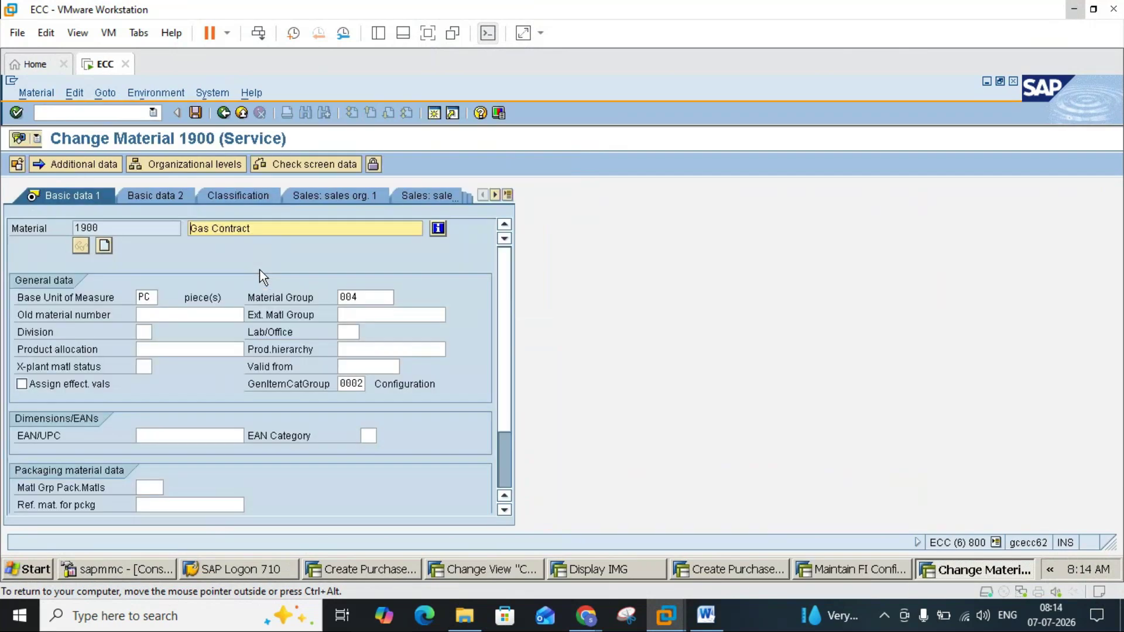
# Step: Show the Accounting 1 view of the material and look through the permitted valuation classes, keeping the current one
pyautogui.click(507, 195)
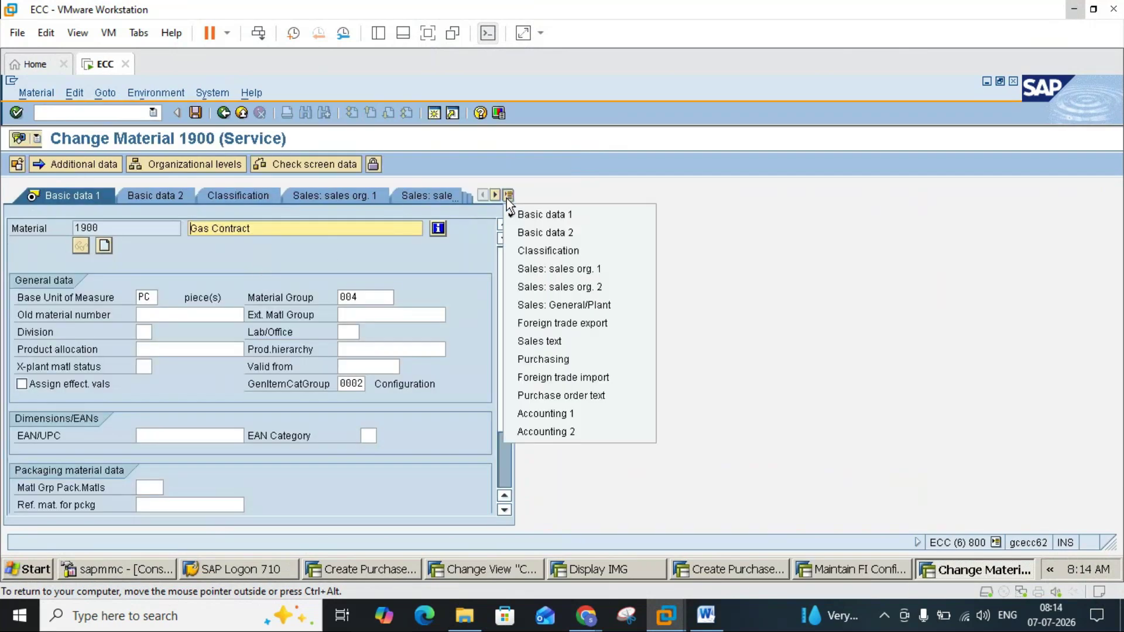
pyautogui.click(539, 415)
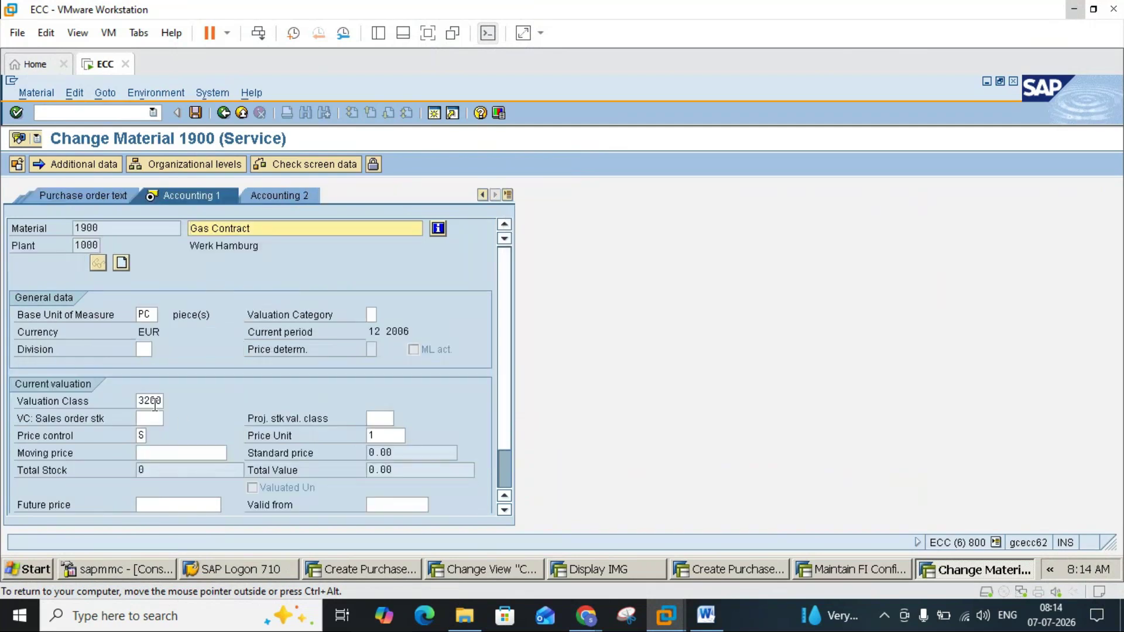
pyautogui.click(153, 402)
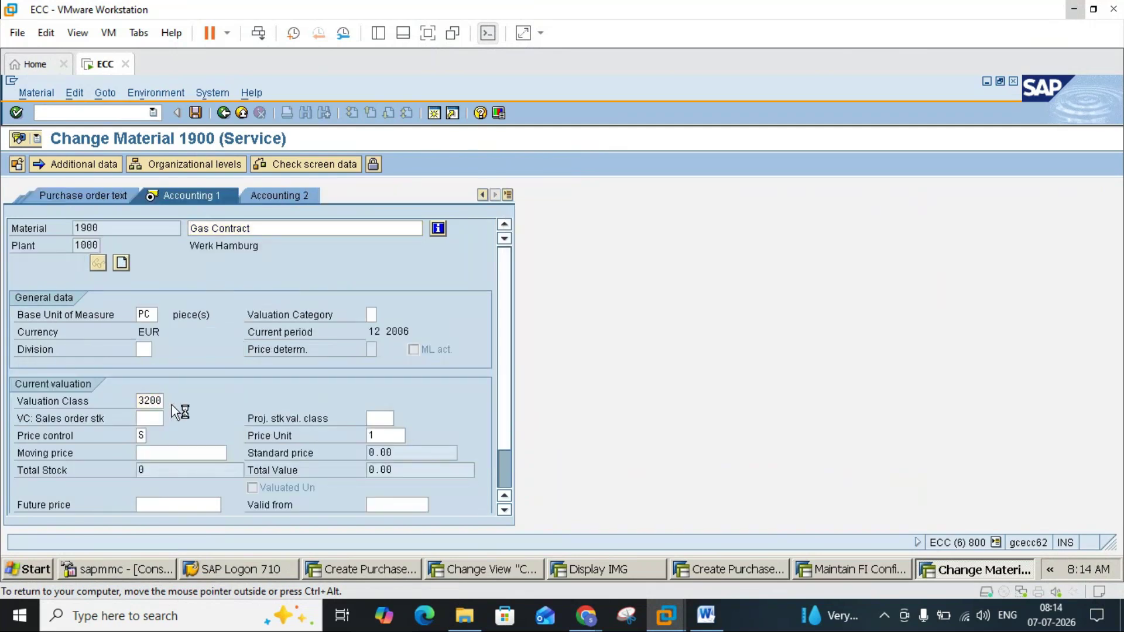
pyautogui.click(170, 403)
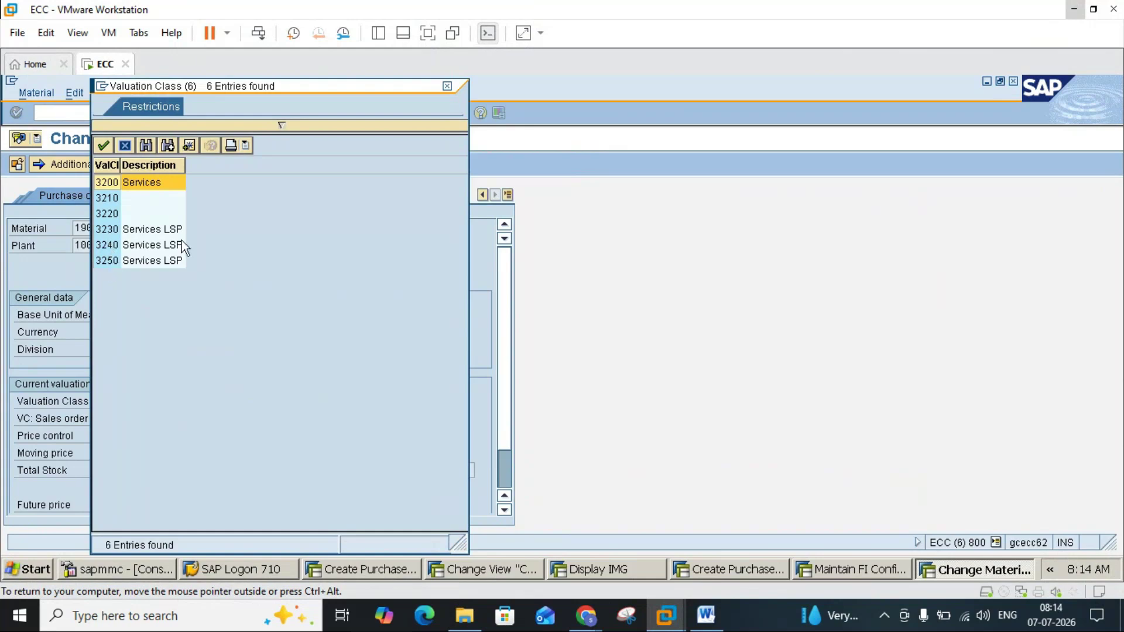
pyautogui.click(446, 86)
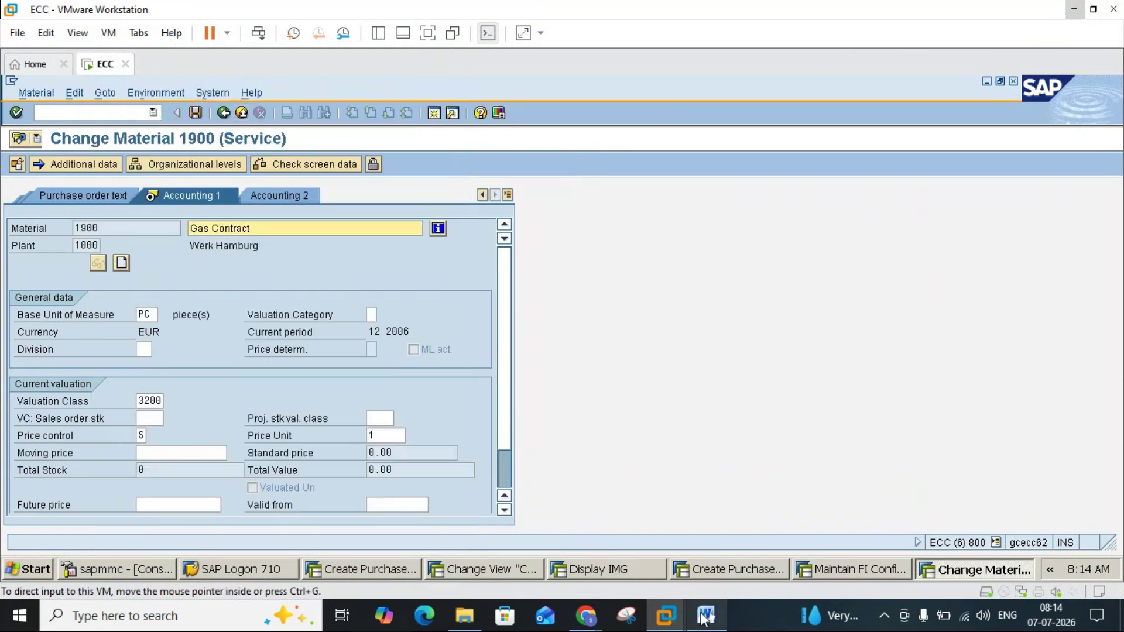
# Step: Consult the account determination table in the Word document and return to the SAP material screen
pyautogui.moveTo(679, 622)
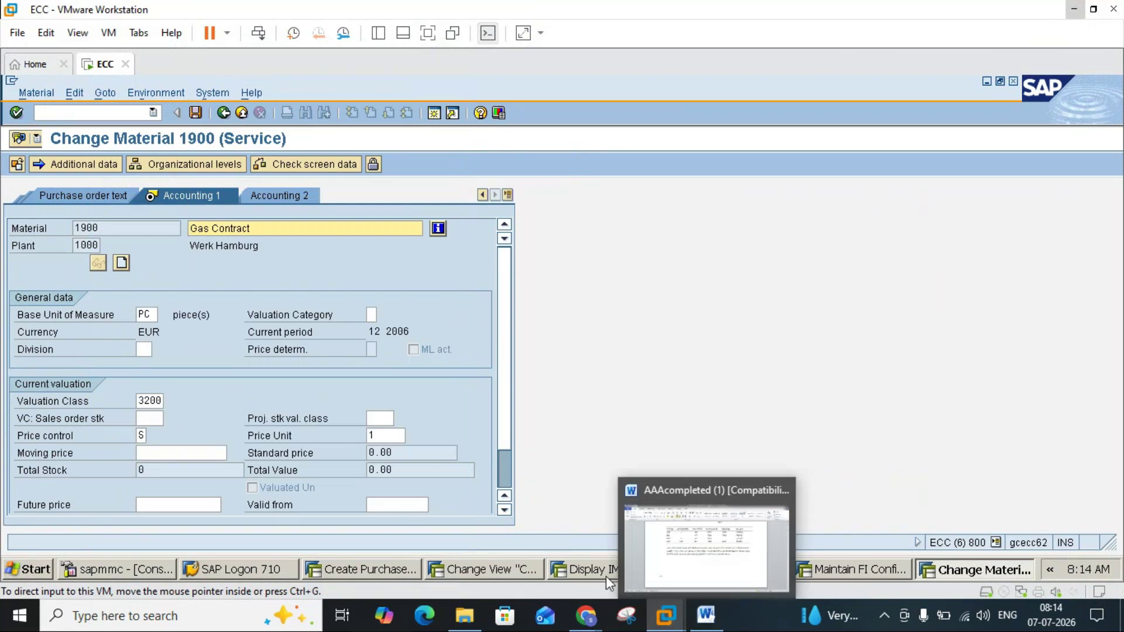
pyautogui.click(705, 621)
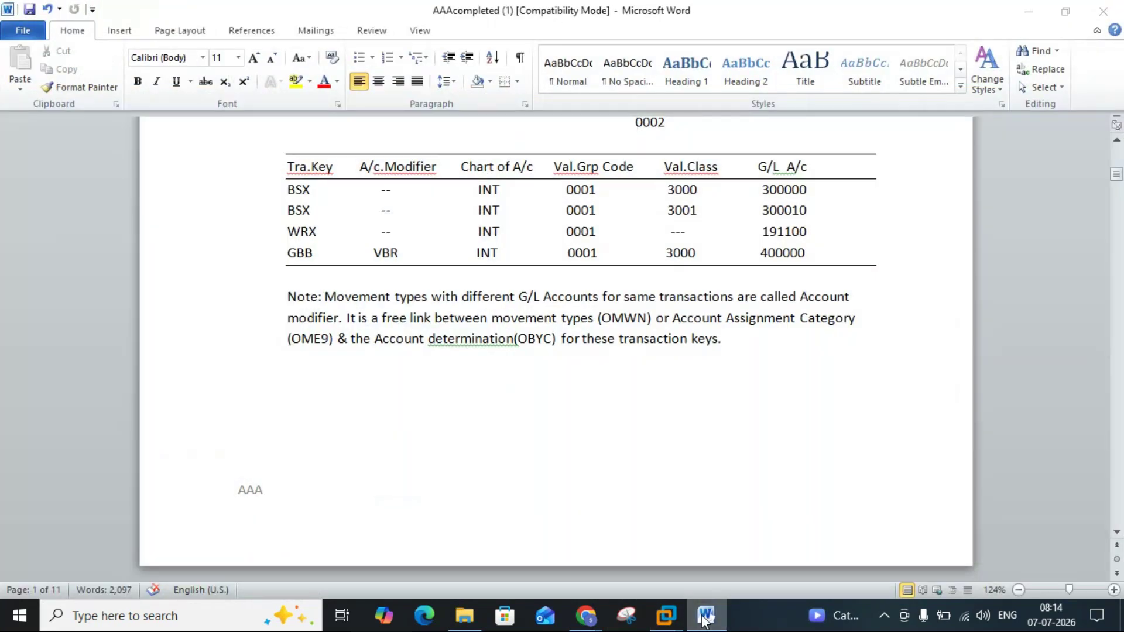
pyautogui.click(704, 621)
pyautogui.click(704, 620)
pyautogui.click(704, 622)
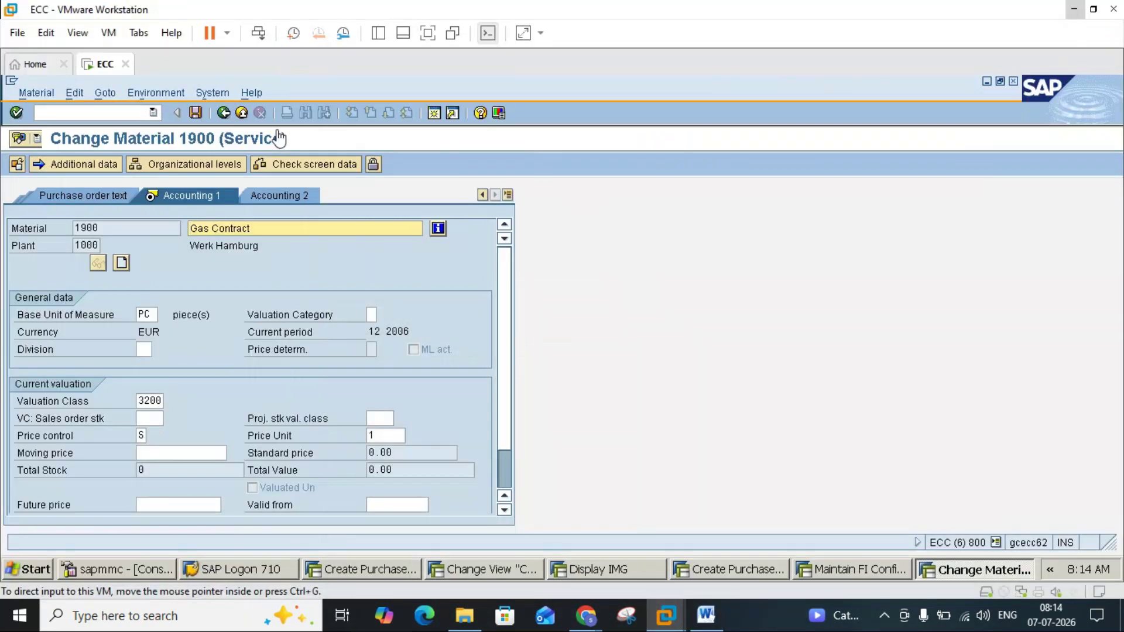
# Step: Leave the material change transaction without saving and start transaction MM01 to create a material
pyautogui.click(228, 114)
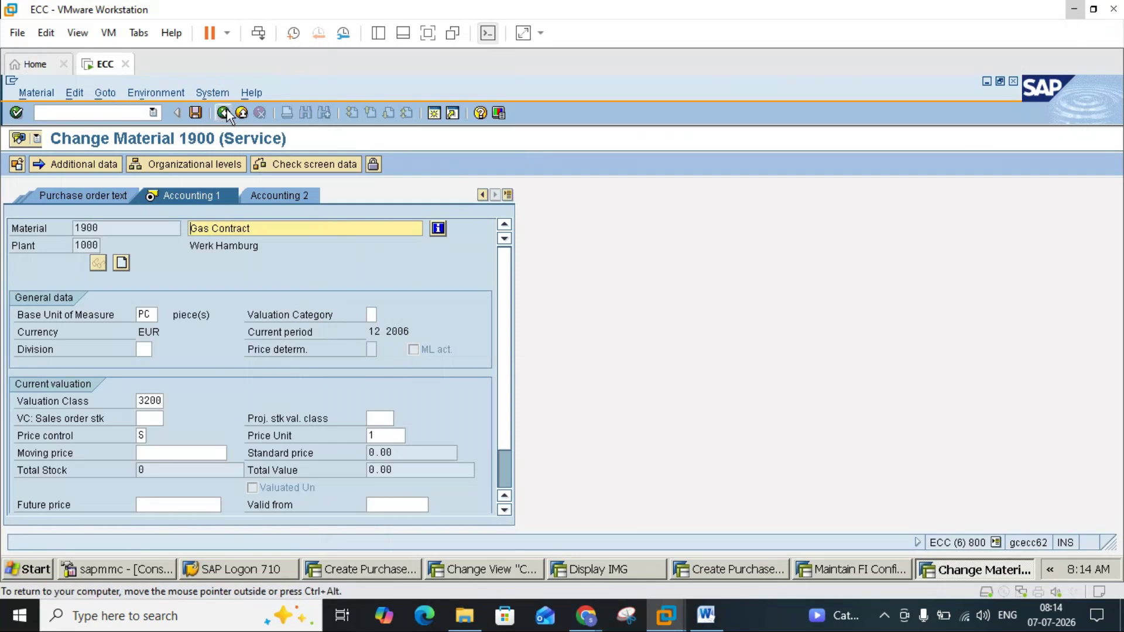
pyautogui.click(243, 114)
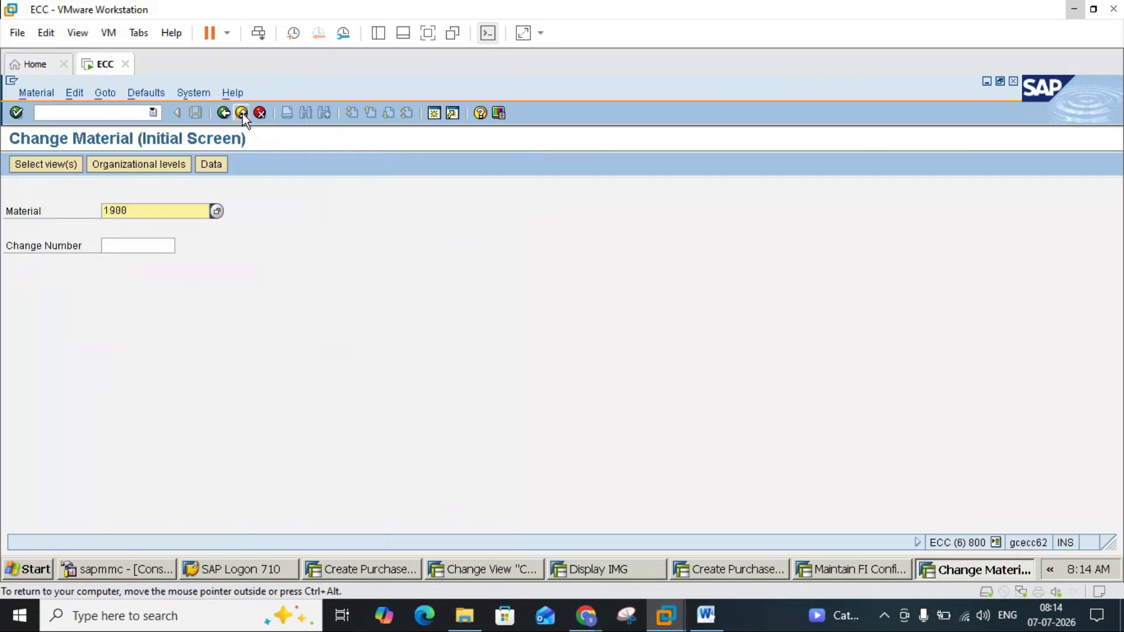
pyautogui.click(242, 113)
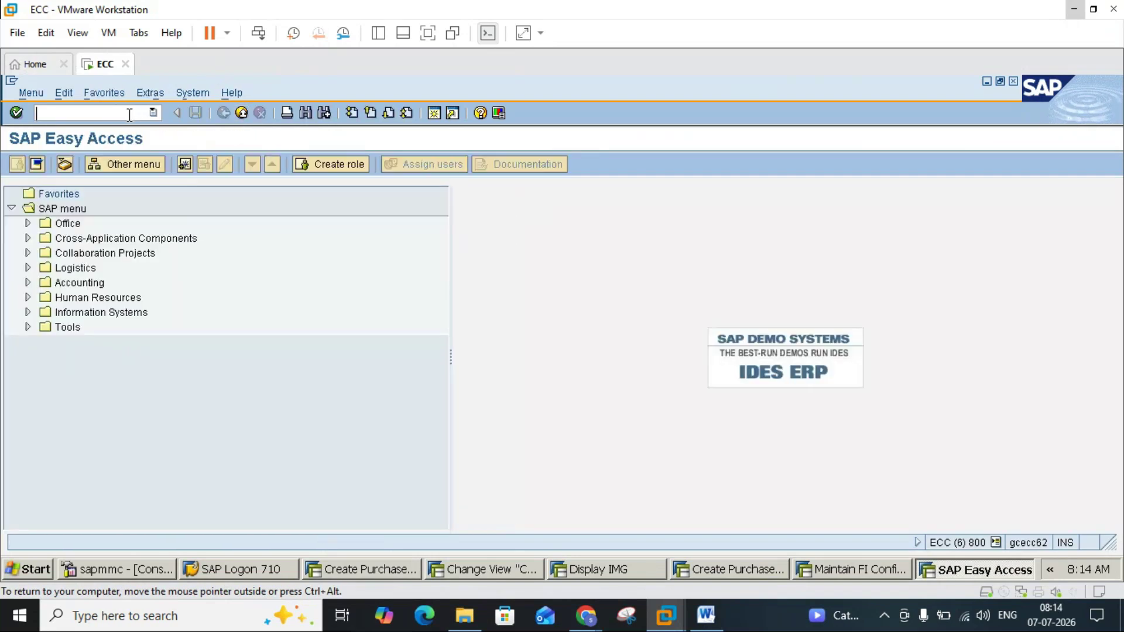
pyautogui.write('mm01')
pyautogui.press('Return')
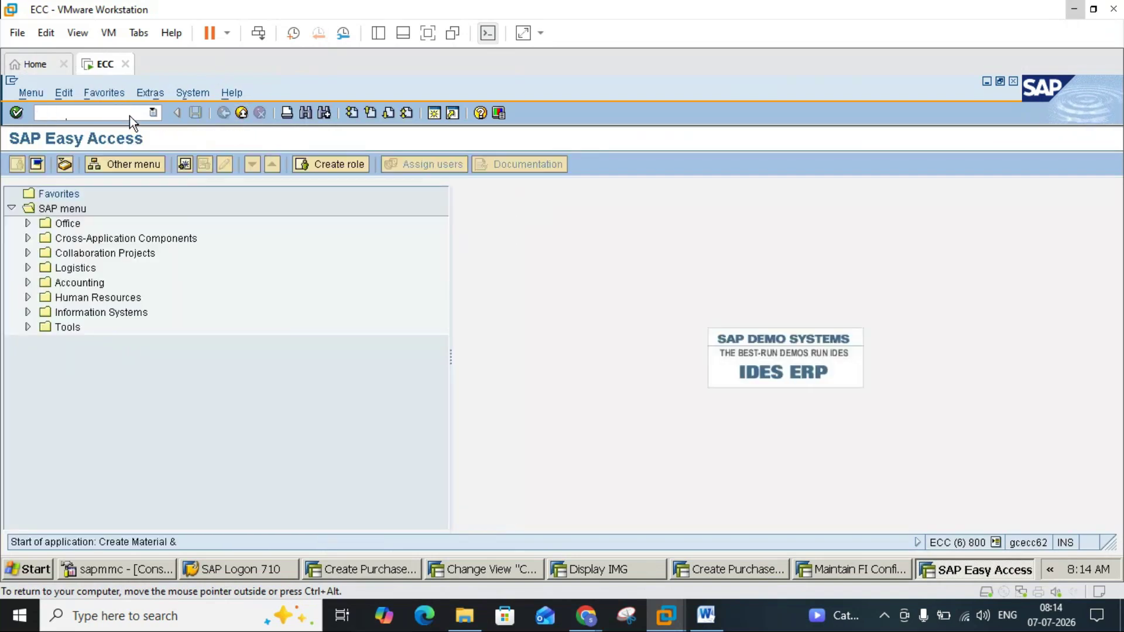
# Step: Browse the available material types and choose FERT Finished product
pyautogui.click(165, 245)
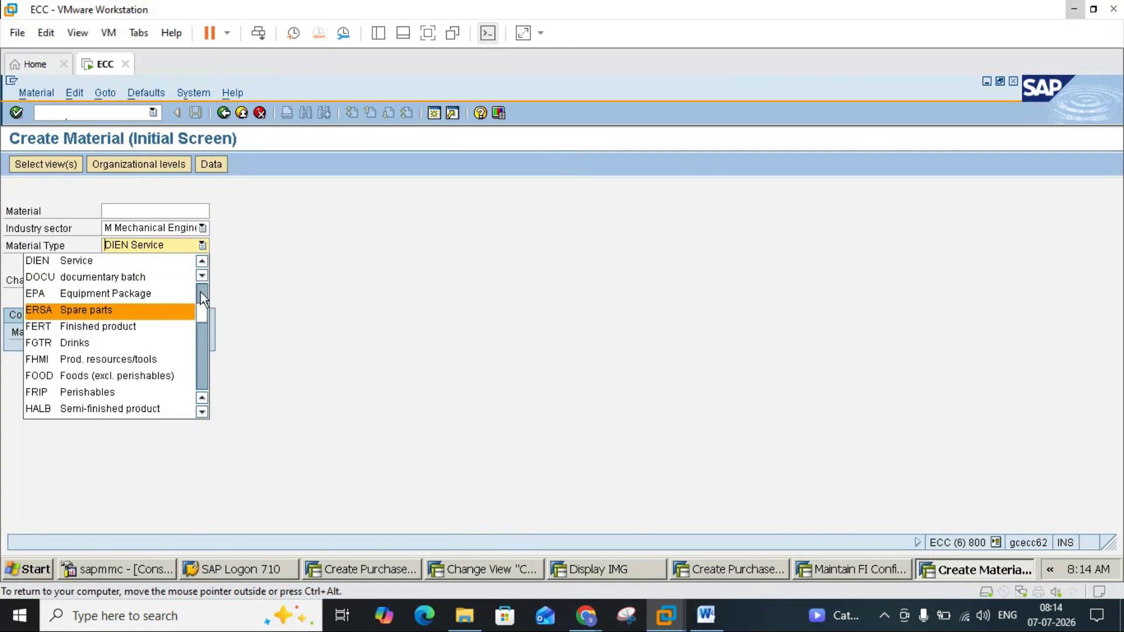
pyautogui.scroll(3, 200, 291)
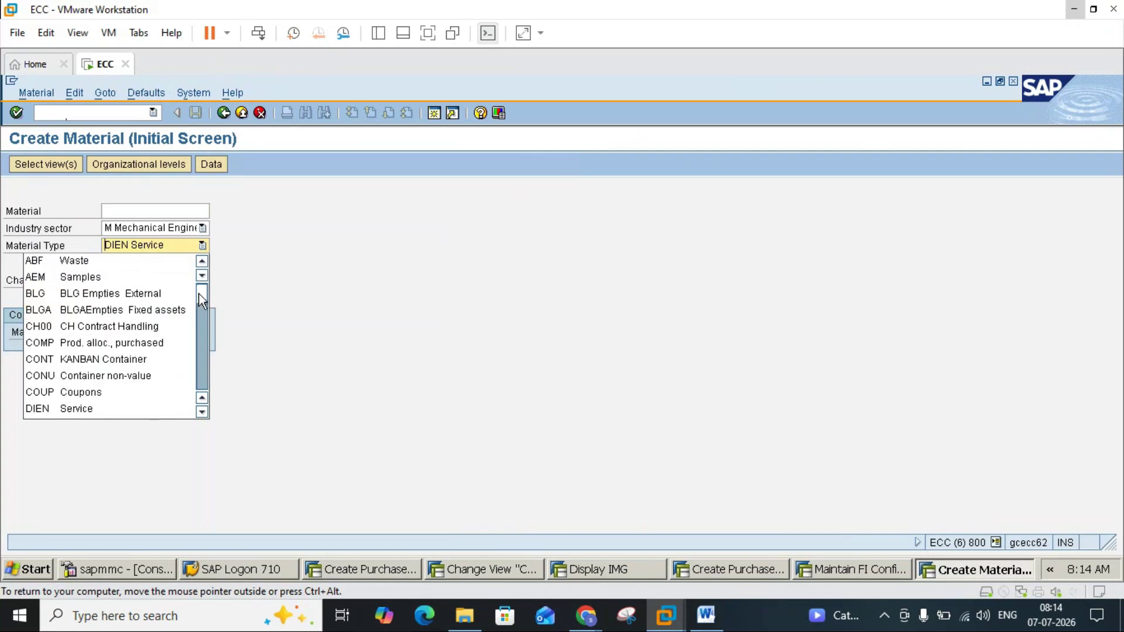
pyautogui.click(200, 359)
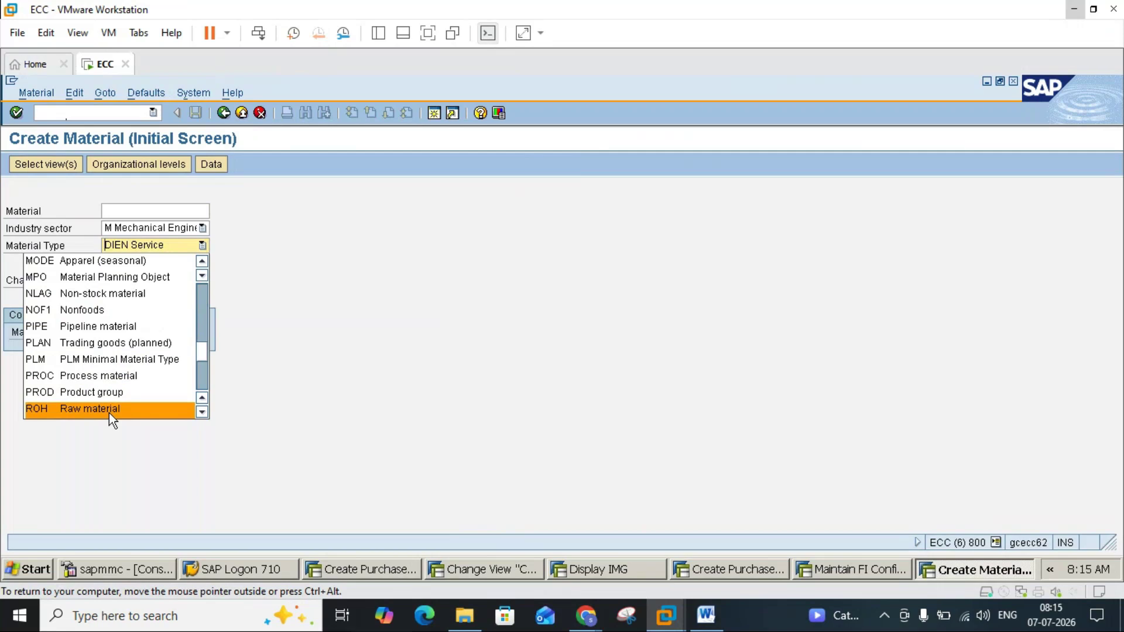
pyautogui.press('f')
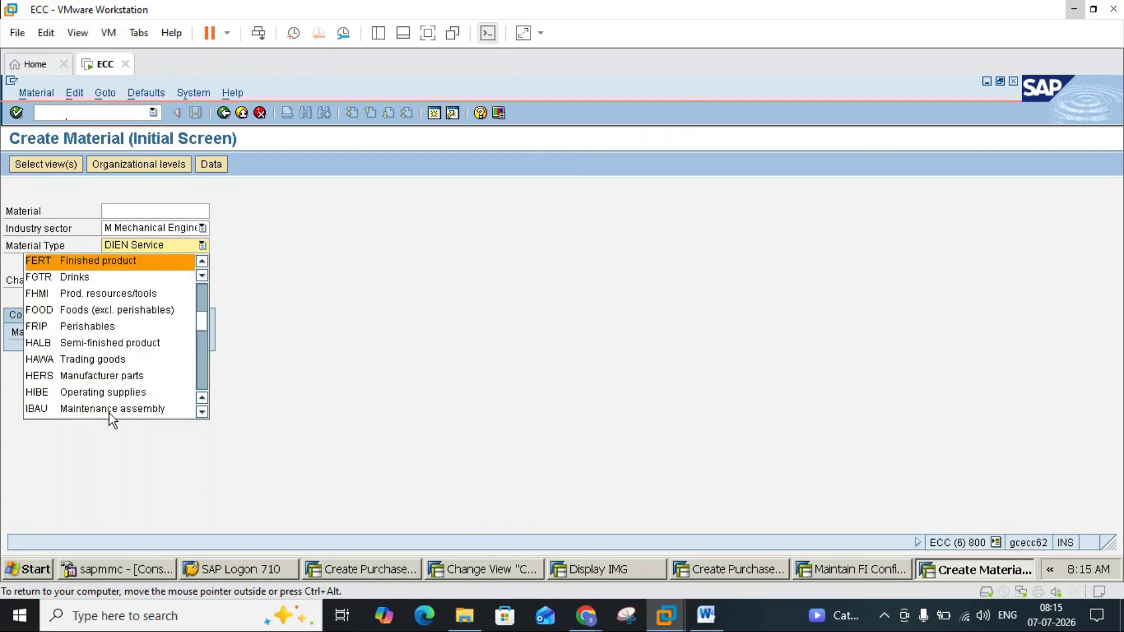
pyautogui.click(95, 265)
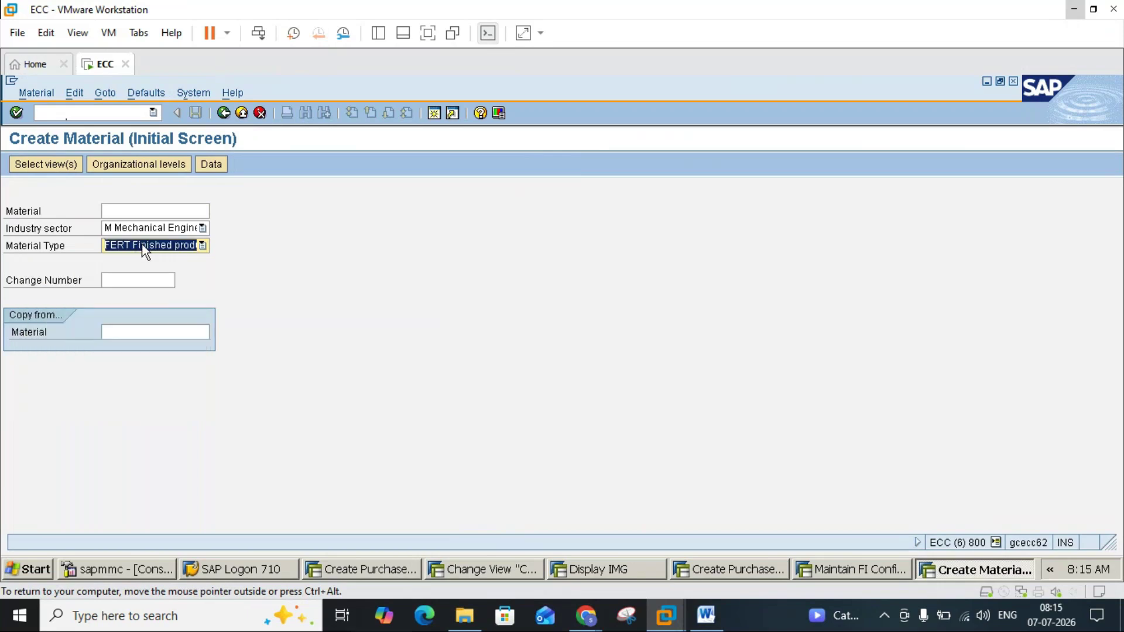
# Step: Set the new material's type to HALB Semi-finished product
pyautogui.write('H')
pyautogui.press('BackSpace')
pyautogui.write('WERB Product catal')
pyautogui.click(166, 247)
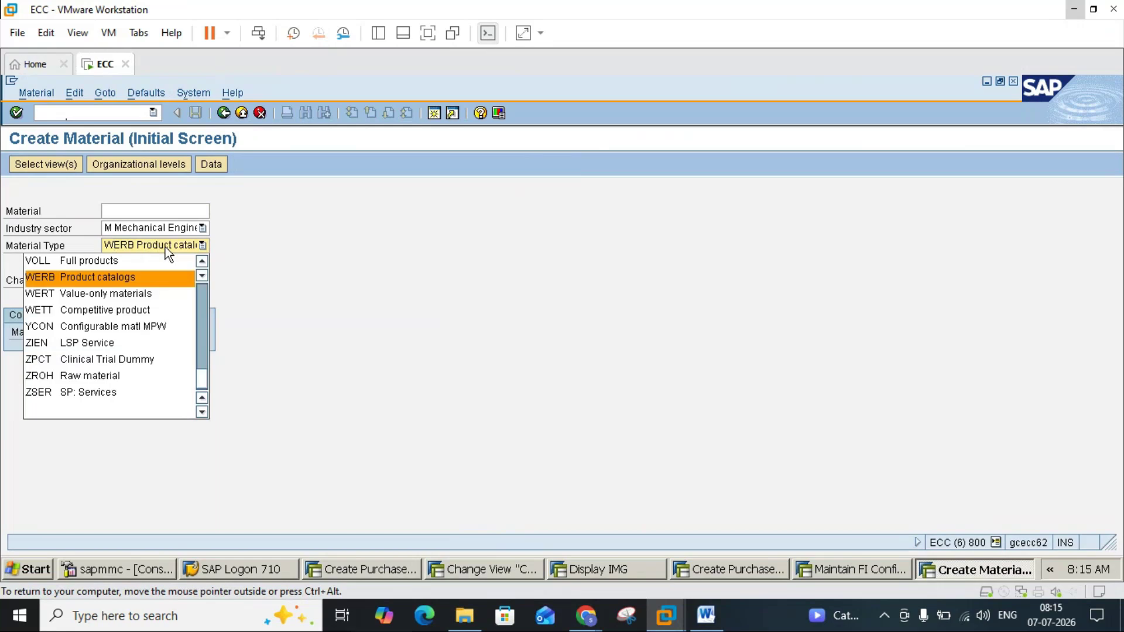
pyautogui.press('h')
pyautogui.press('Down')
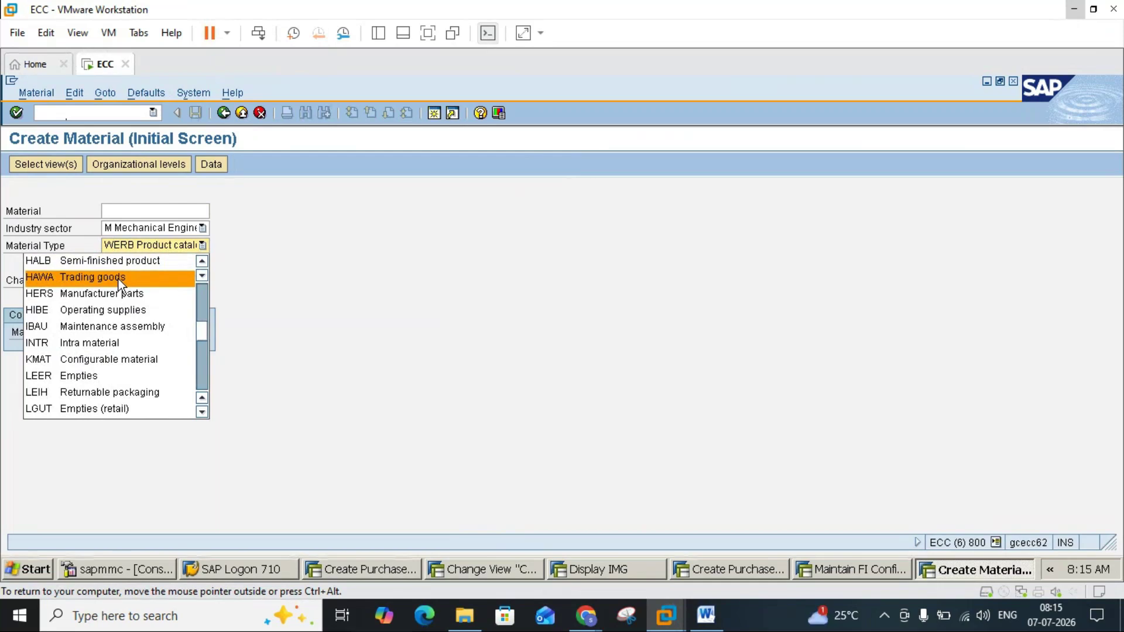
pyautogui.click(104, 263)
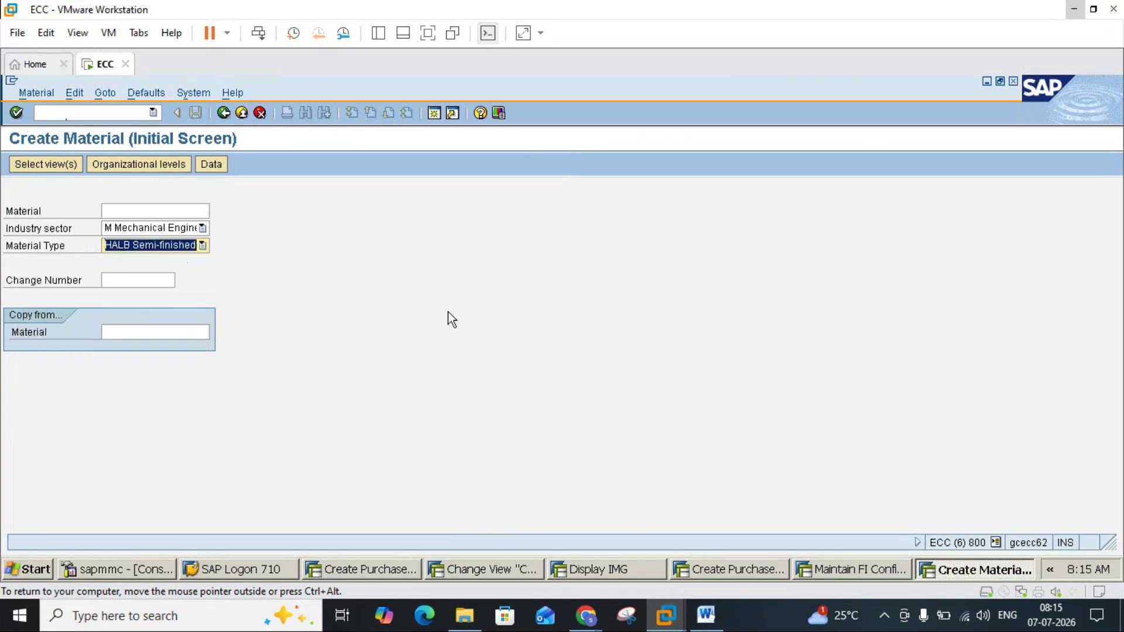
# Step: Consult the account determination example diagram on page 2 of the Word document and return to the SAP screen
pyautogui.click(706, 616)
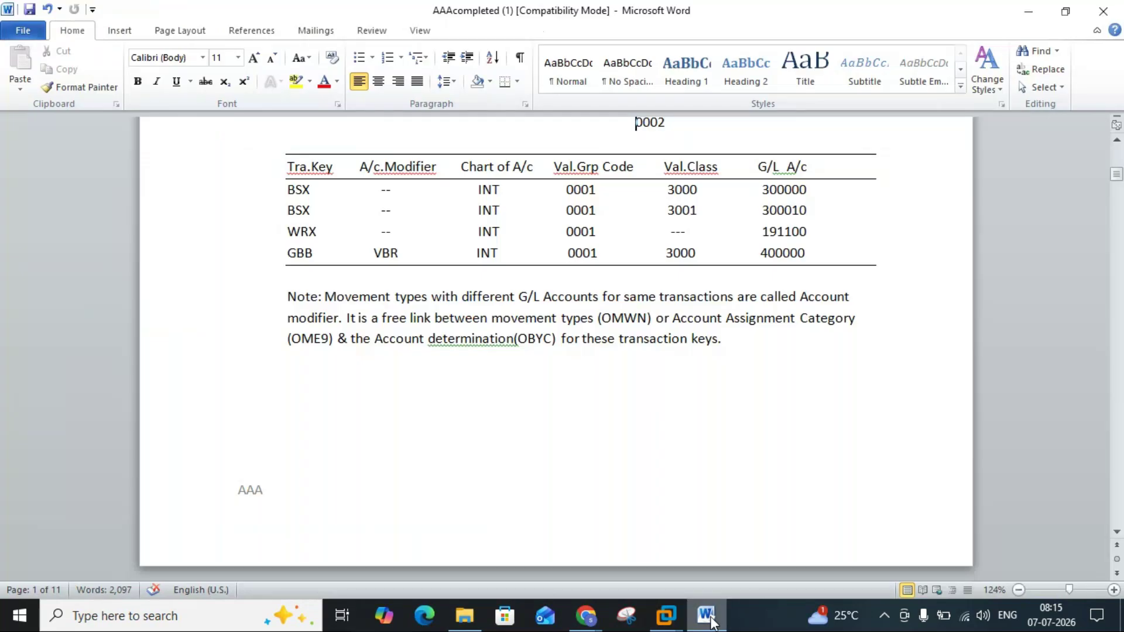
pyautogui.click(1116, 533)
pyautogui.scroll(-4, 1116, 541)
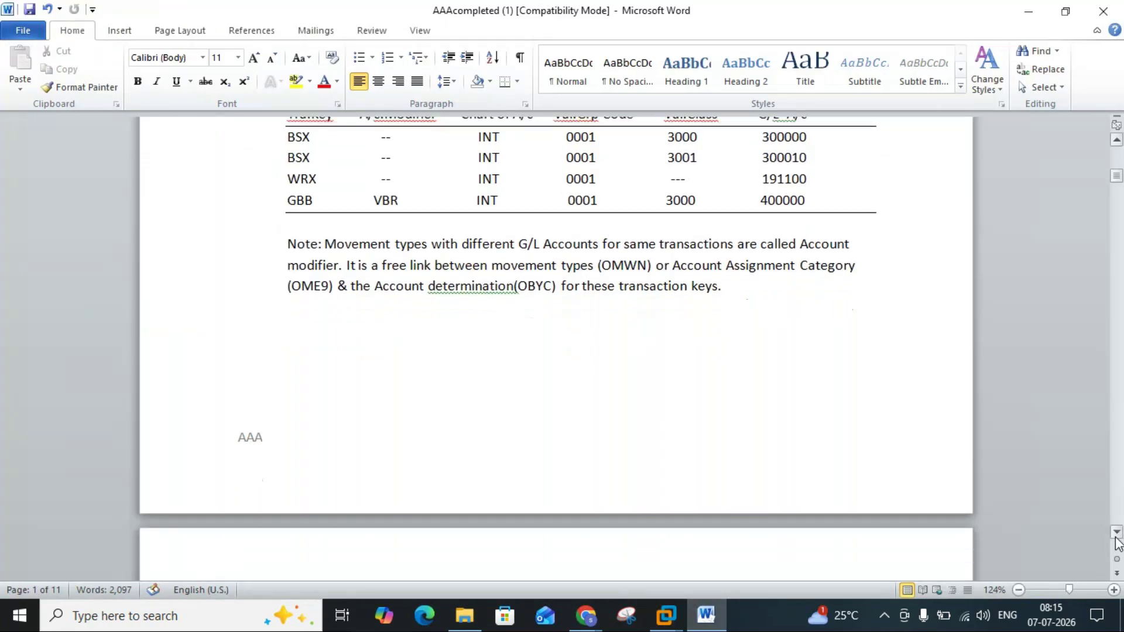
pyautogui.scroll(-4, 1116, 541)
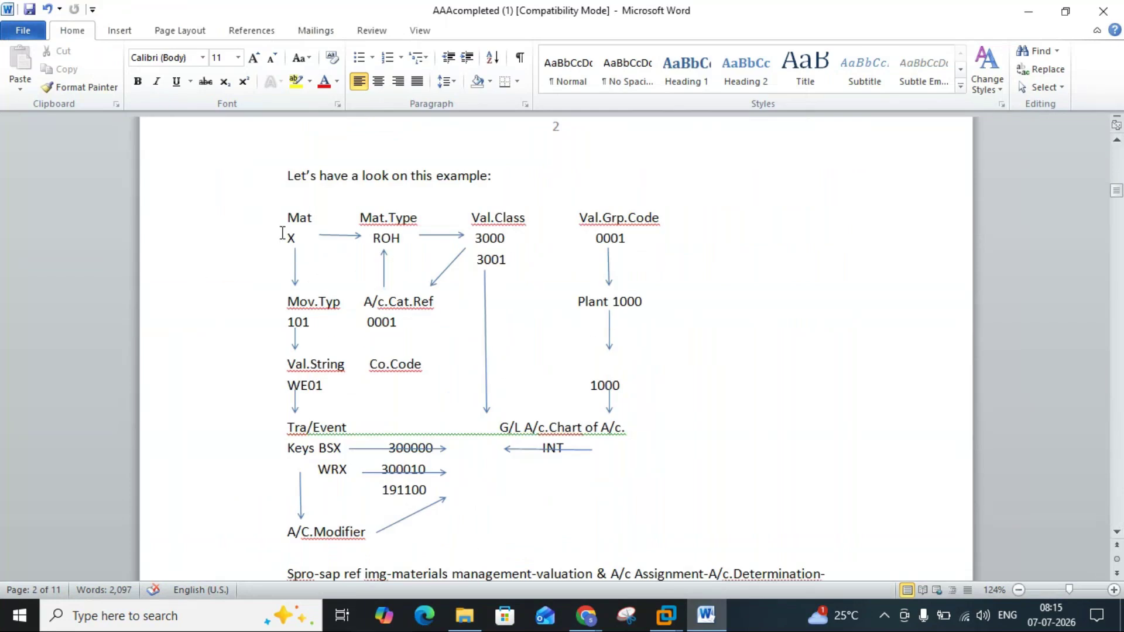
pyautogui.click(666, 615)
pyautogui.click(708, 530)
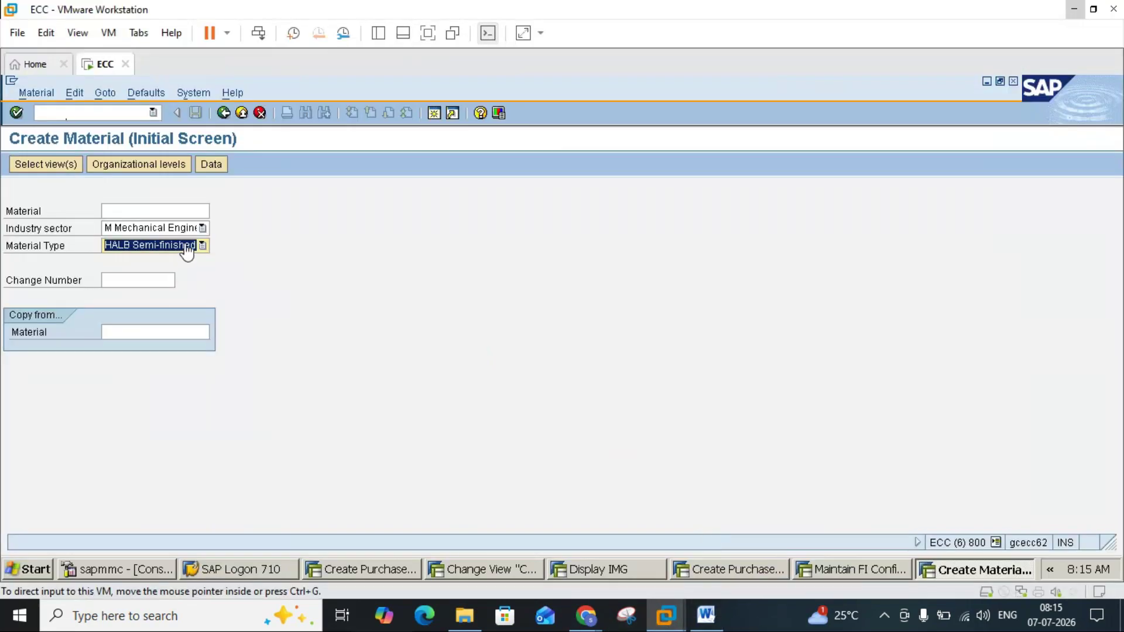
# Step: Set the new material's type to ROH Raw material
pyautogui.click(187, 250)
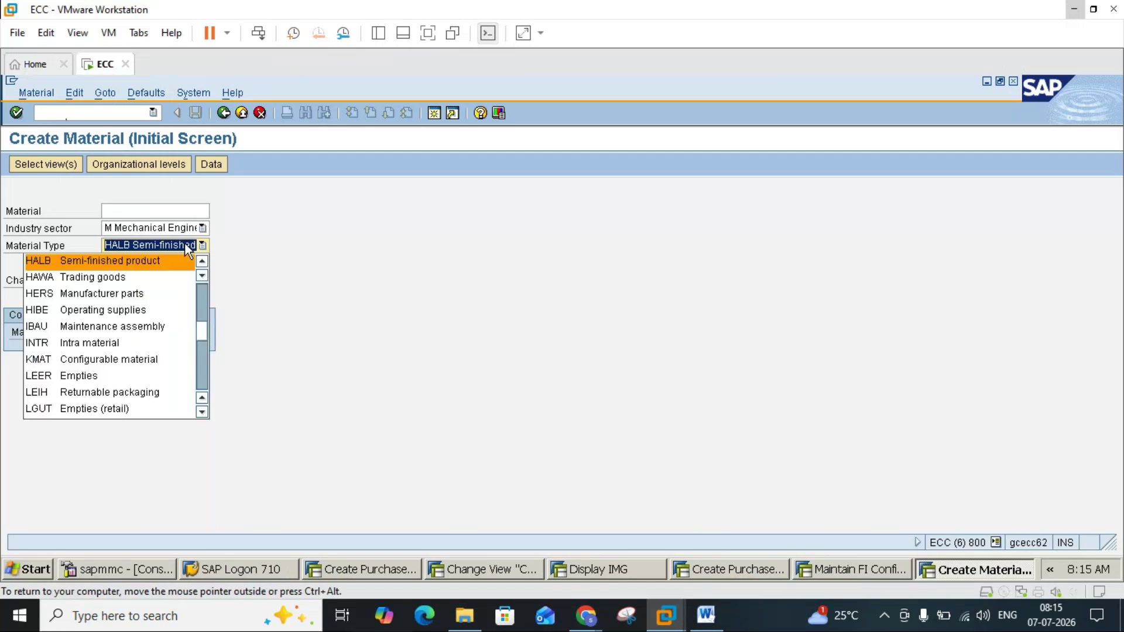
pyautogui.press('r')
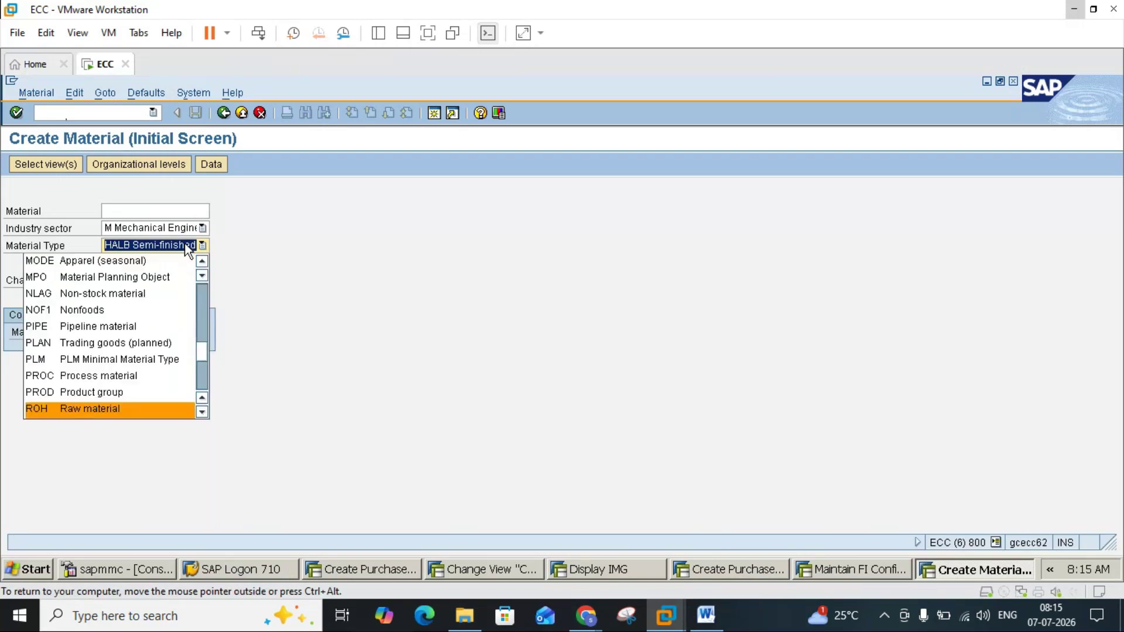
pyautogui.press('Return')
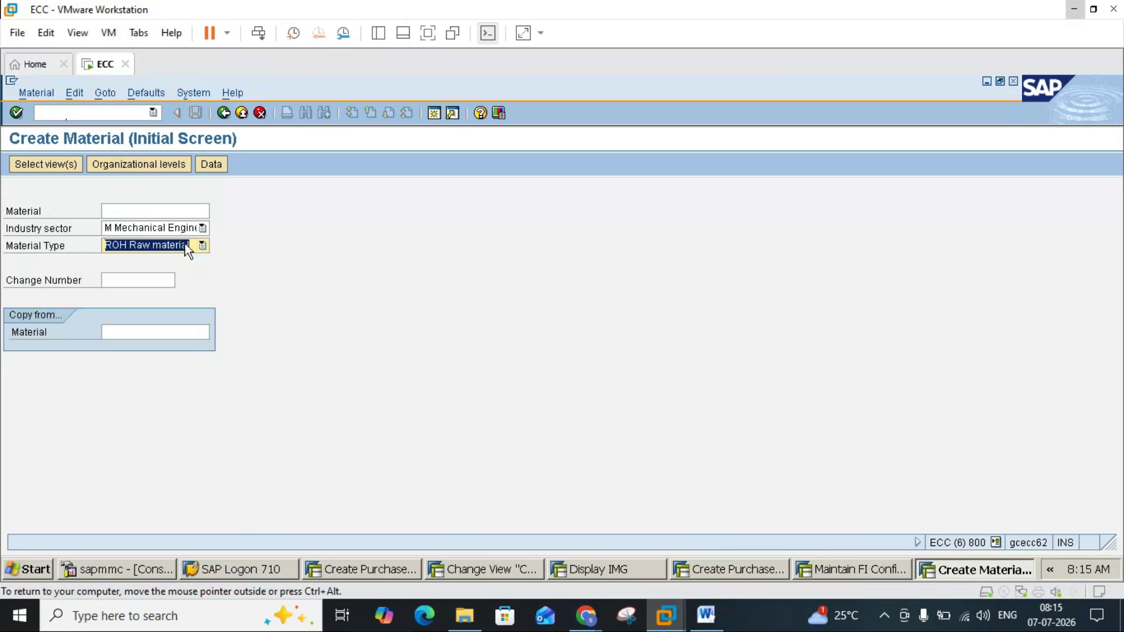
# Step: Check the link from material type ROH to its valuation classes in the Word example and return to SAP
pyautogui.click(710, 619)
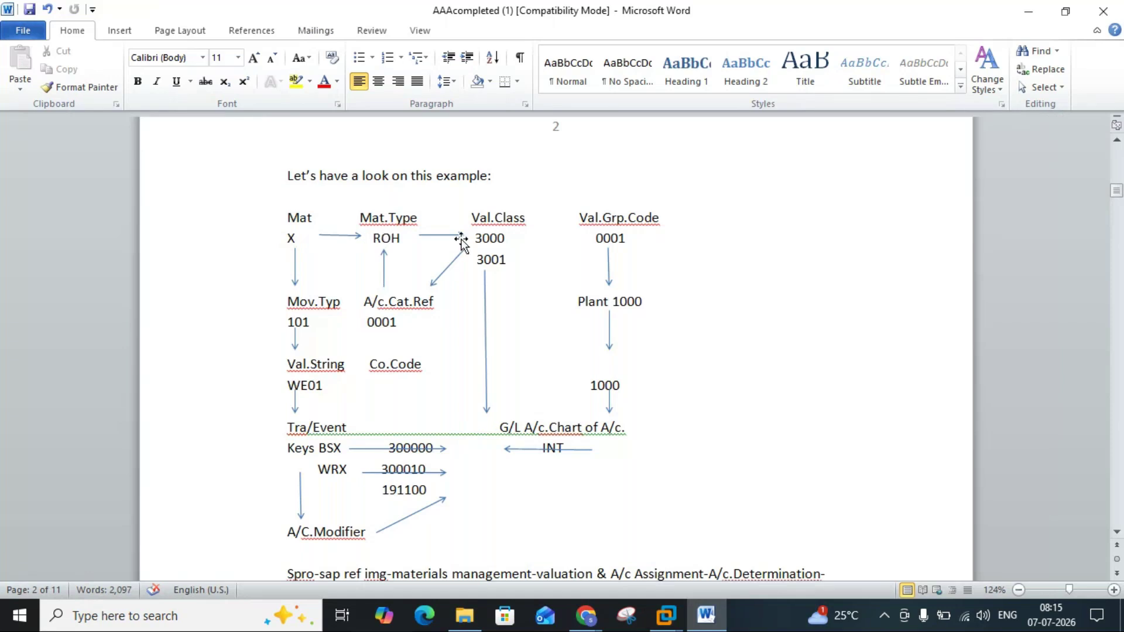
pyautogui.moveTo(675, 624)
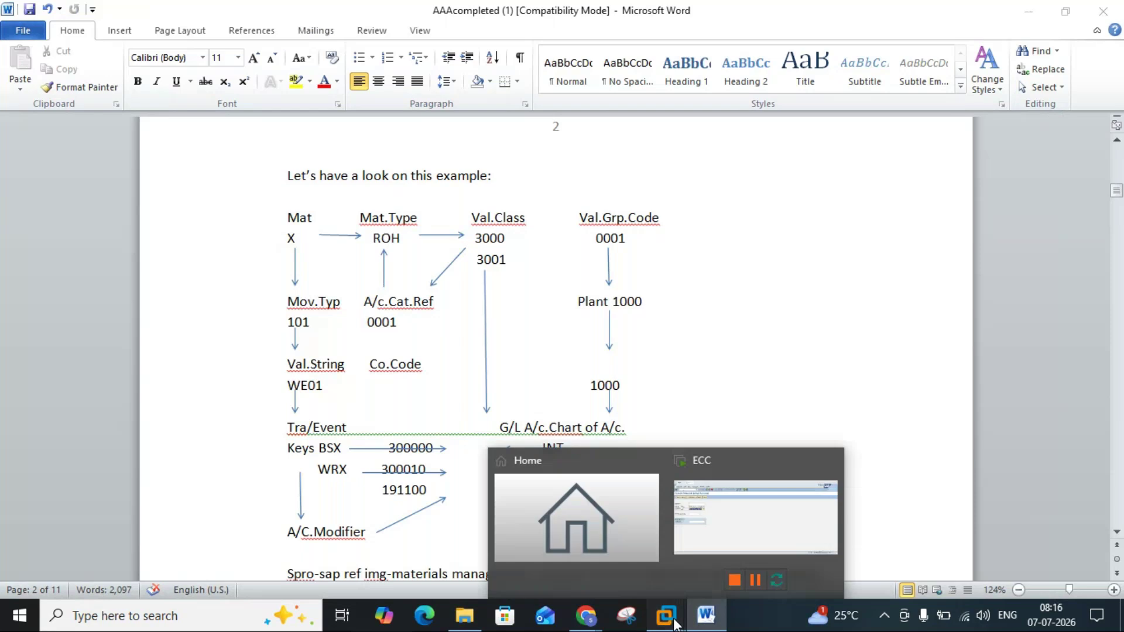
pyautogui.click(717, 563)
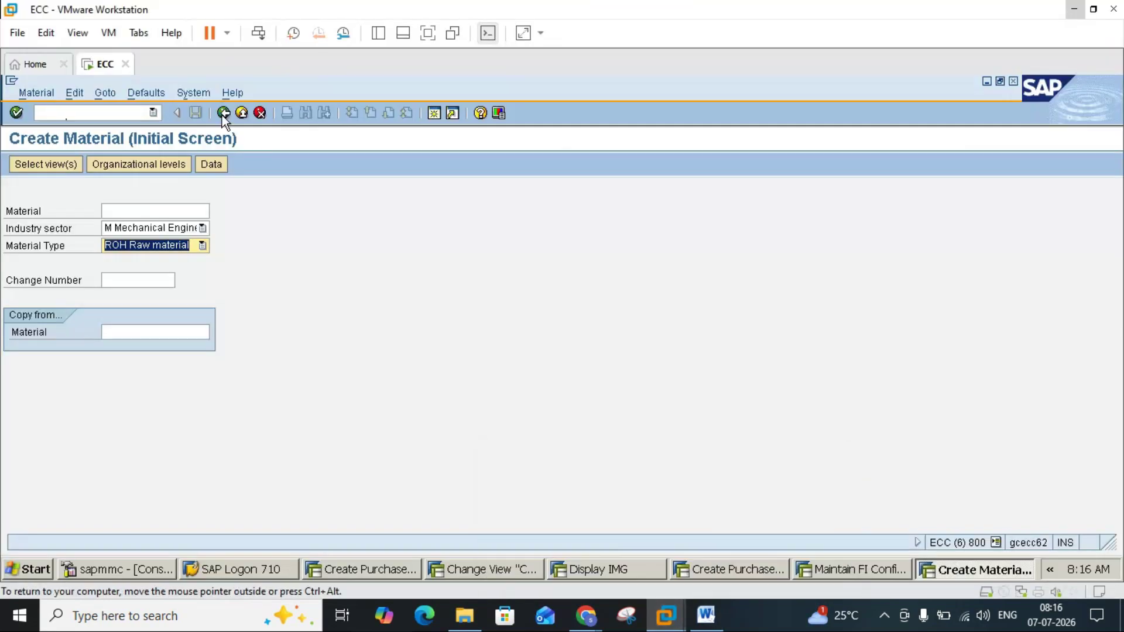
# Step: Leave the material creation transaction and start transaction MM60 for the materials list
pyautogui.click(240, 113)
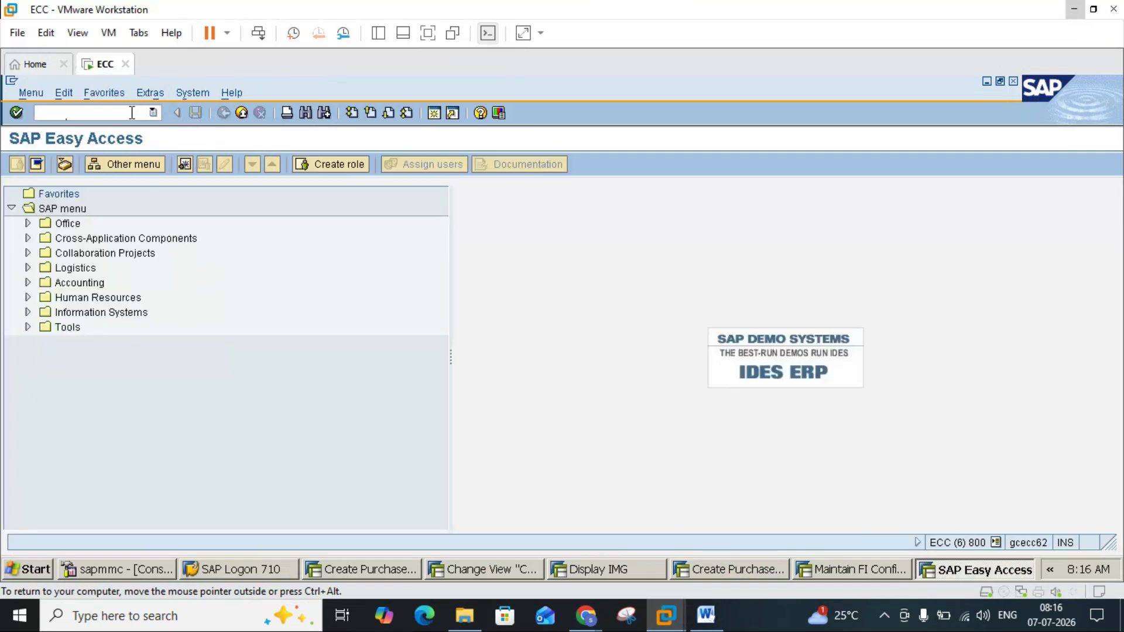
pyautogui.write('MM60')
pyautogui.press('Return')
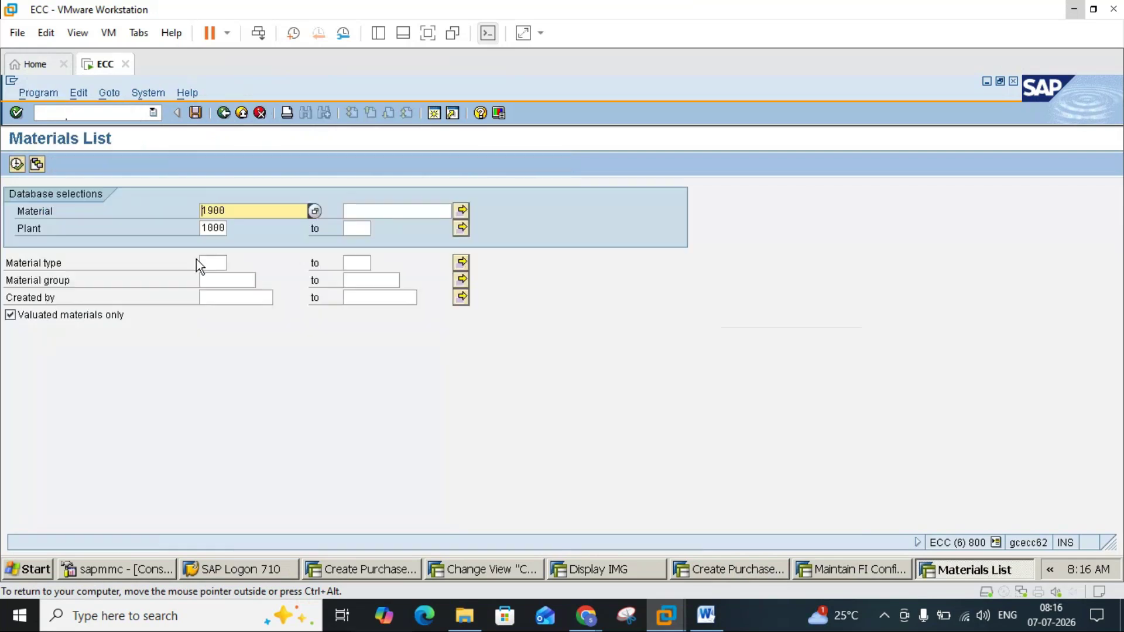
# Step: Clear the material number from the materials list selection criteria
pyautogui.click(251, 215)
pyautogui.press('BackSpace')
pyautogui.press('BackSpace')
pyautogui.press('BackSpace')
pyautogui.press('BackSpace')
pyautogui.click(222, 372)
pyautogui.click(205, 230)
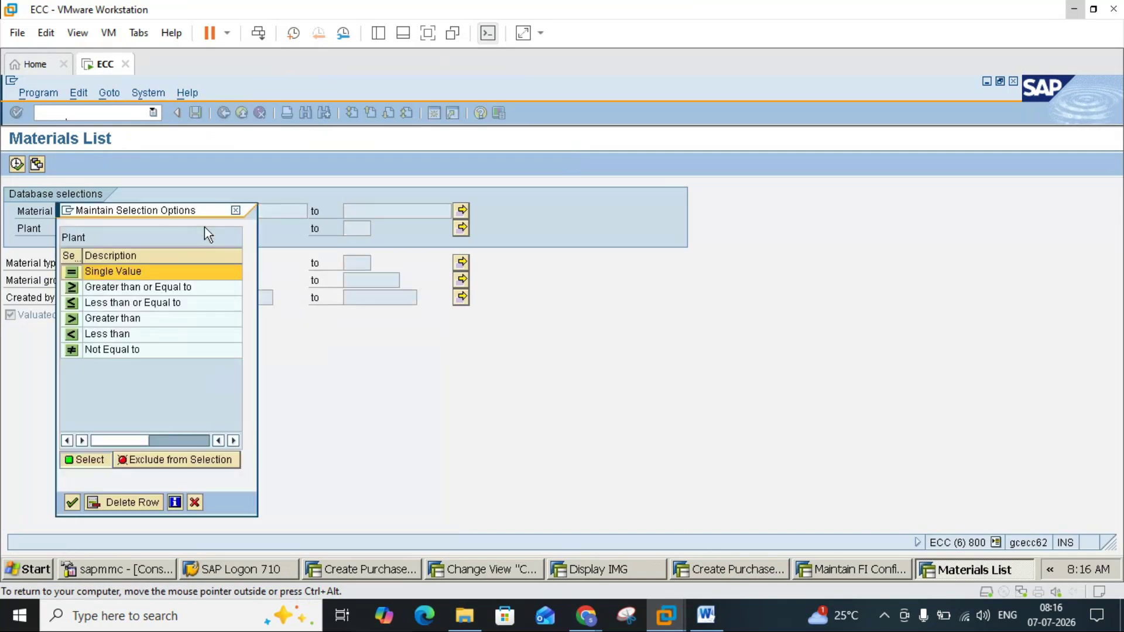
pyautogui.click(236, 209)
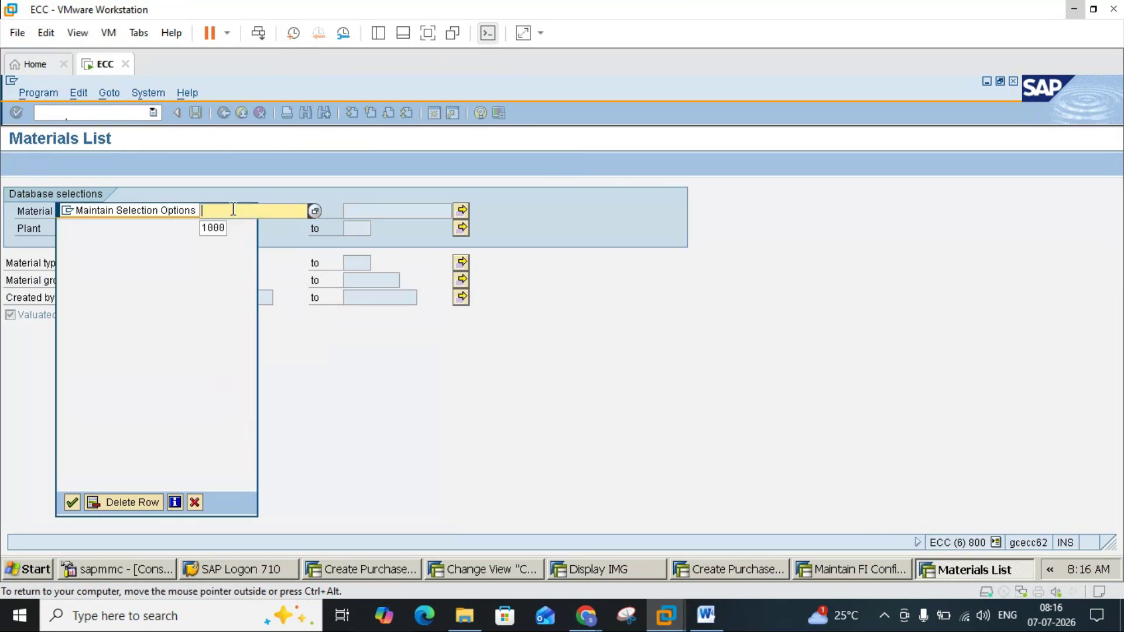
pyautogui.doubleClick(210, 230)
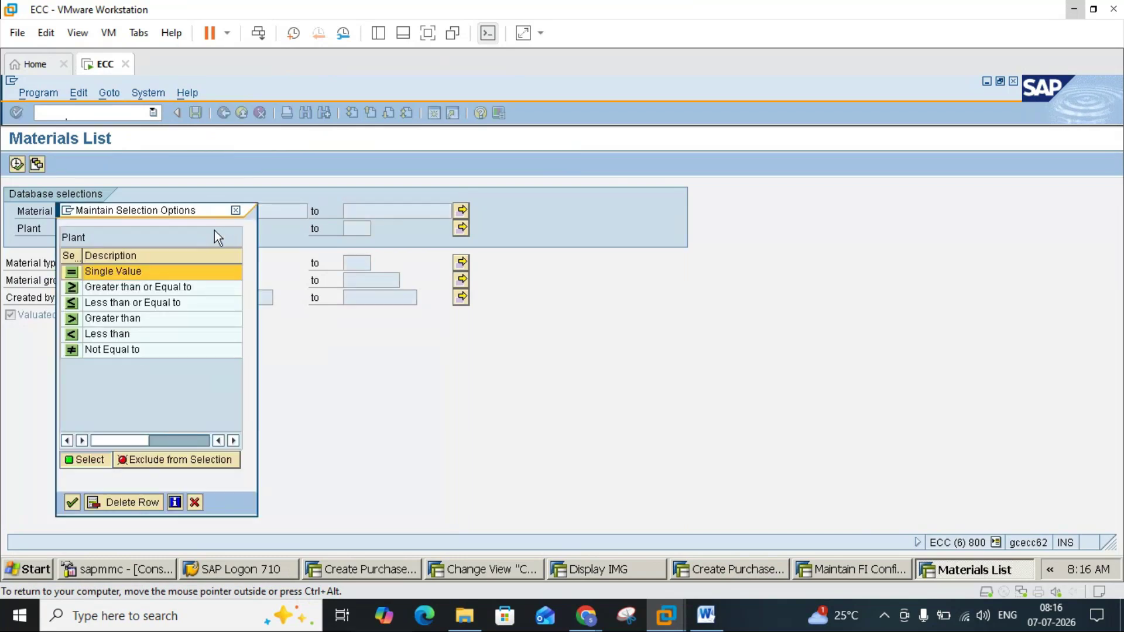
pyautogui.click(236, 212)
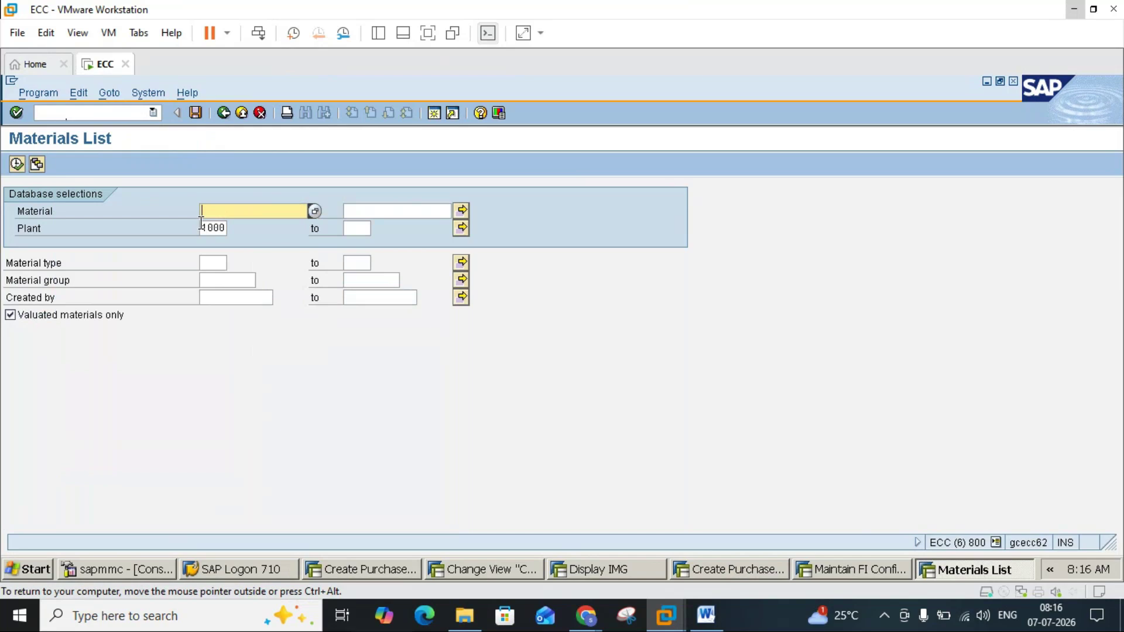
# Step: Set the plant in the materials list selection to 3000
pyautogui.click(201, 226)
pyautogui.press('Delete')
pyautogui.press('Delete')
pyautogui.press('Delete')
pyautogui.press('Delete')
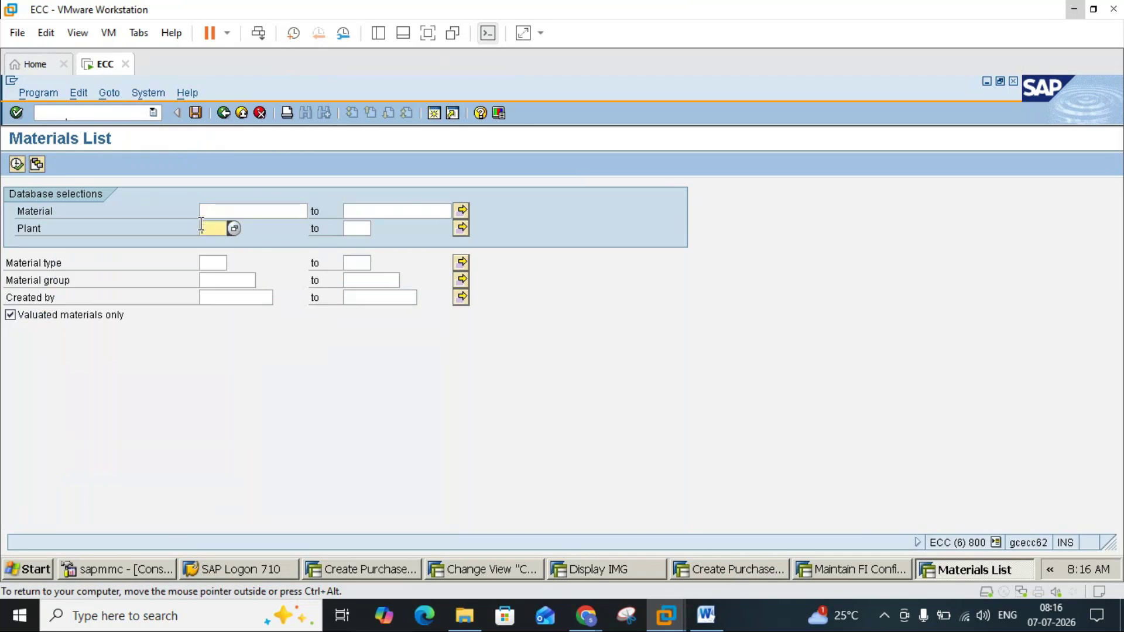
pyautogui.write('3000')
# Step: List the valuated materials of type ROH in material group 004 and select the Sodium Phospate row
pyautogui.click(220, 262)
pyautogui.write('R')
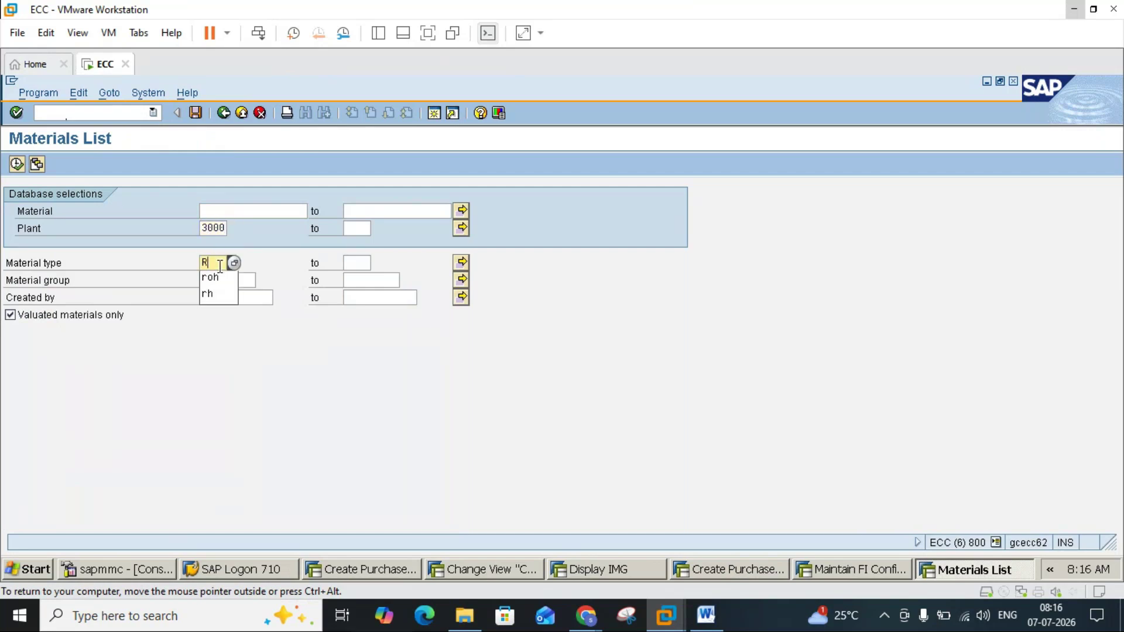
pyautogui.write('oh')
pyautogui.press('Return')
pyautogui.click(210, 276)
pyautogui.write('00')
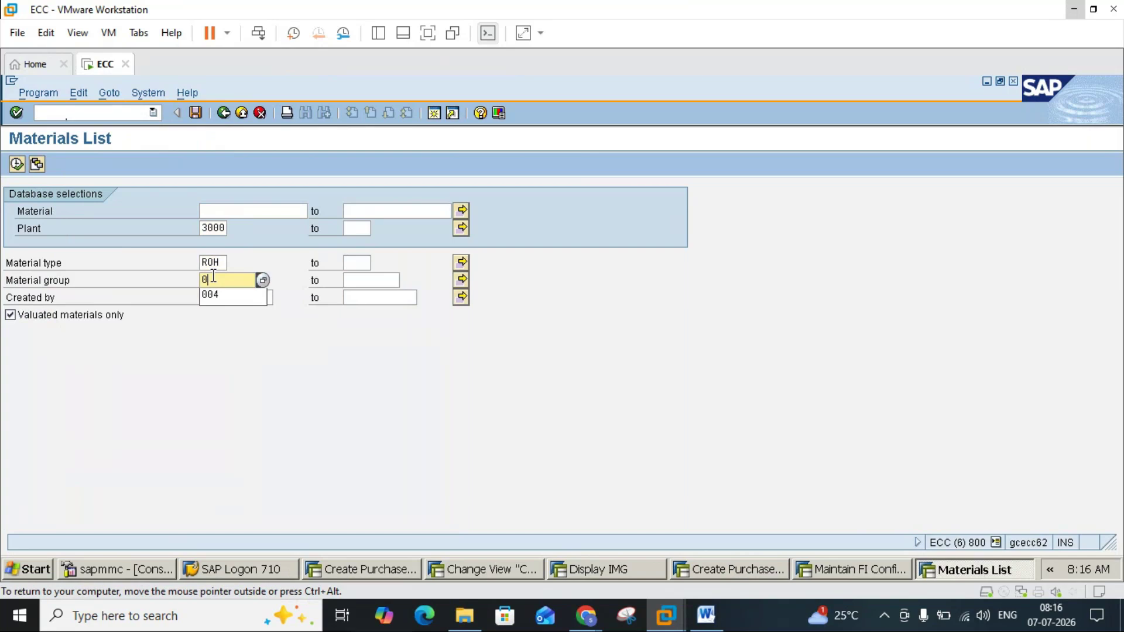
pyautogui.write('4')
pyautogui.click(17, 165)
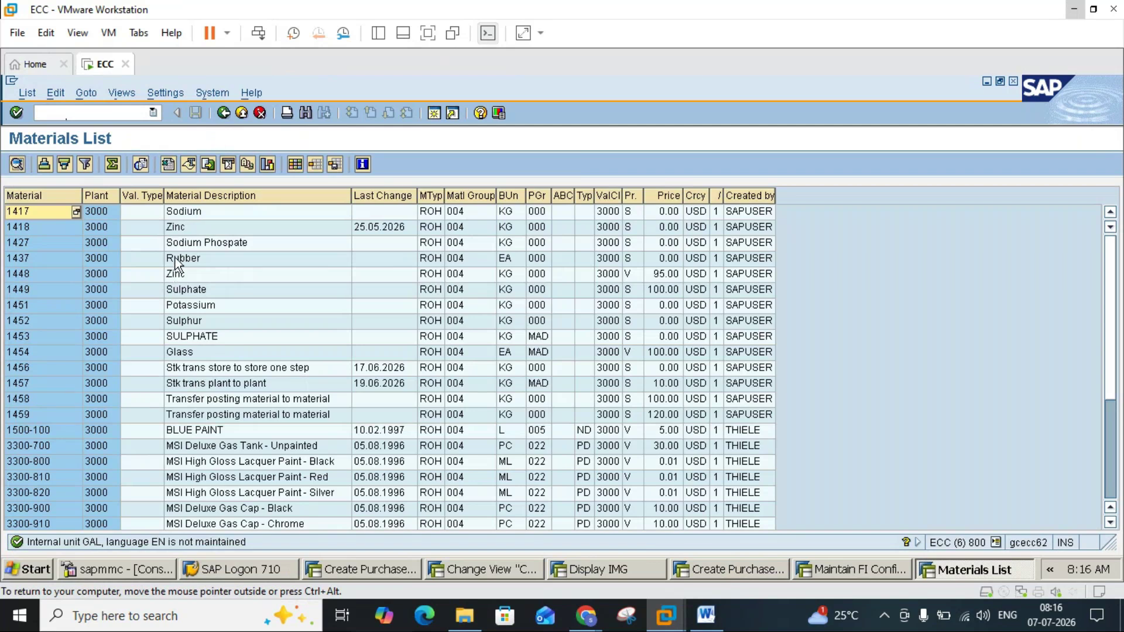
pyautogui.click(31, 244)
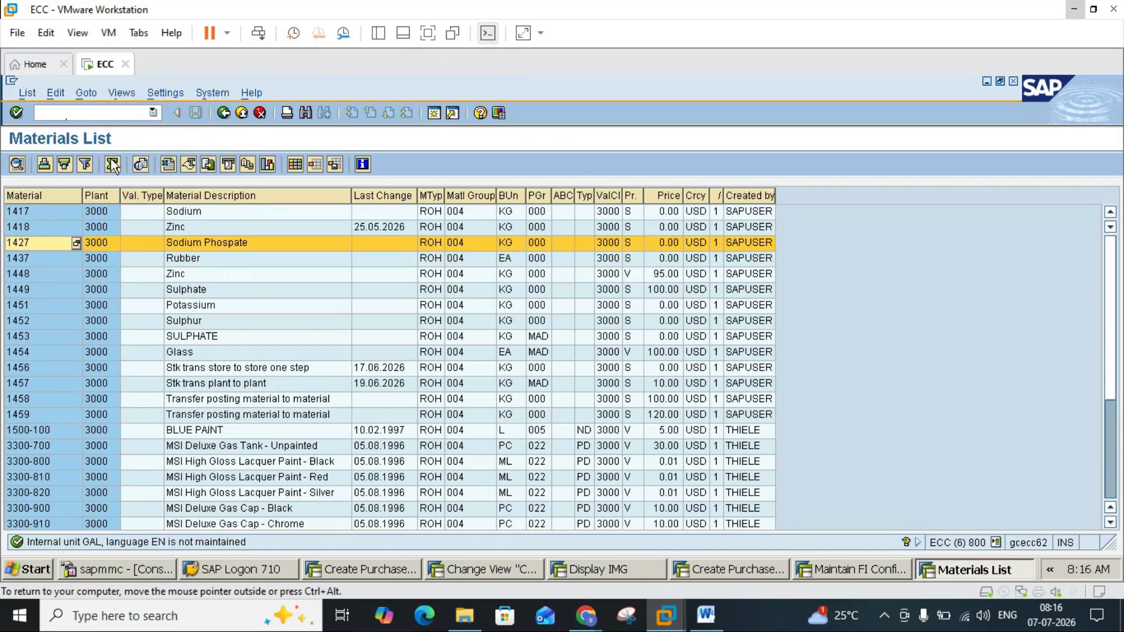
# Step: Close the materials list session and return from the BSX account assignments to the automatic posting procedures
pyautogui.click(225, 117)
pyautogui.click(225, 117)
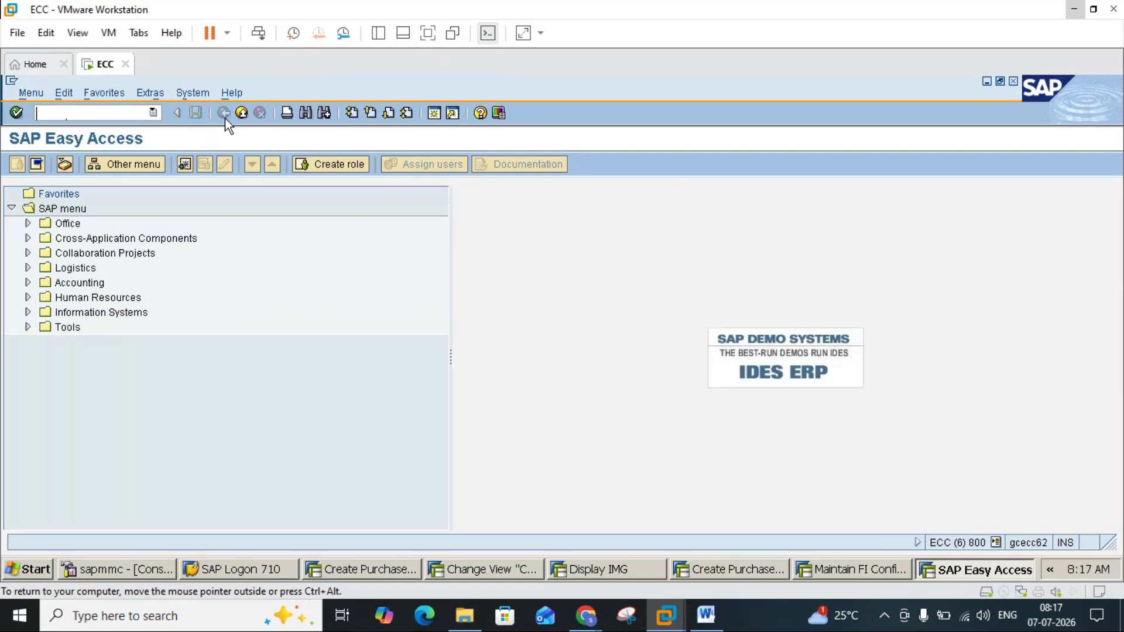
pyautogui.click(245, 114)
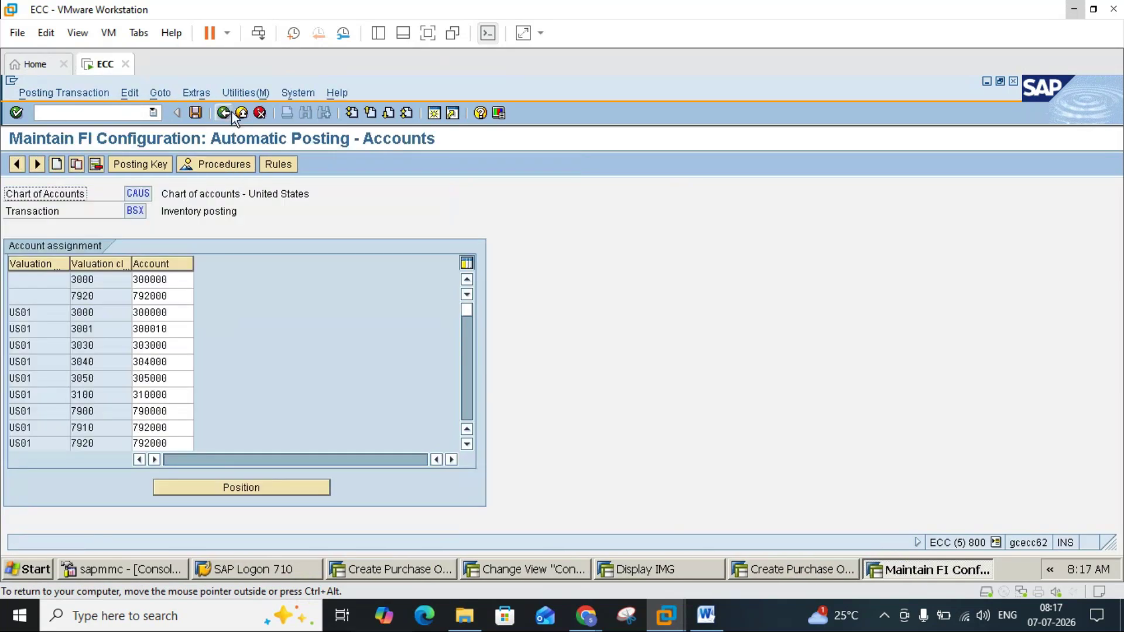
pyautogui.click(230, 113)
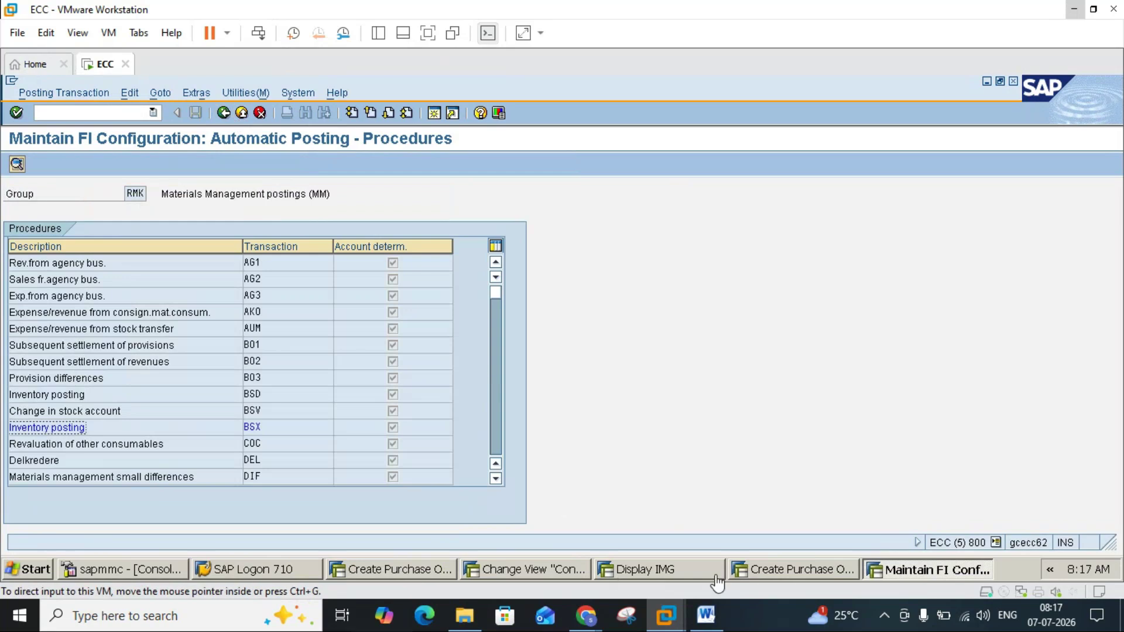
# Step: Exit the Display IMG customizing screens and end that session
pyautogui.click(648, 568)
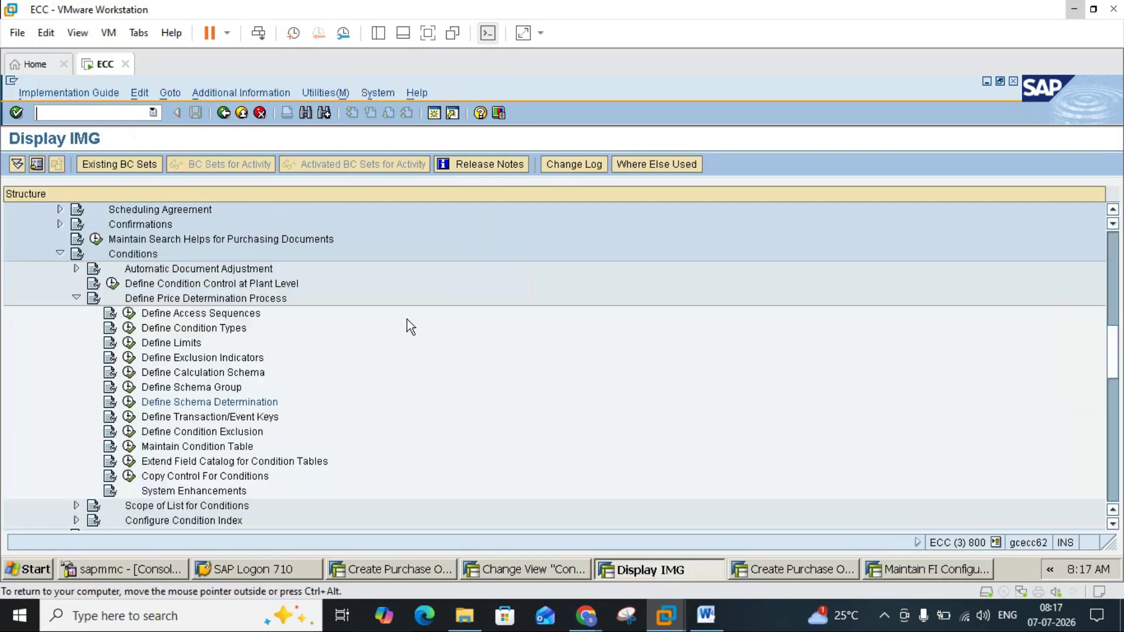
pyautogui.click(243, 113)
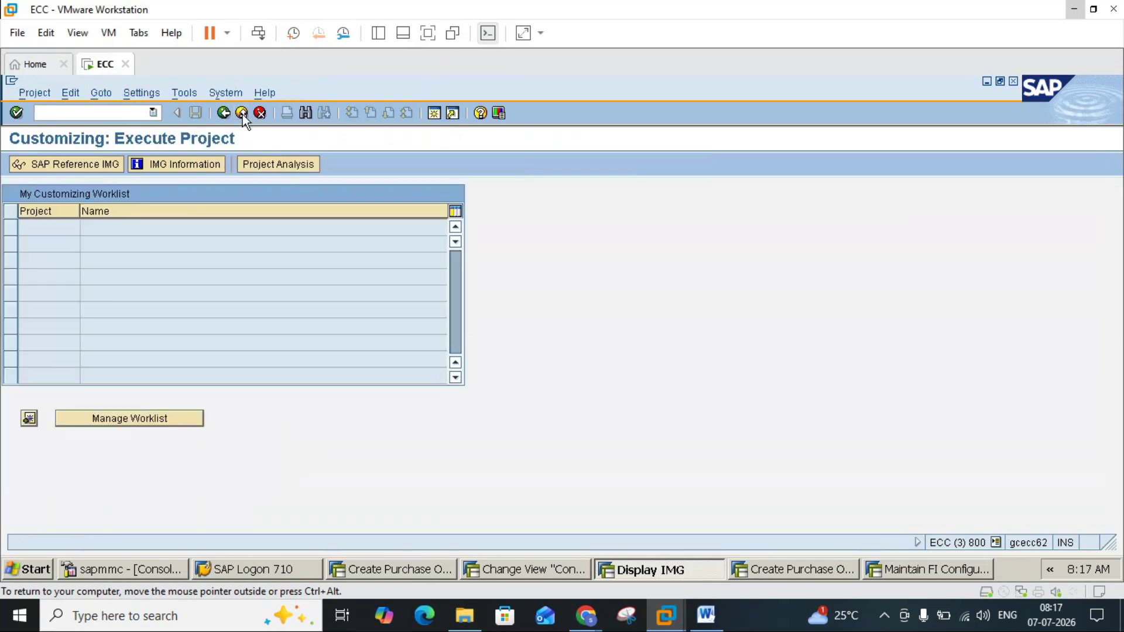
pyautogui.click(243, 113)
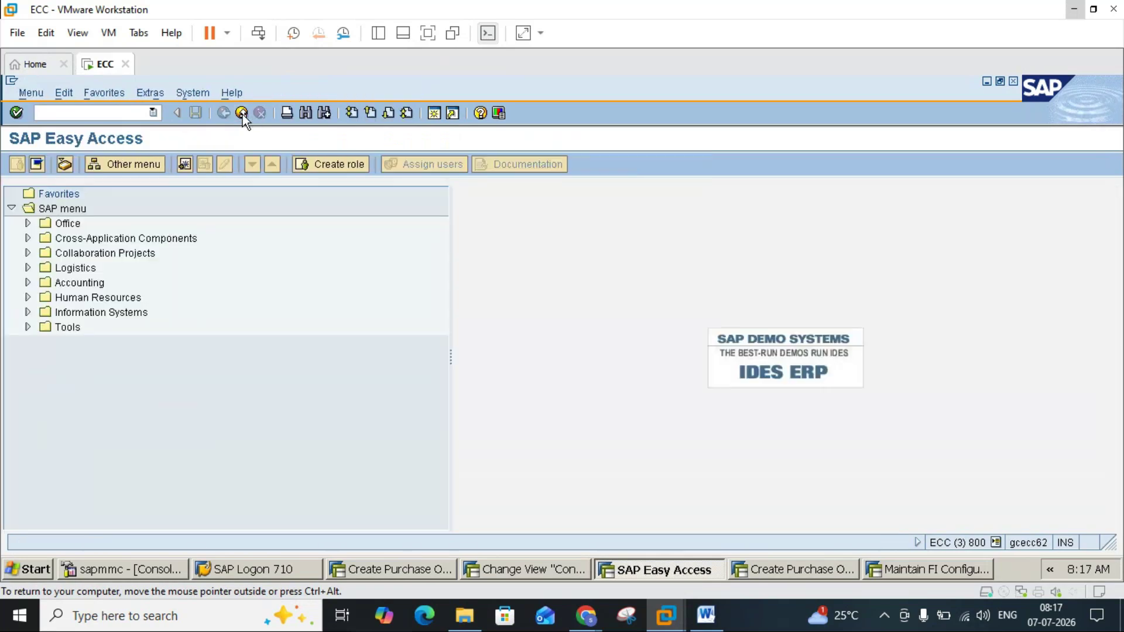
pyautogui.click(242, 113)
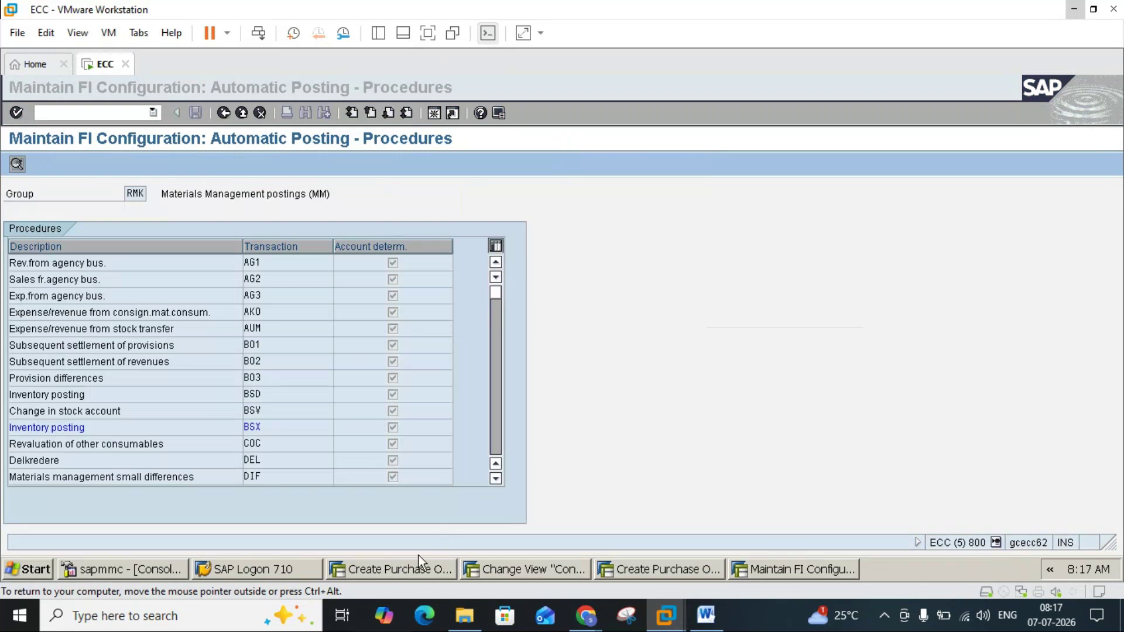
# Step: Leave the purchase order for Zinc without saving and end its session
pyautogui.click(397, 569)
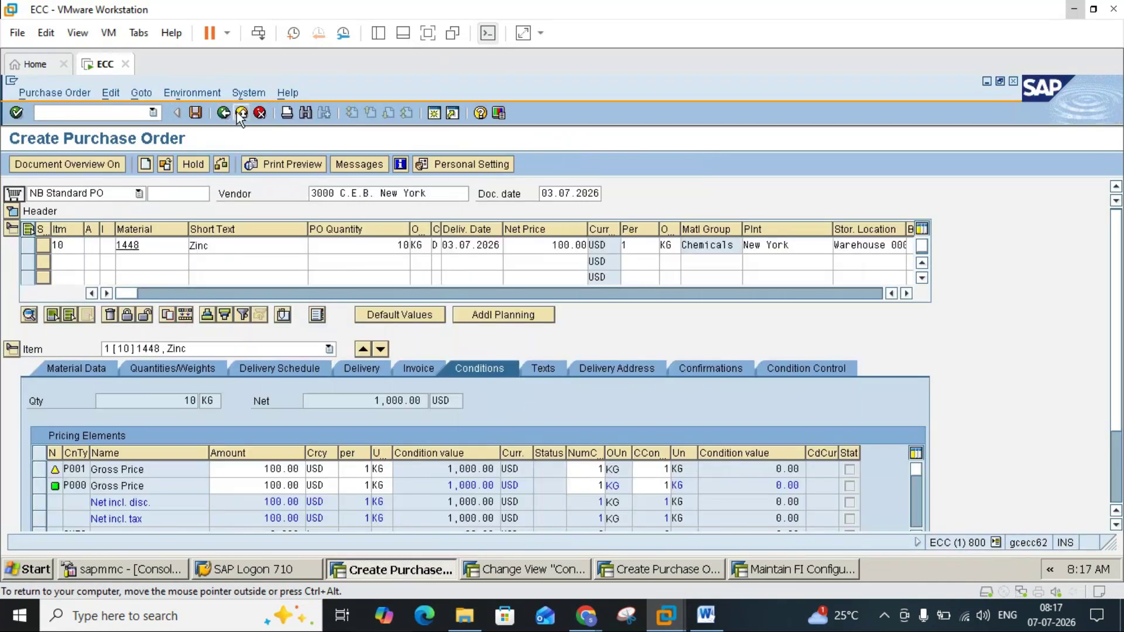
pyautogui.click(238, 112)
pyautogui.click(276, 354)
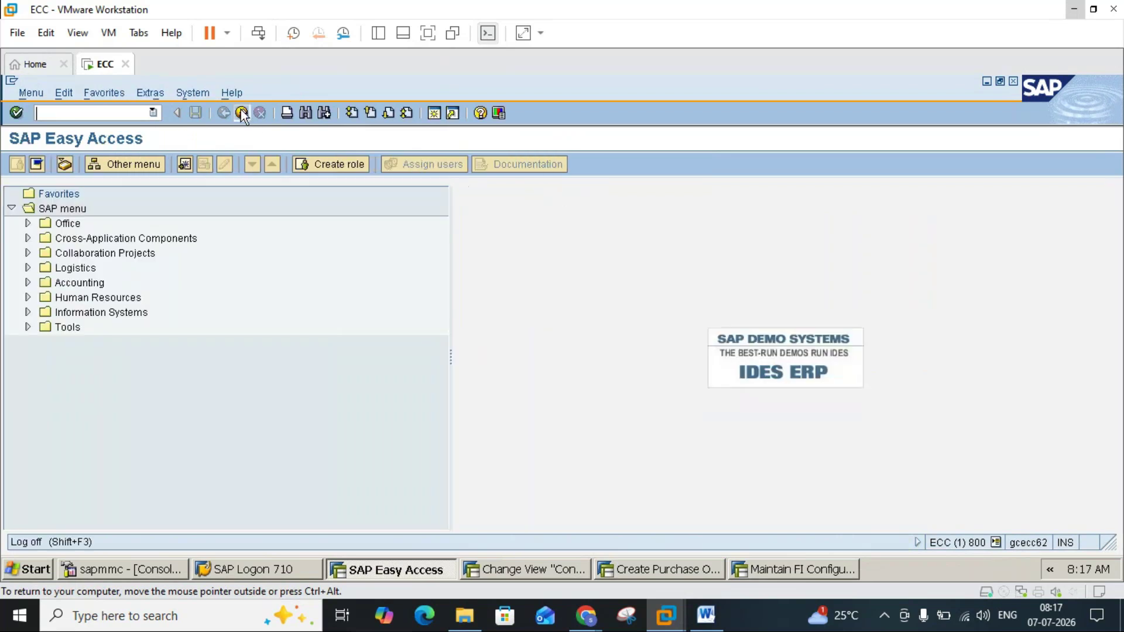
pyautogui.click(241, 110)
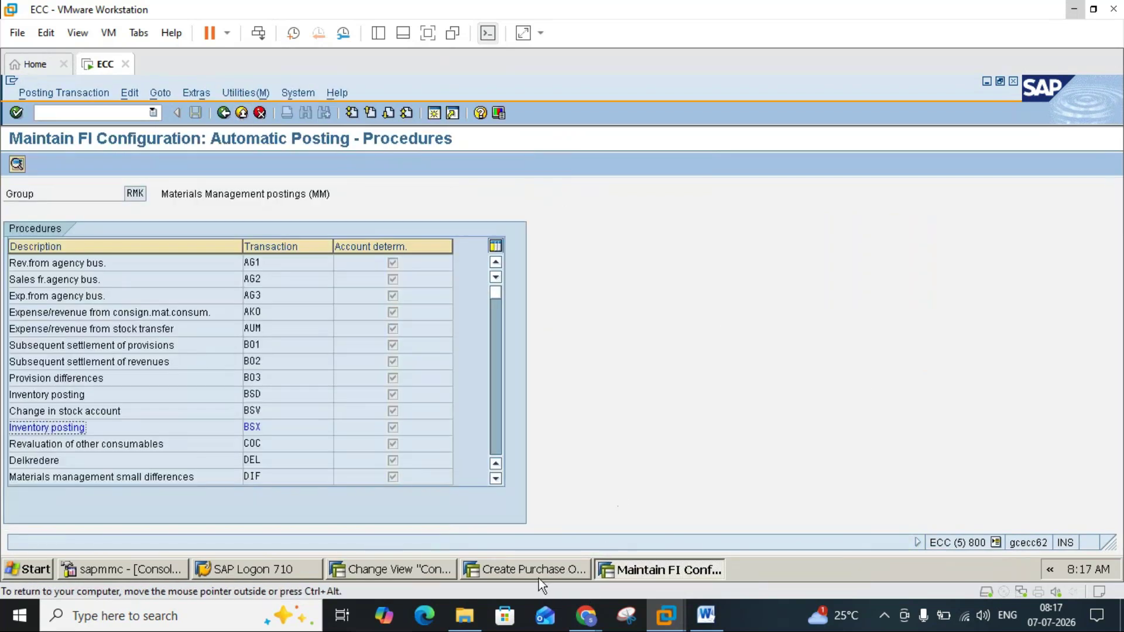
# Step: Exit the control data of pricing procedure YM0000 and return that session to the SAP Easy Access screen
pyautogui.click(428, 568)
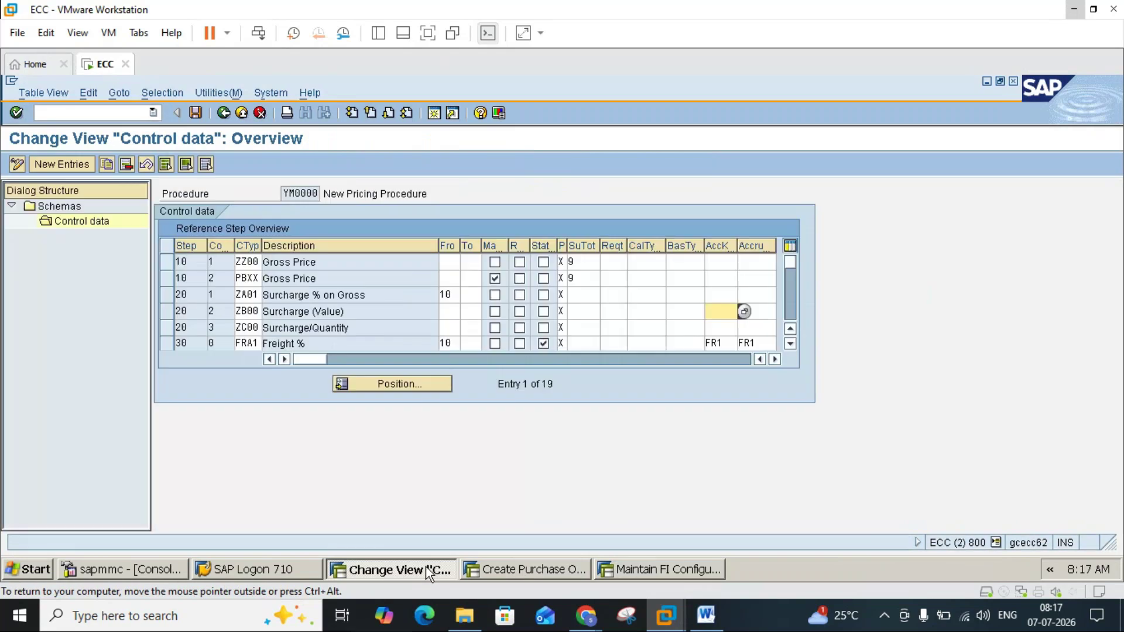
pyautogui.click(245, 118)
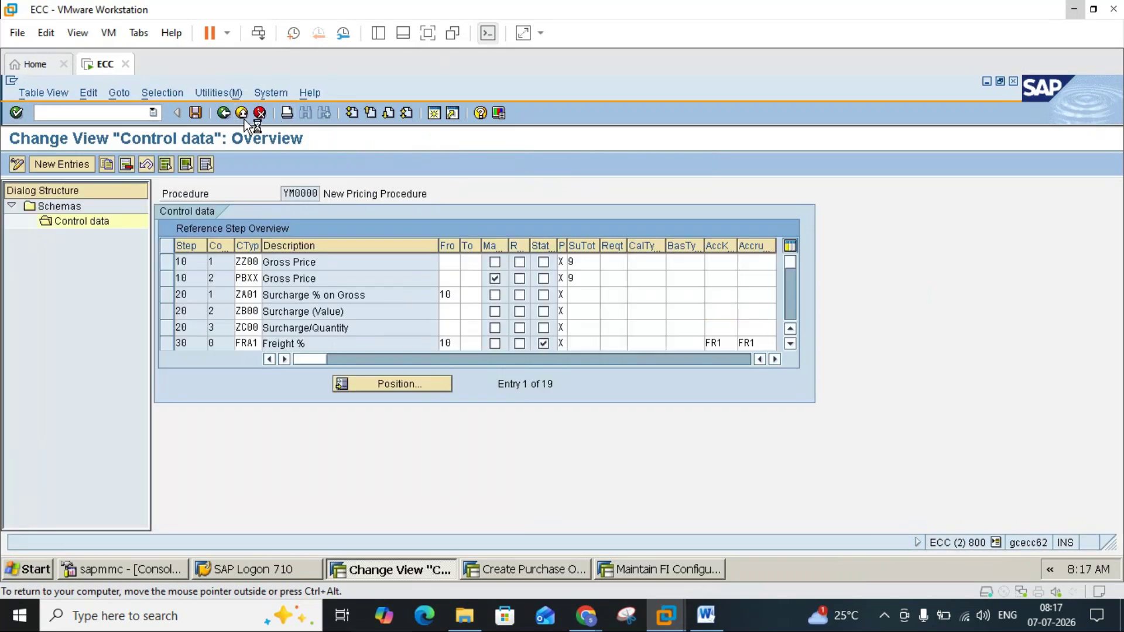
pyautogui.click(244, 119)
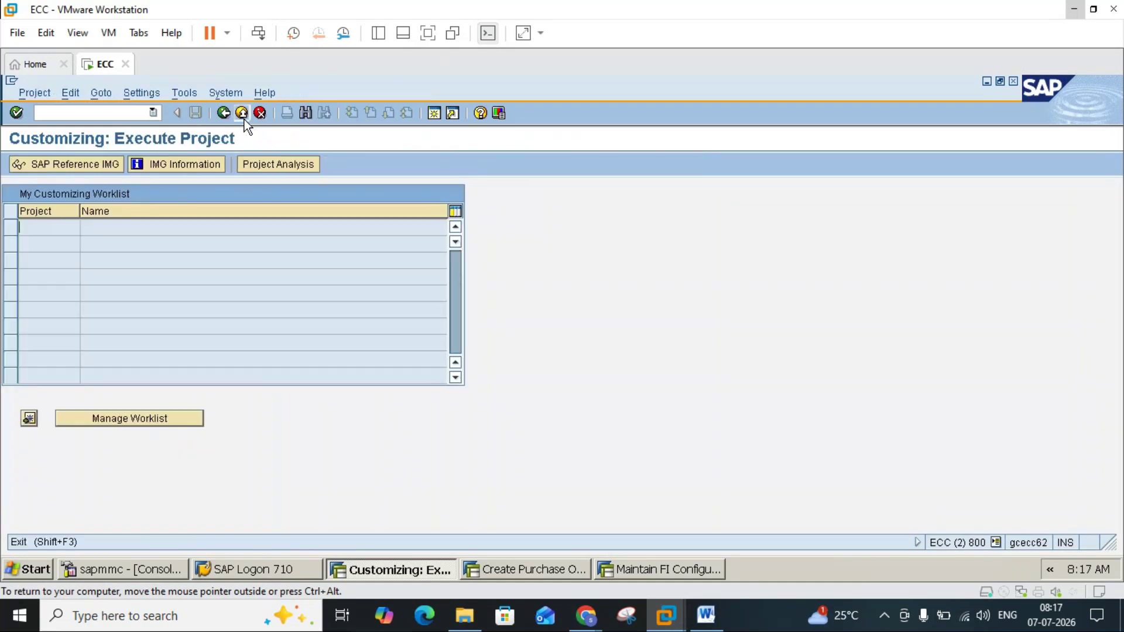
pyautogui.click(244, 120)
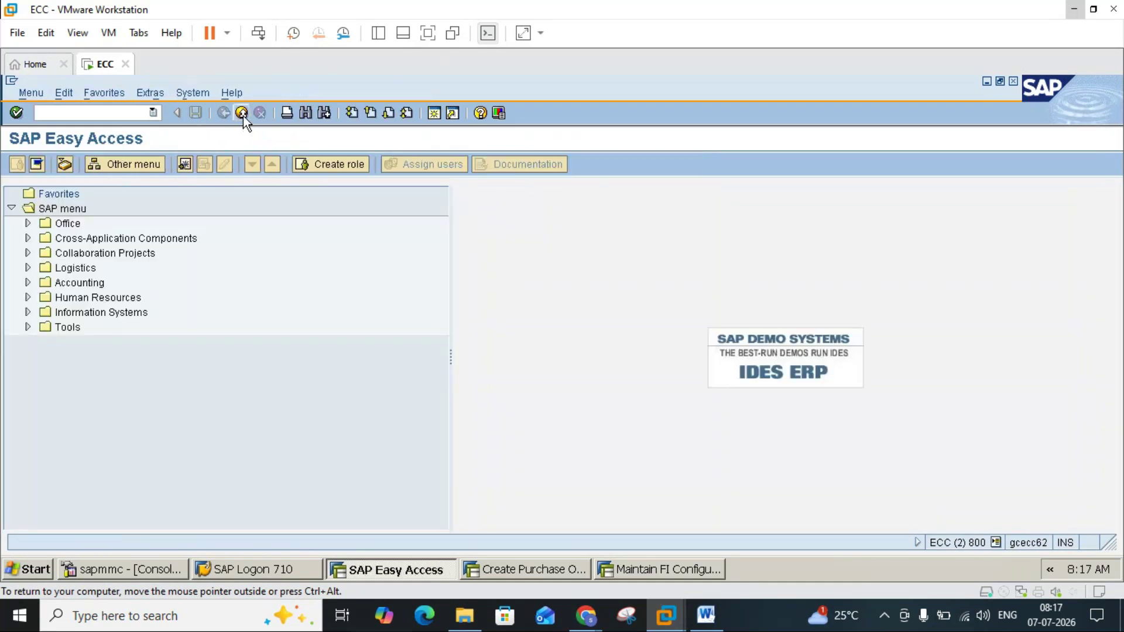
# Step: Open two additional SAP sessions and start the MM60 materials list in the newest one
pyautogui.click(665, 571)
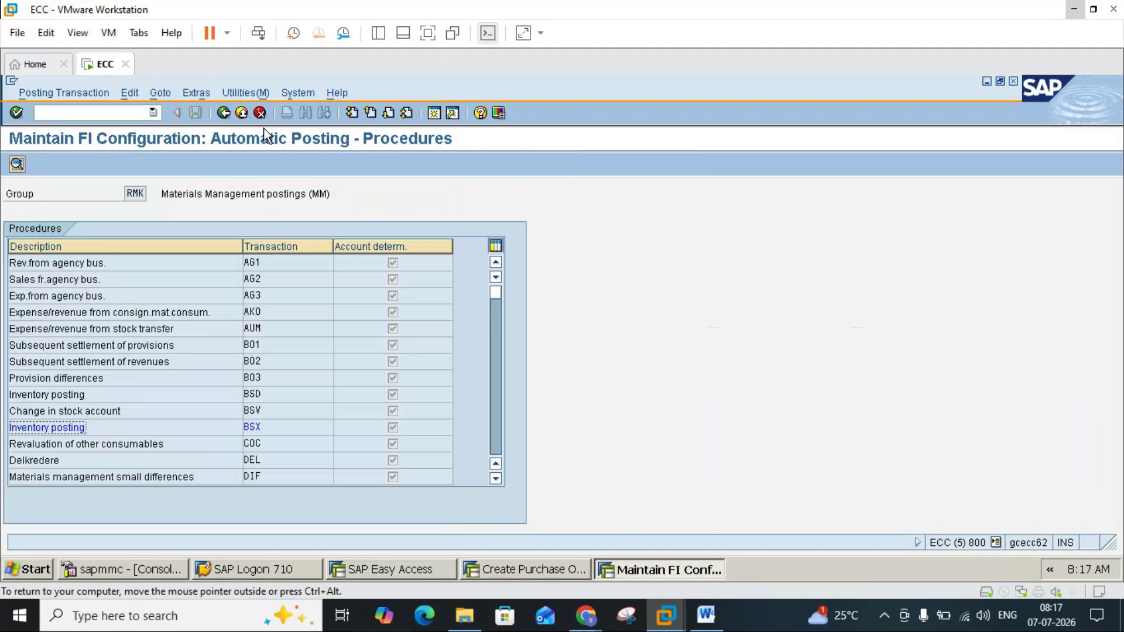
pyautogui.click(437, 111)
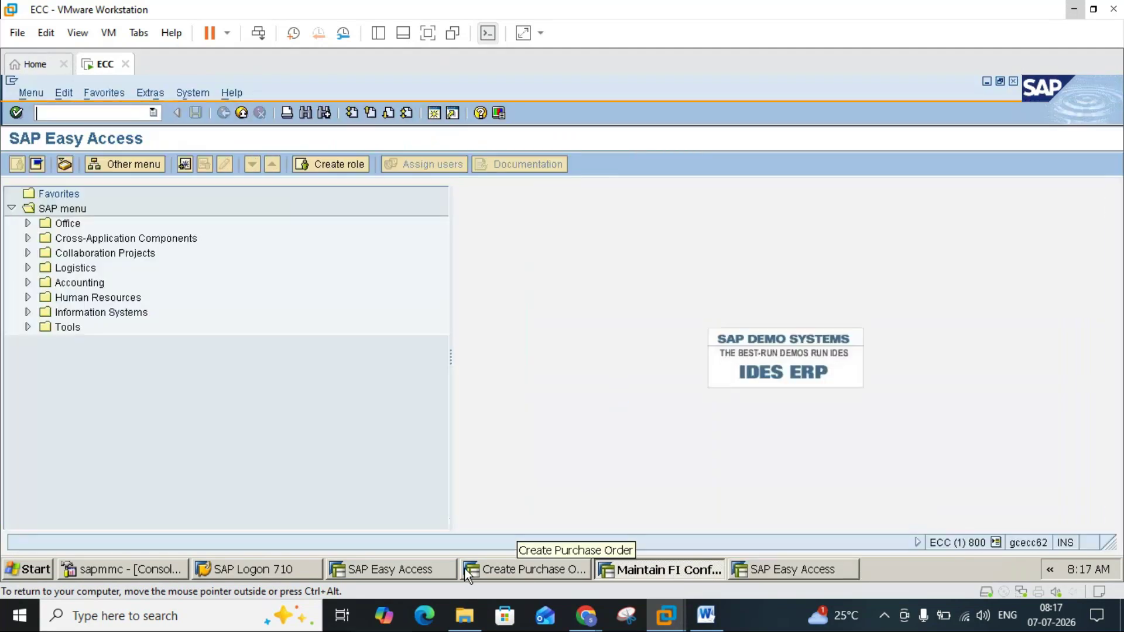
pyautogui.click(502, 574)
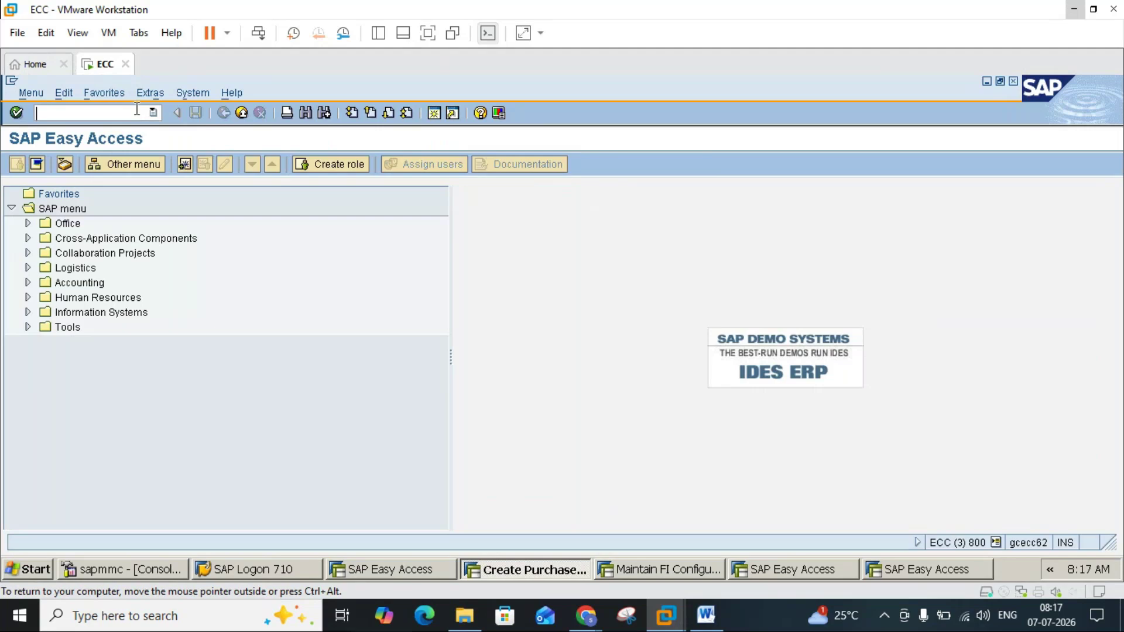
pyautogui.write('/nmm60')
pyautogui.press('Return')
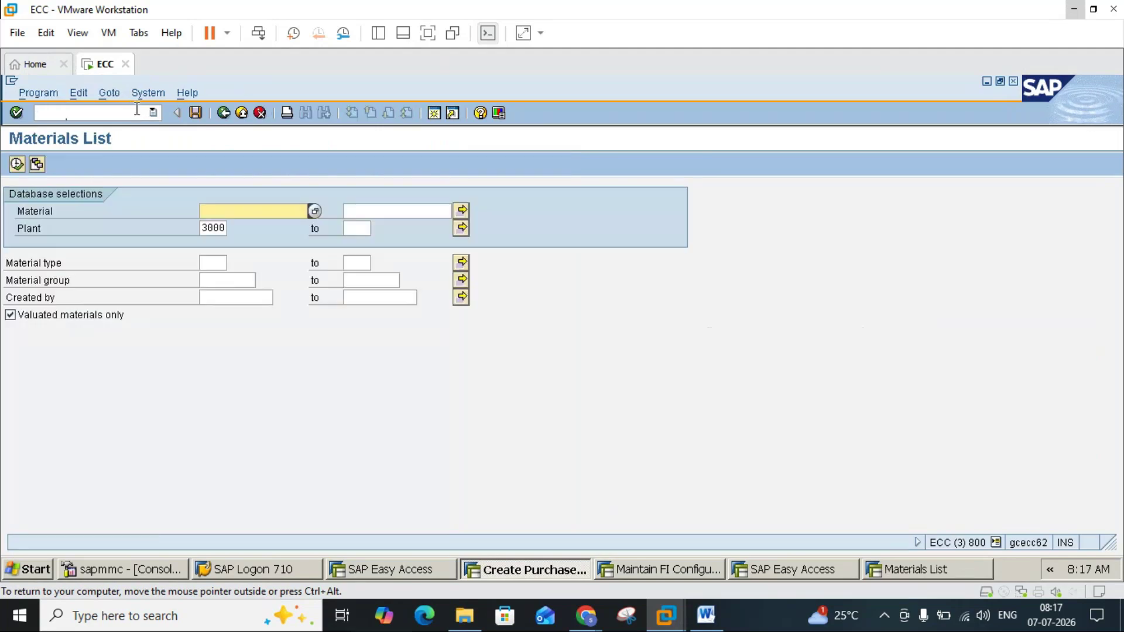
# Step: List the valuated materials of type ROH for plant 3000 and examine the Rubber and second Zinc entries
pyautogui.click(213, 267)
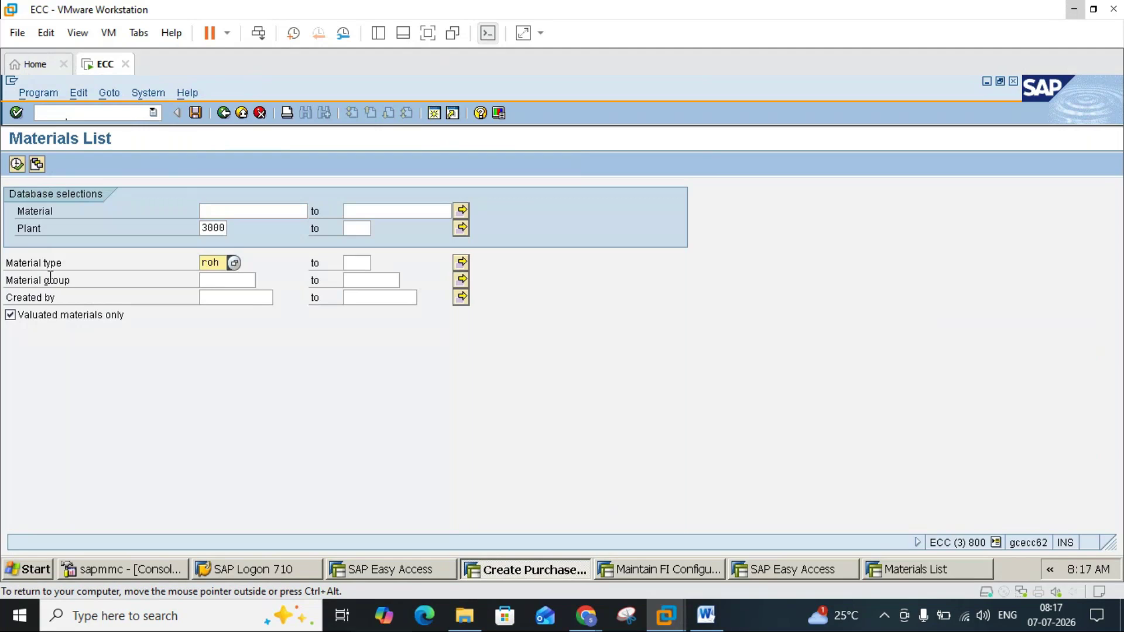
pyautogui.click(222, 281)
pyautogui.write('0')
pyautogui.click(219, 300)
pyautogui.click(37, 165)
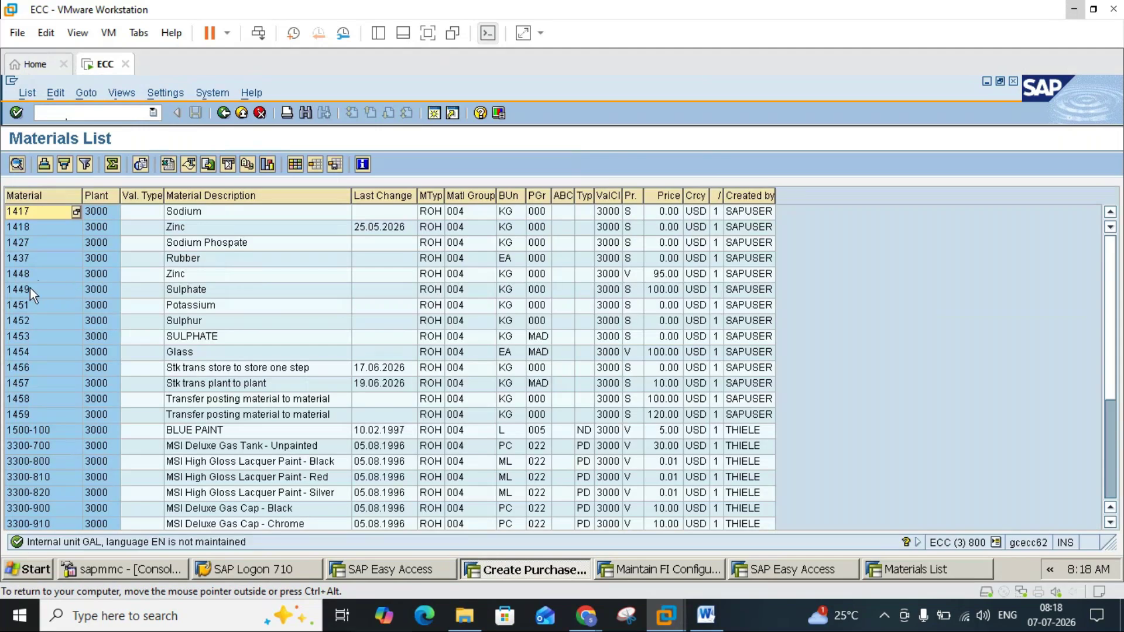
pyautogui.click(19, 261)
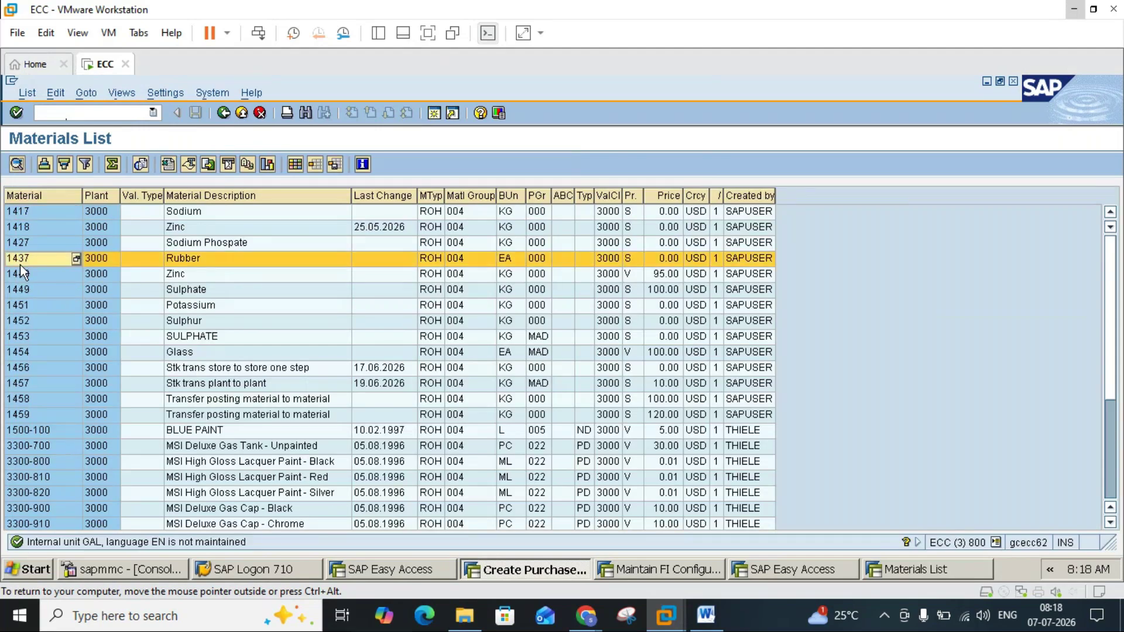
pyautogui.click(23, 274)
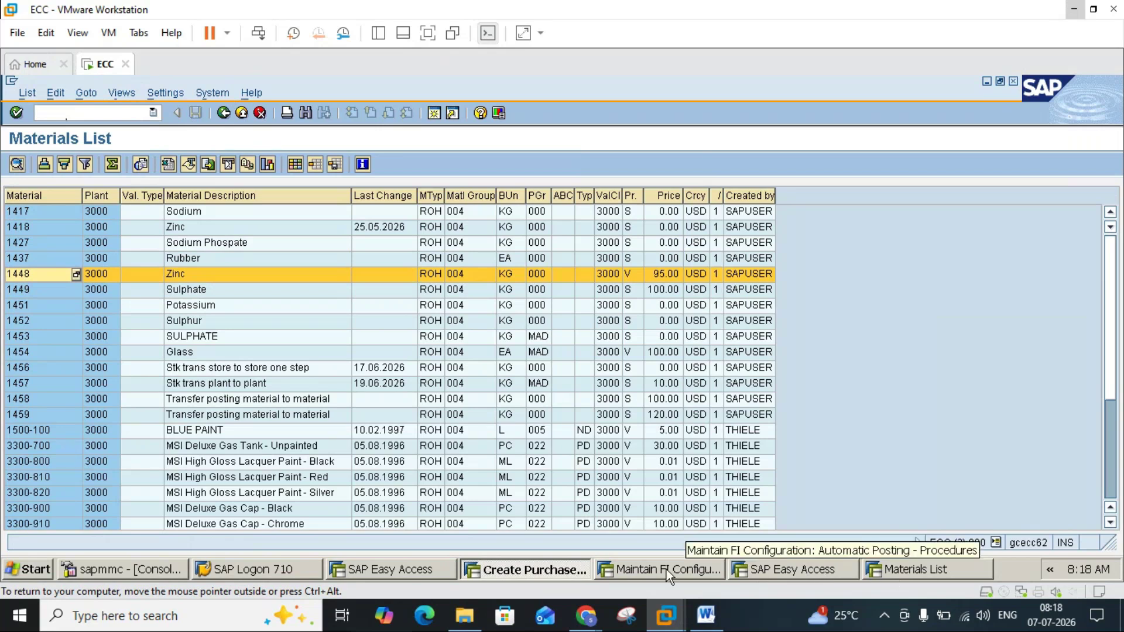
# Step: Start transaction MM02 in the free SAP Easy Access session and call up the view selection for material 1427
pyautogui.click(788, 562)
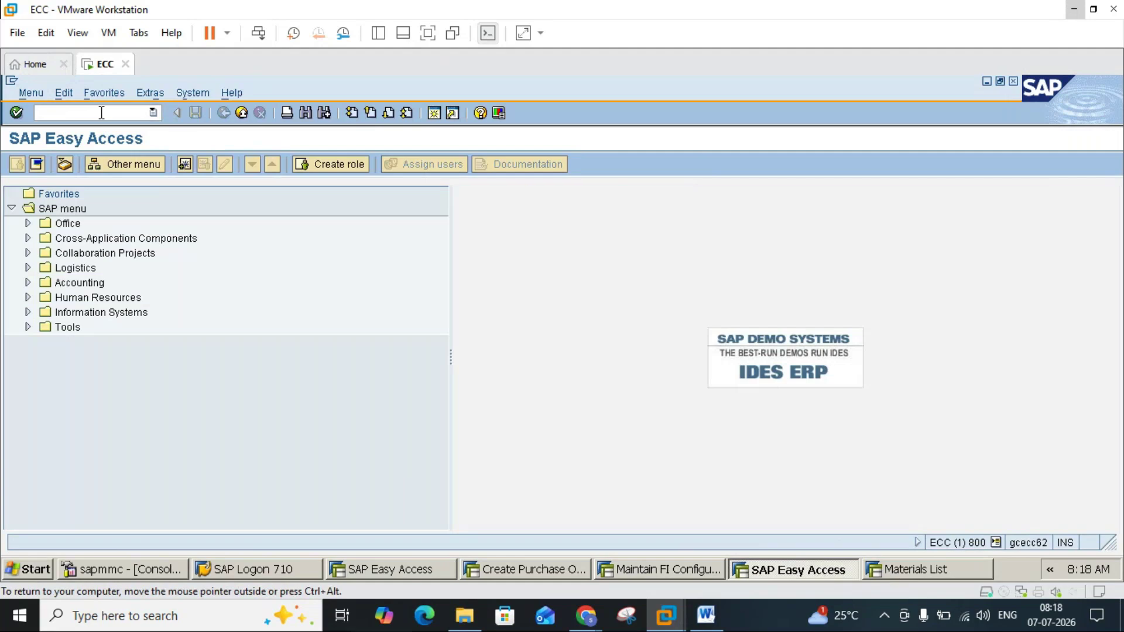
pyautogui.write('MM02')
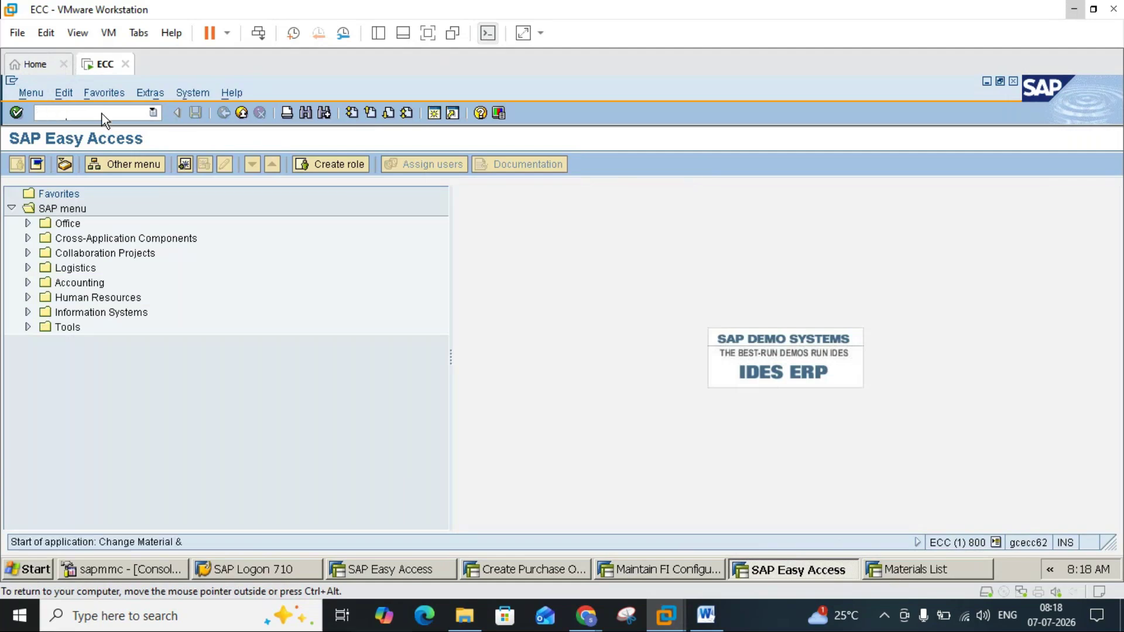
pyautogui.press('Return')
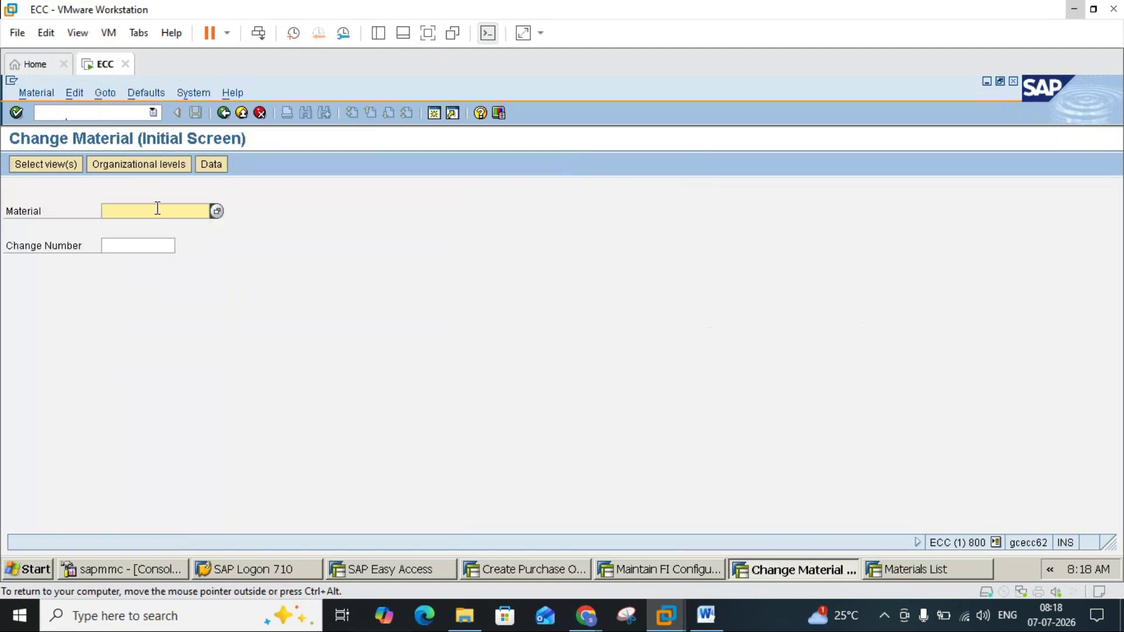
pyautogui.write('1427')
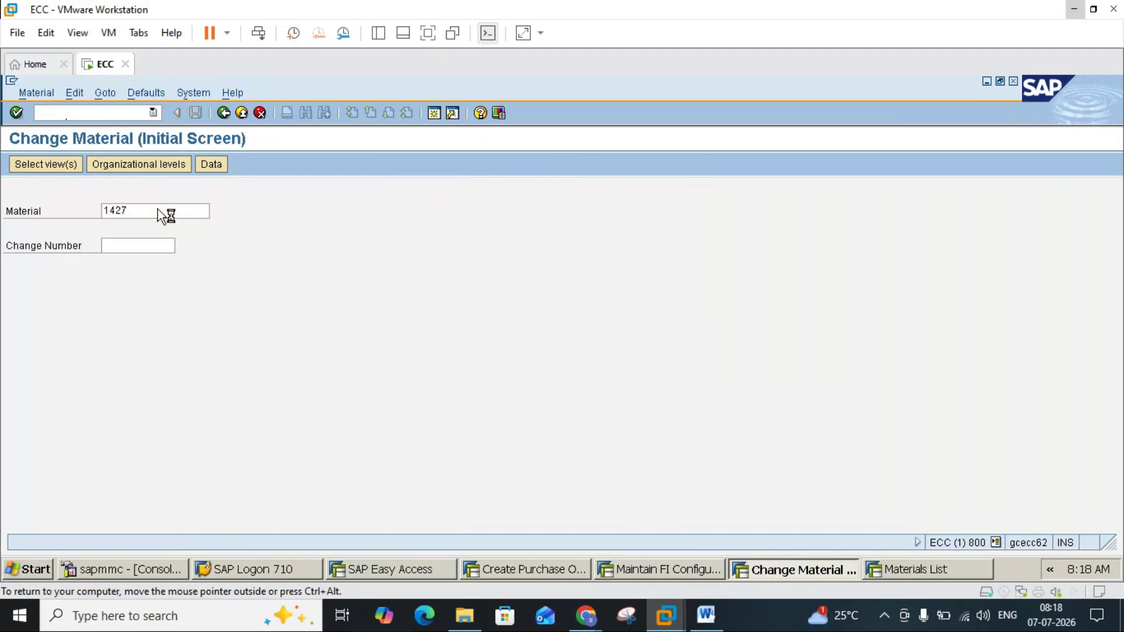
pyautogui.press('Return')
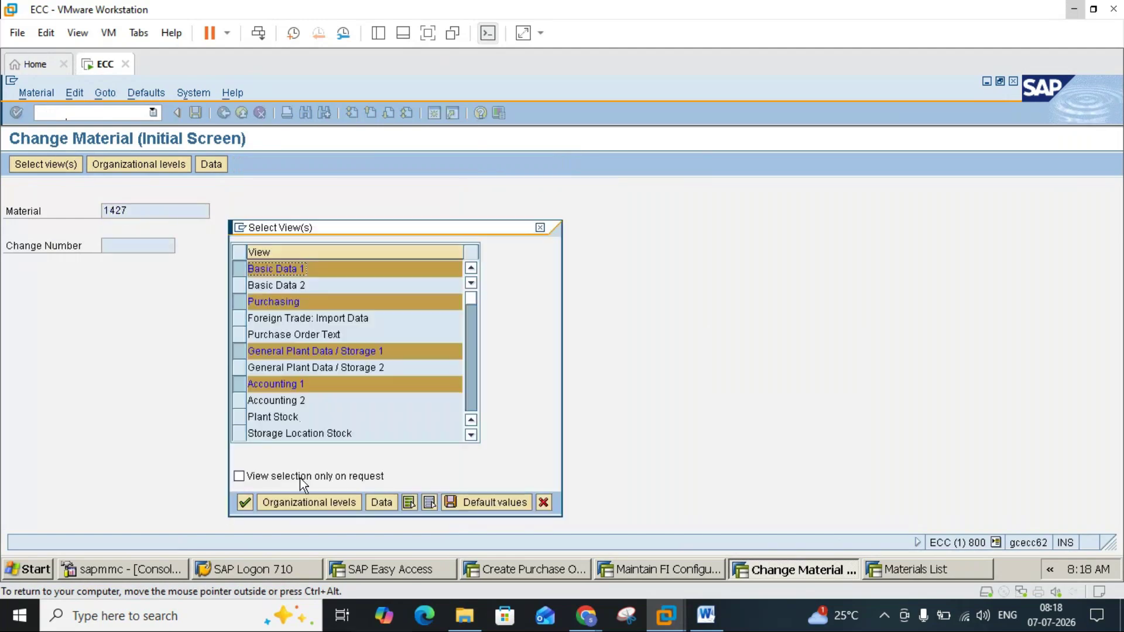
# Step: Open the material's master data for plant 3000 and storage location 0001
pyautogui.click(299, 501)
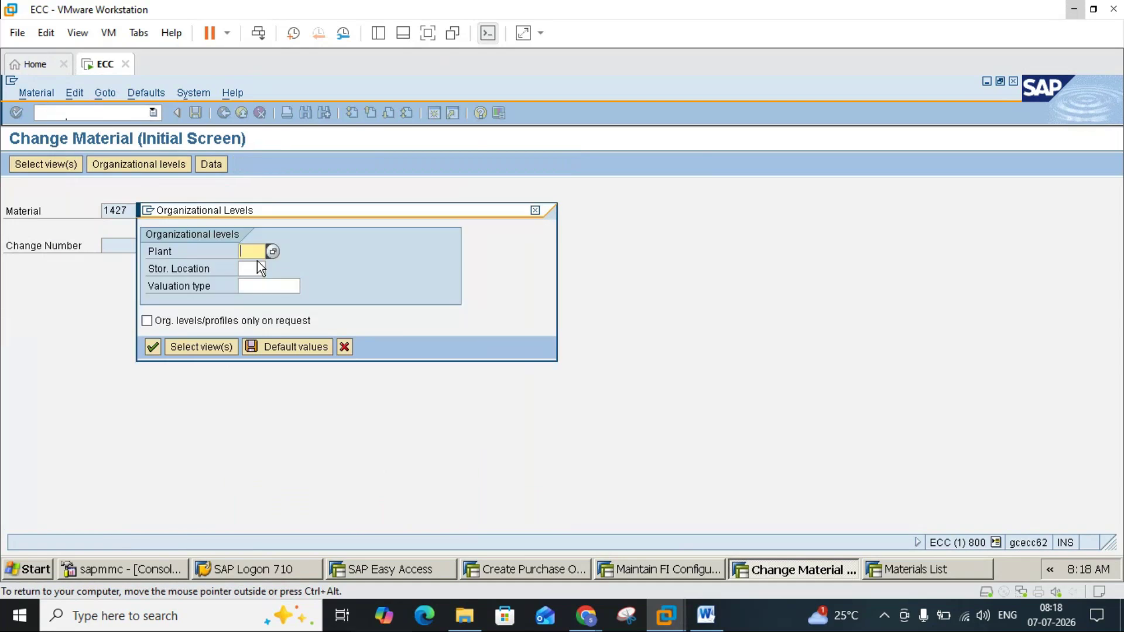
pyautogui.write('3000')
pyautogui.click(253, 269)
pyautogui.write('0001')
pyautogui.press('Return')
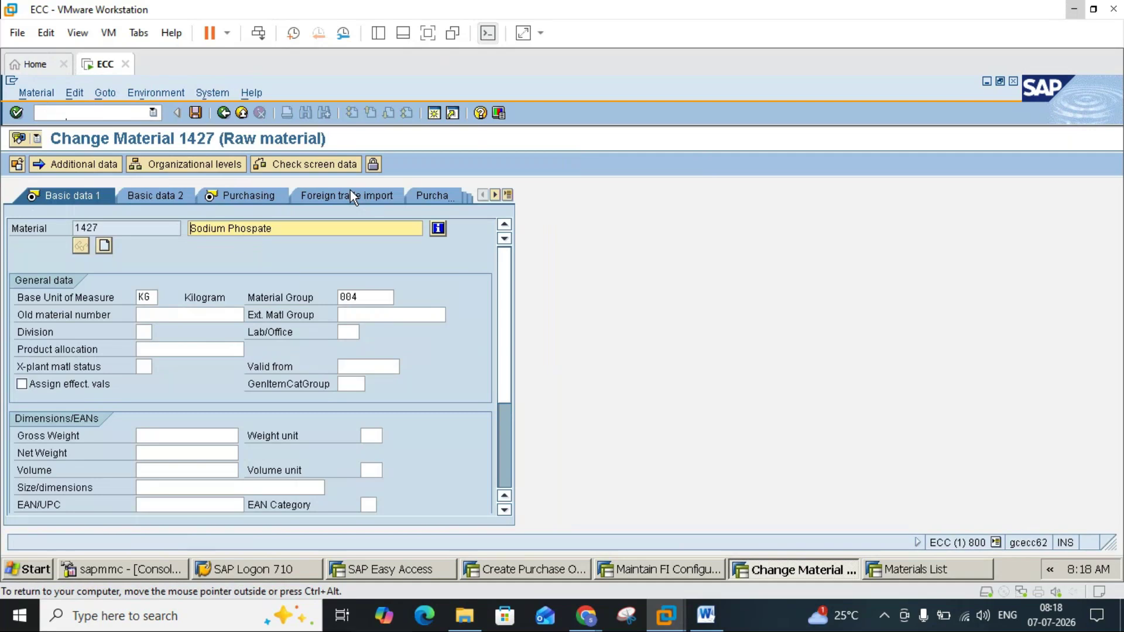
# Step: Open the Accounting 1 view of material 1427 and inspect its valuation class
pyautogui.click(503, 197)
pyautogui.click(503, 196)
pyautogui.click(504, 196)
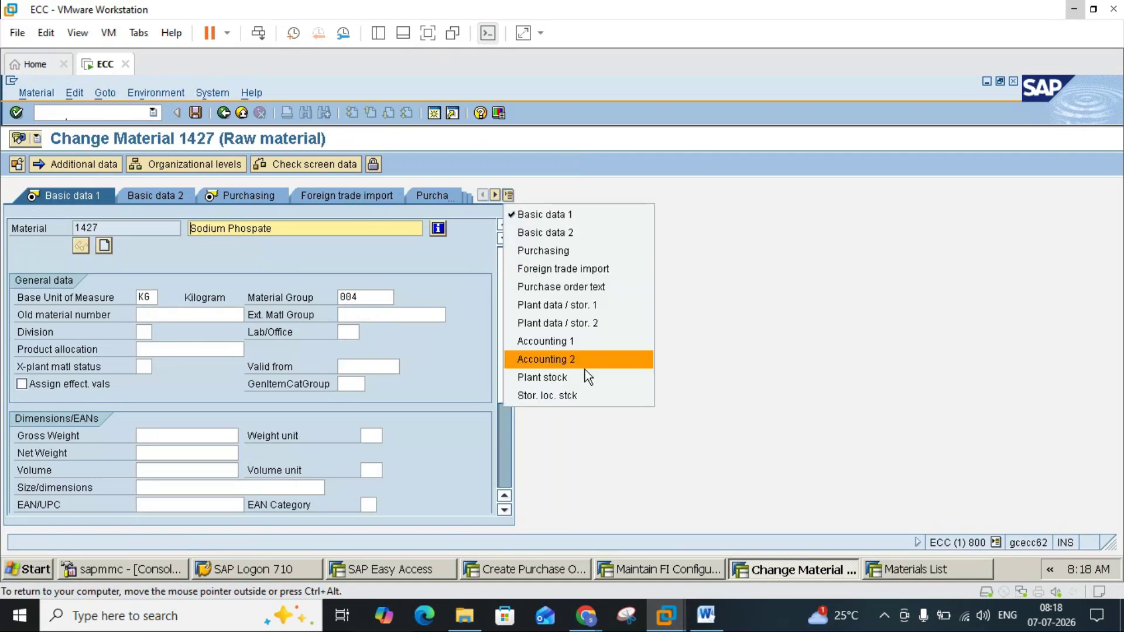
pyautogui.click(546, 341)
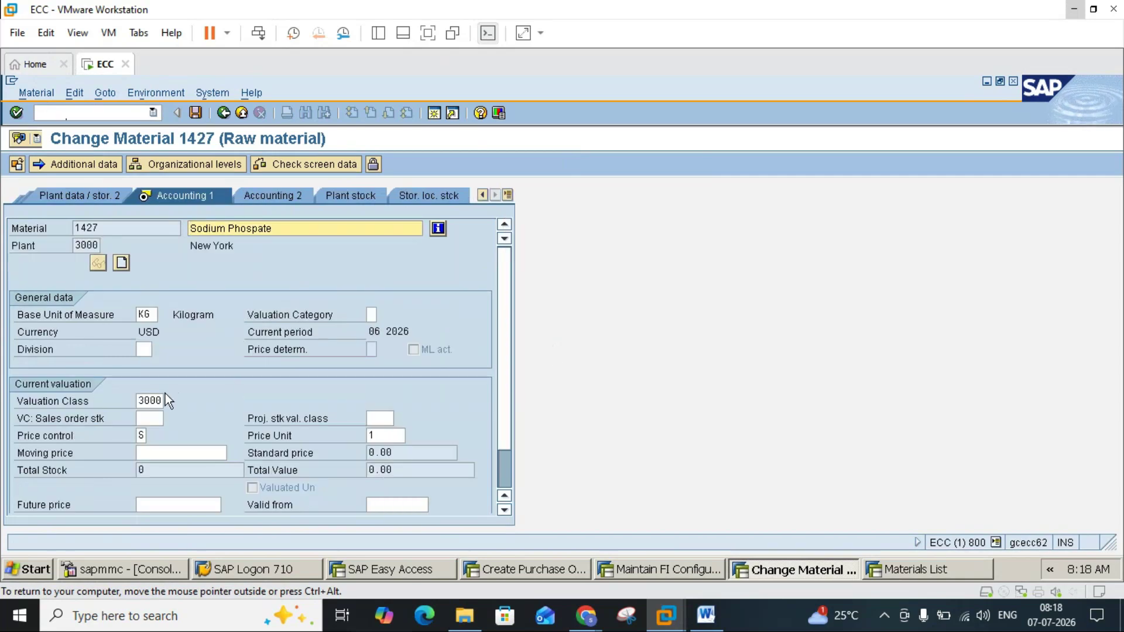
pyautogui.click(157, 399)
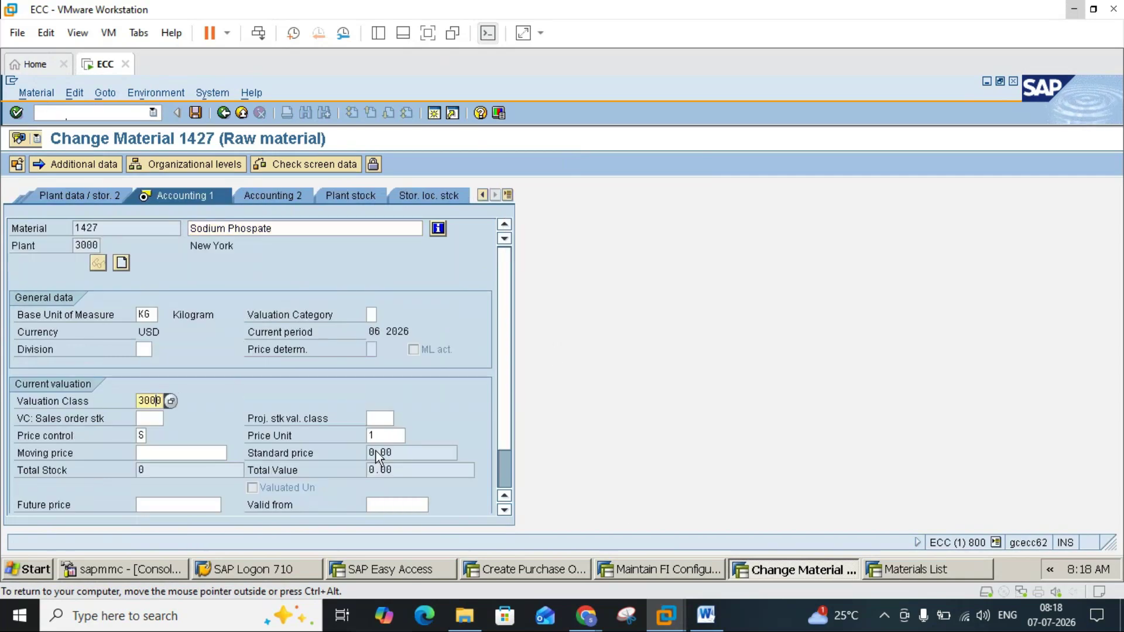
# Step: Consult the valuation class example in the Word notes and review the classes 3001, 3002 and 3003 available in SAP for the raw material
pyautogui.click(707, 615)
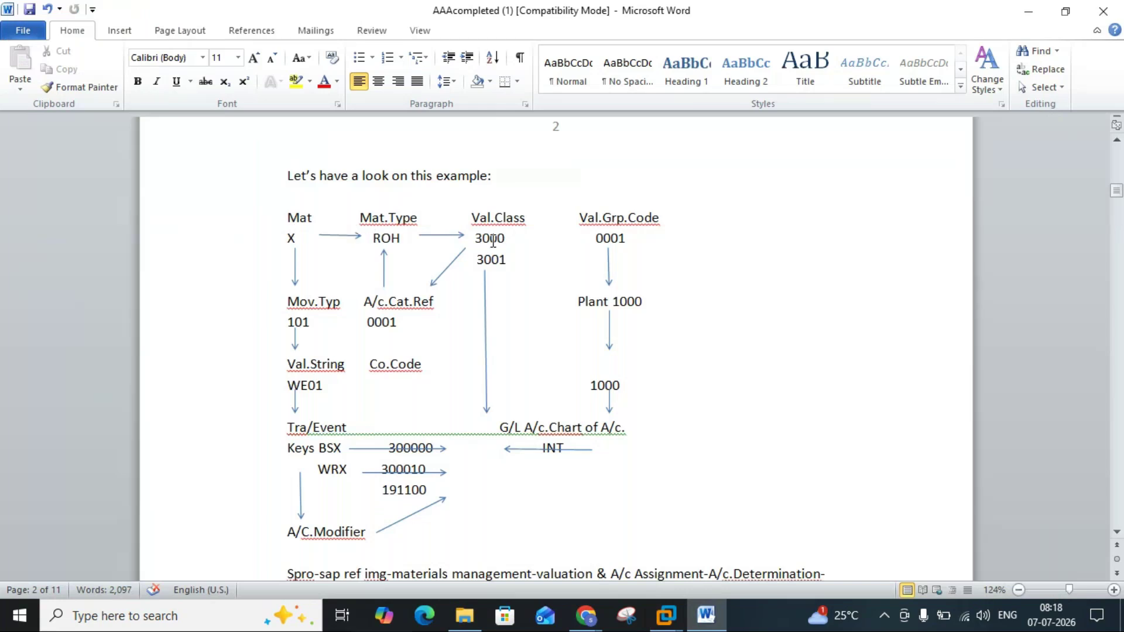
pyautogui.click(666, 614)
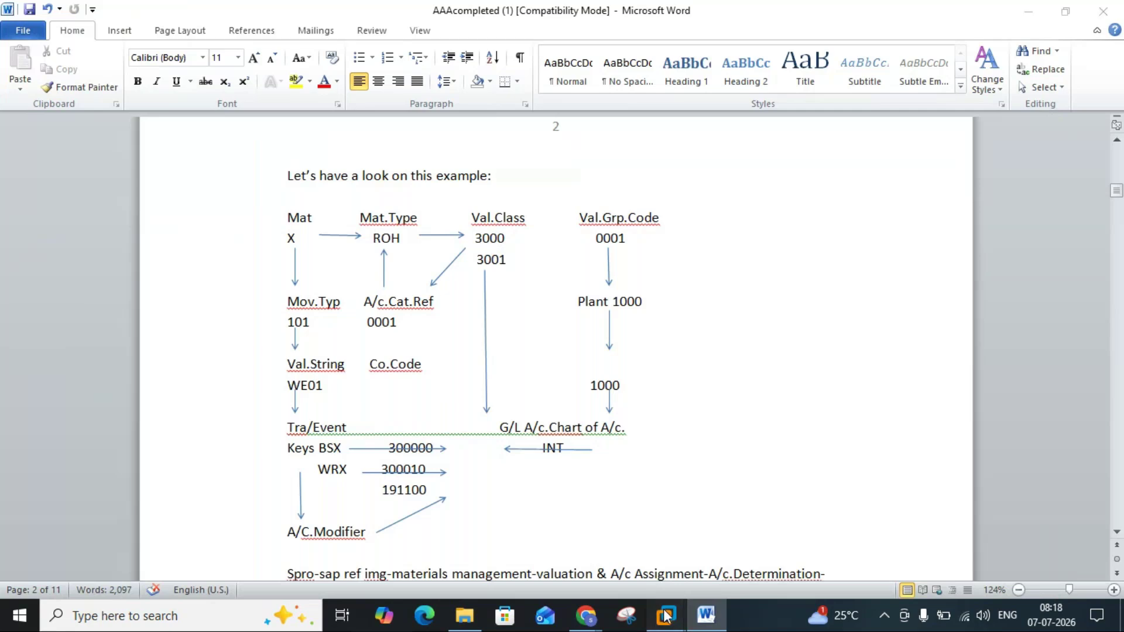
pyautogui.click(690, 550)
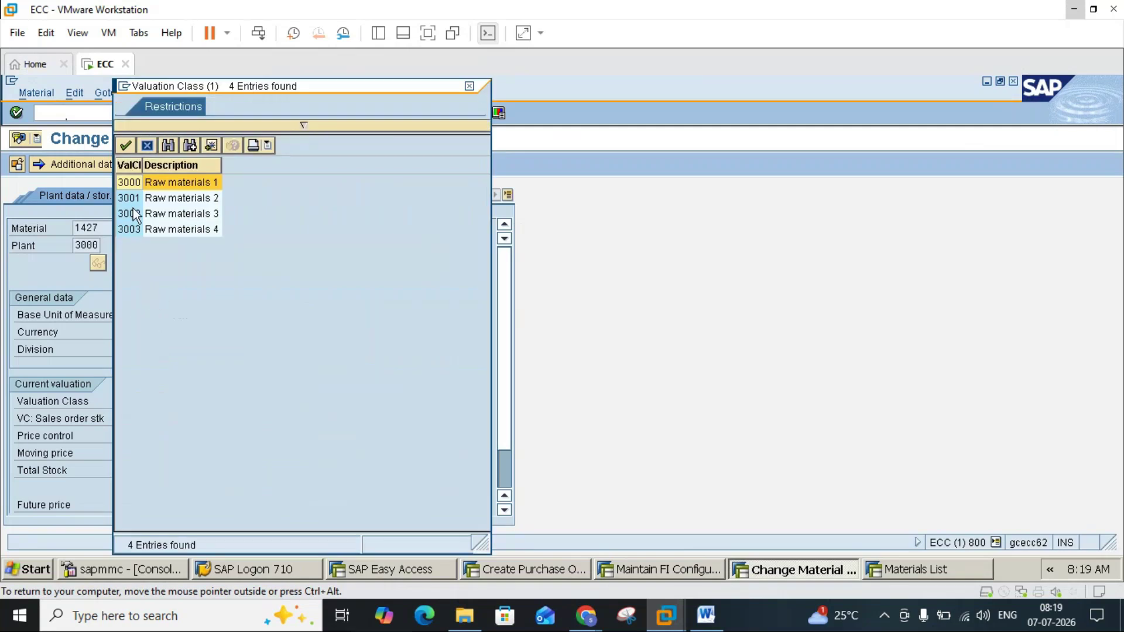
pyautogui.click(129, 199)
pyautogui.click(131, 213)
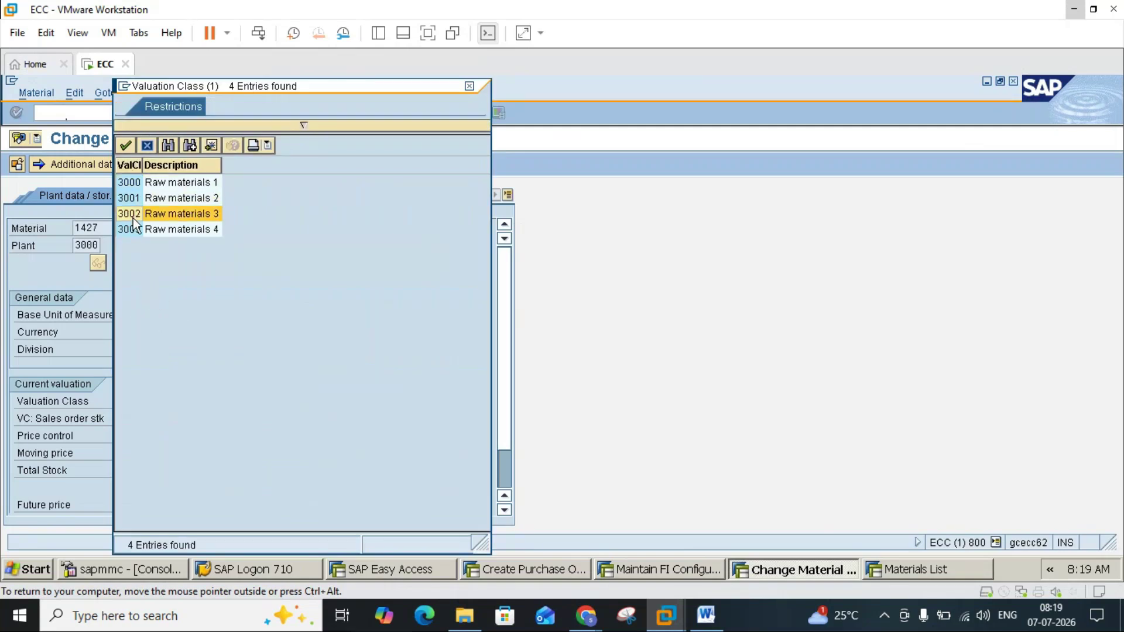
pyautogui.click(132, 229)
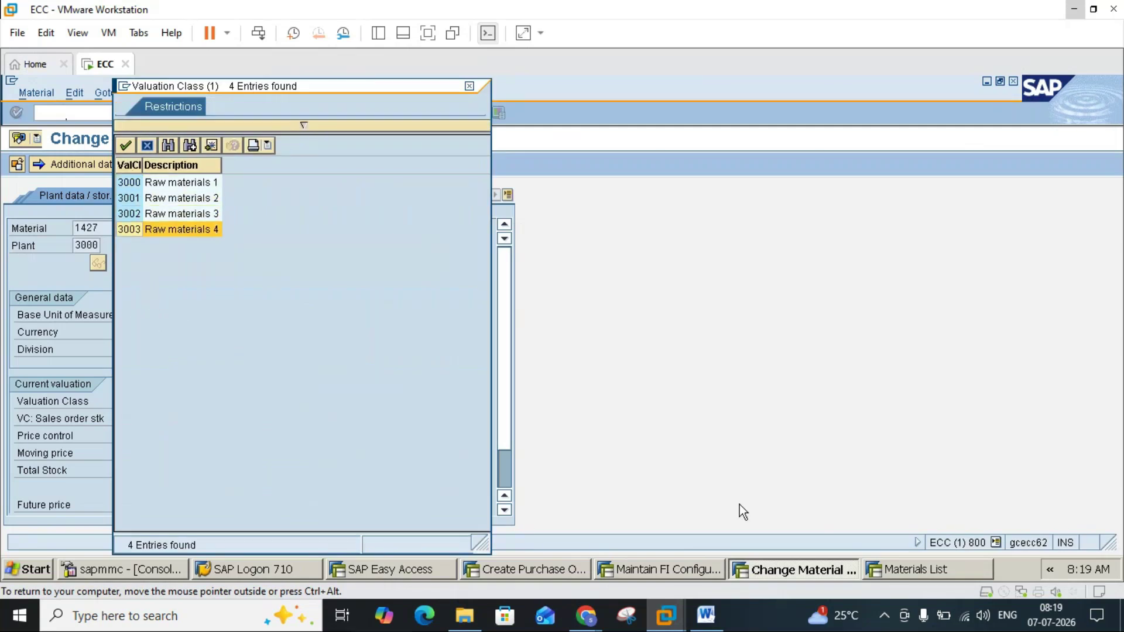
# Step: Review the G/L account diagram in the Word notes and open the BSX inventory posting account assignments in SAP
pyautogui.click(706, 614)
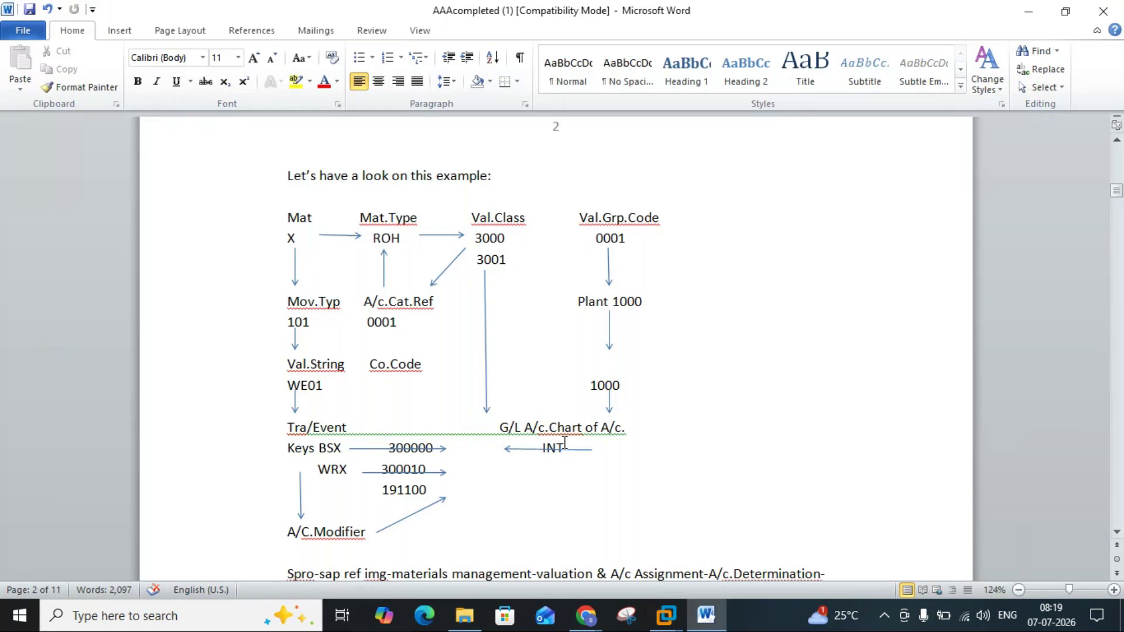
pyautogui.moveTo(663, 620)
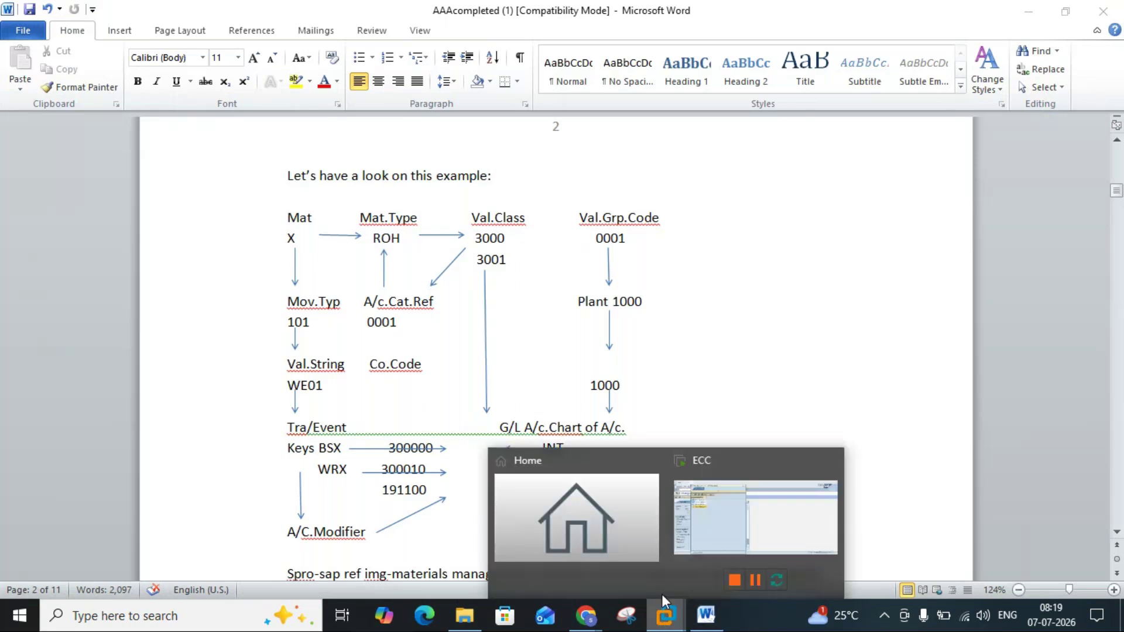
pyautogui.click(706, 532)
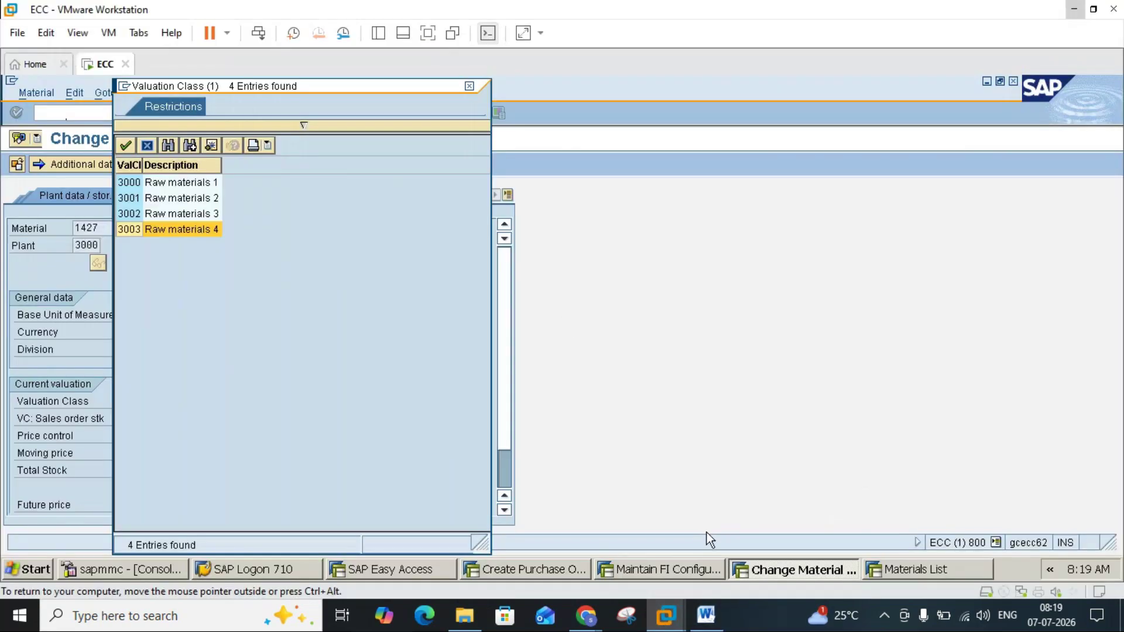
pyautogui.click(626, 571)
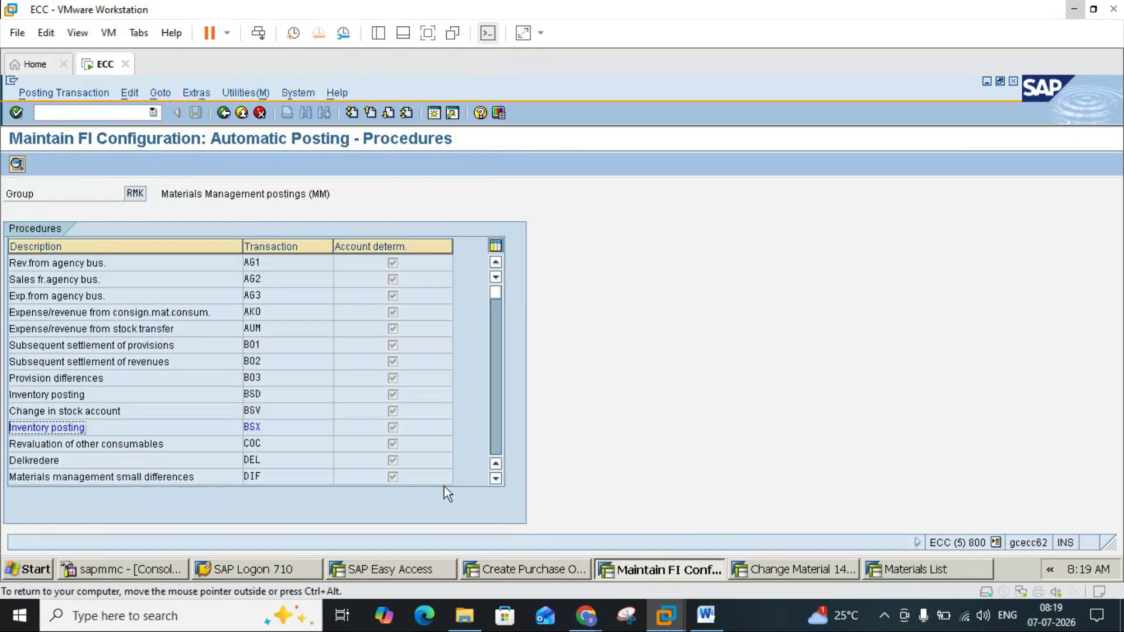
pyautogui.doubleClick(256, 427)
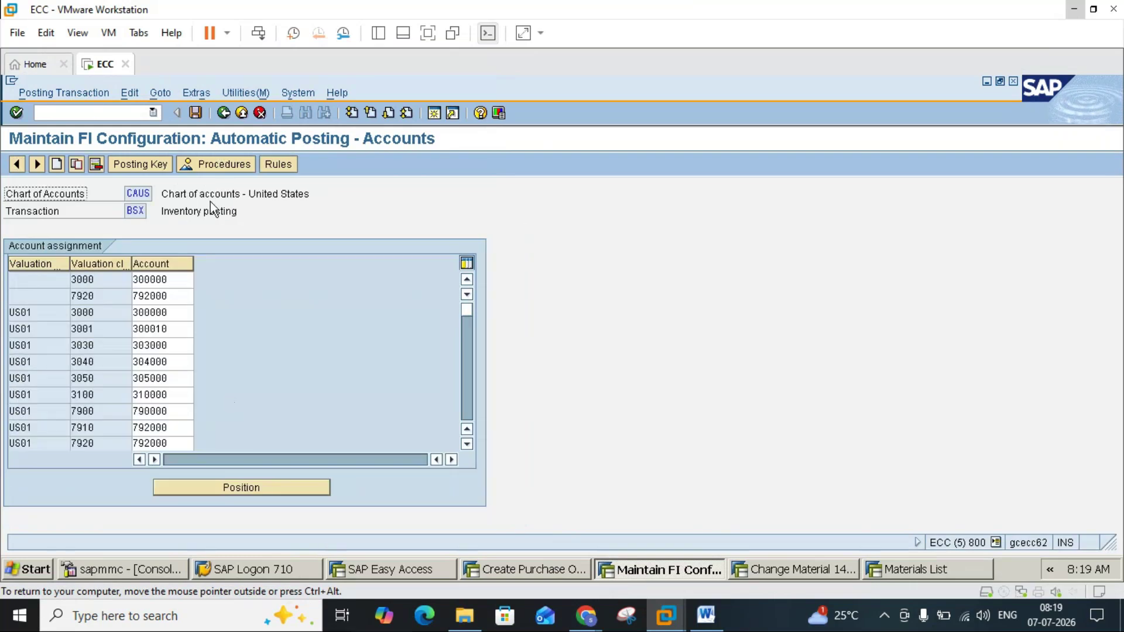
# Step: Compare chart of accounts CAUS with the Word notes' diagram and examine the G/L account assigned to the first valuation class 3000 entry
pyautogui.click(146, 197)
pyautogui.click(707, 615)
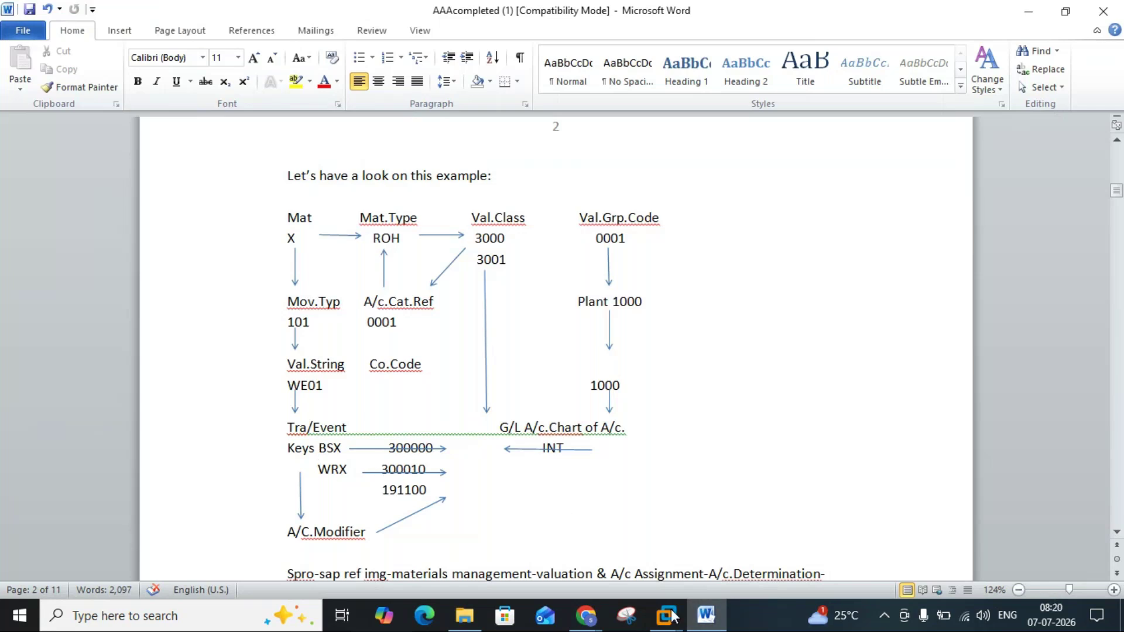
pyautogui.moveTo(666, 616)
pyautogui.click(689, 546)
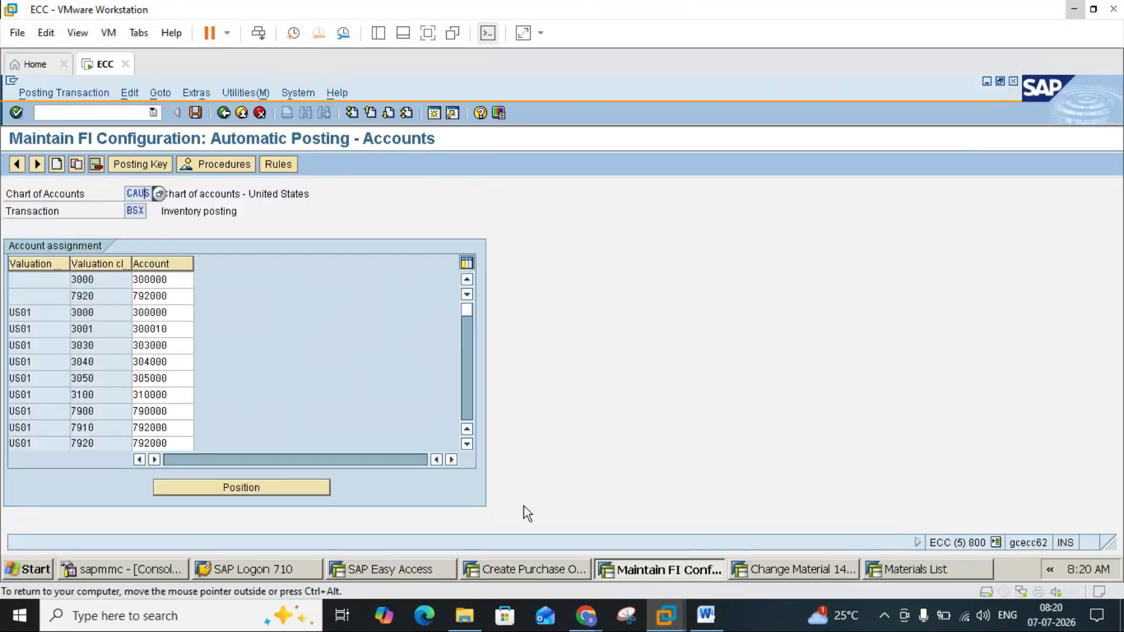
pyautogui.click(158, 279)
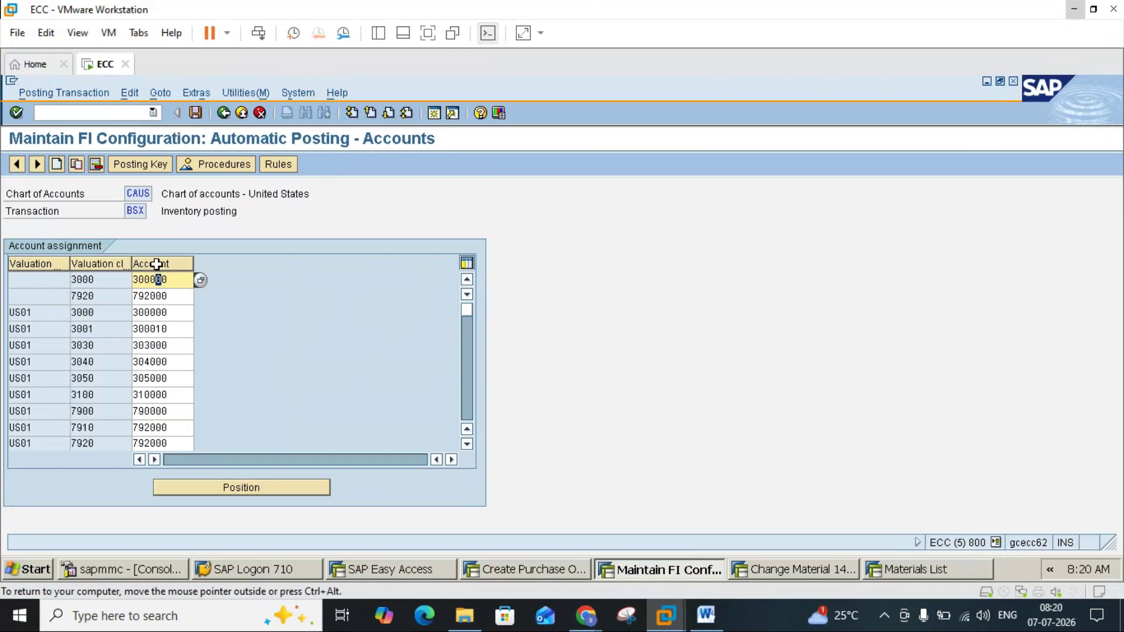
pyautogui.click(175, 284)
# Step: Check the GoTo Meeting window, minimize it and switch to the account determination diagram in the Word notes
pyautogui.moveTo(588, 615)
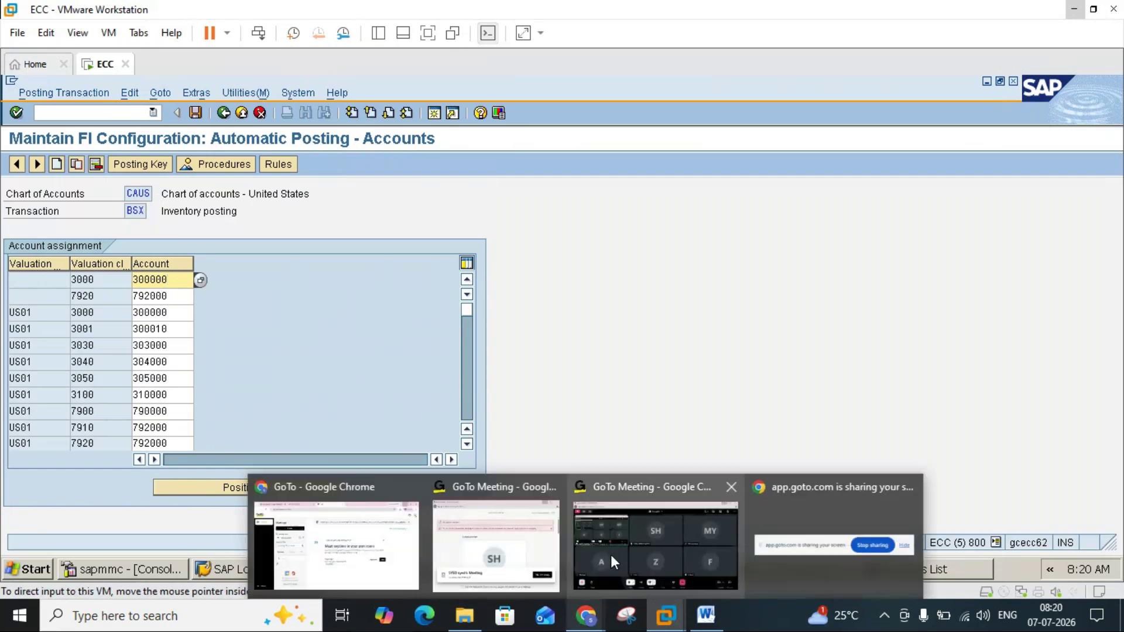
pyautogui.click(610, 554)
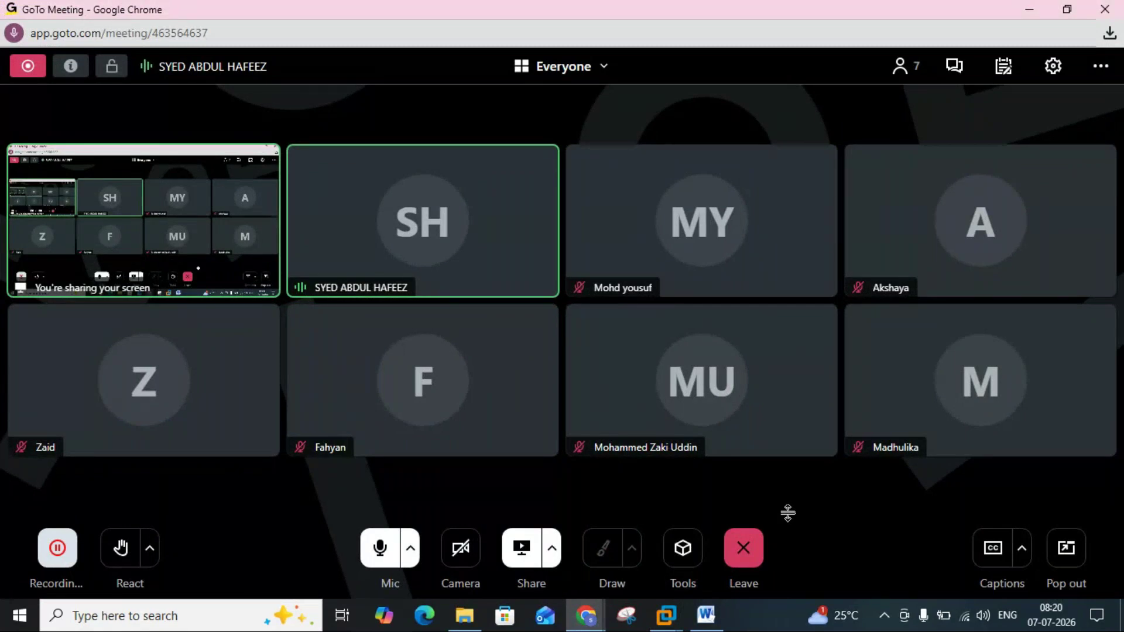
pyautogui.click(1032, 8)
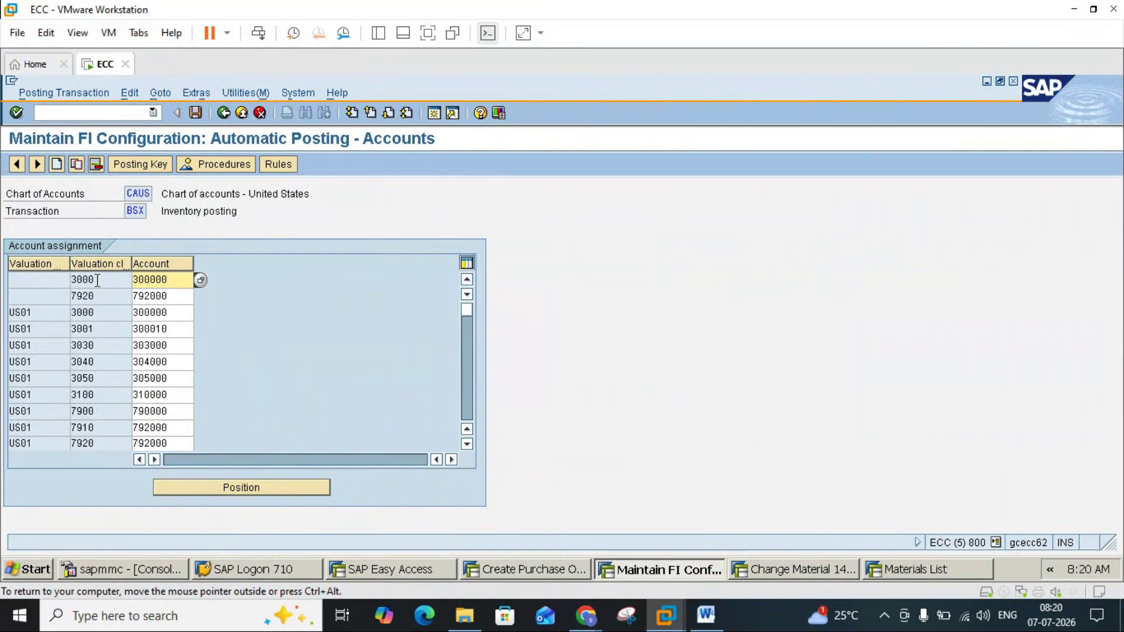
pyautogui.click(712, 625)
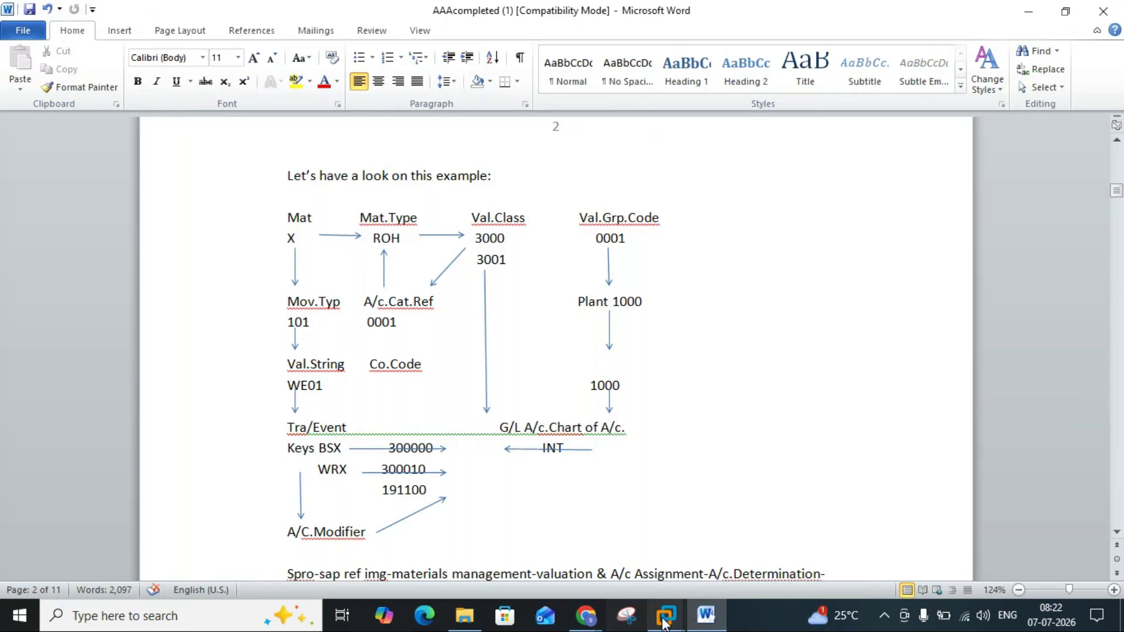
# Step: Switch from the Word notes to SAP, check the material change session and return to the BSX inventory posting accounts
pyautogui.moveTo(665, 620)
pyautogui.click(714, 541)
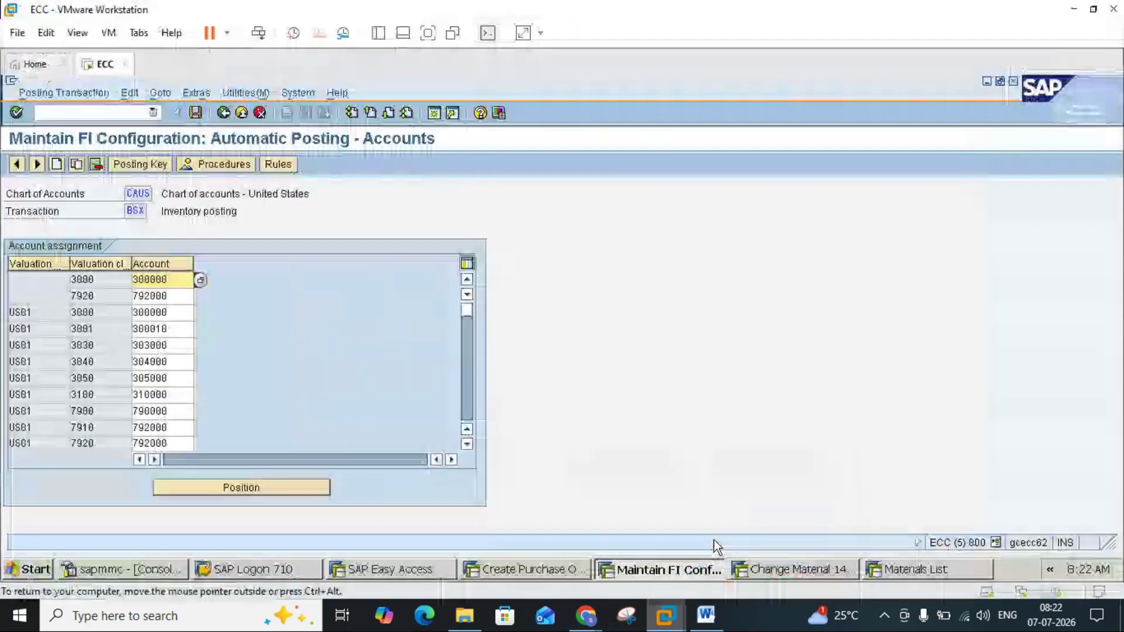
pyautogui.click(781, 569)
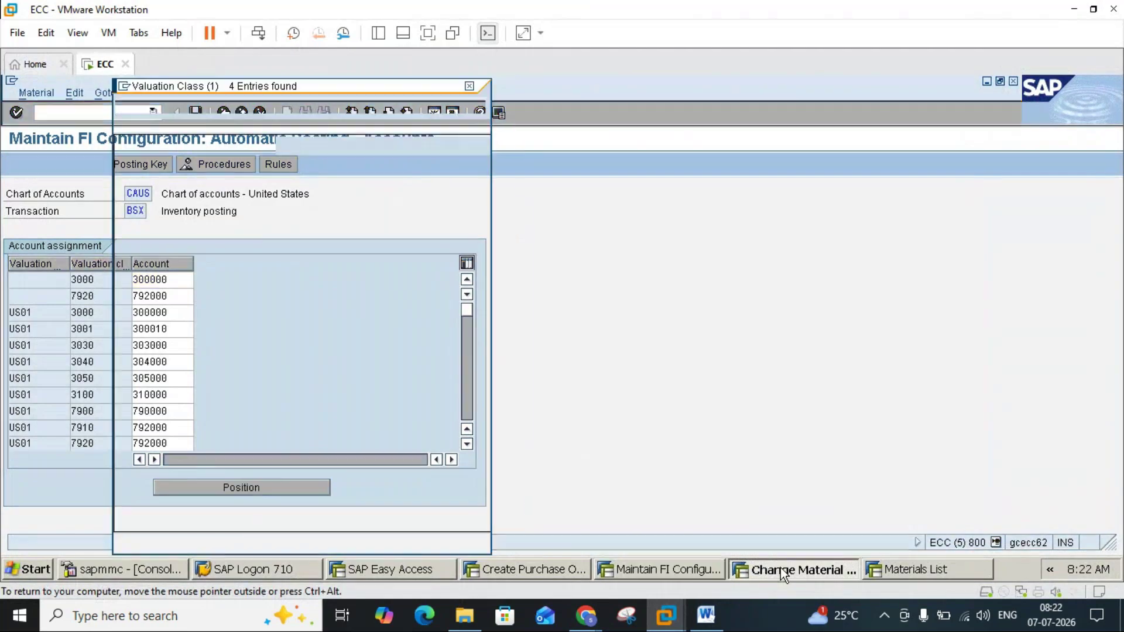
pyautogui.click(654, 575)
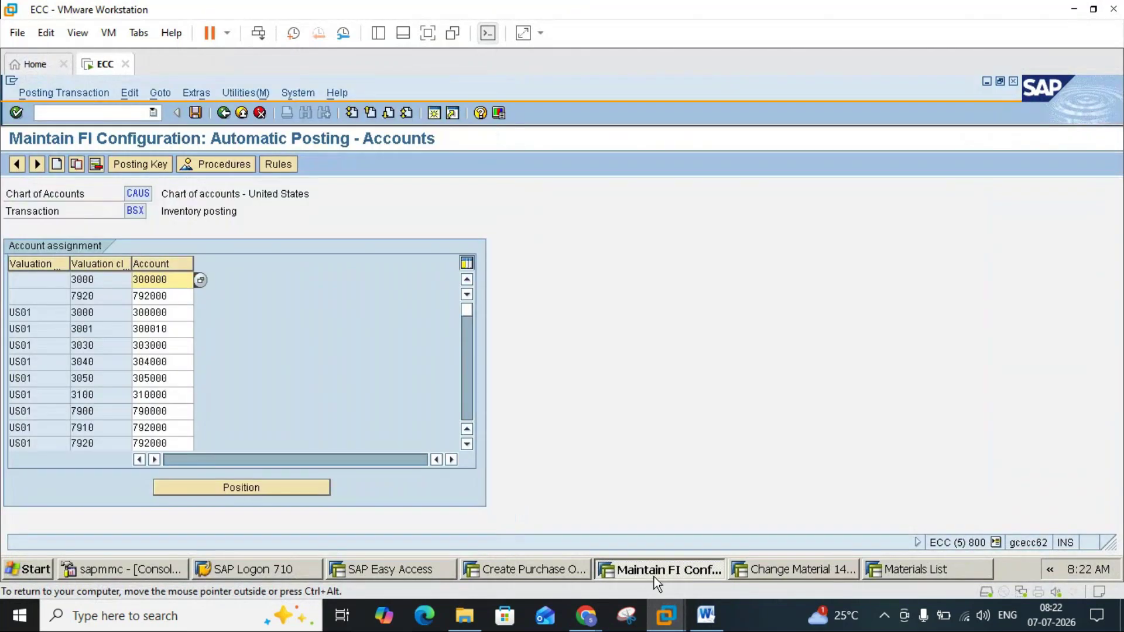
# Step: Return to the Materials Management posting procedures and open the account assignments of the GR/IR clearing account transaction WRX
pyautogui.click(229, 114)
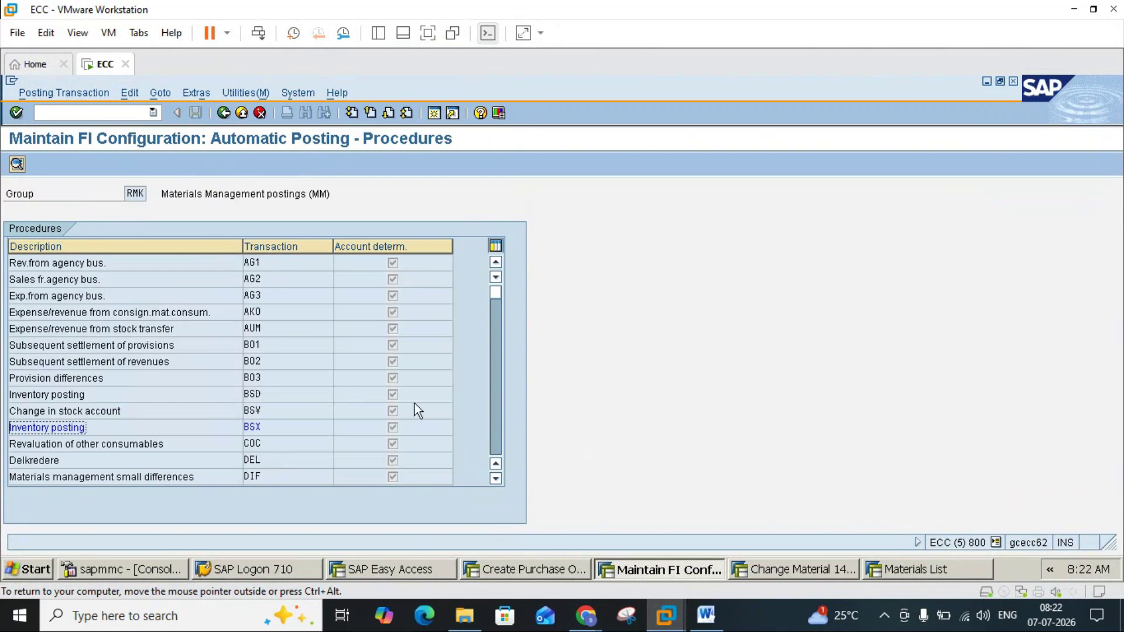
pyautogui.click(500, 440)
pyautogui.click(499, 440)
pyautogui.click(500, 437)
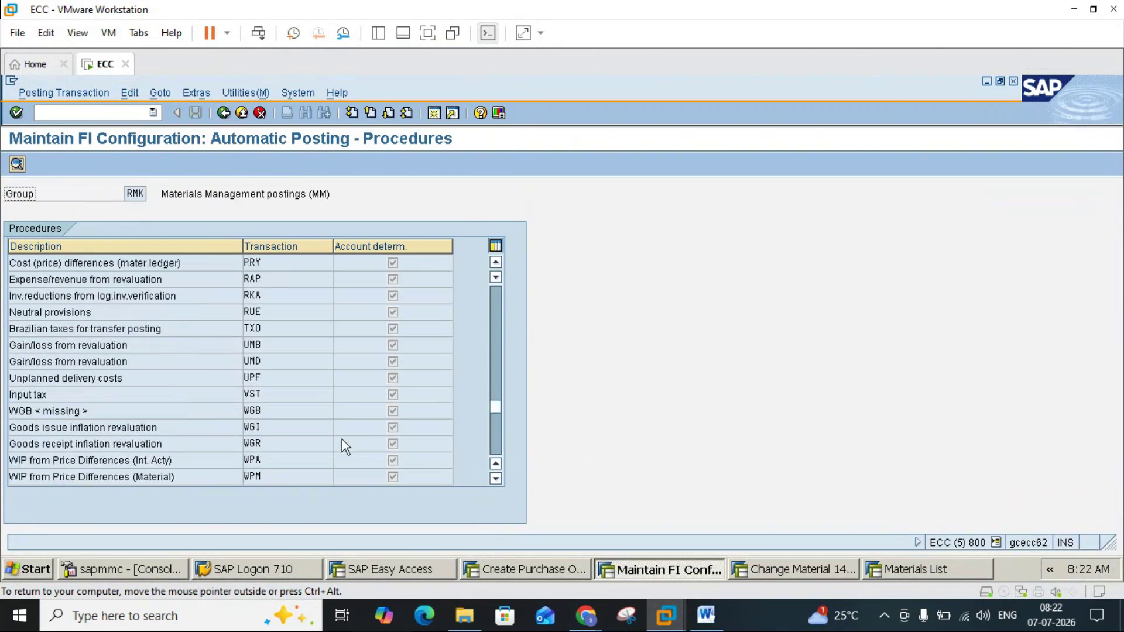
pyautogui.click(497, 479)
pyautogui.click(496, 479)
pyautogui.click(496, 479)
pyautogui.click(496, 479)
pyautogui.click(496, 480)
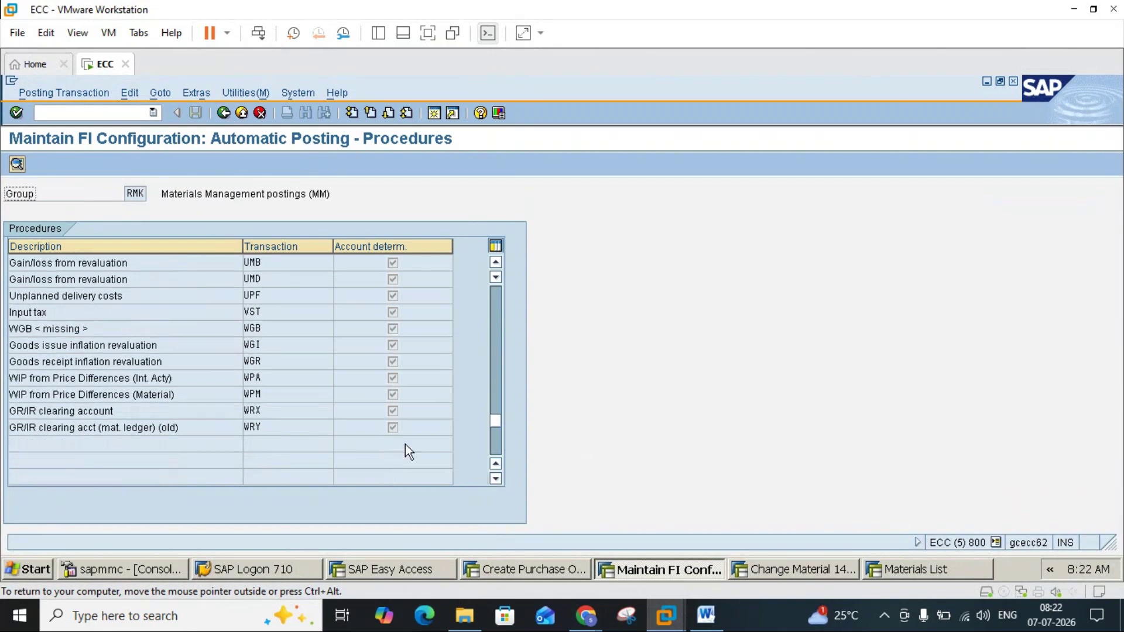
pyautogui.click(256, 411)
pyautogui.doubleClick(256, 410)
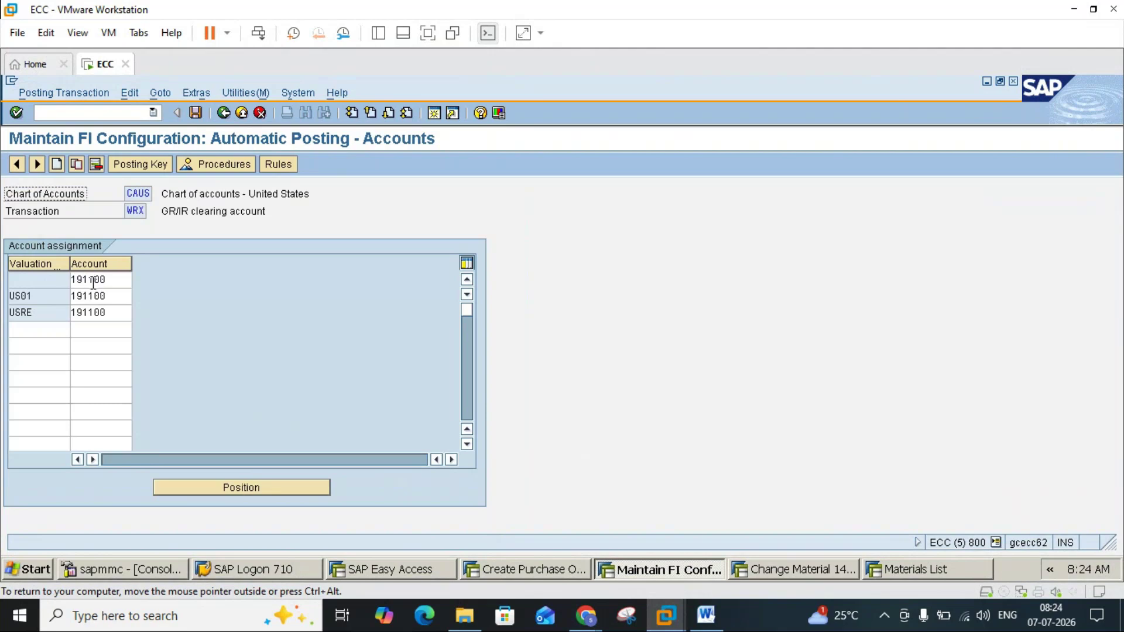
# Step: Check the WRX account in the Word notes' diagram, leave purchase order creation in SAP and open purchase order display with ME23N
pyautogui.click(705, 615)
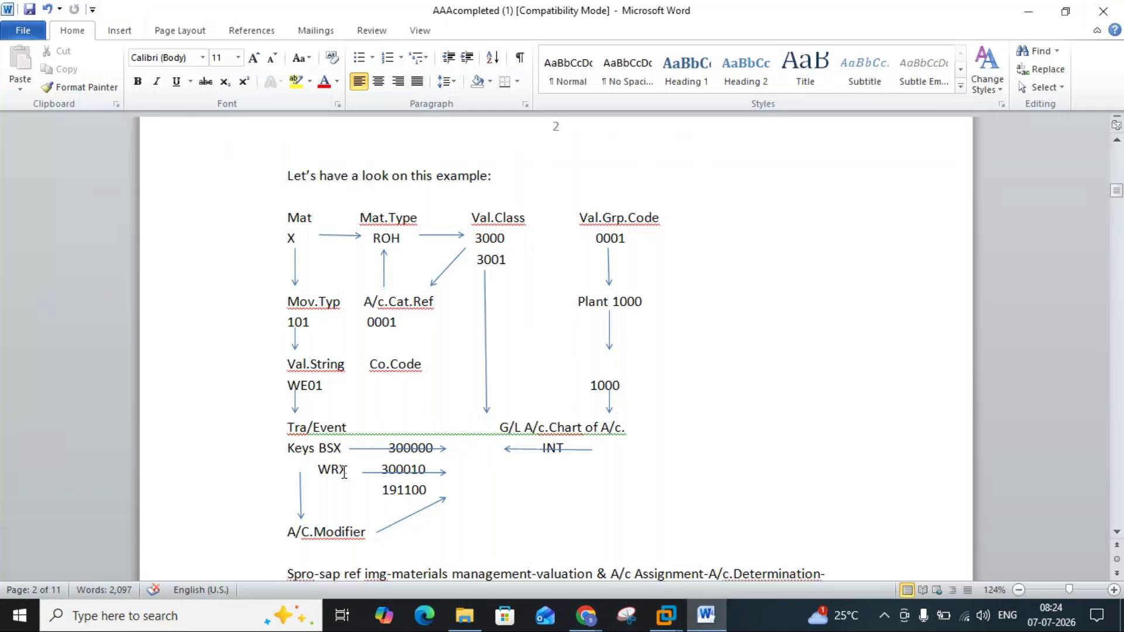
pyautogui.click(397, 492)
pyautogui.click(665, 616)
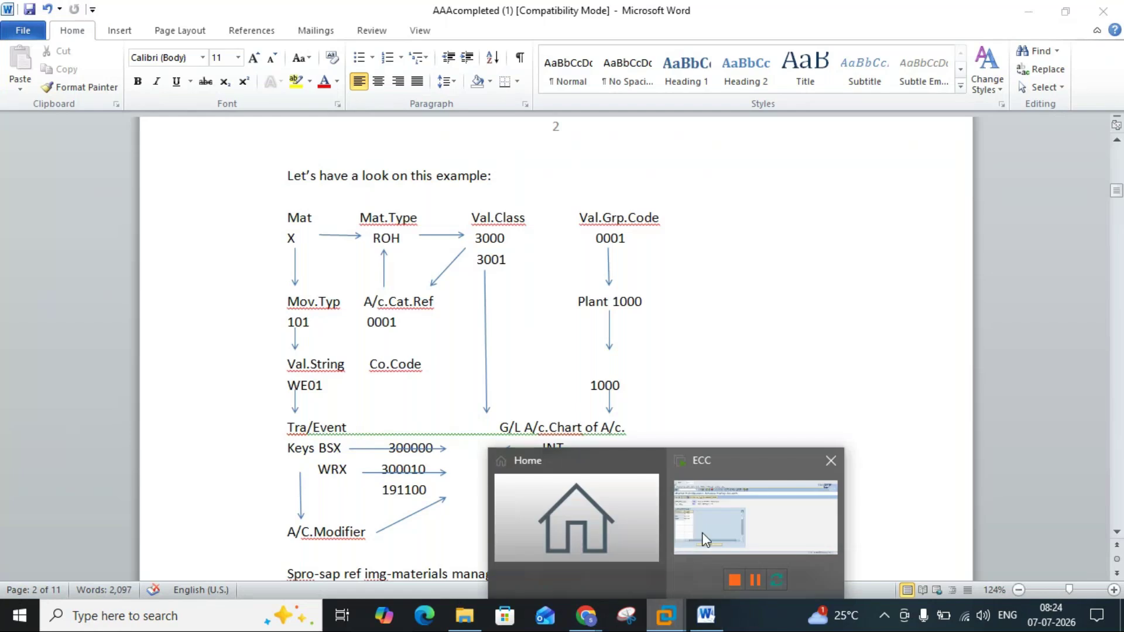
pyautogui.click(691, 552)
pyautogui.click(557, 568)
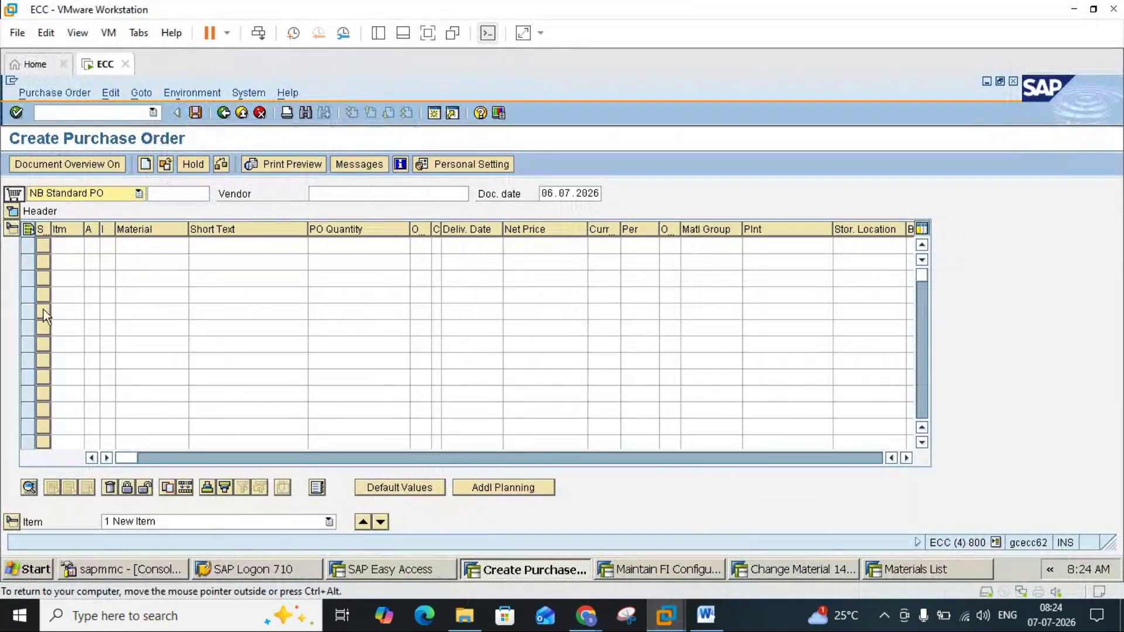
pyautogui.click(237, 114)
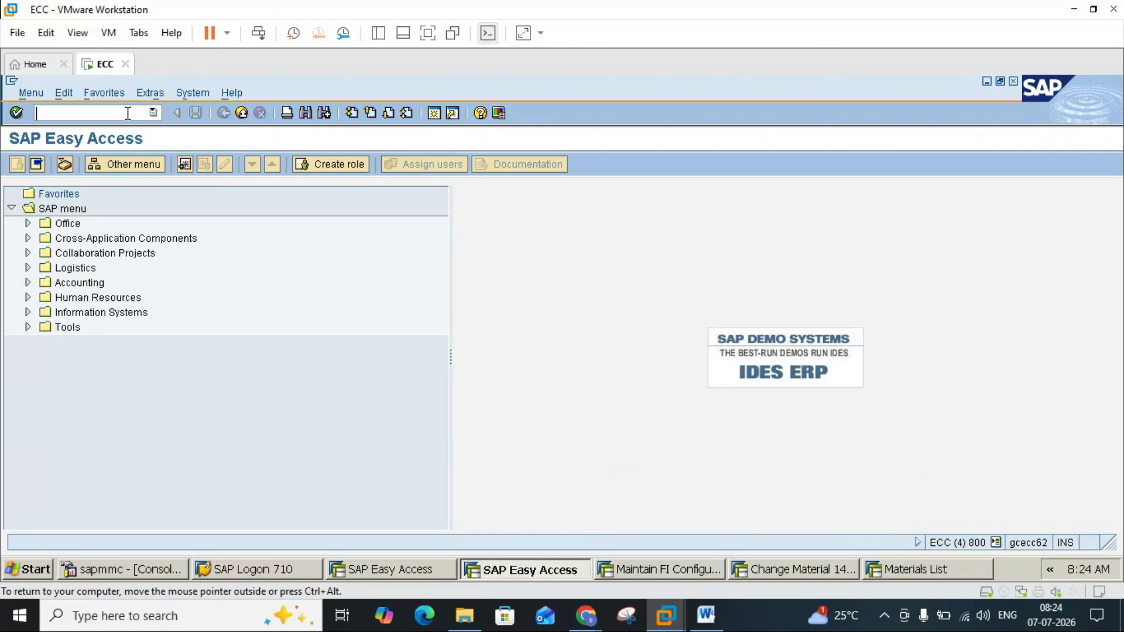
pyautogui.write('ME23N')
pyautogui.press('Return')
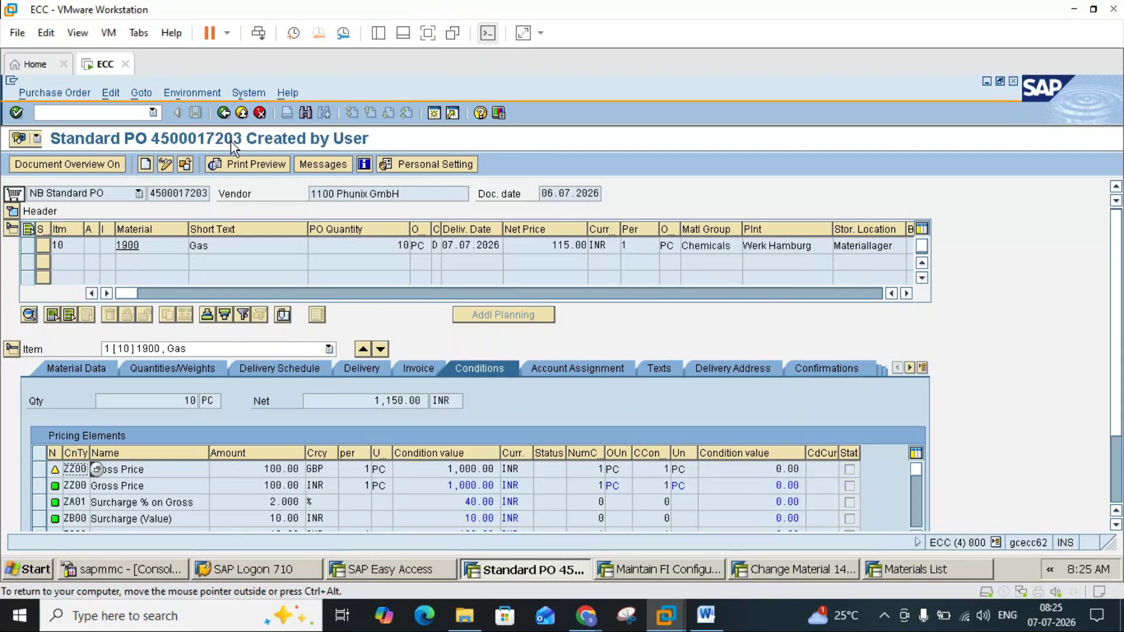
# Step: Display the other purchase order for material 1417 Sodium and show its purchase order history
pyautogui.click(54, 93)
pyautogui.click(76, 115)
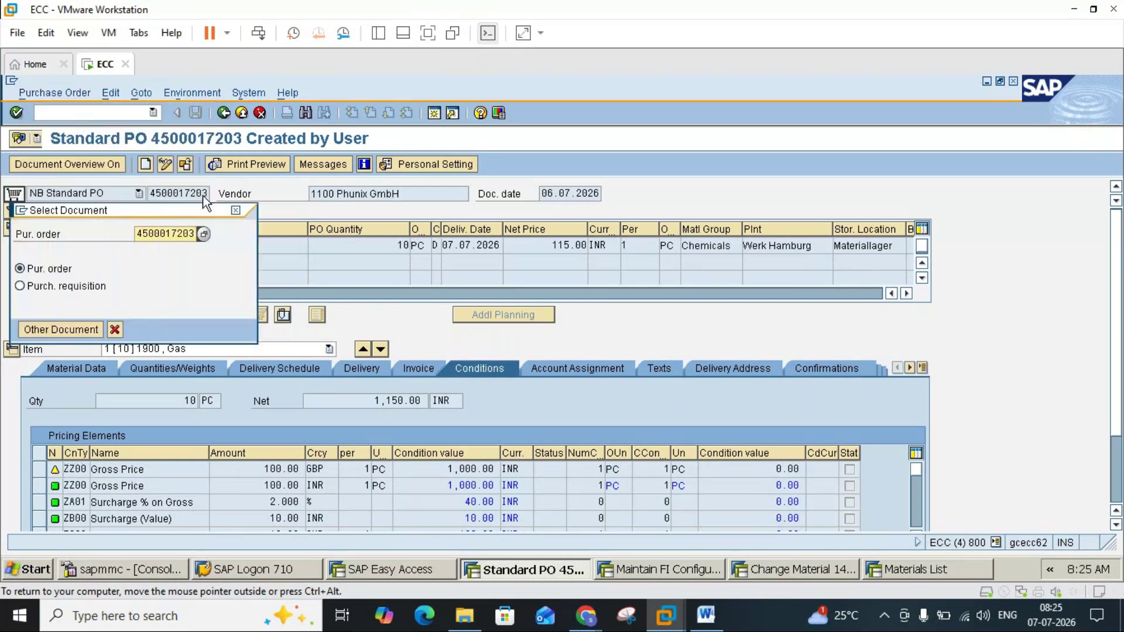
pyautogui.click(196, 239)
pyautogui.press('BackSpace')
pyautogui.press('BackSpace')
pyautogui.press('BackSpace')
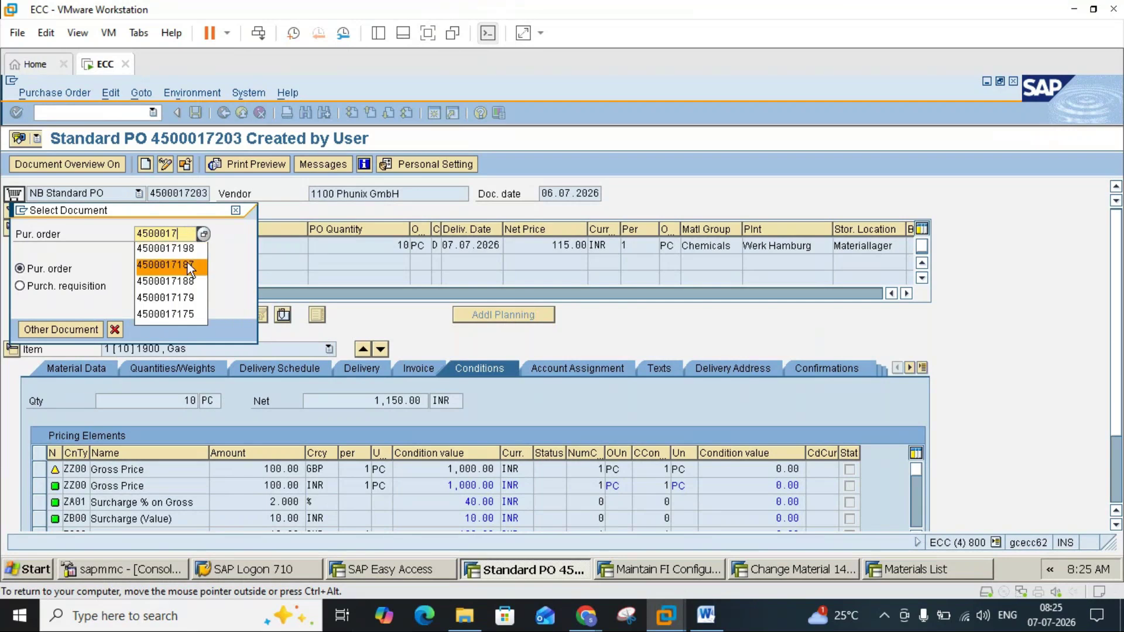
pyautogui.click(190, 283)
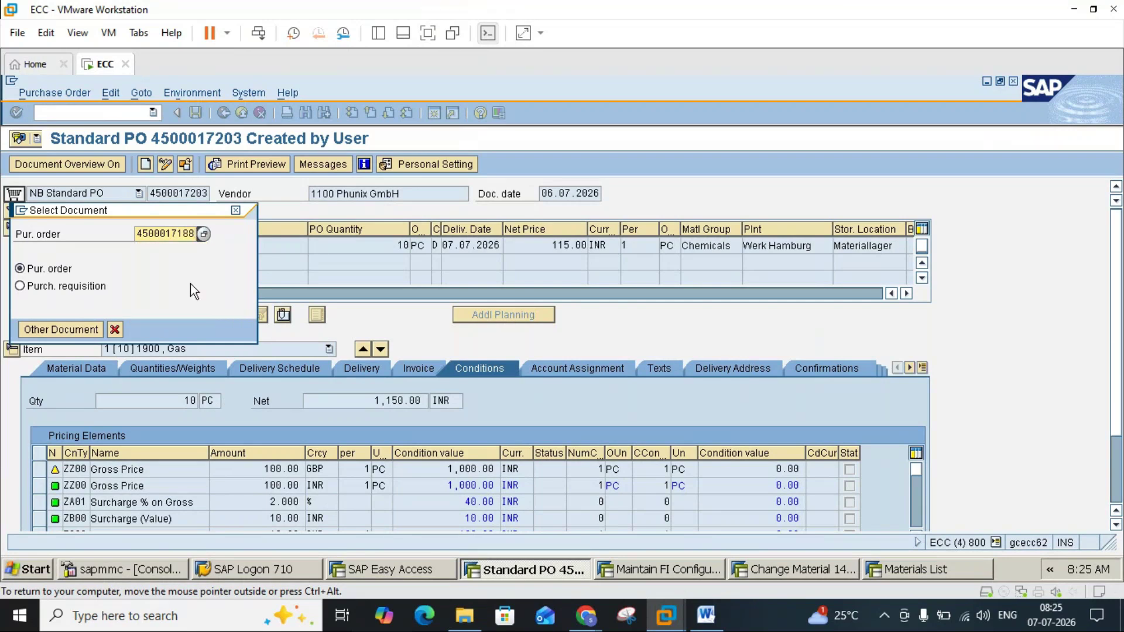
pyautogui.press('Return')
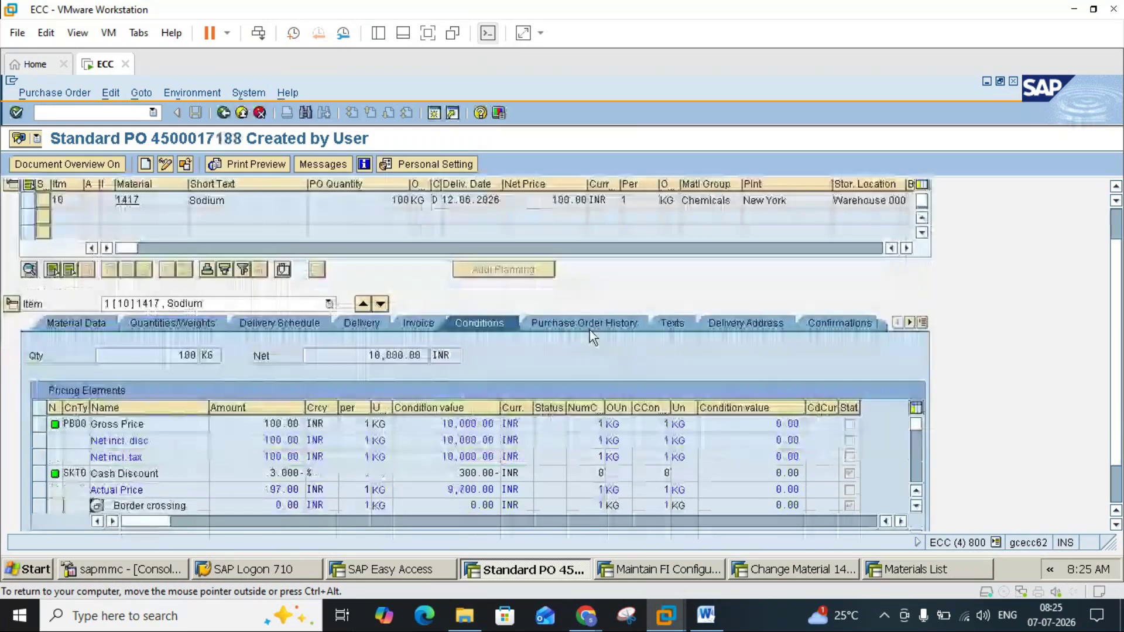
pyautogui.click(589, 328)
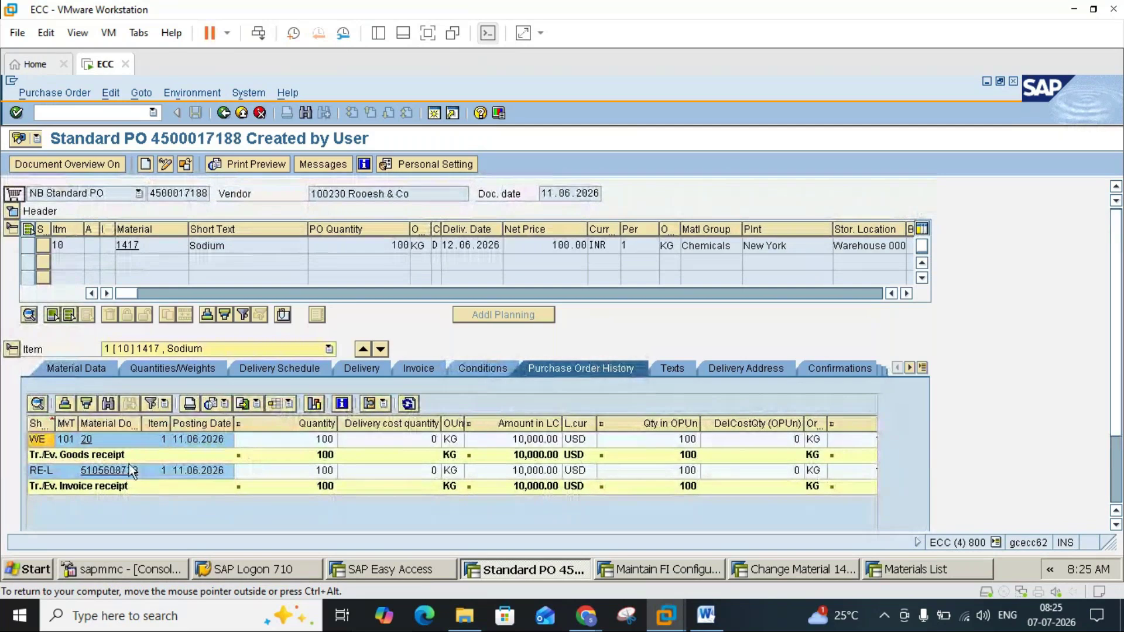
# Step: Open material document 20 of the movement type 101 goods receipt and display its accounting document
pyautogui.click(66, 445)
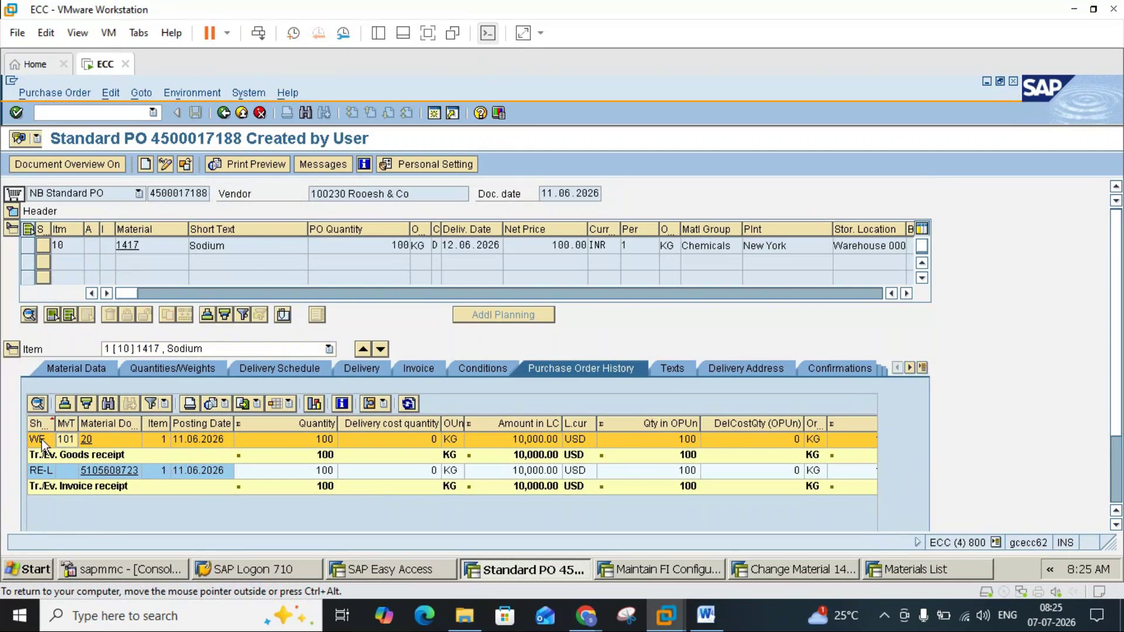
pyautogui.click(88, 439)
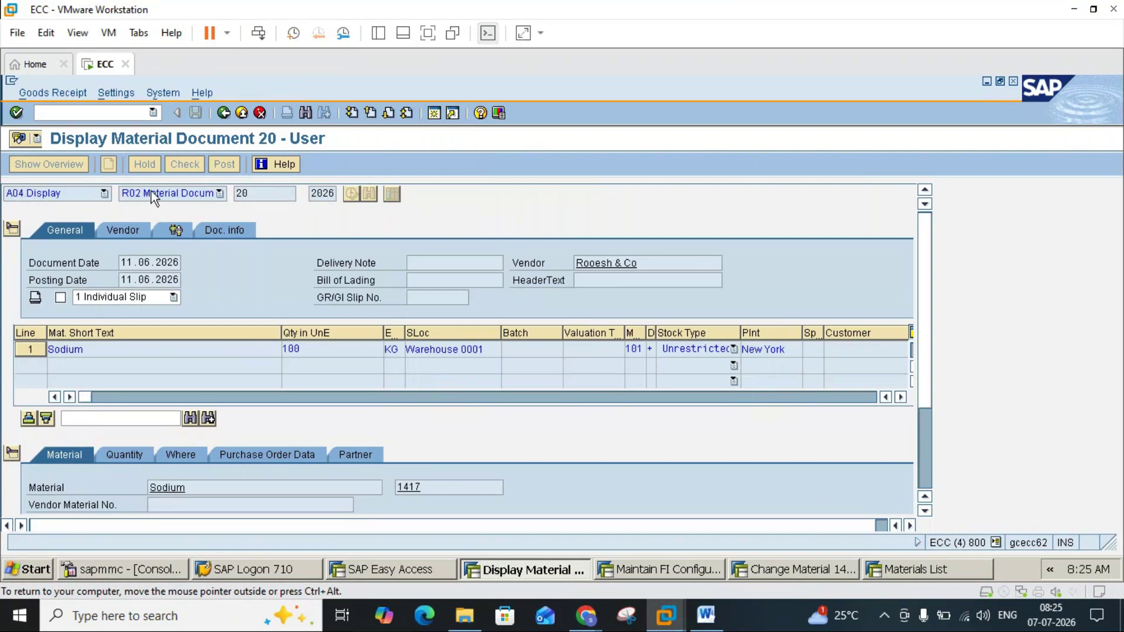
pyautogui.click(234, 235)
pyautogui.click(499, 265)
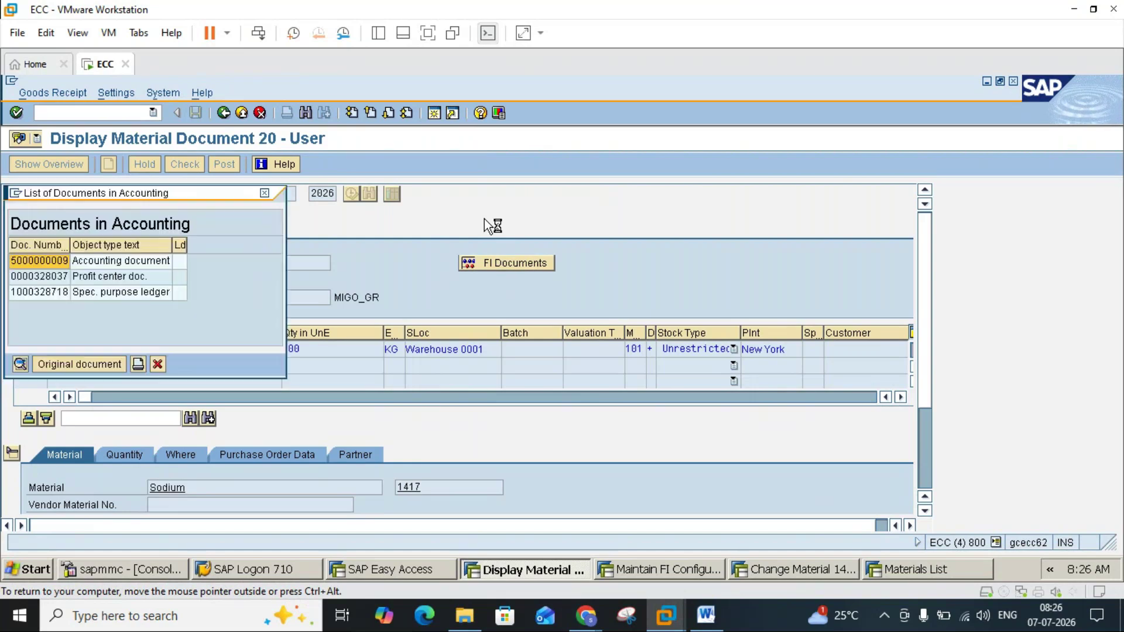
pyautogui.doubleClick(109, 259)
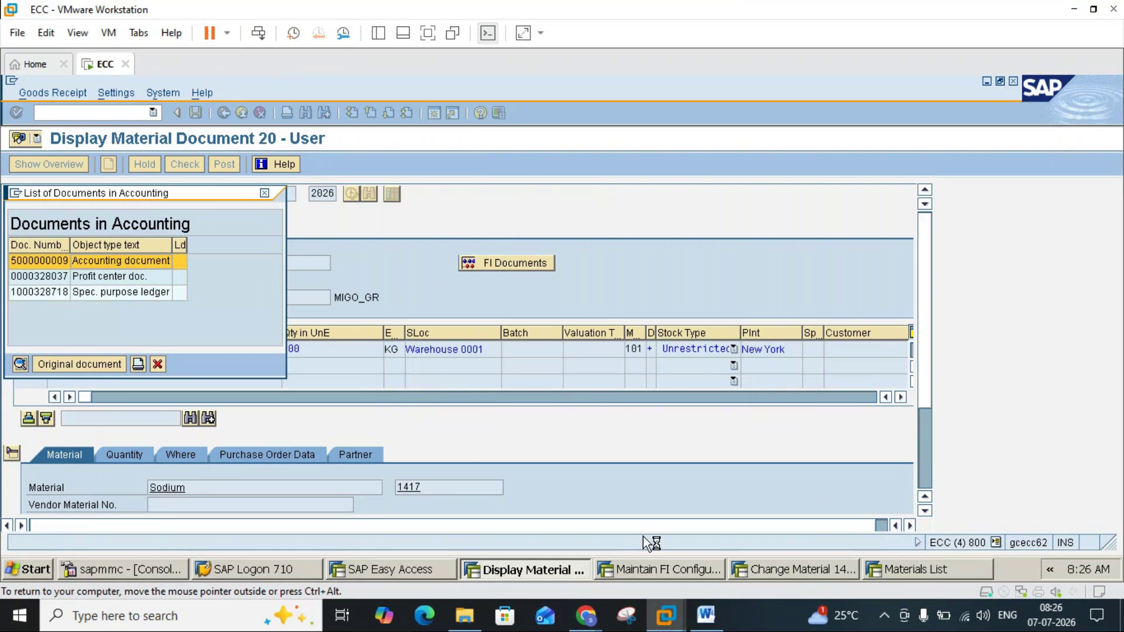
# Step: Trace movement type 101 and the BSX and WRX accounts in the Word notes, and examine the GR/IR line in SAP's accounting document
pyautogui.click(708, 618)
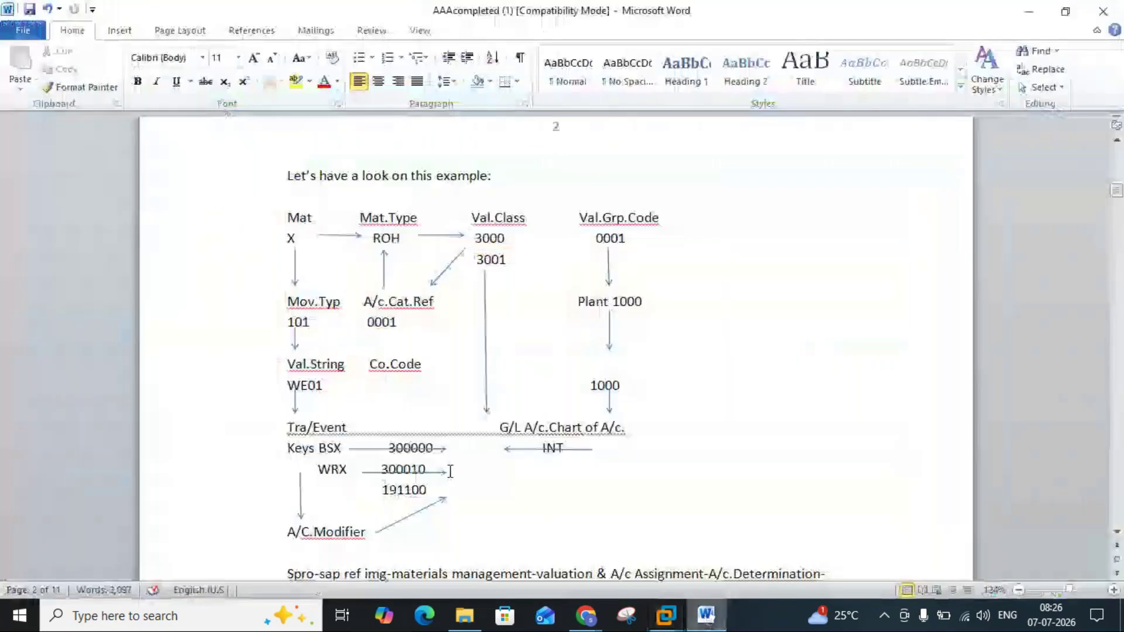
pyautogui.doubleClick(304, 324)
pyautogui.click(296, 324)
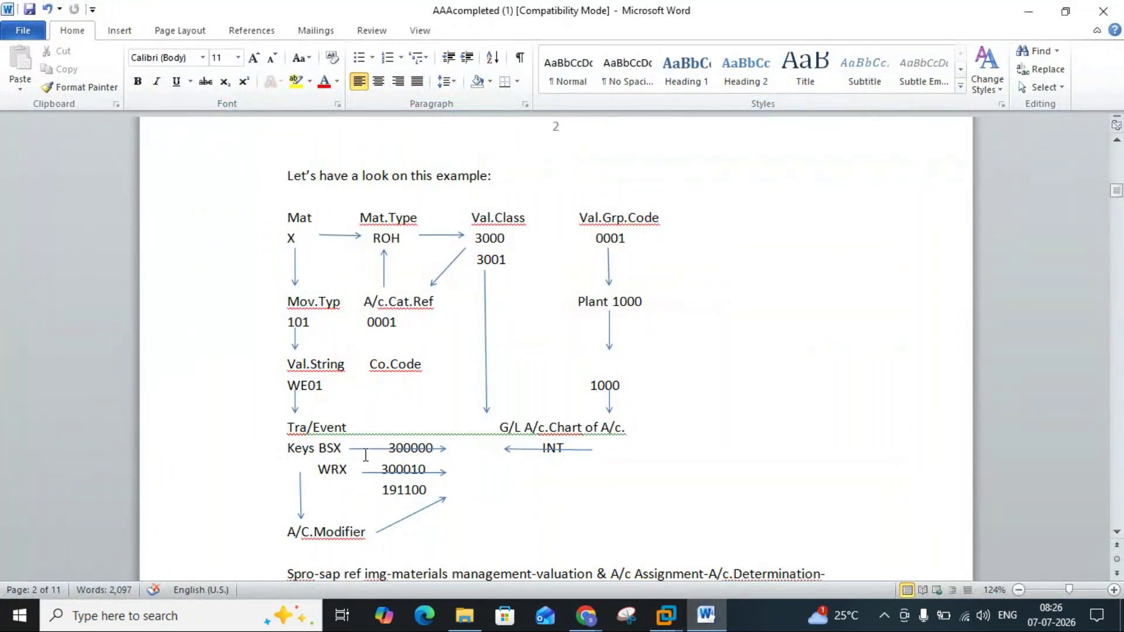
pyautogui.click(393, 449)
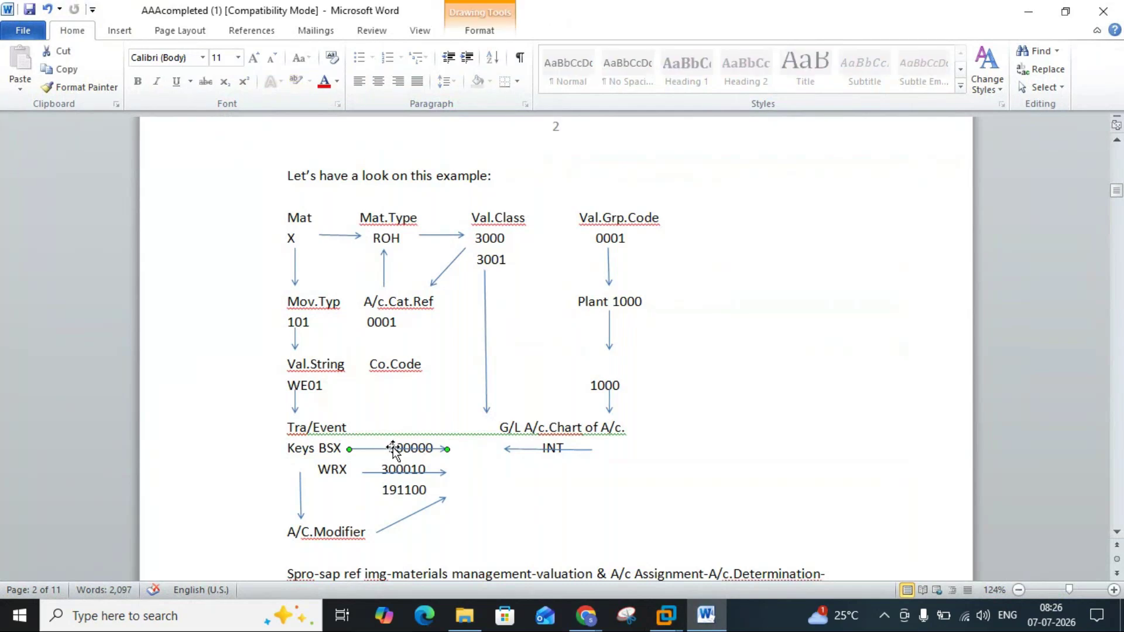
pyautogui.click(397, 487)
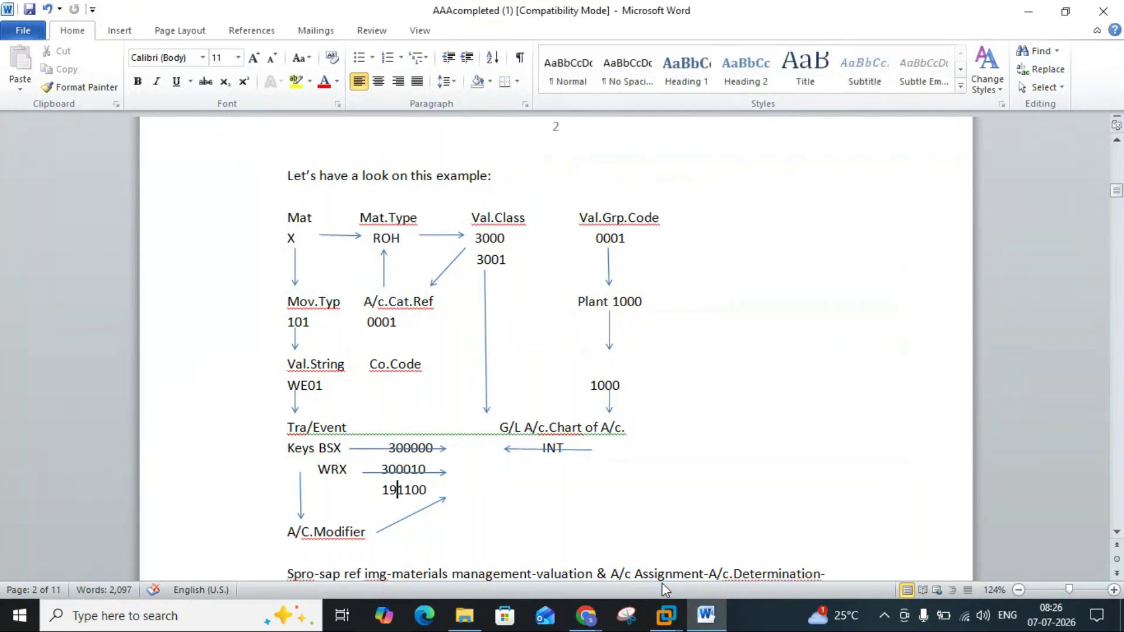
pyautogui.click(706, 617)
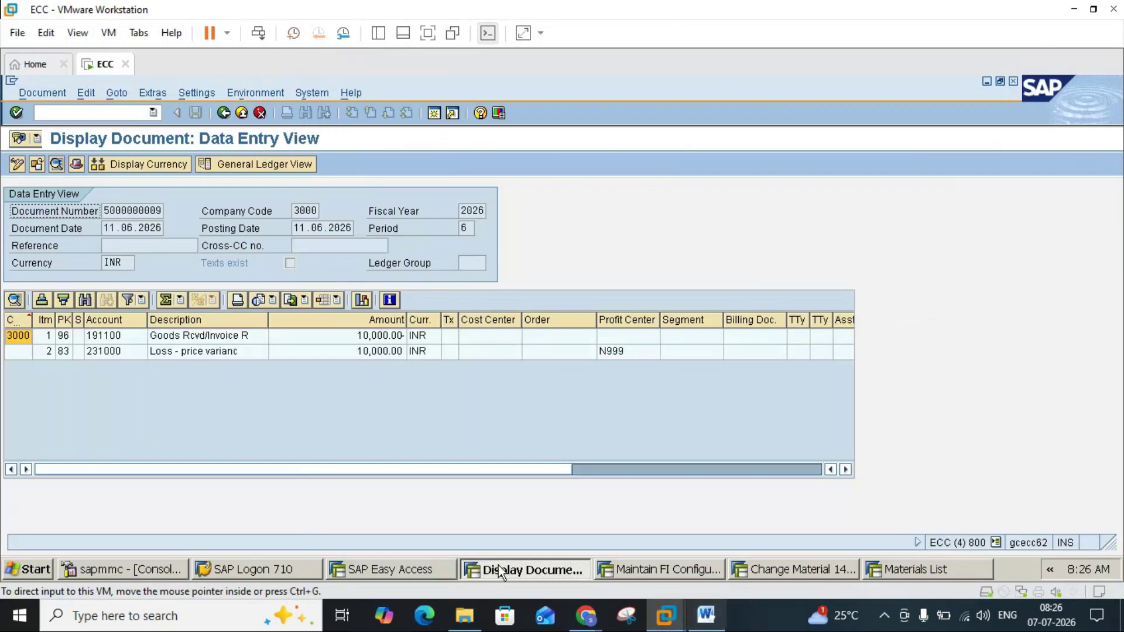
pyautogui.click(118, 336)
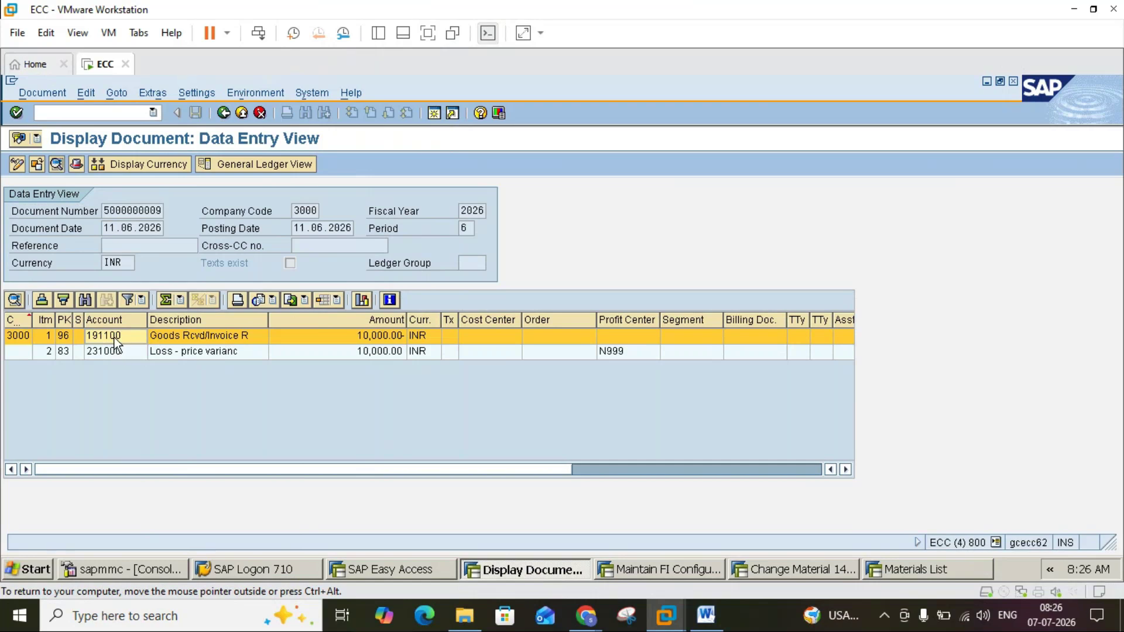
# Step: Leave the accounting document and its material document to return to the Sodium purchase order
pyautogui.click(220, 114)
pyautogui.click(222, 114)
pyautogui.click(265, 191)
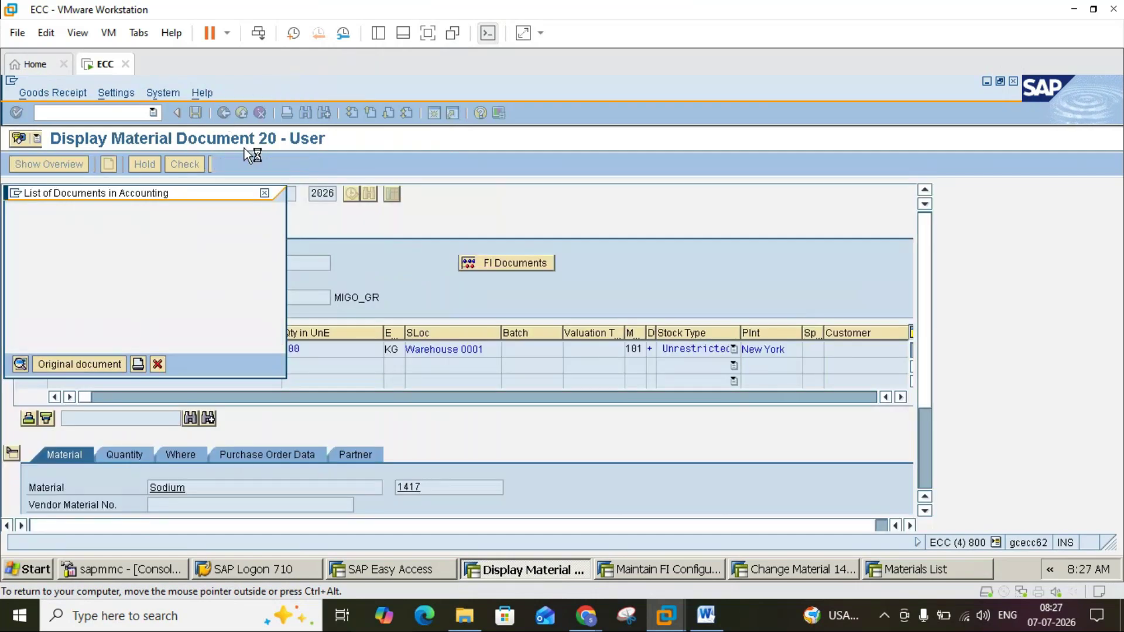
pyautogui.click(221, 114)
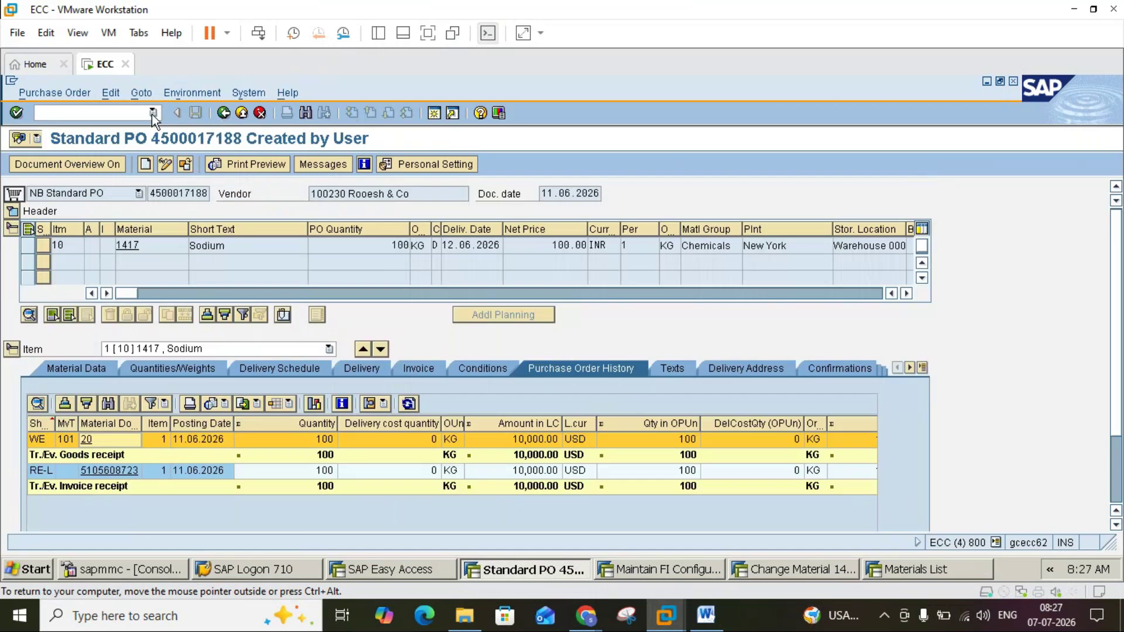
# Step: Display the purchase order for material 1419 ZINC and open material document 2 of its goods receipt
pyautogui.click(78, 93)
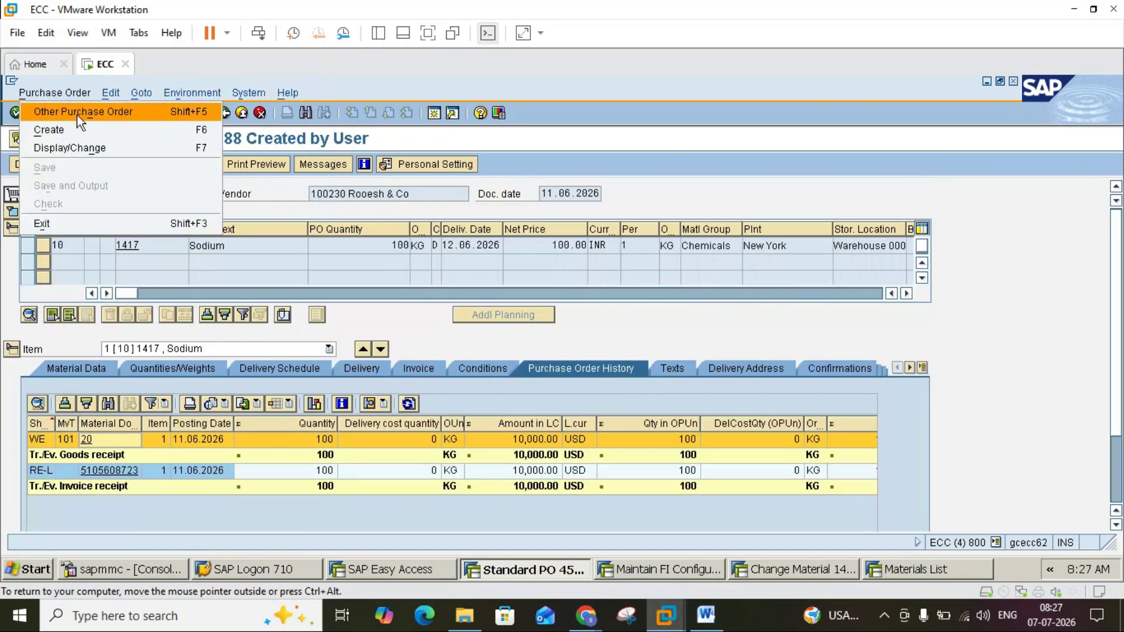
pyautogui.click(76, 115)
pyautogui.click(188, 236)
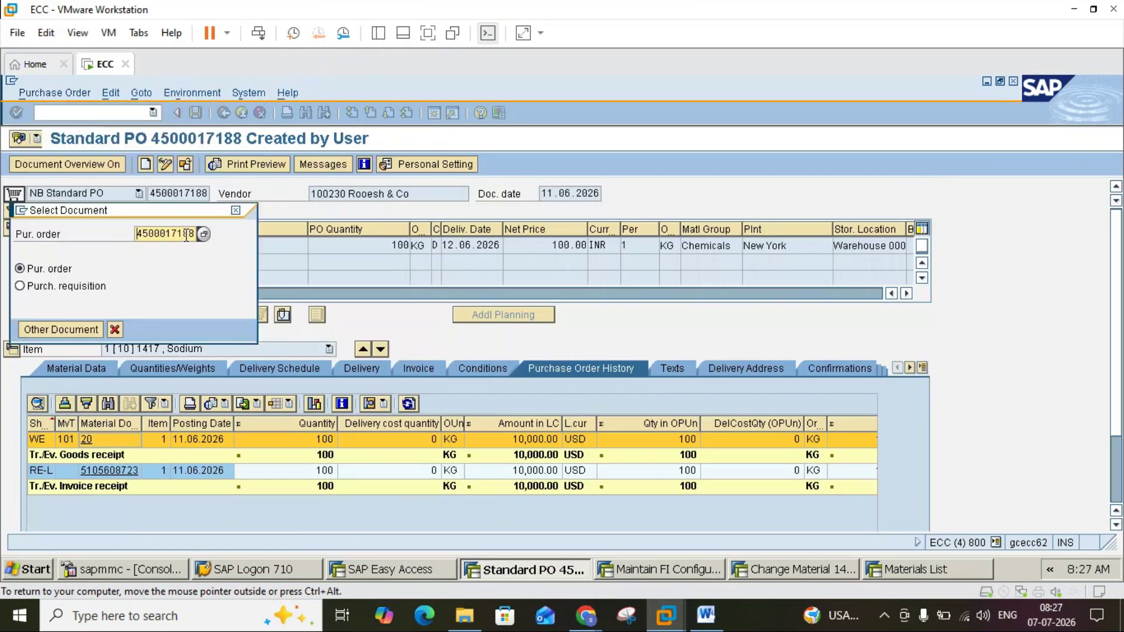
pyautogui.press('Delete')
pyautogui.press('Delete')
pyautogui.press('BackSpace')
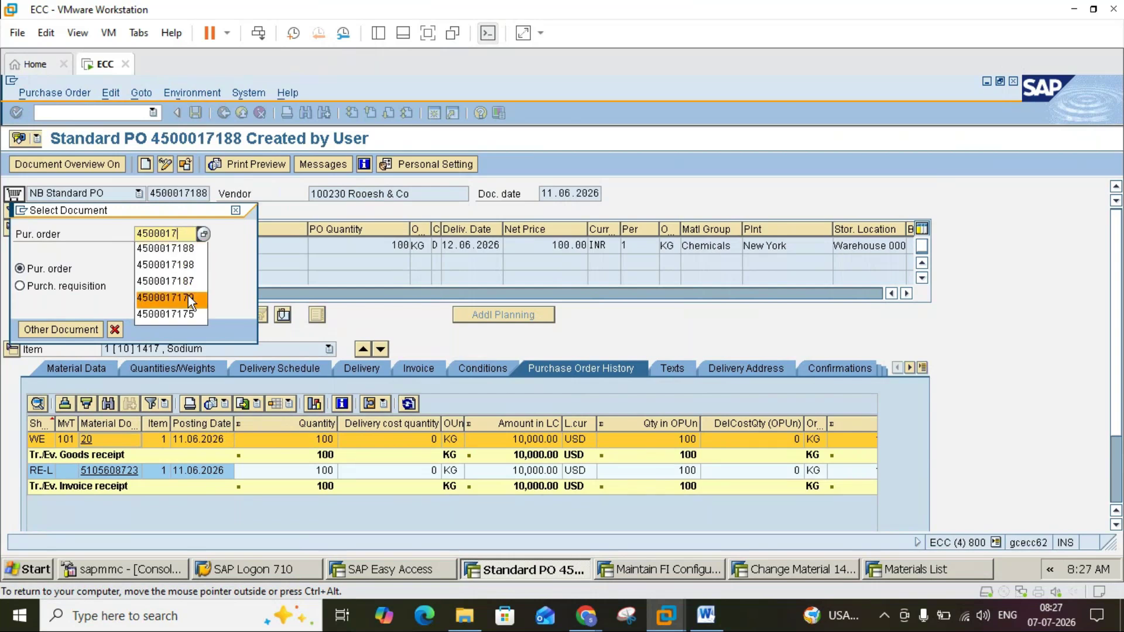
pyautogui.click(186, 314)
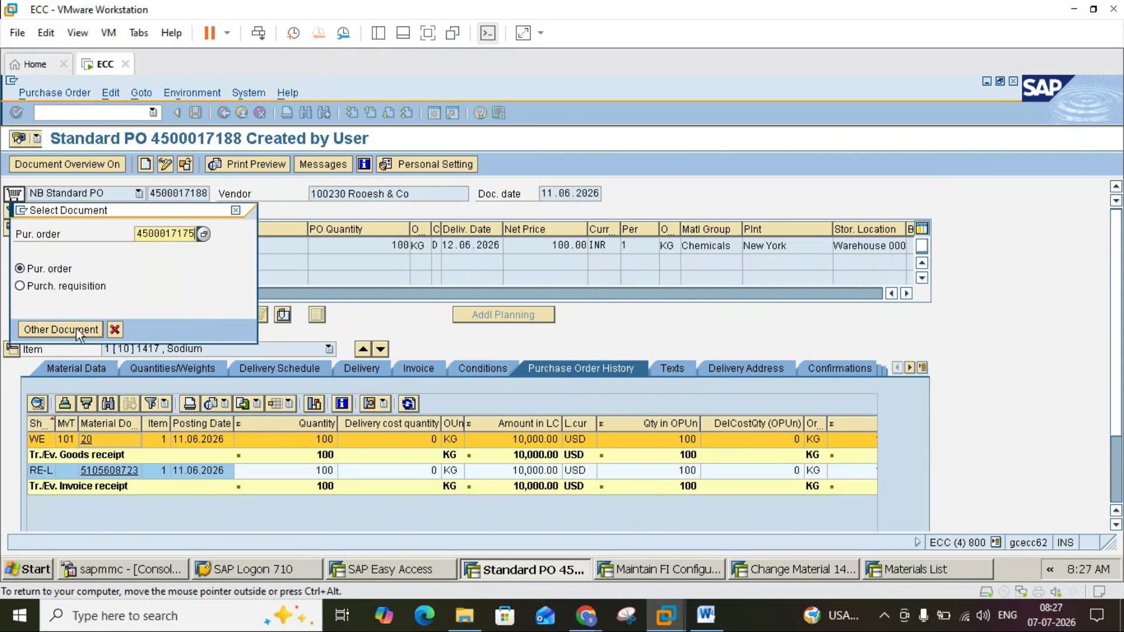
pyautogui.click(61, 329)
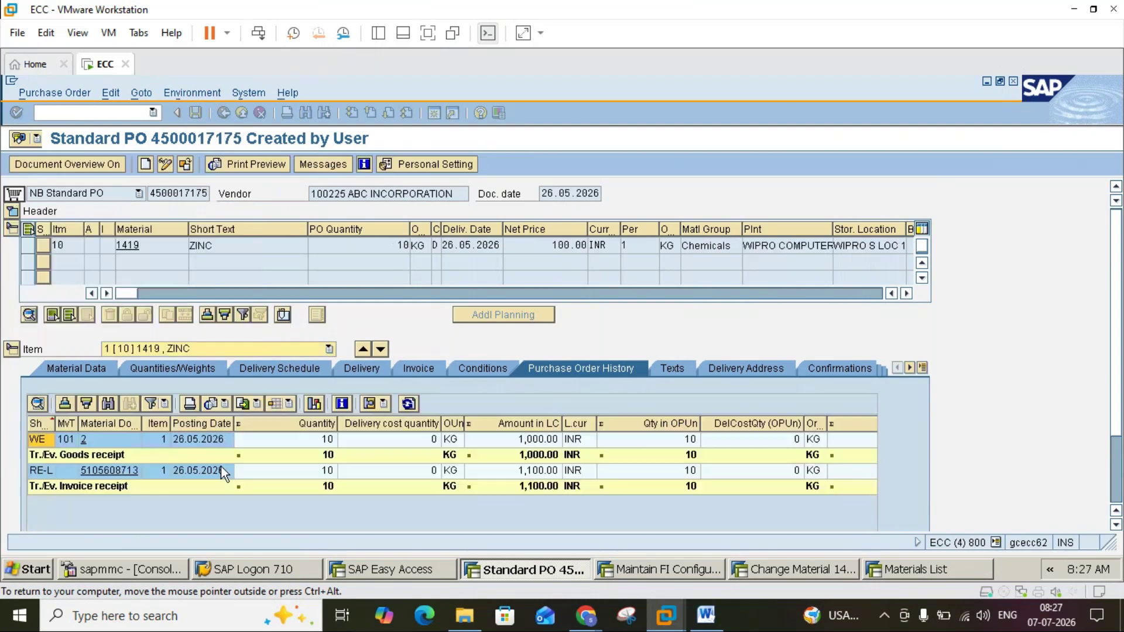
pyautogui.click(83, 440)
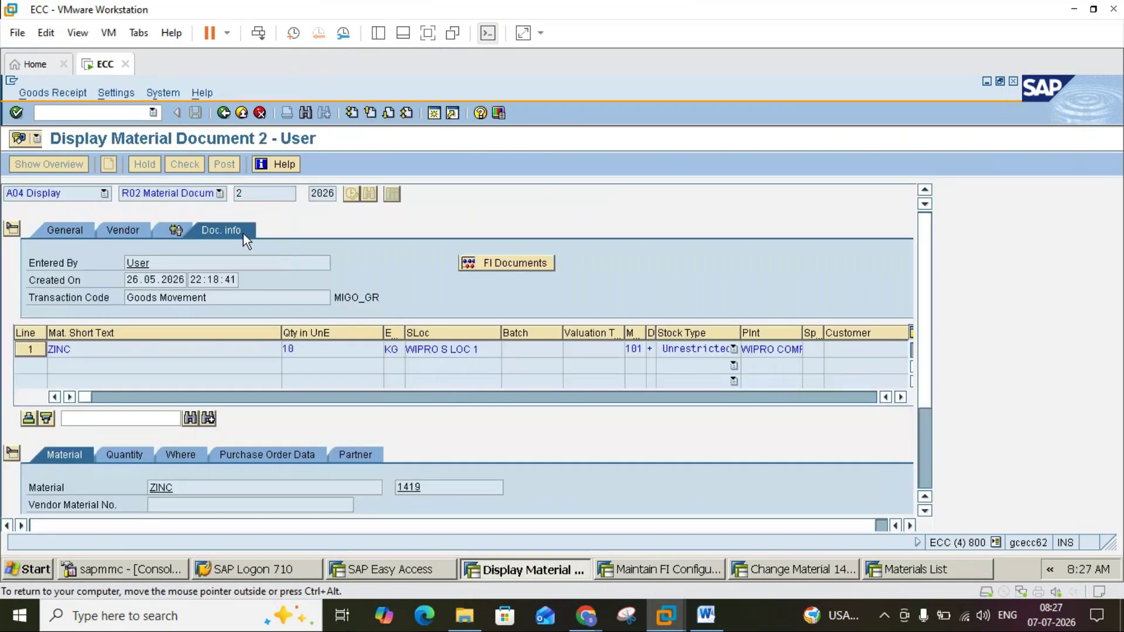
# Step: Display the accounting document of the ZINC goods receipt and return to its purchase order
pyautogui.click(497, 265)
pyautogui.doubleClick(137, 262)
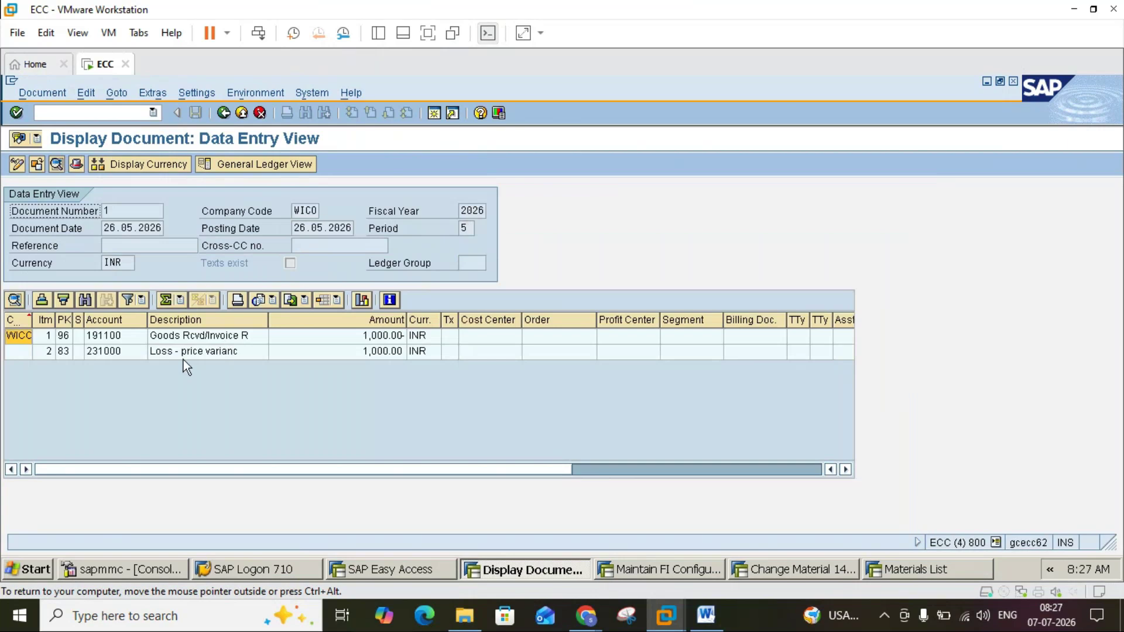
pyautogui.click(225, 117)
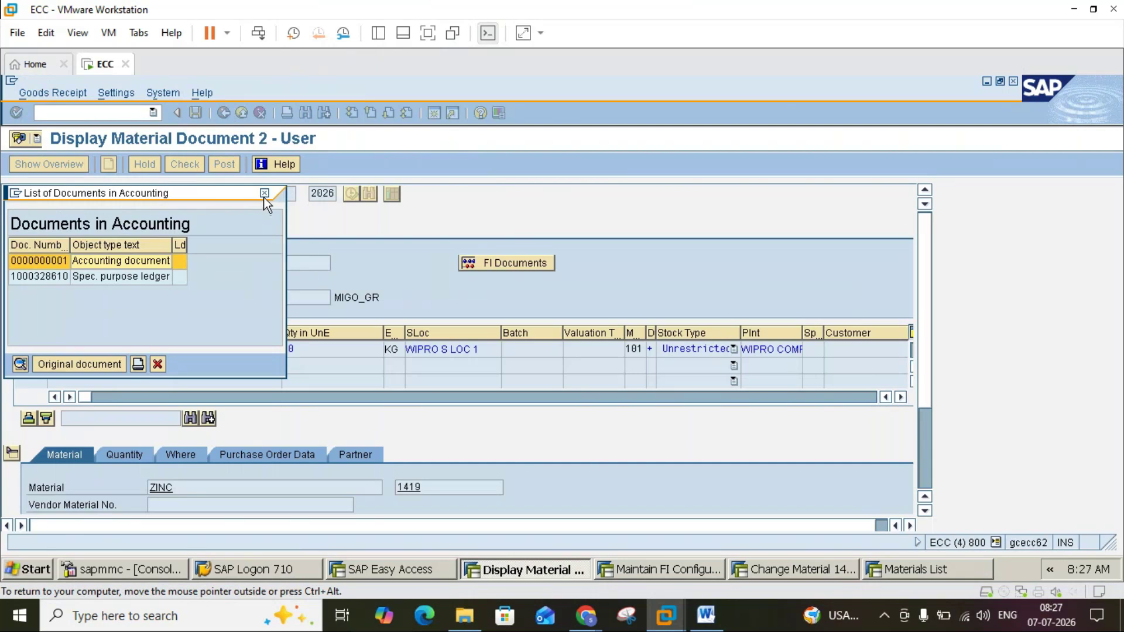
pyautogui.click(265, 193)
pyautogui.click(79, 95)
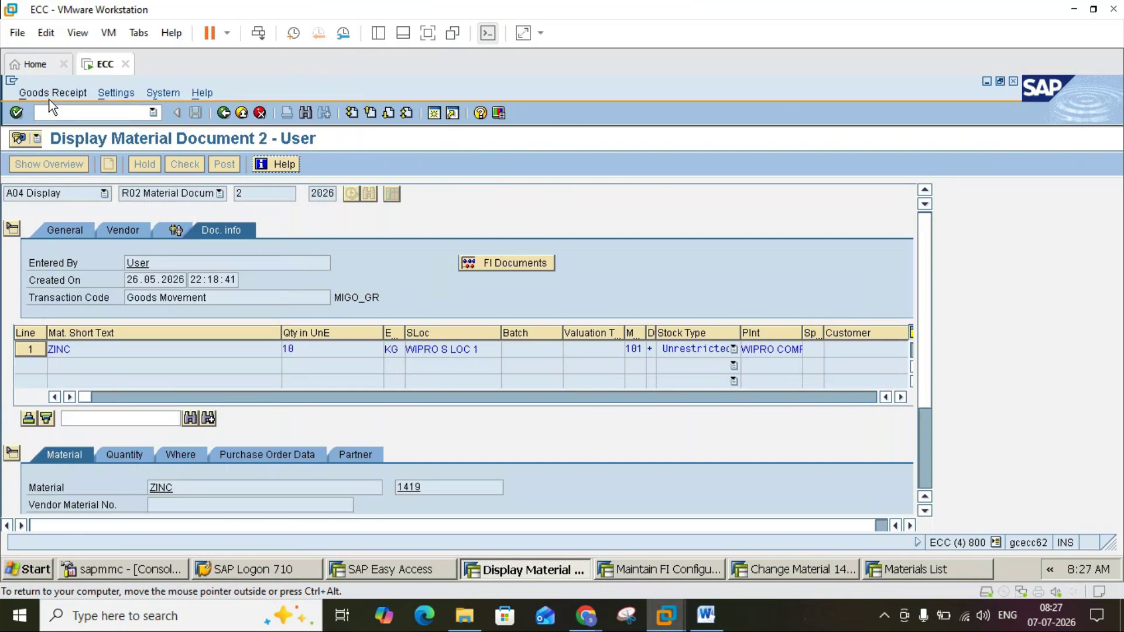
pyautogui.click(224, 112)
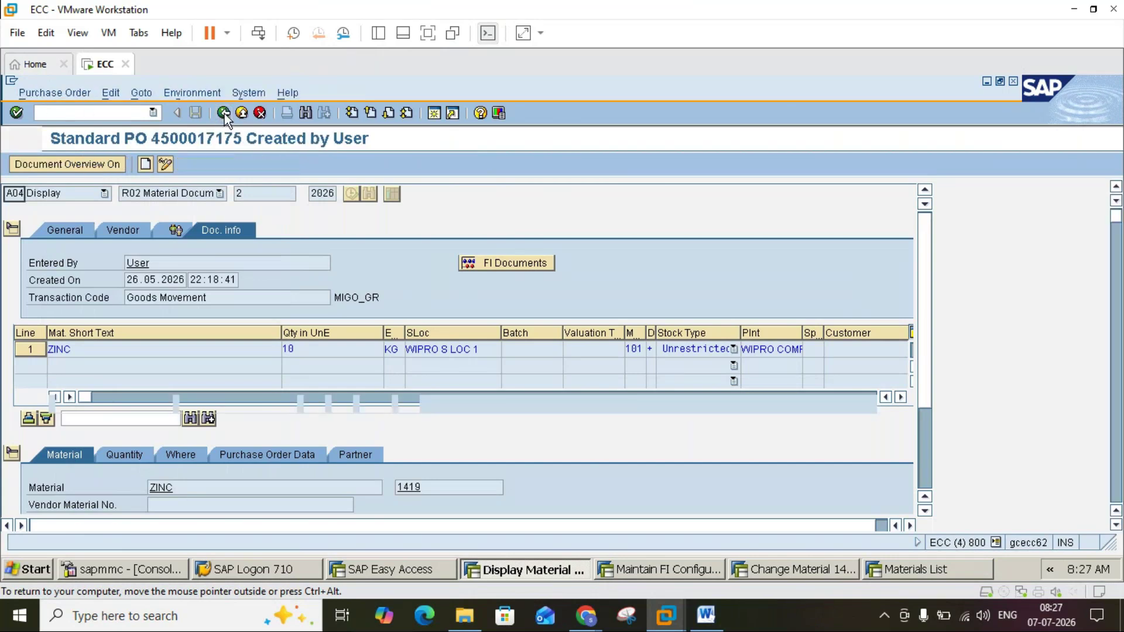
# Step: Display the other purchase order, the one for waste material IDES_WA_0001 from Safety Clean Inc
pyautogui.click(74, 94)
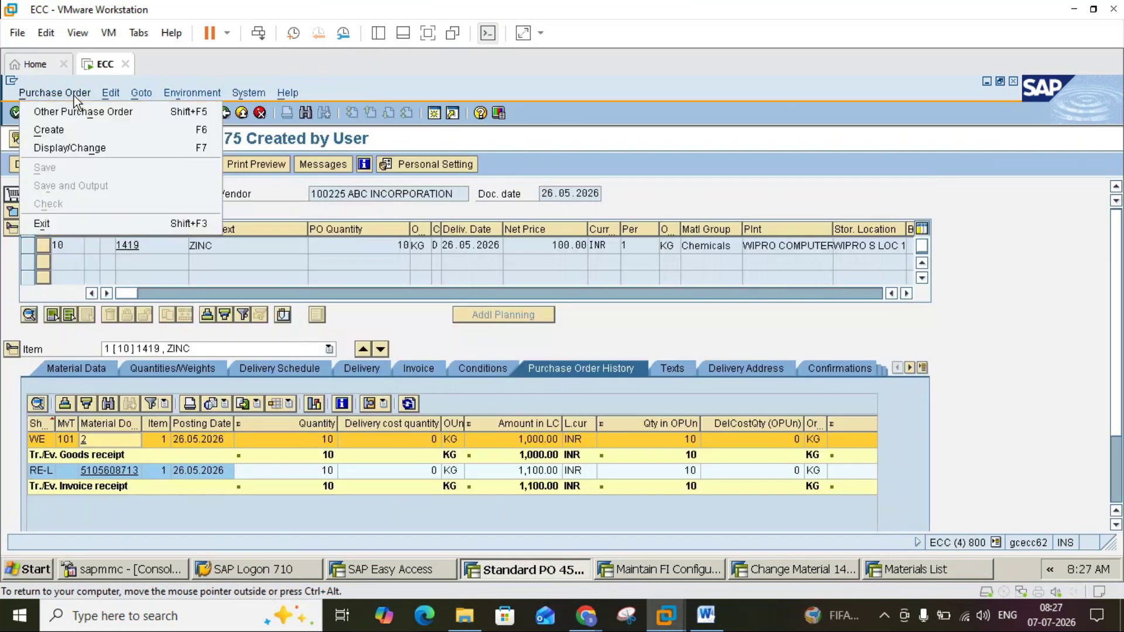
pyautogui.click(78, 111)
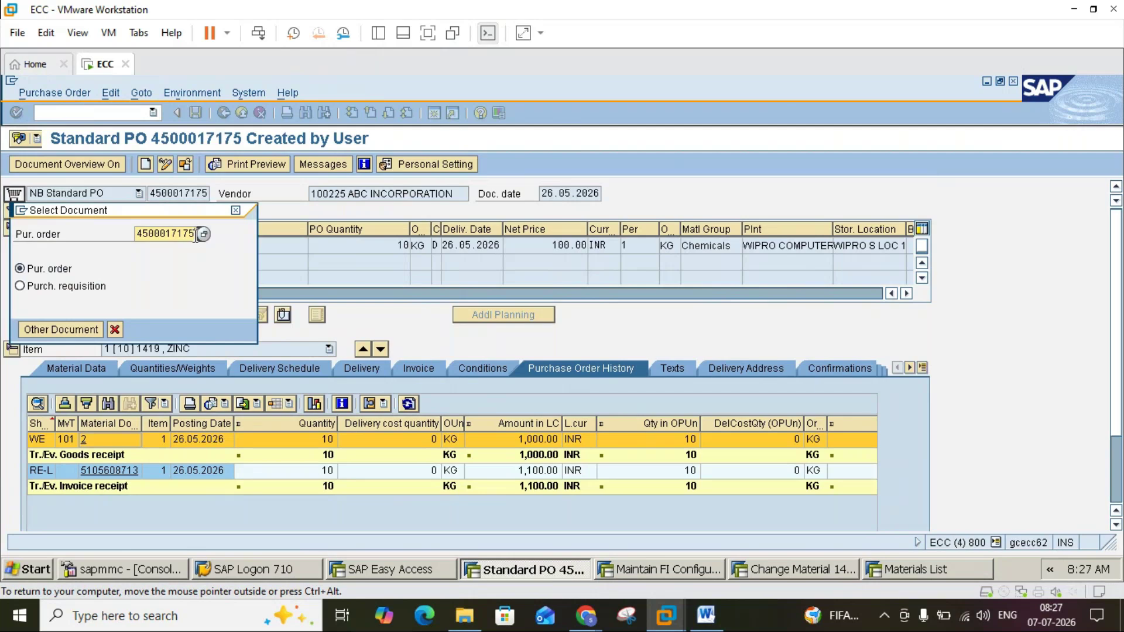
pyautogui.press('BackSpace')
pyautogui.write('0')
pyautogui.press('Return')
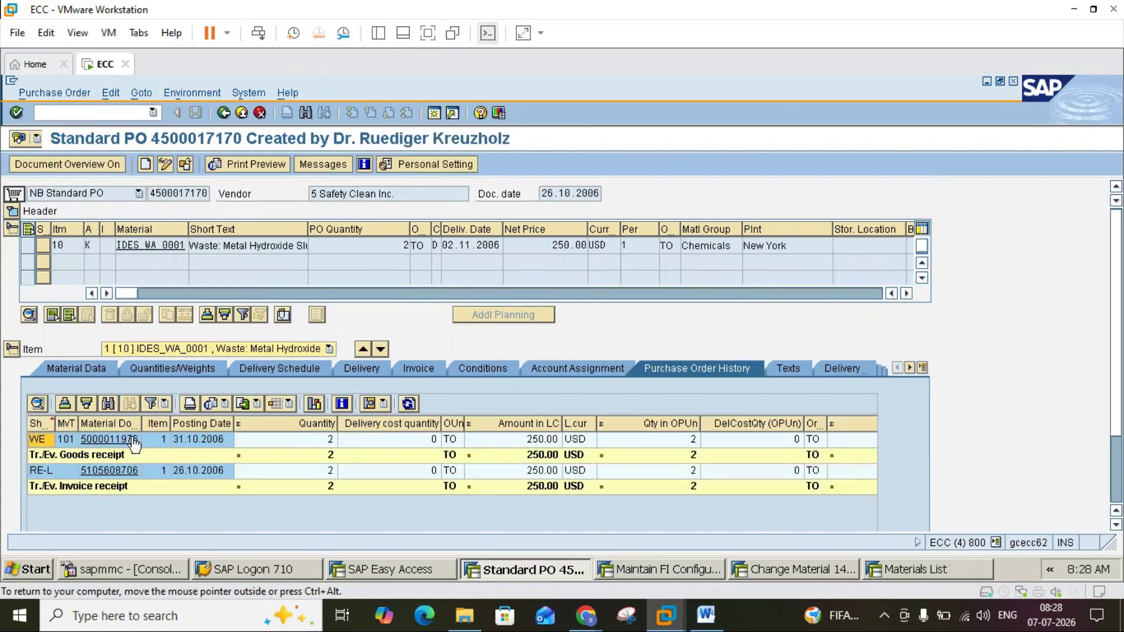
# Step: Open the movement type 101 goods receipt's material document, display its accounting document and examine the Goods Rcvd/Invoice Rcvd line
pyautogui.click(111, 439)
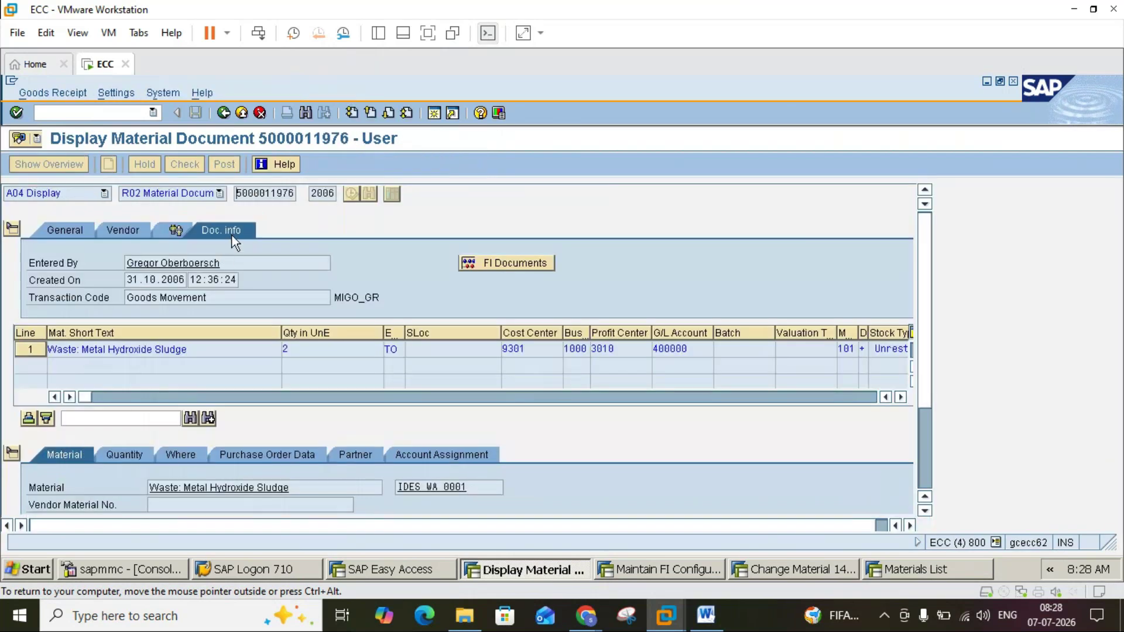
pyautogui.click(501, 265)
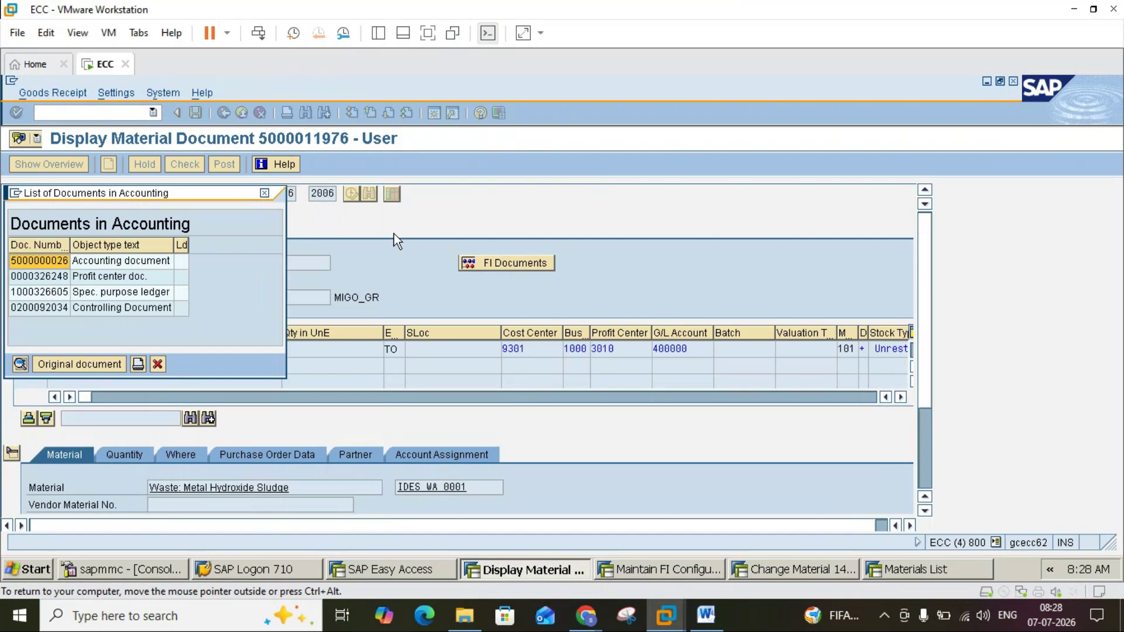
pyautogui.doubleClick(134, 267)
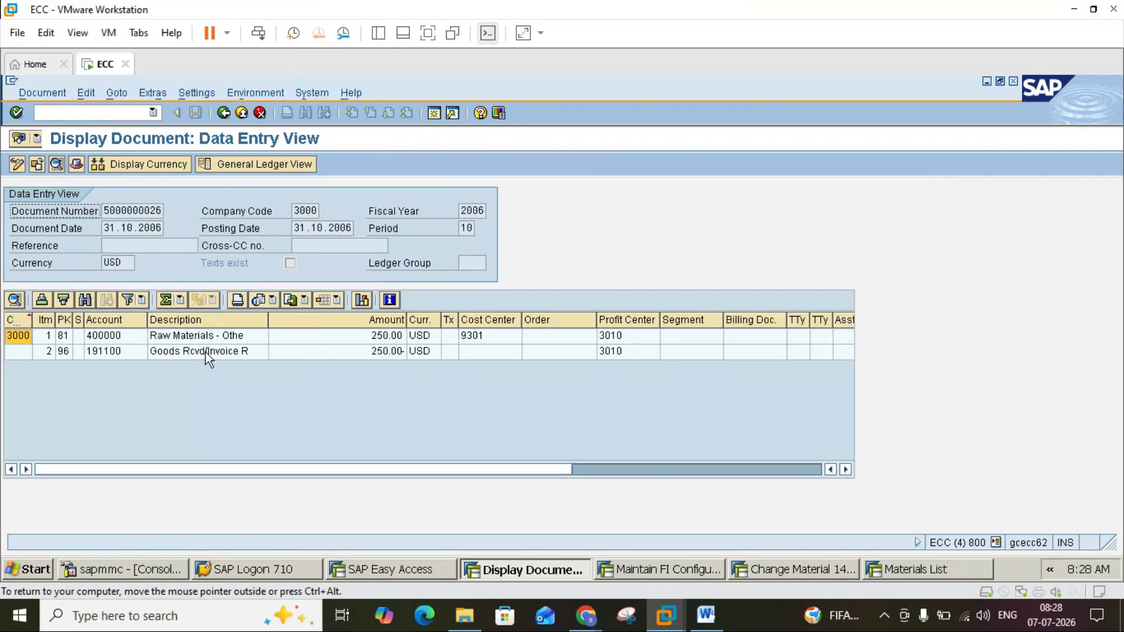
pyautogui.click(114, 351)
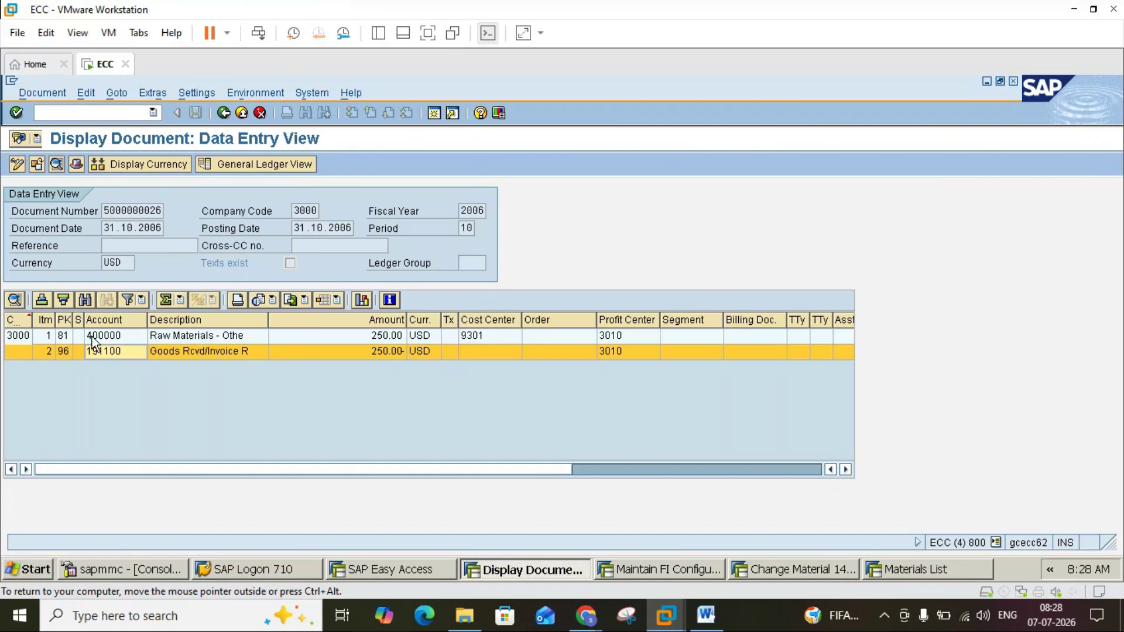
# Step: Switch to the Word notes and read the sections on Define Valuation Control (OMWM) and grouping valuation areas (OMWD)
pyautogui.click(708, 627)
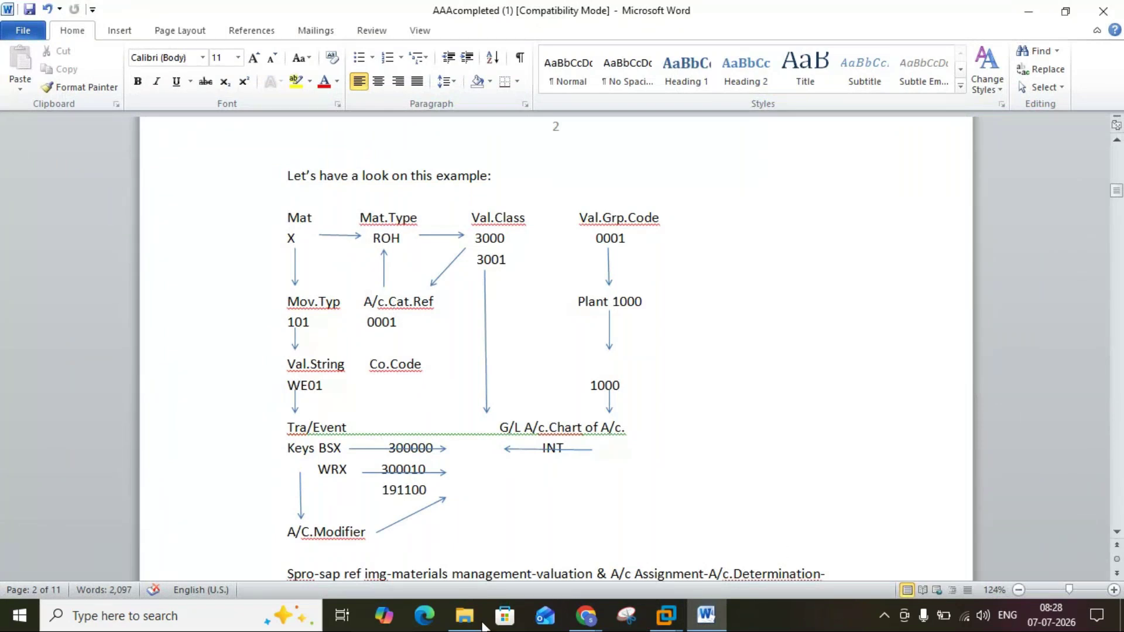
pyautogui.click(1117, 533)
pyautogui.click(1117, 533)
pyautogui.click(1117, 534)
pyautogui.click(1117, 533)
pyautogui.click(1117, 533)
pyautogui.click(1117, 534)
pyautogui.scroll(-5, 1117, 533)
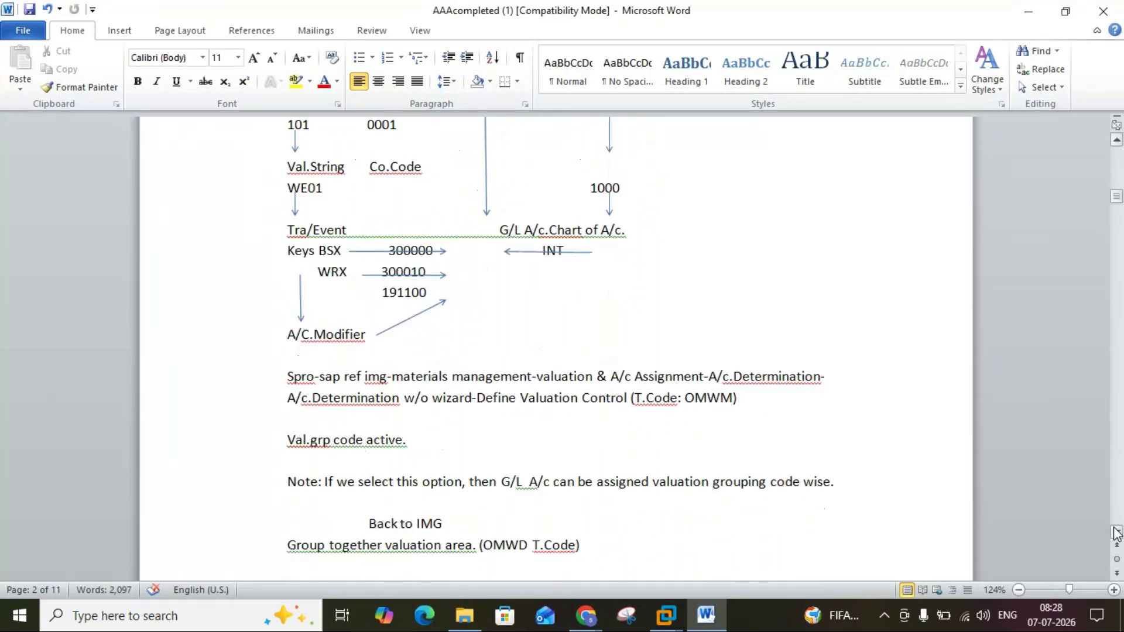
pyautogui.scroll(-2, 1117, 533)
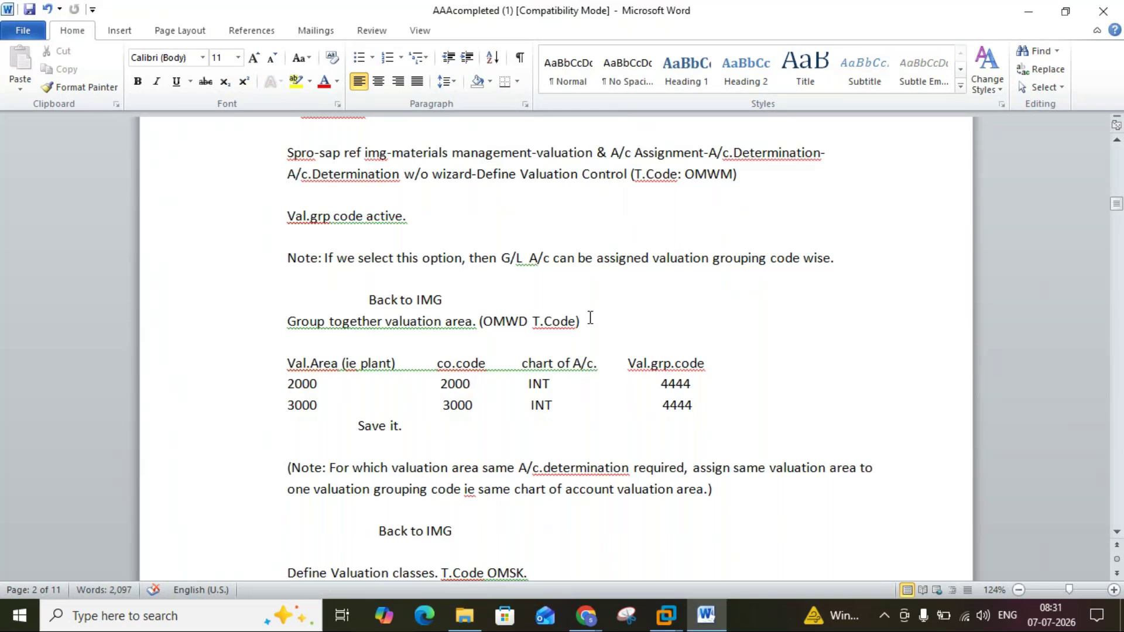
# Step: Switch back to the SAP system and leave the Materials List to reach SAP Easy Access
pyautogui.moveTo(665, 612)
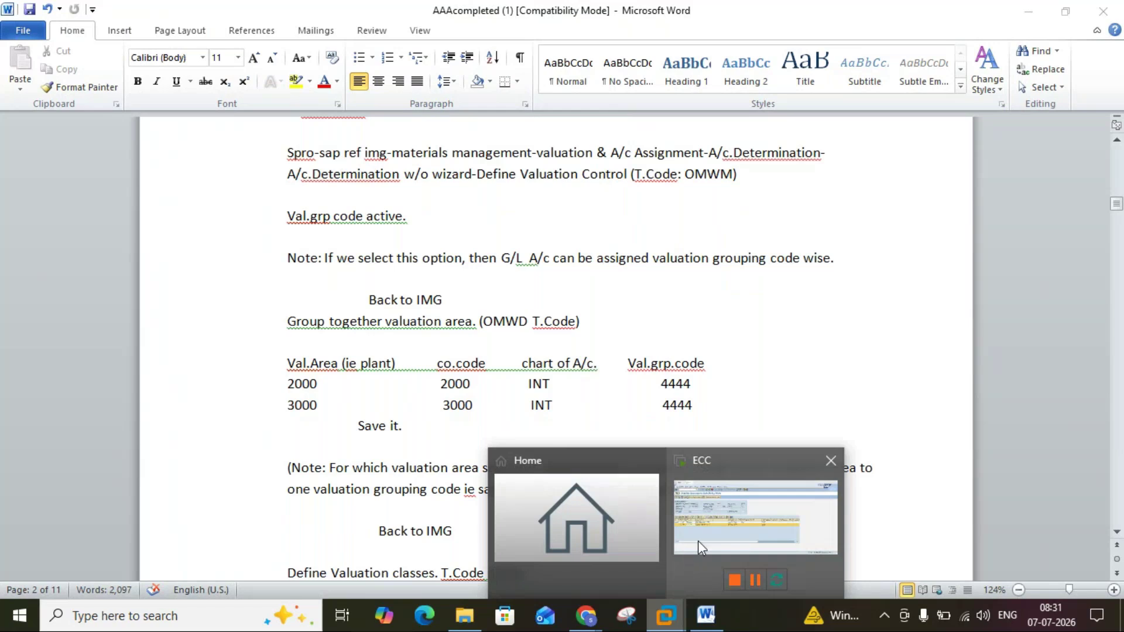
pyautogui.click(697, 539)
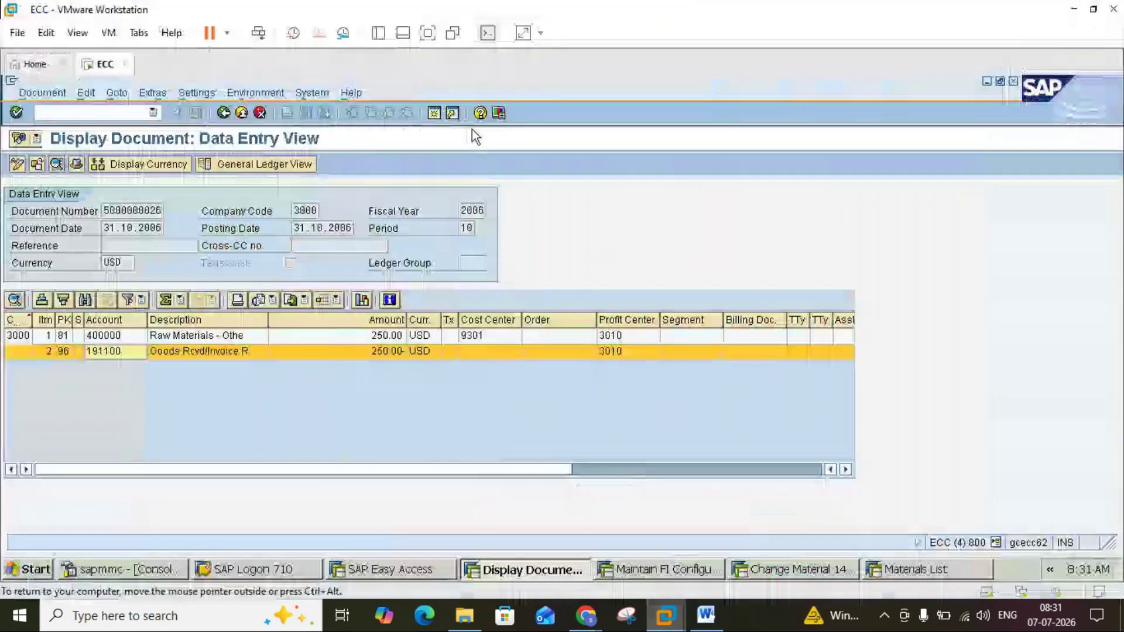
pyautogui.click(897, 567)
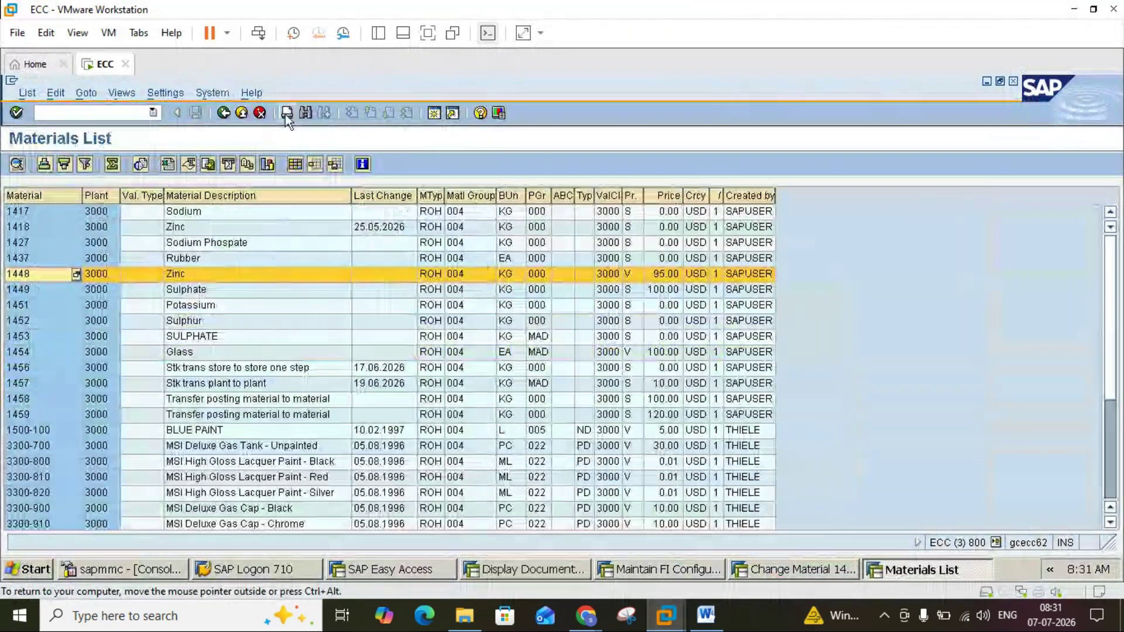
pyautogui.click(242, 113)
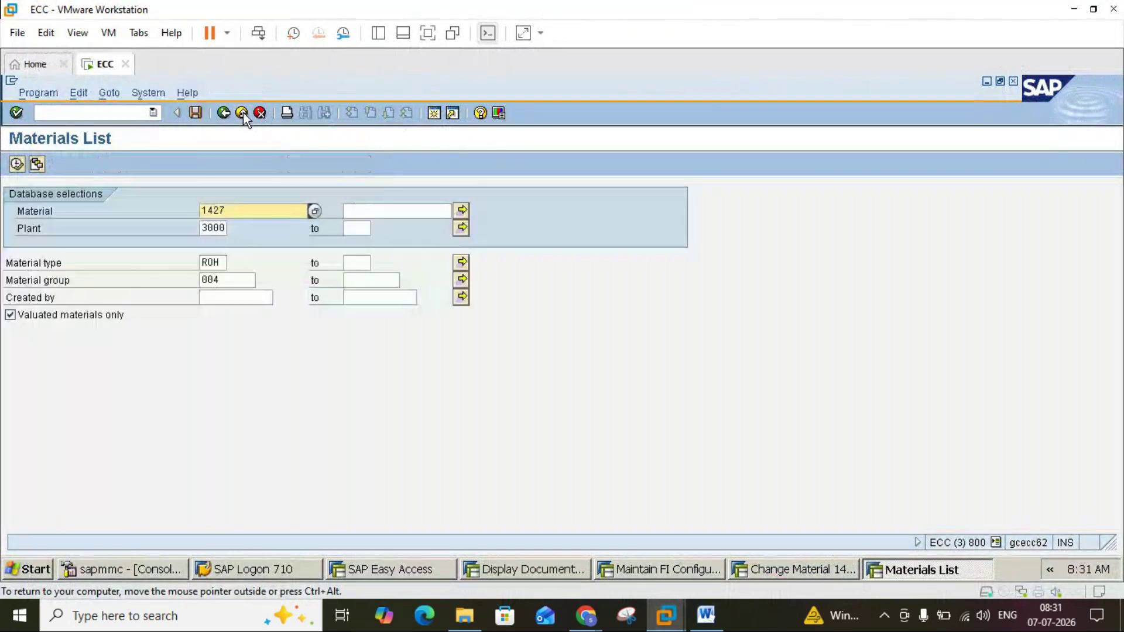
pyautogui.click(242, 113)
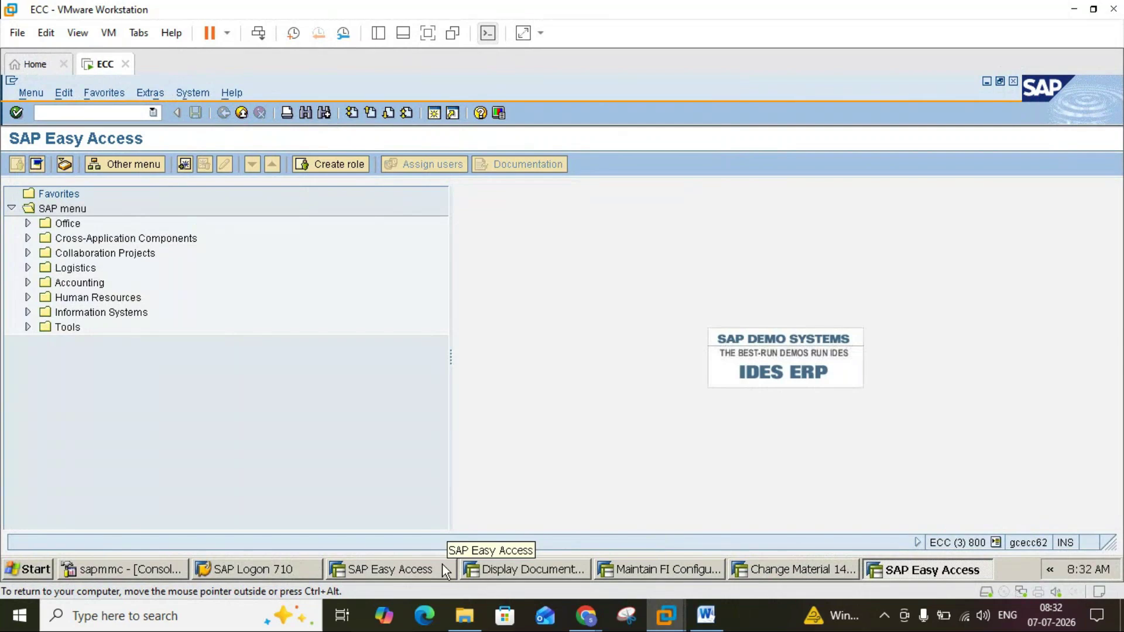
# Step: Leave the WRX automatic posting accounts and close both that session and the former Materials List session
pyautogui.click(634, 576)
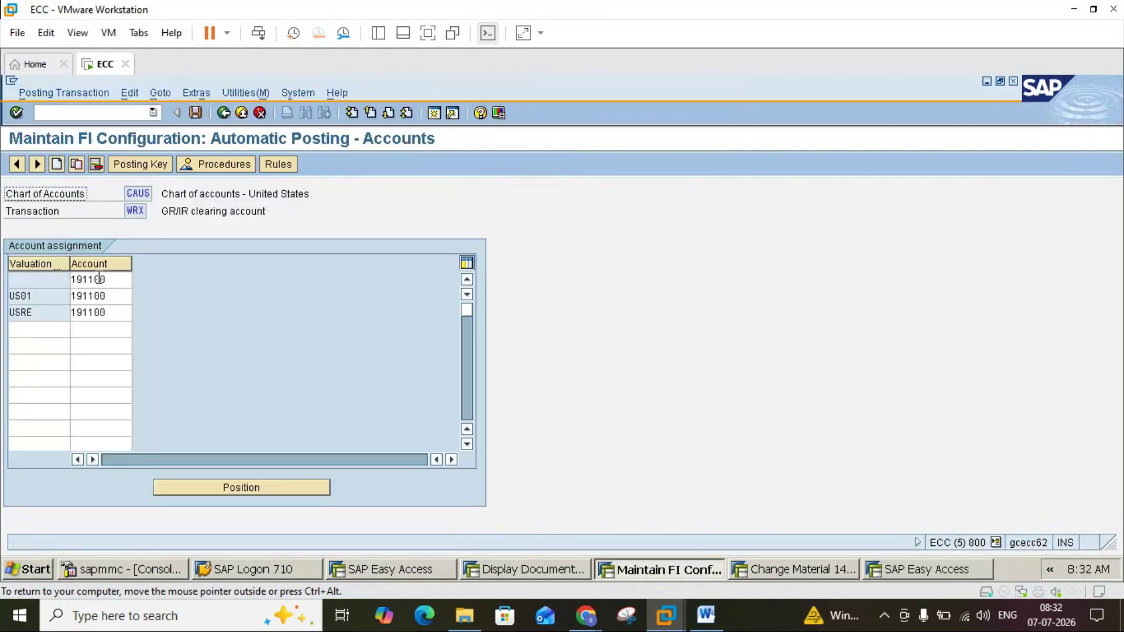
pyautogui.click(241, 112)
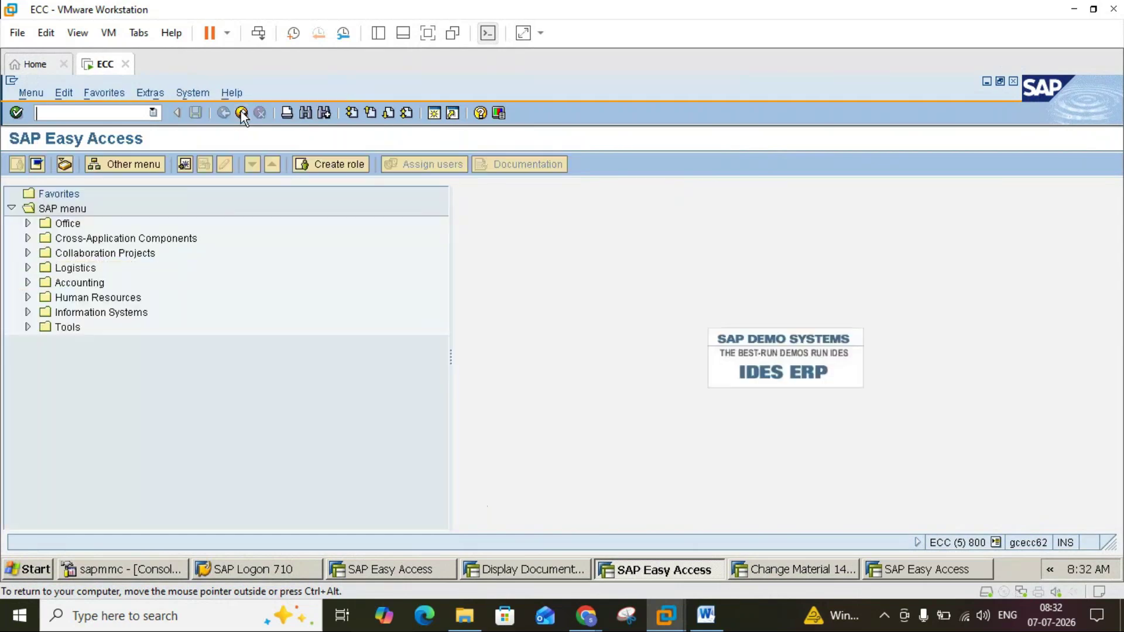
pyautogui.click(240, 112)
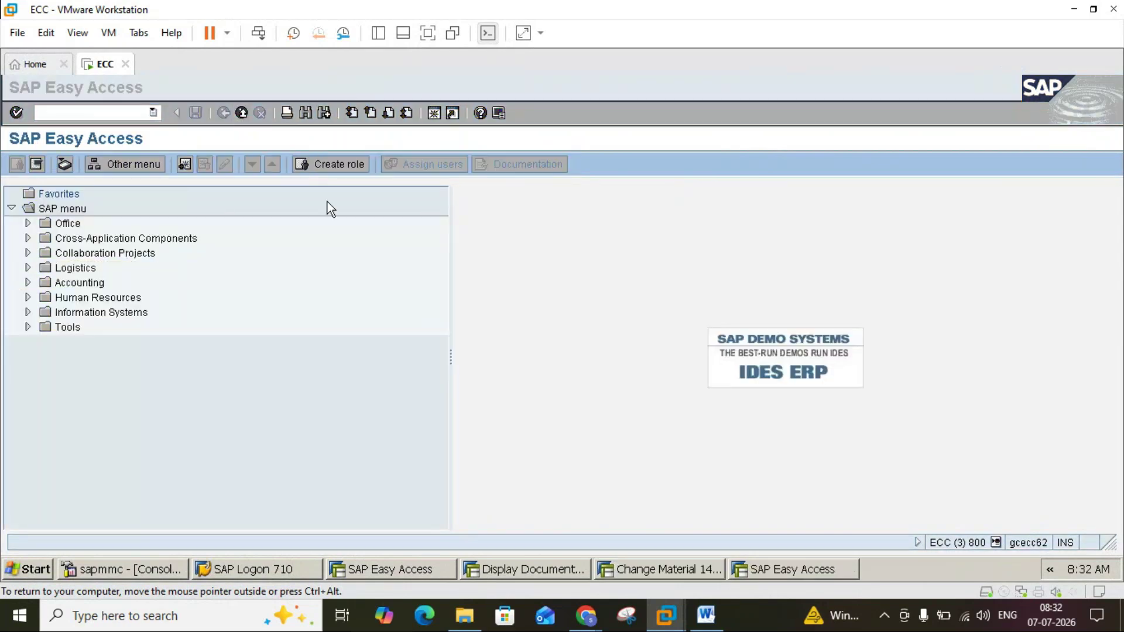
pyautogui.click(240, 121)
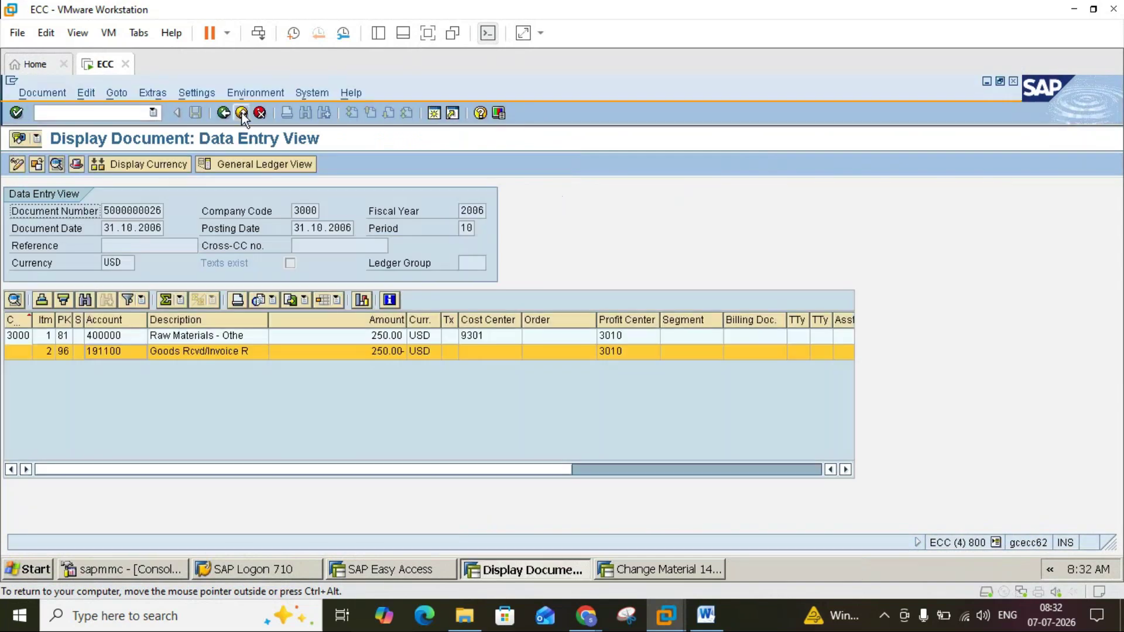
# Step: Leave the accounting document, material document and purchase order to return to SAP Easy Access
pyautogui.click(240, 113)
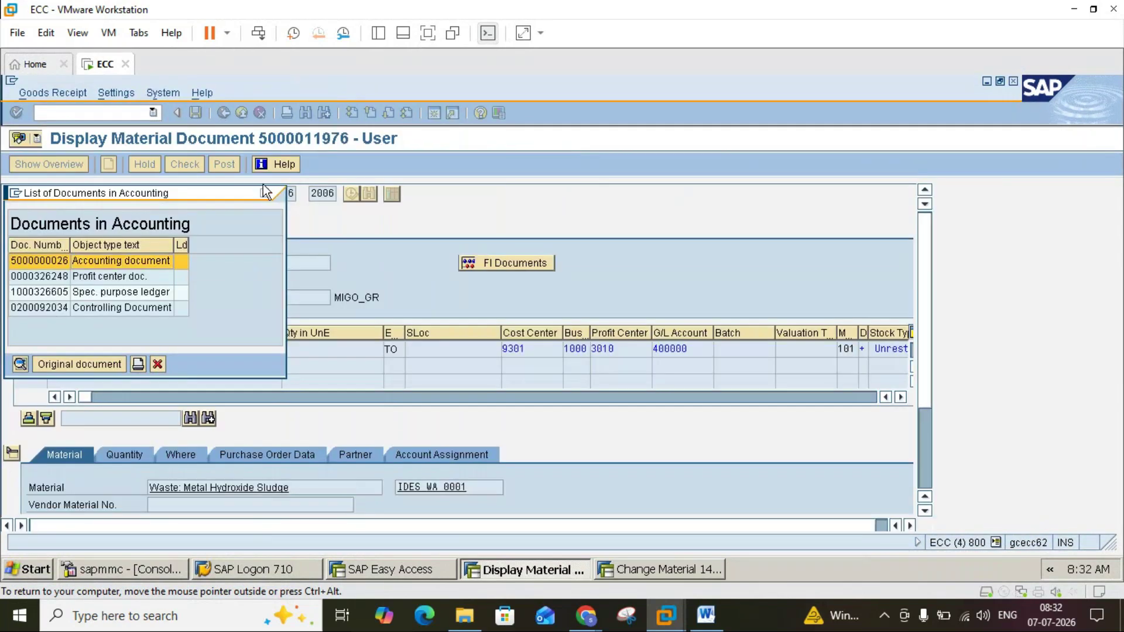
pyautogui.click(264, 192)
pyautogui.click(247, 113)
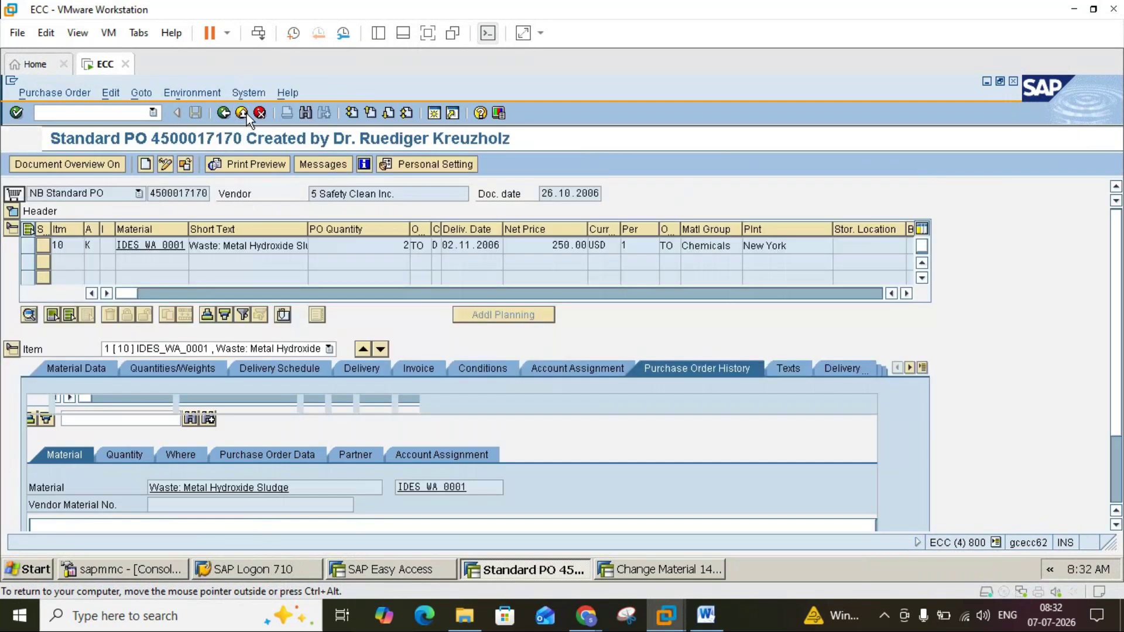
pyautogui.click(247, 114)
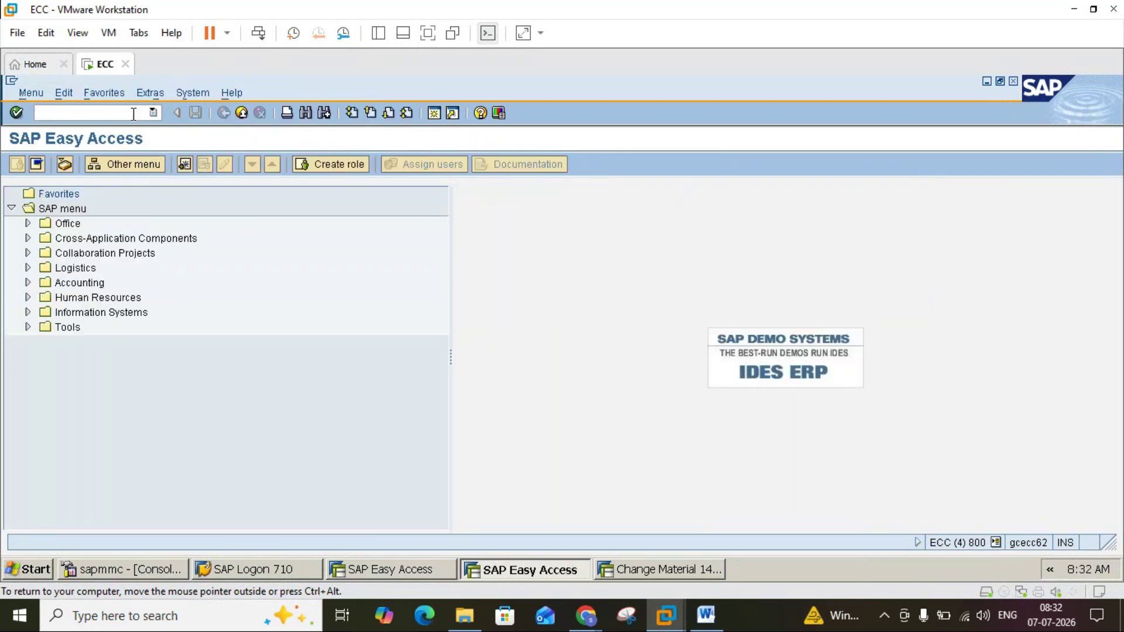
# Step: Start transaction SPRO, check the customizing path in the Word notes, and display the SAP Reference IMG
pyautogui.write('SPRO')
pyautogui.press('Return')
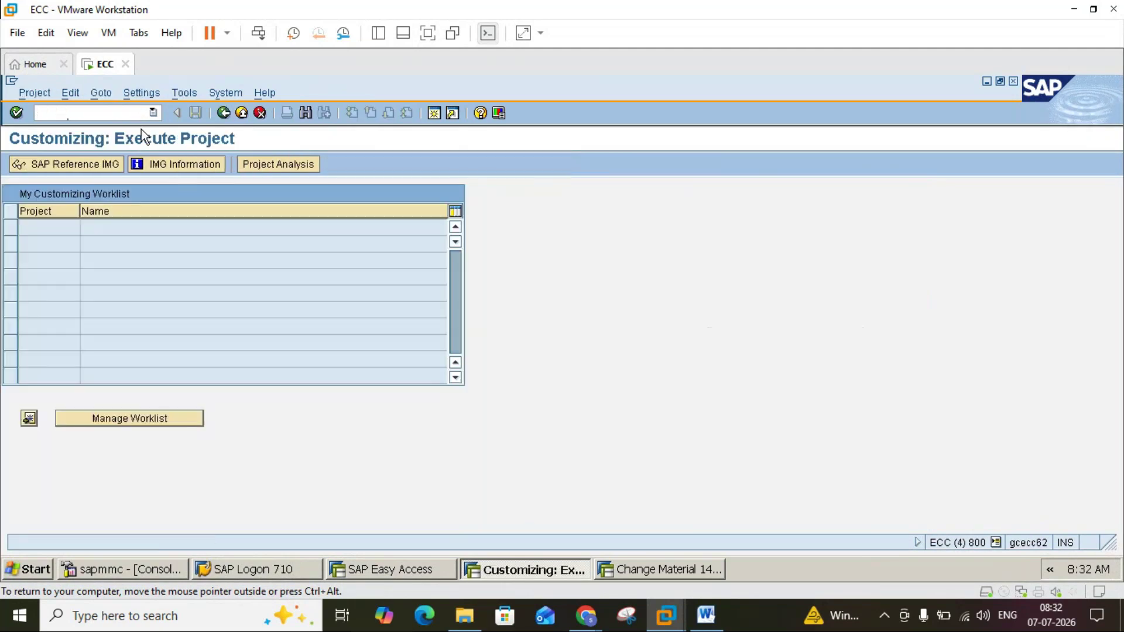
pyautogui.click(707, 615)
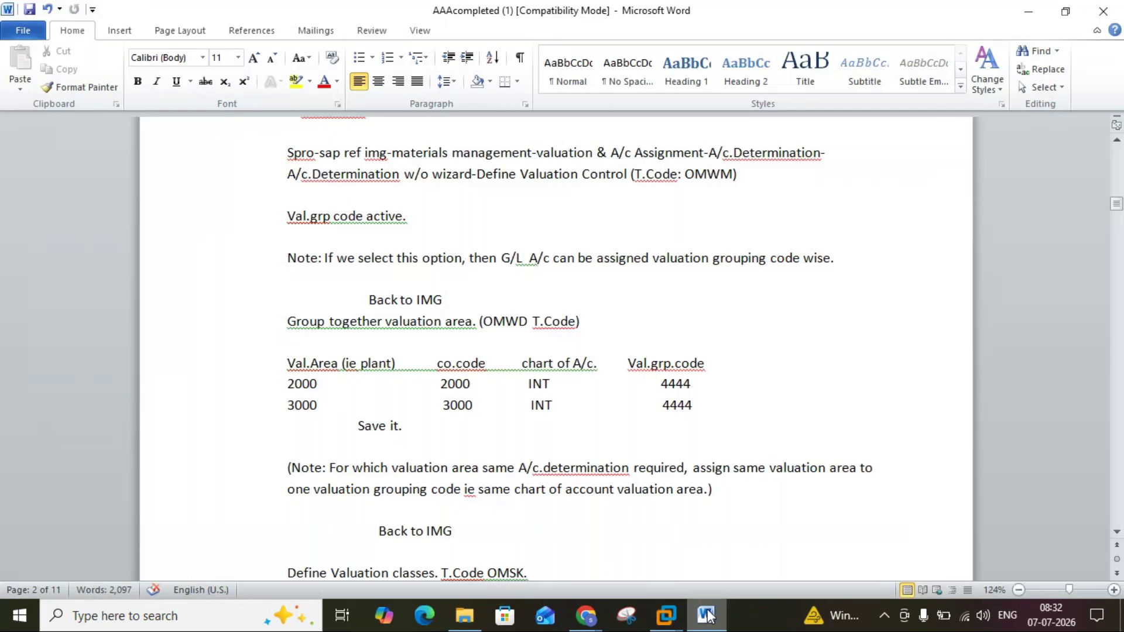
pyautogui.click(709, 616)
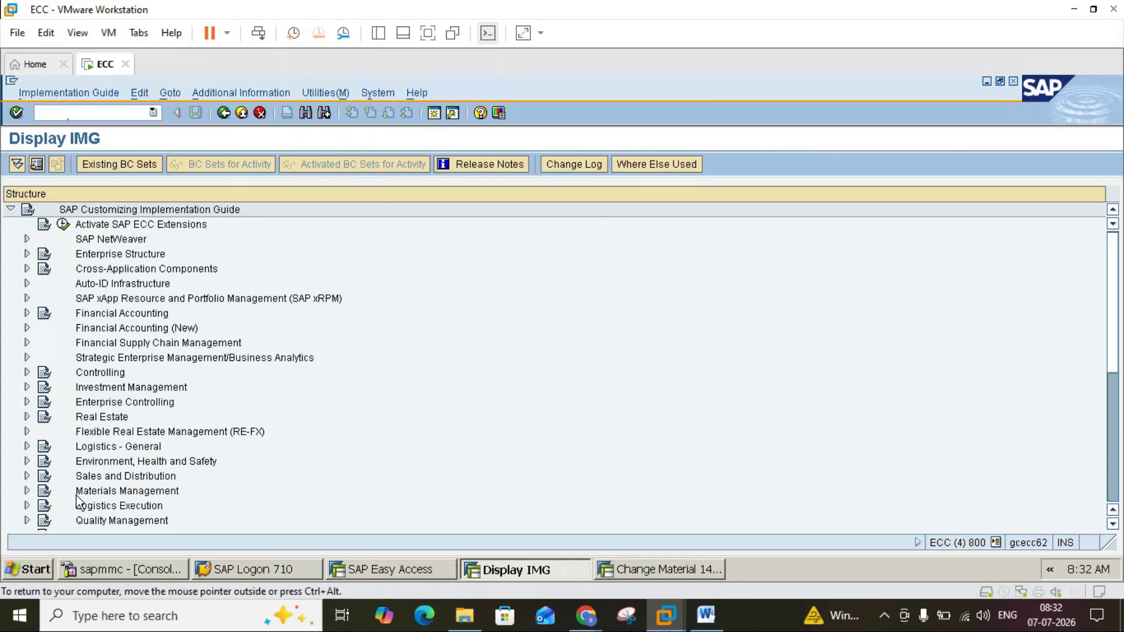
# Step: Following the notes, expand the IMG path Materials Management, Valuation and Account Assignment, Account Determination, Account Determination Without Wizard
pyautogui.click(27, 491)
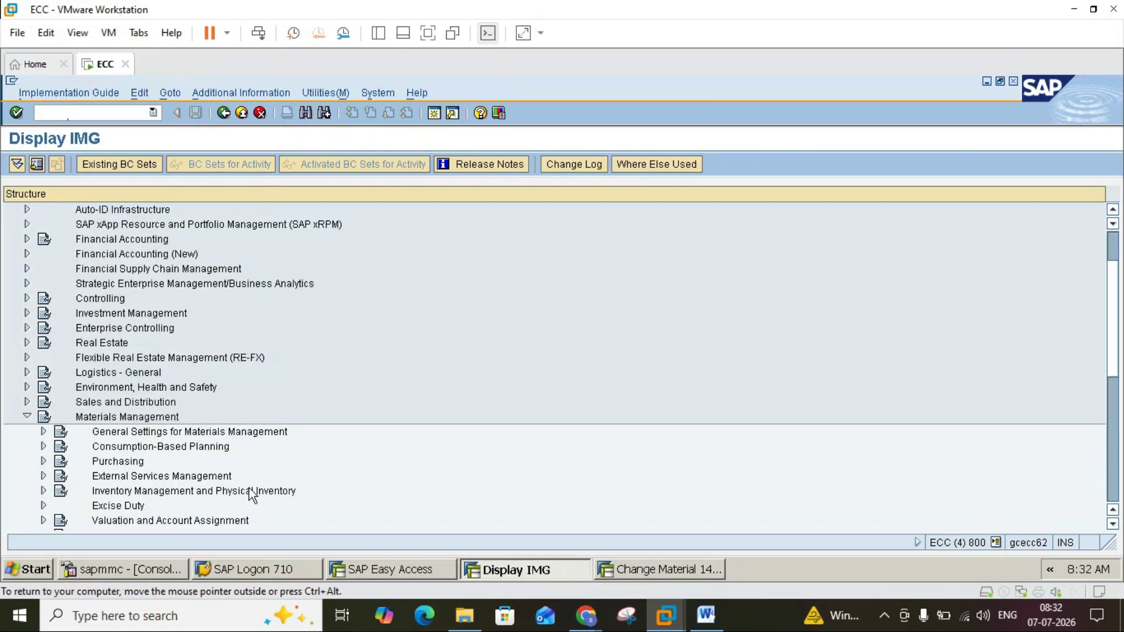
pyautogui.click(43, 520)
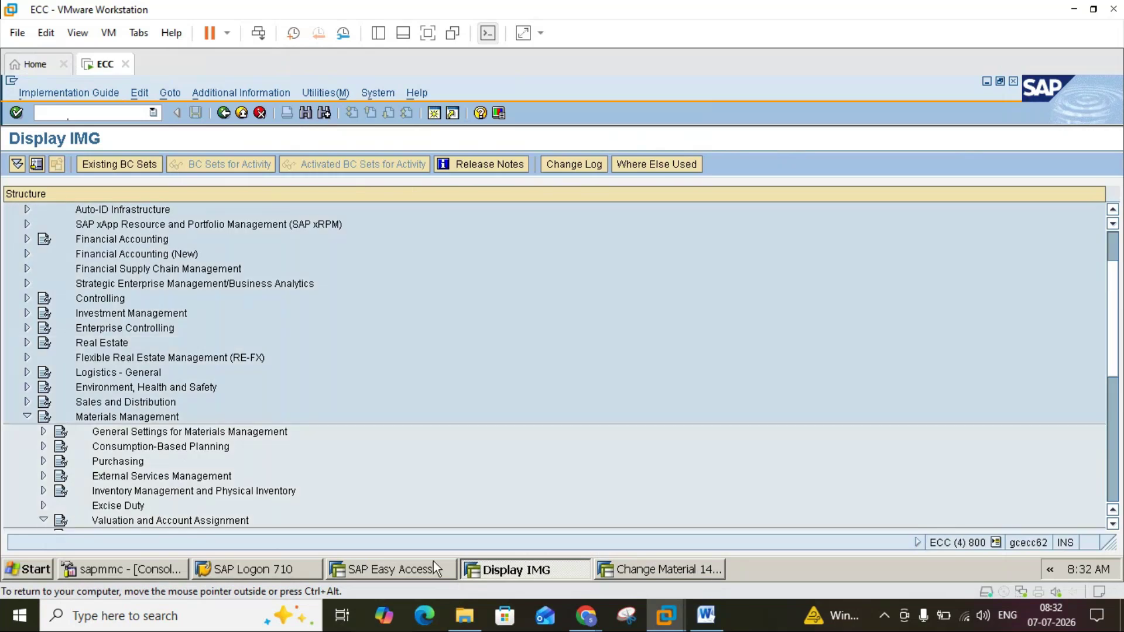
pyautogui.click(706, 616)
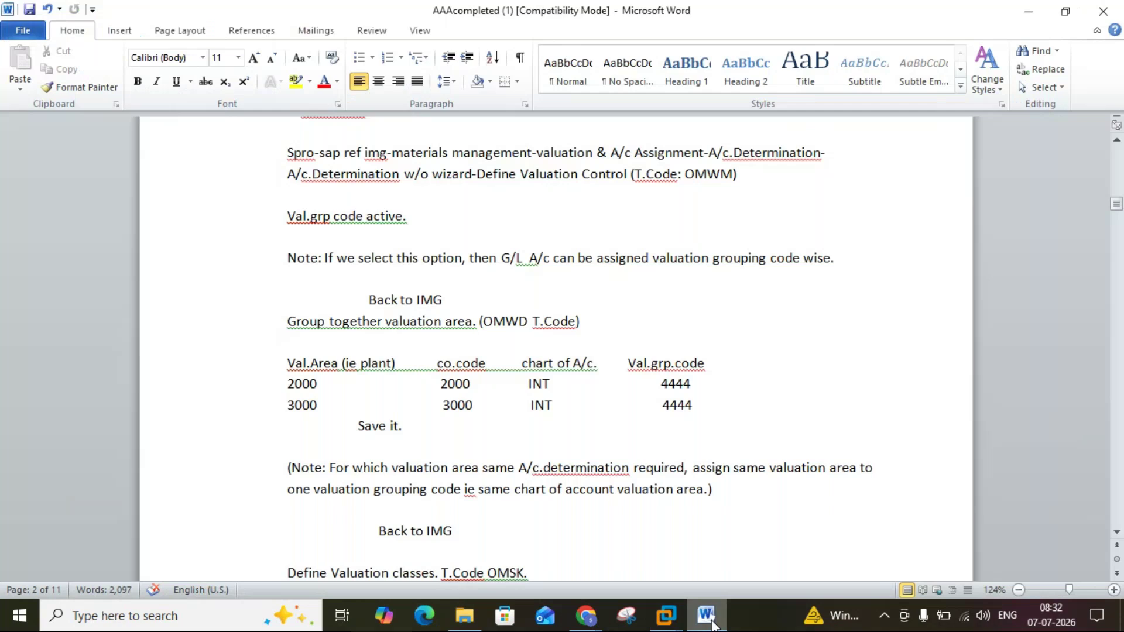
pyautogui.click(713, 624)
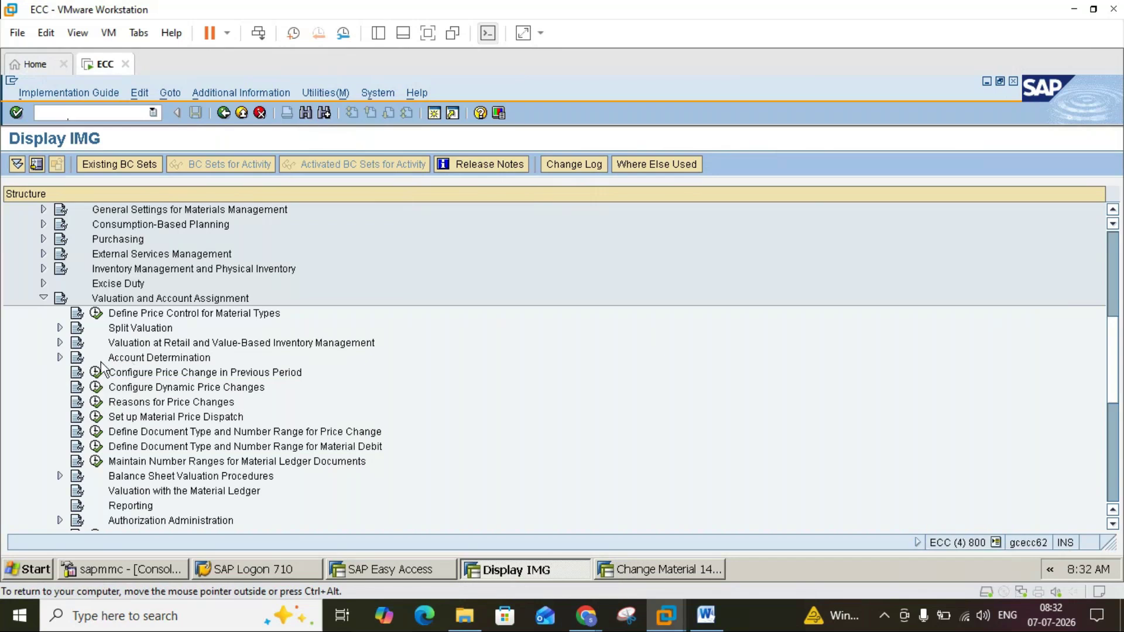
pyautogui.click(60, 358)
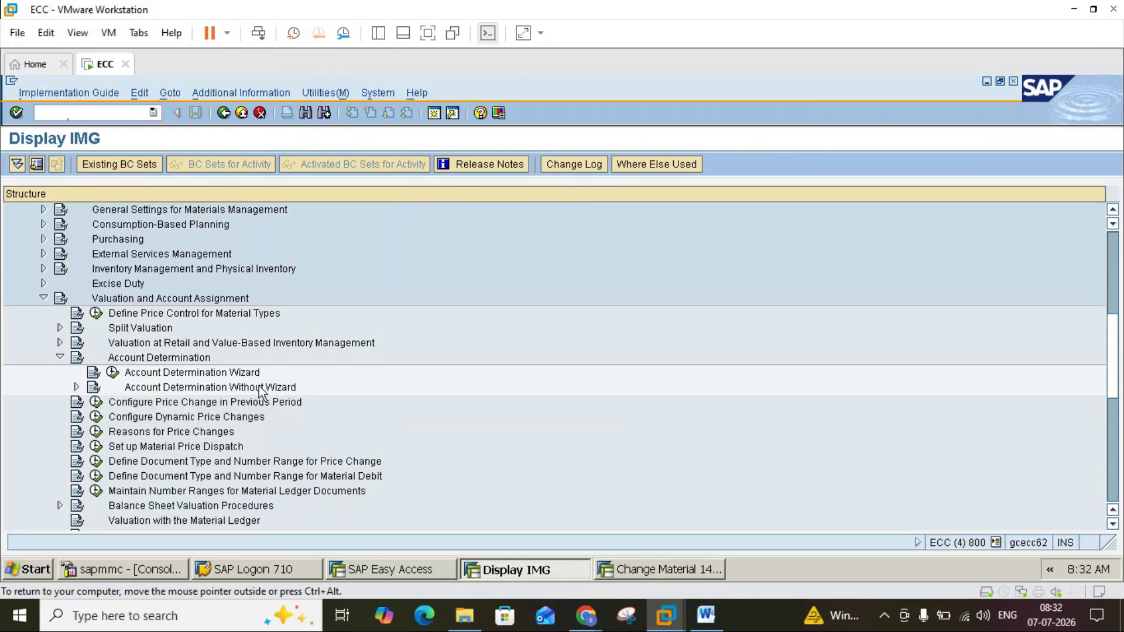
pyautogui.click(77, 386)
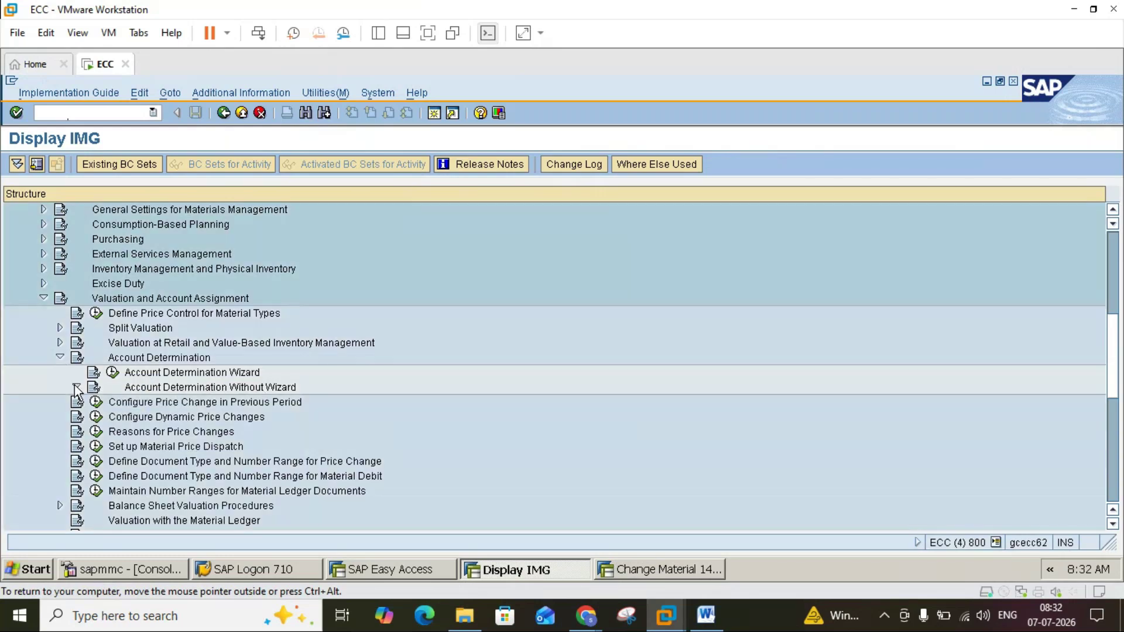
# Step: Check the valuation control entry in the Word notes and open the Define Valuation Control activity in the IMG
pyautogui.click(708, 614)
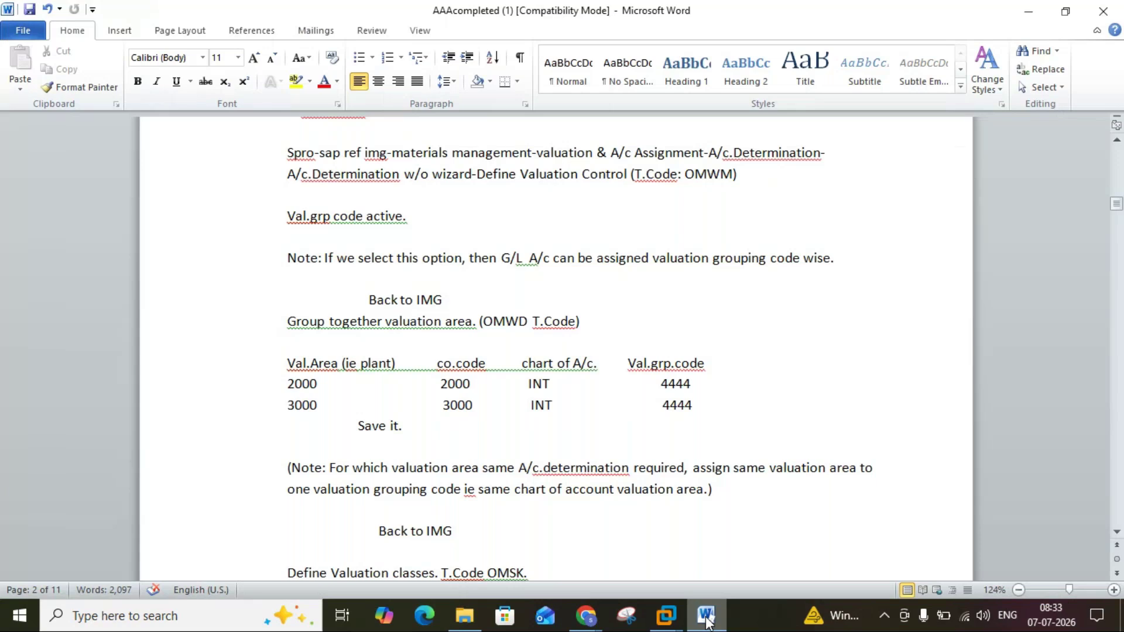
pyautogui.click(708, 623)
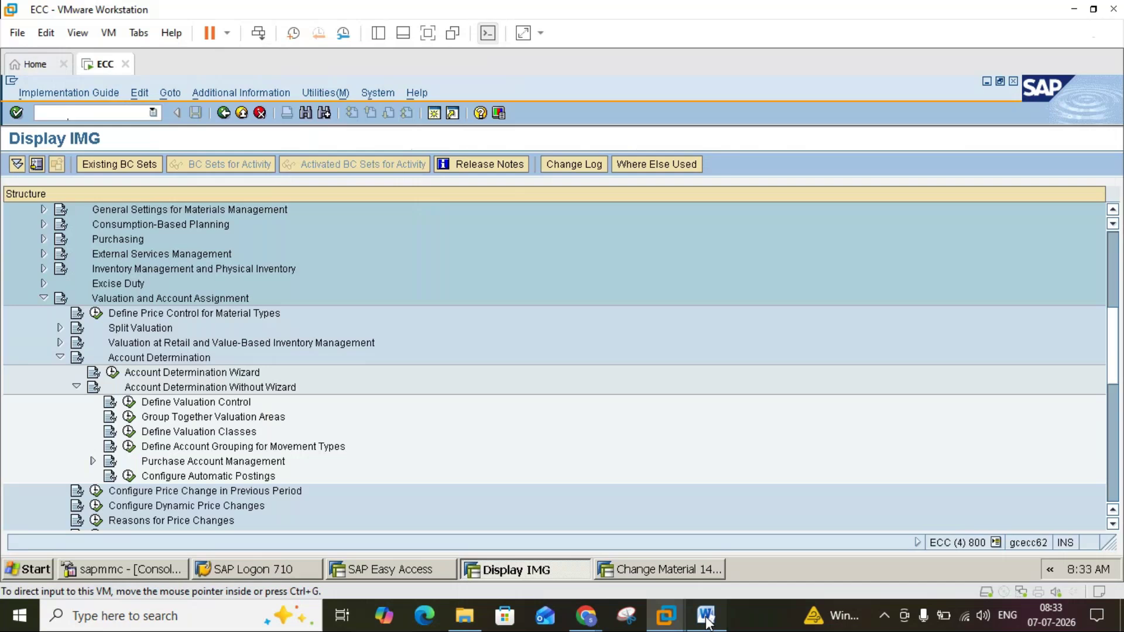
pyautogui.click(707, 622)
pyautogui.click(707, 622)
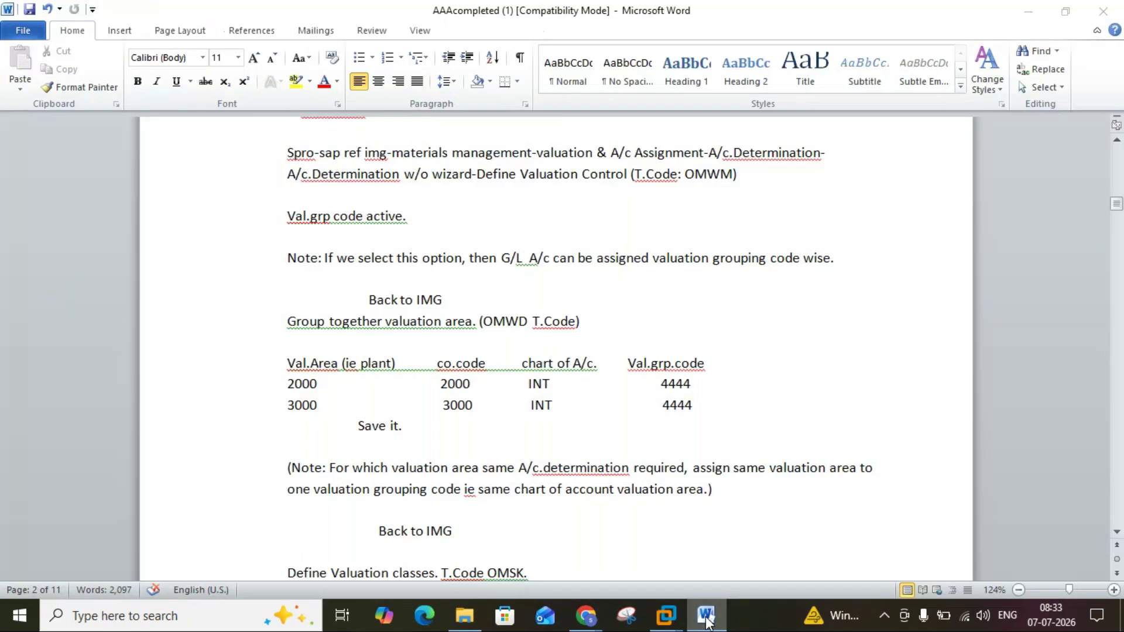
pyautogui.click(707, 622)
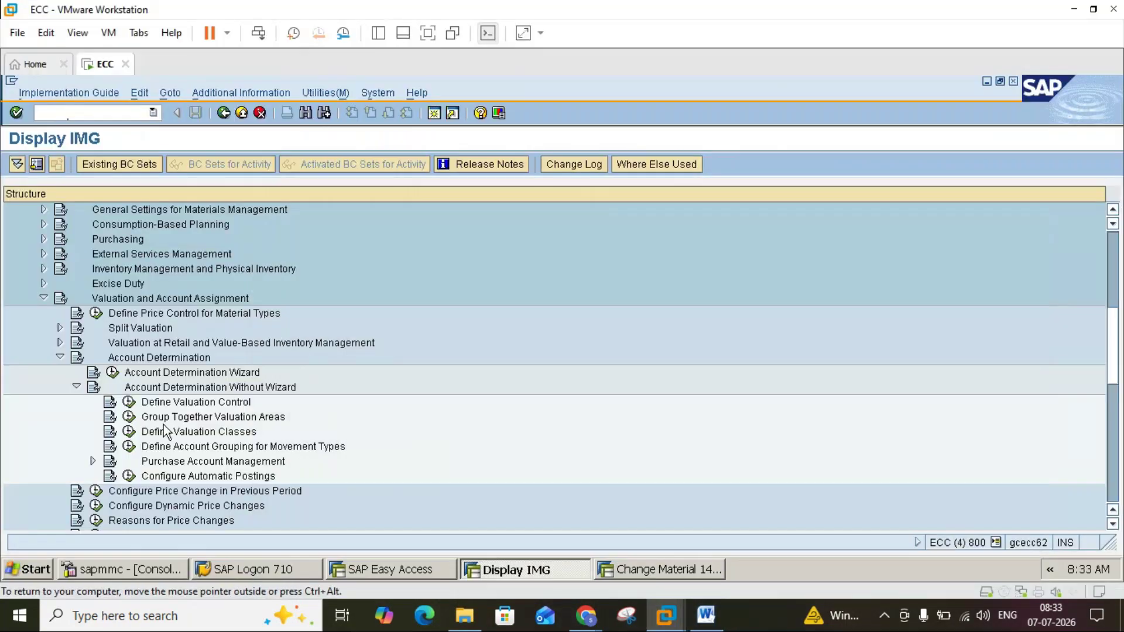
pyautogui.click(129, 405)
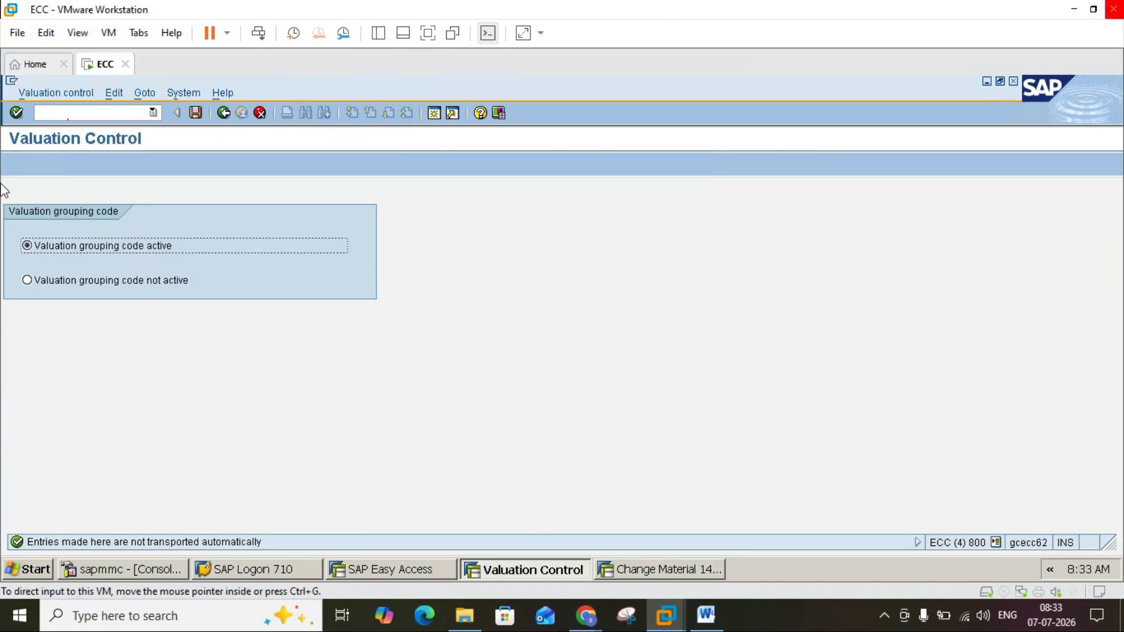
# Step: Set the valuation grouping code to active and save it on exit, then reopen Valuation Control to verify the setting and leave
pyautogui.click(27, 281)
pyautogui.click(27, 246)
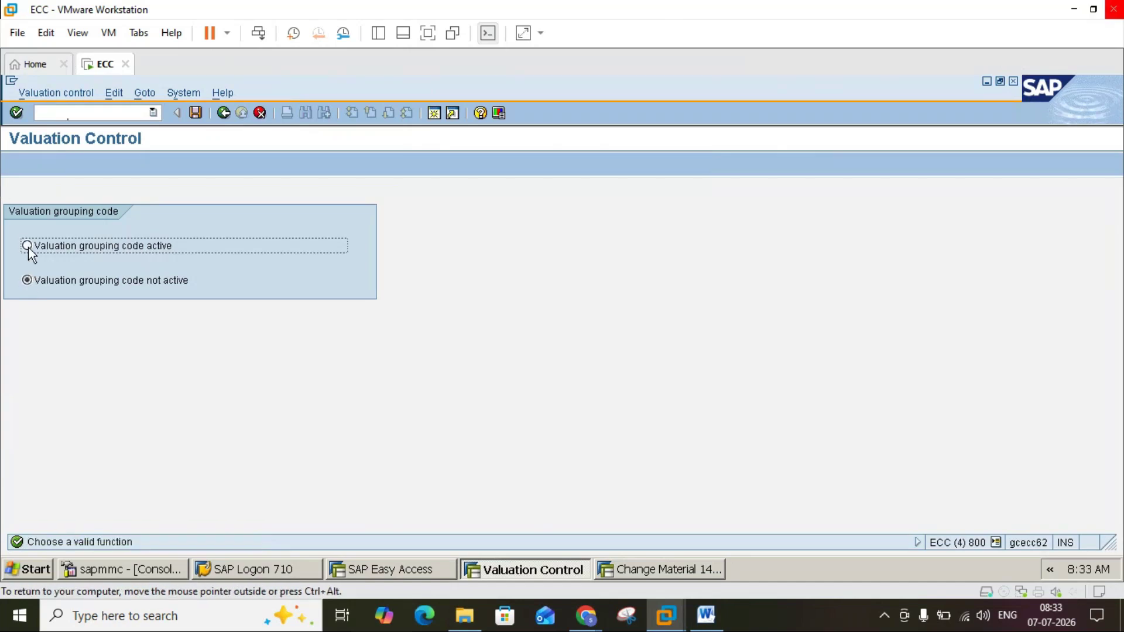
pyautogui.click(226, 114)
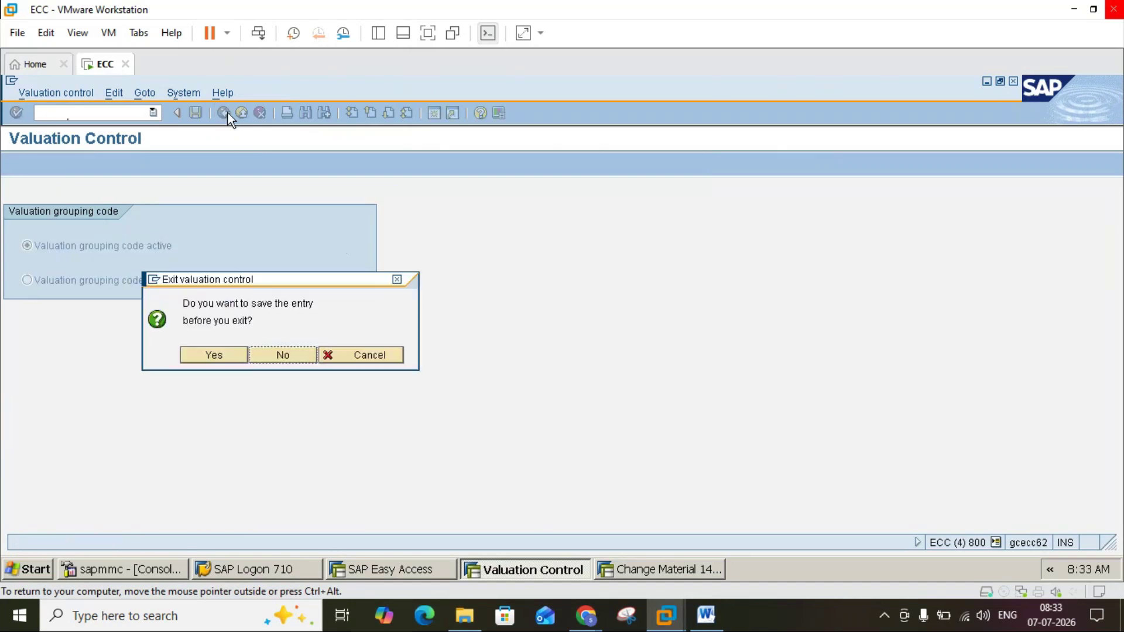
pyautogui.click(230, 354)
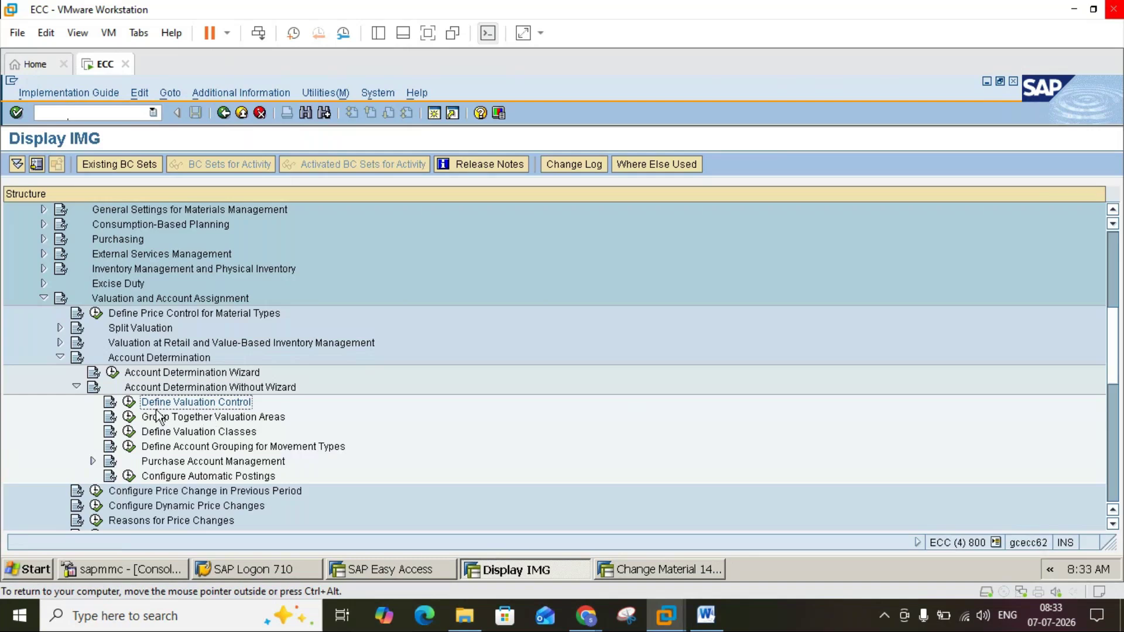
pyautogui.click(128, 404)
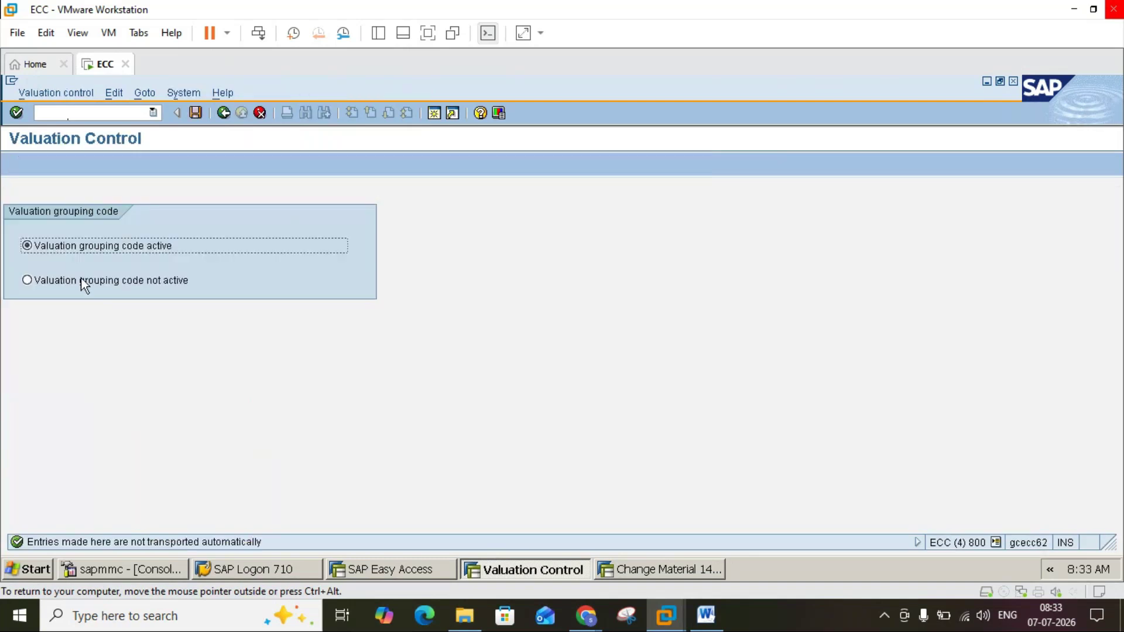
pyautogui.click(226, 119)
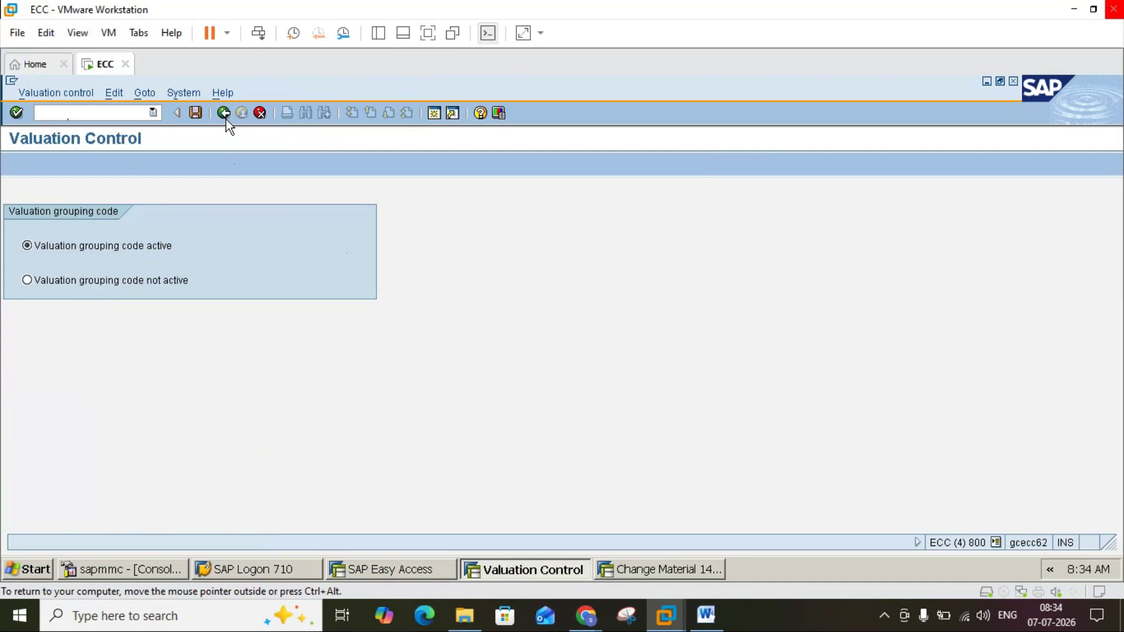
# Step: Consult the Word notes on grouping valuation areas and open the Group Together Valuation Areas activity
pyautogui.click(706, 616)
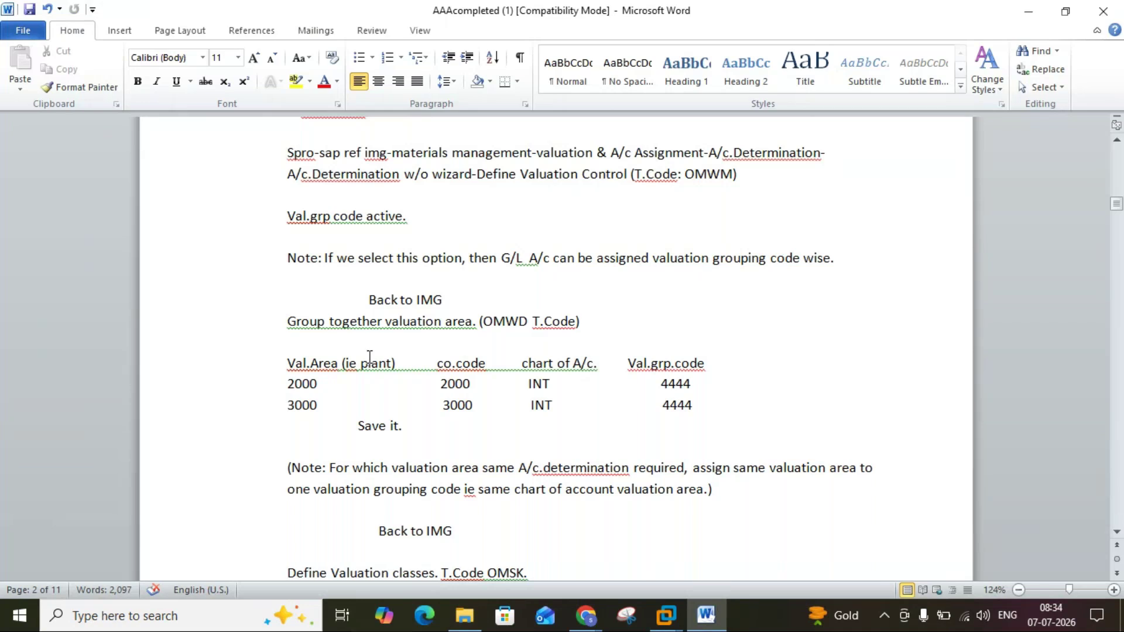
pyautogui.click(706, 627)
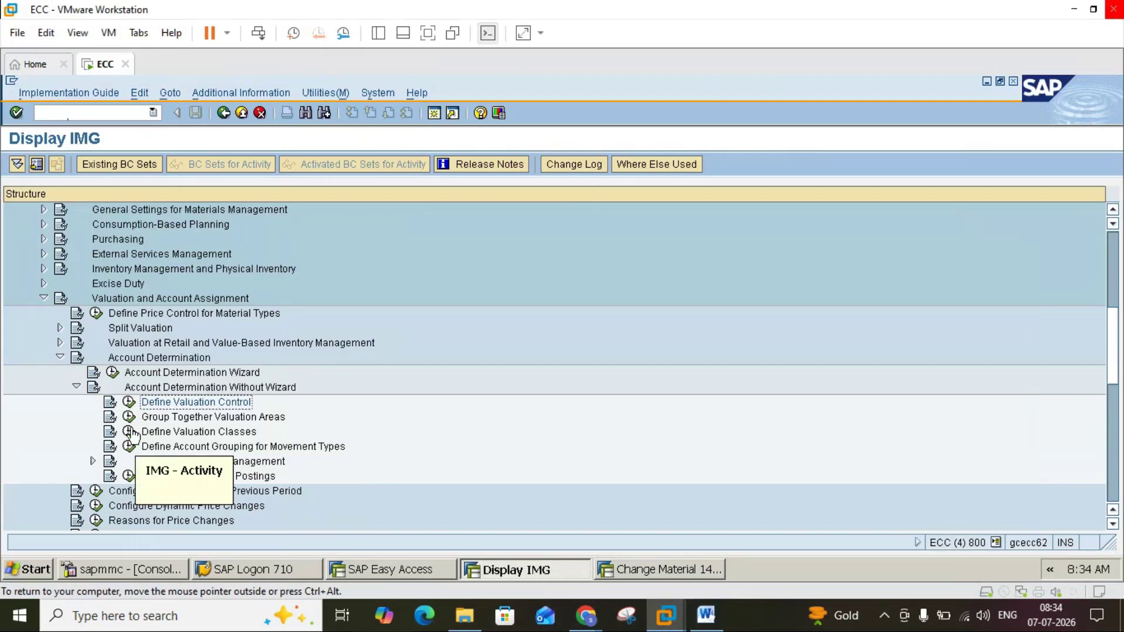
pyautogui.click(129, 416)
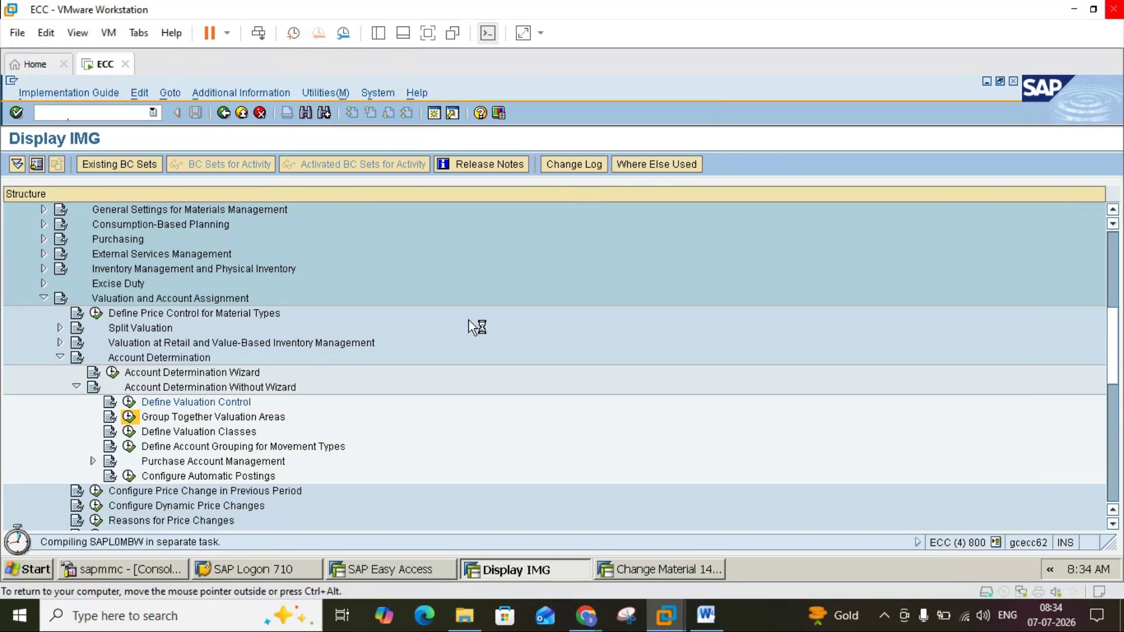
# Step: Switch to the GoTo Meeting window in Chrome and turn on the microphone
pyautogui.moveTo(586, 615)
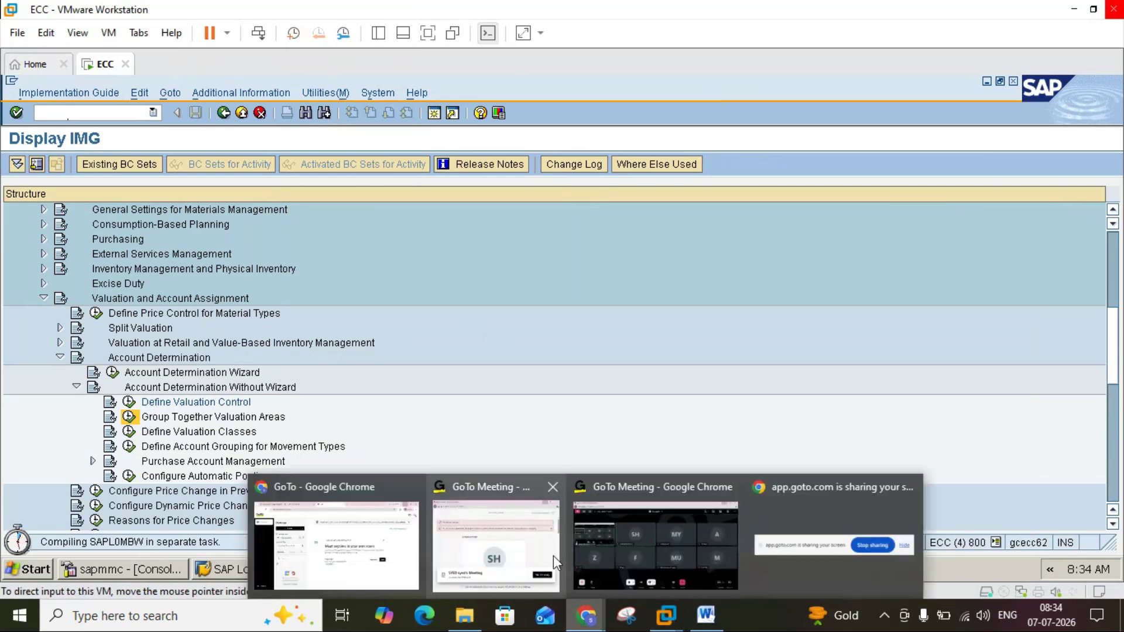
pyautogui.click(606, 549)
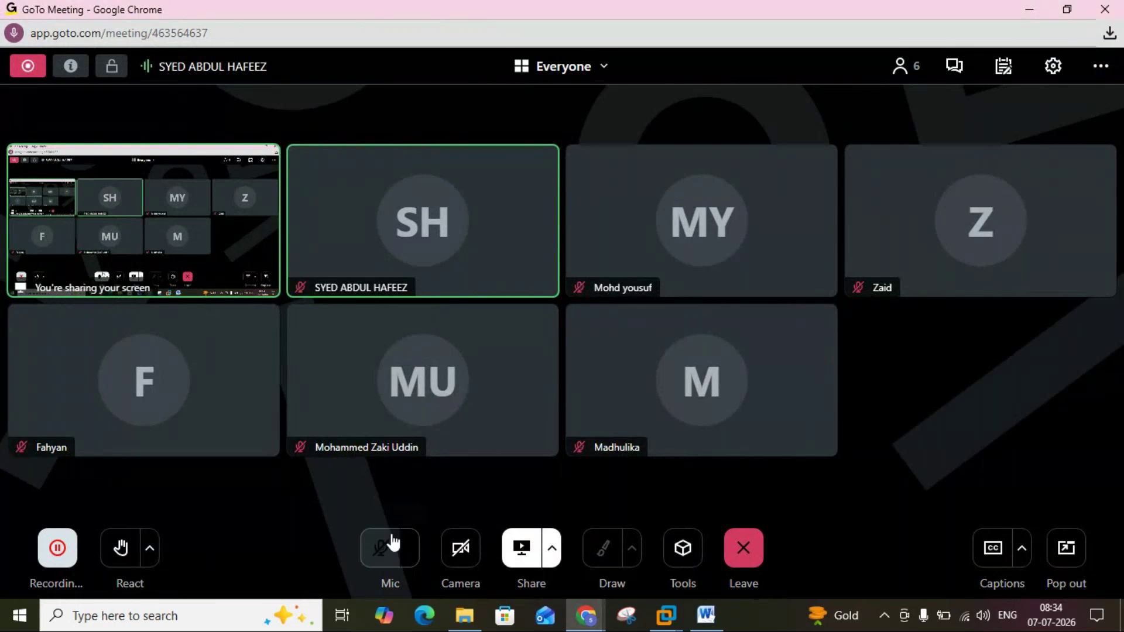
pyautogui.click(380, 548)
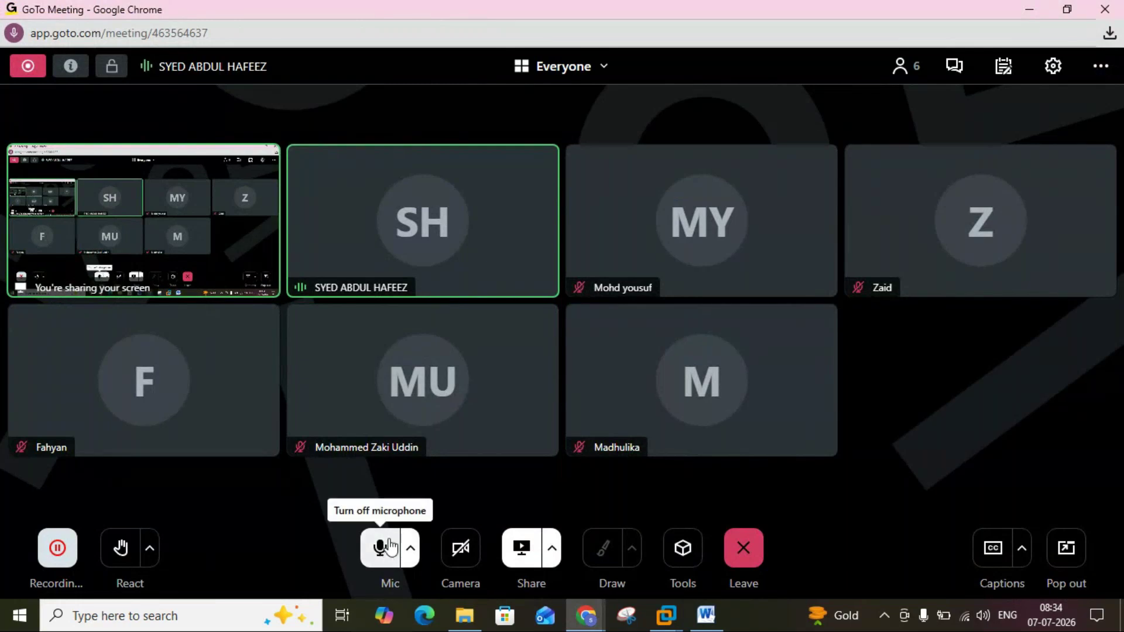
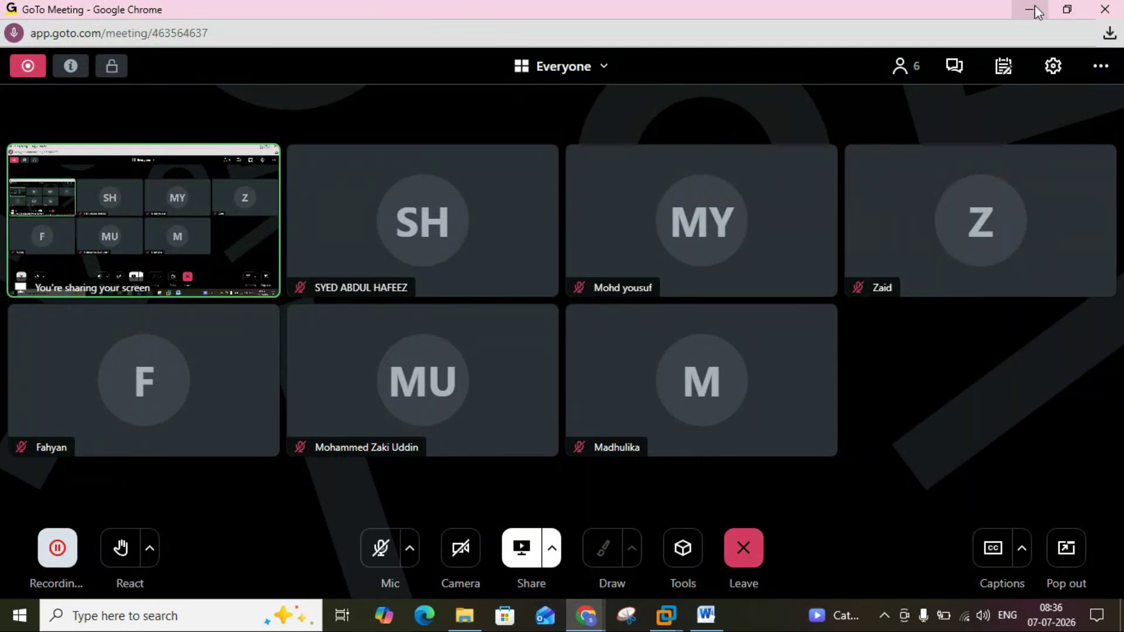
pyautogui.moveTo(700, 624)
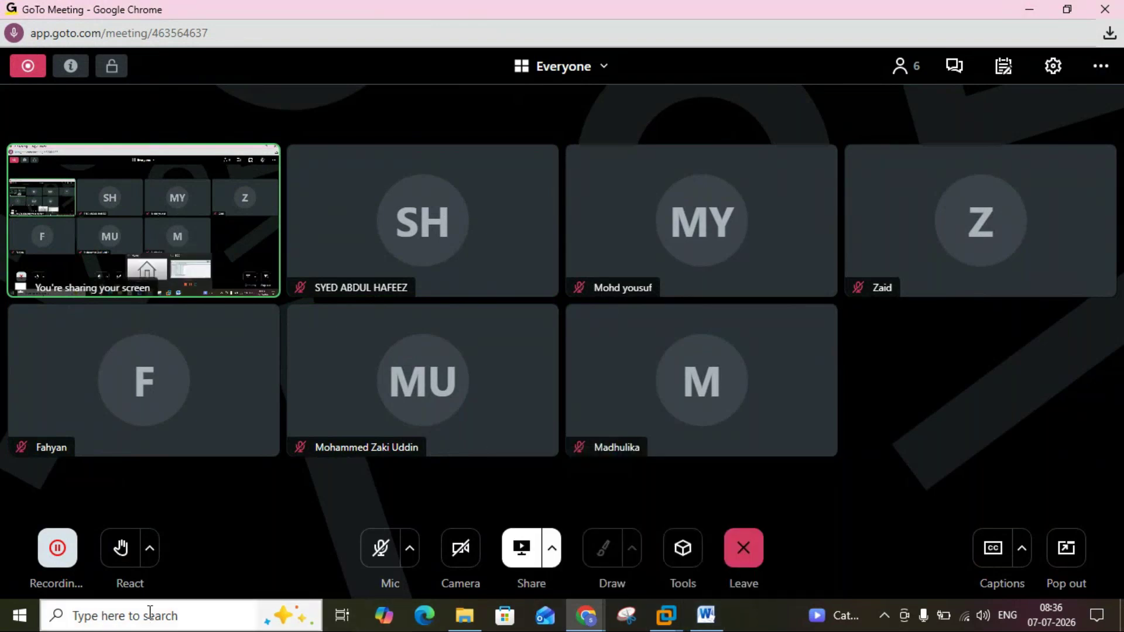
pyautogui.click(380, 548)
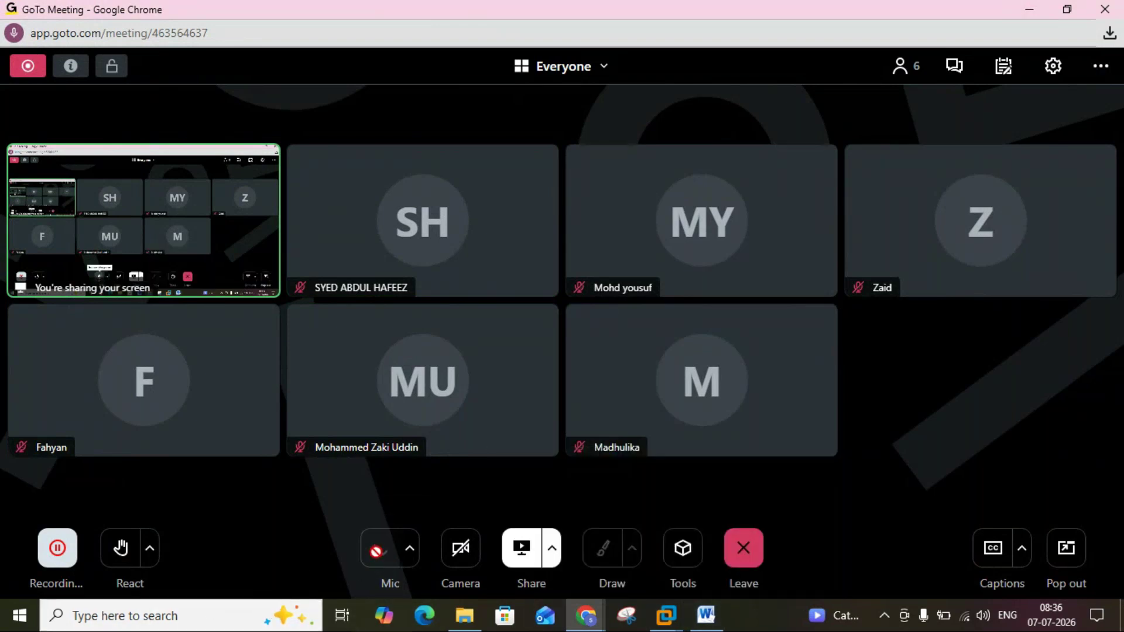
# Step: Compare the valuation area grouping table in the Word notes with the SAP account determination overview for valuation areas
pyautogui.click(712, 619)
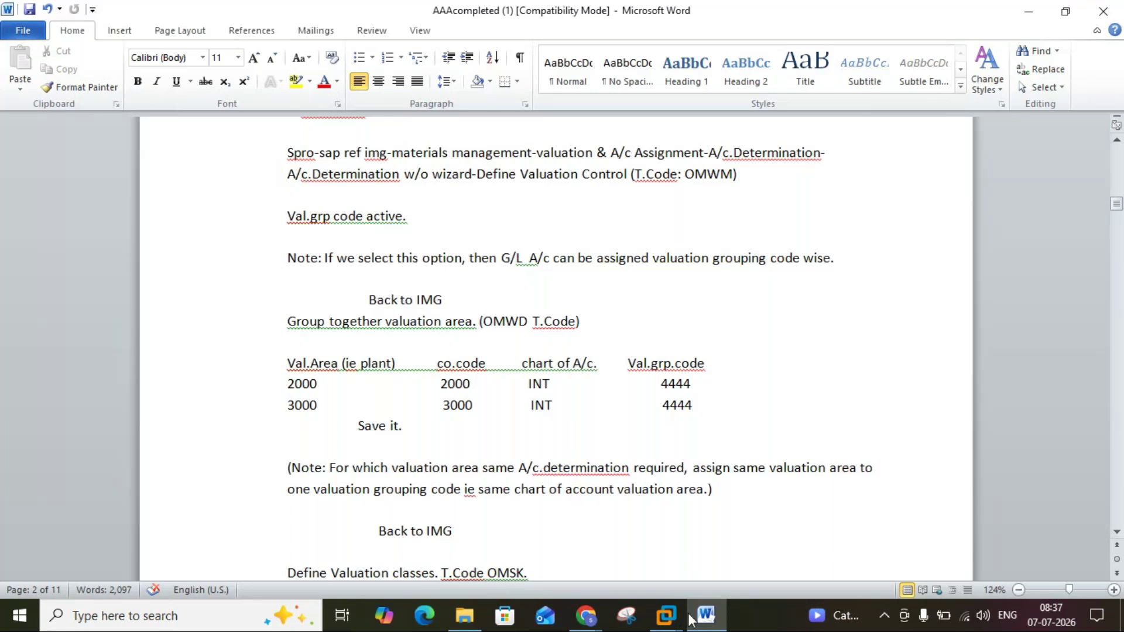
pyautogui.click(706, 622)
pyautogui.click(700, 624)
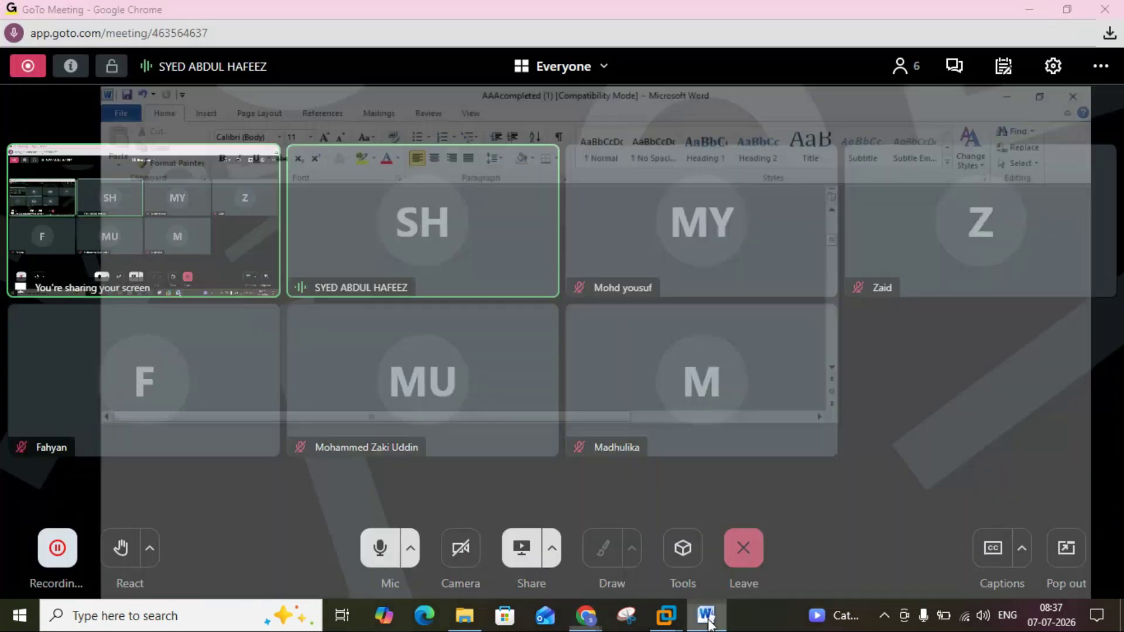
pyautogui.moveTo(666, 616)
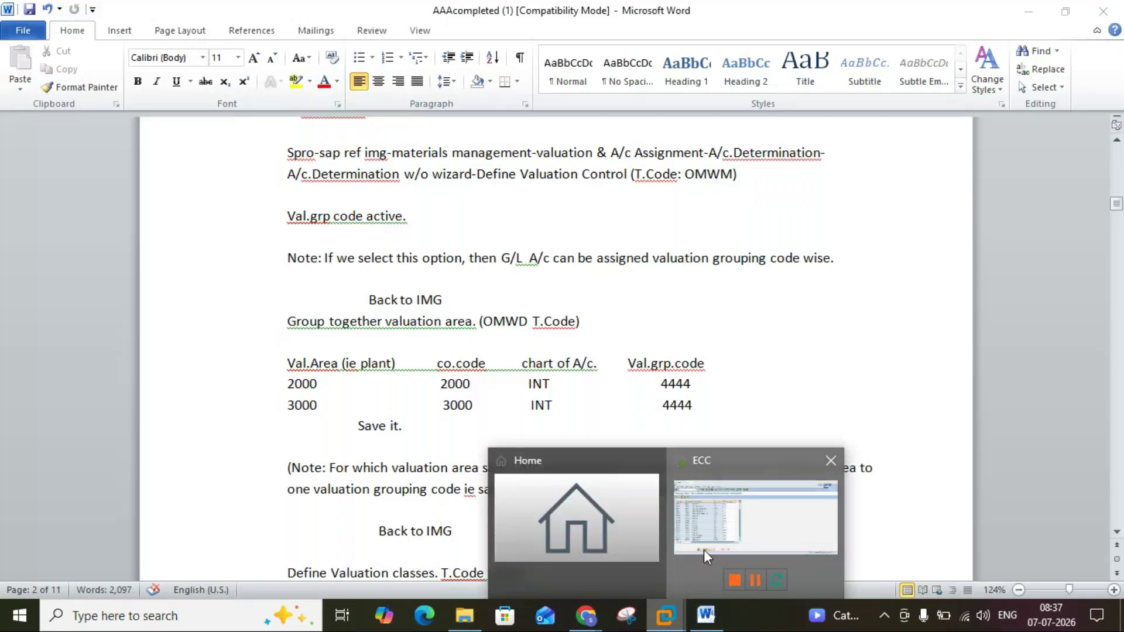
pyautogui.click(704, 550)
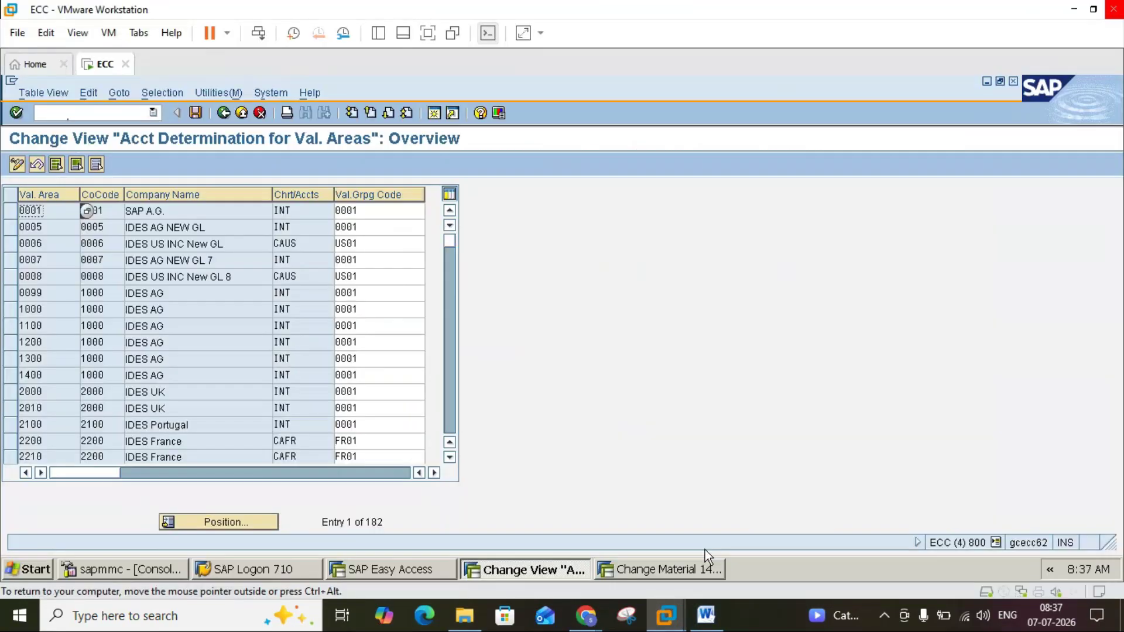
pyautogui.click(706, 615)
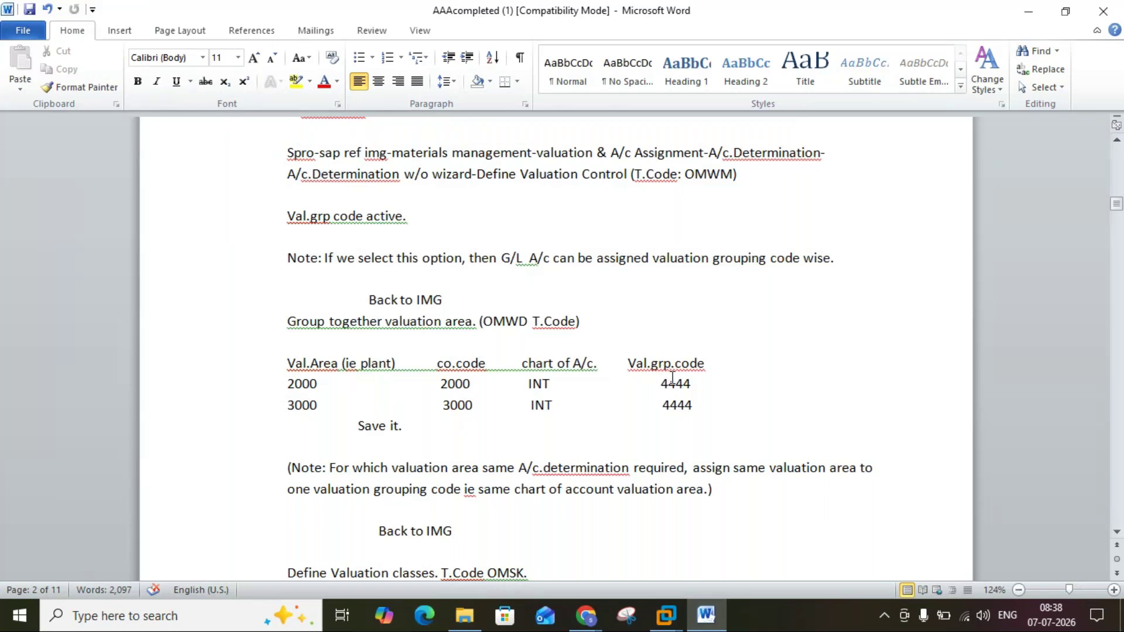
pyautogui.click(714, 616)
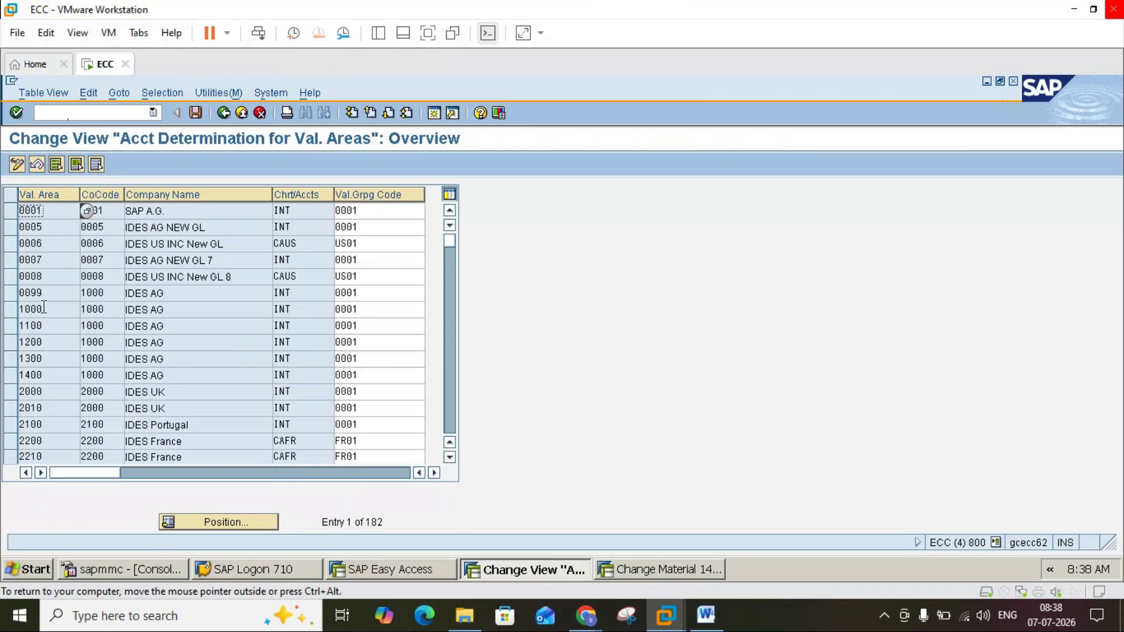
# Step: Examine valuation area 1000's company code, company name, chart of accounts and valuation grouping code against the notes
pyautogui.click(11, 311)
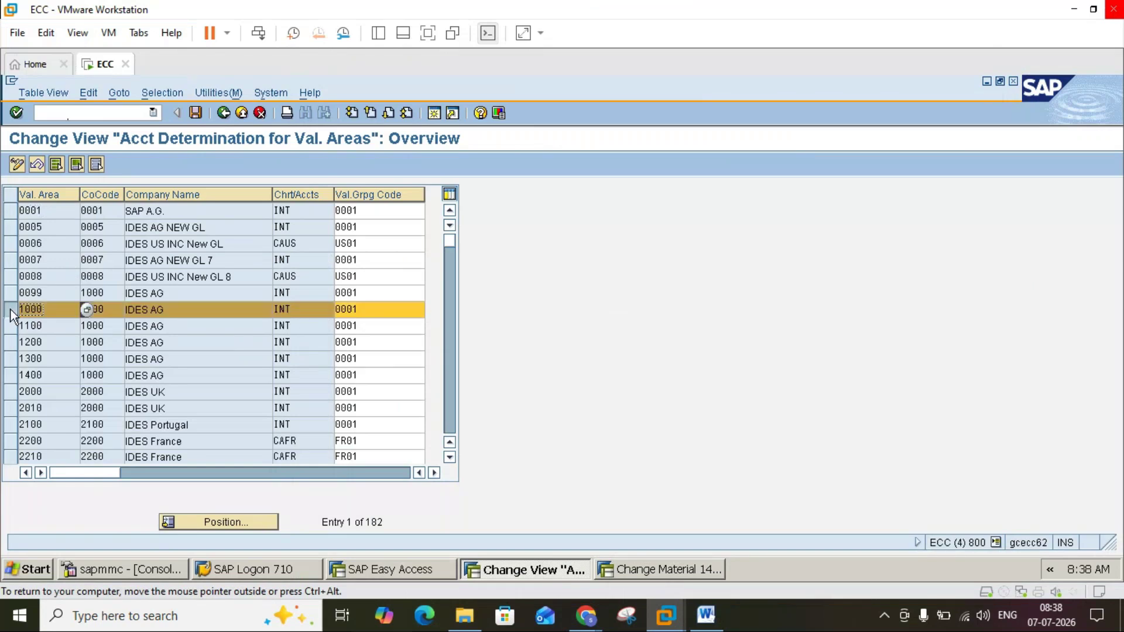
pyautogui.click(114, 308)
pyautogui.click(127, 315)
pyautogui.click(708, 624)
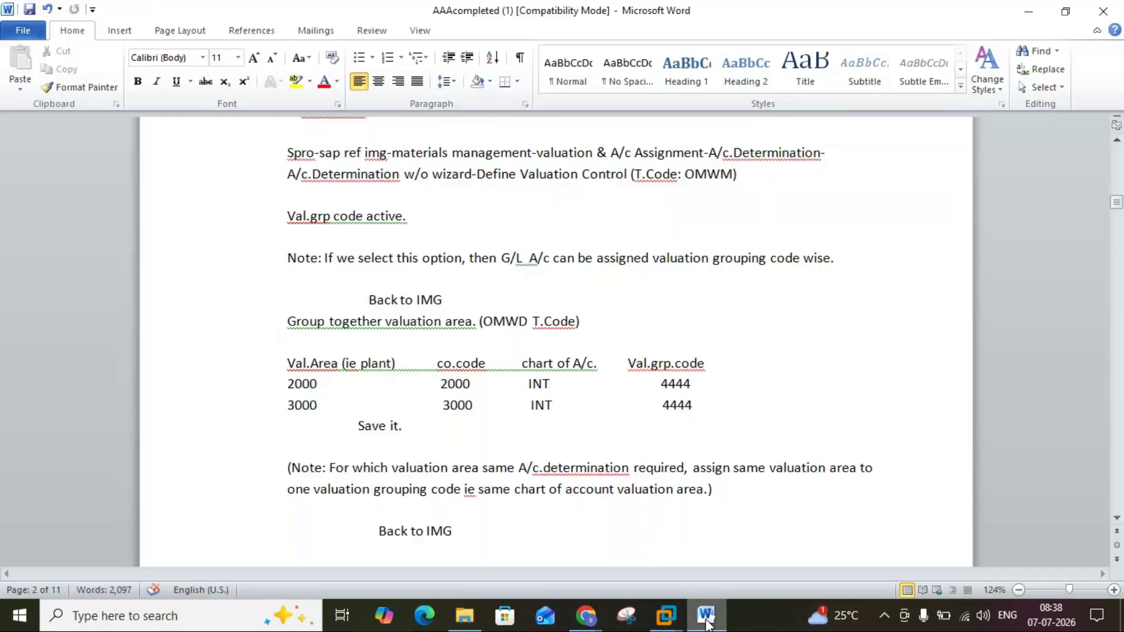
pyautogui.click(707, 625)
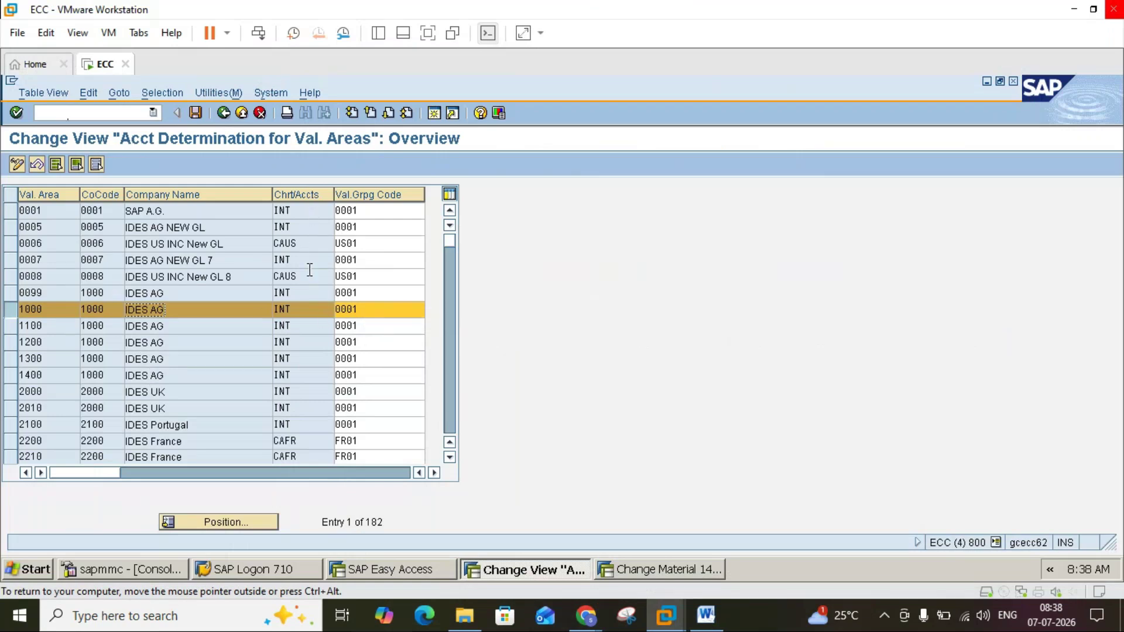
pyautogui.click(302, 305)
pyautogui.click(371, 309)
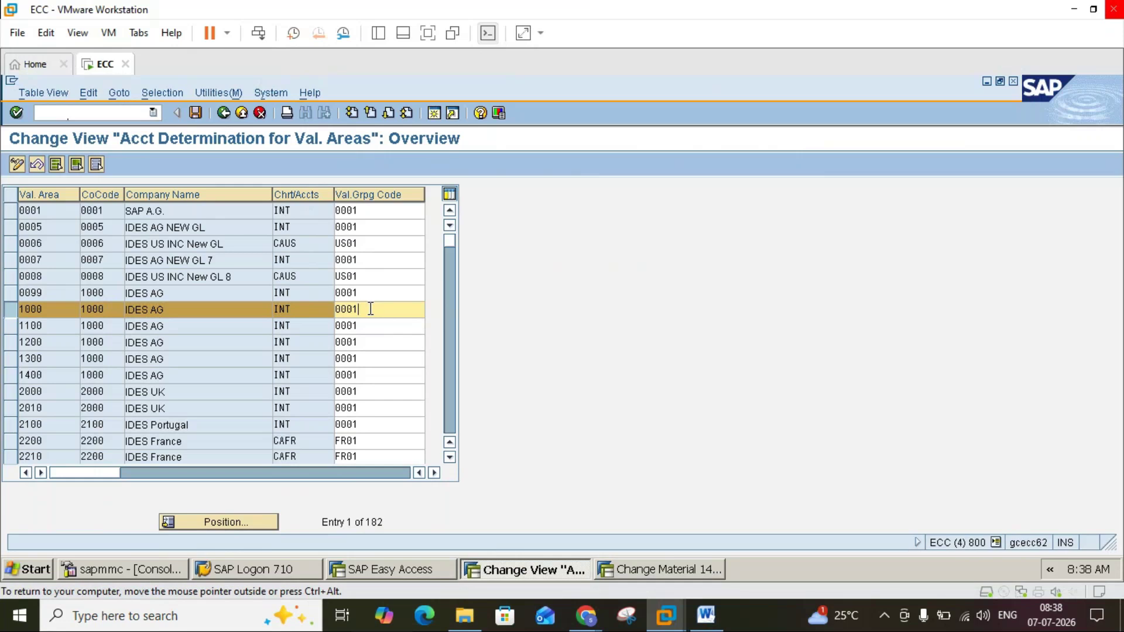
# Step: Read the note on sharing one valuation grouping code and examine valuation area 2000's company code and chart of accounts
pyautogui.click(707, 615)
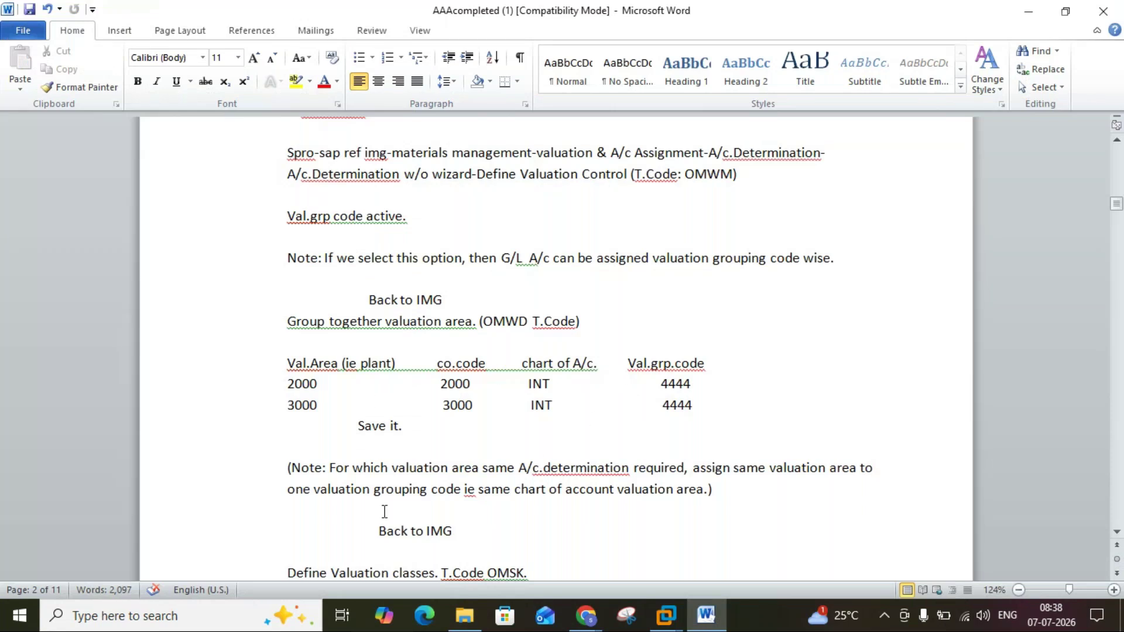
pyautogui.click(710, 615)
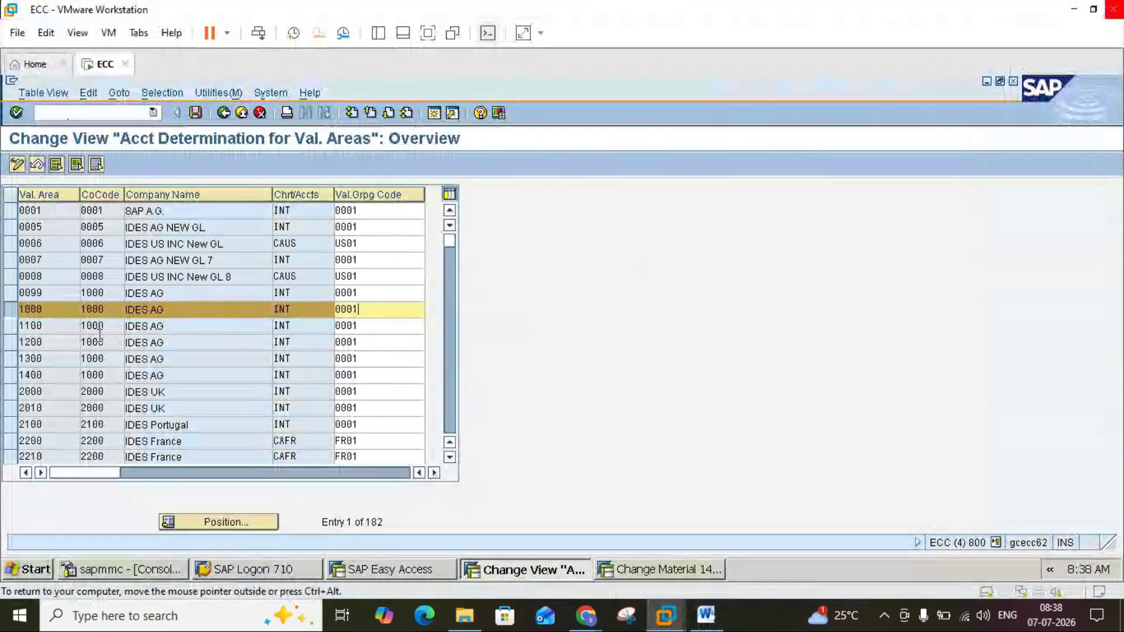
pyautogui.click(12, 311)
pyautogui.click(13, 391)
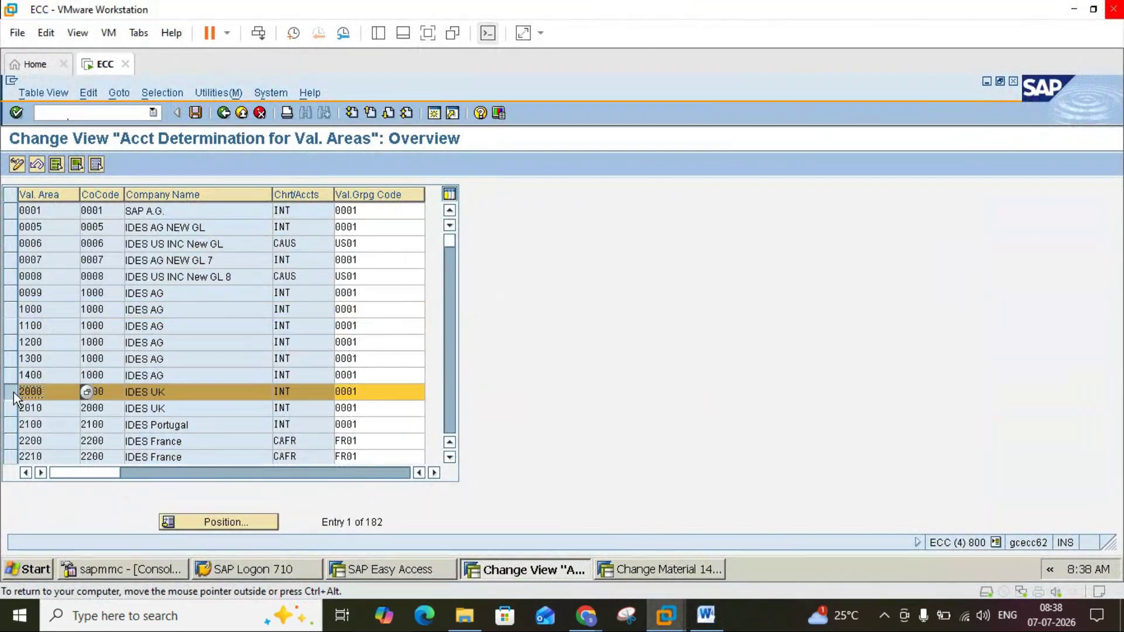
pyautogui.click(296, 396)
pyautogui.click(114, 391)
pyautogui.click(54, 392)
# Step: Clear the selection of valuation area 2000 and browse the overview as far as the valuation area 3000 entries
pyautogui.scroll(-4, 140, 299)
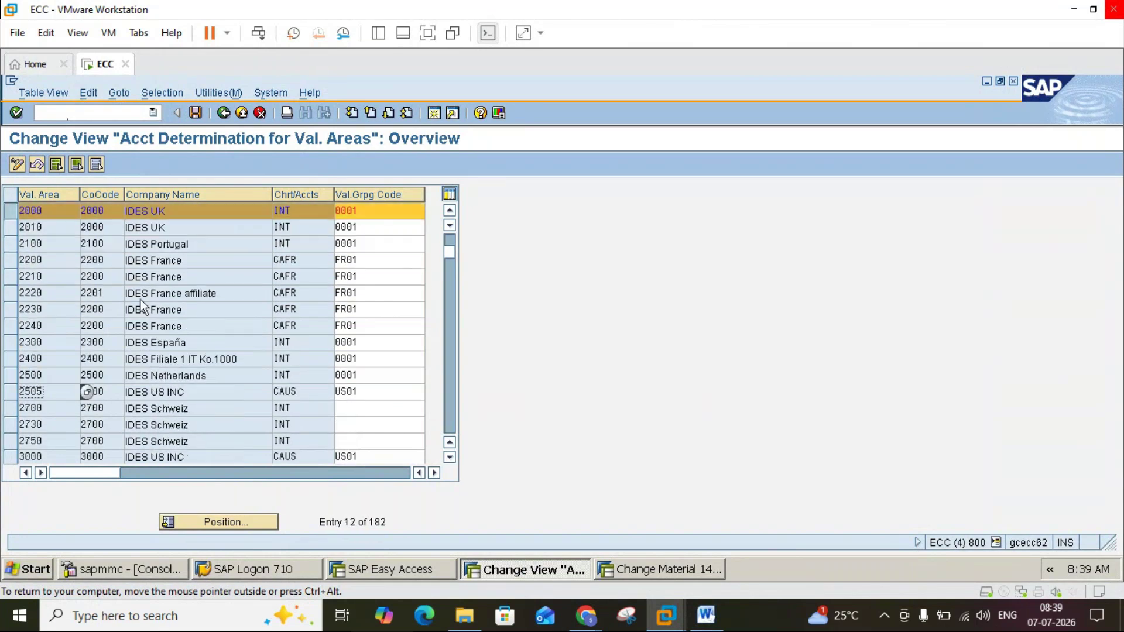
pyautogui.click(12, 211)
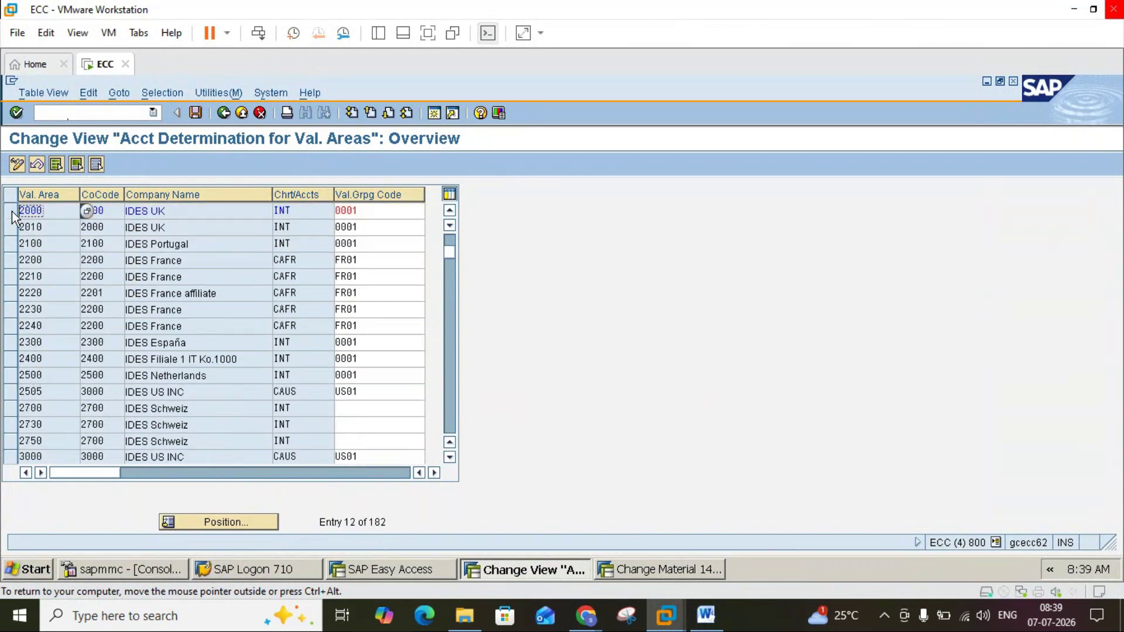
pyautogui.click(449, 457)
pyautogui.click(449, 458)
pyautogui.click(449, 457)
pyautogui.click(449, 457)
pyautogui.click(449, 457)
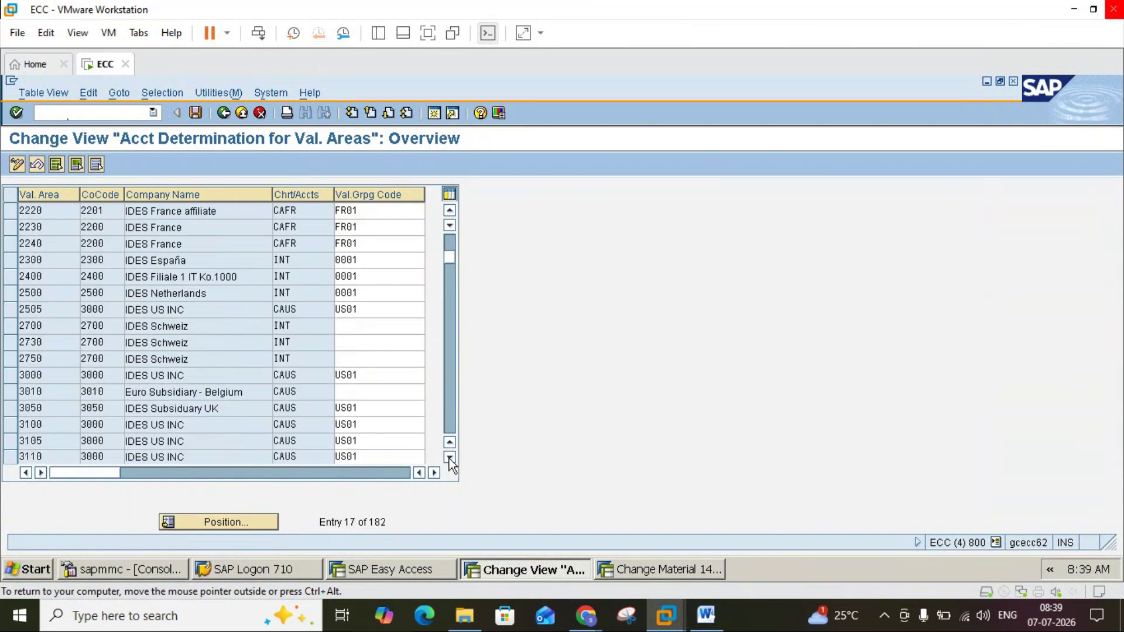
# Step: Select valuation area 3000 and examine its chart of accounts and valuation grouping code
pyautogui.click(449, 457)
pyautogui.click(449, 457)
pyautogui.click(449, 457)
pyautogui.click(449, 458)
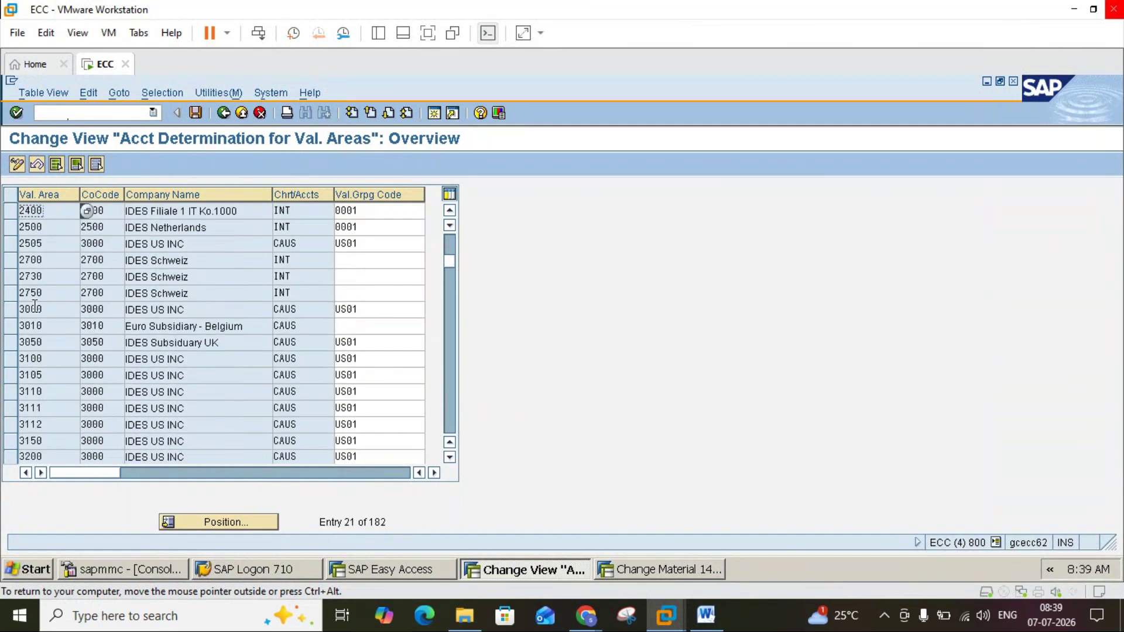
pyautogui.click(13, 310)
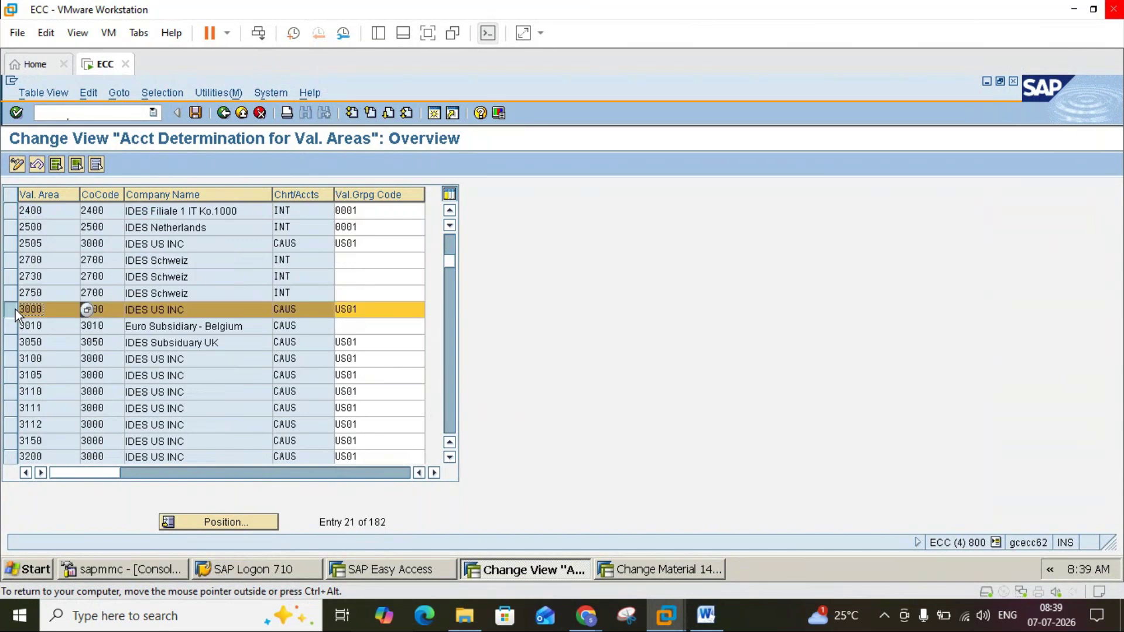
pyautogui.click(377, 311)
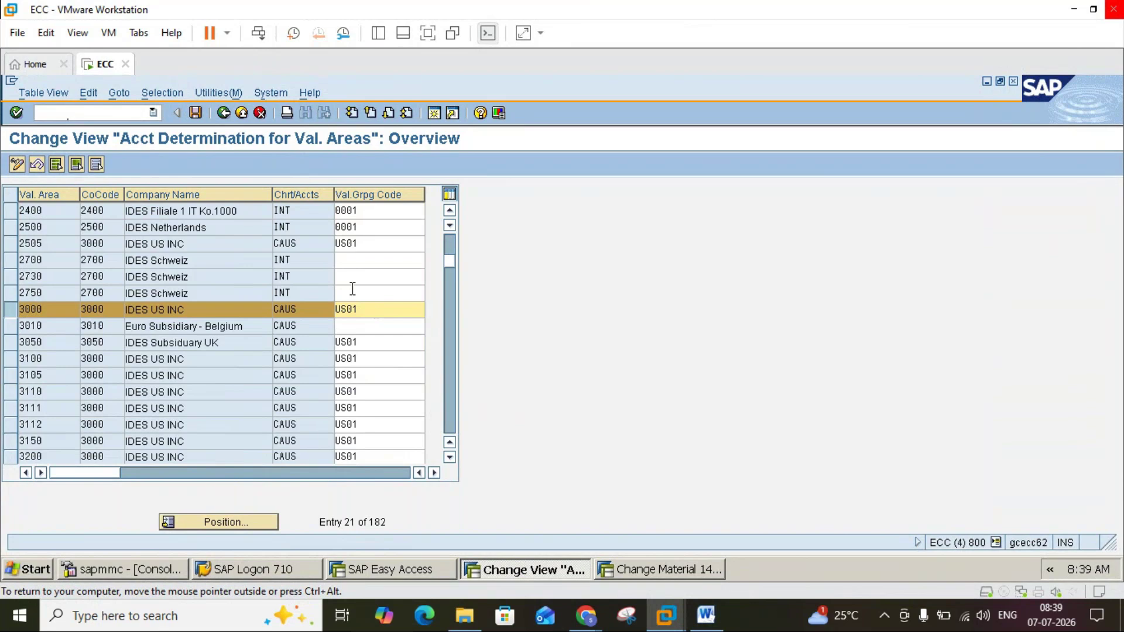
pyautogui.click(305, 315)
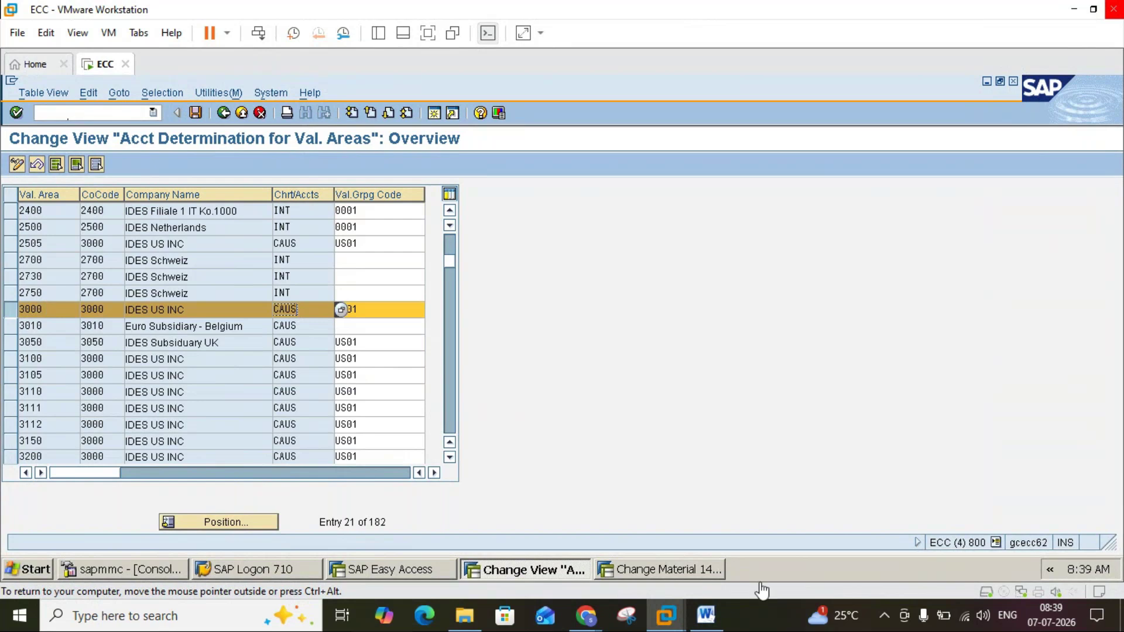
# Step: Check valuation area 3000 against the grouping table and note in the Word notes, and clear its selection in the overview
pyautogui.click(707, 615)
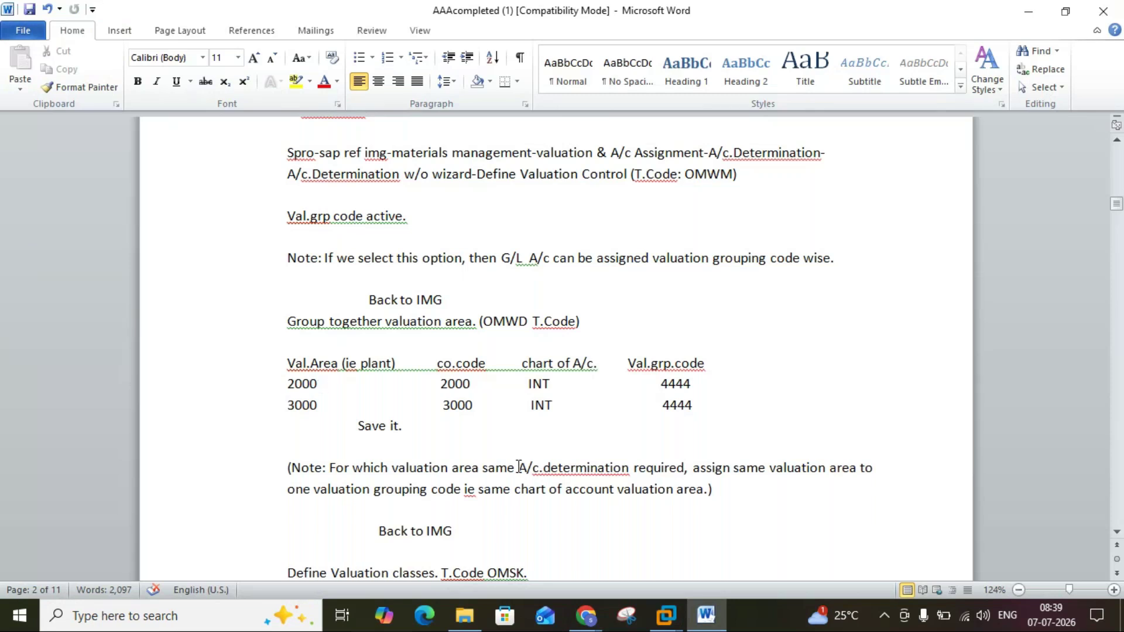
pyautogui.click(715, 621)
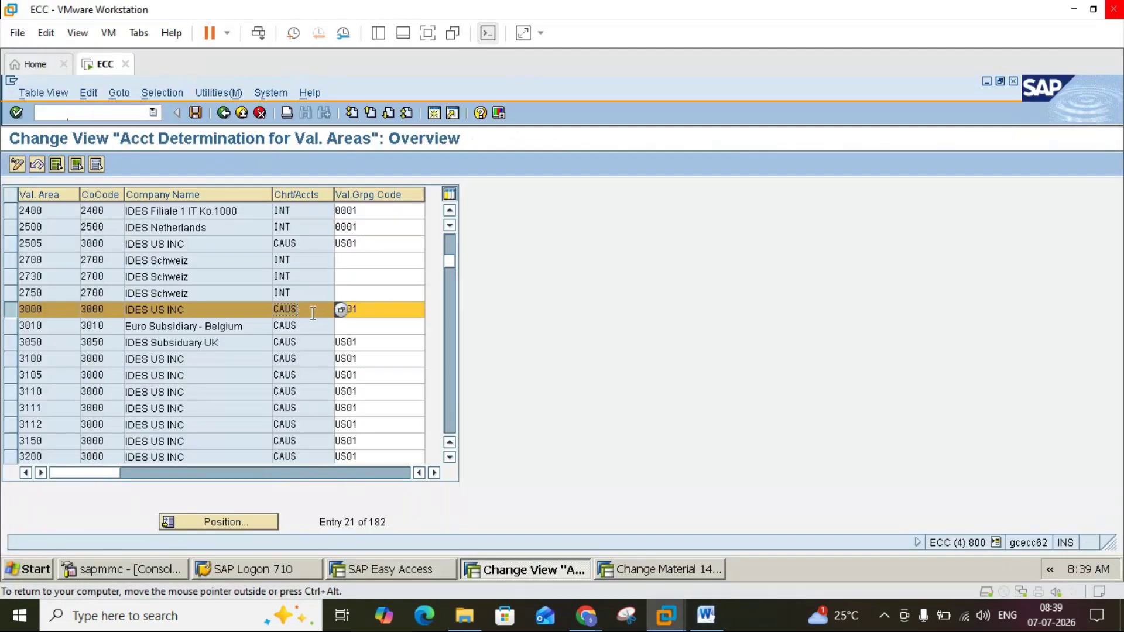
pyautogui.click(15, 309)
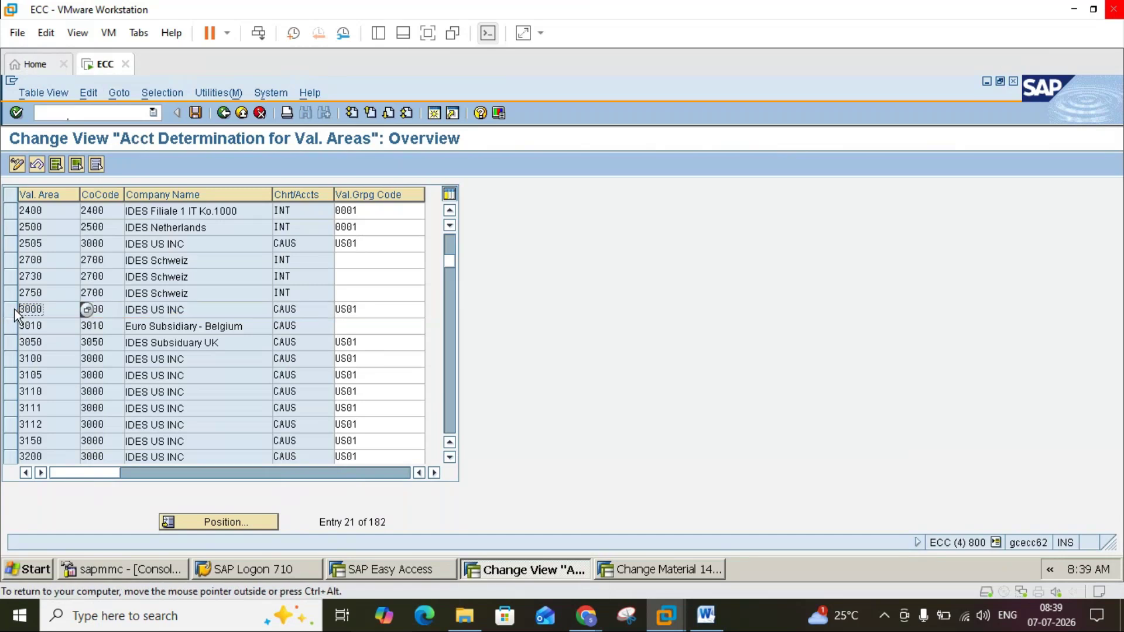
# Step: Return to valuation area 2000, select its row and examine its valuation grouping code and chart of accounts
pyautogui.click(447, 213)
pyautogui.click(448, 213)
pyautogui.click(448, 213)
pyautogui.click(448, 213)
pyautogui.click(447, 213)
pyautogui.click(448, 213)
pyautogui.click(448, 214)
pyautogui.click(448, 213)
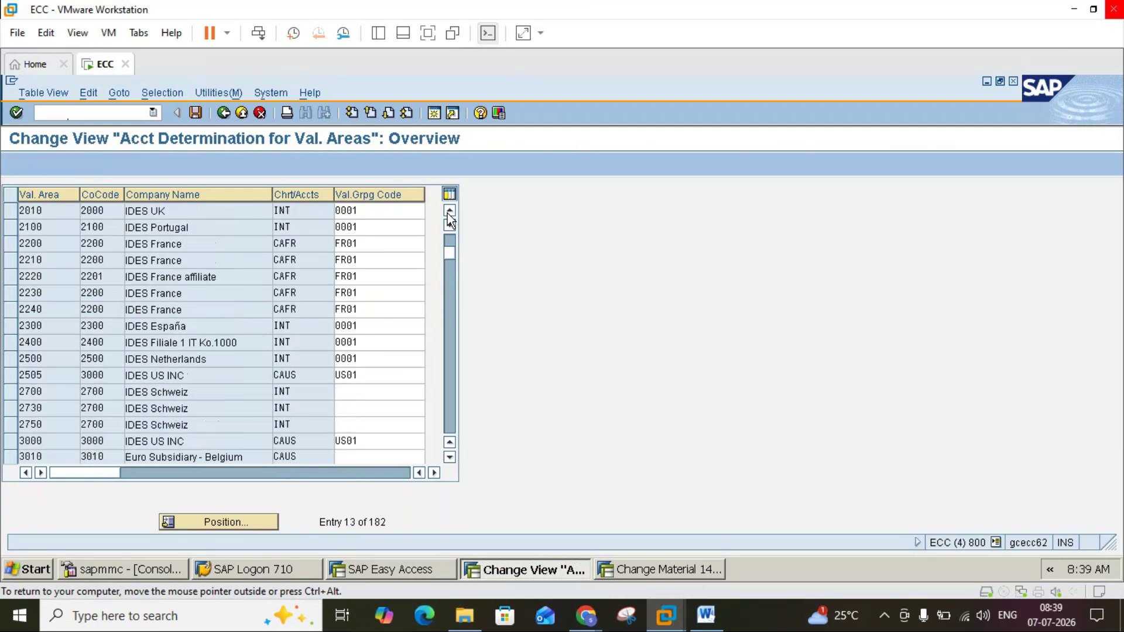
pyautogui.click(448, 213)
pyautogui.click(448, 213)
pyautogui.click(448, 213)
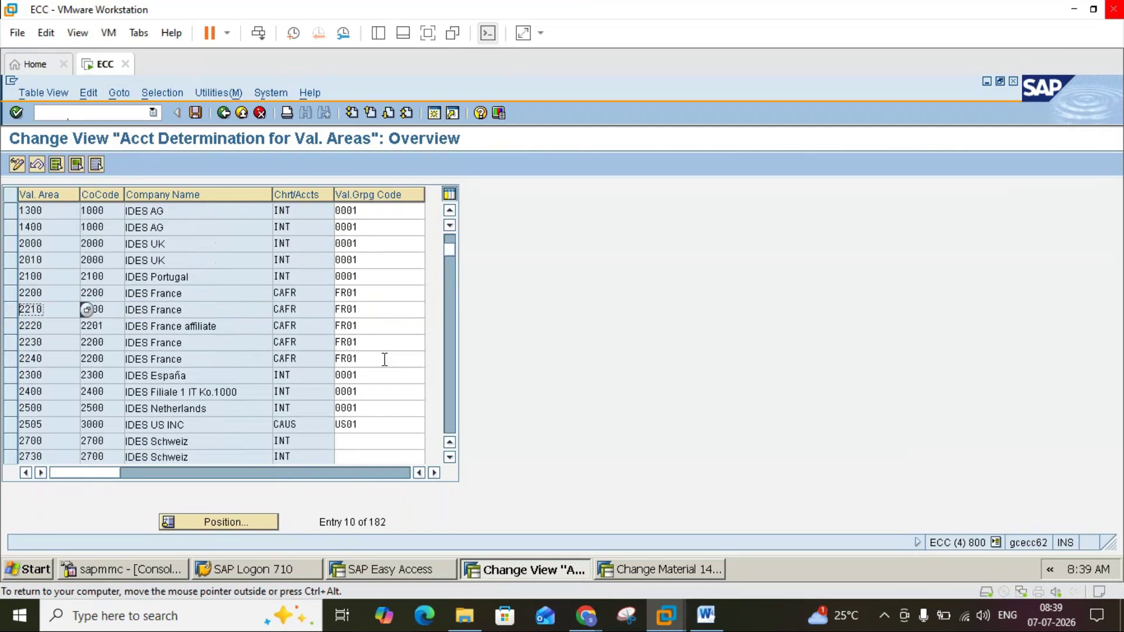
pyautogui.click(12, 244)
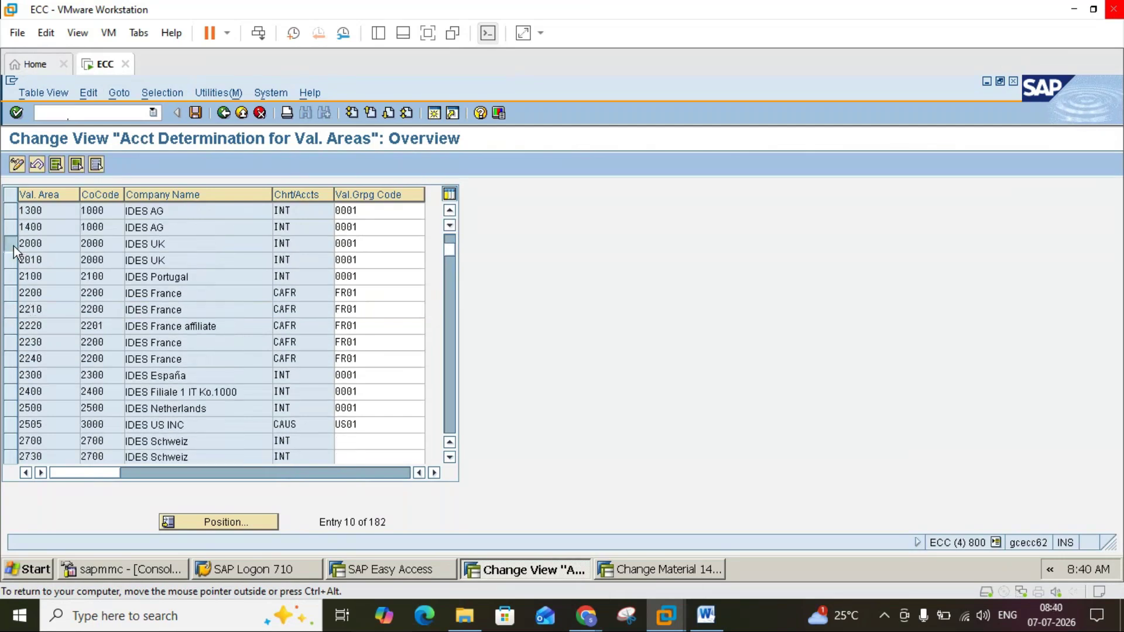
pyautogui.click(369, 242)
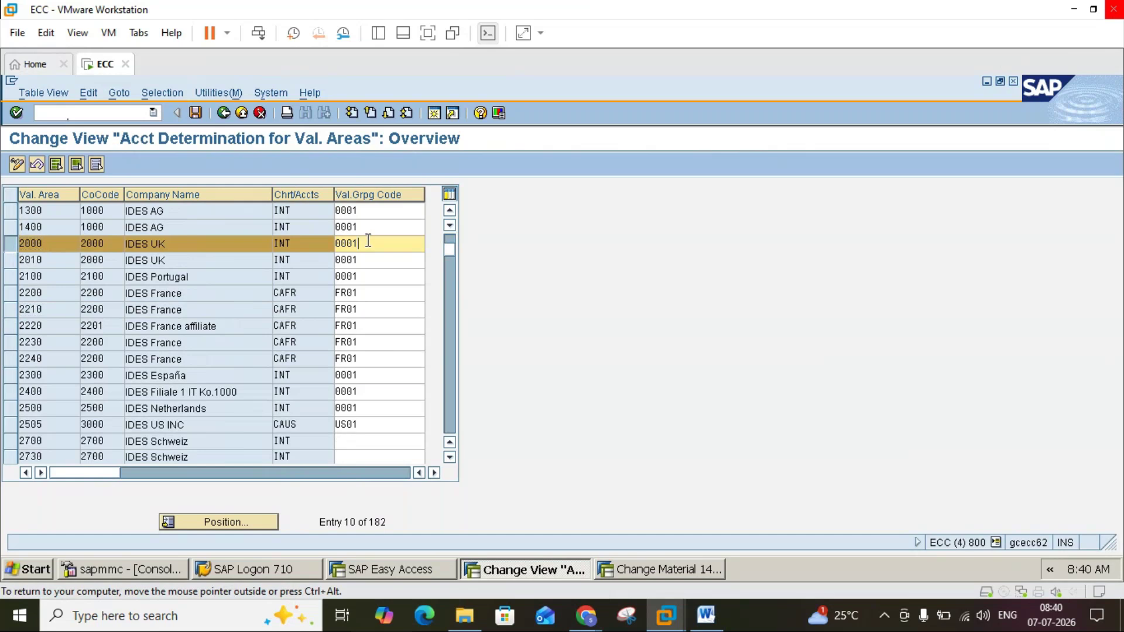
pyautogui.click(311, 198)
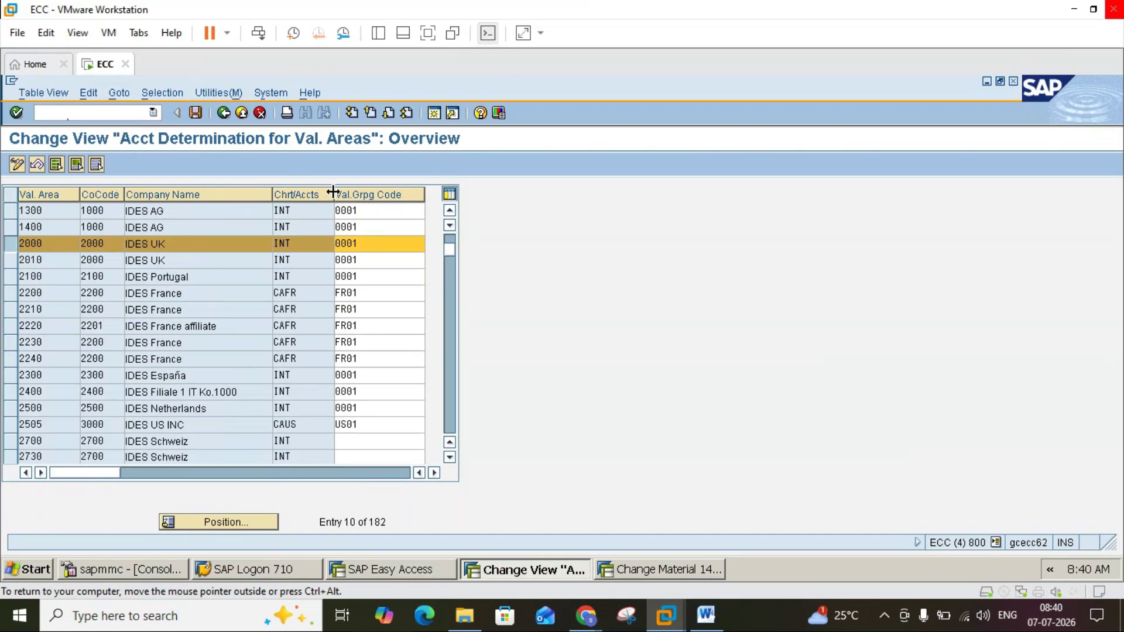
# Step: Set the valuation grouping code of valuation area 2000 to 4444 as given in the Word notes, and clear the row selection
pyautogui.doubleClick(384, 243)
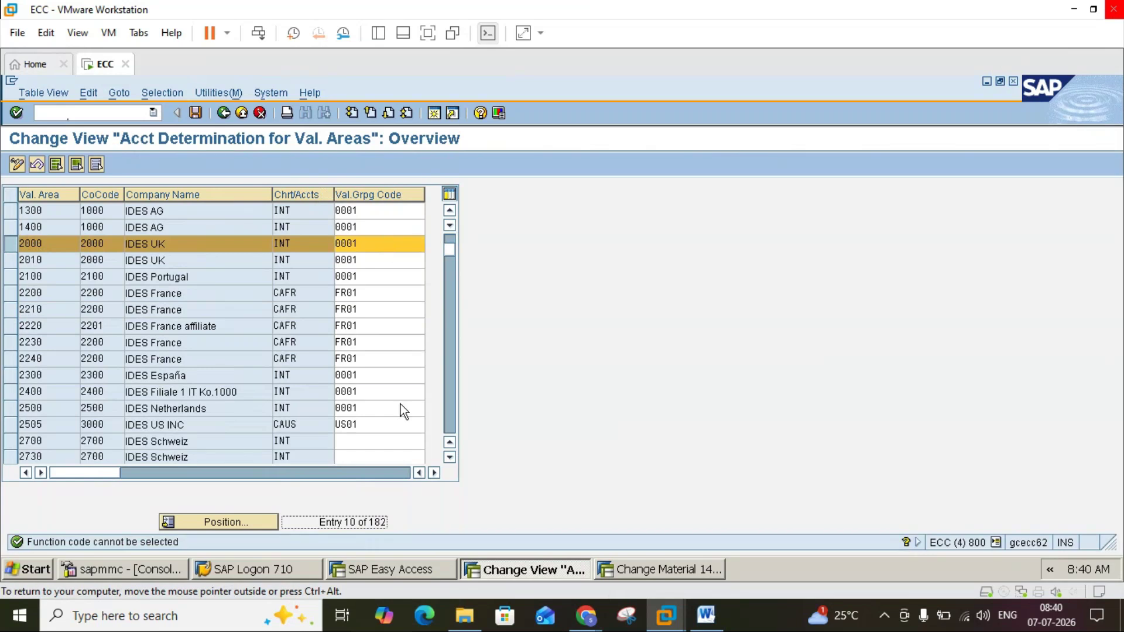
pyautogui.click(433, 473)
pyautogui.click(433, 472)
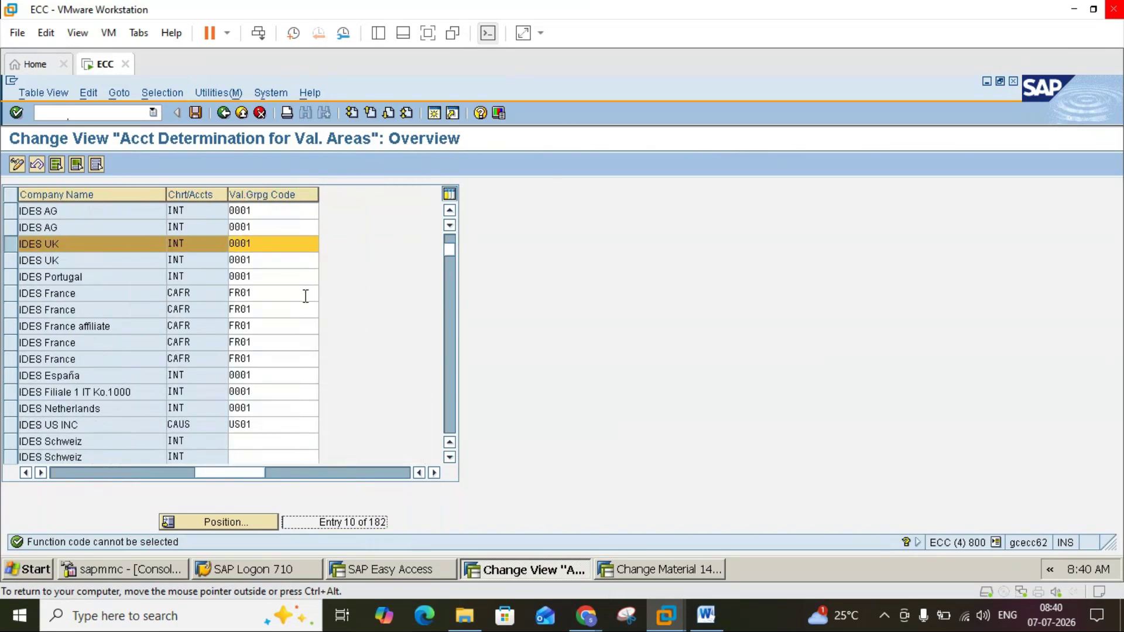
pyautogui.click(287, 243)
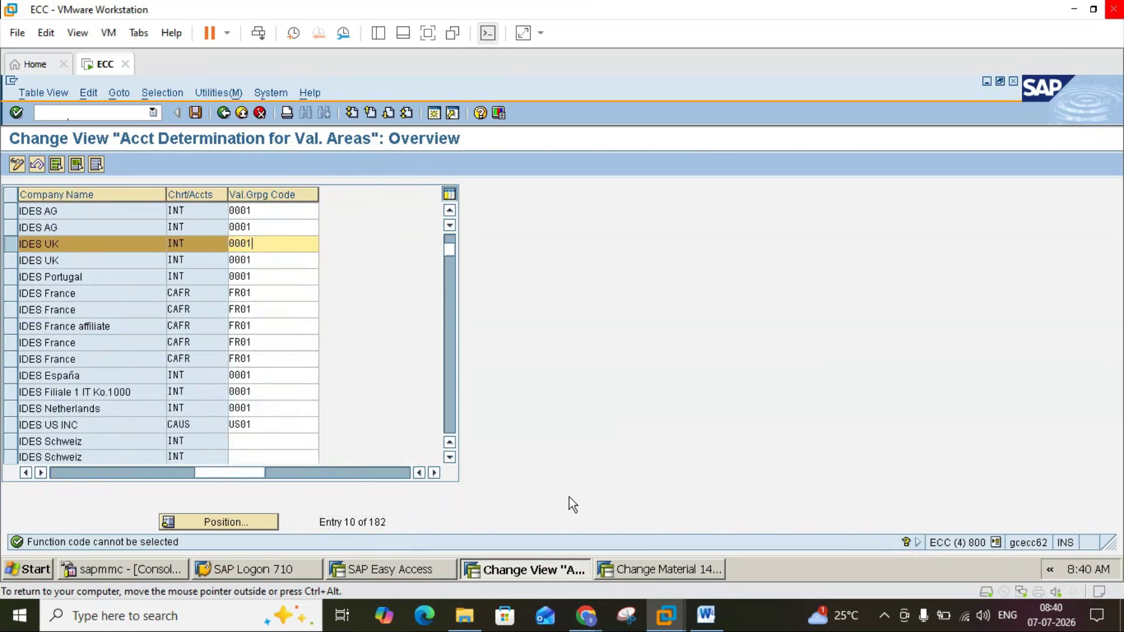
pyautogui.click(707, 615)
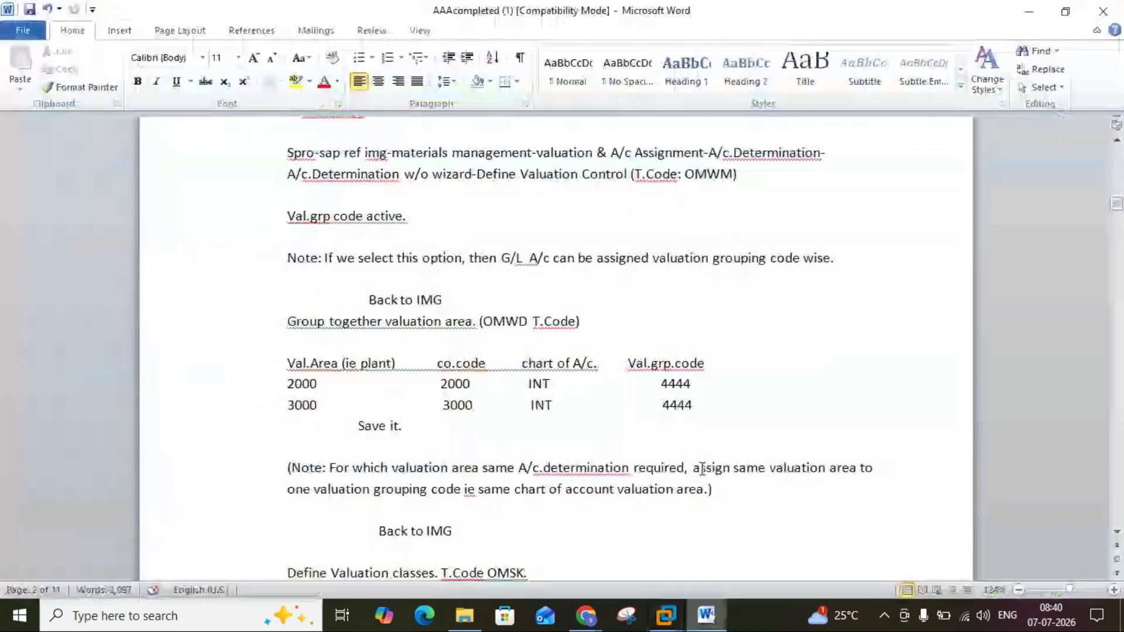
pyautogui.click(706, 615)
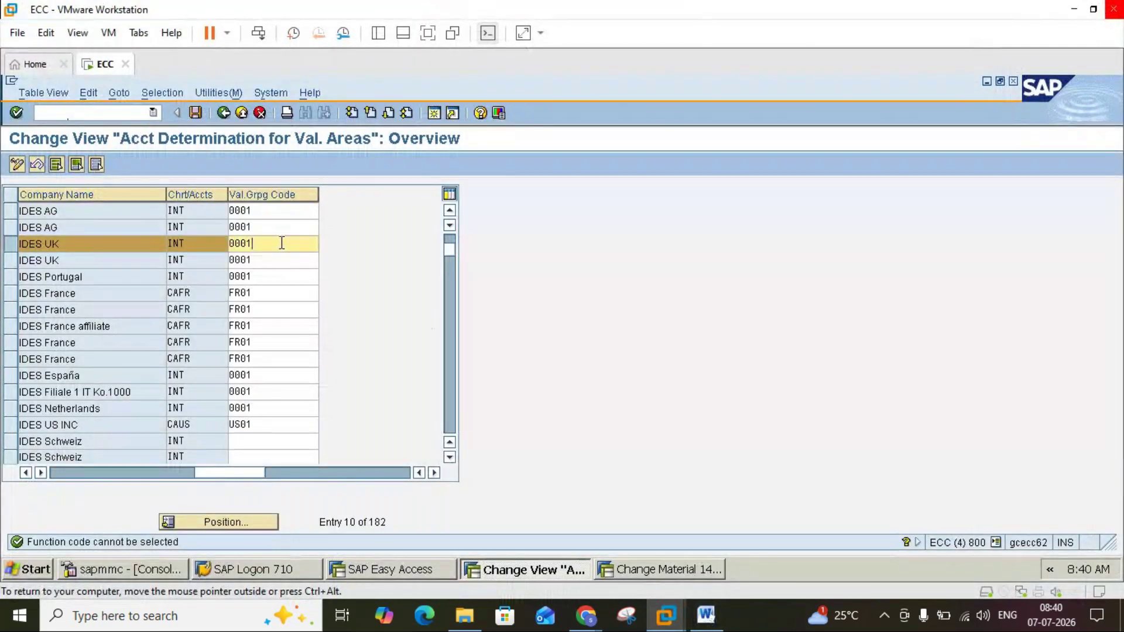
pyautogui.press('BackSpace')
pyautogui.press('BackSpace')
pyautogui.press('BackSpace')
pyautogui.press('BackSpace')
pyautogui.write('4444')
pyautogui.press('Return')
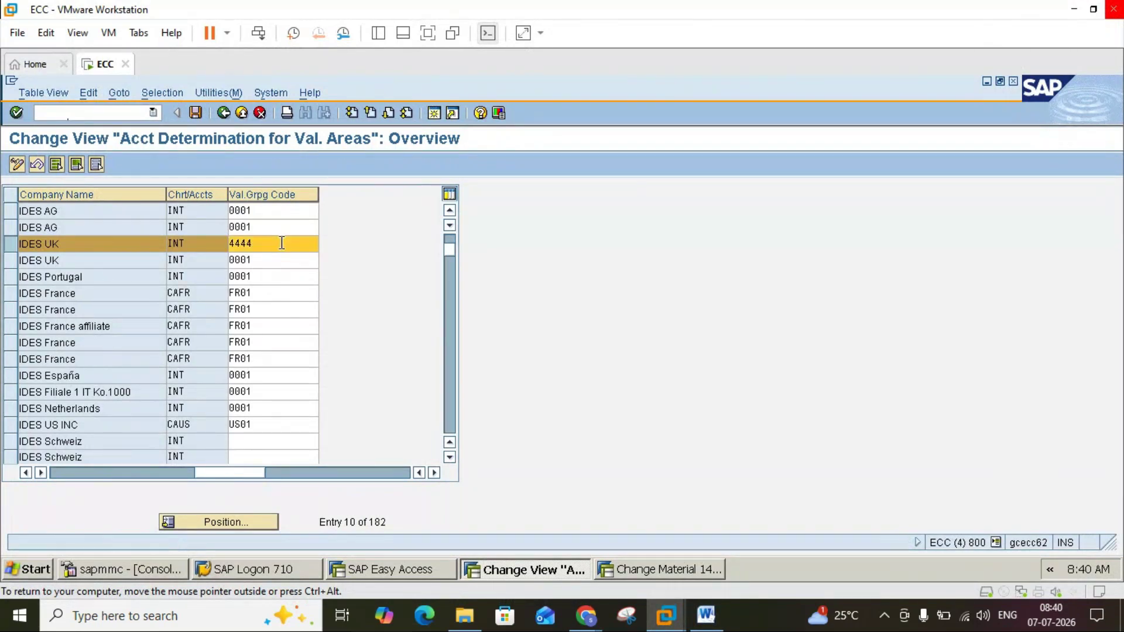
pyautogui.click(13, 252)
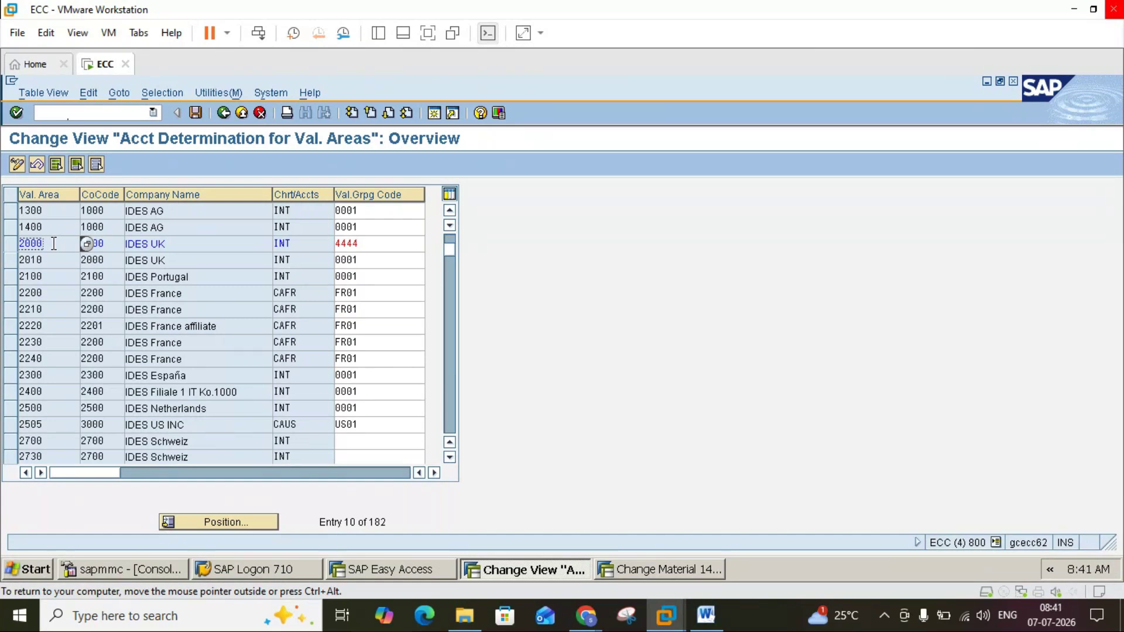
# Step: Browse the valuation area overview to its last entries, looking over the company codes, charts of accounts and grouping codes
pyautogui.click(451, 405)
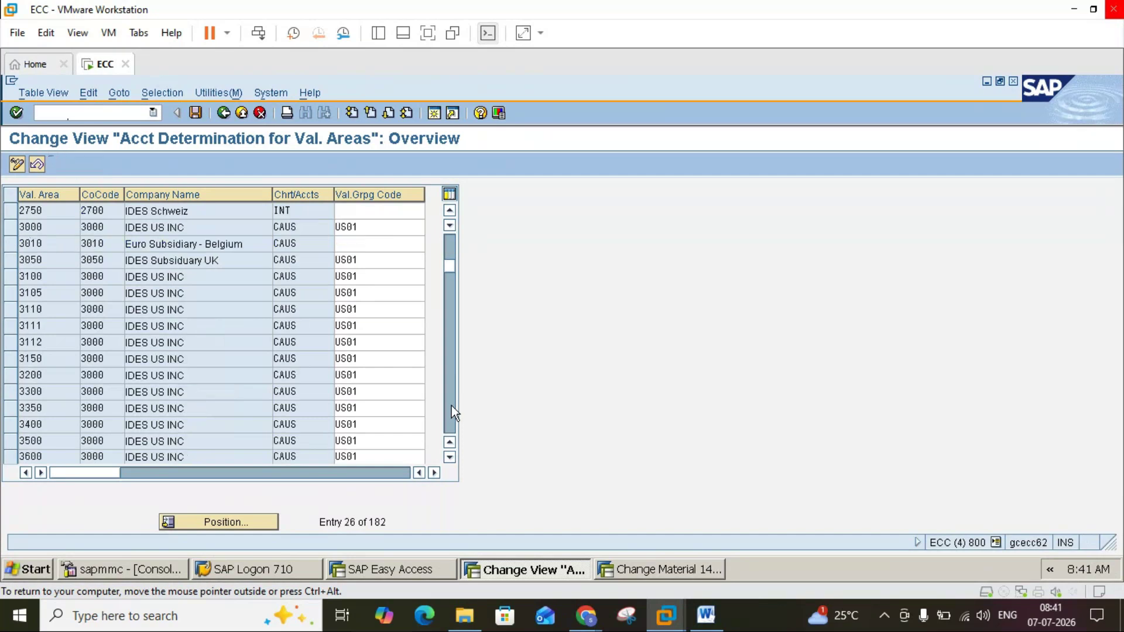
pyautogui.click(451, 406)
pyautogui.click(451, 405)
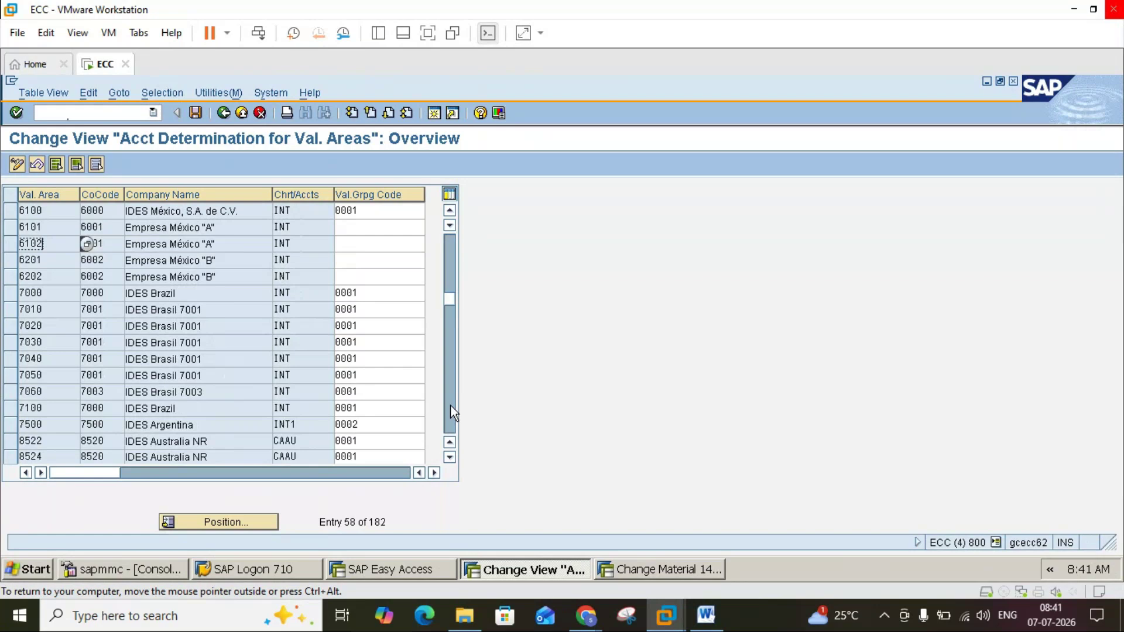
pyautogui.click(451, 405)
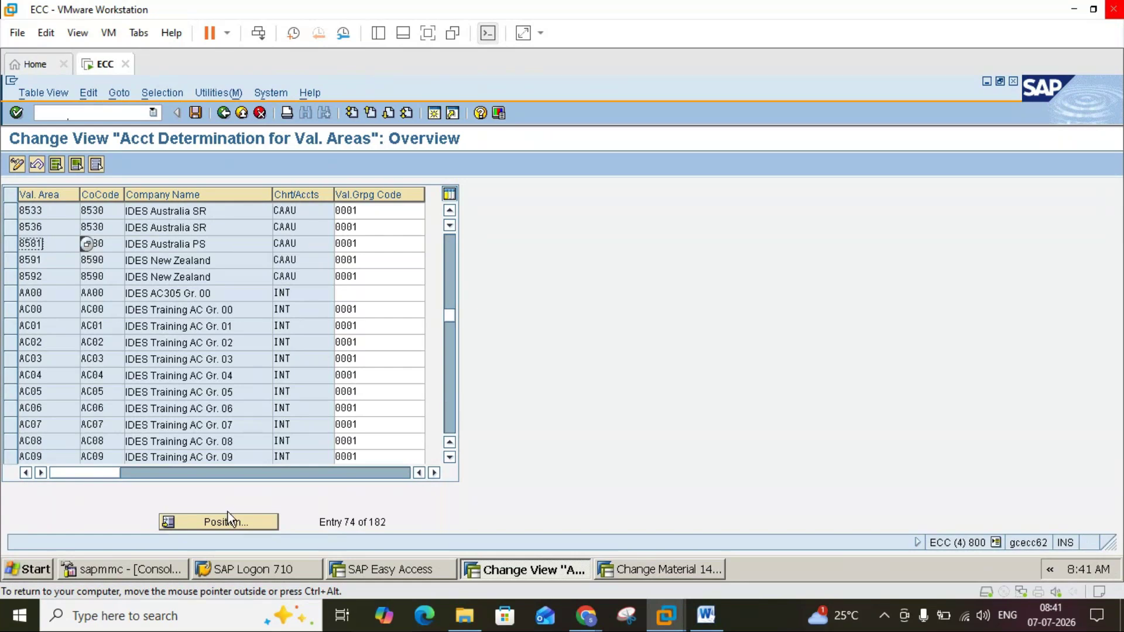
pyautogui.click(451, 395)
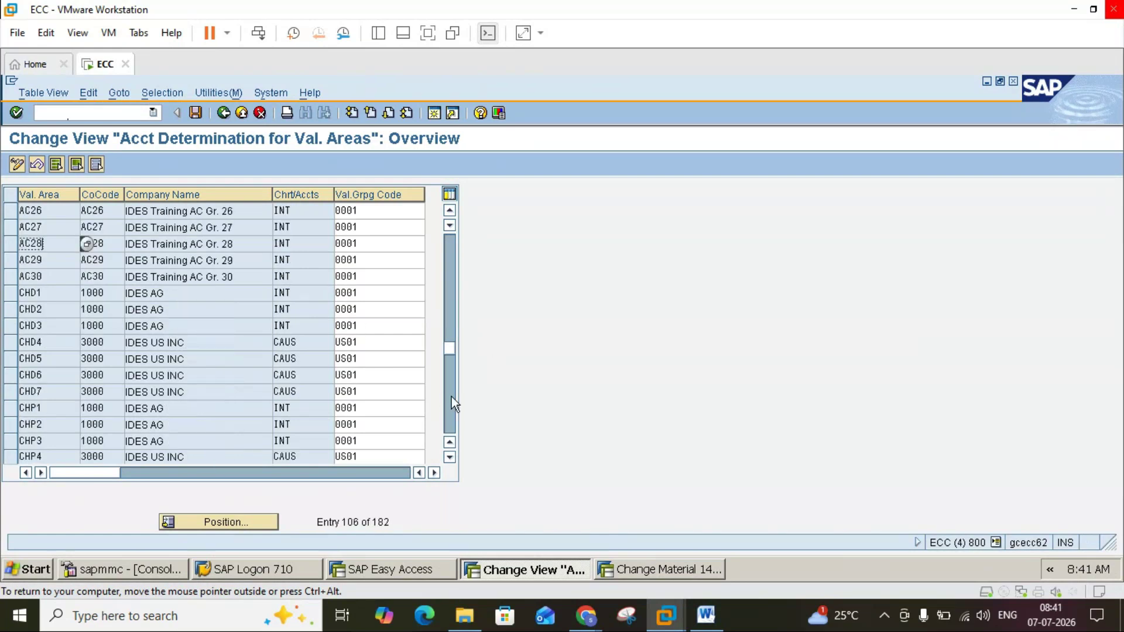
pyautogui.click(451, 396)
pyautogui.click(450, 412)
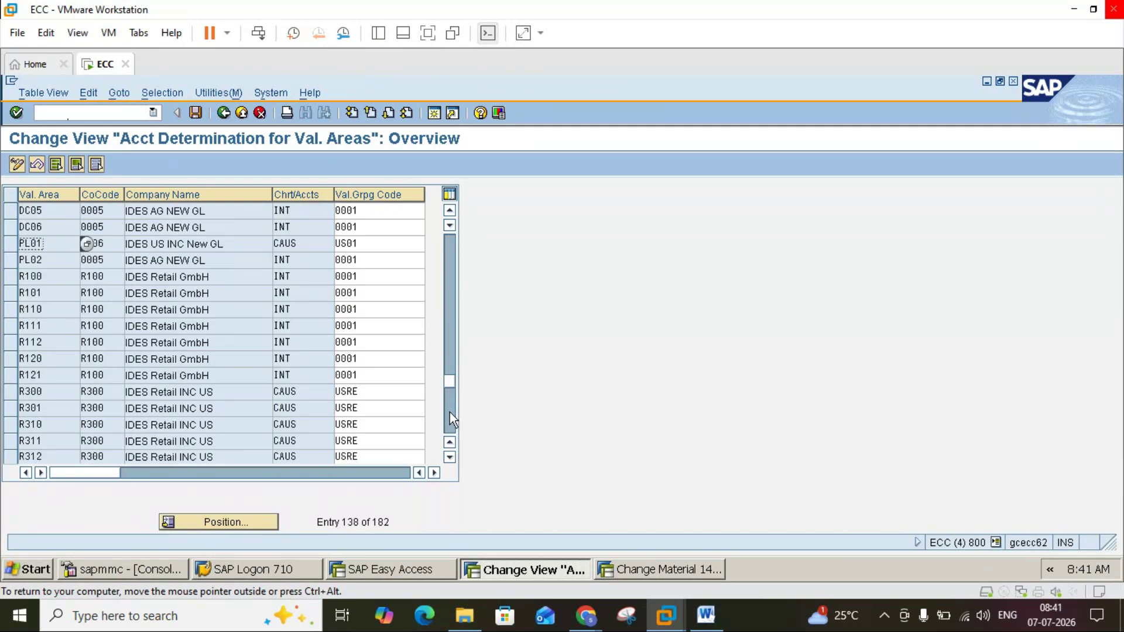
pyautogui.click(449, 412)
pyautogui.click(449, 412)
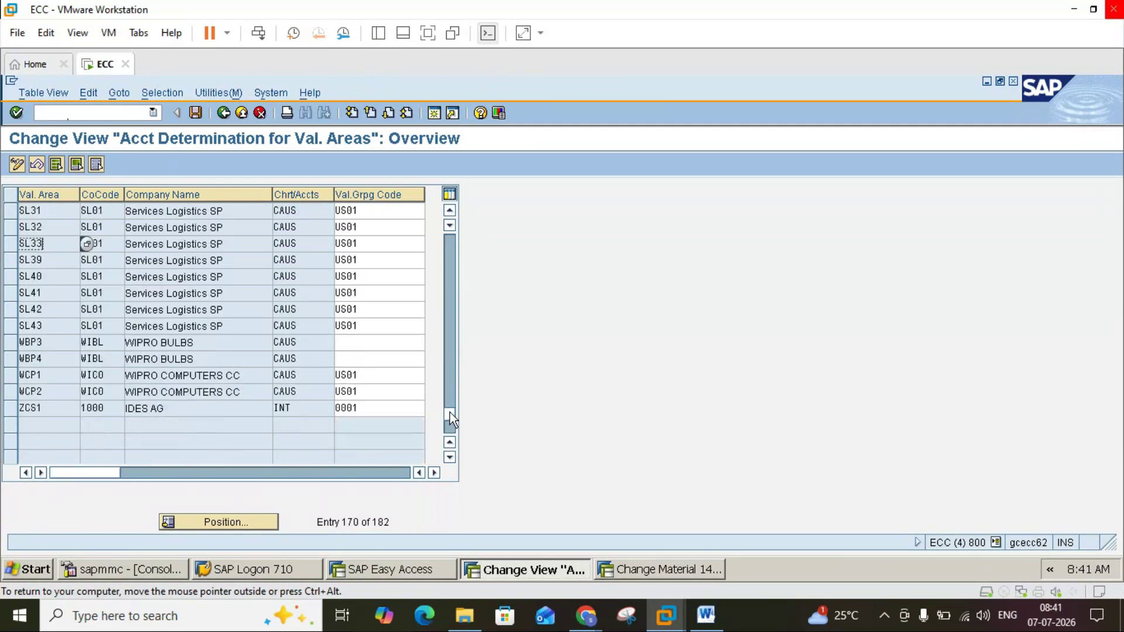
# Step: Mark the Wipro valuation areas WBP3, WBP4, WCP1 and WCP2 to examine their company codes and chart of accounts, and clear the marks
pyautogui.click(11, 344)
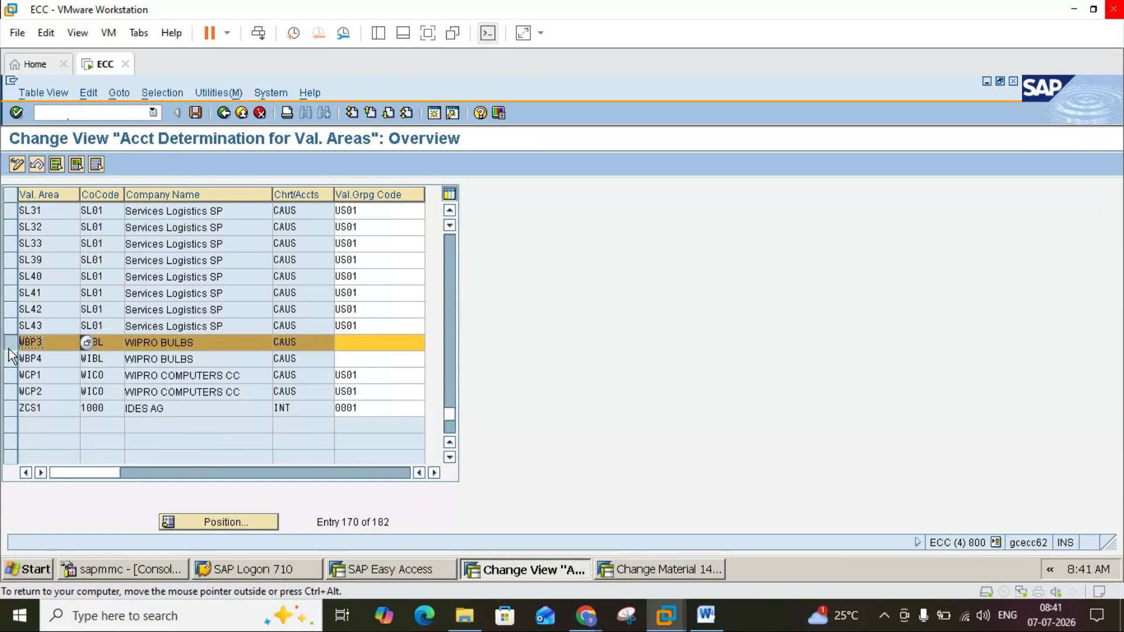
pyautogui.click(11, 358)
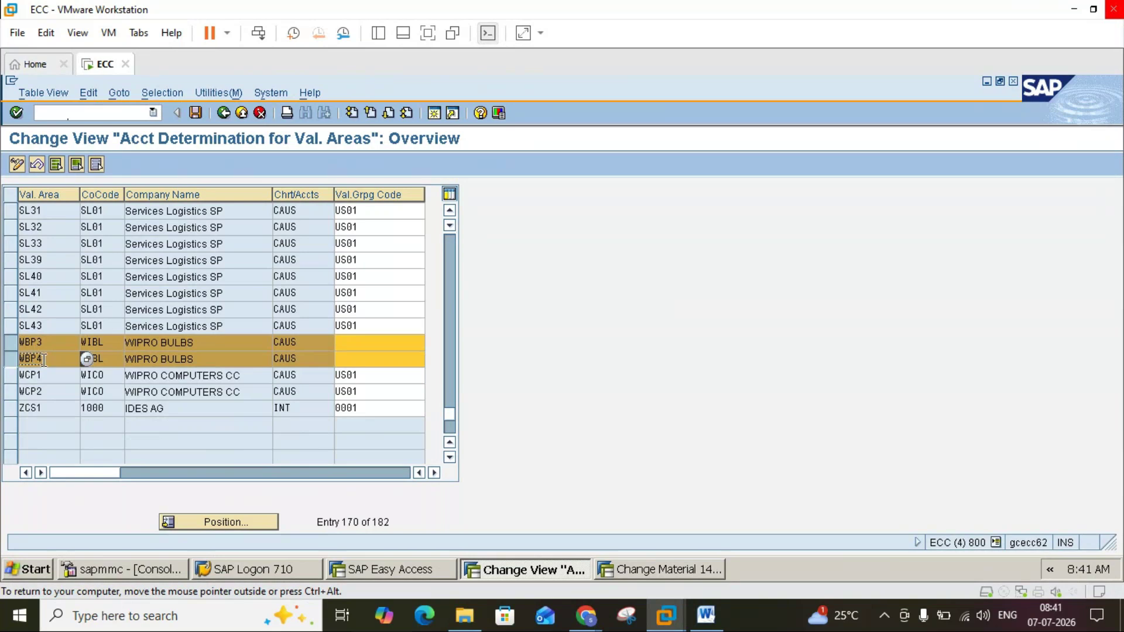
pyautogui.click(11, 375)
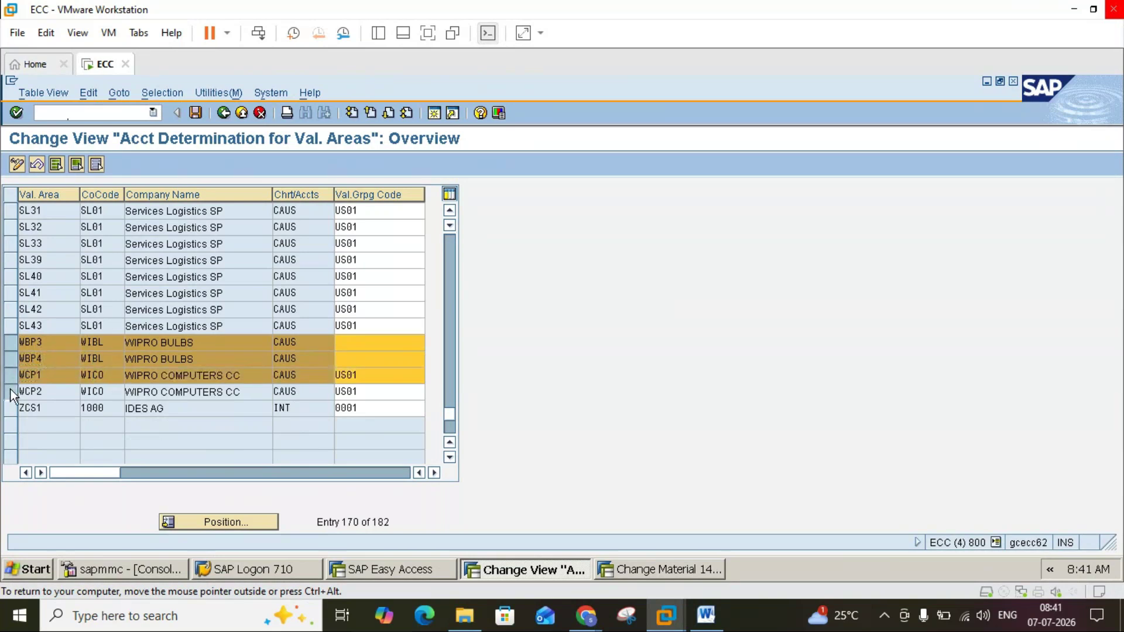
pyautogui.click(10, 391)
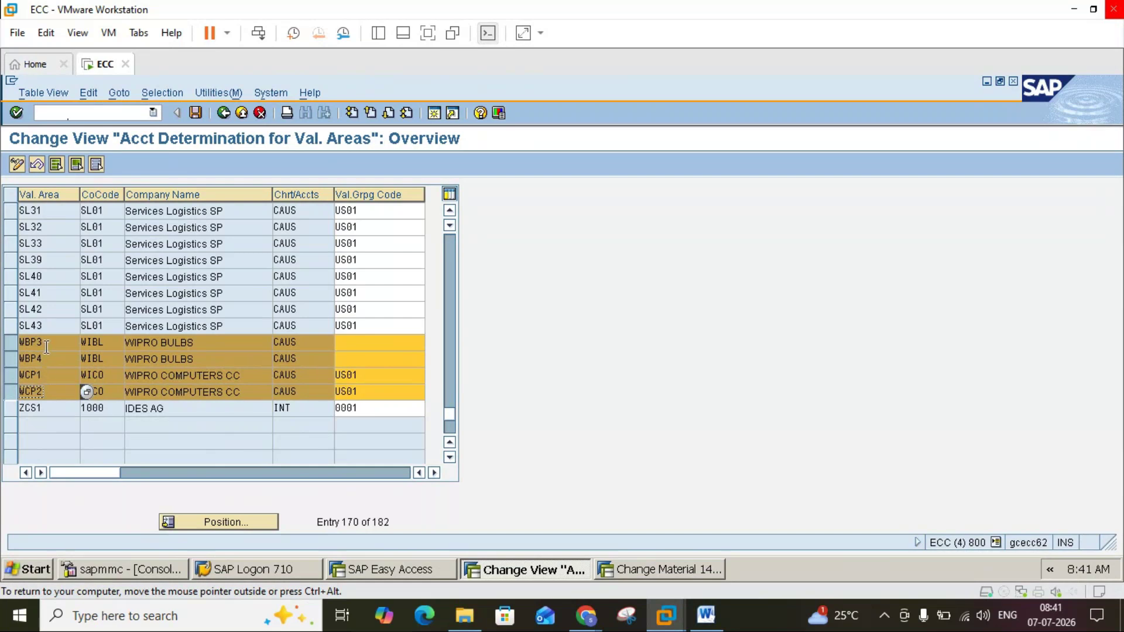
pyautogui.click(14, 342)
pyautogui.click(14, 358)
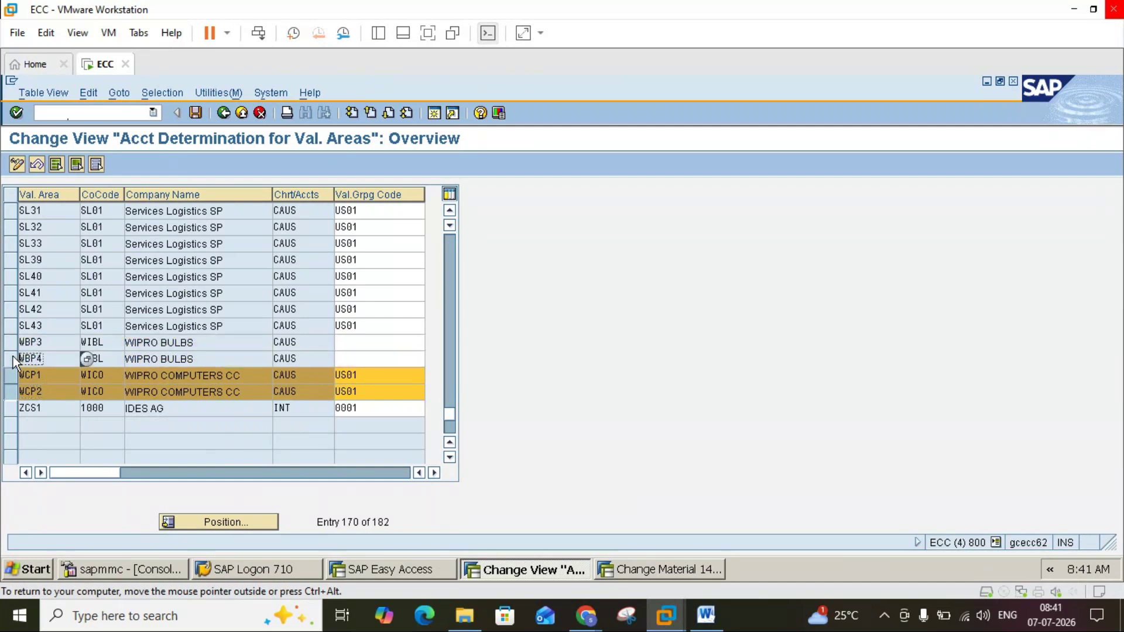
pyautogui.click(13, 376)
pyautogui.click(13, 391)
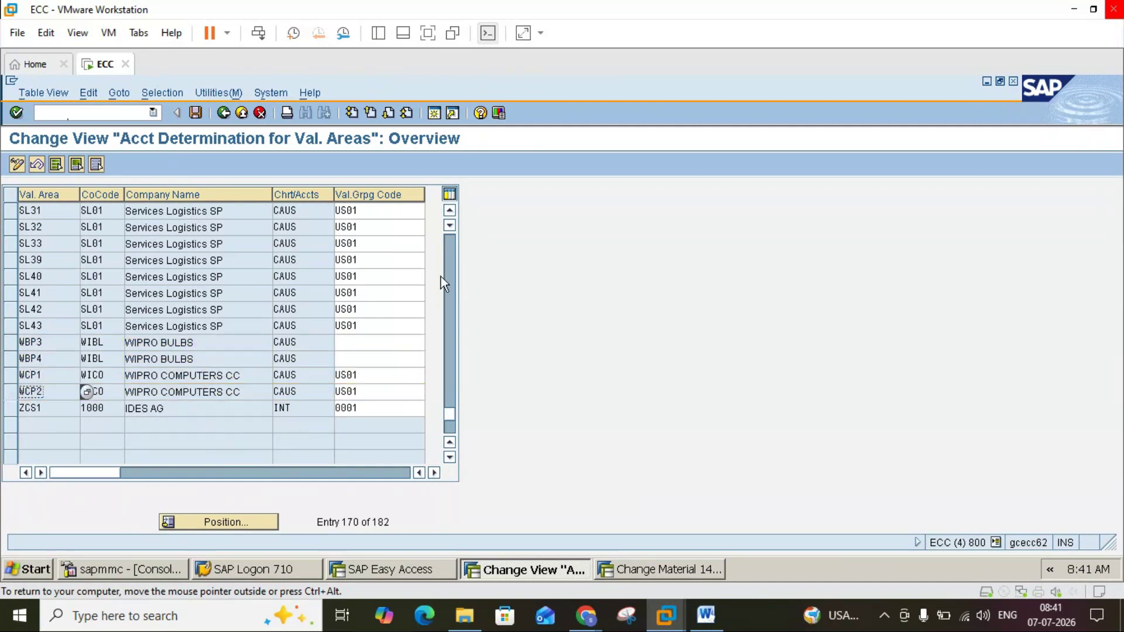
# Step: Return to valuation area 2000, check its new grouping code and save the account determination assignments
pyautogui.scroll(6, 450, 252)
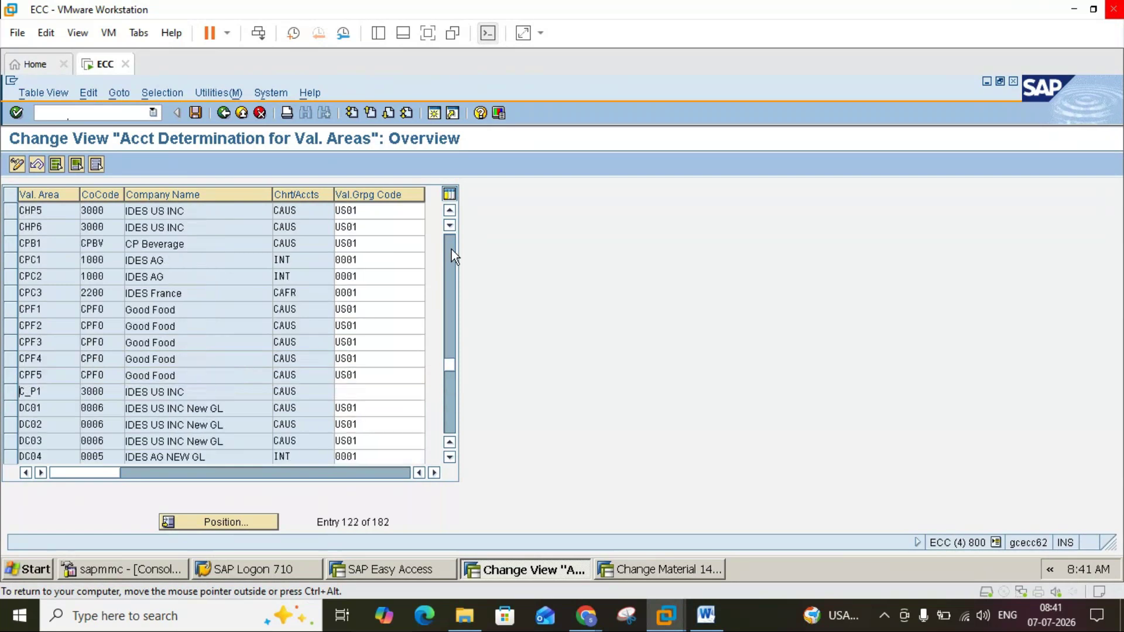
pyautogui.scroll(4, 452, 249)
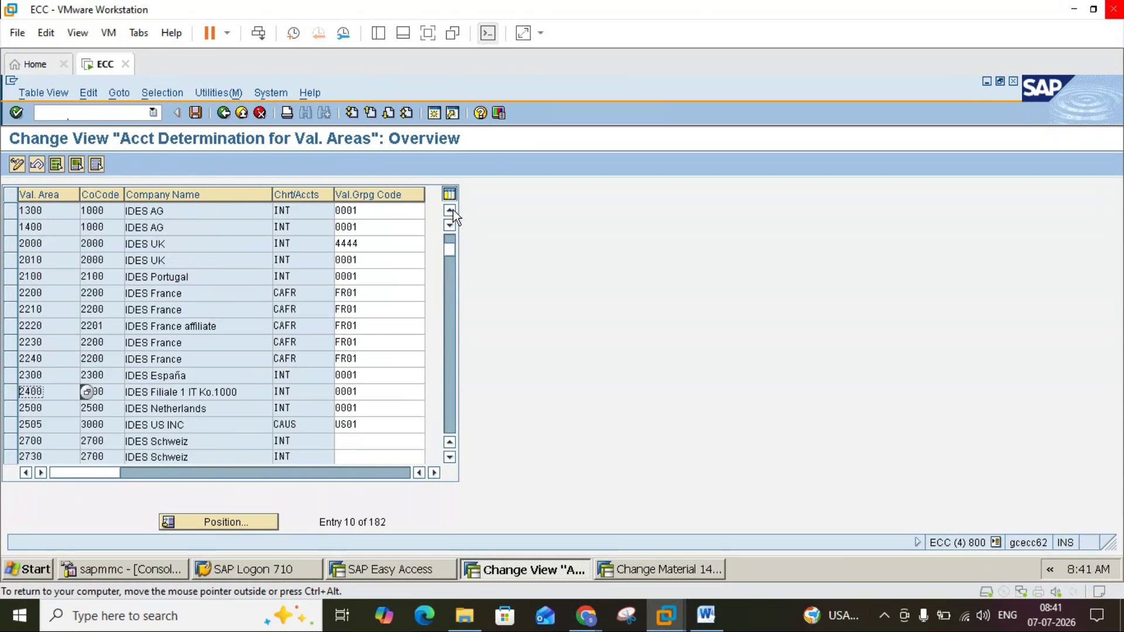
pyautogui.click(368, 241)
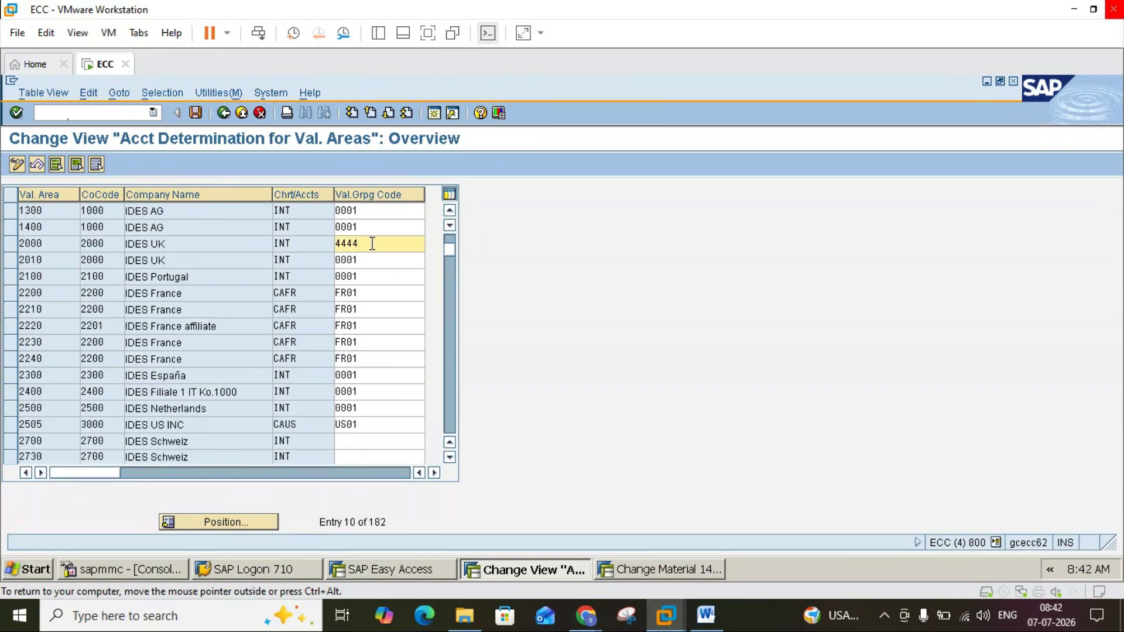
pyautogui.click(195, 113)
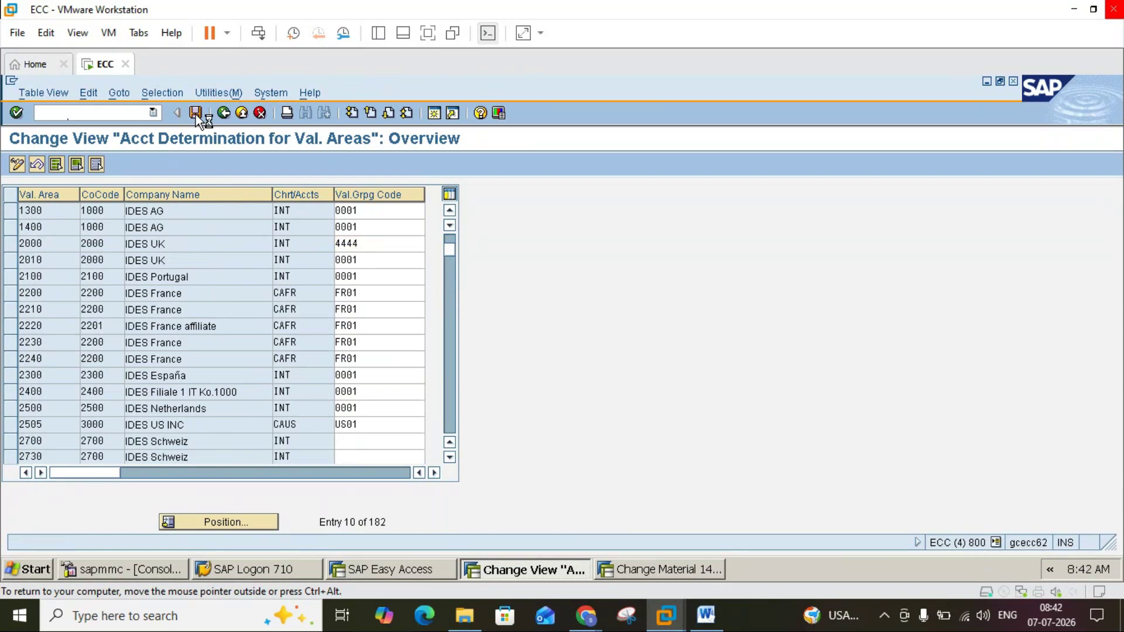
# Step: Confirm the customizing request for the valuation area assignments and read the Word notes on defining valuation classes (OMSK)
pyautogui.click(43, 329)
pyautogui.click(706, 614)
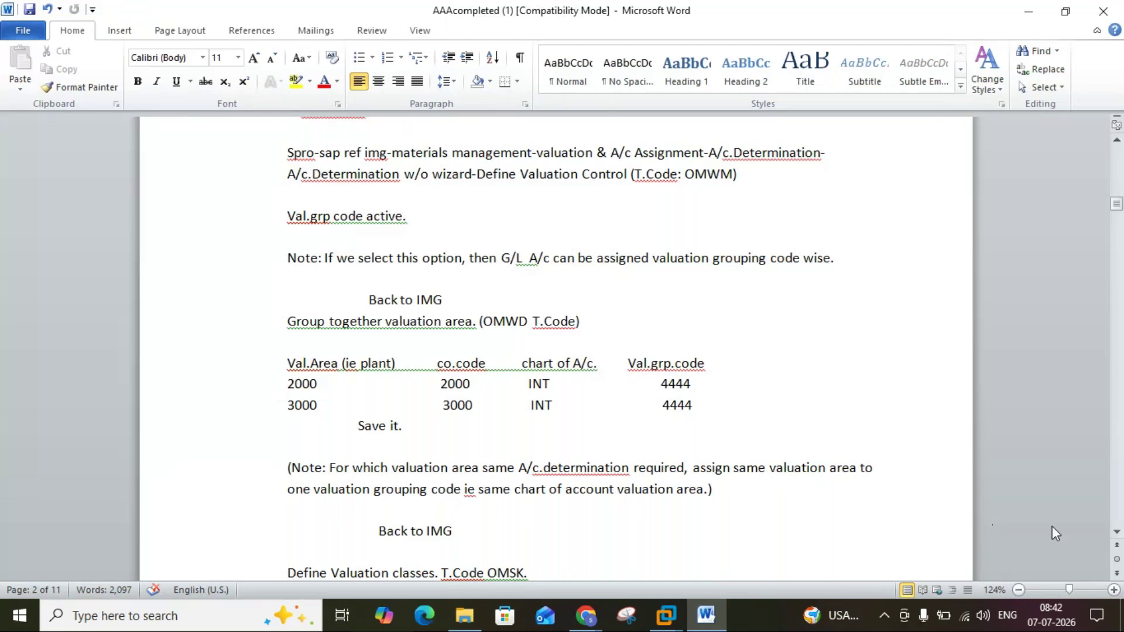
pyautogui.click(1116, 533)
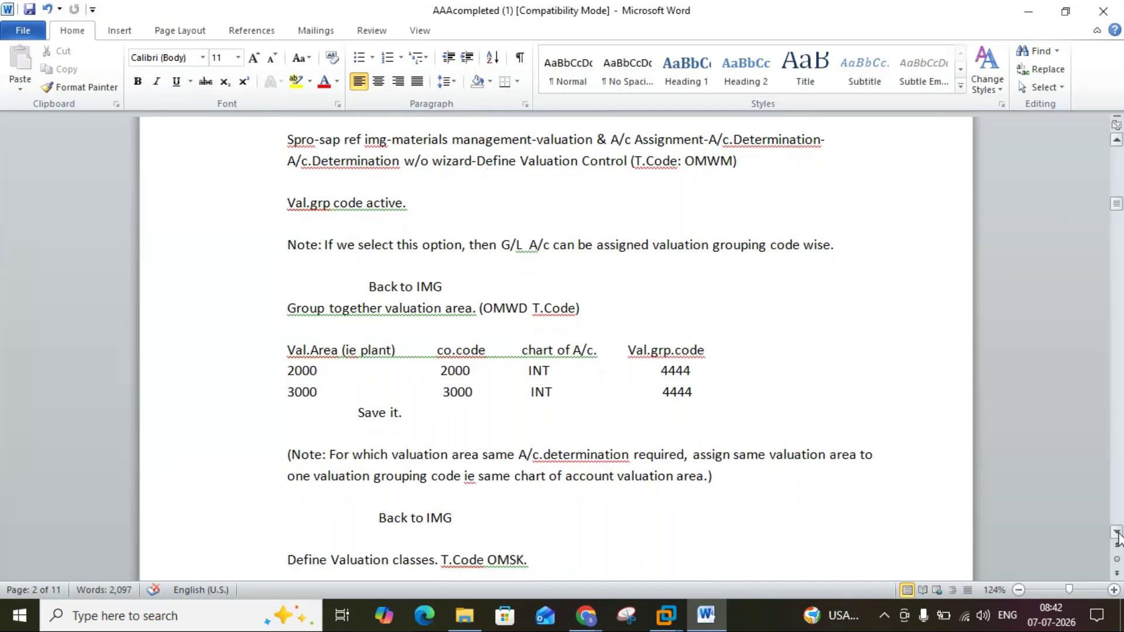
pyautogui.moveTo(1115, 533); pyautogui.dragTo(1115, 533)
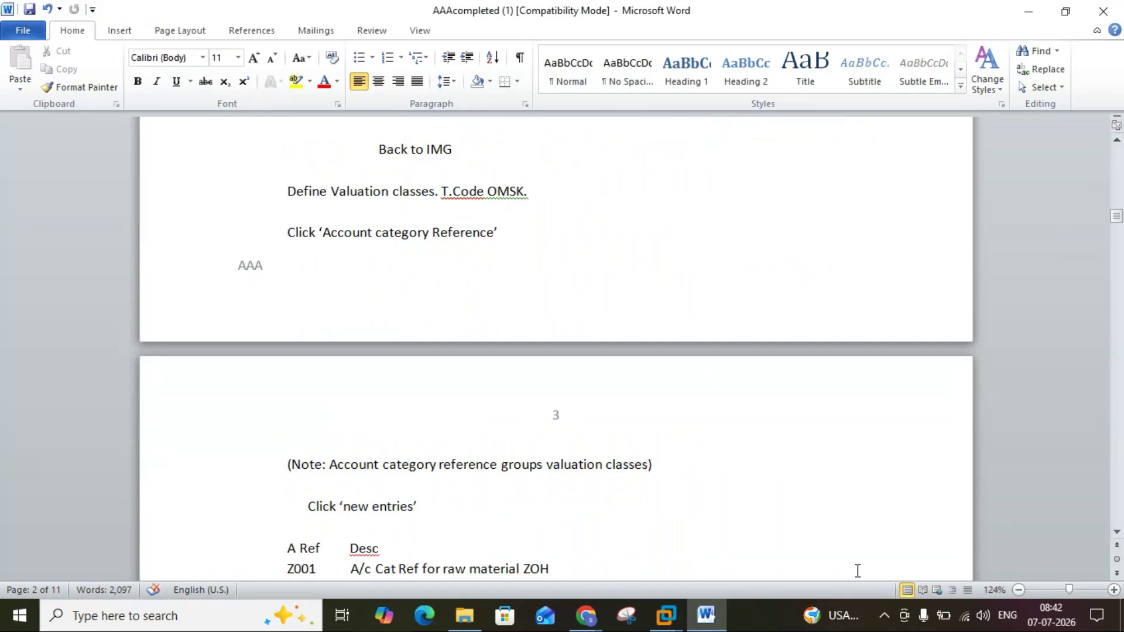
pyautogui.click(702, 625)
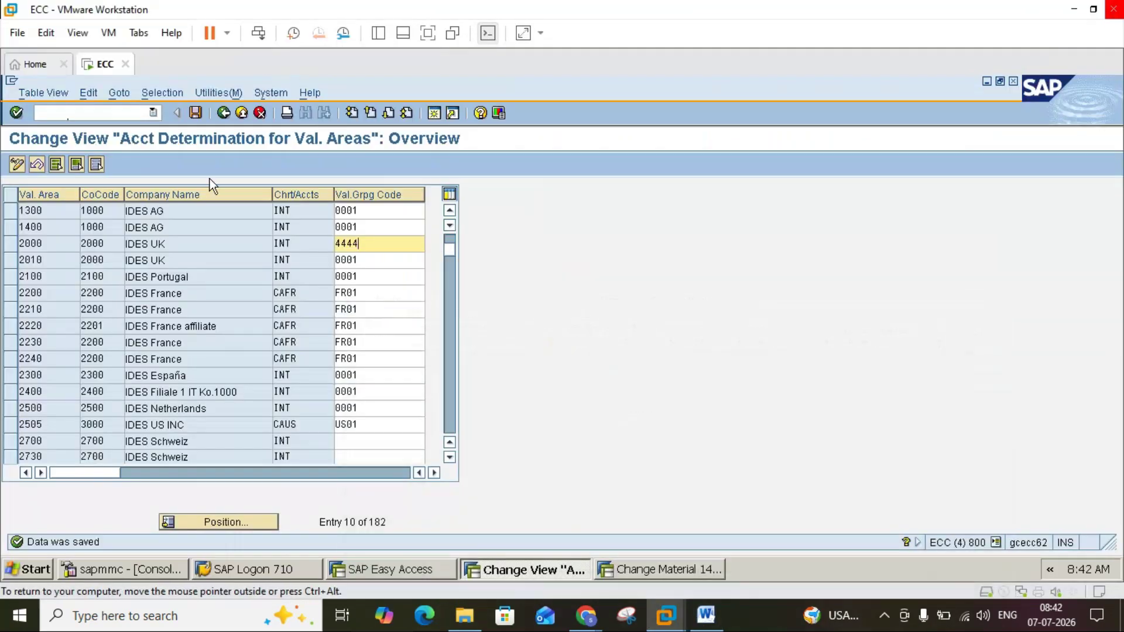
# Step: Return to the IMG, run Define Valuation Classes and open the Account Category Reference overview as given in the Word notes
pyautogui.click(223, 116)
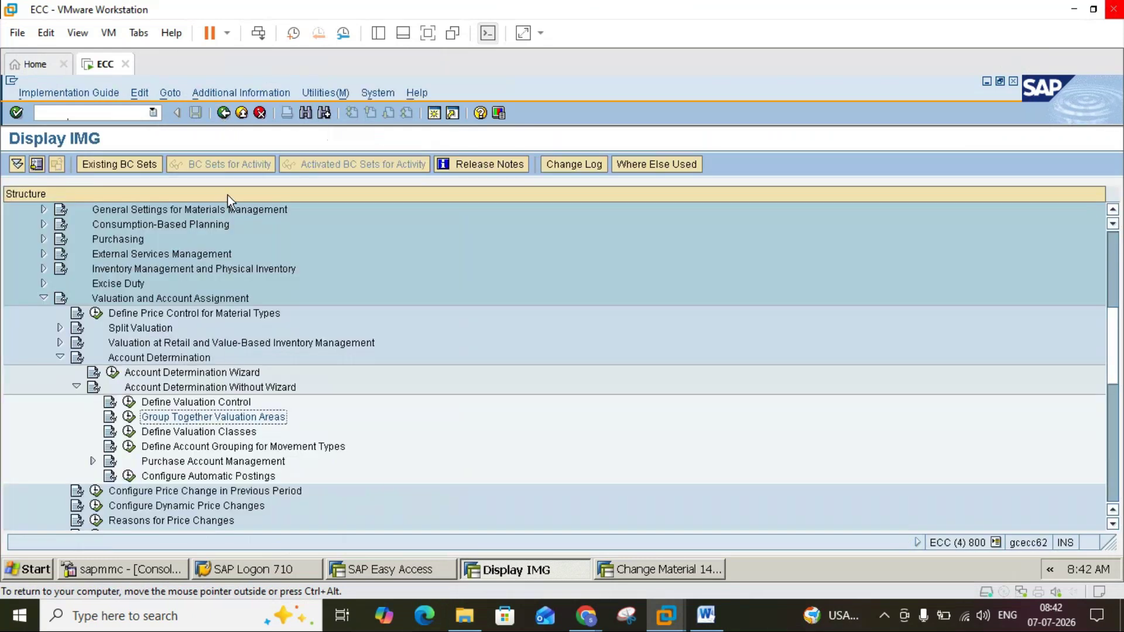
pyautogui.click(129, 433)
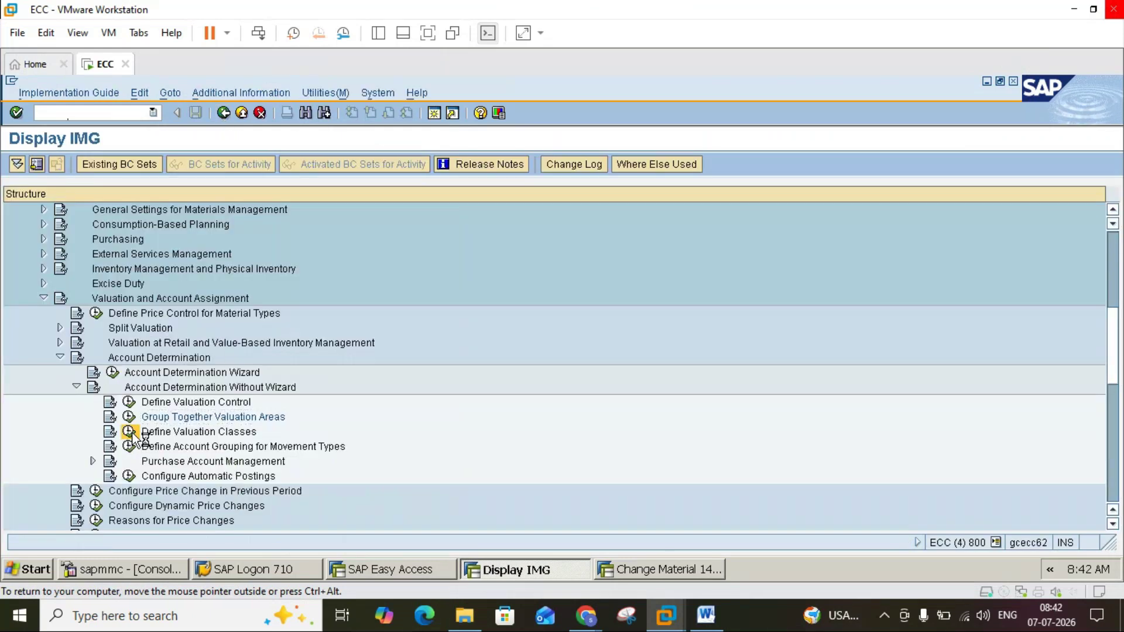
pyautogui.click(706, 614)
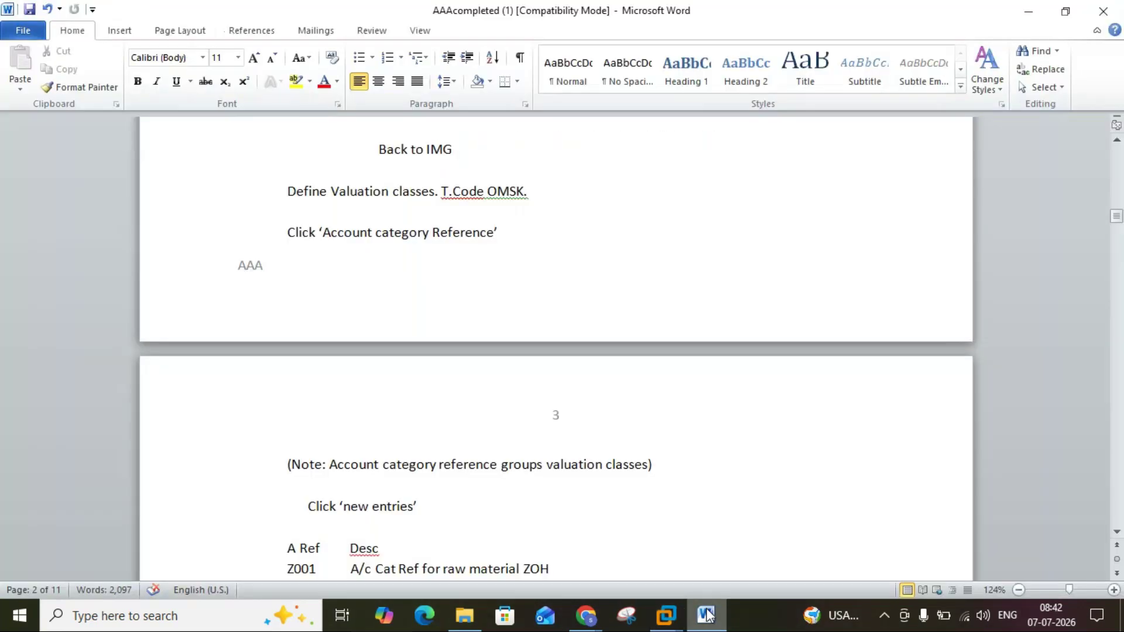
pyautogui.click(707, 615)
pyautogui.click(147, 232)
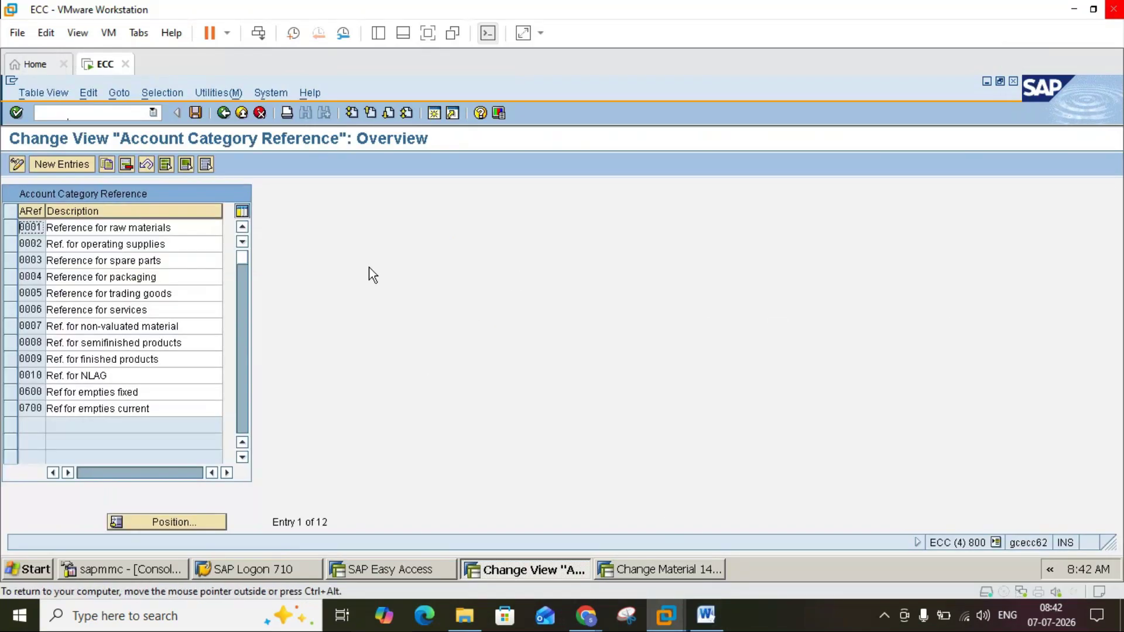
# Step: Look up the account category reference in the Word notes and start a new entry with ARef Z001
pyautogui.click(707, 615)
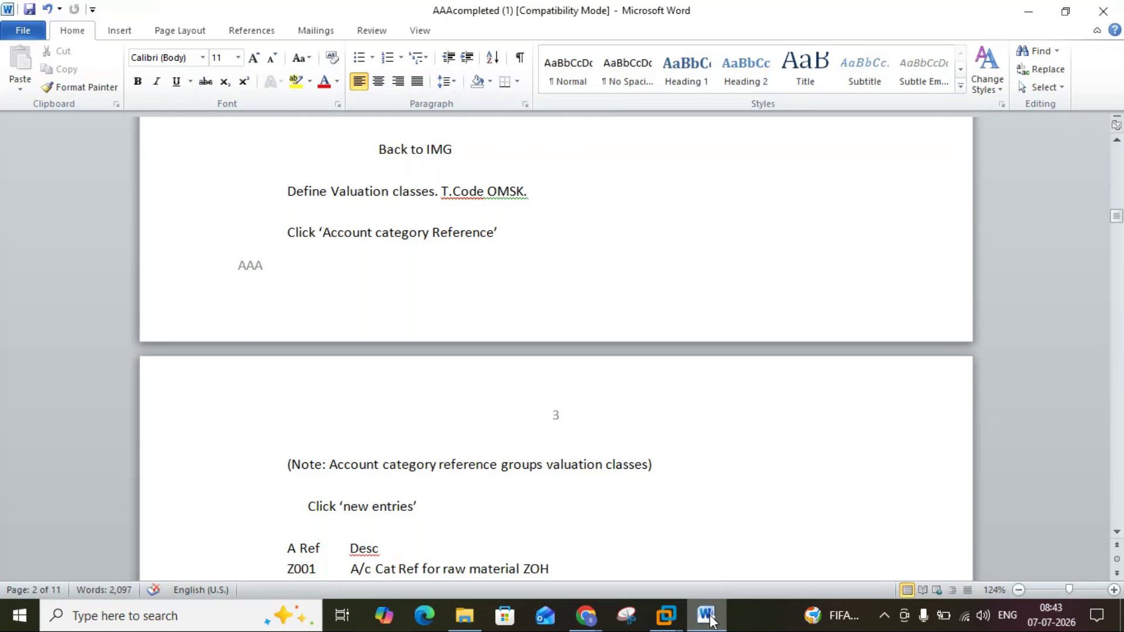
pyautogui.click(1117, 534)
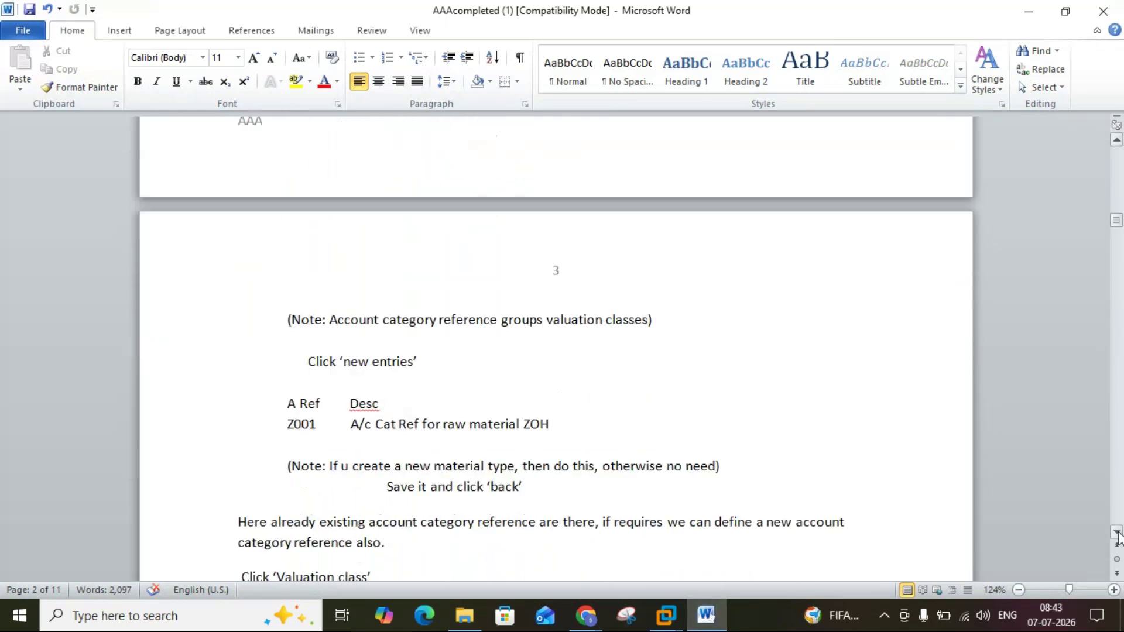
pyautogui.moveTo(1117, 534); pyautogui.dragTo(1117, 534)
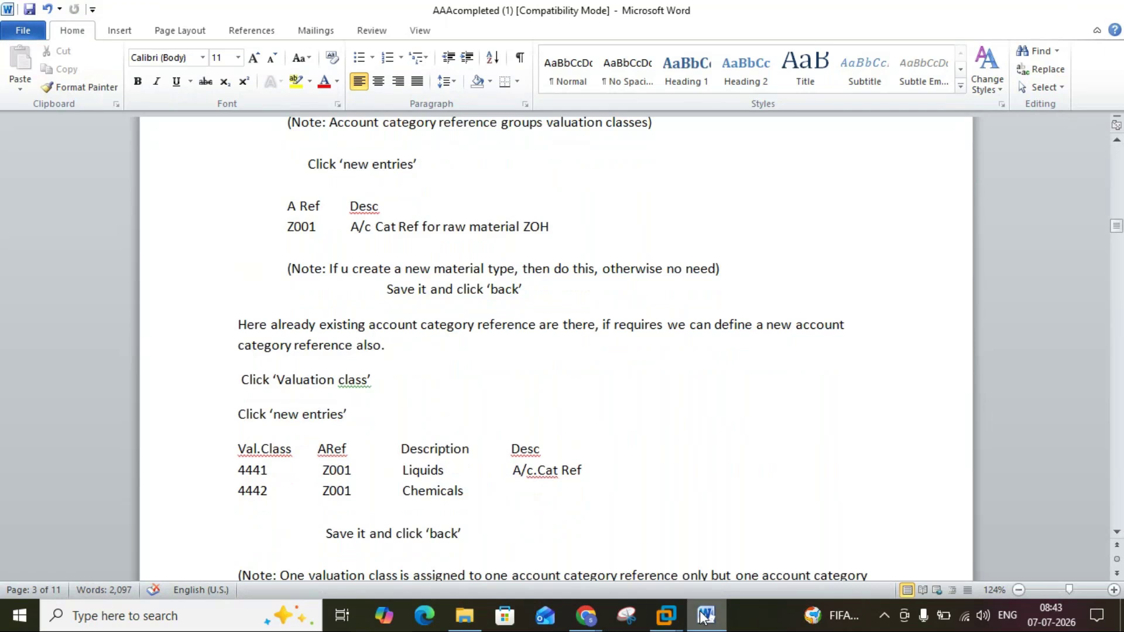
pyautogui.click(705, 615)
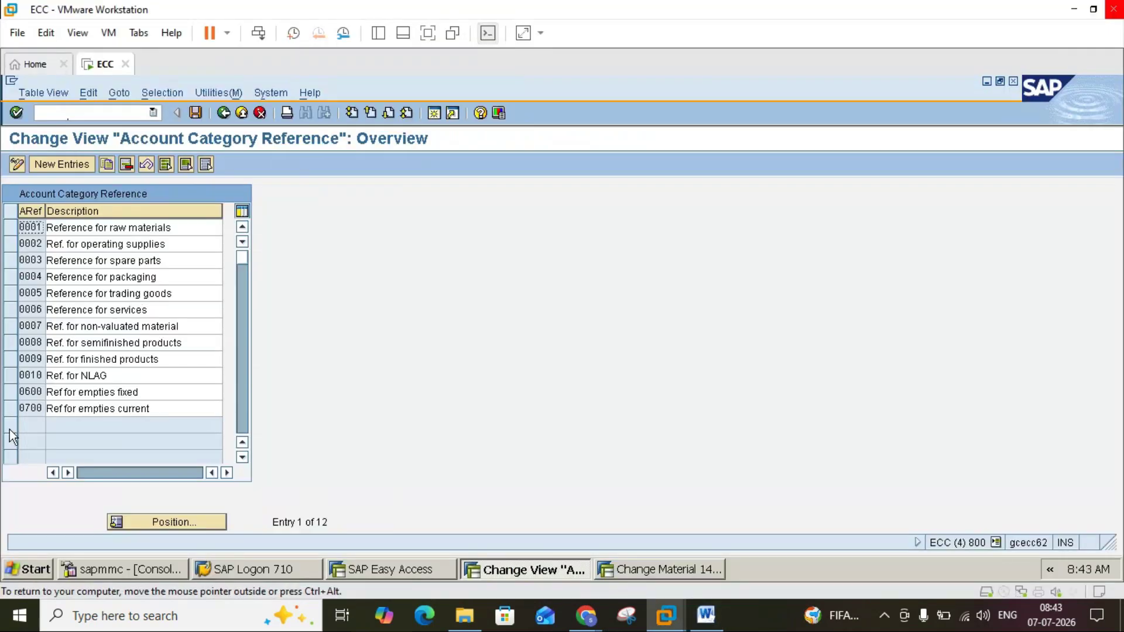
pyautogui.click(64, 165)
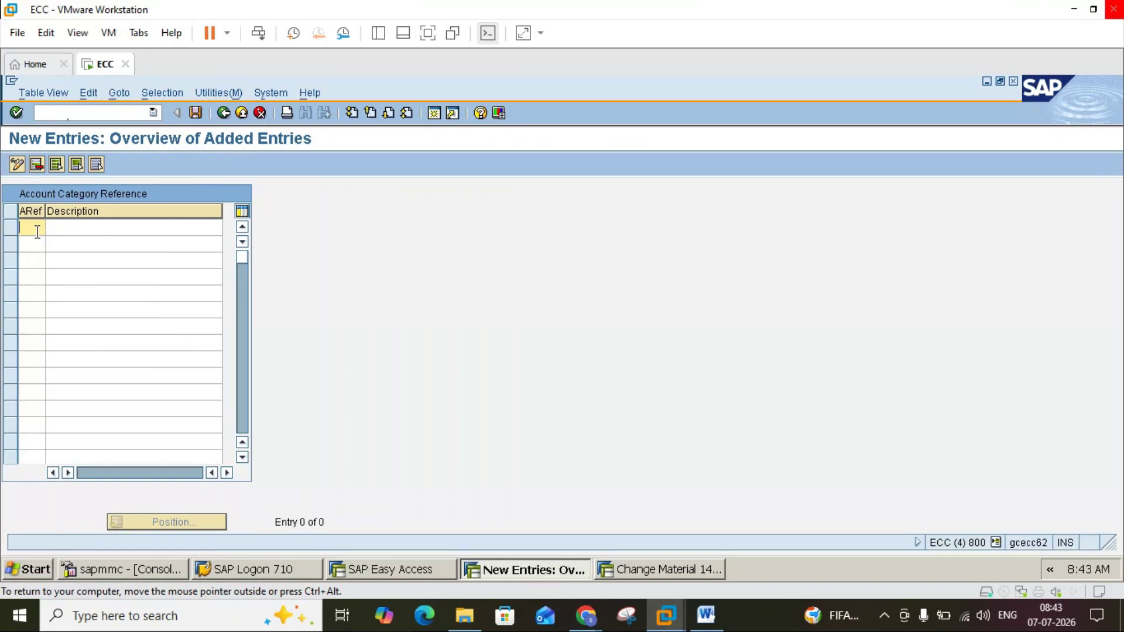
pyautogui.write('z')
pyautogui.press('BackSpace')
pyautogui.write('Z001')
pyautogui.click(63, 229)
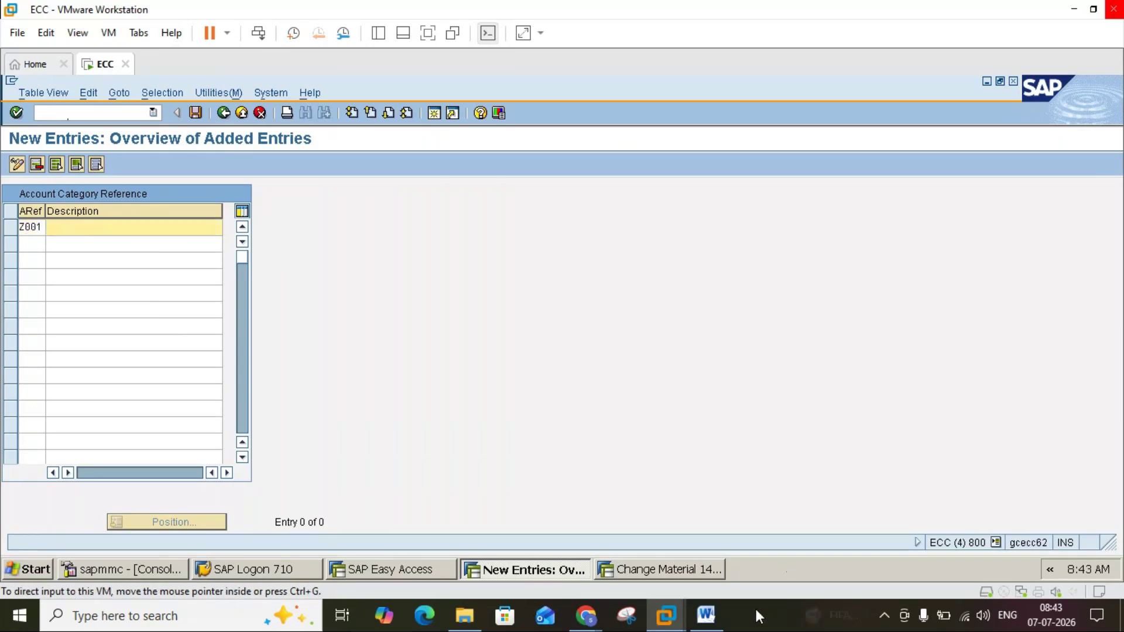
# Step: Describe reference Z001 as "A/C Cat Reference for mat ROH" and save the entry, accepting the proposed customizing request
pyautogui.click(707, 616)
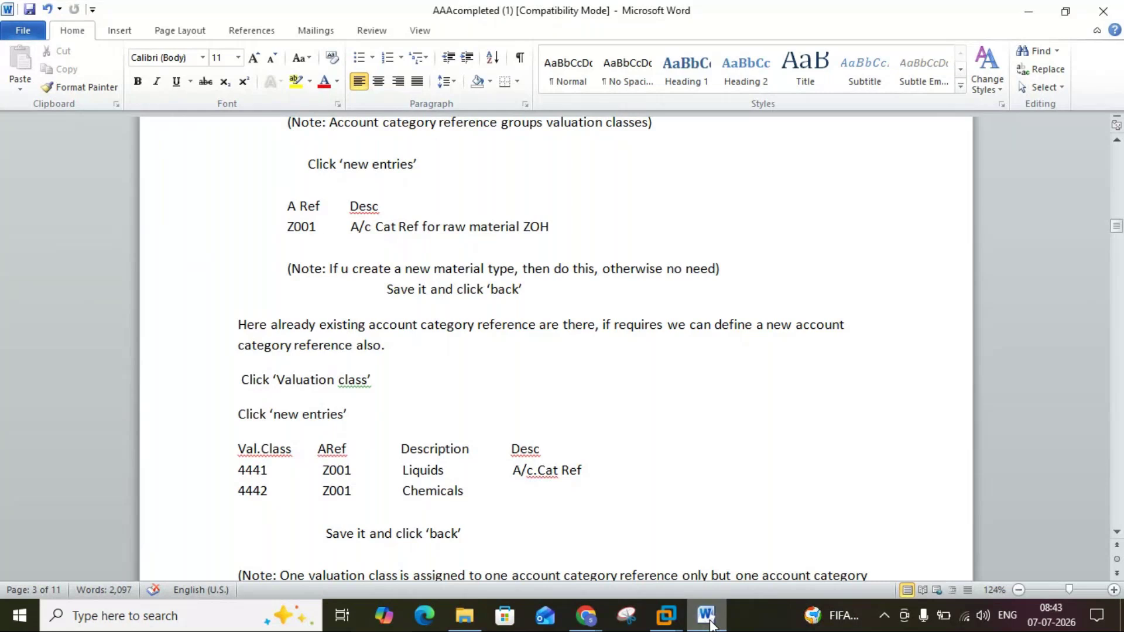
pyautogui.click(711, 624)
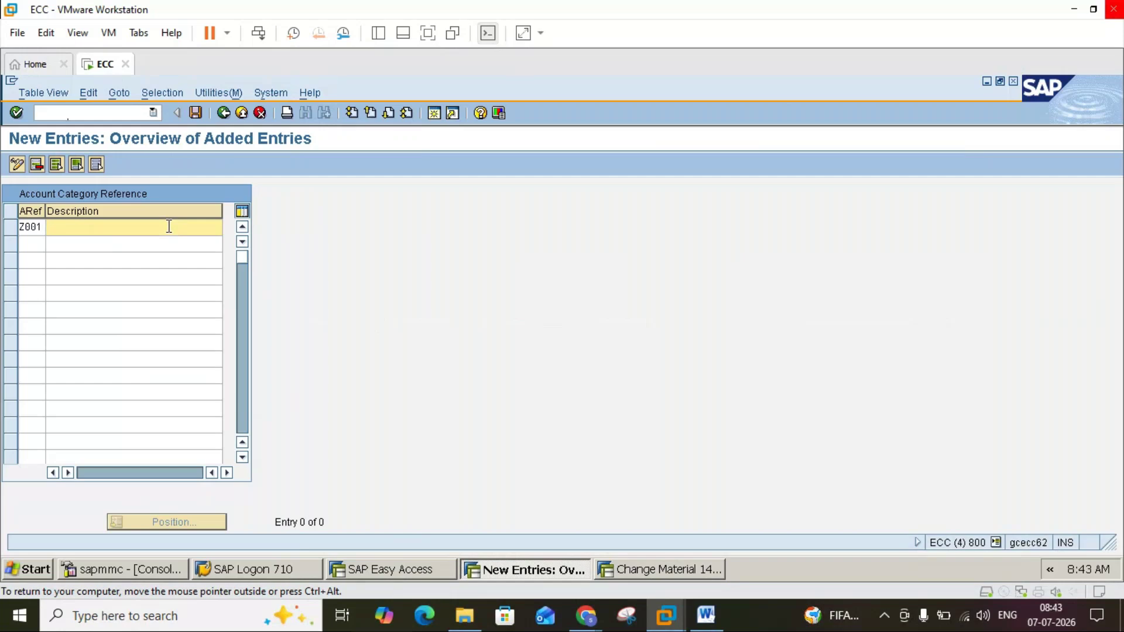
pyautogui.write('A/C CAT')
pyautogui.press('BackSpace')
pyautogui.press('BackSpace')
pyautogui.press('BackSpace')
pyautogui.write('Cat Reference for')
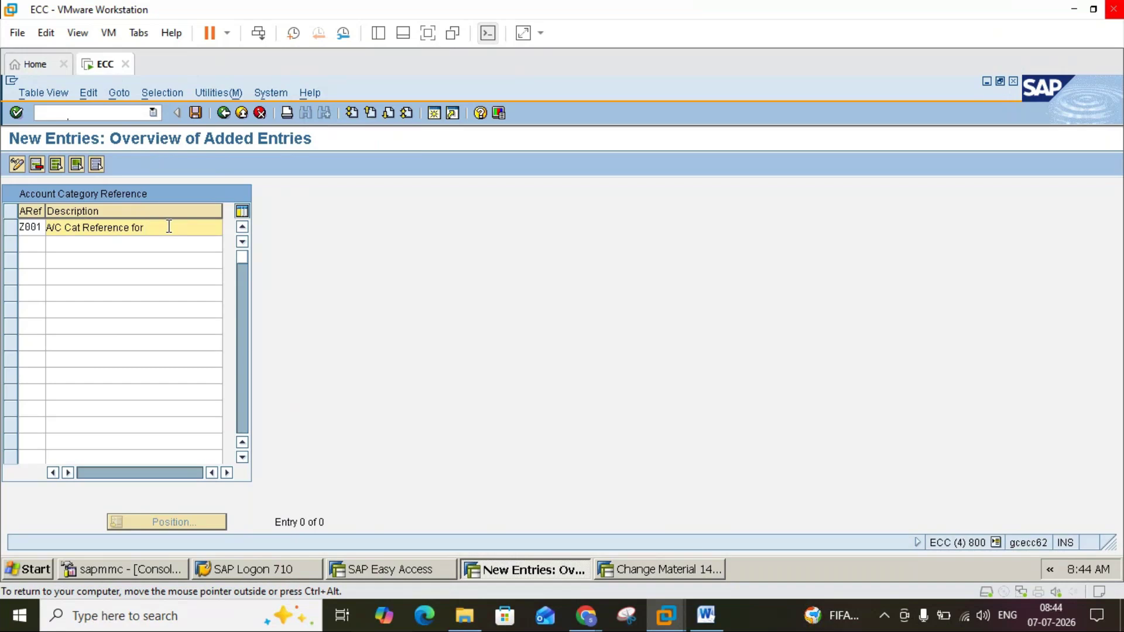
pyautogui.write(' mat no')
pyautogui.press('BackSpace')
pyautogui.write('OH')
pyautogui.press('Return')
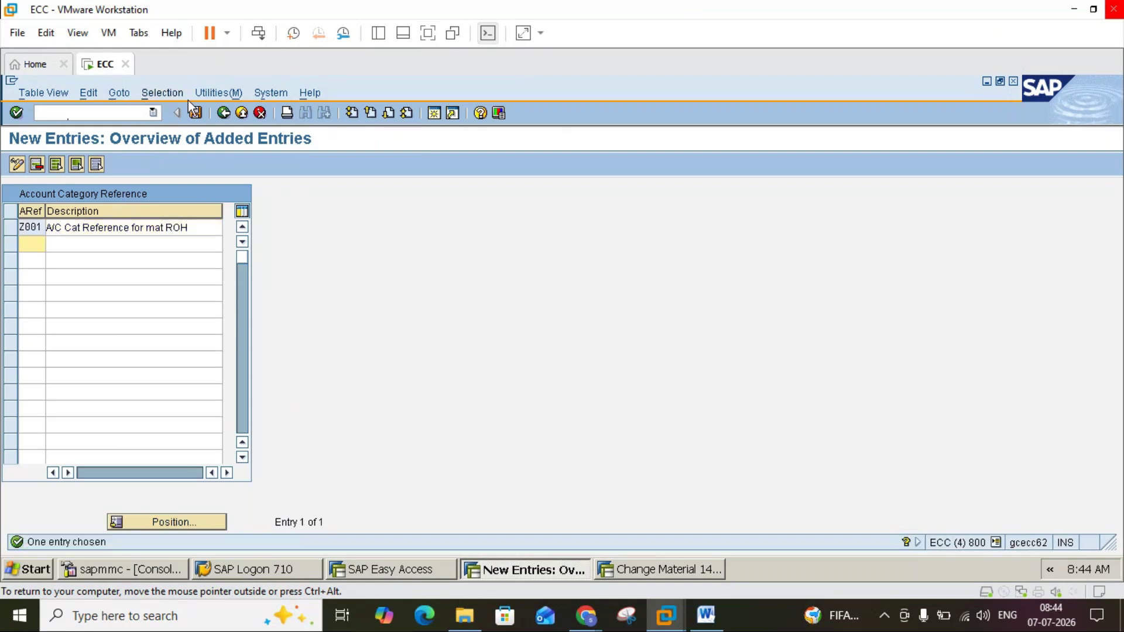
pyautogui.click(195, 113)
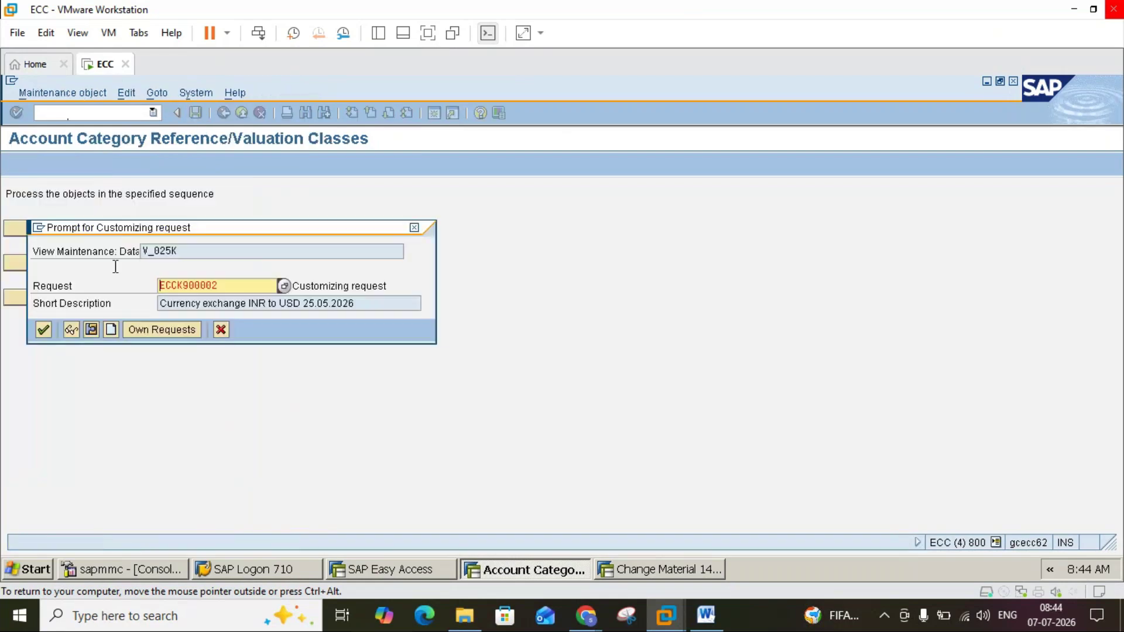
pyautogui.click(43, 330)
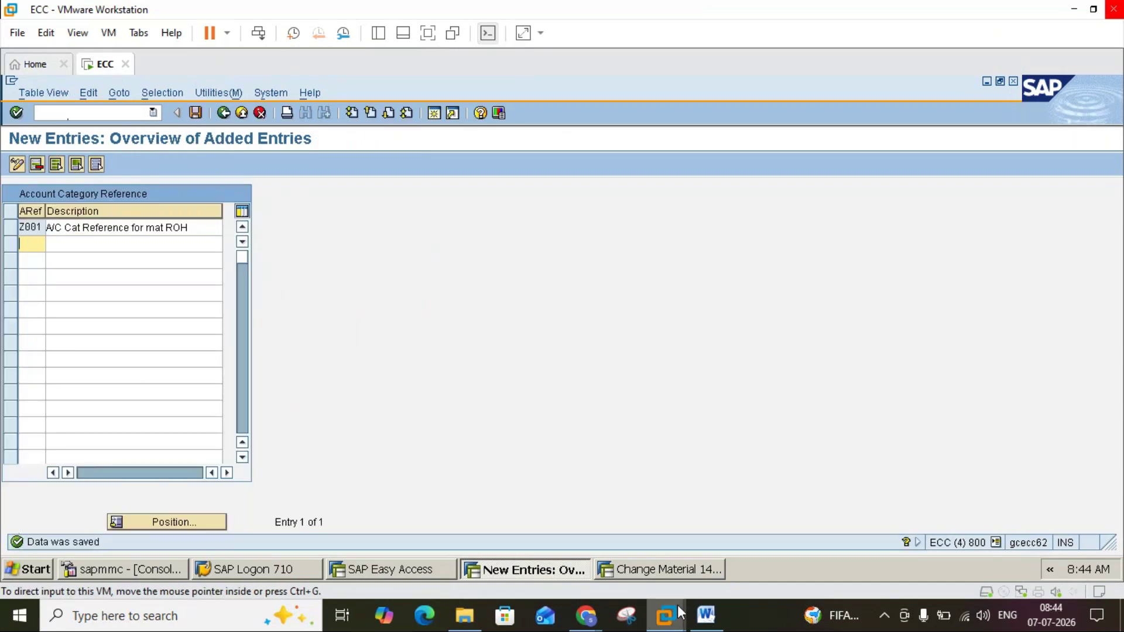
# Step: Check the Z001 description in the Word notes and open material creation with transaction MM01 in the SAP Easy Access session
pyautogui.click(707, 620)
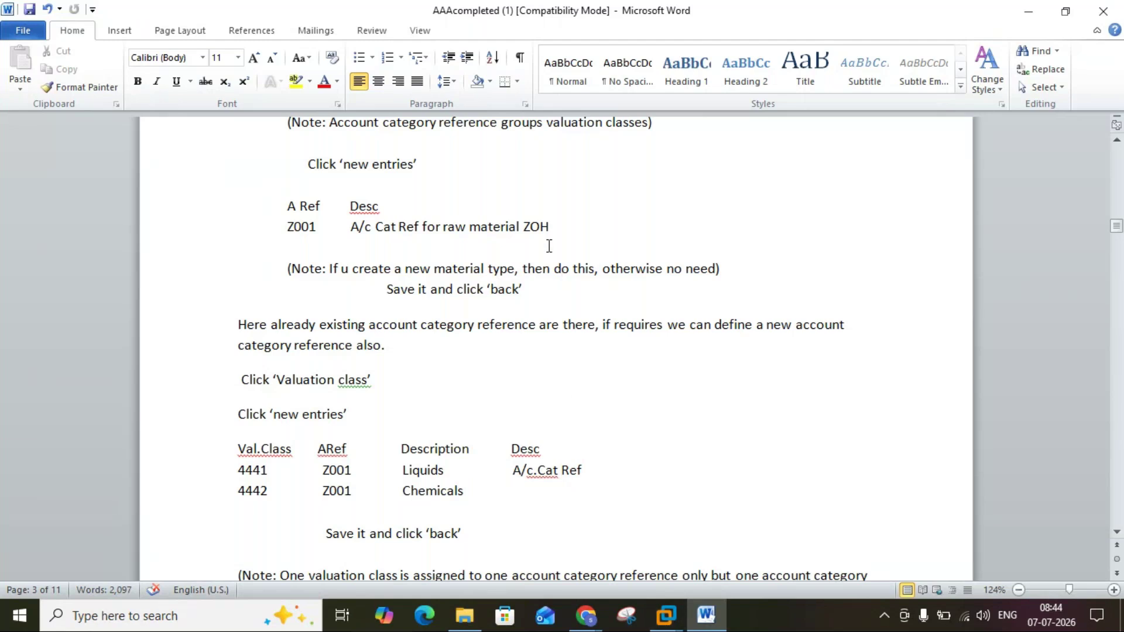
pyautogui.click(666, 615)
pyautogui.click(703, 538)
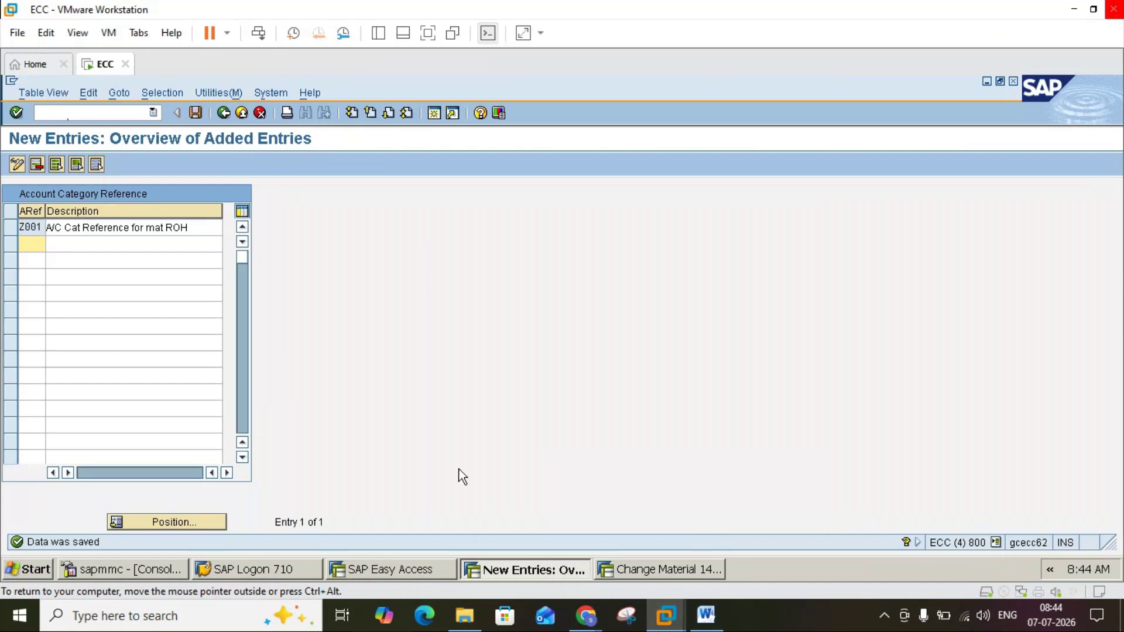
pyautogui.click(381, 569)
pyautogui.click(125, 115)
pyautogui.write('mm01')
pyautogui.press('Return')
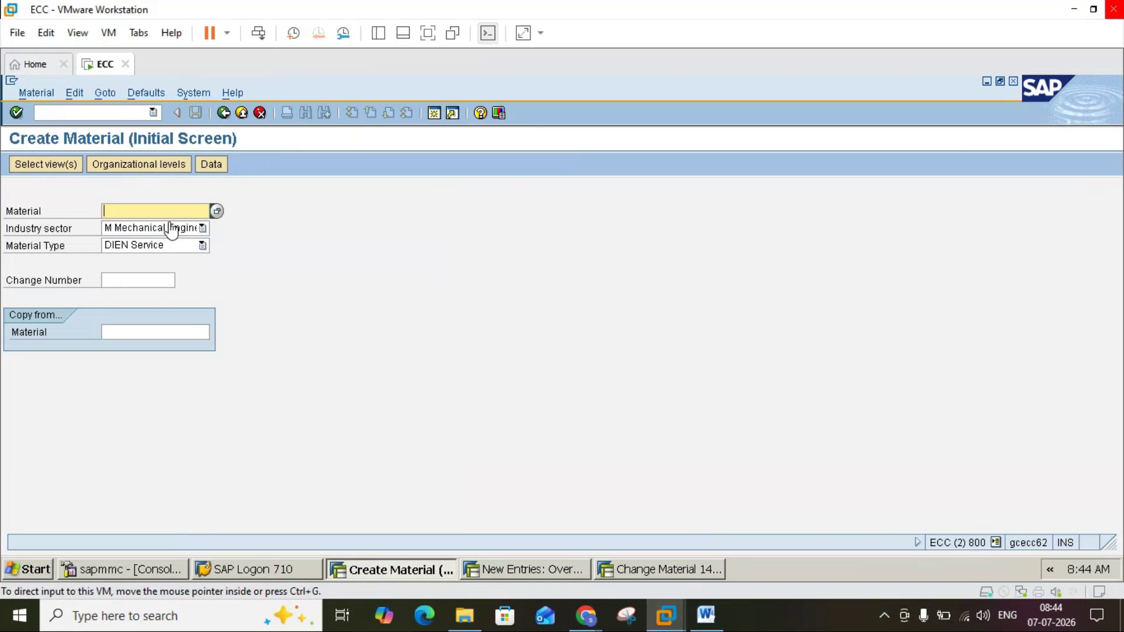
# Step: Set the material type on the Create Material initial screen to ZROH Raw material
pyautogui.click(174, 240)
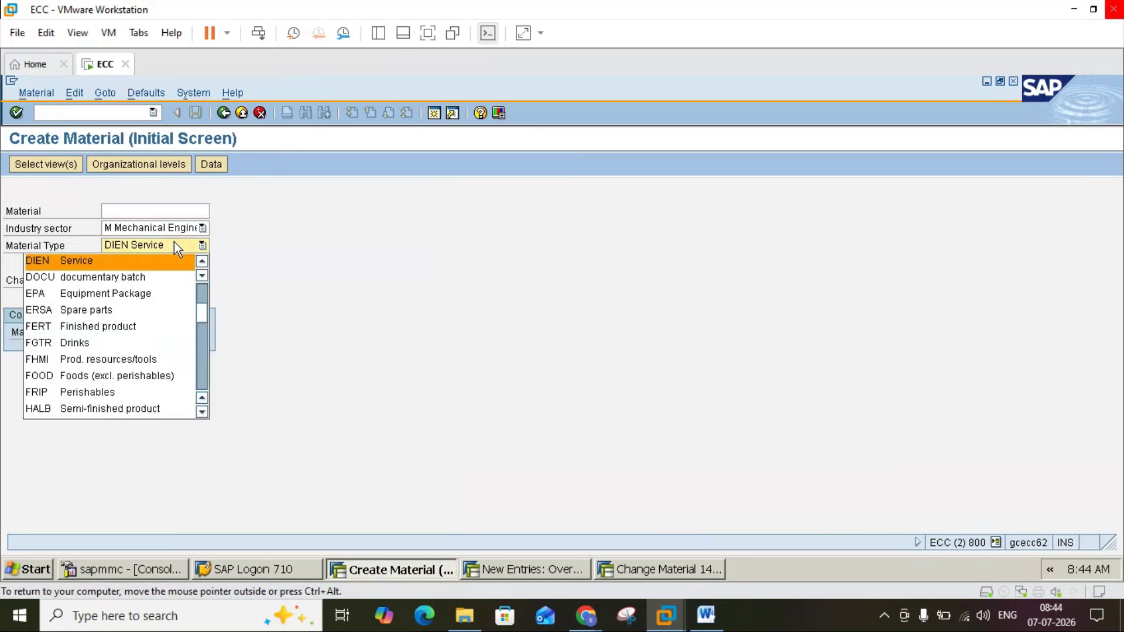
pyautogui.press('z')
pyautogui.press('h')
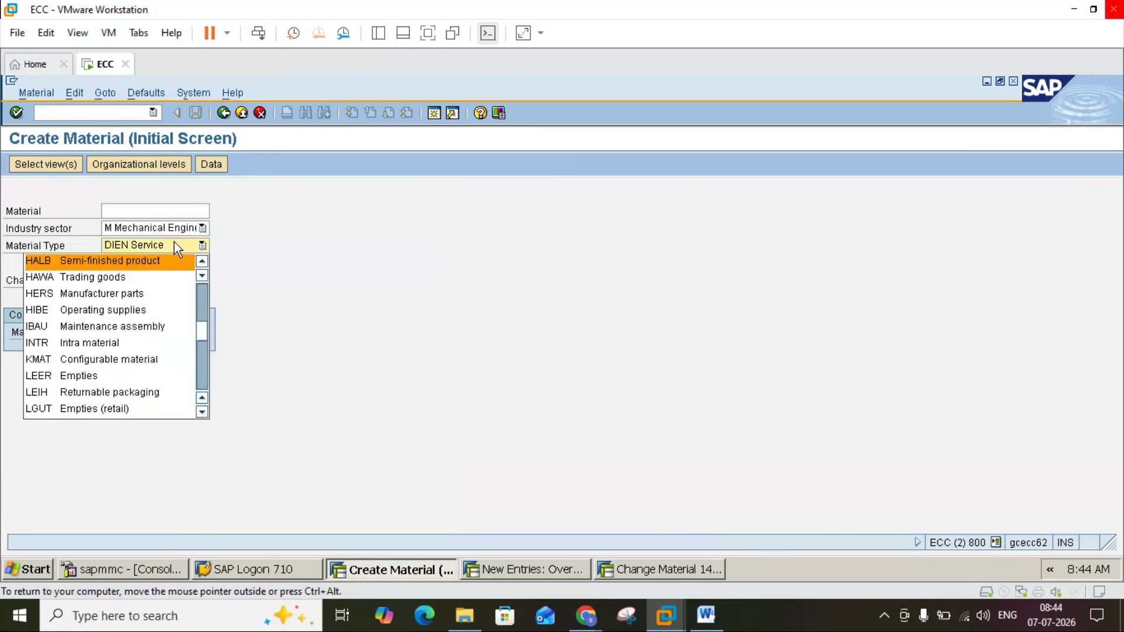
pyautogui.click(200, 371)
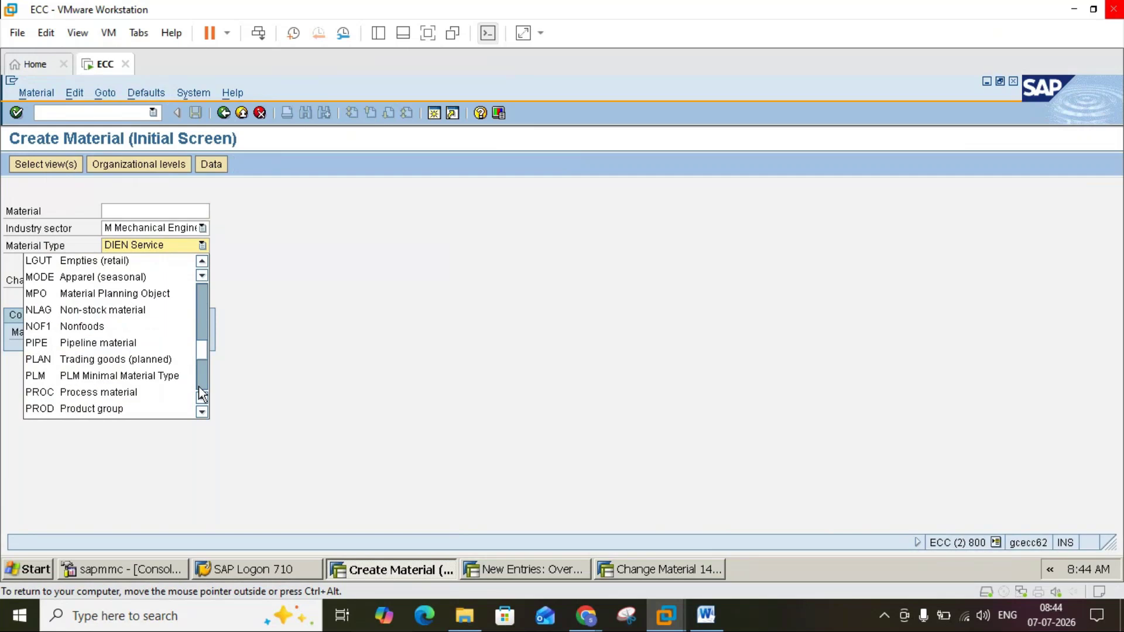
pyautogui.click(199, 388)
pyautogui.click(200, 388)
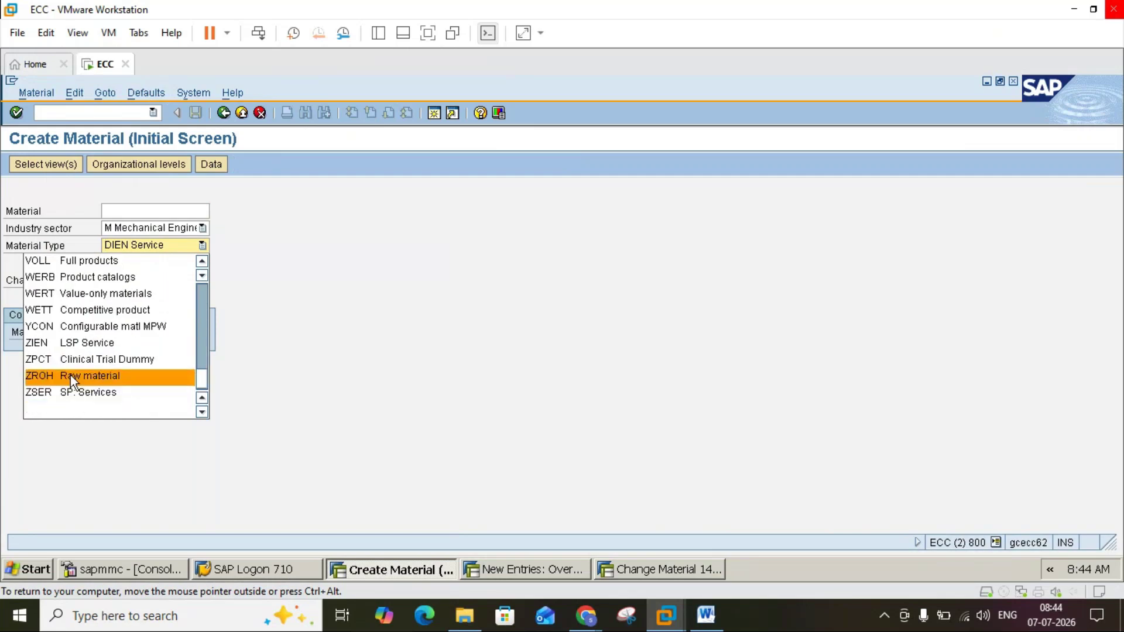
pyautogui.click(70, 375)
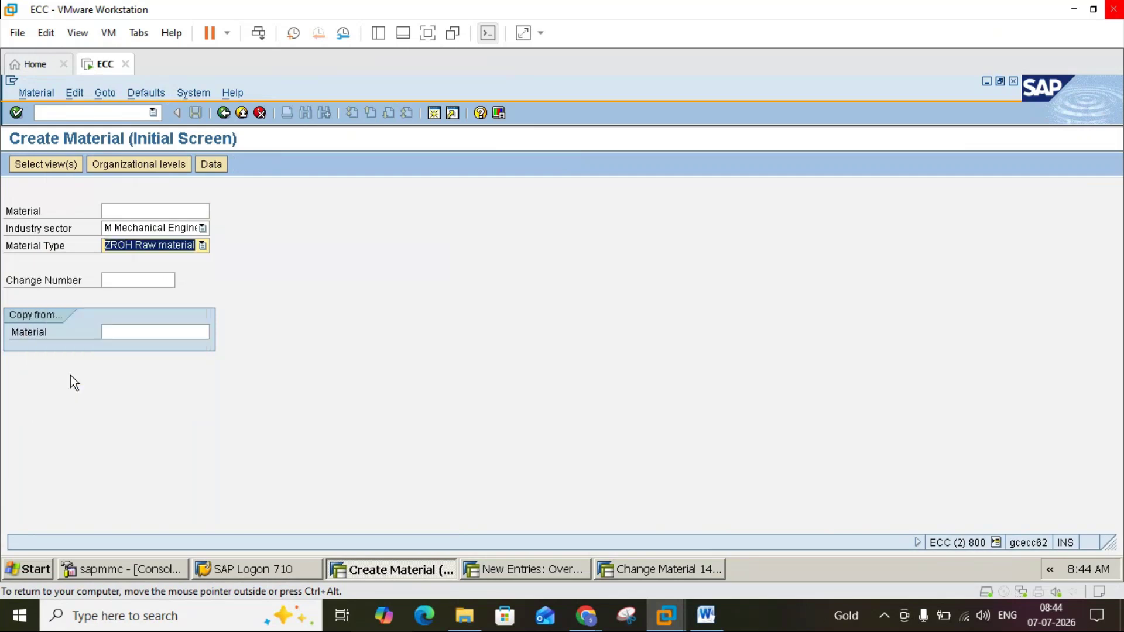
# Step: Compare the ZROH material type with the raw material reference and new material type remark in the Word notes
pyautogui.click(708, 618)
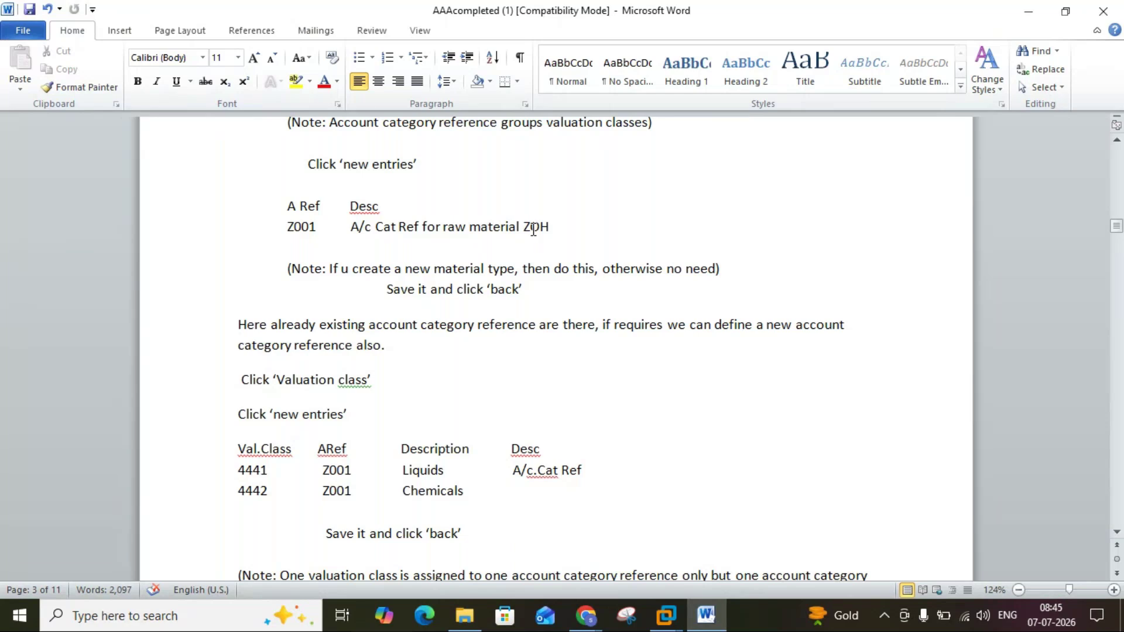
pyautogui.click(666, 616)
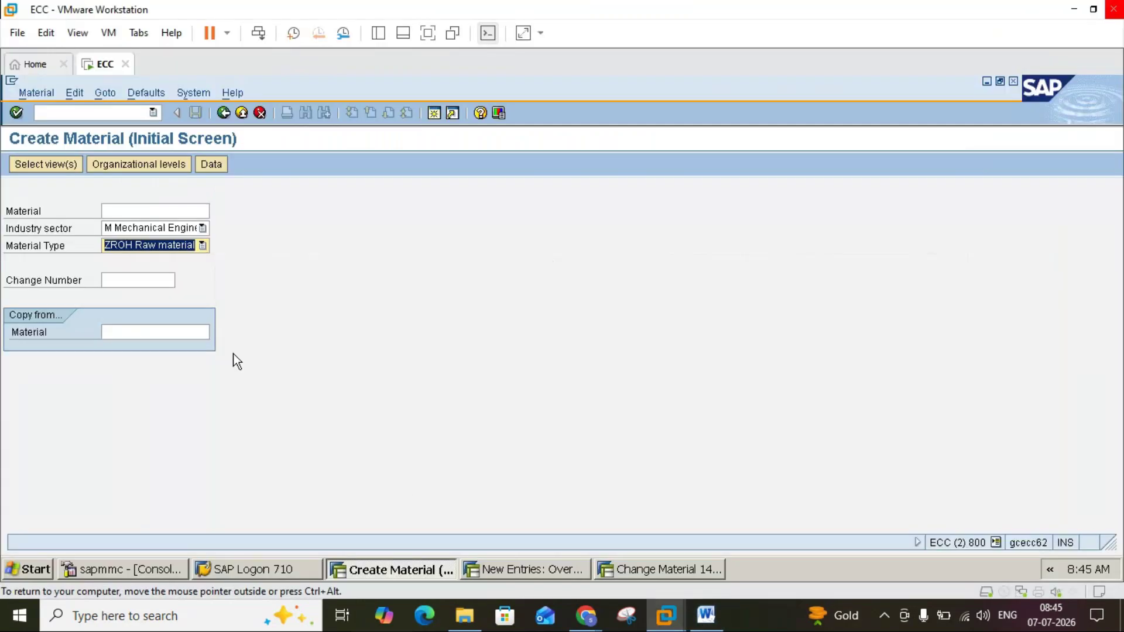
pyautogui.click(156, 251)
pyautogui.click(156, 244)
pyautogui.click(707, 619)
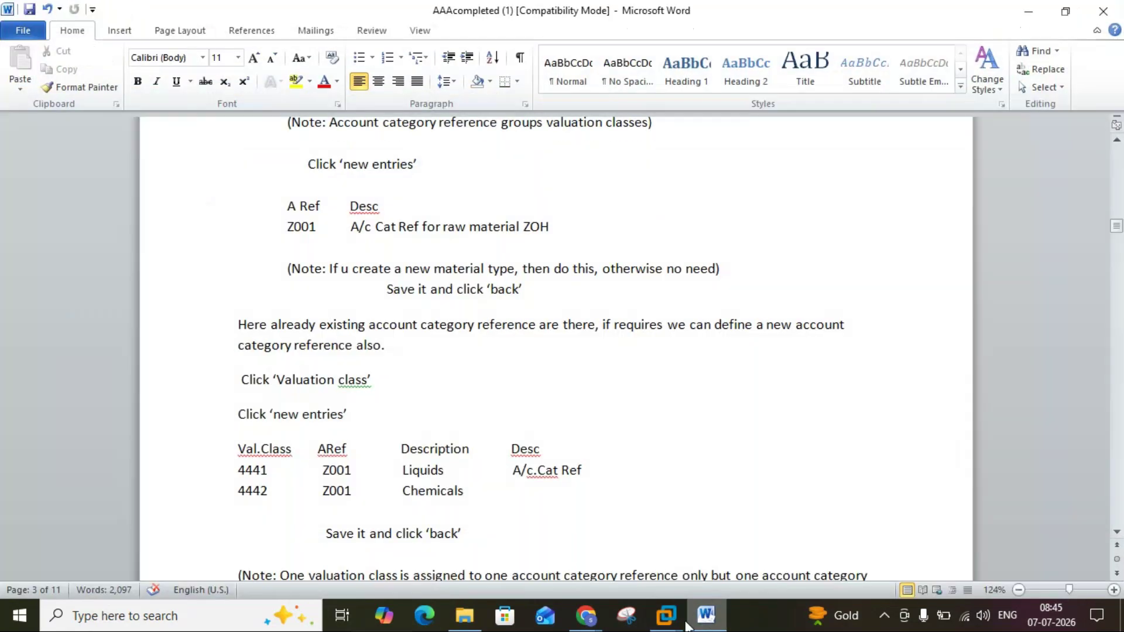
pyautogui.moveTo(666, 614)
pyautogui.click(713, 545)
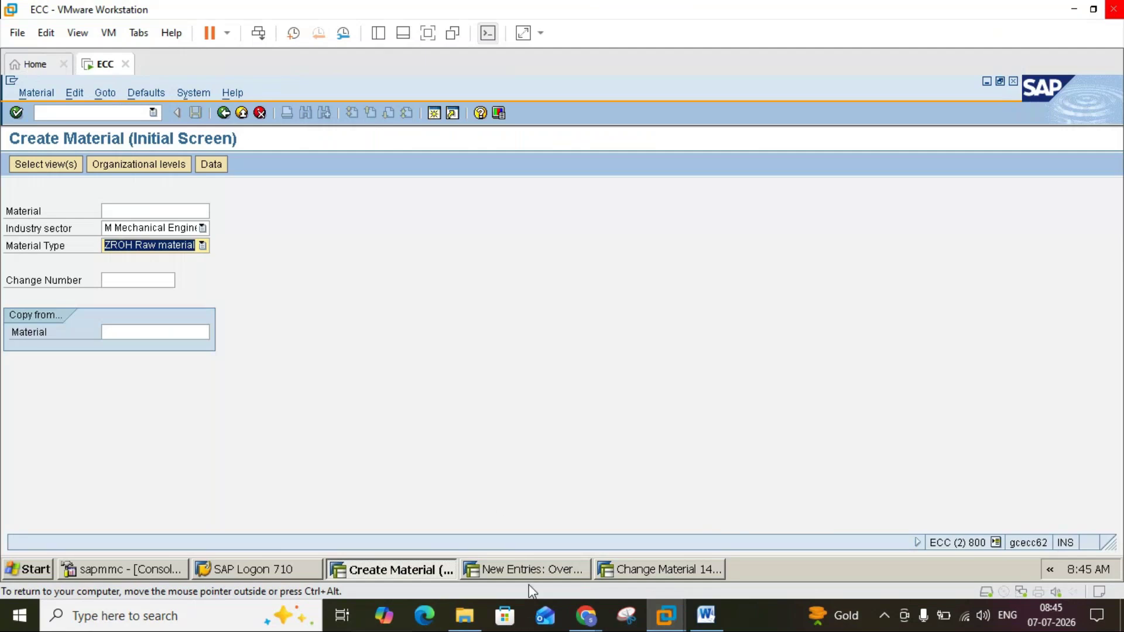
# Step: Close the valuation class list in the Change Material 1427 session and return to the new account category reference entries
pyautogui.click(633, 570)
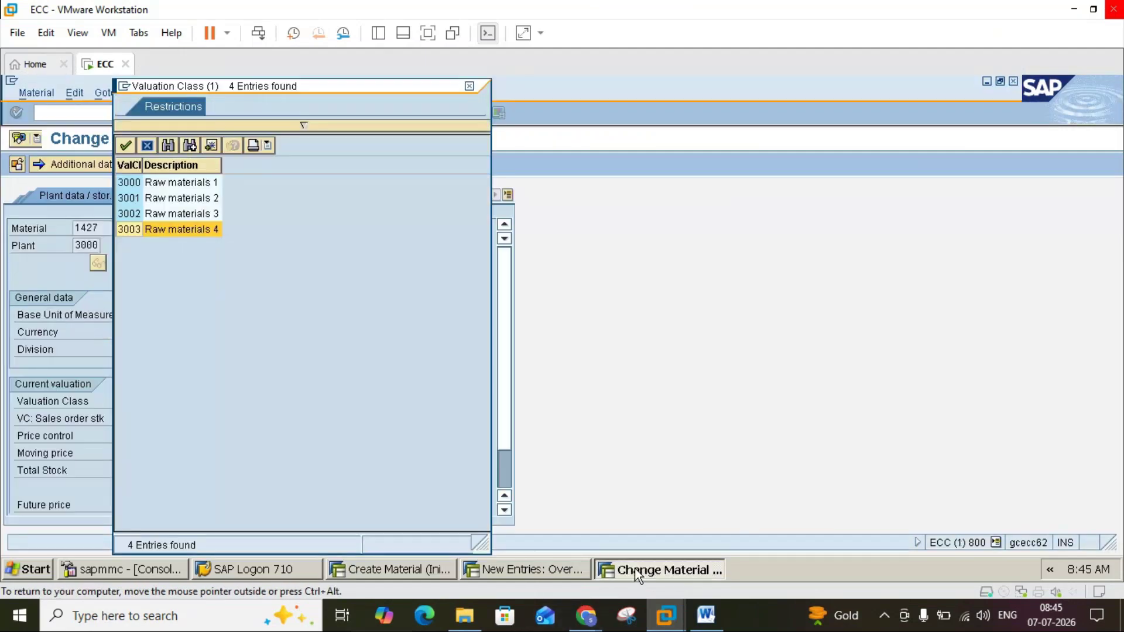
pyautogui.click(470, 86)
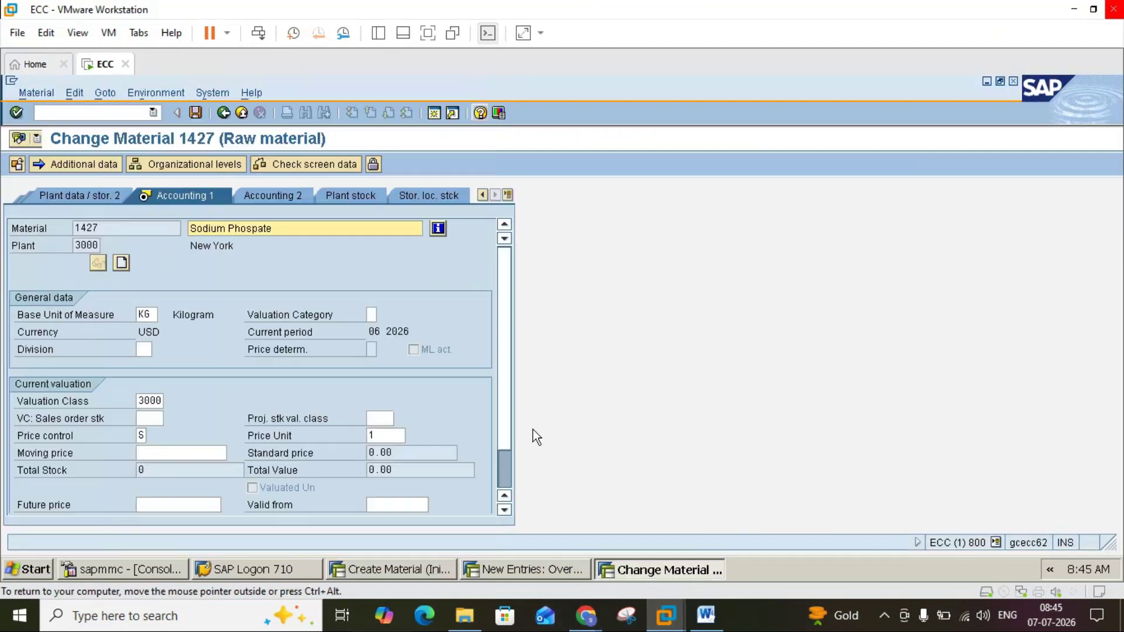
pyautogui.click(531, 572)
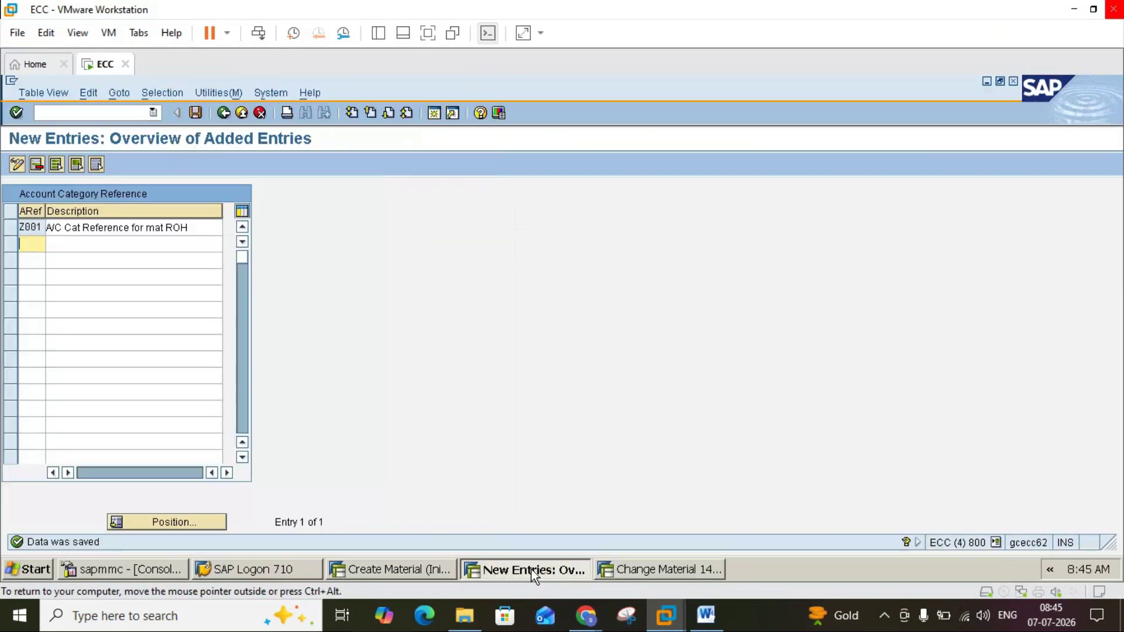
# Step: Change the Z001 account category reference description to "A/C Cat Reference for mat ZROH" and save the entry
pyautogui.click(170, 227)
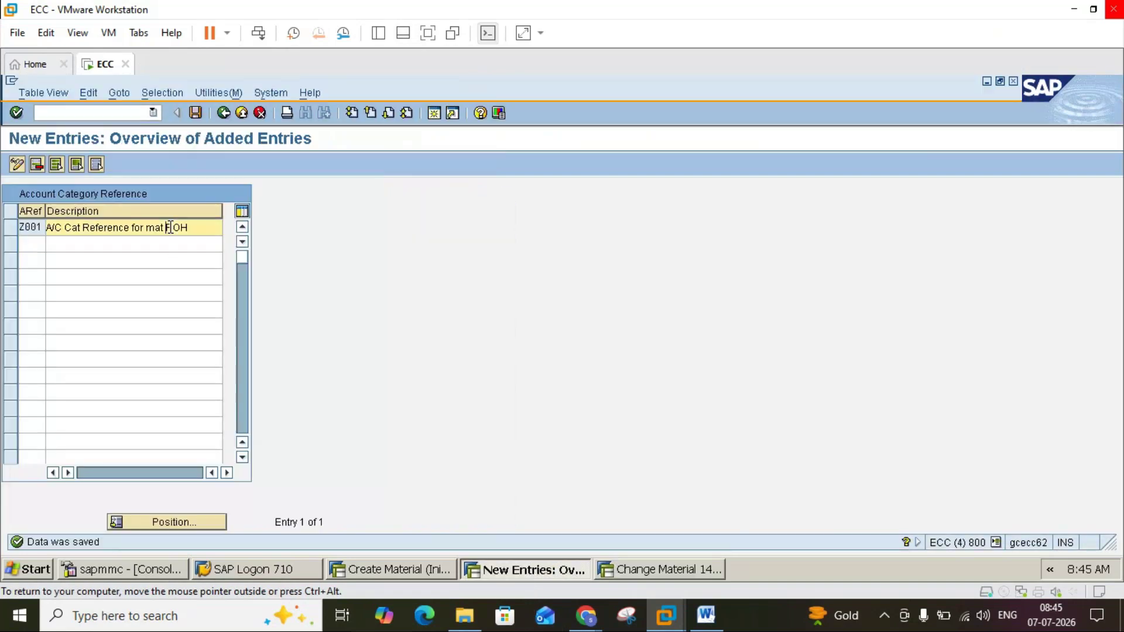
pyautogui.write('z')
pyautogui.press('BackSpace')
pyautogui.write('Z')
pyautogui.moveTo(586, 615)
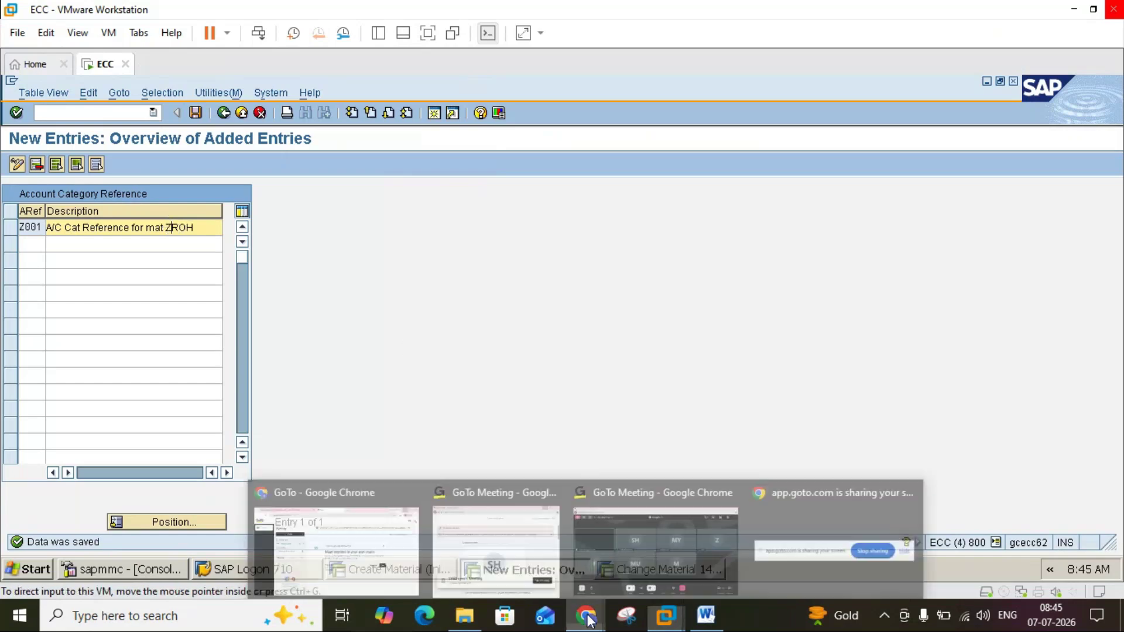
pyautogui.click(620, 548)
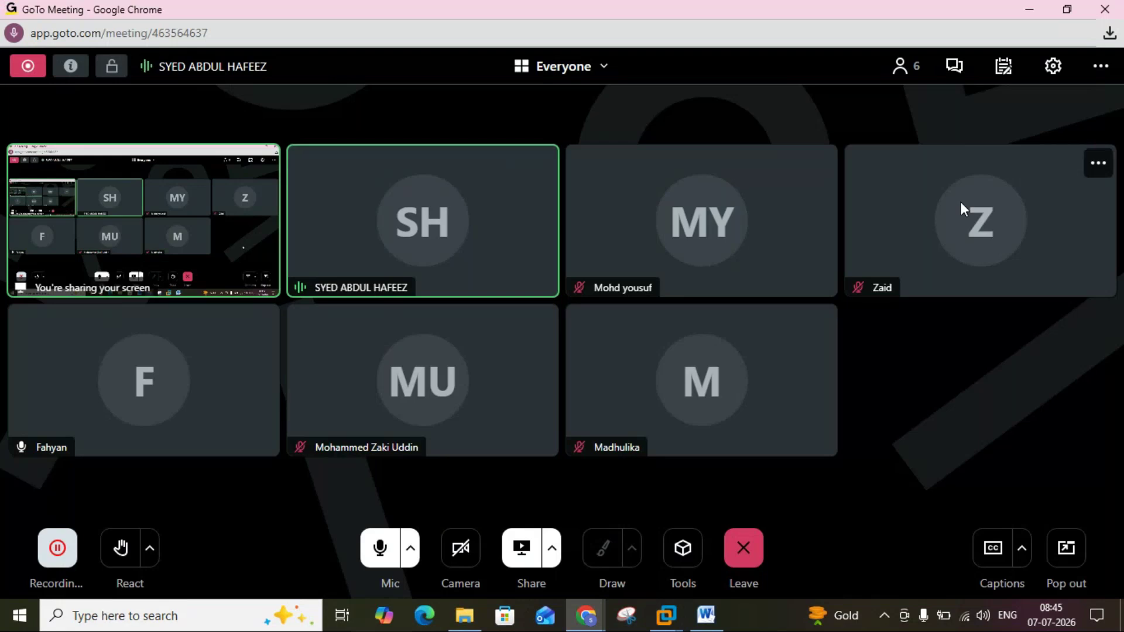
pyautogui.click(1035, 13)
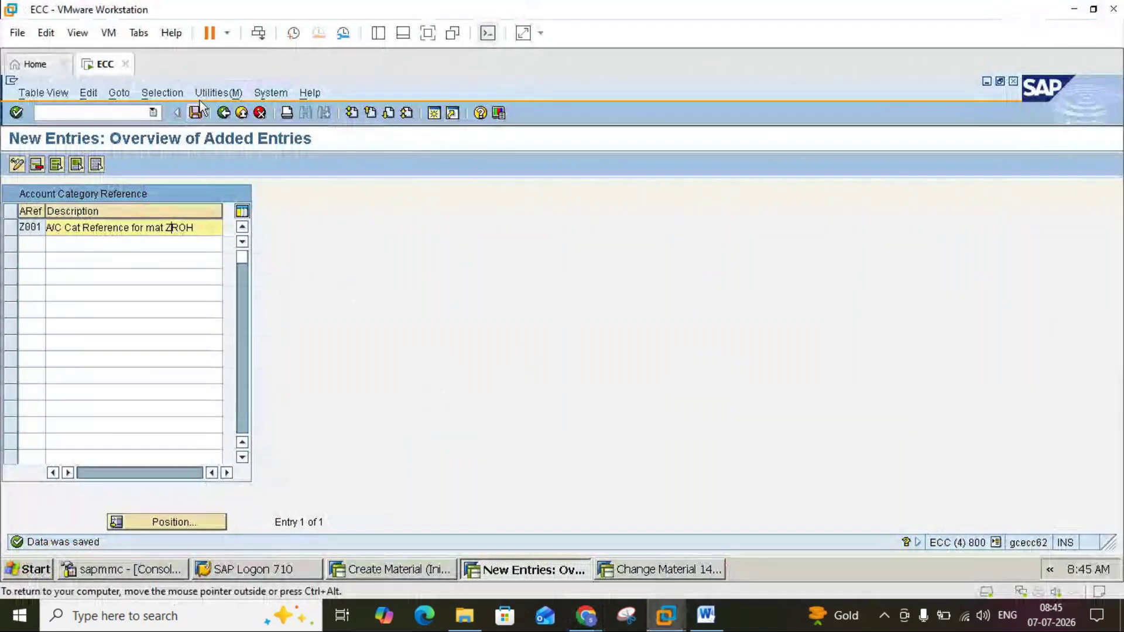
pyautogui.click(197, 111)
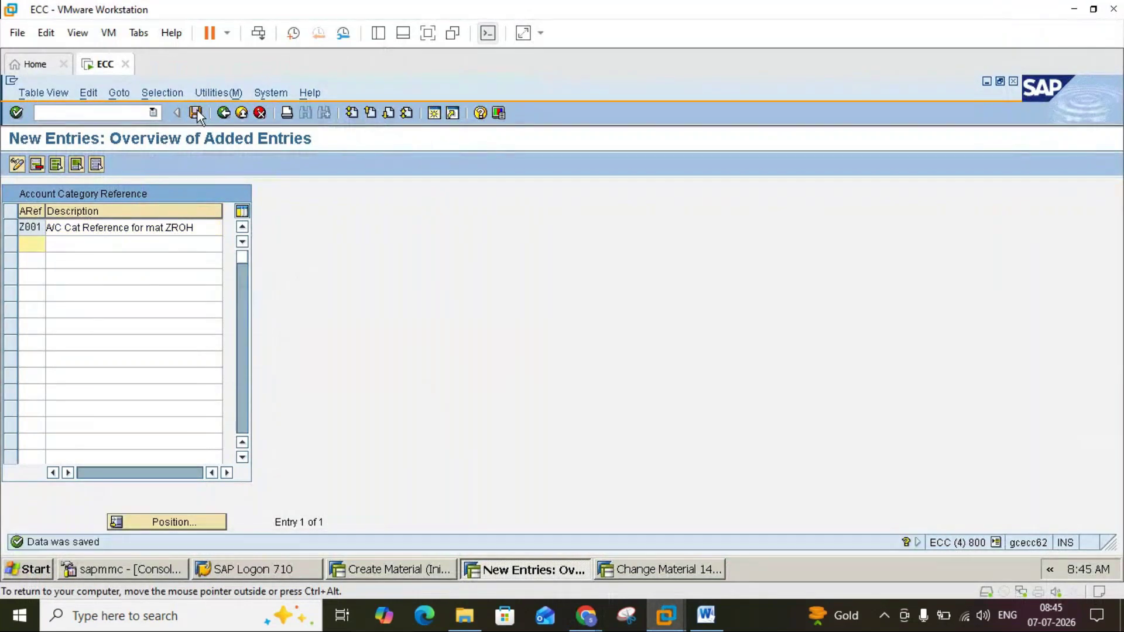
pyautogui.click(198, 111)
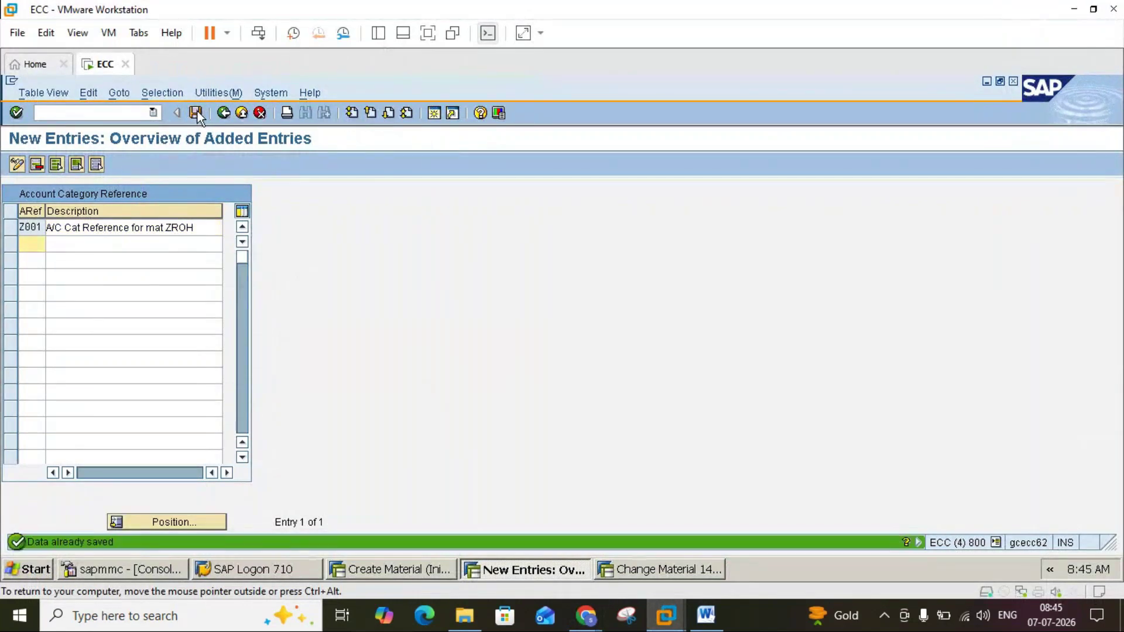
# Step: Follow the Word notes to leave the account category references and start new entries in the Valuation Classes view
pyautogui.click(699, 625)
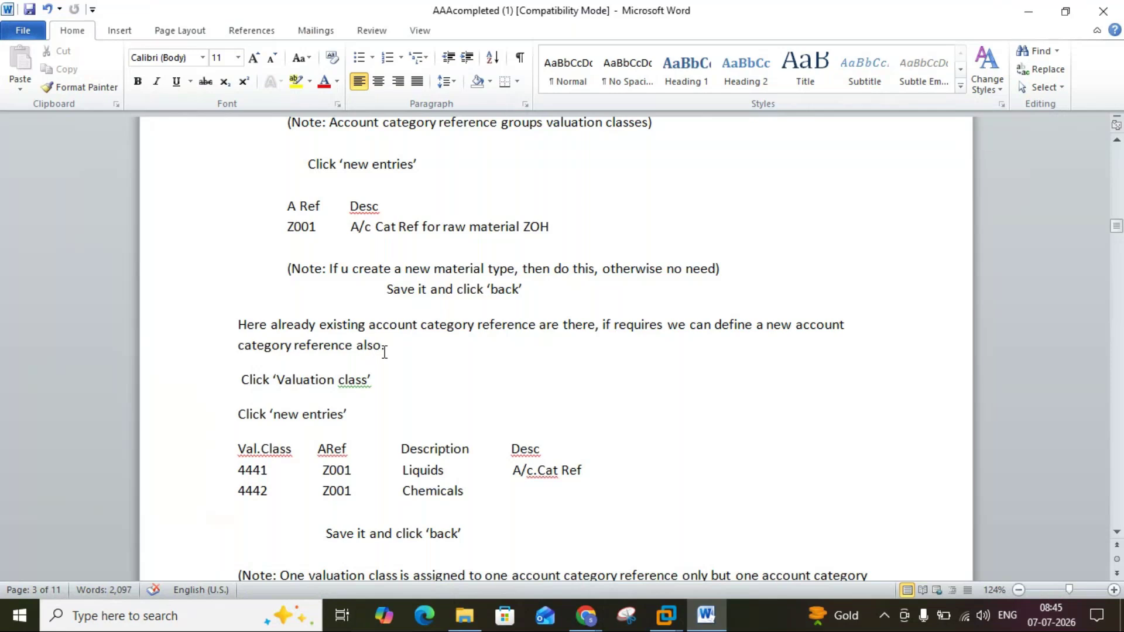
pyautogui.click(666, 615)
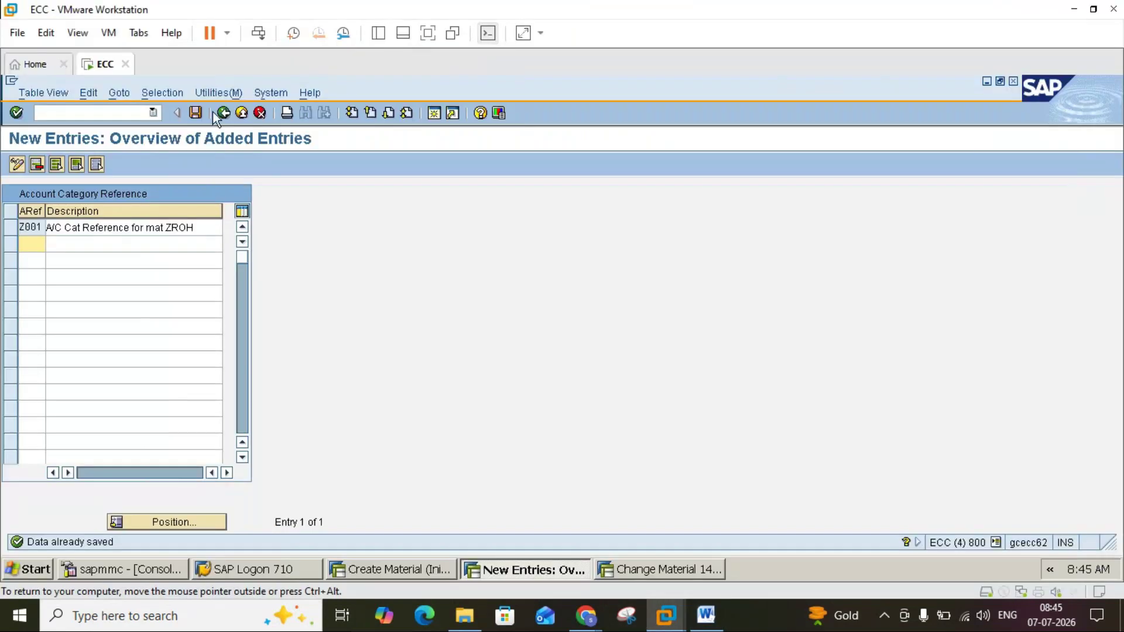
pyautogui.click(223, 112)
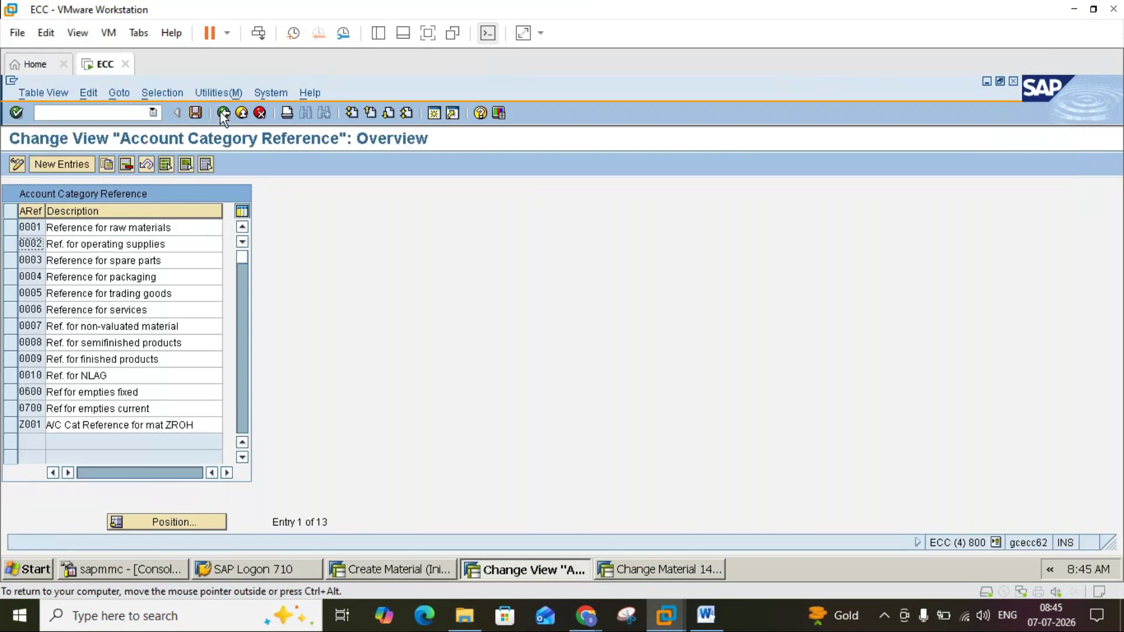
pyautogui.click(223, 112)
pyautogui.click(150, 262)
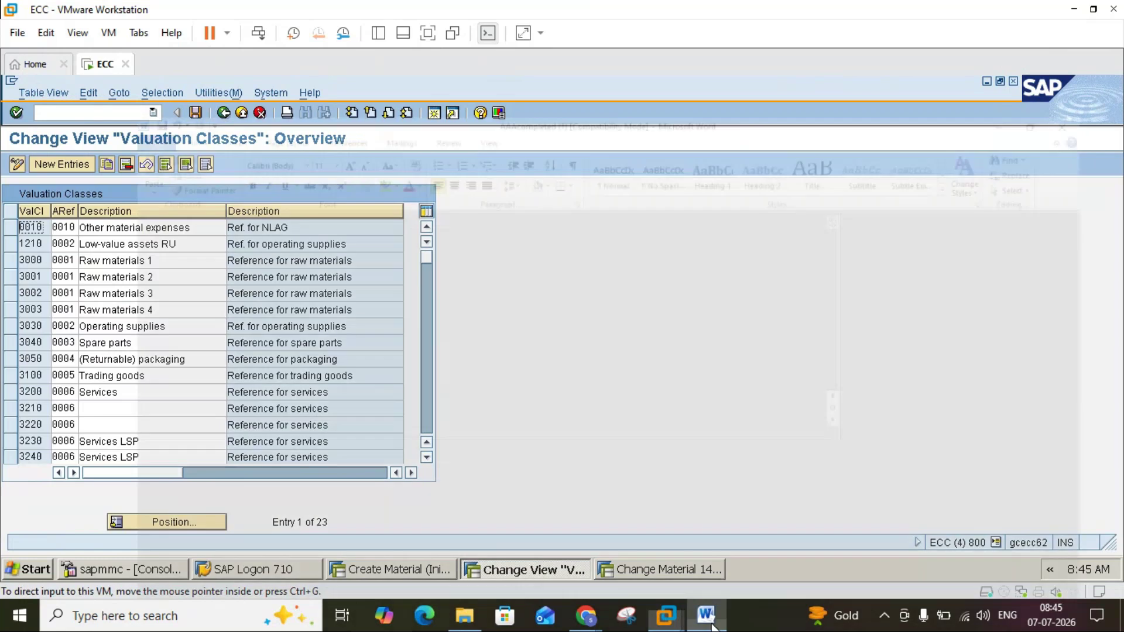
pyautogui.click(712, 625)
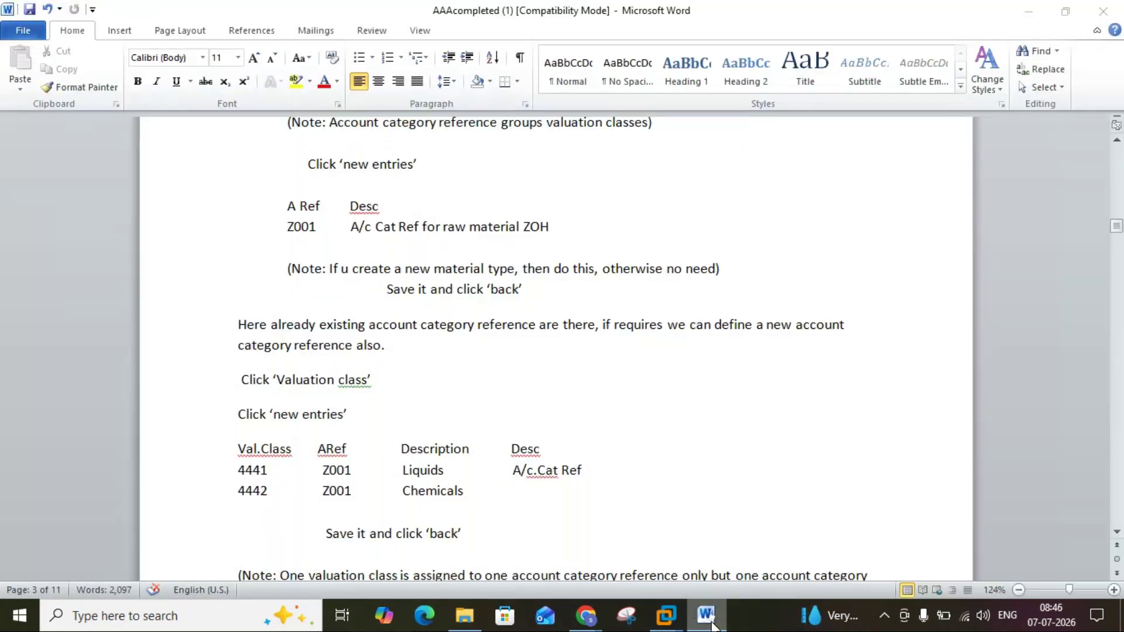
pyautogui.click(712, 625)
pyautogui.click(65, 166)
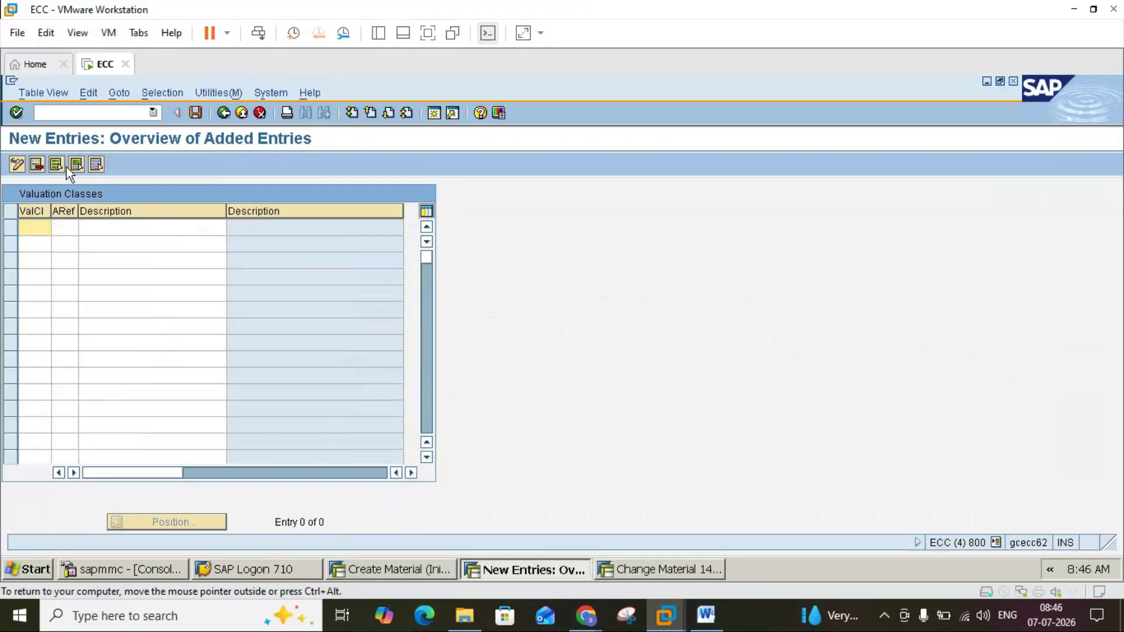
# Step: Enter valuation classes 4441 and 4442 from the Word notes in the first two new entry rows
pyautogui.click(704, 616)
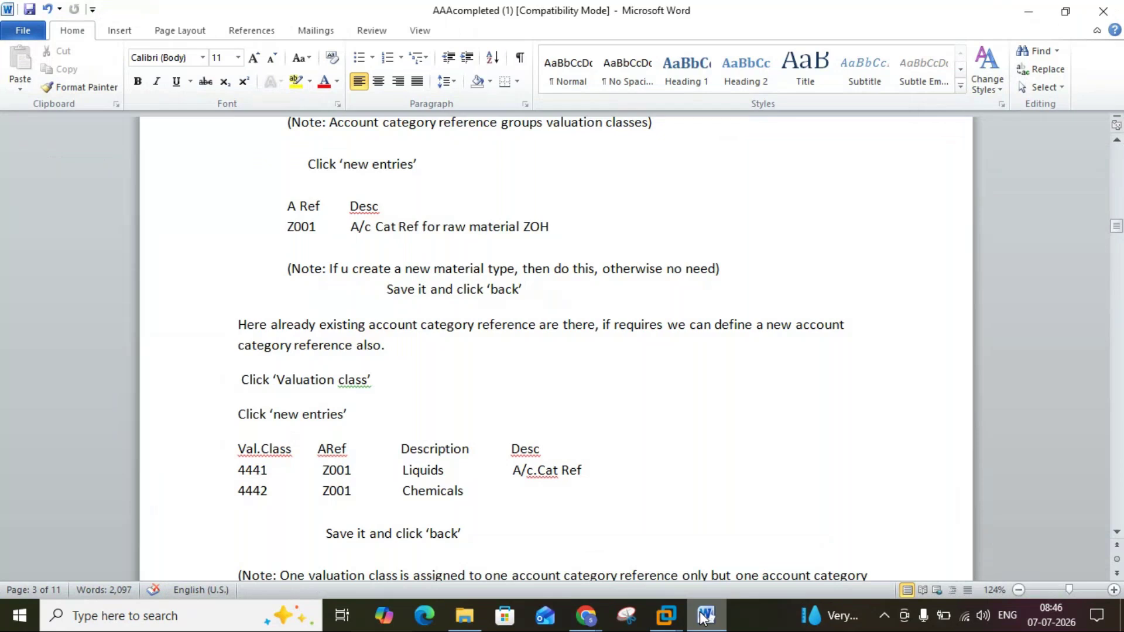
pyautogui.click(704, 616)
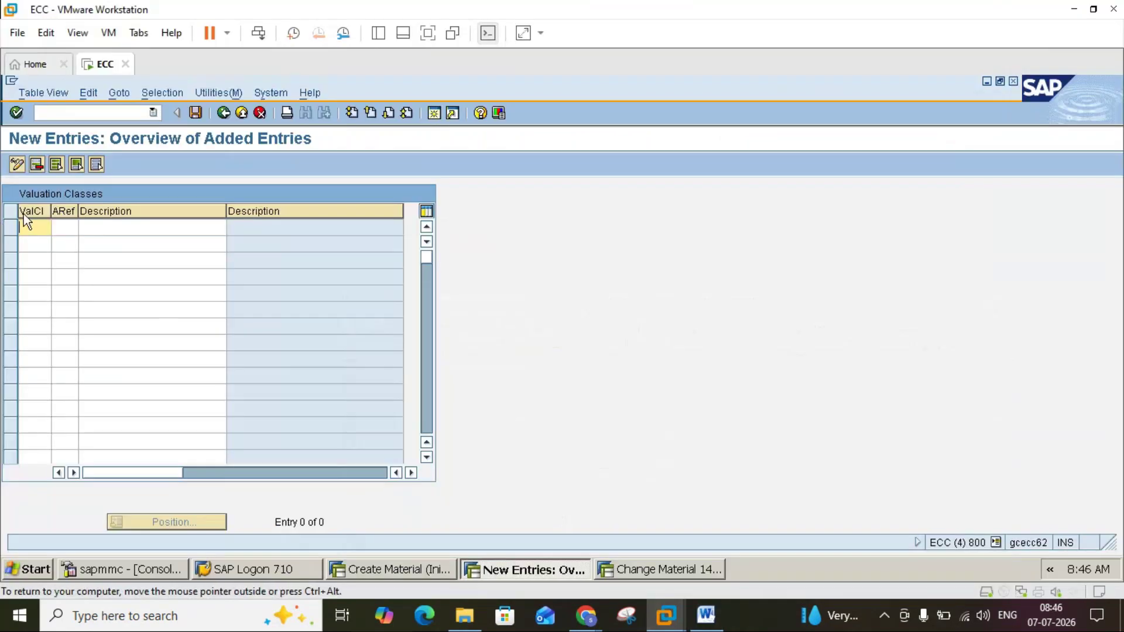
pyautogui.click(31, 226)
pyautogui.write('4441')
pyautogui.click(47, 244)
pyautogui.click(71, 228)
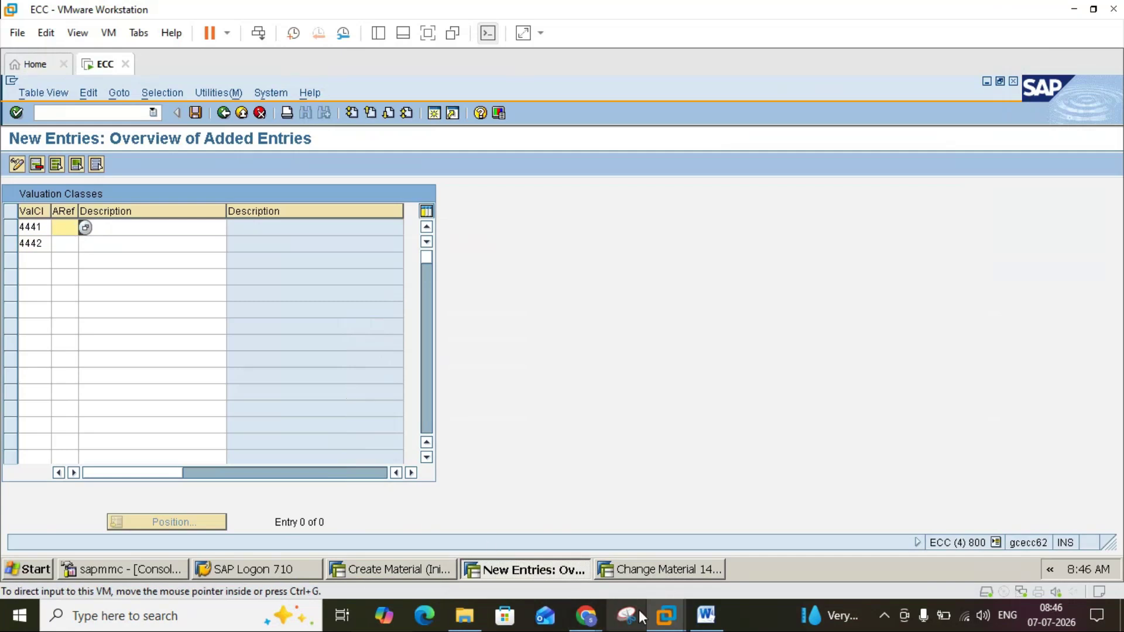
# Step: Assign account category reference Z001 to valuation classes 4441 and 4442 from the list of possible values
pyautogui.click(701, 618)
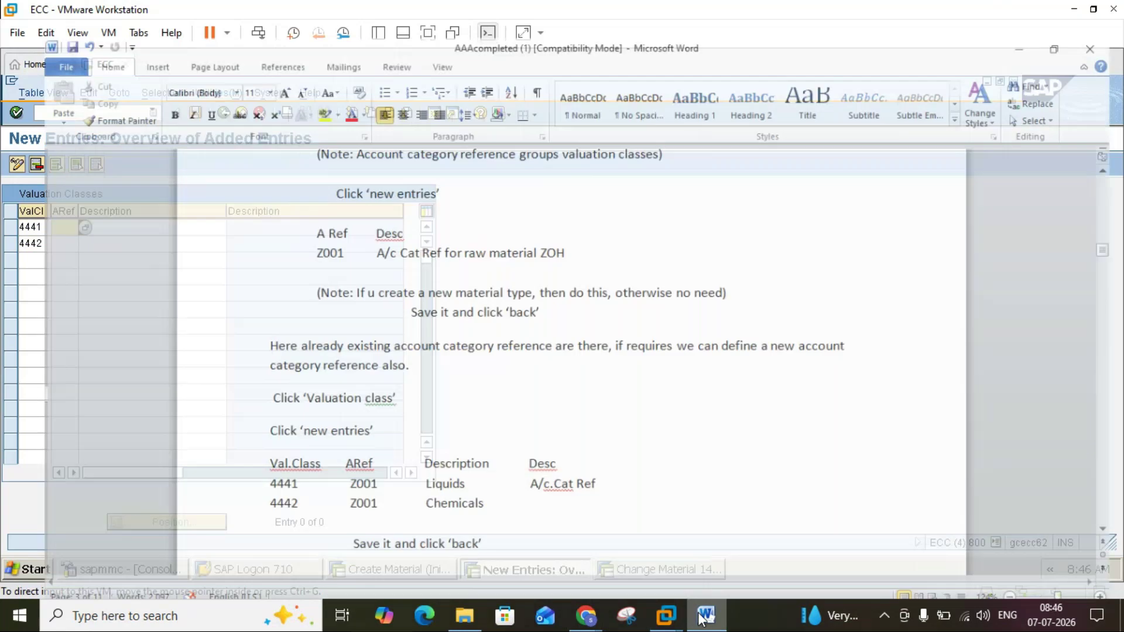
pyautogui.click(702, 617)
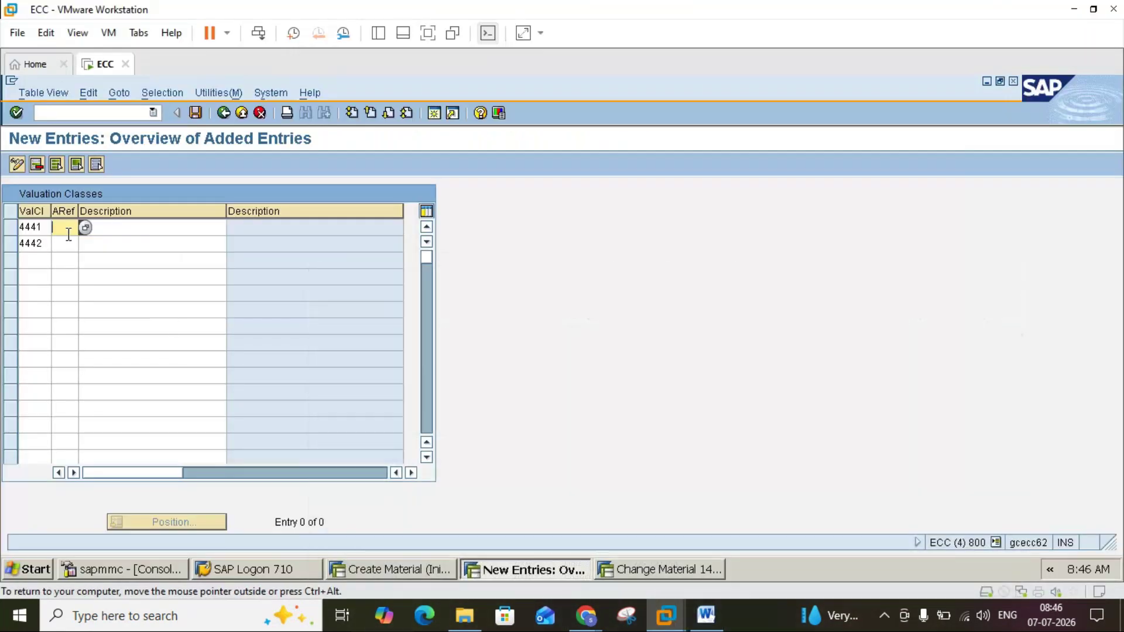
pyautogui.press('F4')
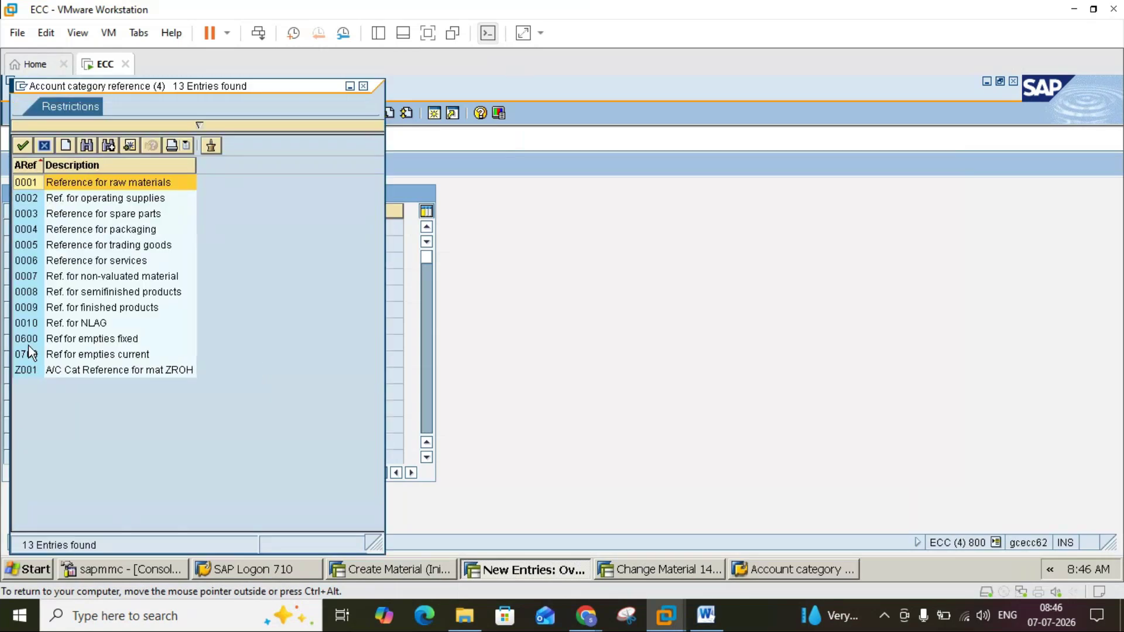
pyautogui.doubleClick(30, 373)
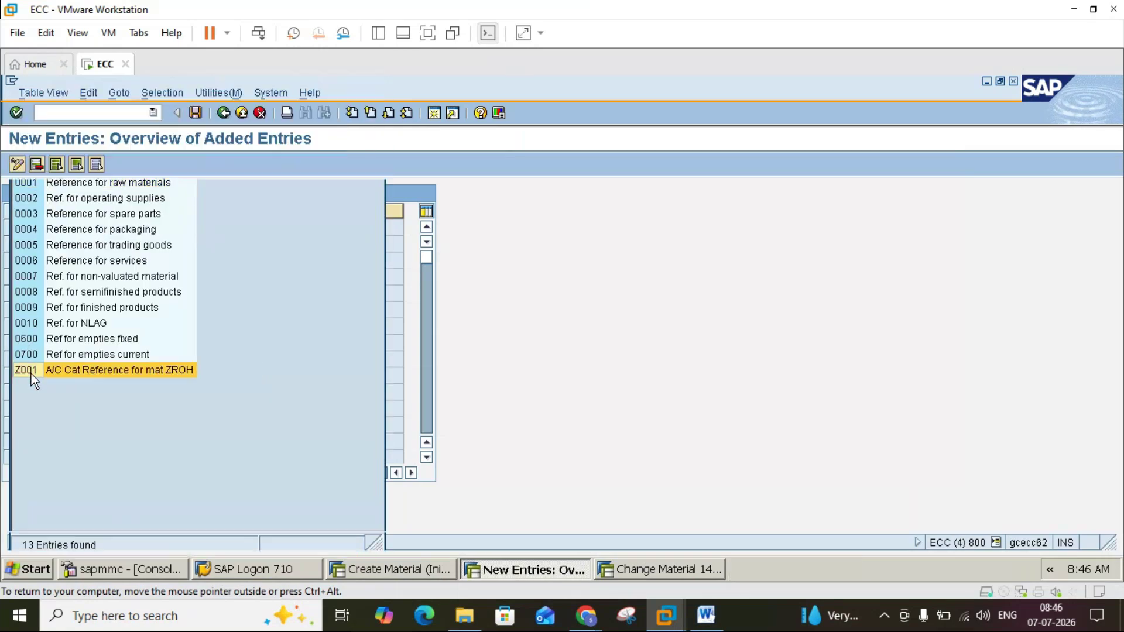
pyautogui.click(71, 244)
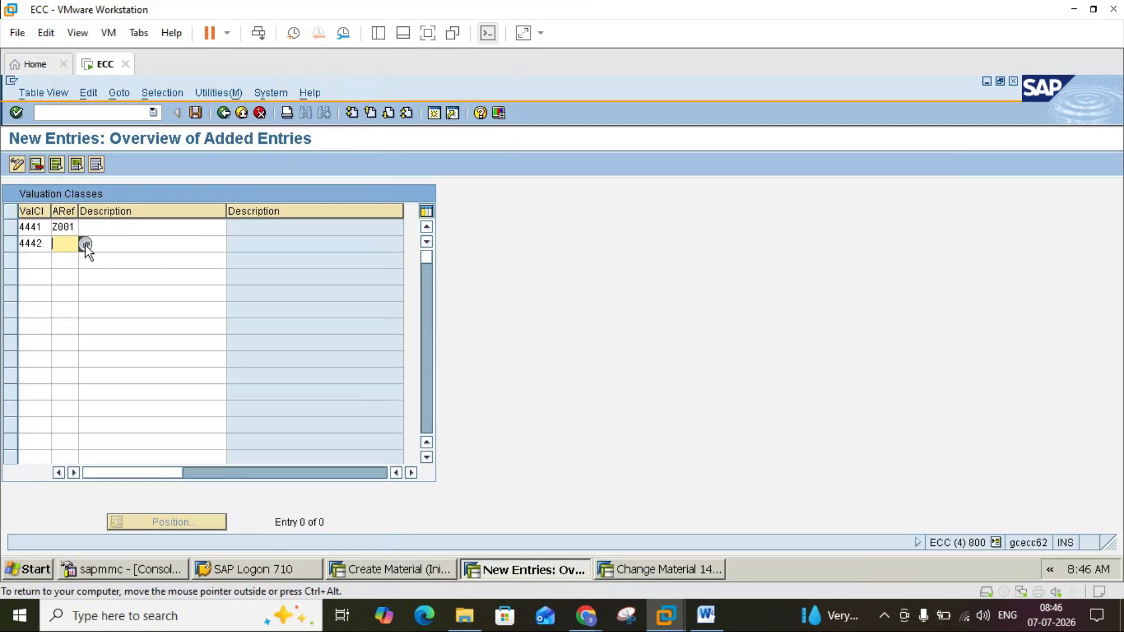
pyautogui.click(85, 245)
pyautogui.doubleClick(41, 371)
# Step: Describe valuation class 4441 as Liquids and 4442 as Chemicals, following the Word notes, and confirm the entries
pyautogui.click(705, 616)
pyautogui.click(705, 616)
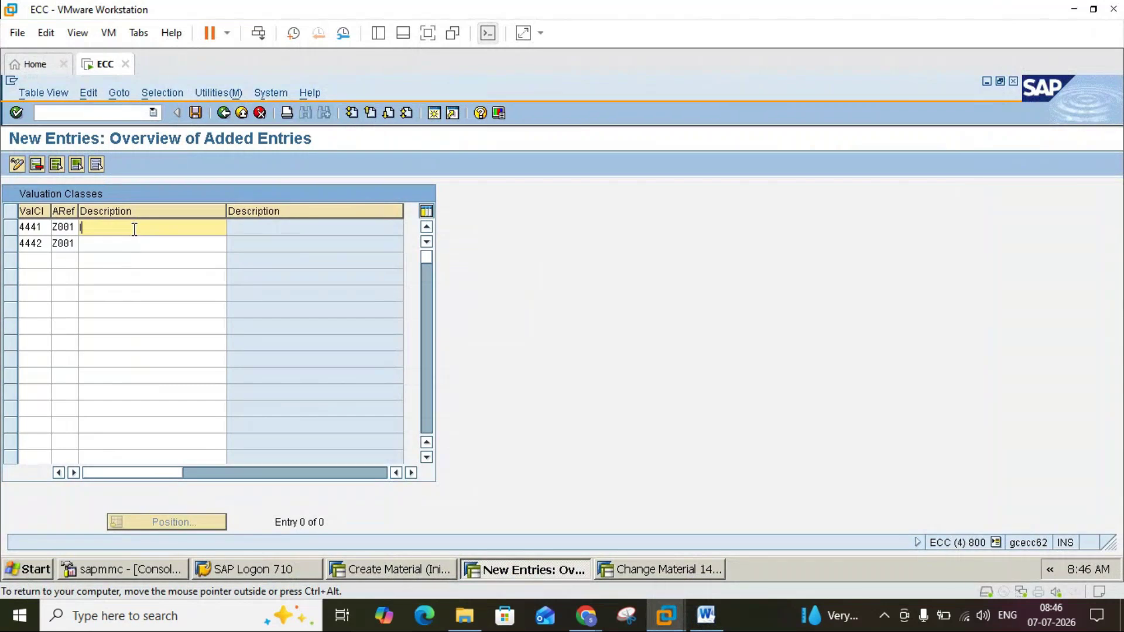
pyautogui.write('Liquid')
pyautogui.press('Return')
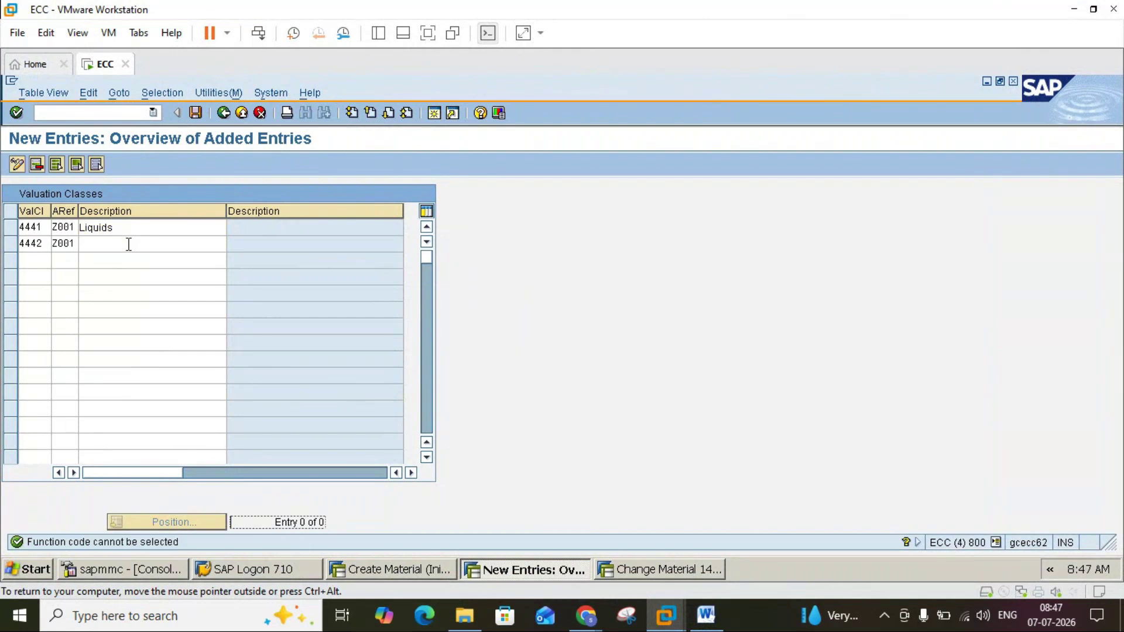
pyautogui.click(129, 245)
pyautogui.write('C')
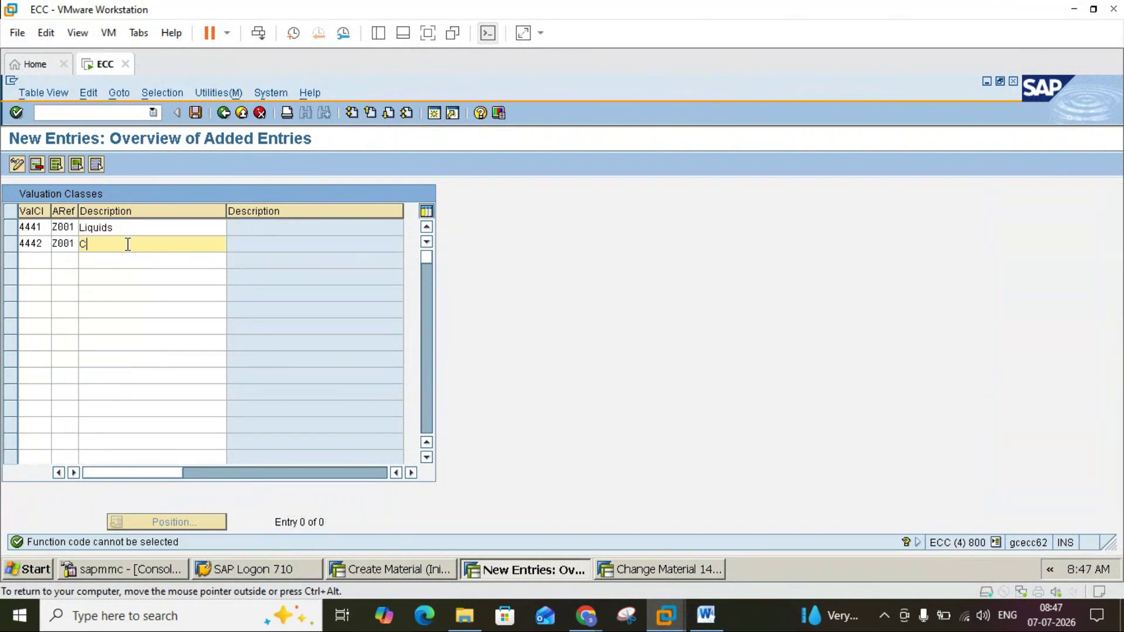
pyautogui.write('hemicals')
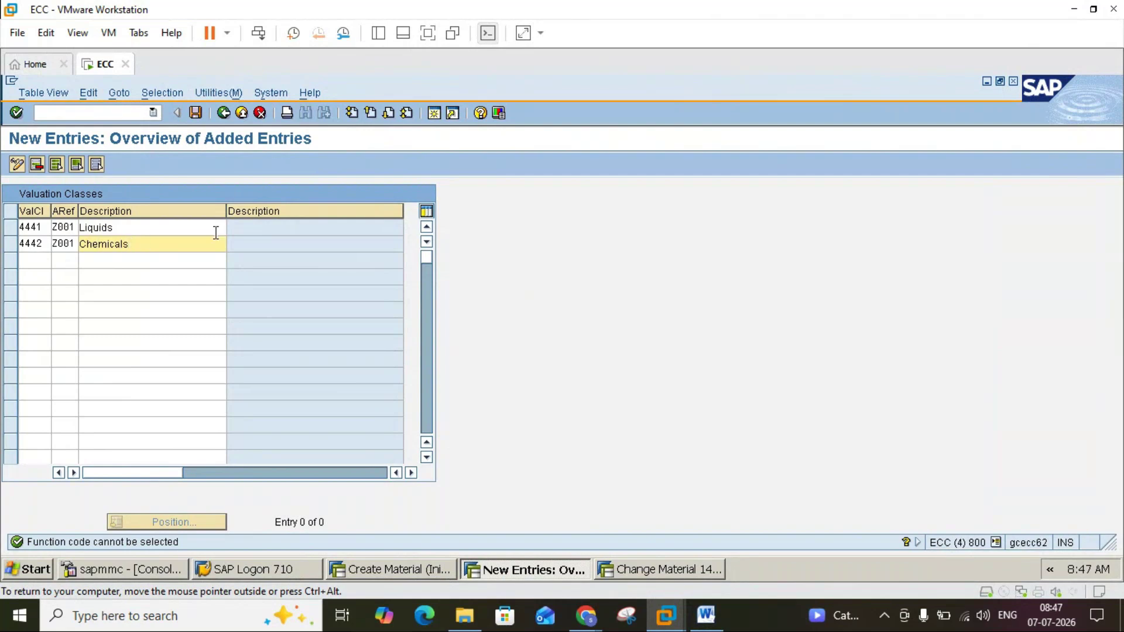
pyautogui.press('Return')
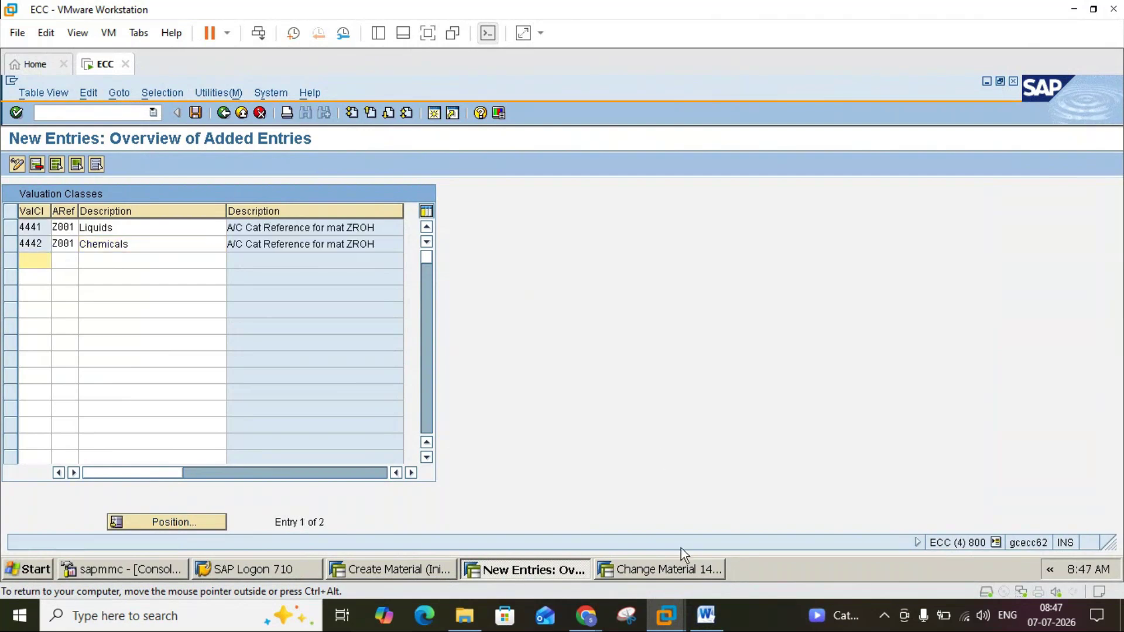
# Step: Save the new valuation classes 4441 and 4442 and return to the valuation class section of the Word notes
pyautogui.click(705, 614)
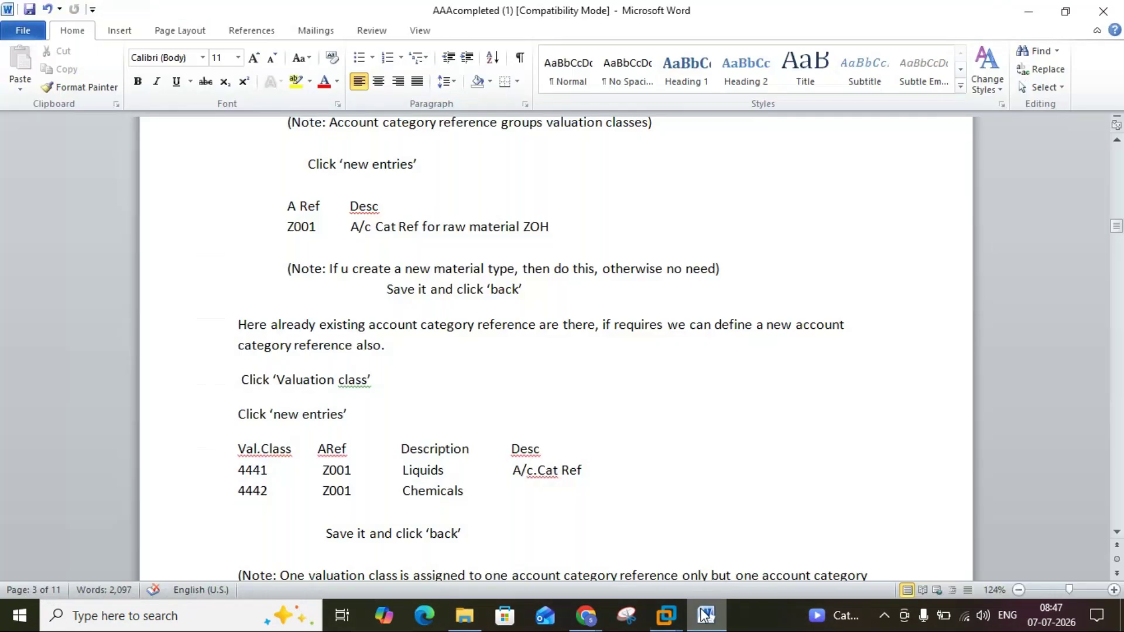
pyautogui.click(705, 615)
pyautogui.click(195, 113)
pyautogui.click(42, 330)
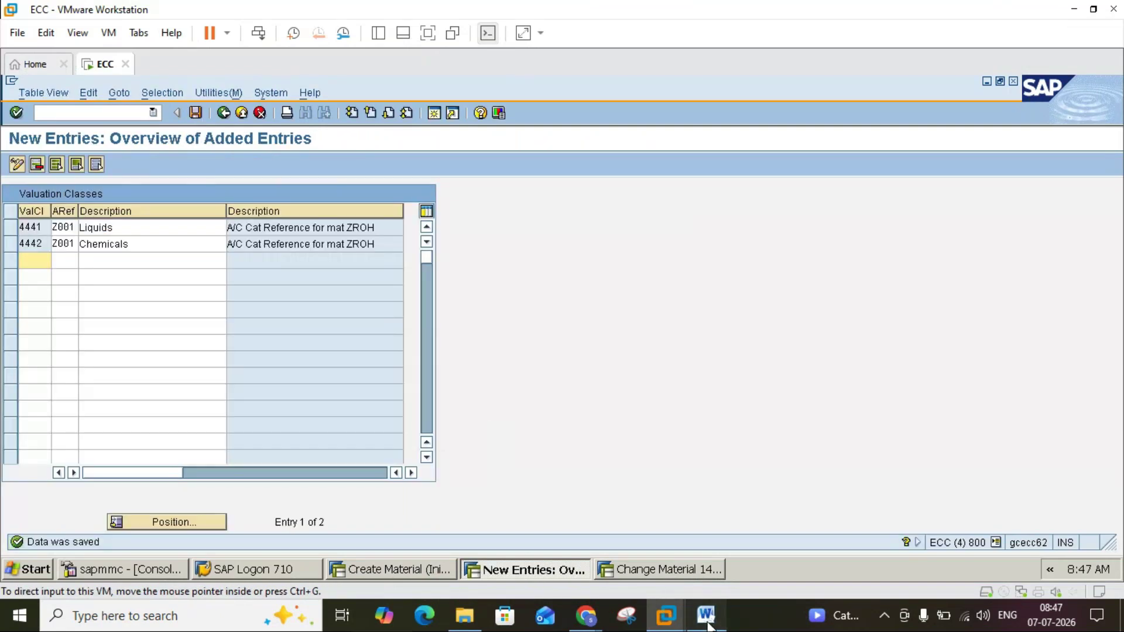
pyautogui.click(706, 615)
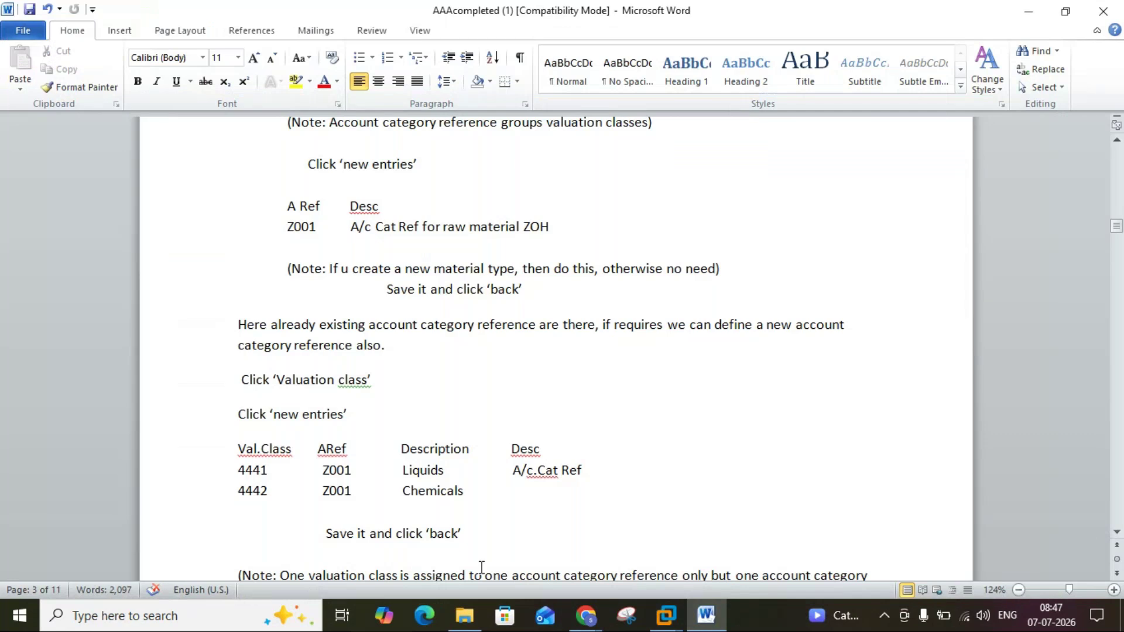
# Step: Check the Word notes for the next configuration stage, and open the material type/account category reference assignment in SAP
pyautogui.click(1116, 532)
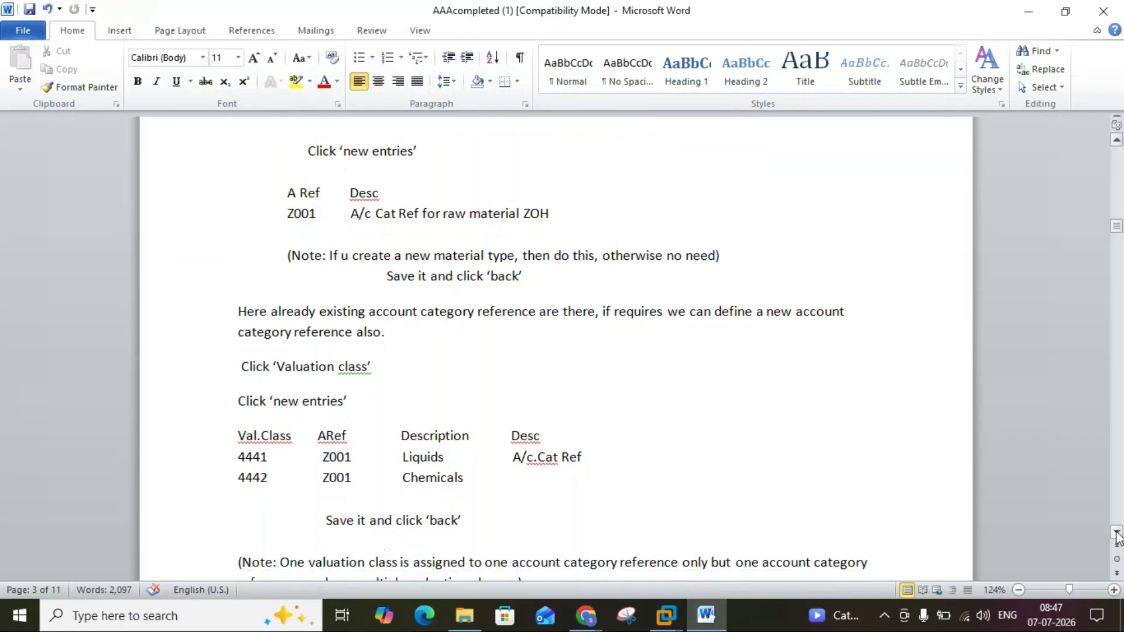
pyautogui.scroll(-6, 1116, 532)
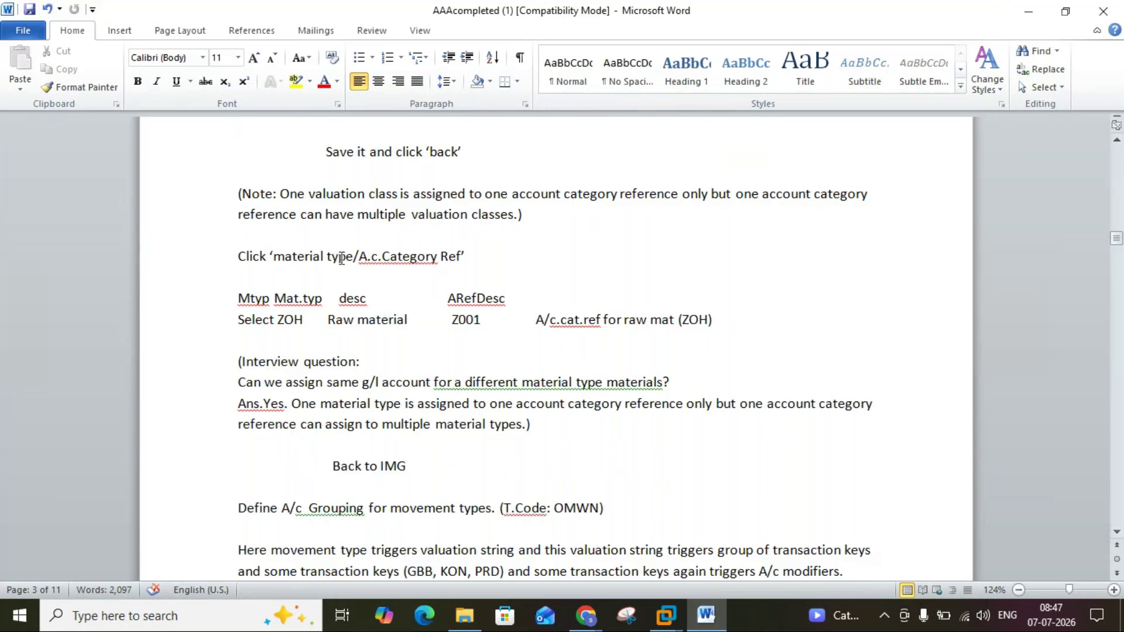
pyautogui.click(705, 612)
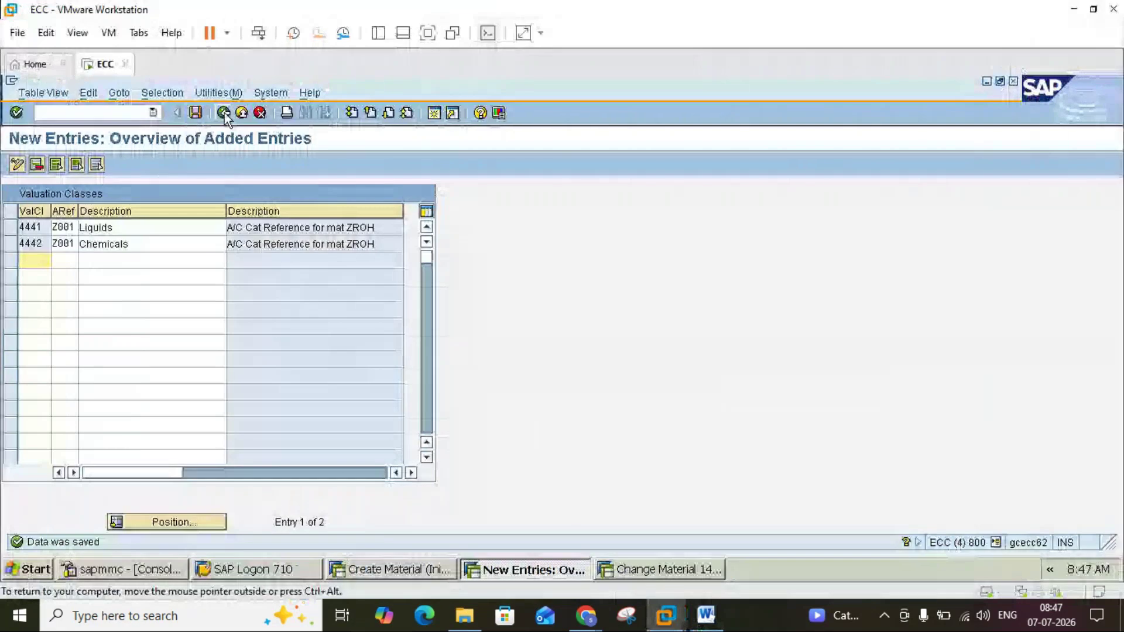
pyautogui.click(223, 113)
pyautogui.click(223, 113)
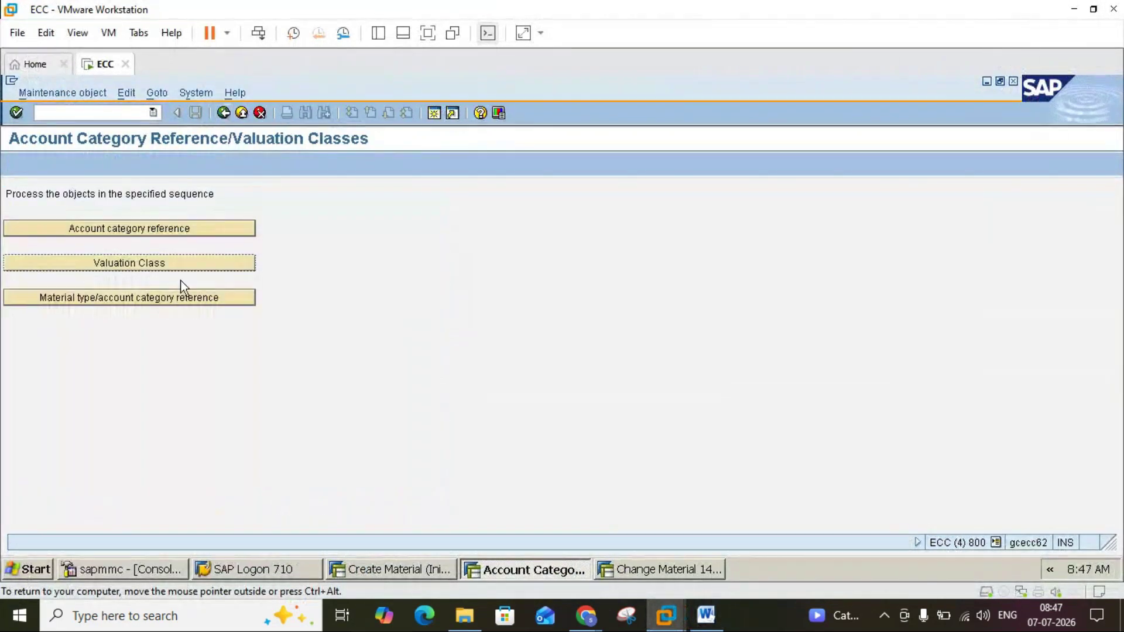
pyautogui.click(156, 297)
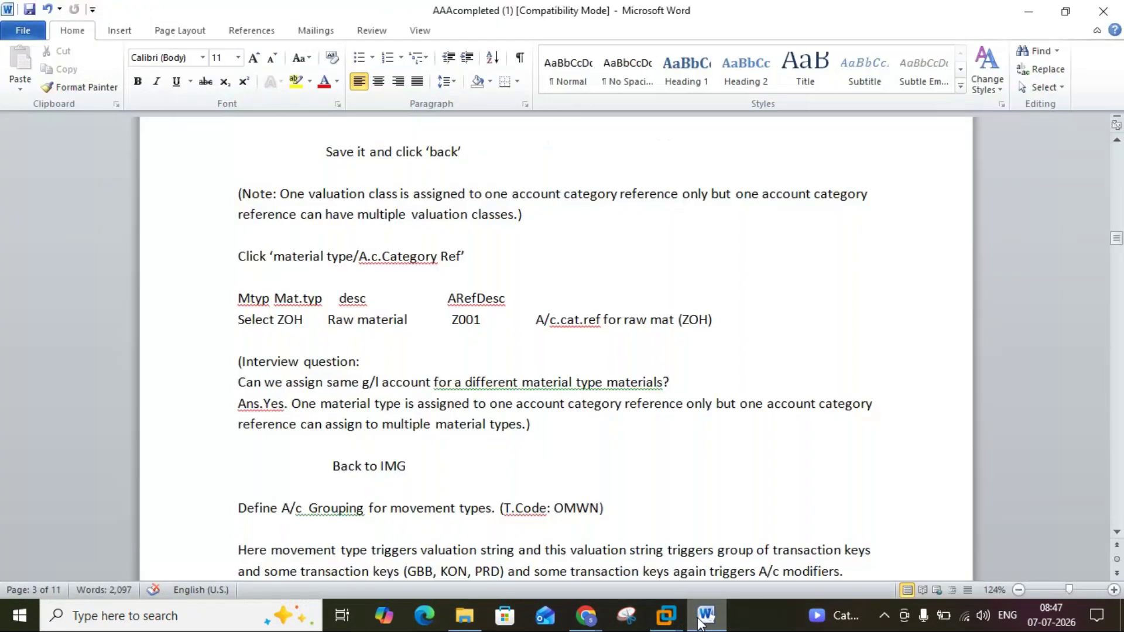
# Step: Position the account category reference/material type table at material type ZROH
pyautogui.click(700, 623)
pyautogui.click(163, 518)
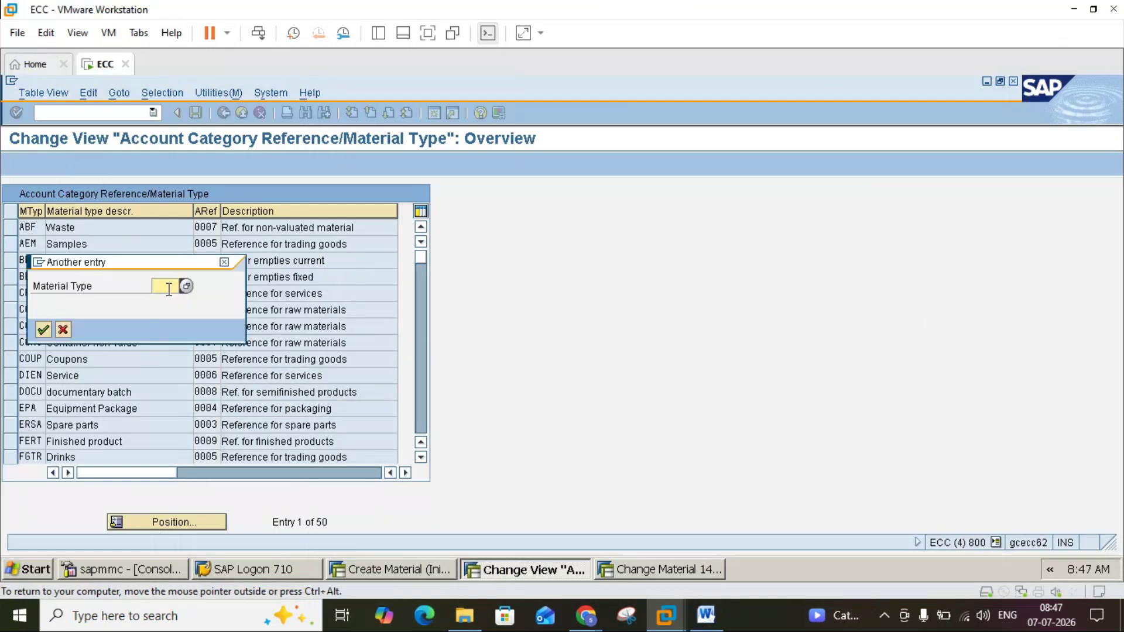
pyautogui.write('zrm')
pyautogui.press('Return')
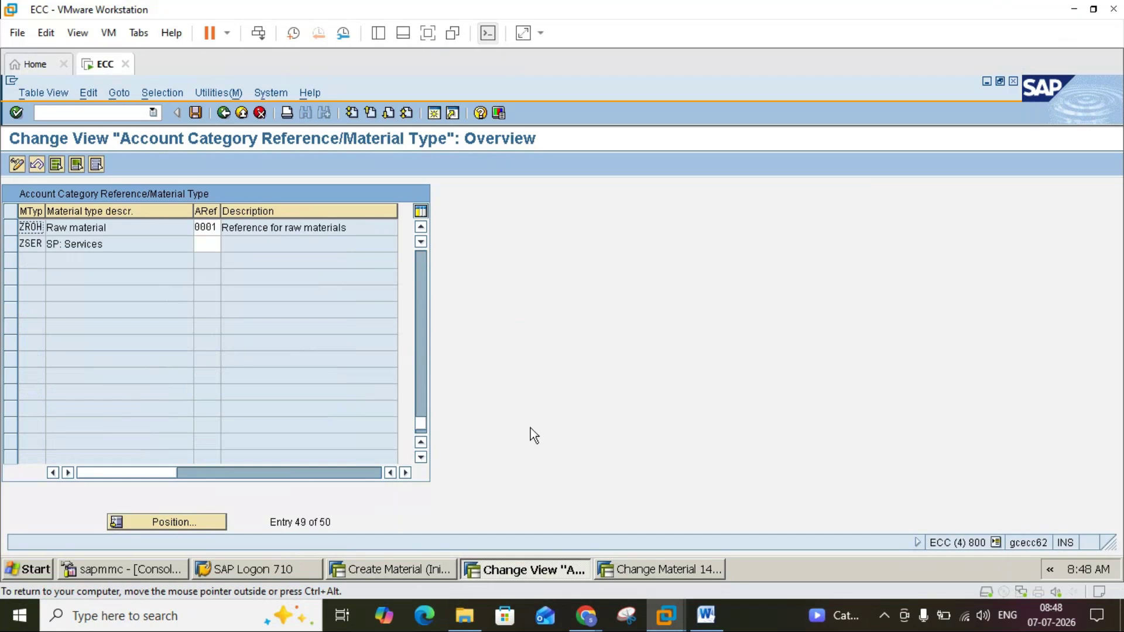
# Step: Assign account category reference Z001 to raw material type ZROH and save it under customizing request ECCK900002
pyautogui.click(216, 229)
pyautogui.click(227, 229)
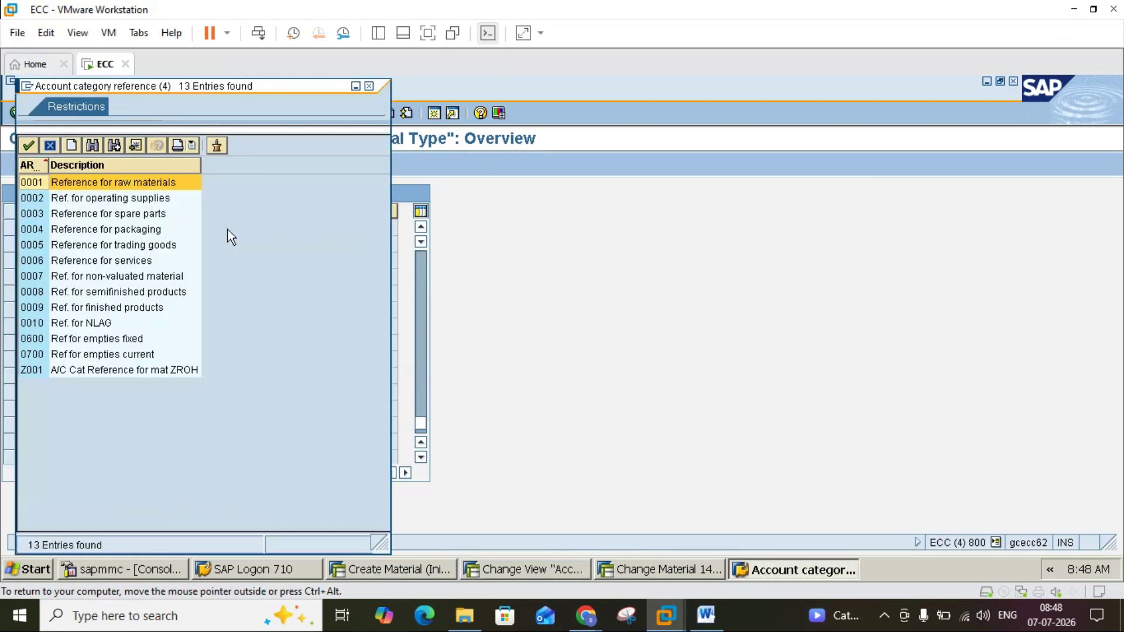
pyautogui.doubleClick(37, 372)
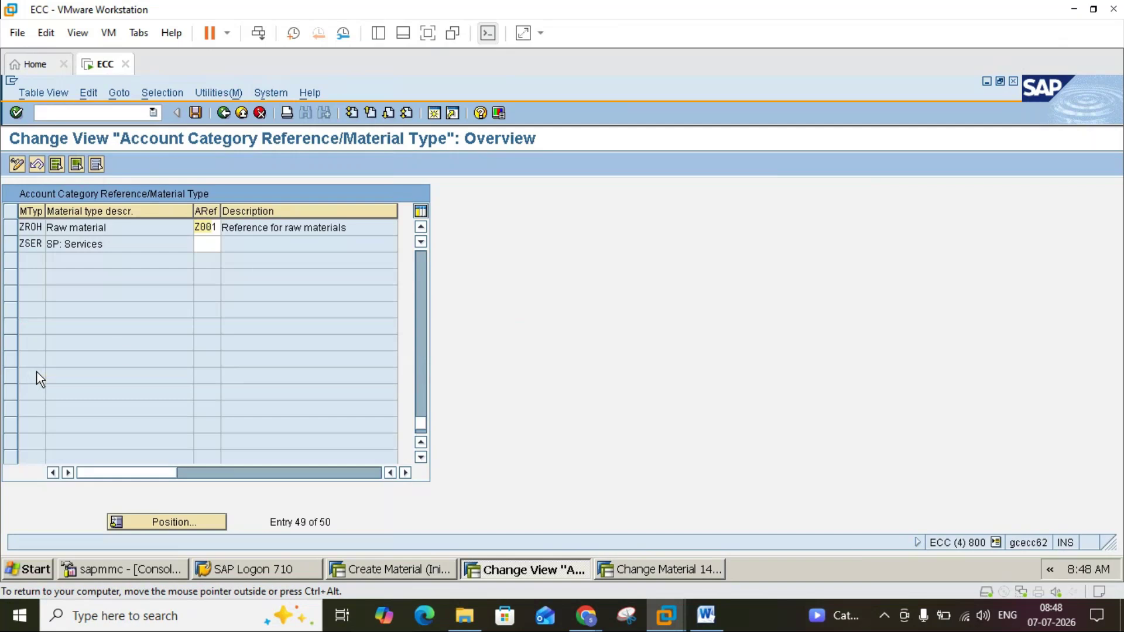
pyautogui.press('Return')
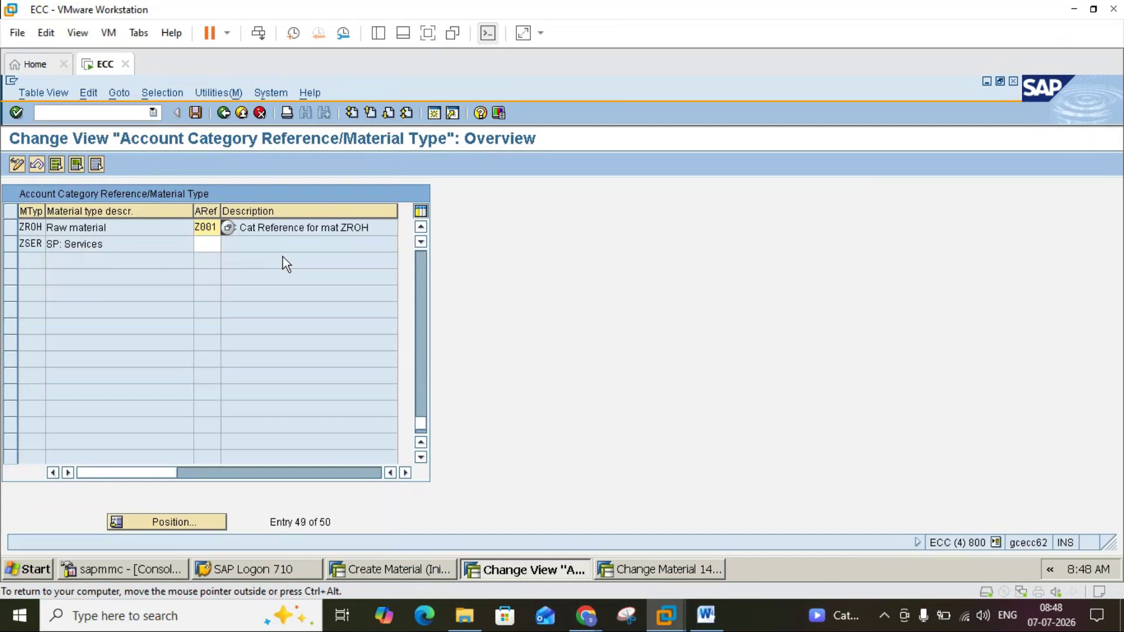
pyautogui.click(195, 115)
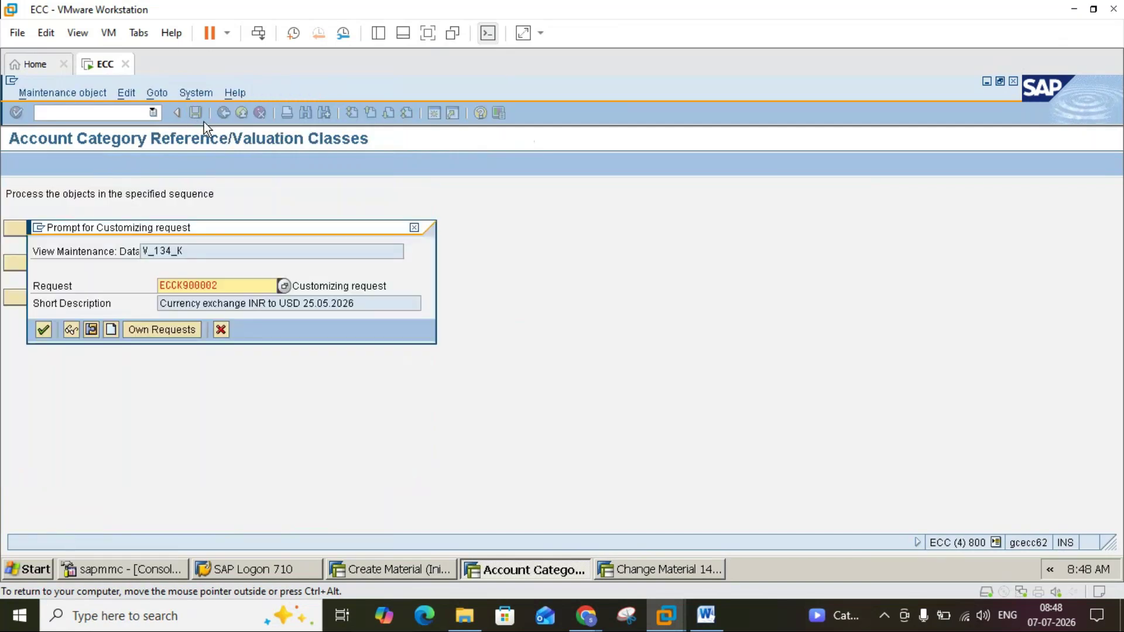
pyautogui.click(44, 329)
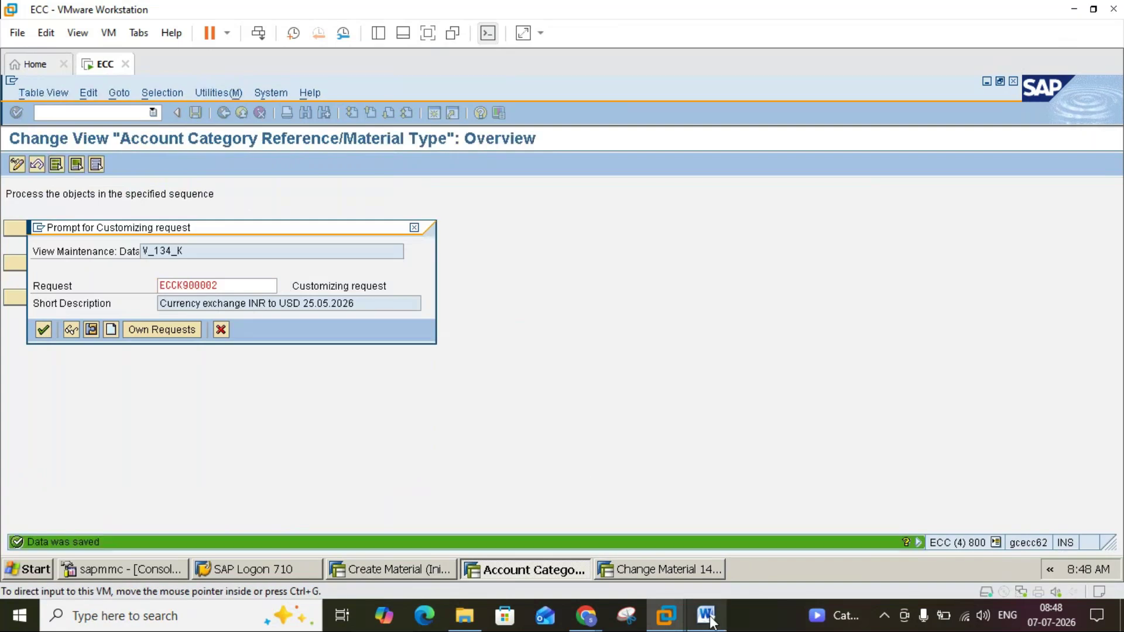
# Step: Return to the IMG structure and open Define Account Grouping for Movement Types
pyautogui.click(707, 615)
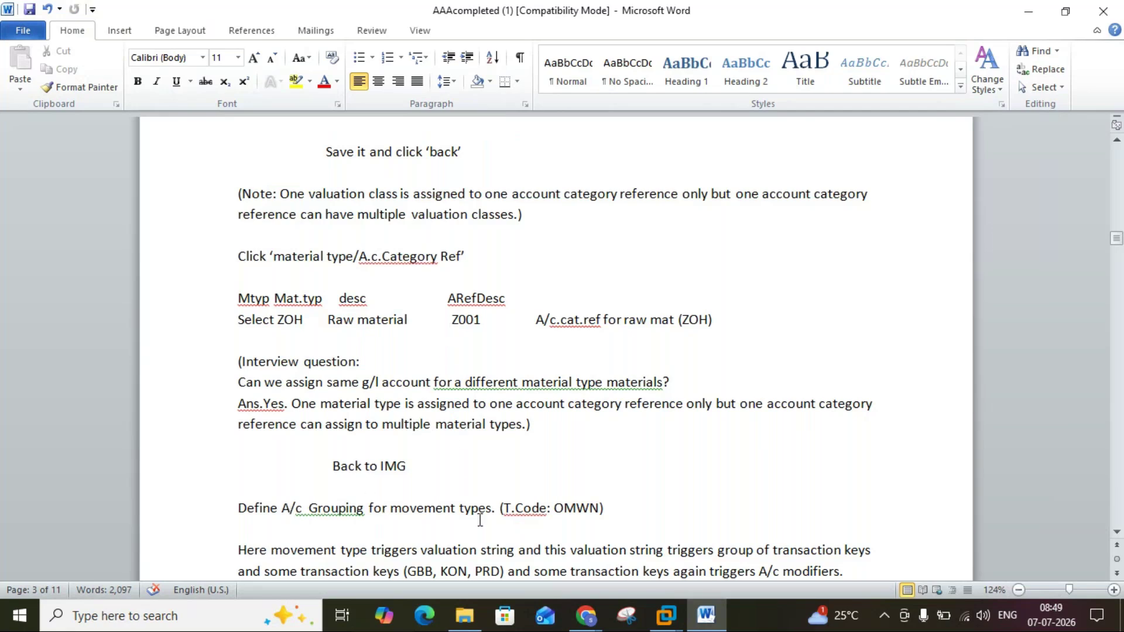
pyautogui.click(704, 623)
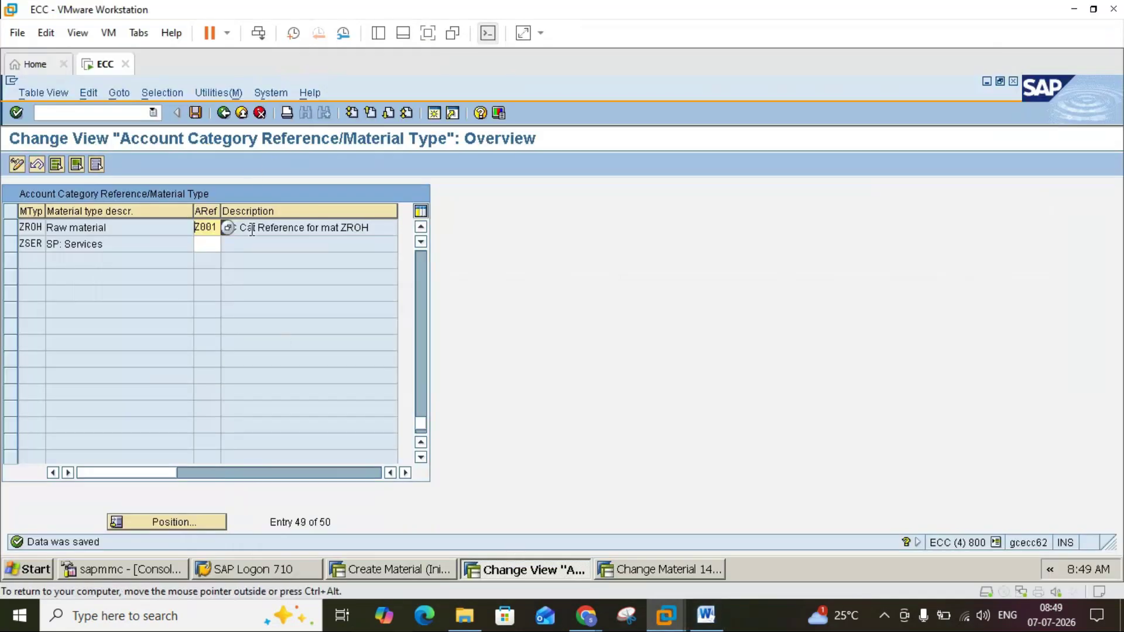
pyautogui.click(196, 113)
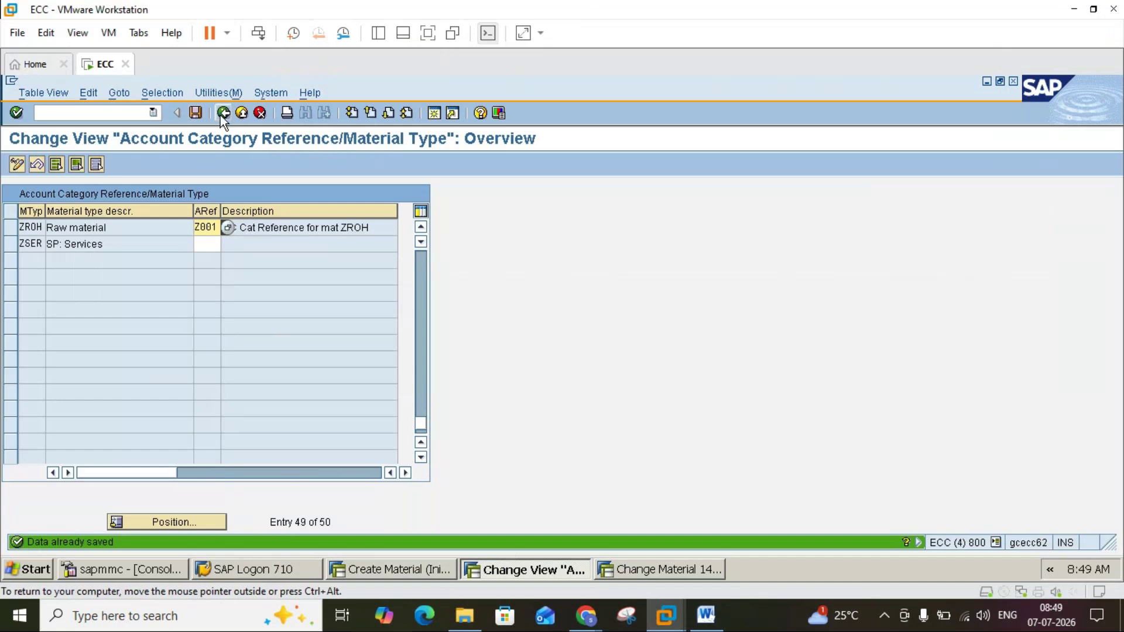
pyautogui.click(223, 114)
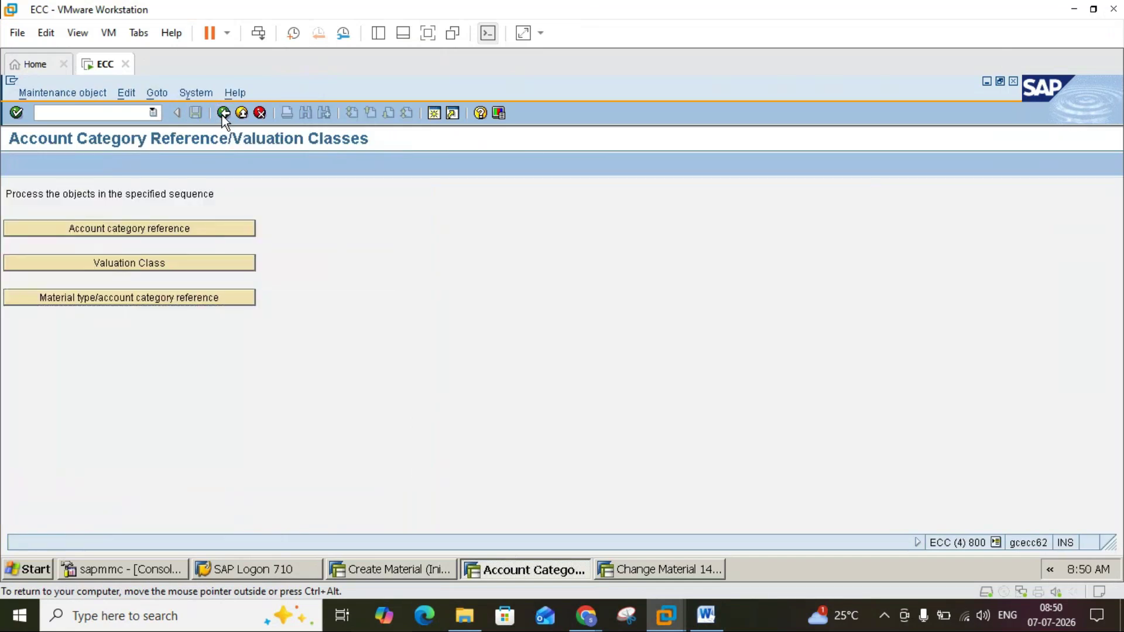
pyautogui.click(223, 114)
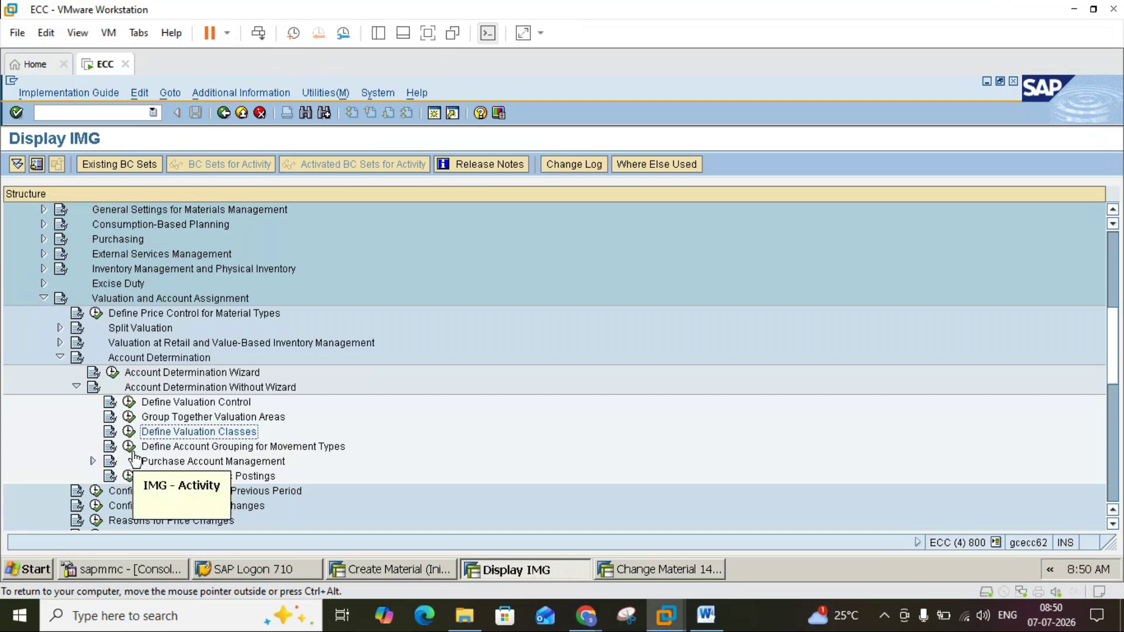
pyautogui.click(131, 448)
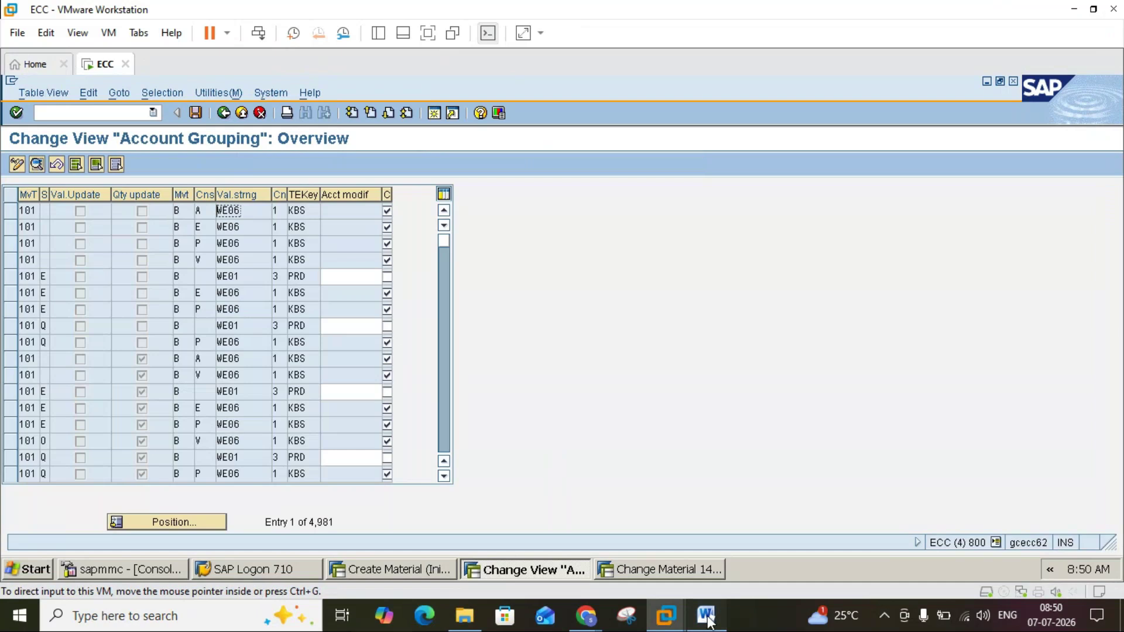
# Step: Switch to Word and read the notes on account grouping for movement types (OMWN), valuation strings and transaction keys
pyautogui.click(707, 618)
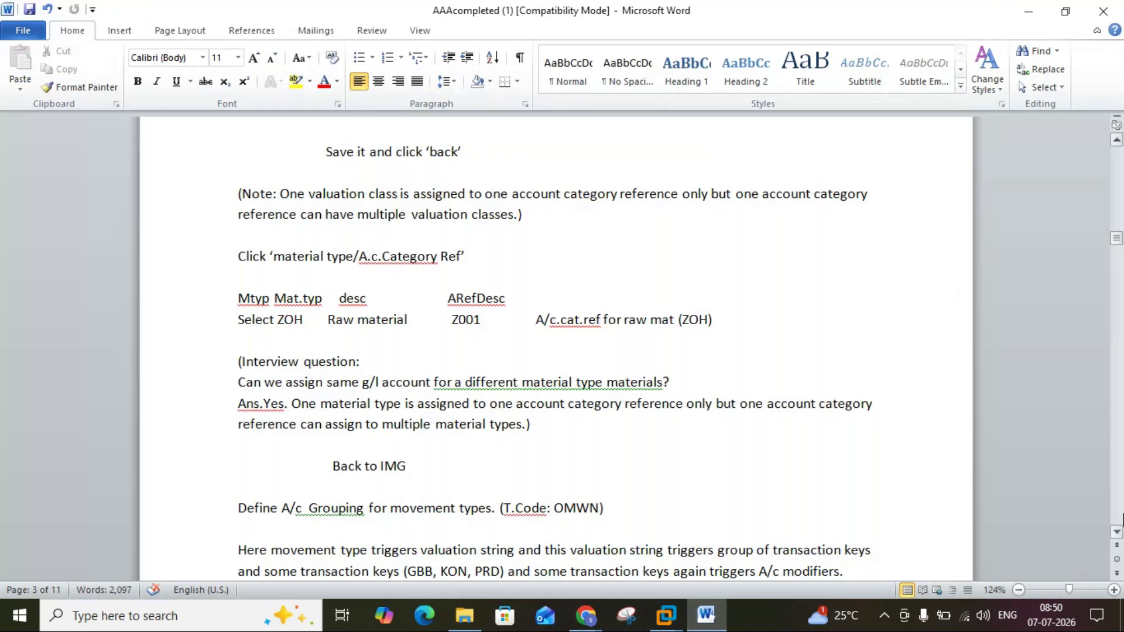
pyautogui.scroll(-3, 1120, 534)
pyautogui.scroll(-2, 1120, 539)
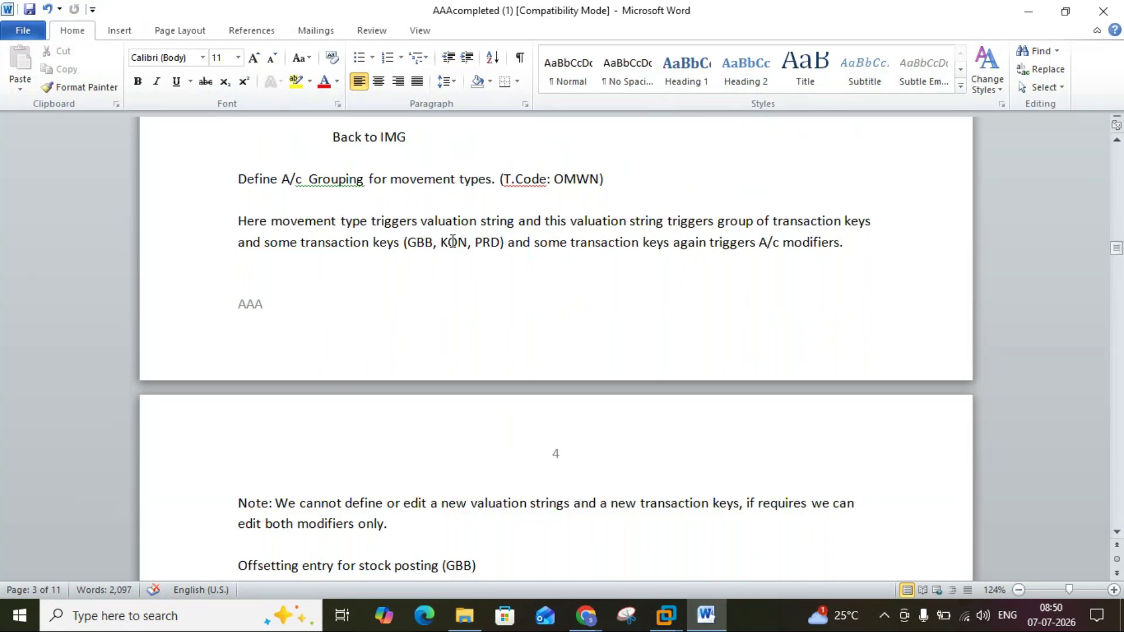
# Step: Switch back to SAP and exit the Create Material session to the SAP Easy Access screen
pyautogui.moveTo(666, 614)
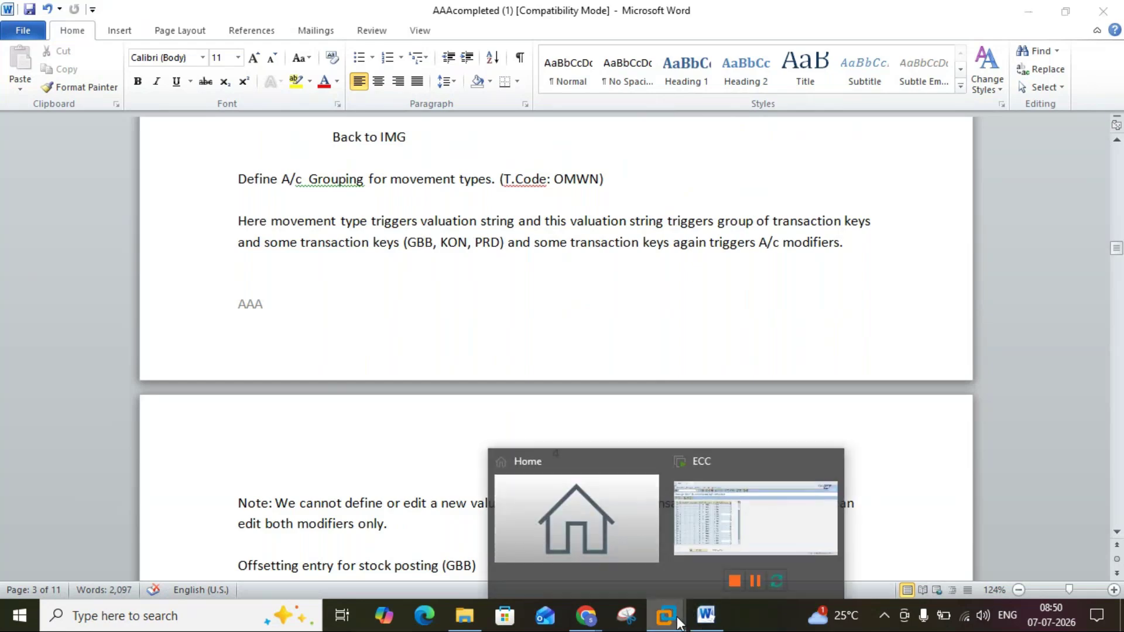
pyautogui.click(718, 526)
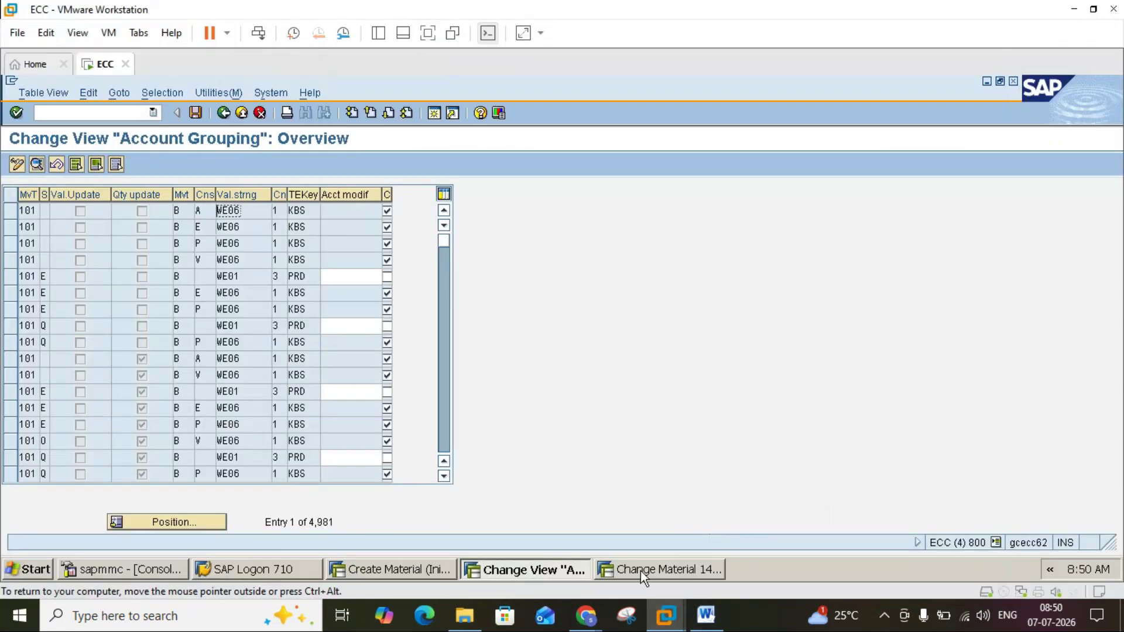
pyautogui.click(389, 571)
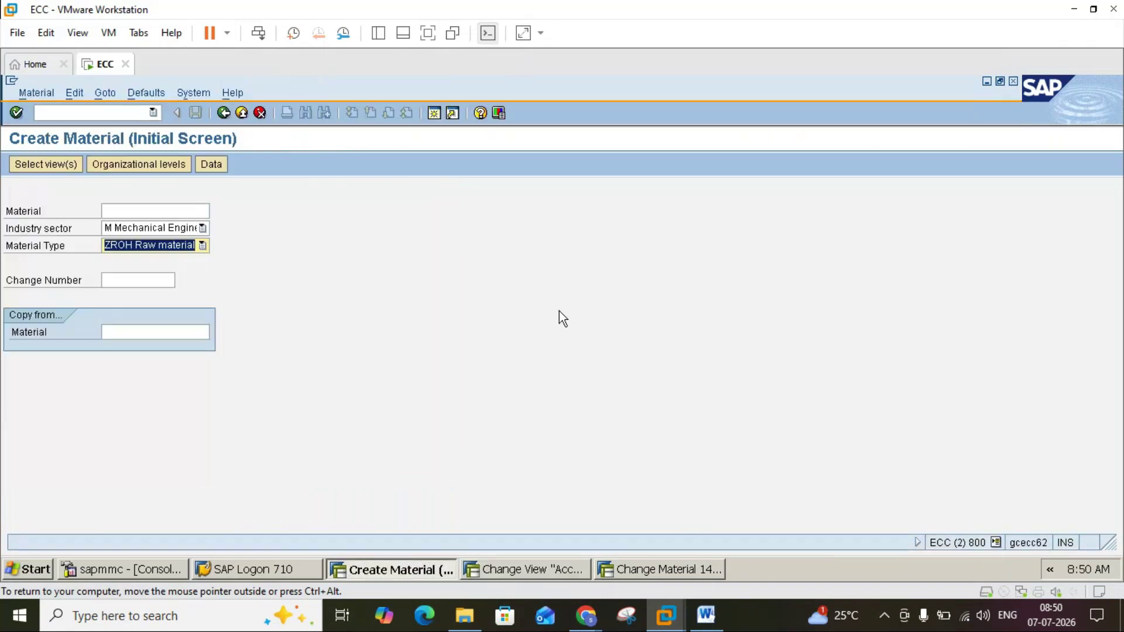
pyautogui.click(242, 113)
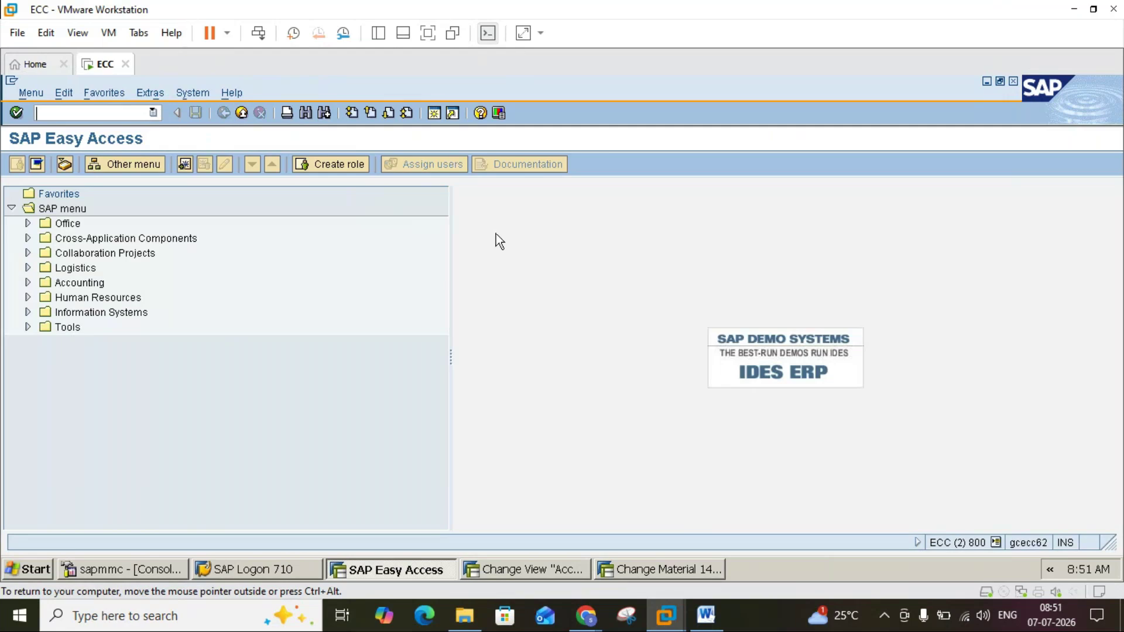
pyautogui.click(713, 617)
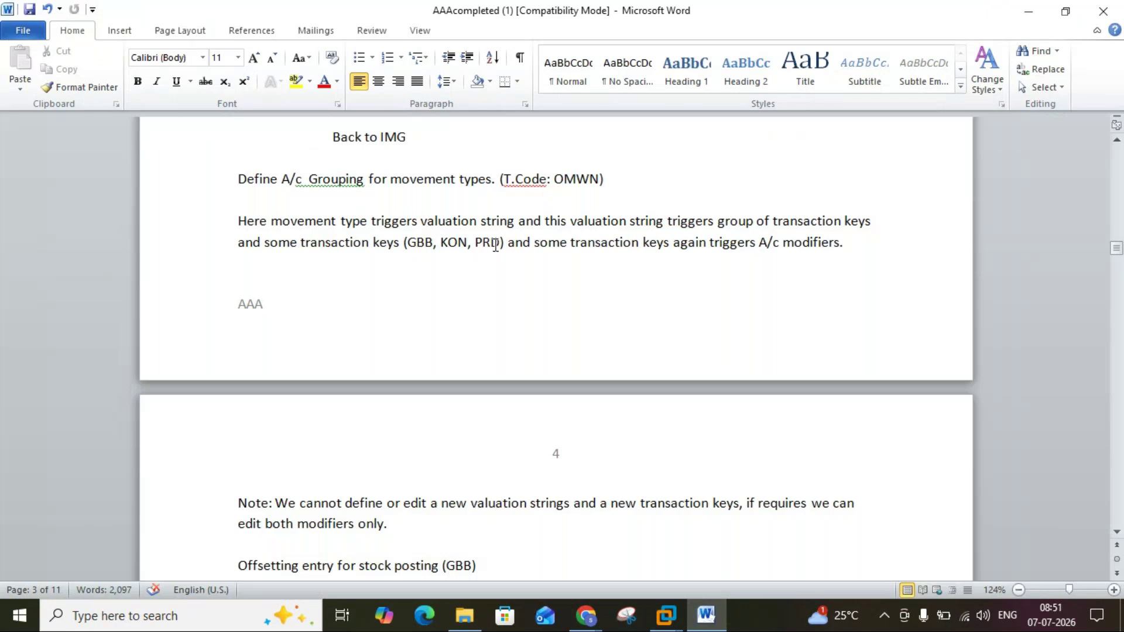
pyautogui.click(711, 615)
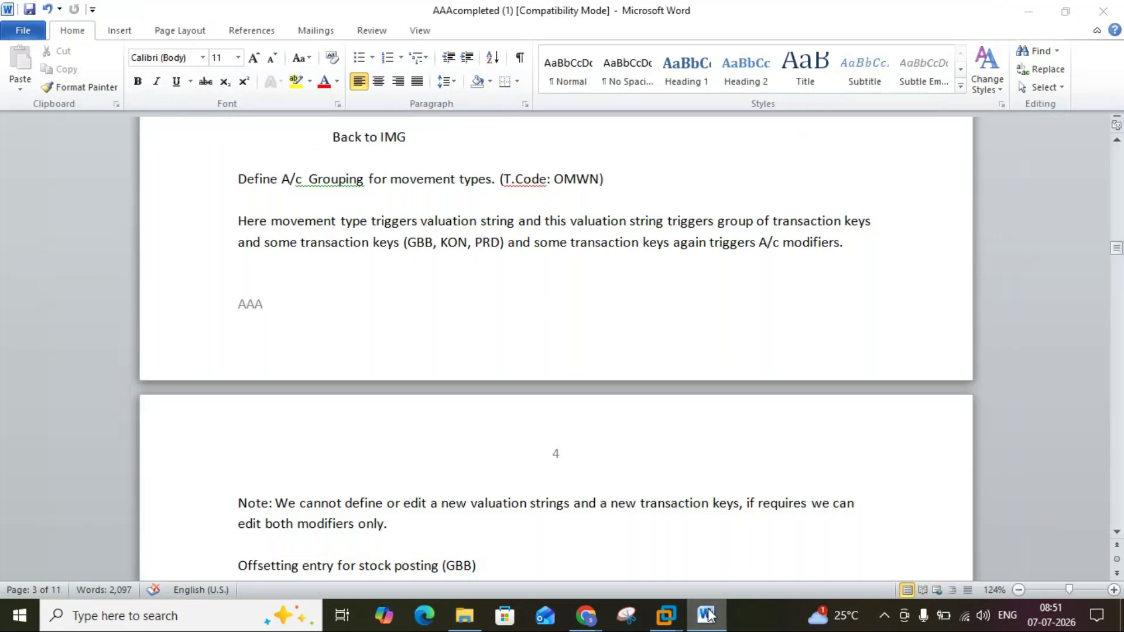
pyautogui.moveTo(591, 618)
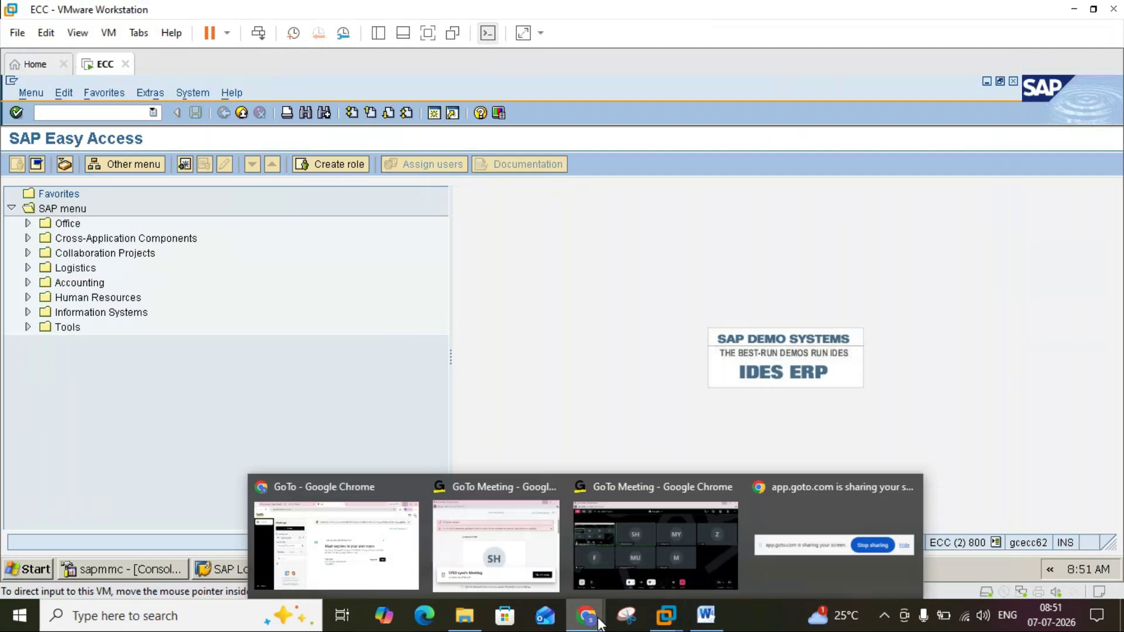
pyautogui.click(632, 568)
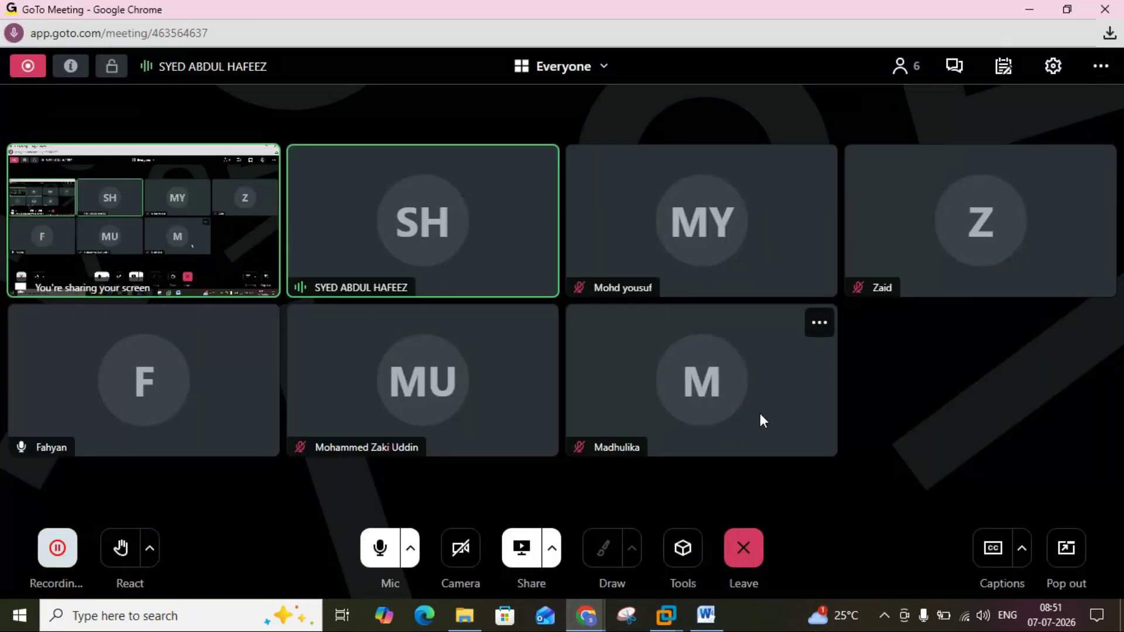
pyautogui.click(1030, 10)
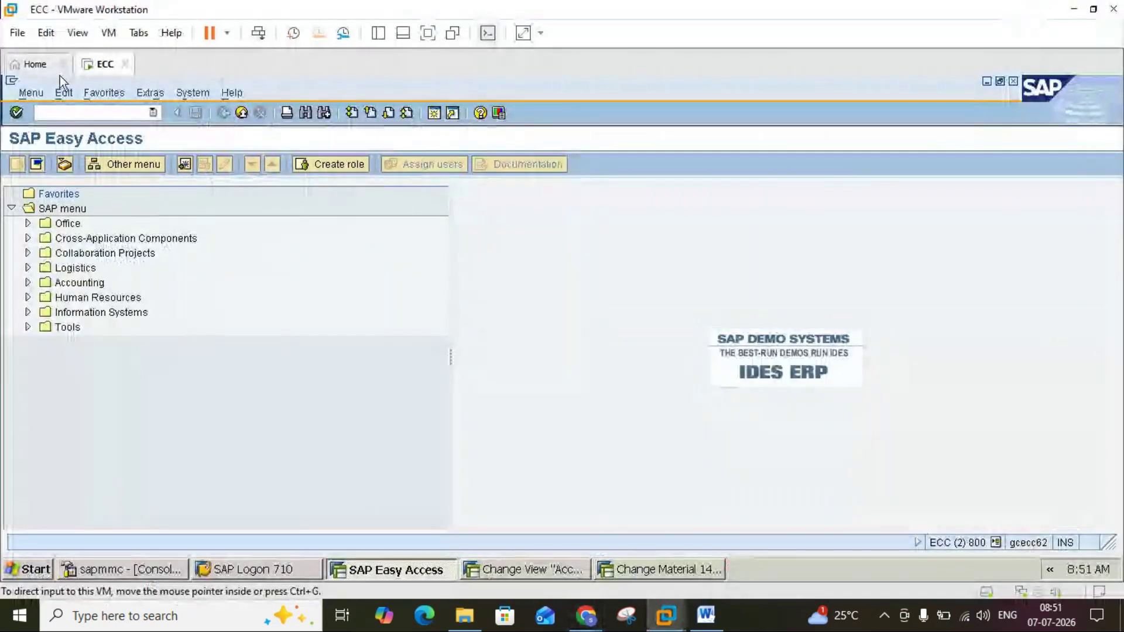
# Step: Run transaction OBYC to open the automatic posting procedures for materials management
pyautogui.click(85, 116)
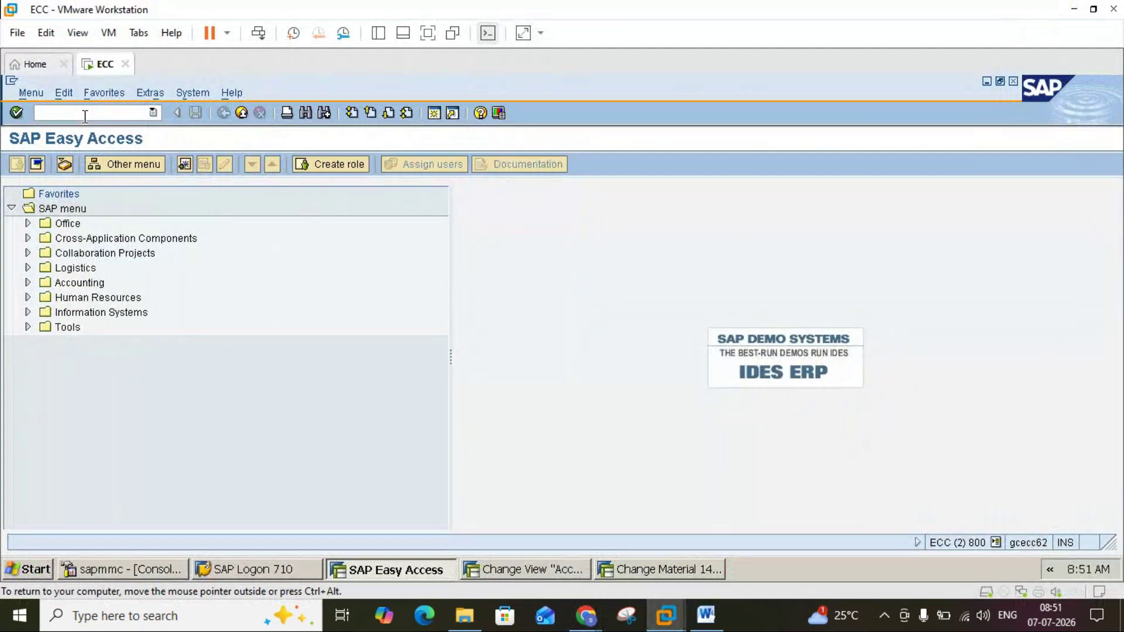
pyautogui.write('obvc')
pyautogui.press('Return')
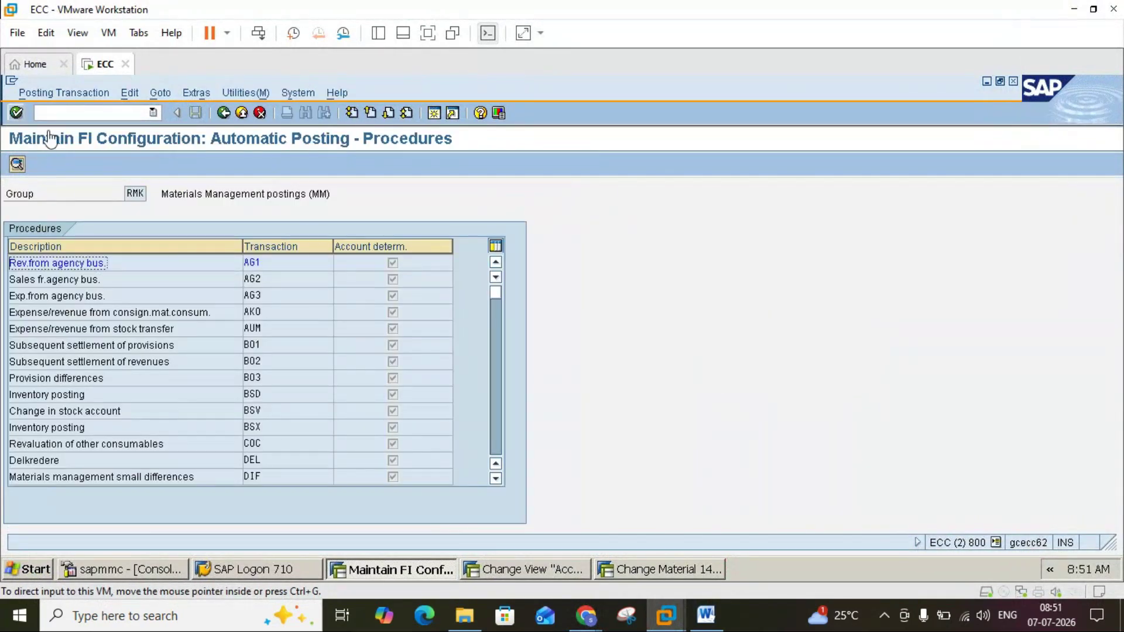
# Step: Consult the Word notes, then review the GBB account assignments for chart of accounts CAUS in SAP and return to the procedures list
pyautogui.click(707, 616)
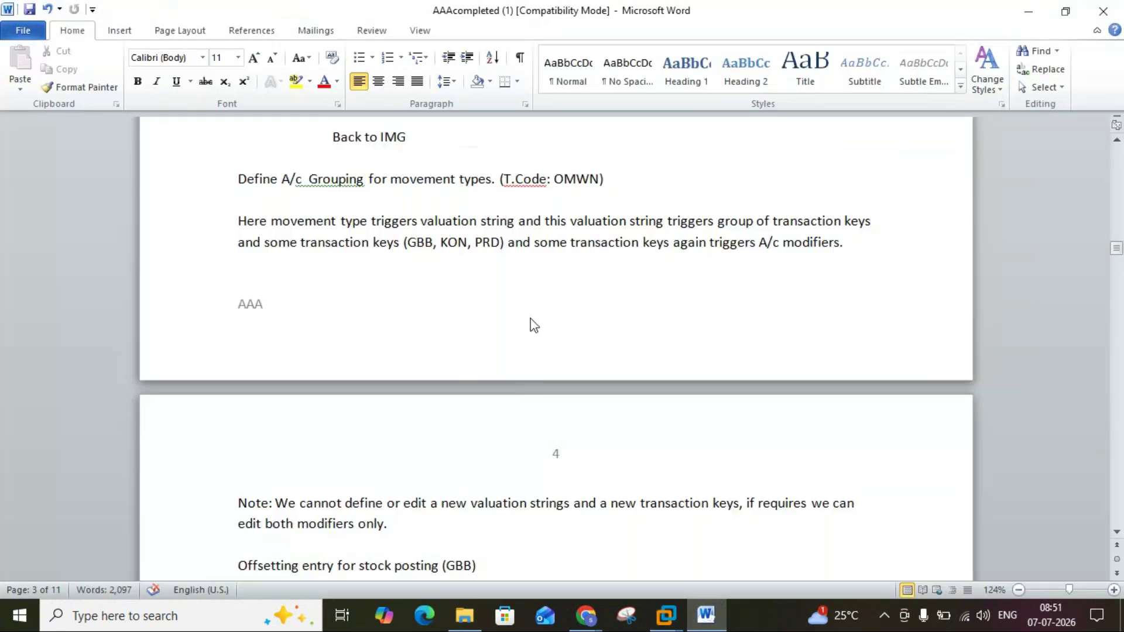
pyautogui.click(699, 624)
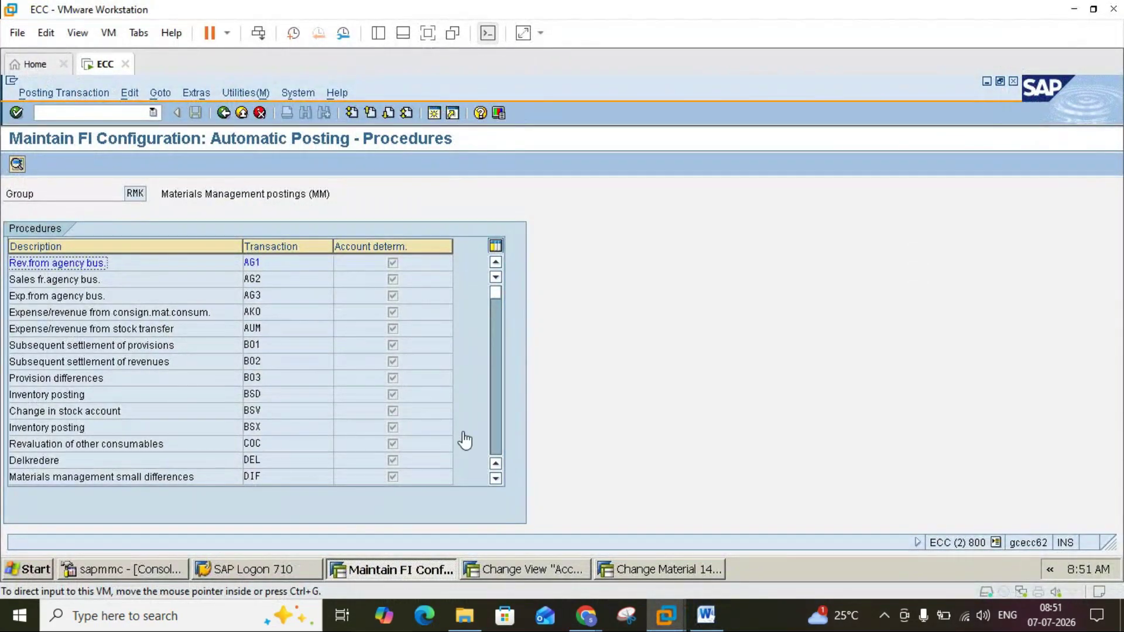
pyautogui.click(494, 434)
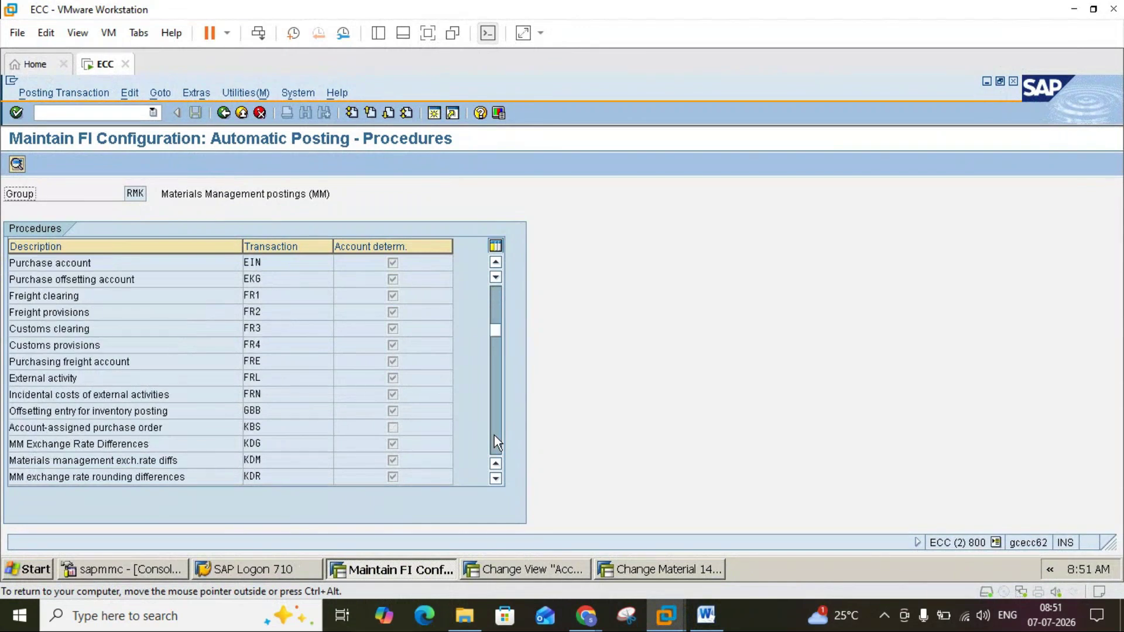
pyautogui.click(251, 411)
pyautogui.doubleClick(253, 411)
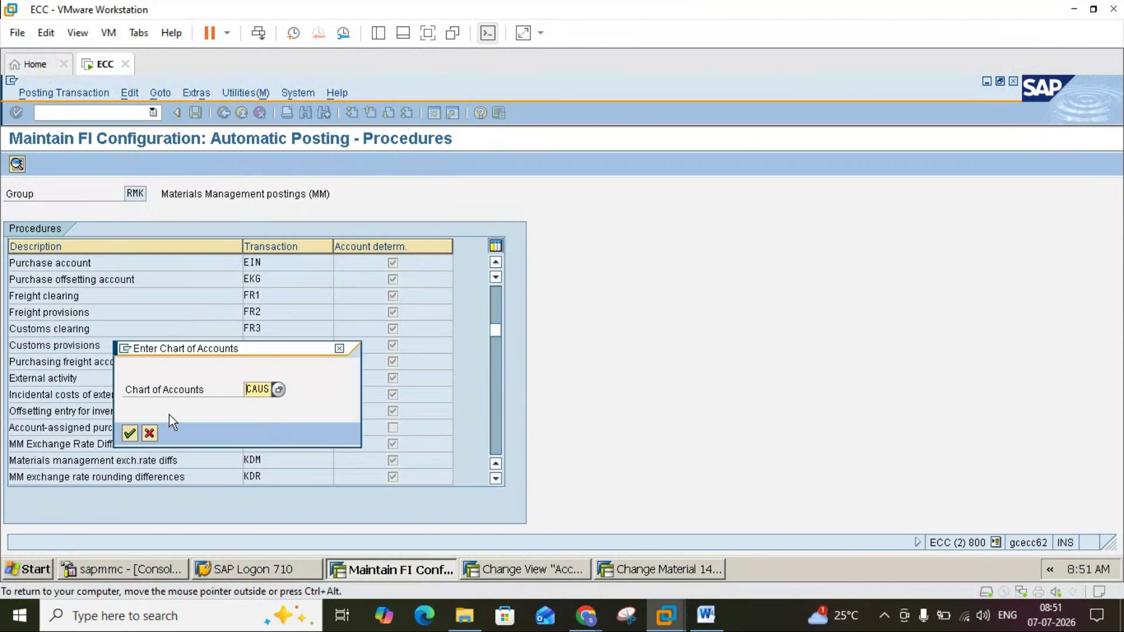
pyautogui.click(130, 434)
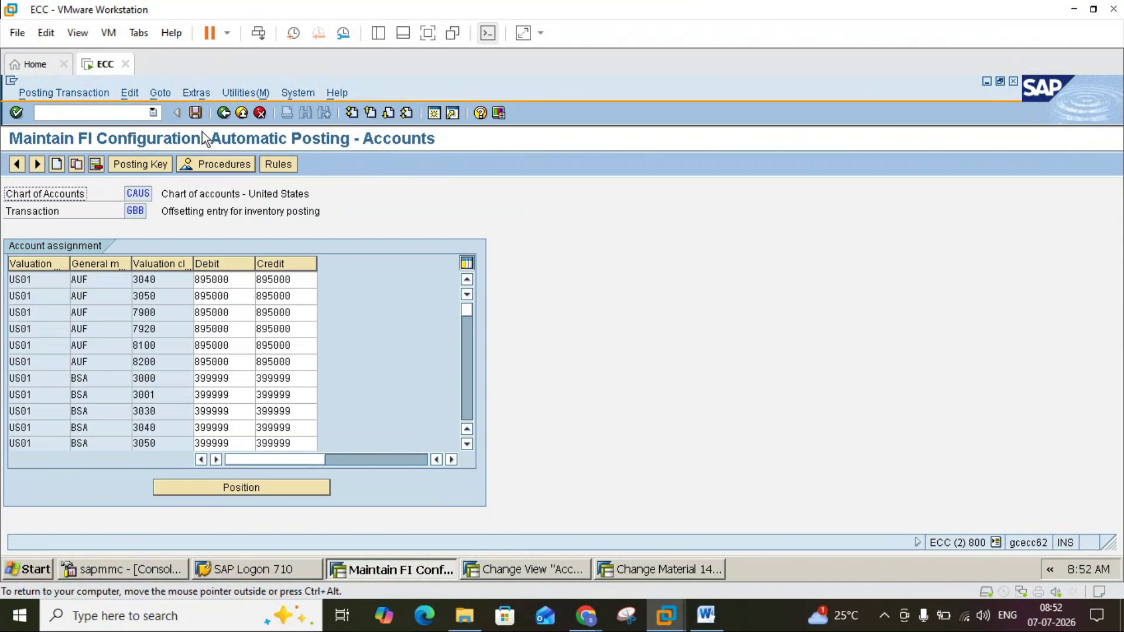
pyautogui.click(224, 112)
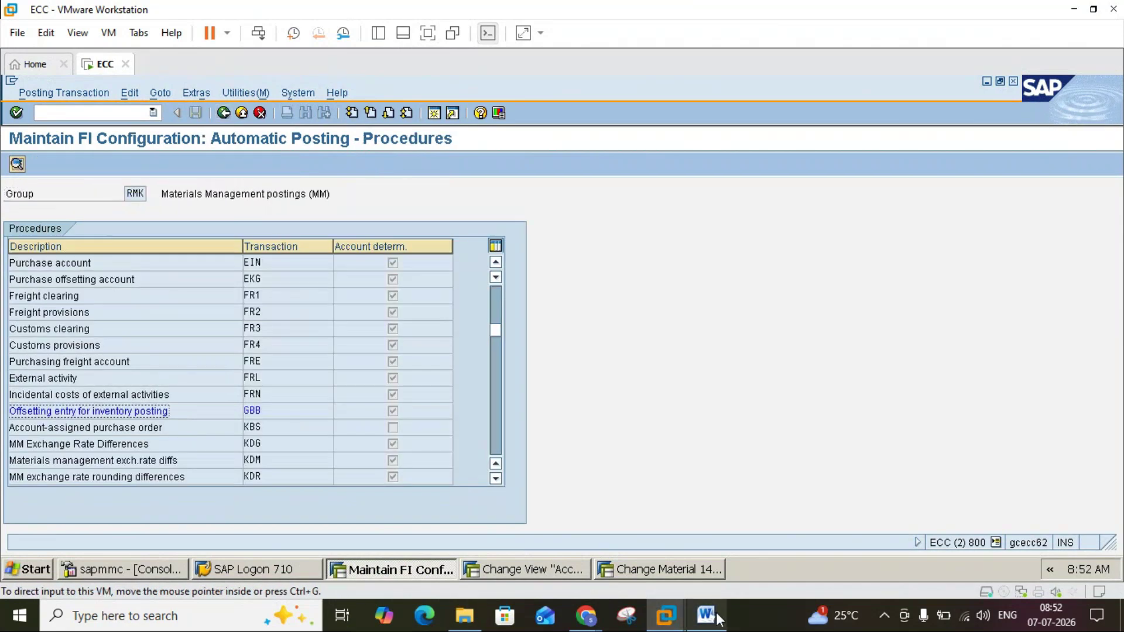
# Step: Recheck the notes in Word, then review the consignment payables (KON) account assignment in SAP and return to the procedures list
pyautogui.click(718, 619)
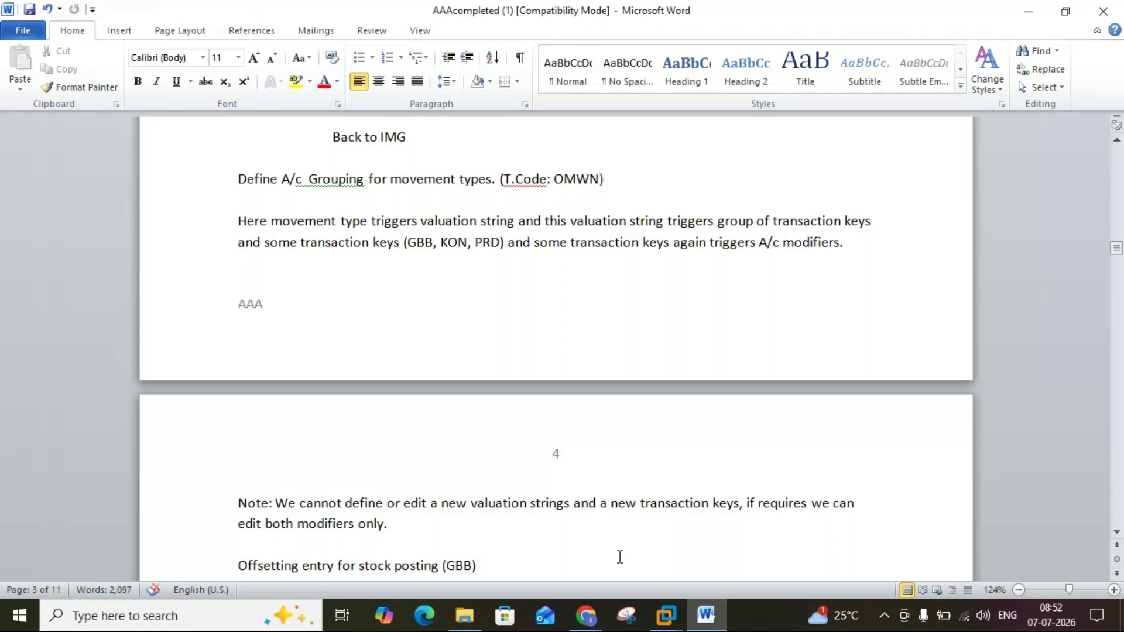
pyautogui.click(704, 618)
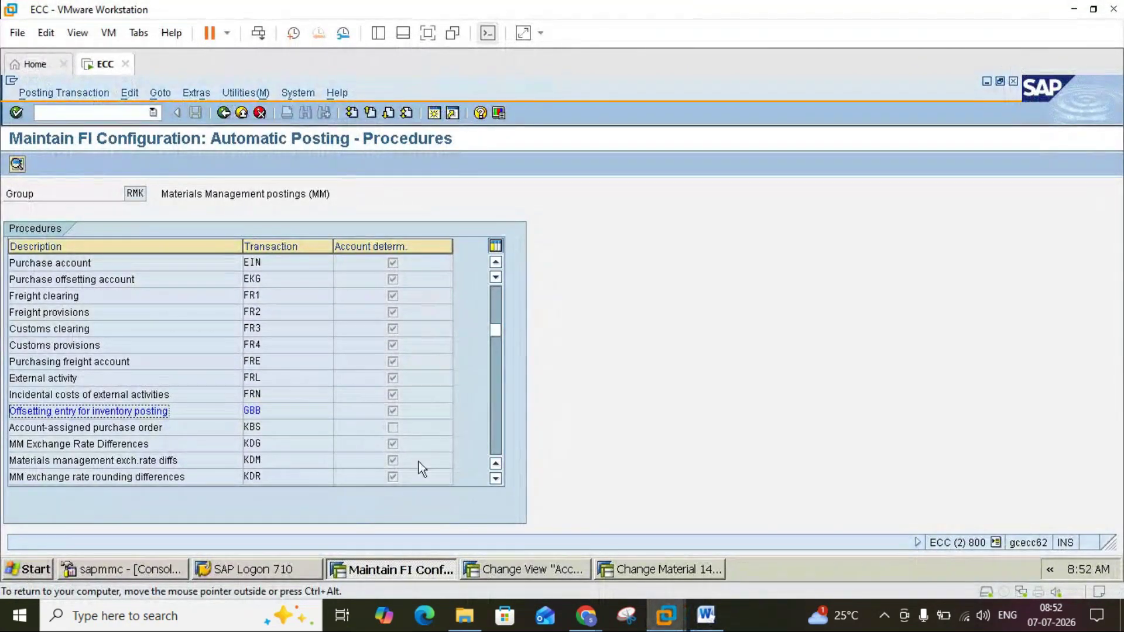
pyautogui.doubleClick(495, 479)
pyautogui.click(496, 479)
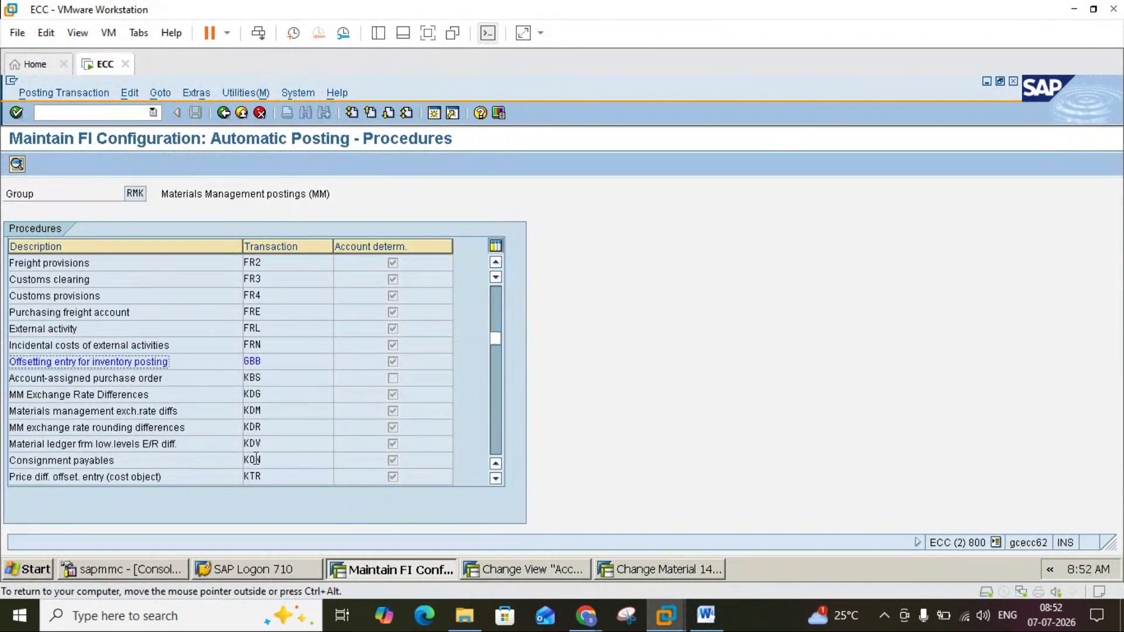
pyautogui.doubleClick(256, 459)
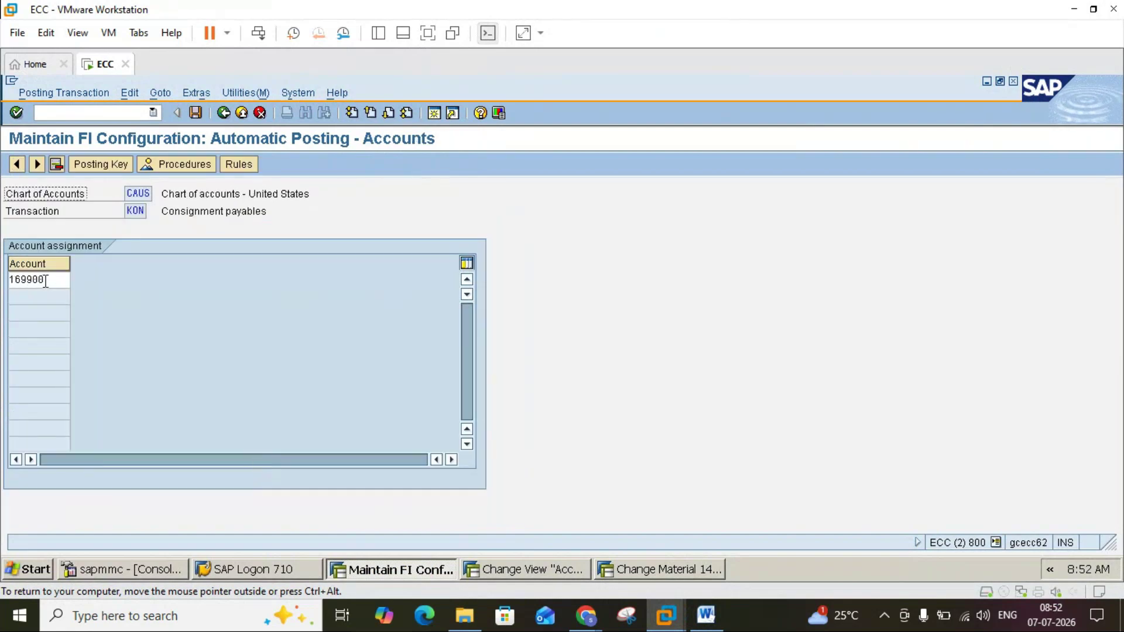
pyautogui.click(224, 111)
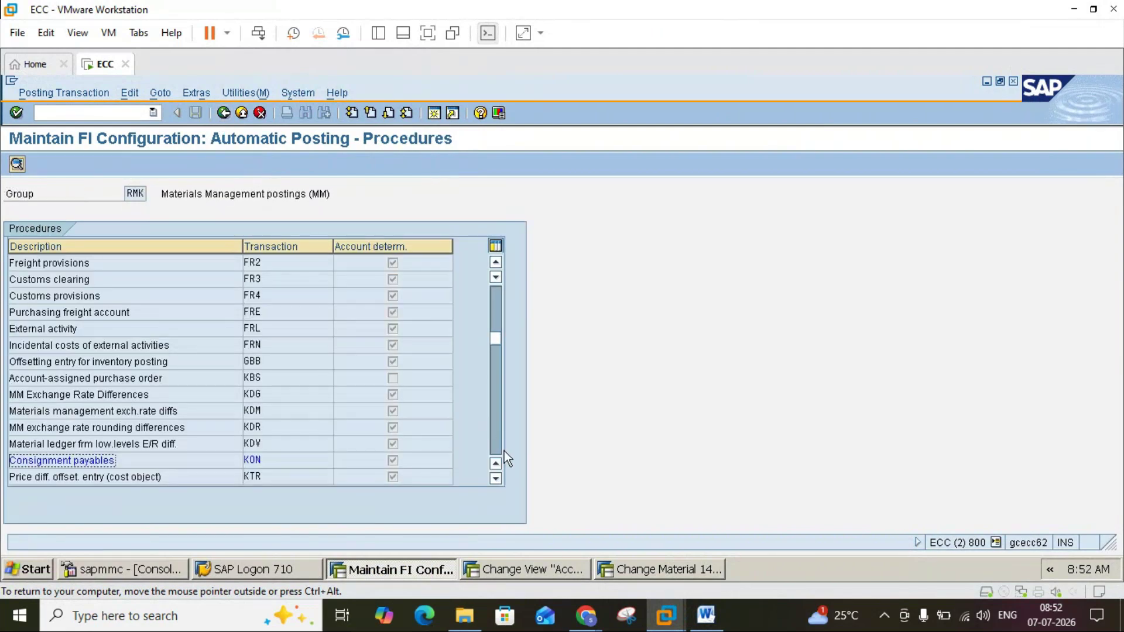
# Step: Glance at the transaction keys in Word, then review the cost (price) differences (PRD) account assignments by valuation class in SAP
pyautogui.click(706, 615)
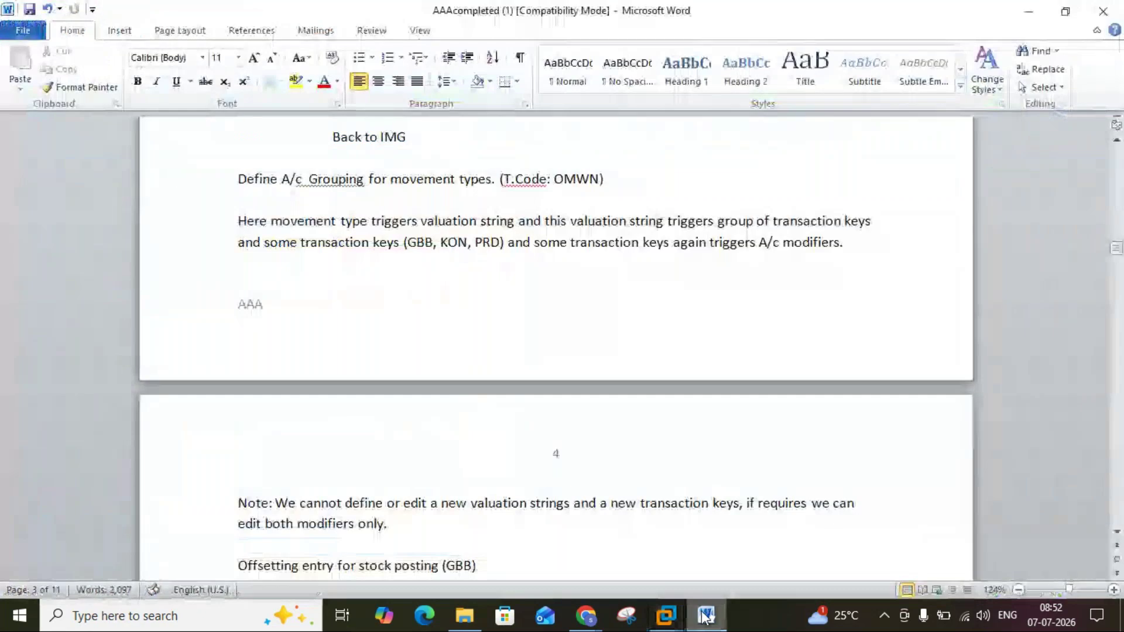
pyautogui.click(706, 615)
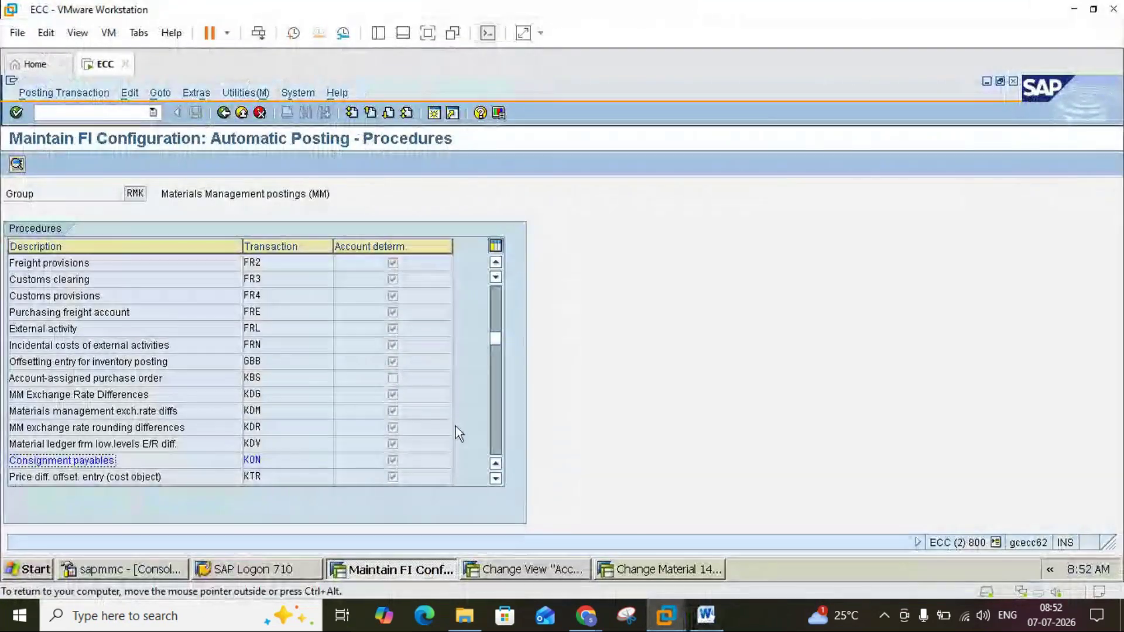
pyautogui.click(495, 433)
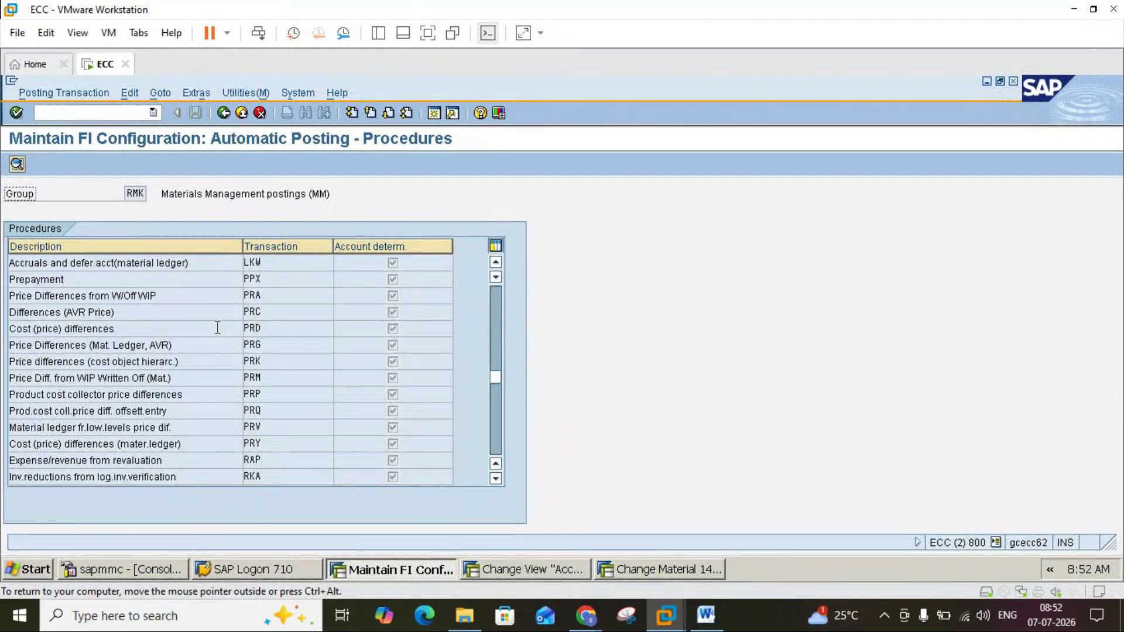
pyautogui.click(252, 329)
pyautogui.doubleClick(252, 328)
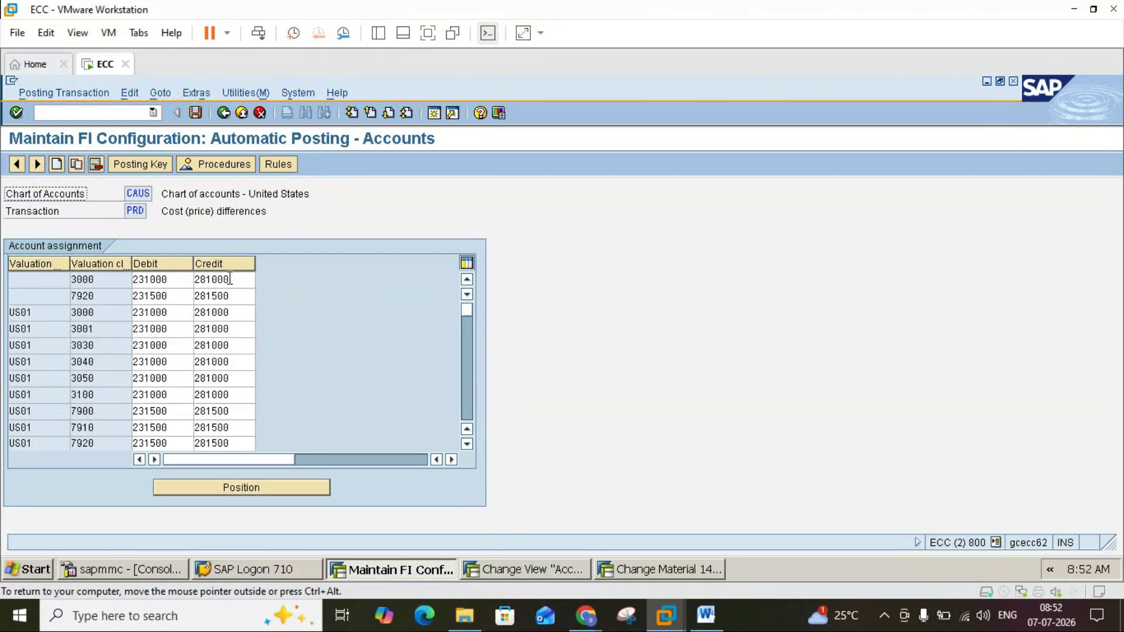
pyautogui.click(100, 295)
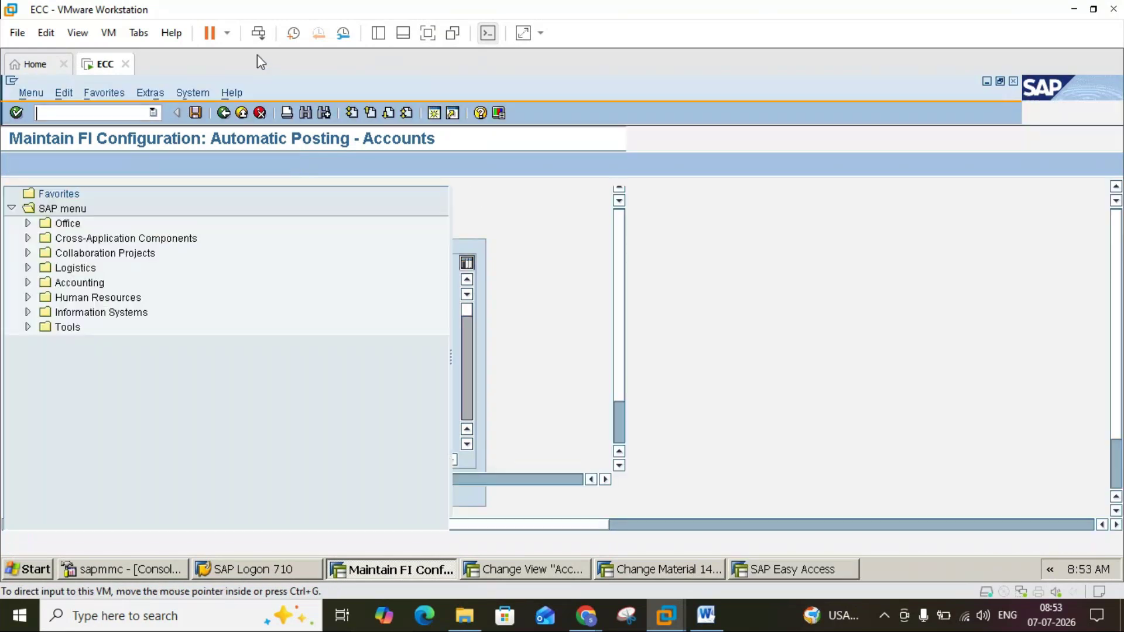
# Step: Run transaction MM01 in a new session and set the material type to FERT Finished product
pyautogui.write('mm01')
pyautogui.press('Return')
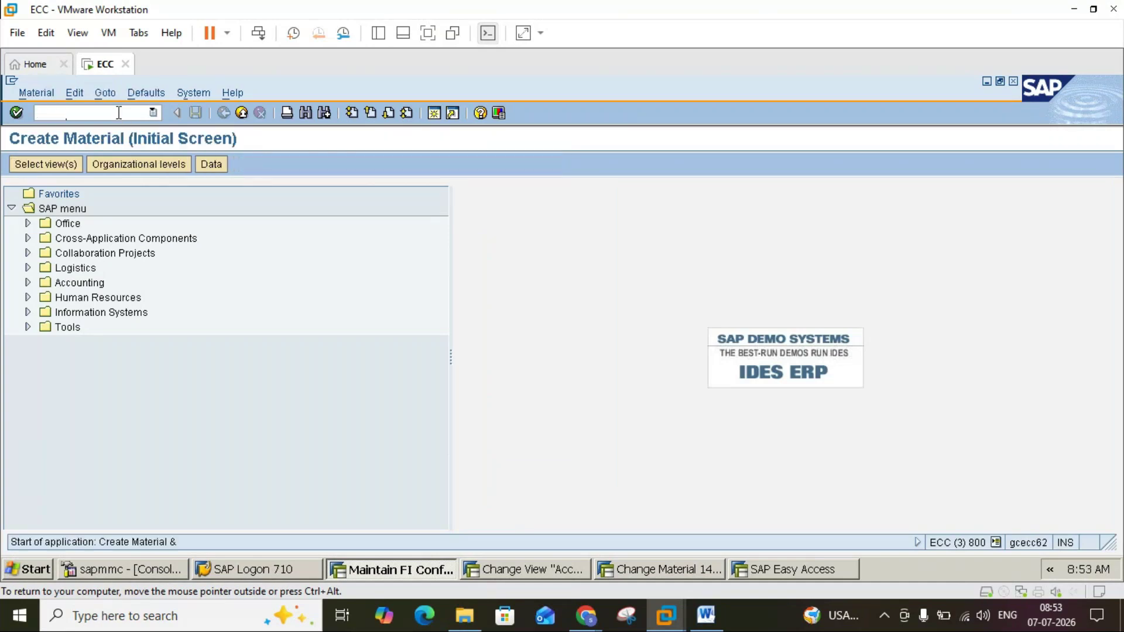
pyautogui.click(150, 244)
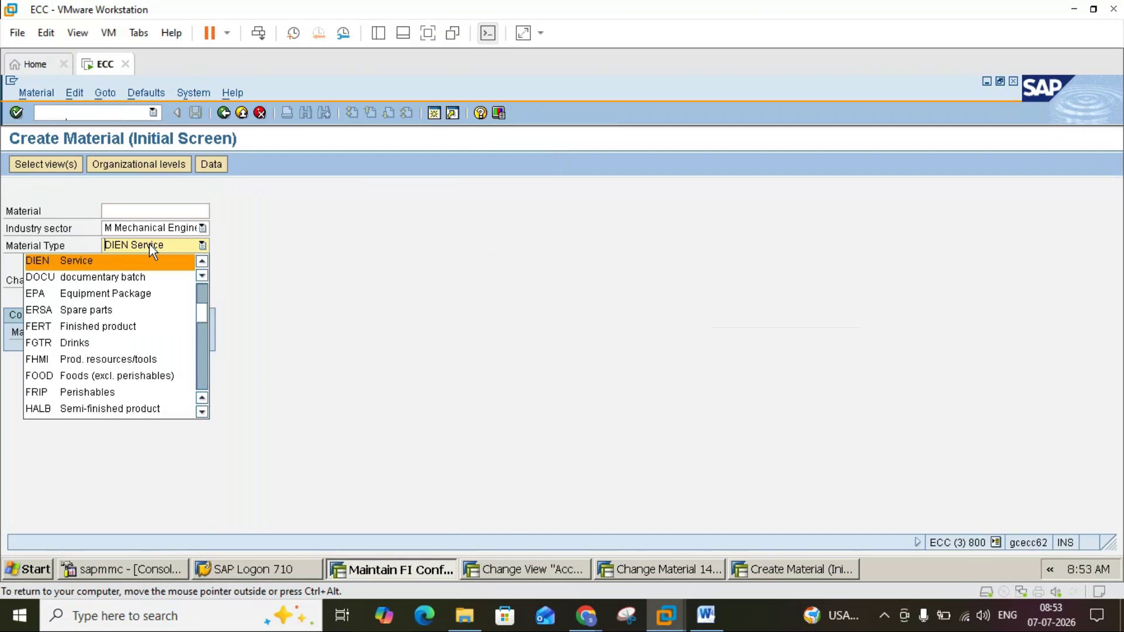
pyautogui.press('f')
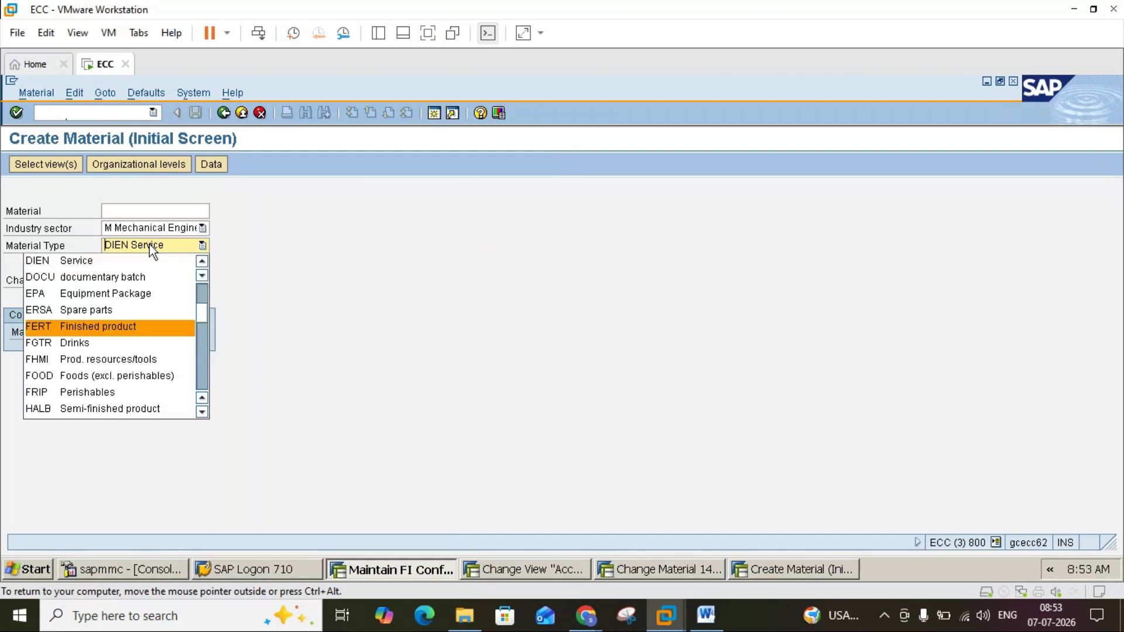
pyautogui.click(84, 328)
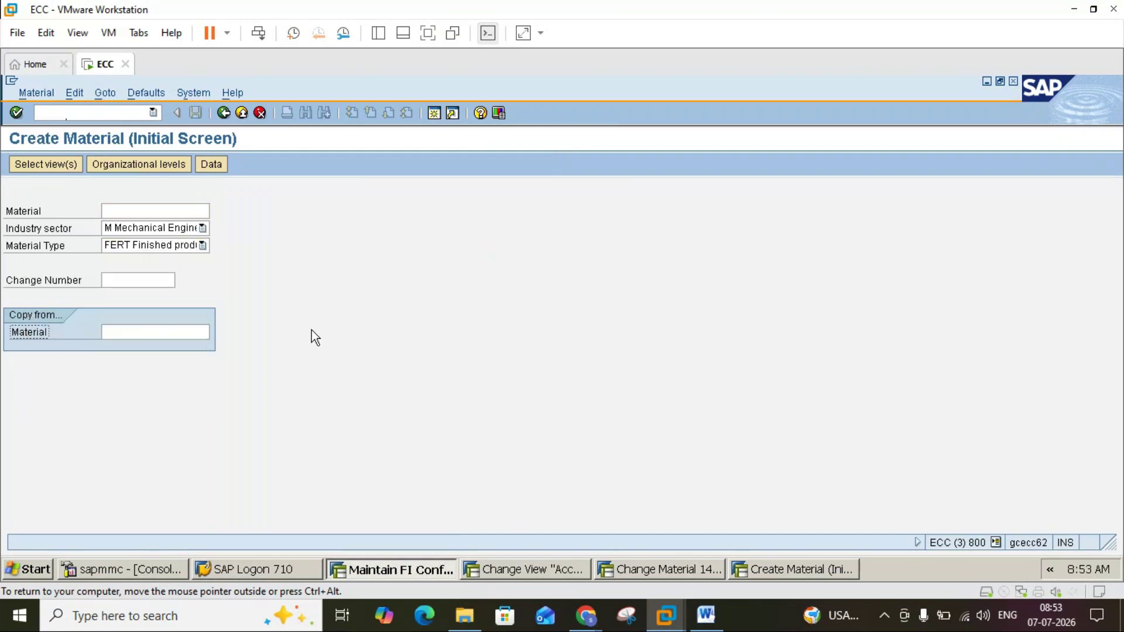
# Step: Open the material's view selection and check that Purchasing, General Plant Data / Storage 1 and Accounting 1 are selected besides Basic Data 1
pyautogui.press('Return')
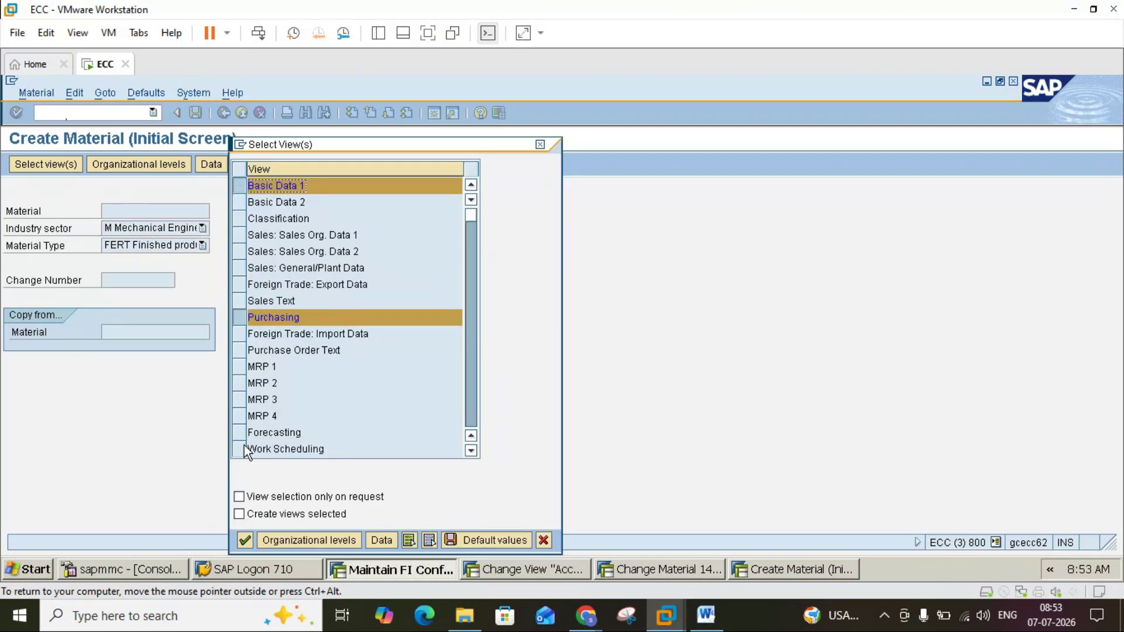
pyautogui.click(471, 451)
pyautogui.click(471, 451)
pyautogui.click(470, 451)
pyautogui.click(471, 451)
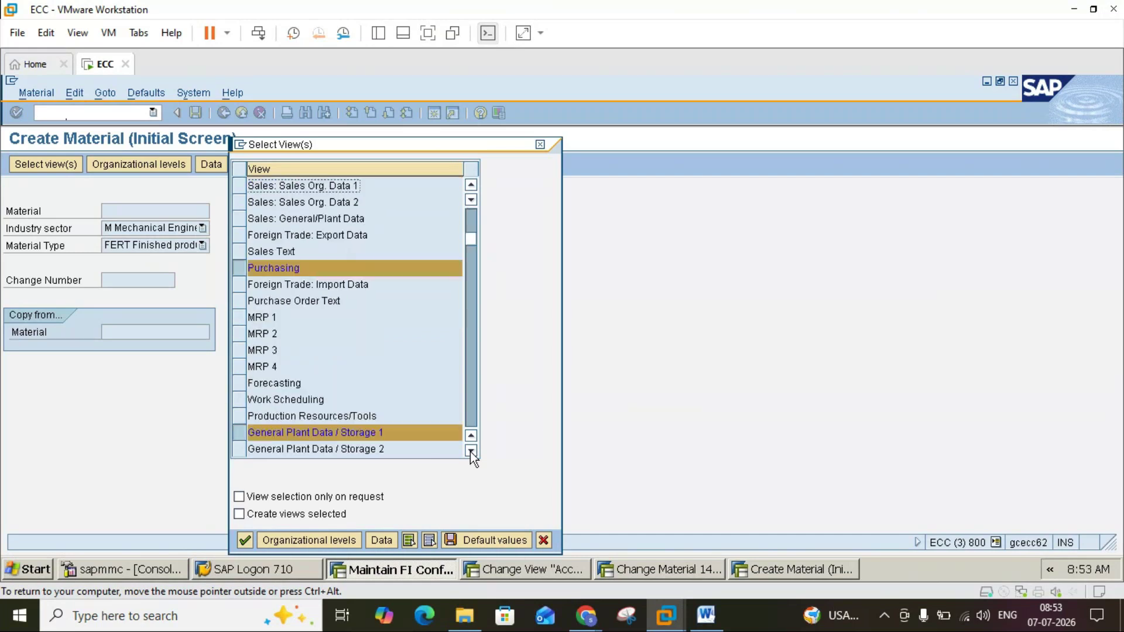
pyautogui.click(471, 452)
pyautogui.click(471, 451)
pyautogui.click(471, 451)
pyautogui.click(470, 451)
pyautogui.click(471, 452)
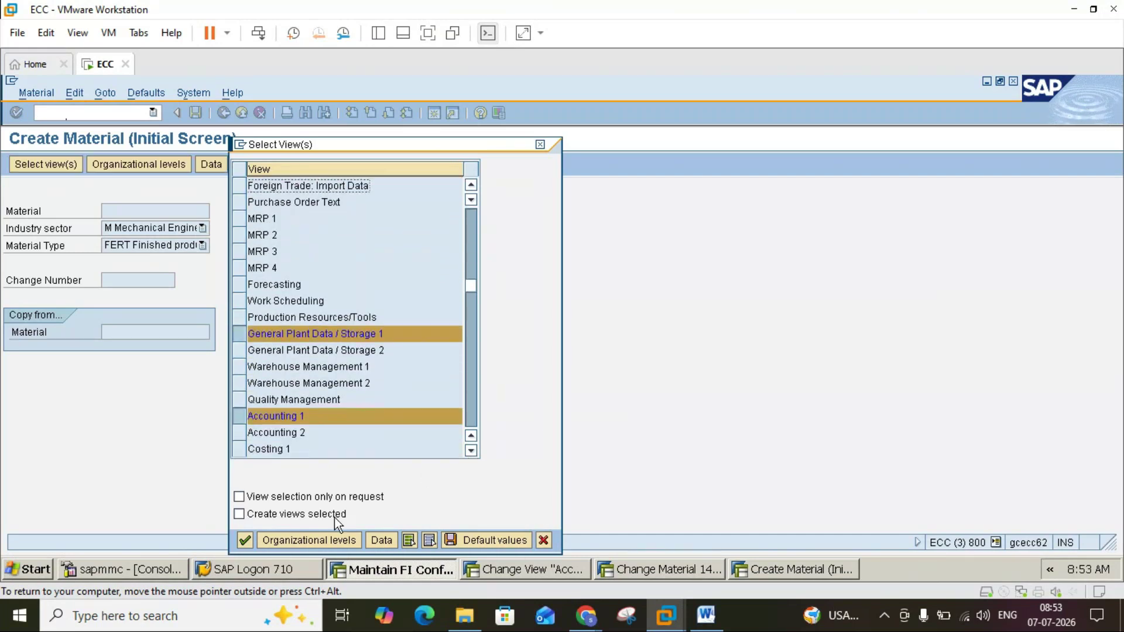
# Step: Set the organizational levels to plant 3000 and storage location 0001 and continue to the material's basic data
pyautogui.click(326, 539)
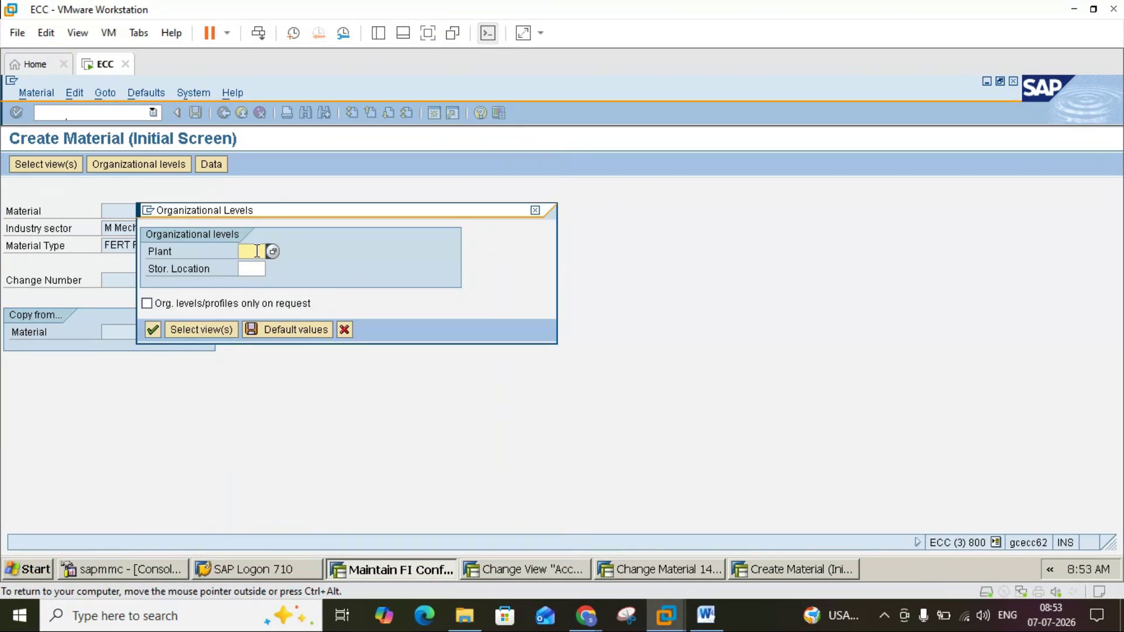
pyautogui.write('3000')
pyautogui.click(257, 267)
pyautogui.write('000')
pyautogui.press('Return')
# Step: Enter Sulphate as the new finished product's description
pyautogui.doubleClick(269, 229)
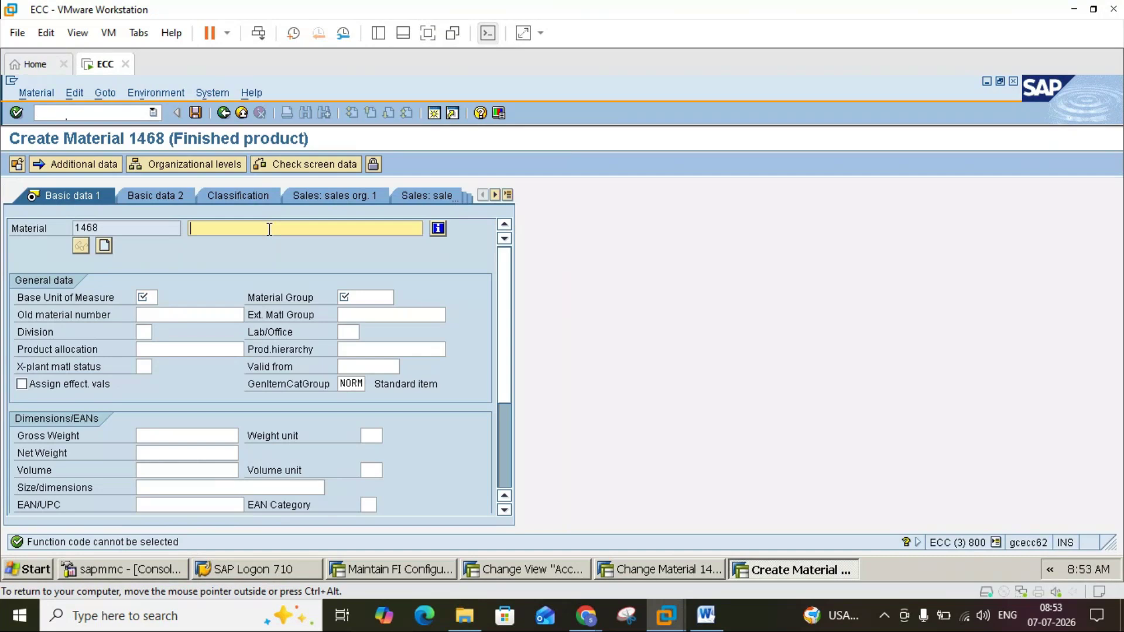
pyautogui.write('Sulp')
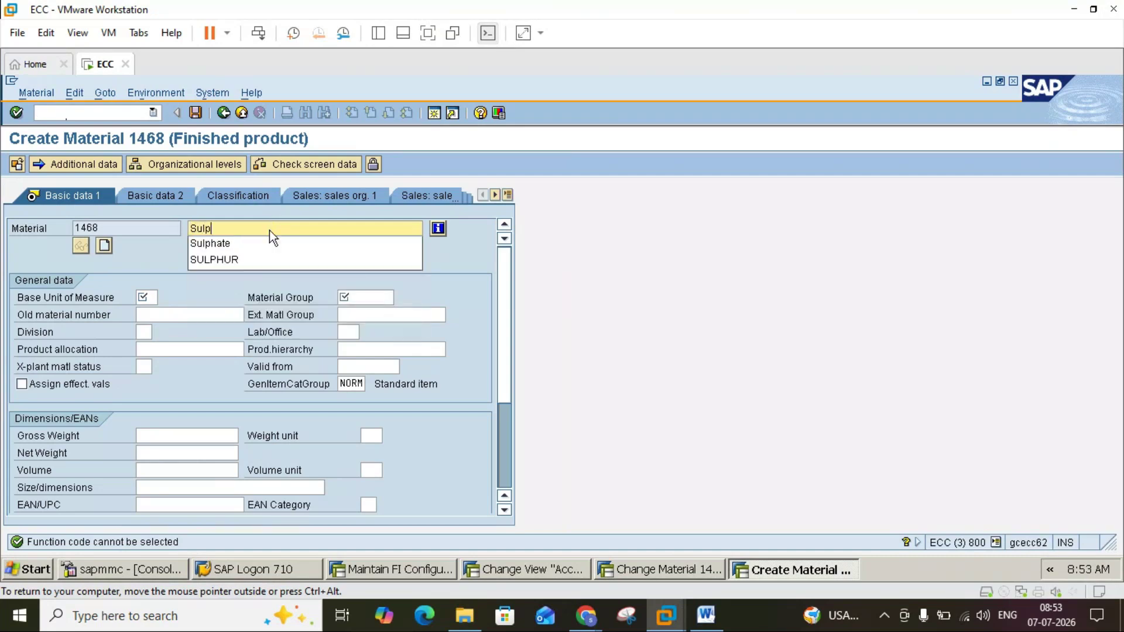
pyautogui.write('h')
pyautogui.press('Down')
pyautogui.press('Return')
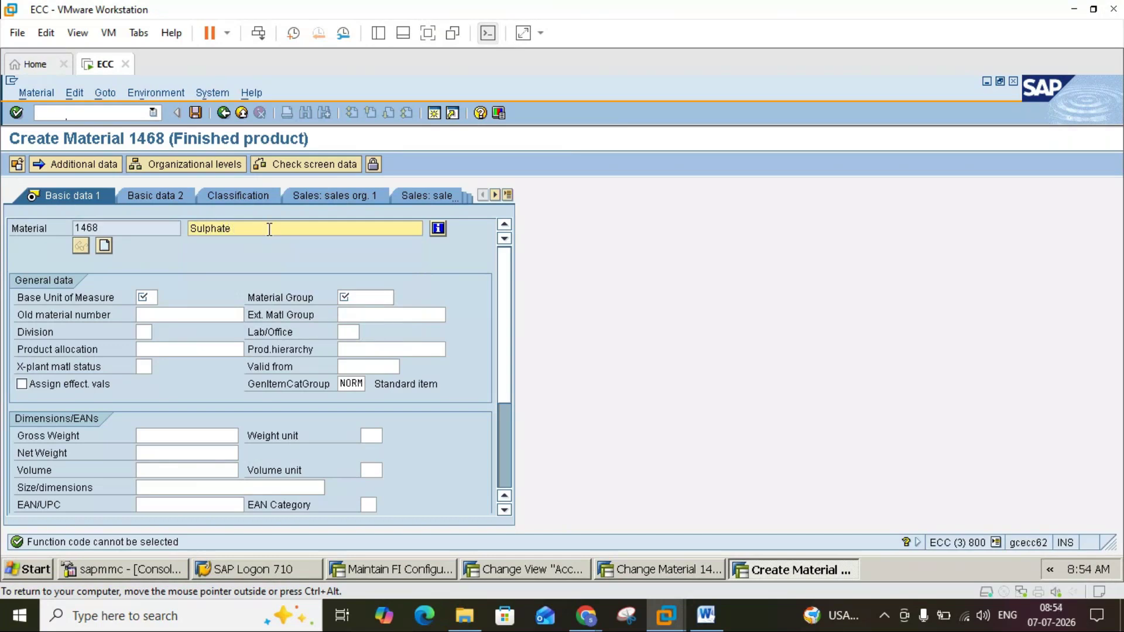
# Step: Set the base unit of measure to kg and the material group to 004, and continue to the Purchasing view
pyautogui.click(149, 298)
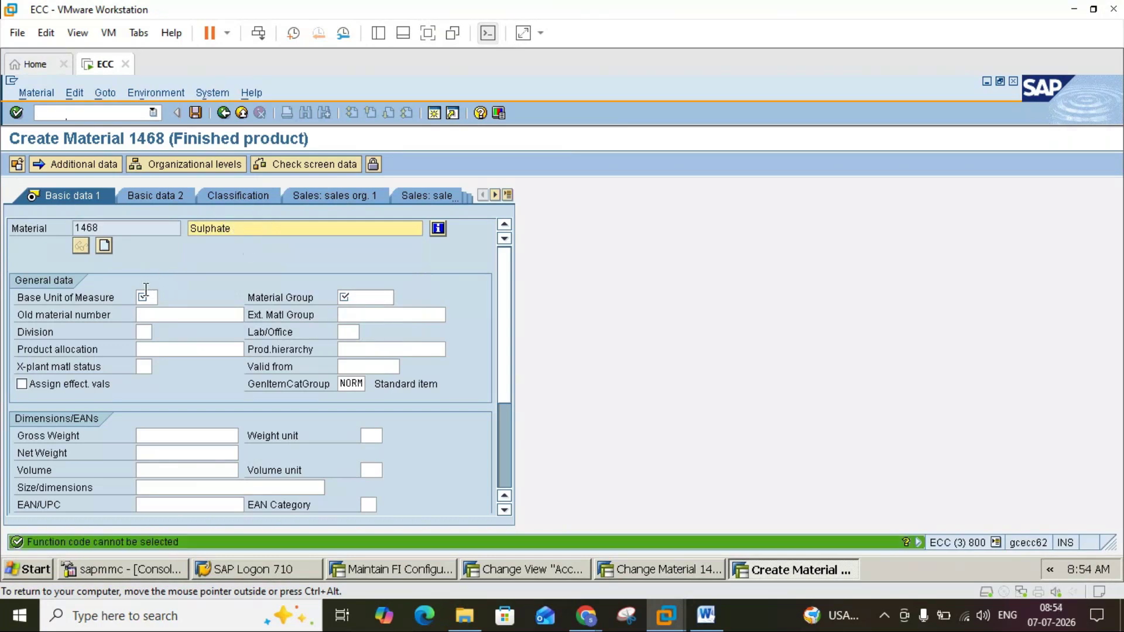
pyautogui.write('kg')
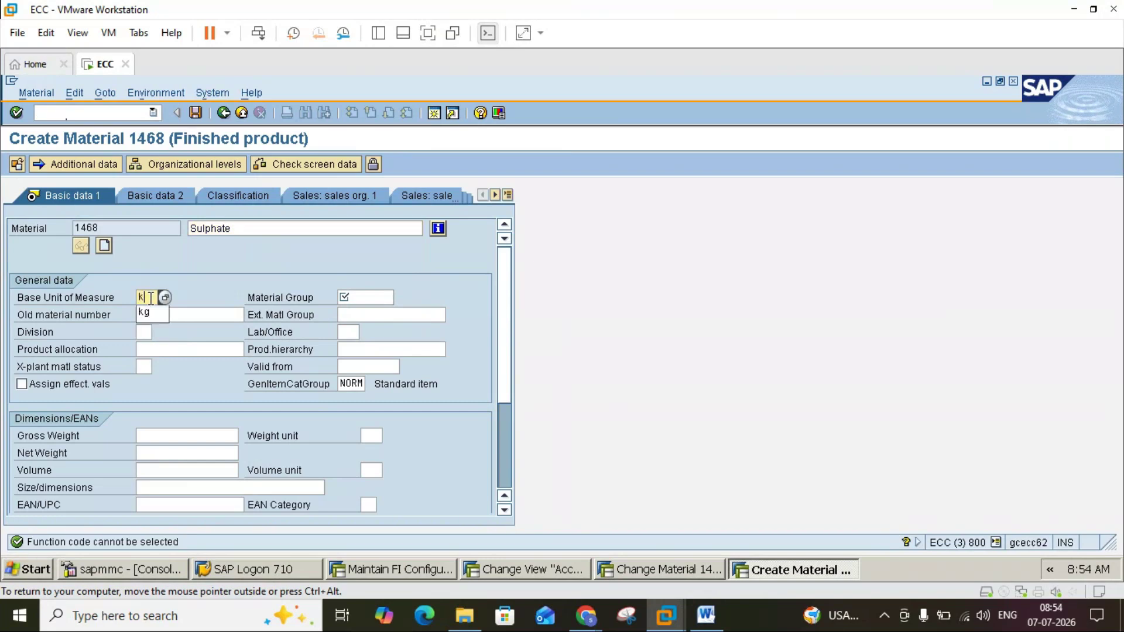
pyautogui.click(351, 299)
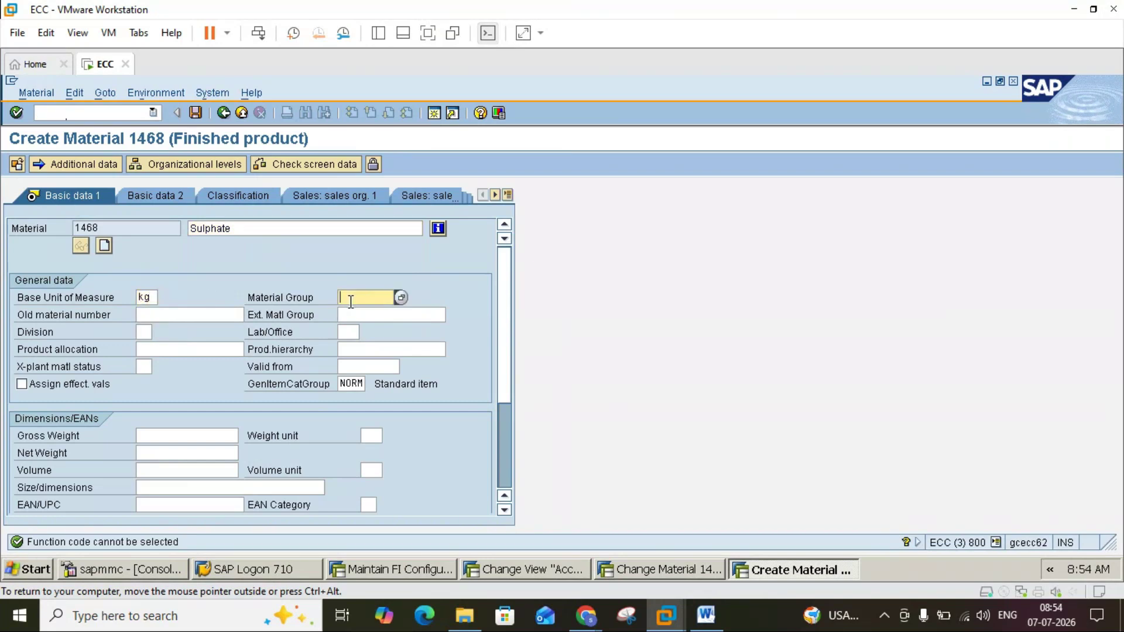
pyautogui.write('00')
pyautogui.click(350, 312)
pyautogui.press('Return')
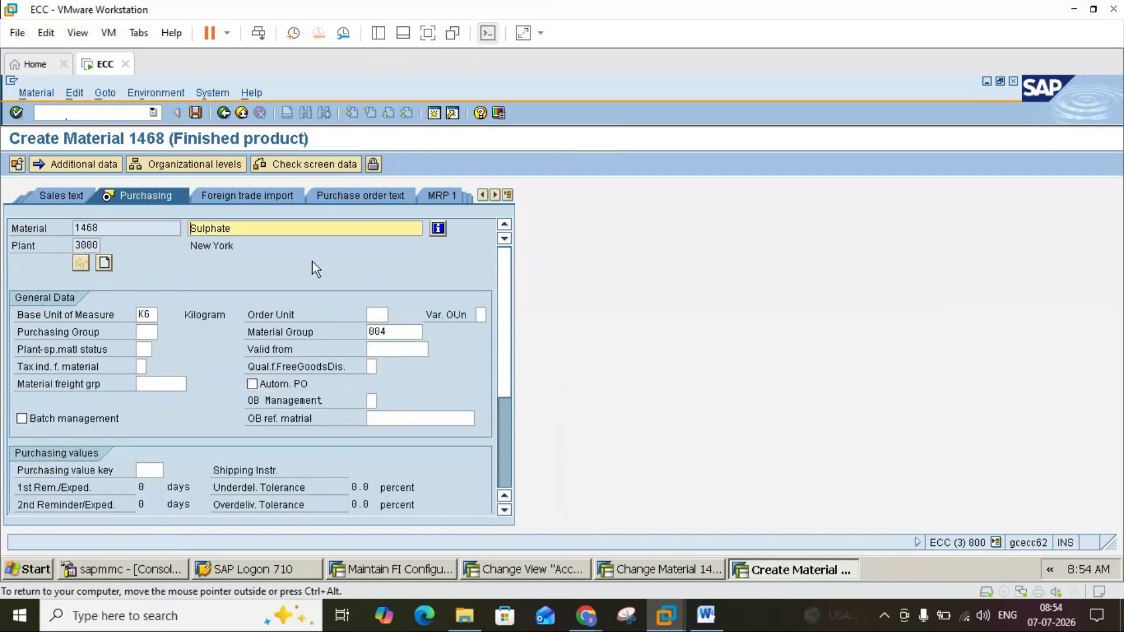
# Step: Continue through the Purchasing and plant storage views to Accounting 1 and set the valuation class to 7920
pyautogui.press('Return')
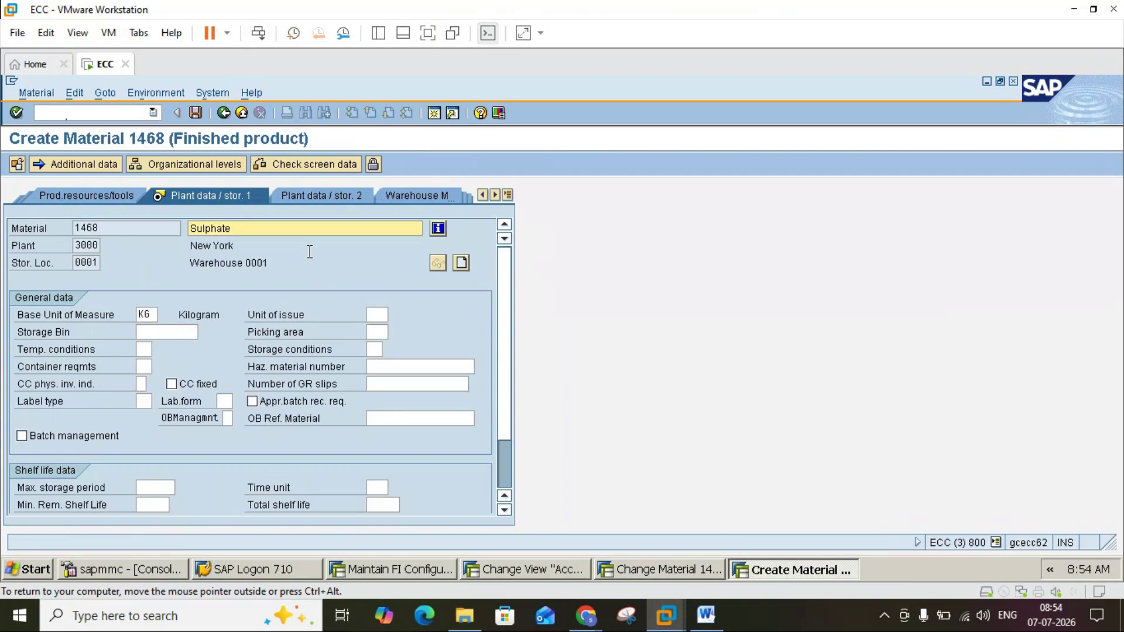
pyautogui.press('Return')
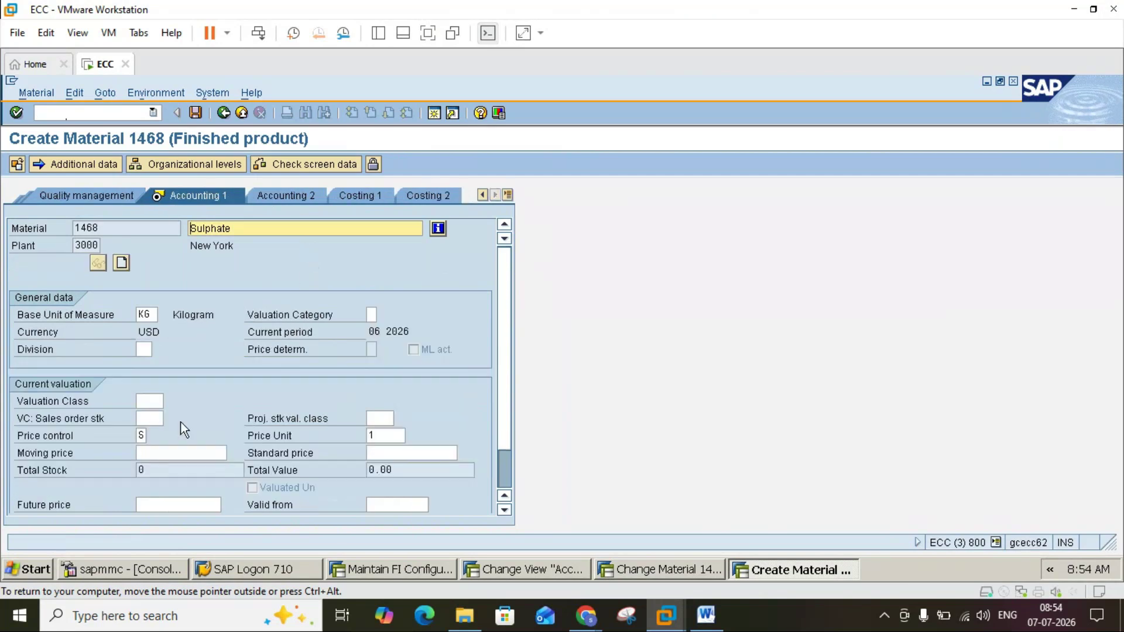
pyautogui.click(162, 401)
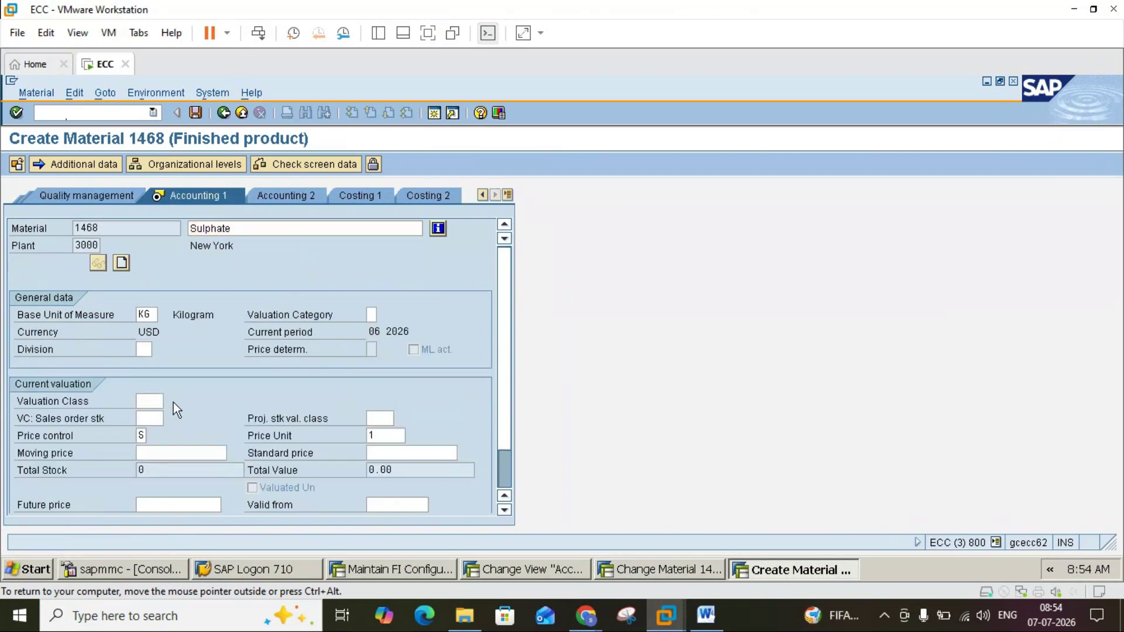
pyautogui.click(170, 399)
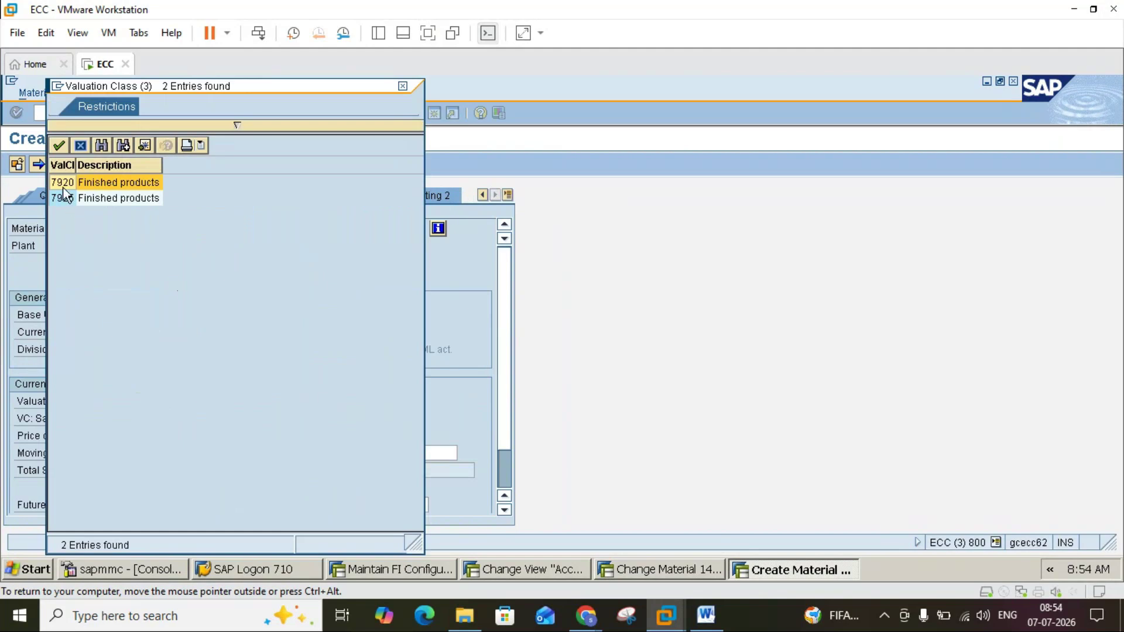
pyautogui.doubleClick(62, 183)
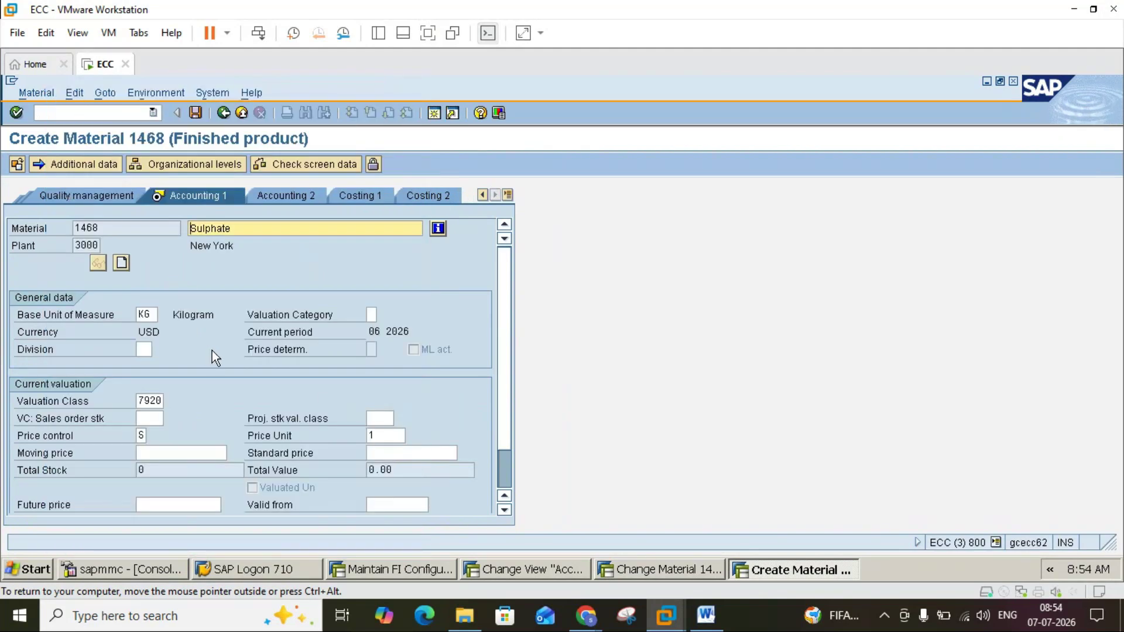
# Step: Save the new finished product Sulphate and return to the SAP Easy Access screen
pyautogui.press('Return')
pyautogui.press('Return')
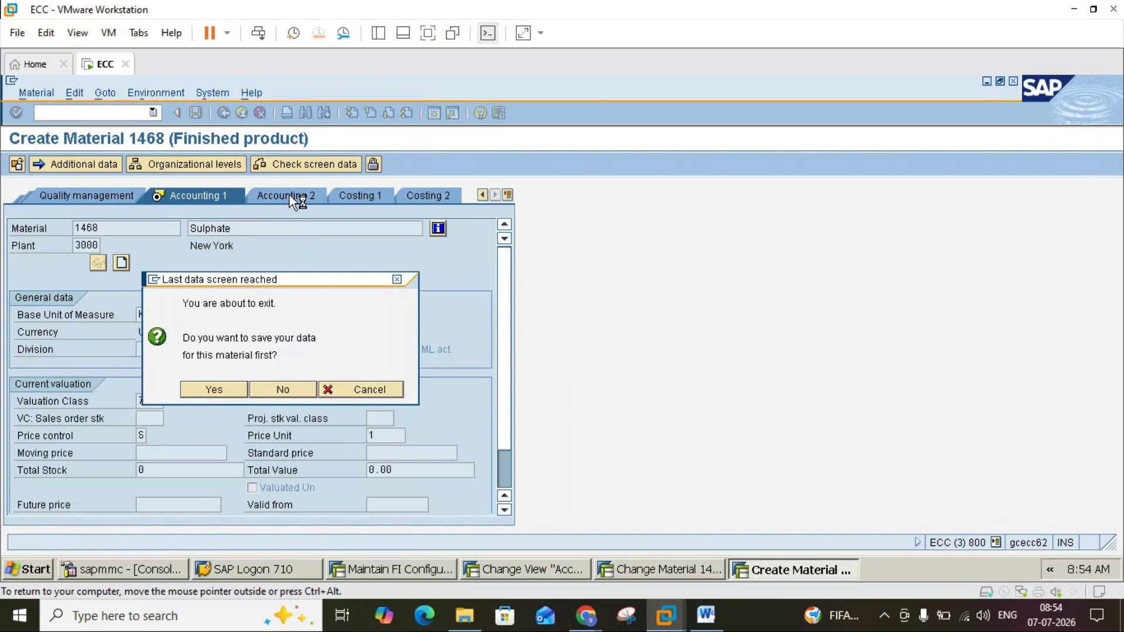
pyautogui.click(213, 390)
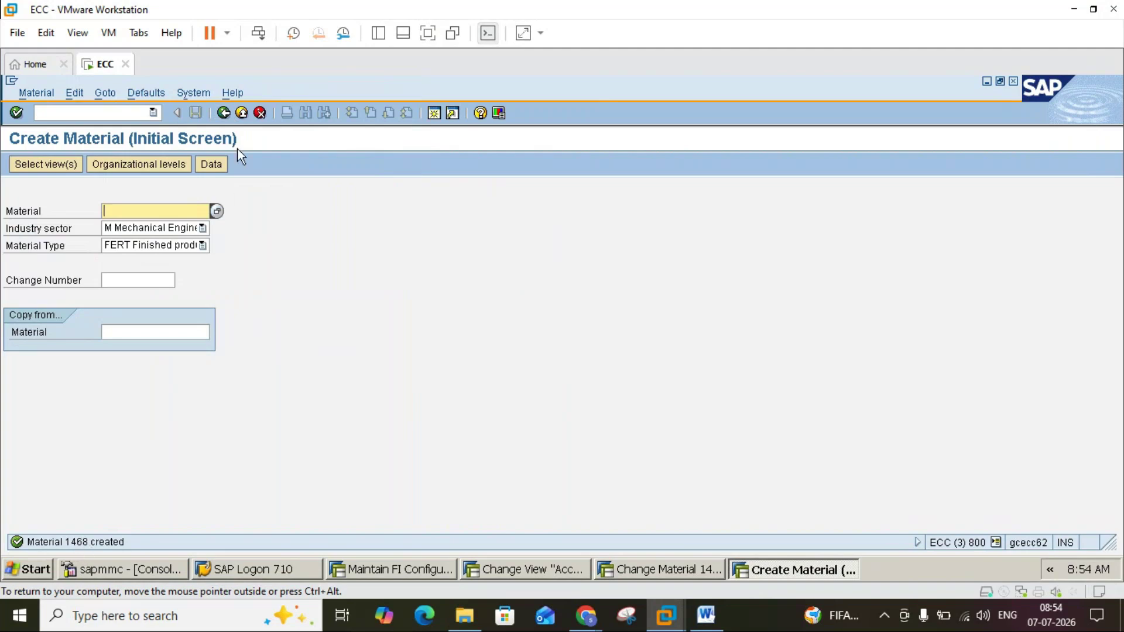
pyautogui.click(243, 118)
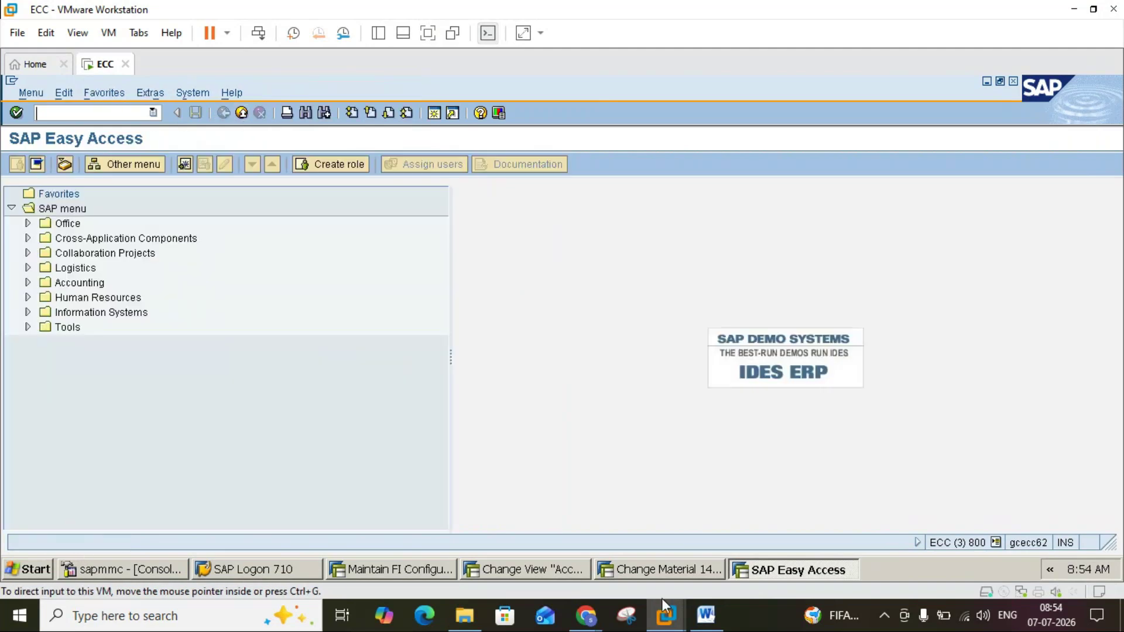
# Step: Return to the automatic posting accounts for transaction PRD and examine the US01 rows for valuation classes 3000 and 3001
pyautogui.click(707, 616)
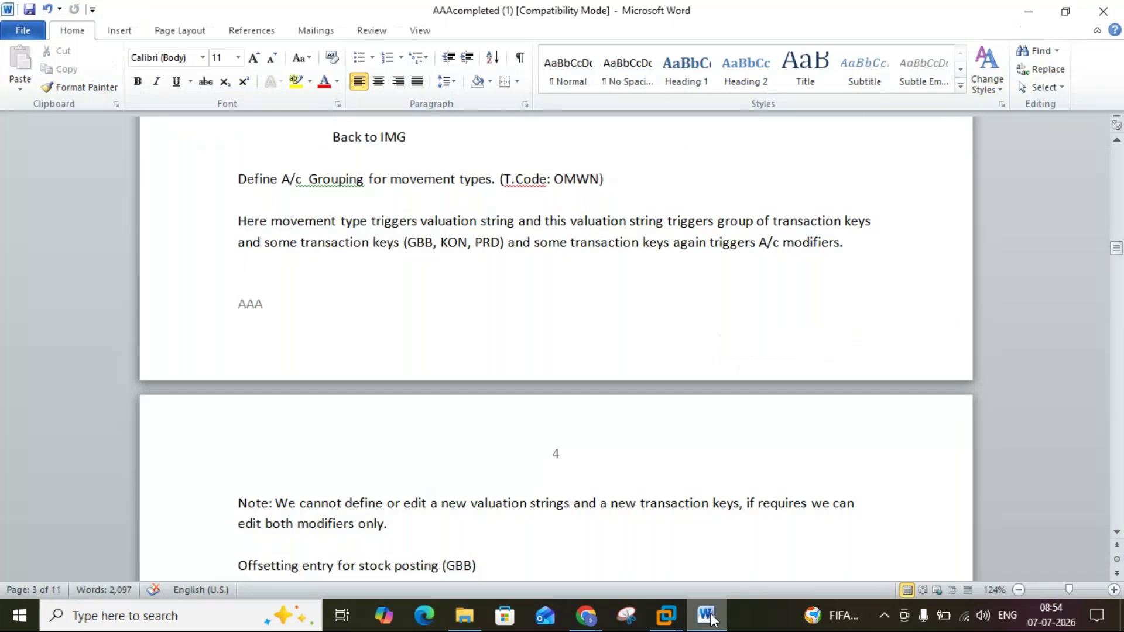
pyautogui.moveTo(666, 616)
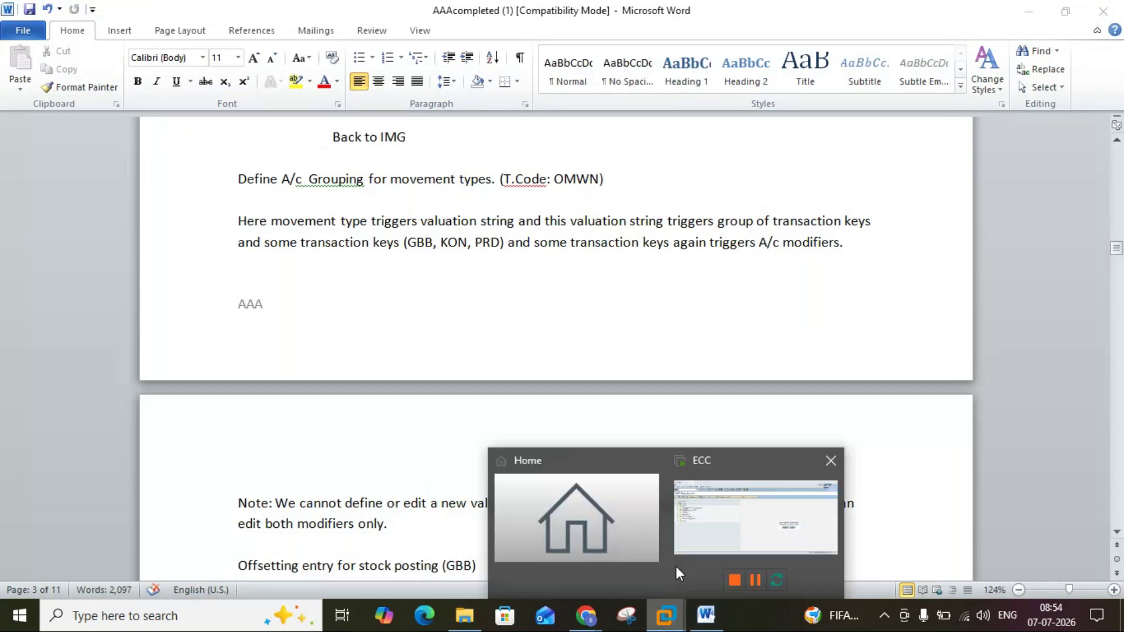
pyautogui.click(695, 535)
pyautogui.click(706, 615)
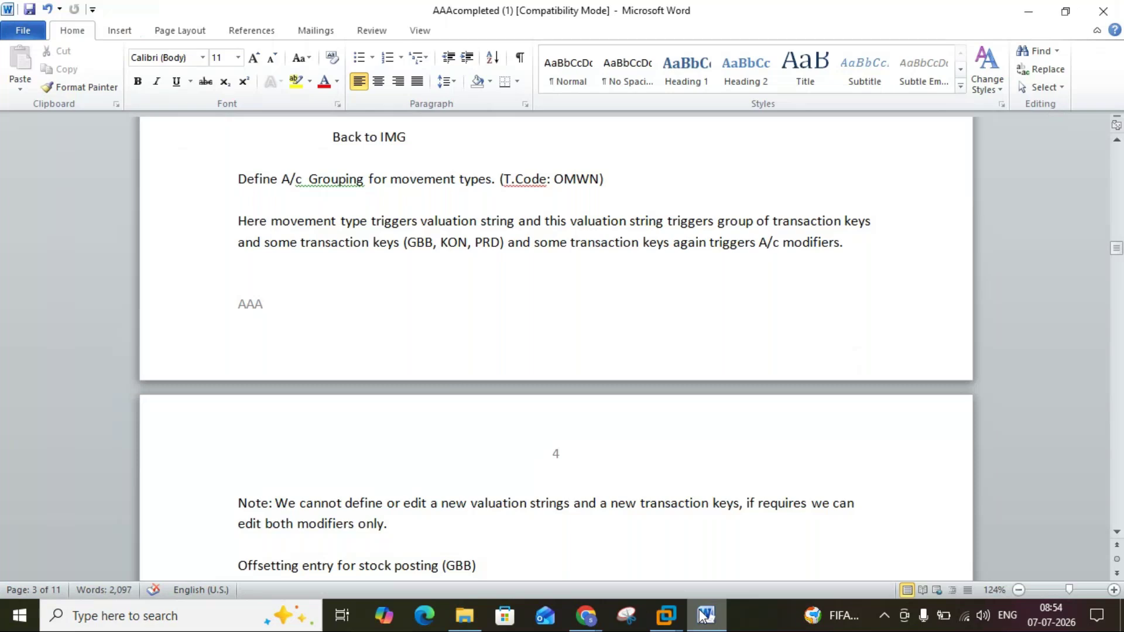
pyautogui.moveTo(667, 614)
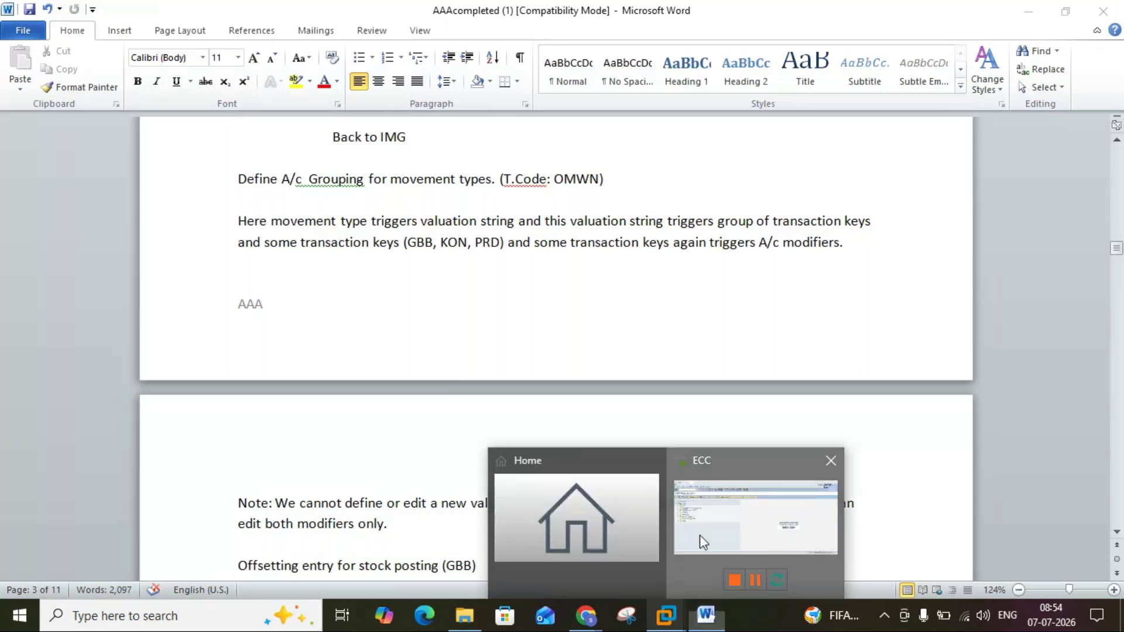
pyautogui.click(701, 535)
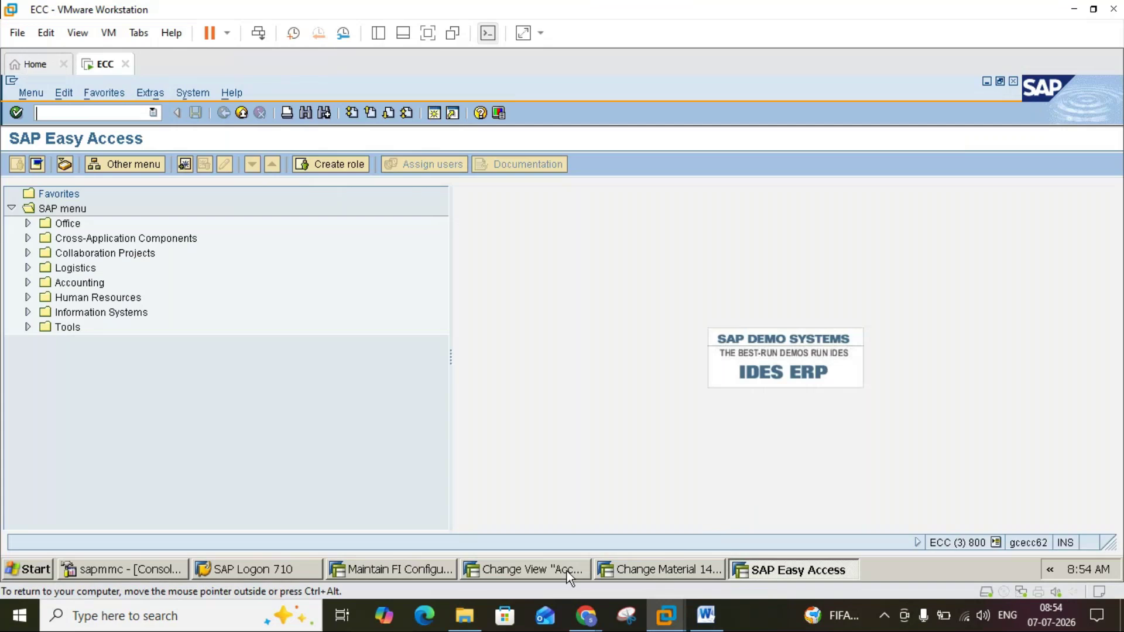
pyautogui.click(567, 572)
pyautogui.click(435, 574)
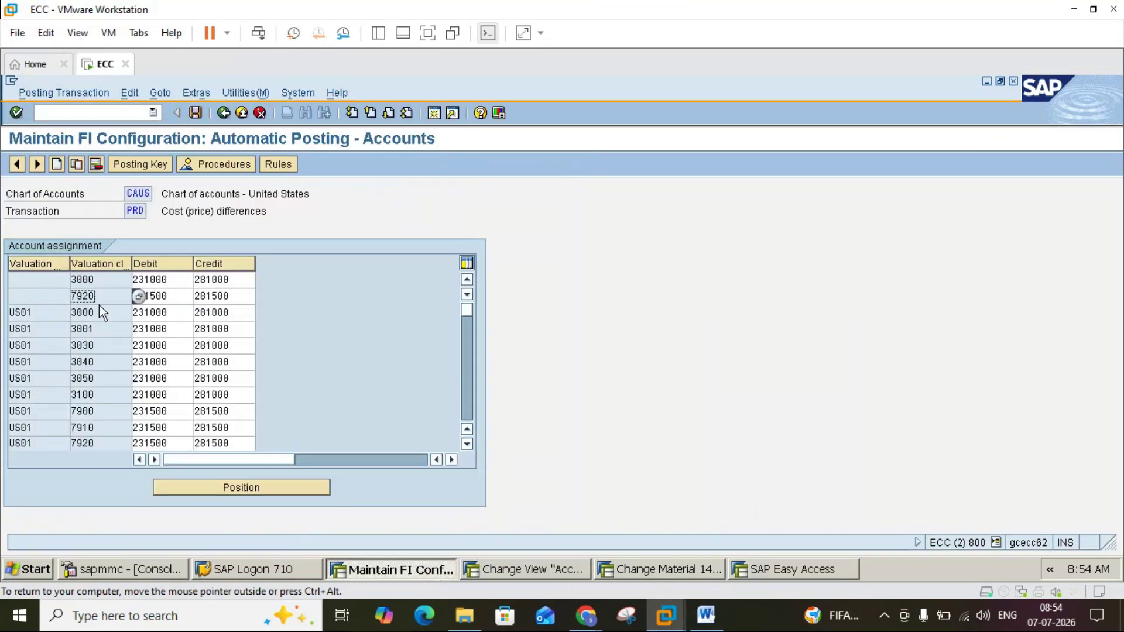
pyautogui.click(98, 310)
pyautogui.click(98, 328)
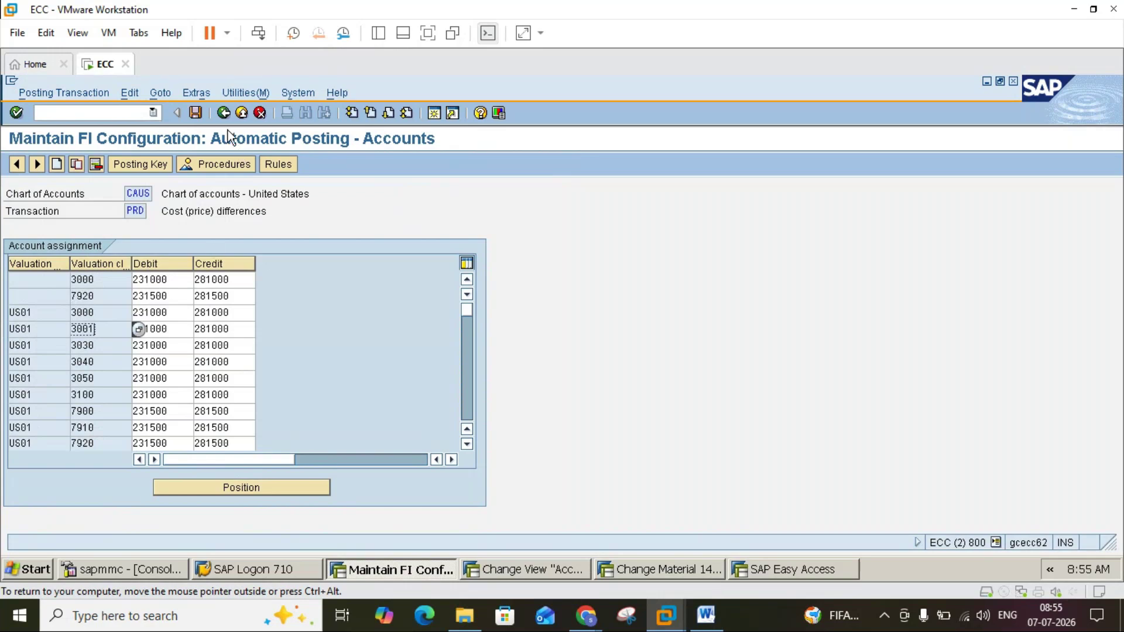
# Step: Look through the MM automatic posting procedures, reopen Cost (price) differences (PRD) and review its remaining account assignments
pyautogui.click(222, 112)
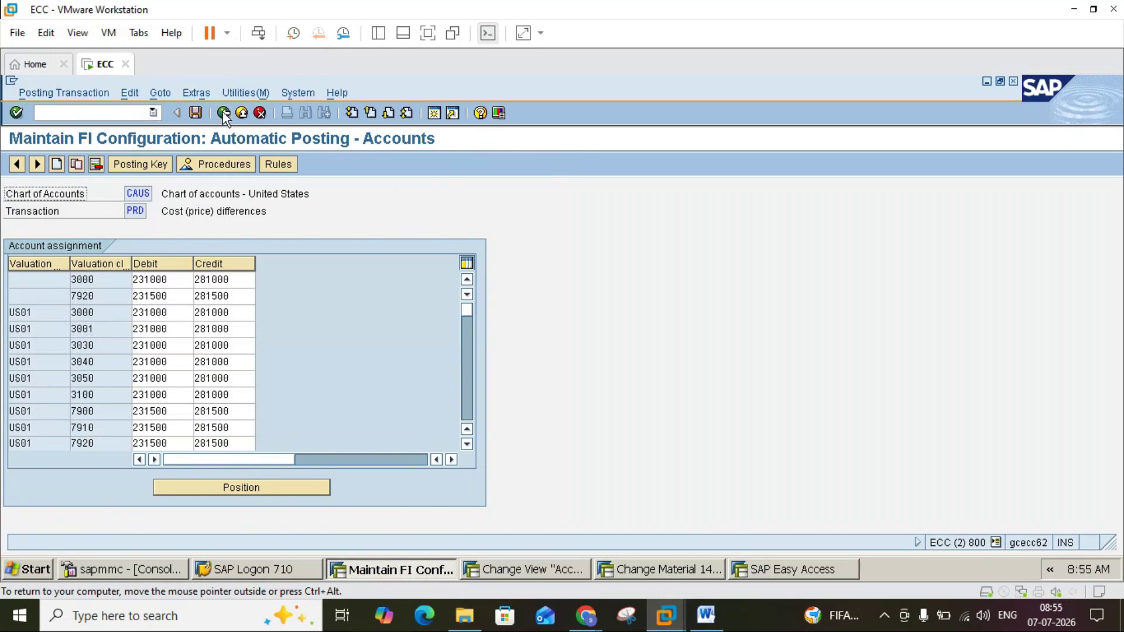
pyautogui.click(705, 615)
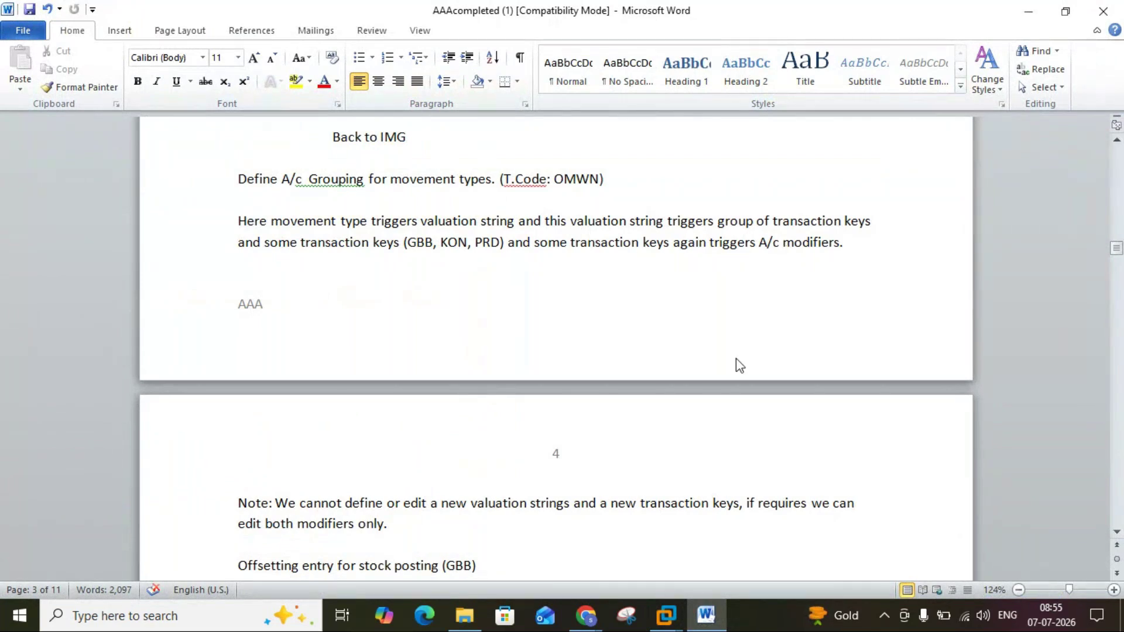
pyautogui.click(665, 614)
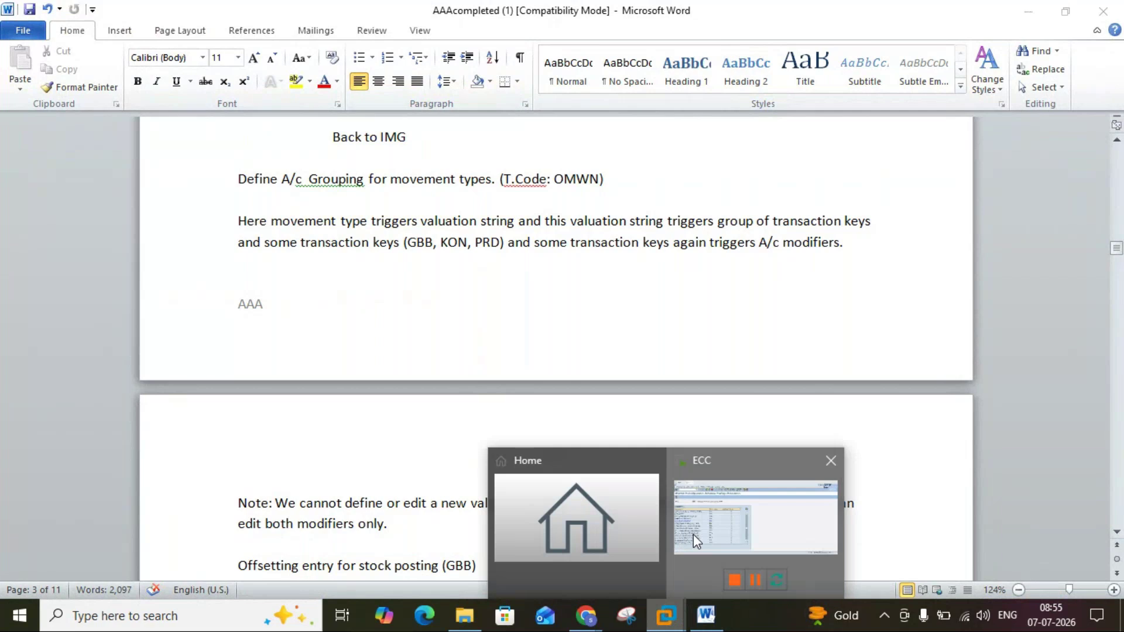
pyautogui.click(693, 534)
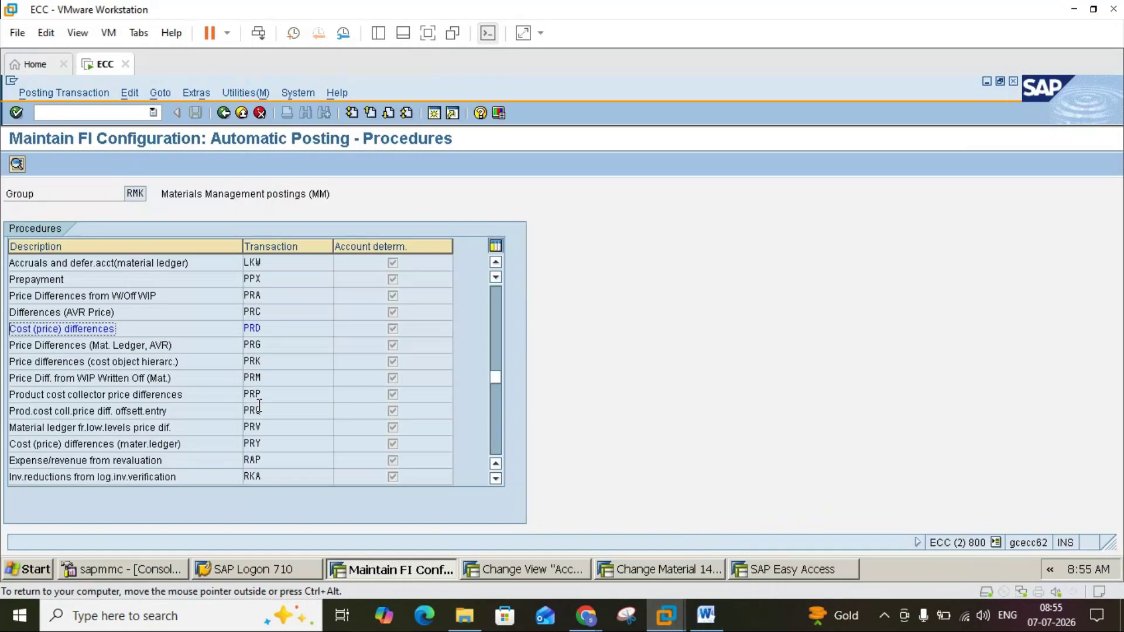
pyautogui.click(493, 436)
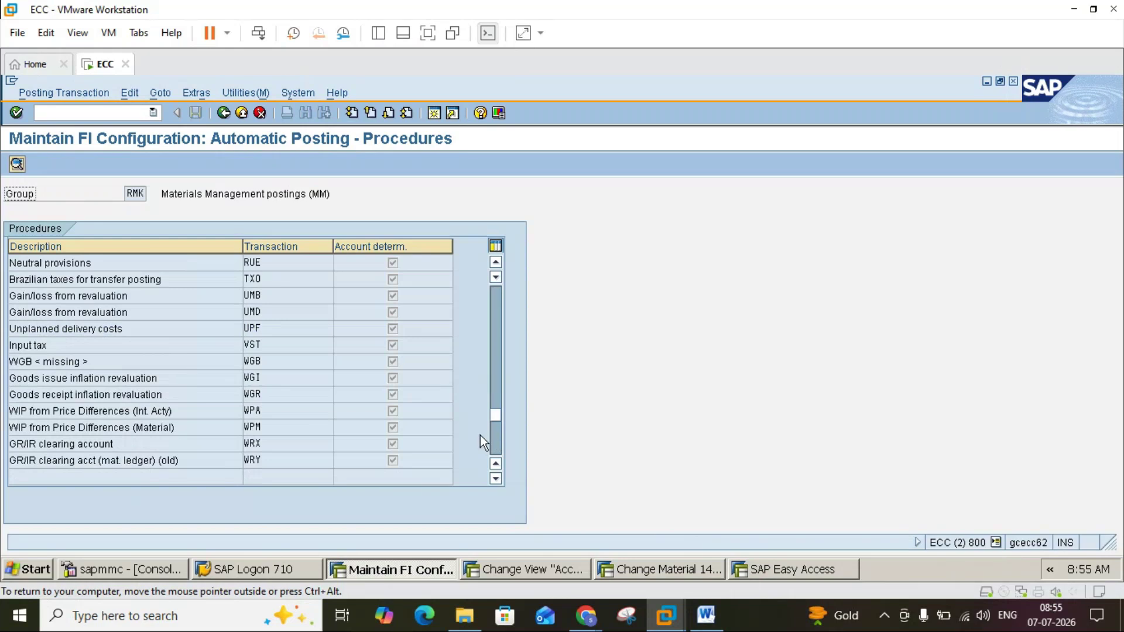
pyautogui.click(496, 325)
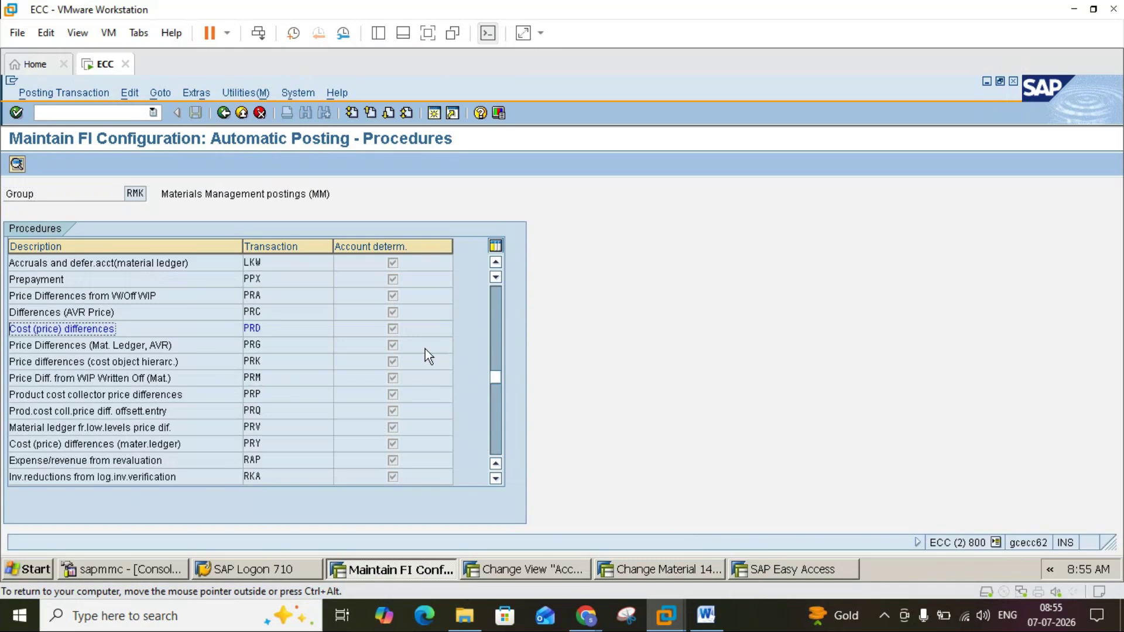
pyautogui.doubleClick(258, 329)
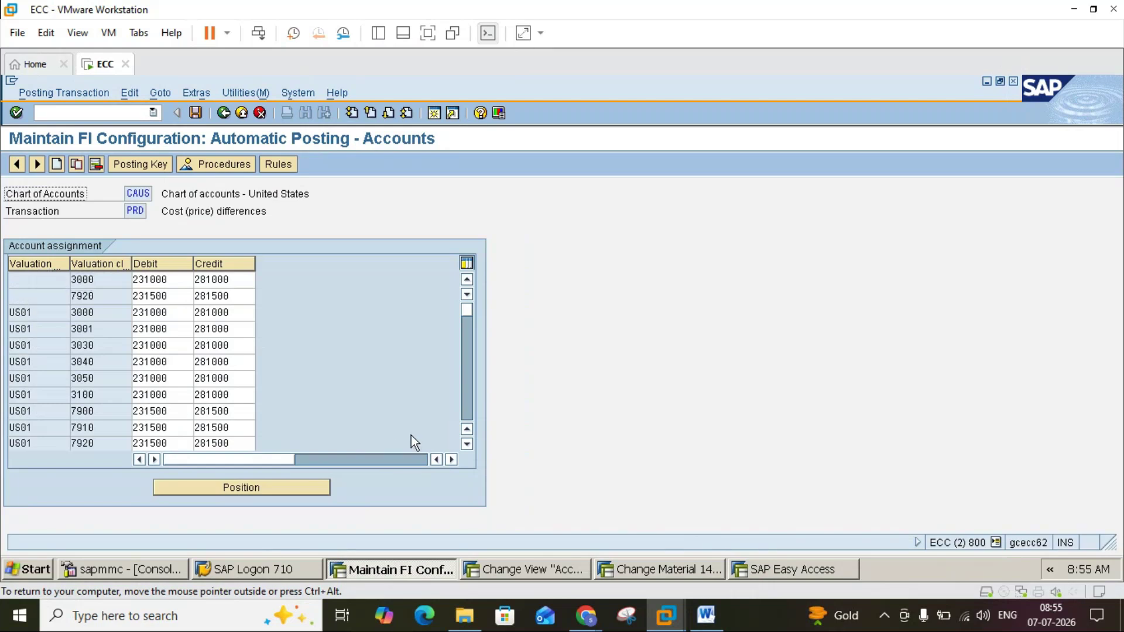
pyautogui.click(468, 408)
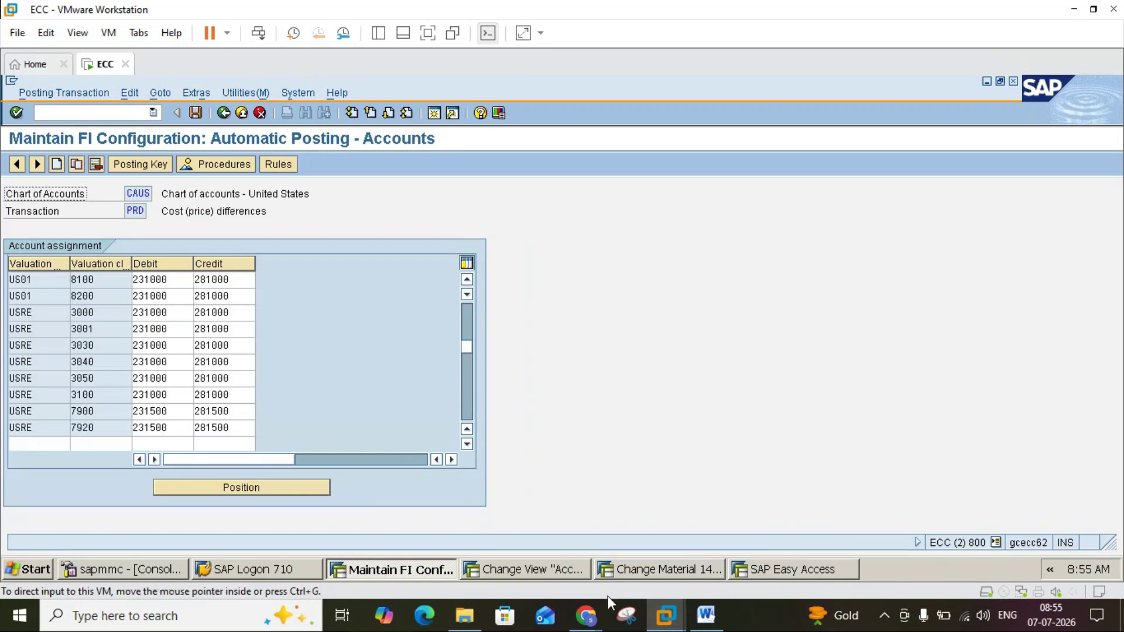
# Step: Switch to the Word notes and read the account modifiers for offsetting entry for stock posting (GBB)
pyautogui.click(707, 621)
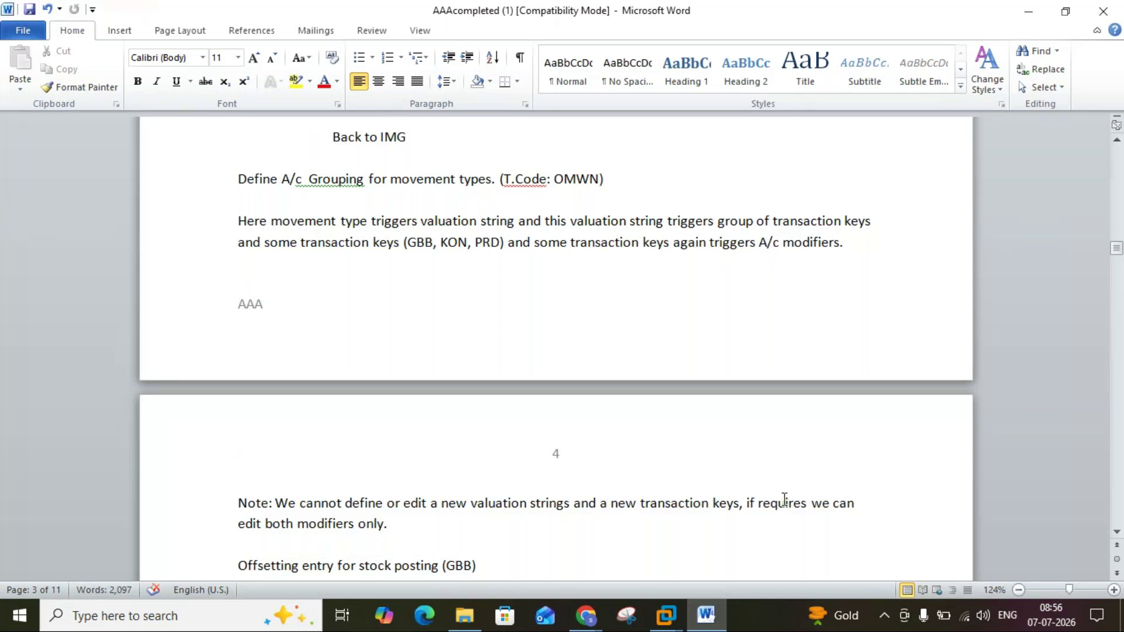
pyautogui.click(1117, 533)
pyautogui.click(1117, 534)
pyautogui.click(1117, 534)
pyautogui.click(1117, 534)
pyautogui.click(1117, 533)
pyautogui.click(1117, 533)
pyautogui.click(1117, 533)
pyautogui.click(1117, 533)
pyautogui.click(1117, 533)
pyautogui.click(1117, 533)
pyautogui.click(1117, 534)
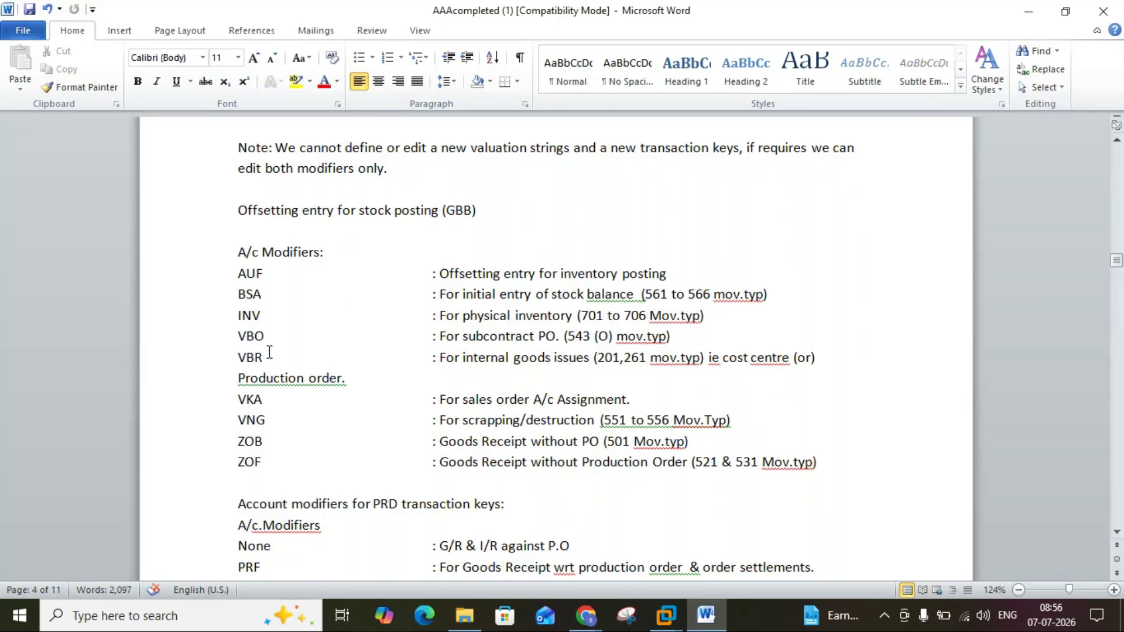
pyautogui.click(347, 378)
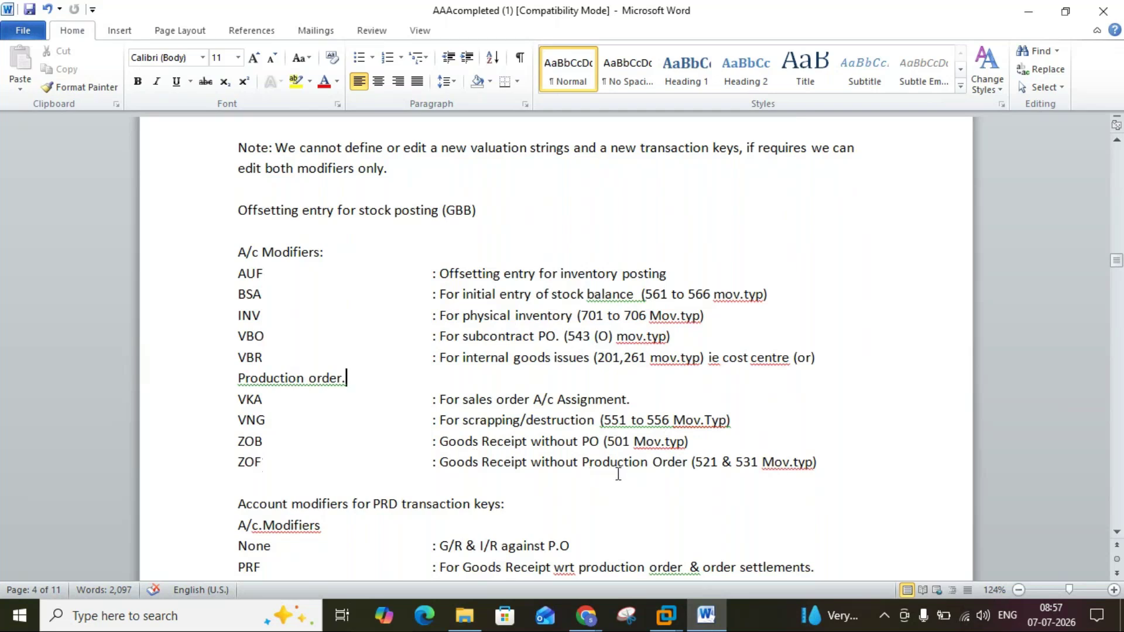
# Step: Read the account modifiers for the PRD and KON transaction keys in the notes
pyautogui.click(1116, 532)
pyautogui.click(1117, 533)
pyautogui.click(1117, 533)
pyautogui.click(1117, 533)
pyautogui.click(1117, 533)
pyautogui.click(1117, 533)
pyautogui.click(1117, 533)
pyautogui.click(1117, 533)
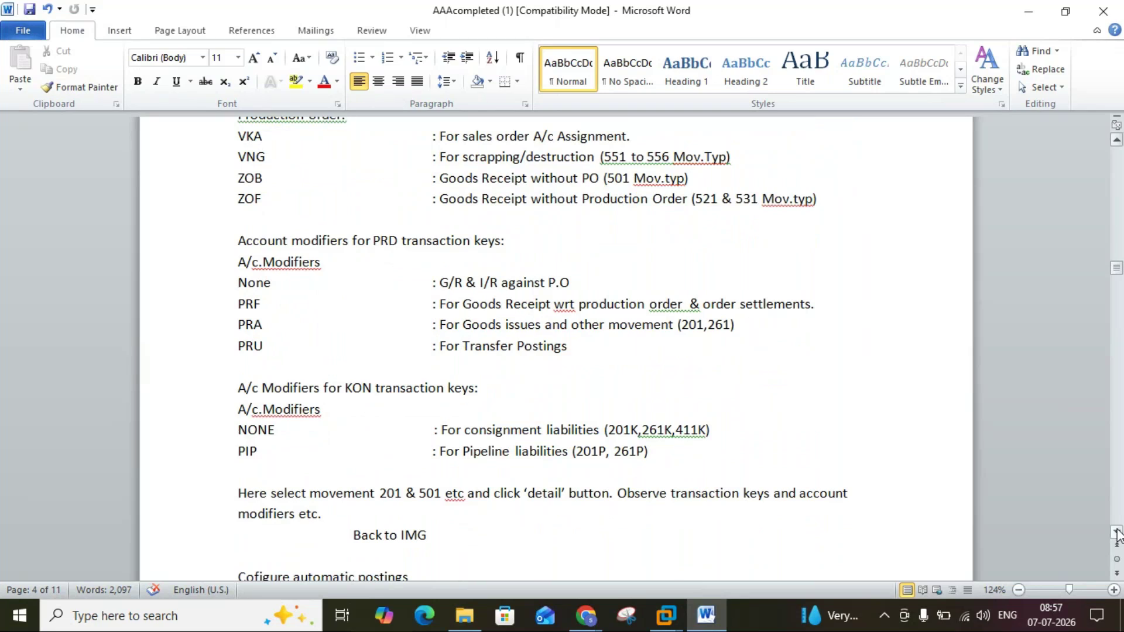
pyautogui.click(1117, 533)
pyautogui.click(1117, 533)
pyautogui.click(1117, 533)
pyautogui.click(1116, 533)
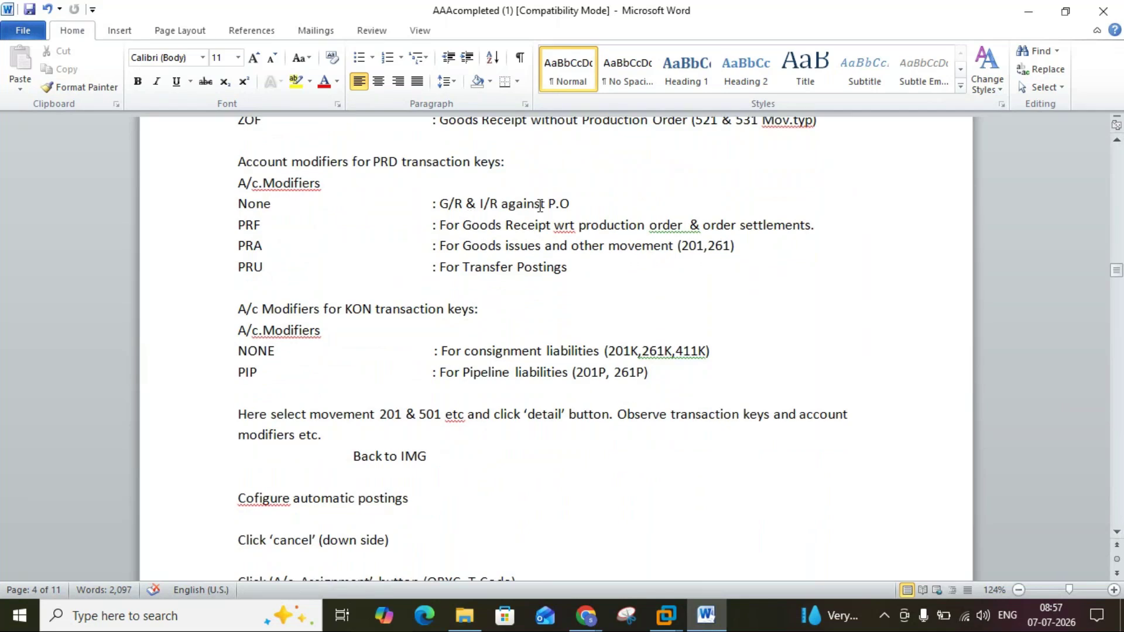
pyautogui.click(262, 225)
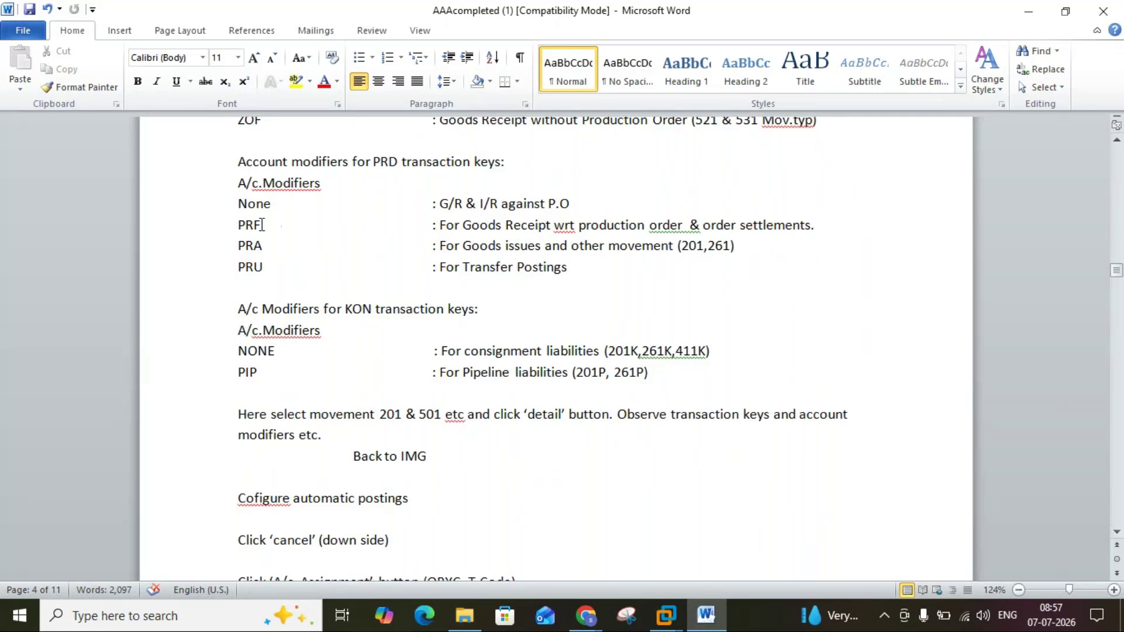
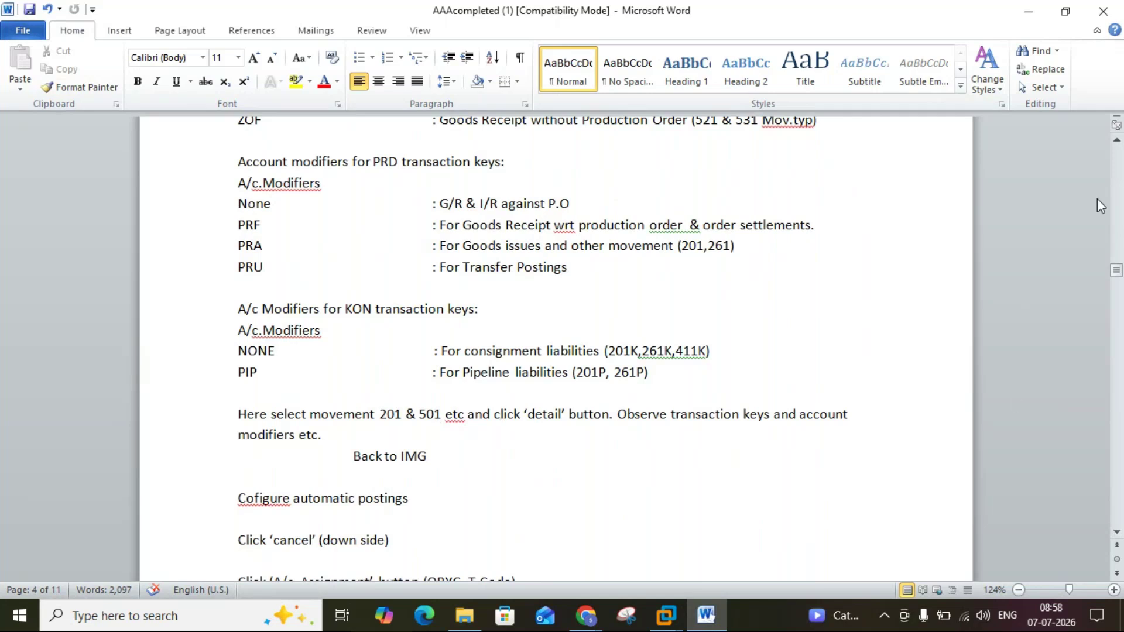
# Step: Go back in the notes to the section on defining account grouping for movement types (OMWN)
pyautogui.click(1117, 141)
pyautogui.click(1117, 141)
pyautogui.click(1117, 141)
pyautogui.click(1117, 141)
pyautogui.click(1117, 141)
pyautogui.click(1117, 141)
pyautogui.click(1117, 141)
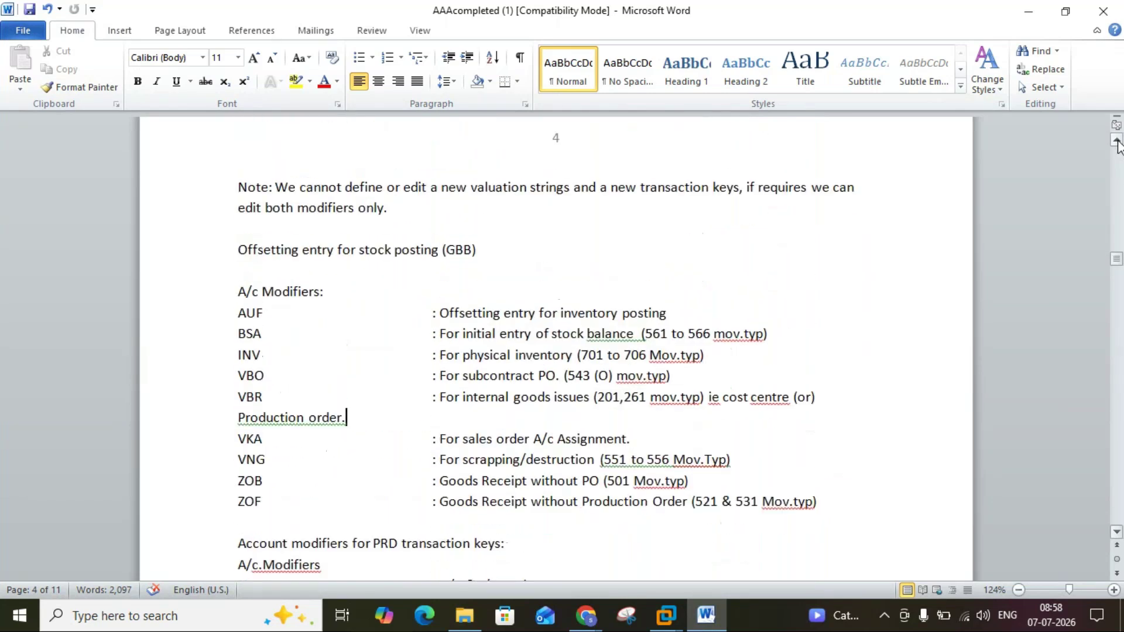
pyautogui.click(1117, 141)
pyautogui.click(1117, 141)
pyautogui.click(1117, 141)
pyautogui.click(1117, 141)
pyautogui.click(1117, 141)
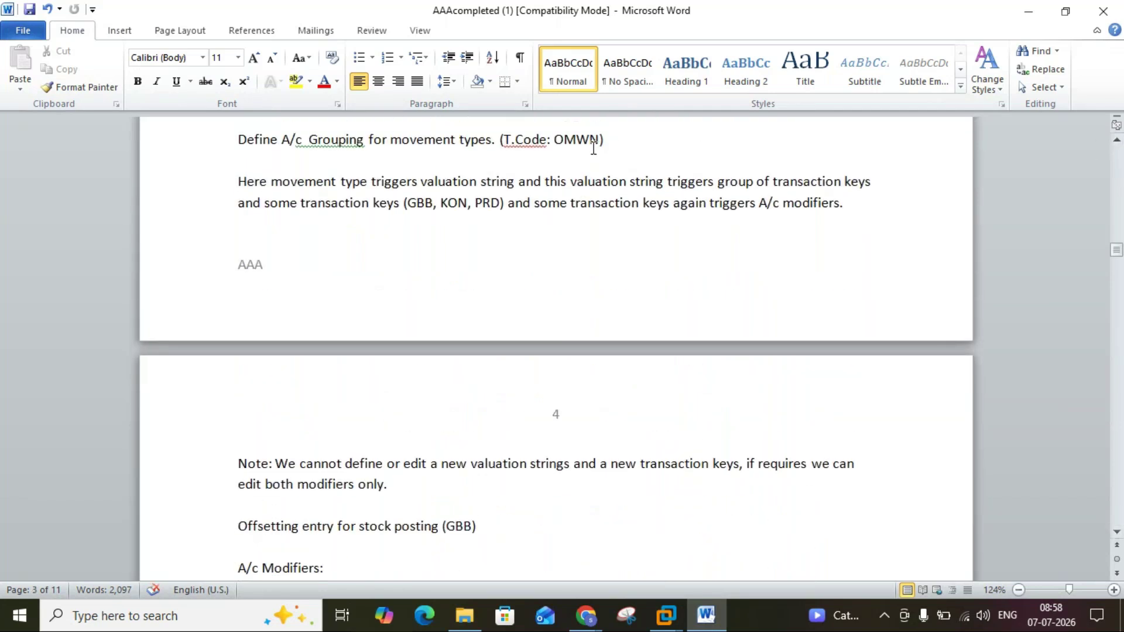
# Step: Switch to SAP and run transaction OB52 for posting periods in a new session
pyautogui.click(666, 614)
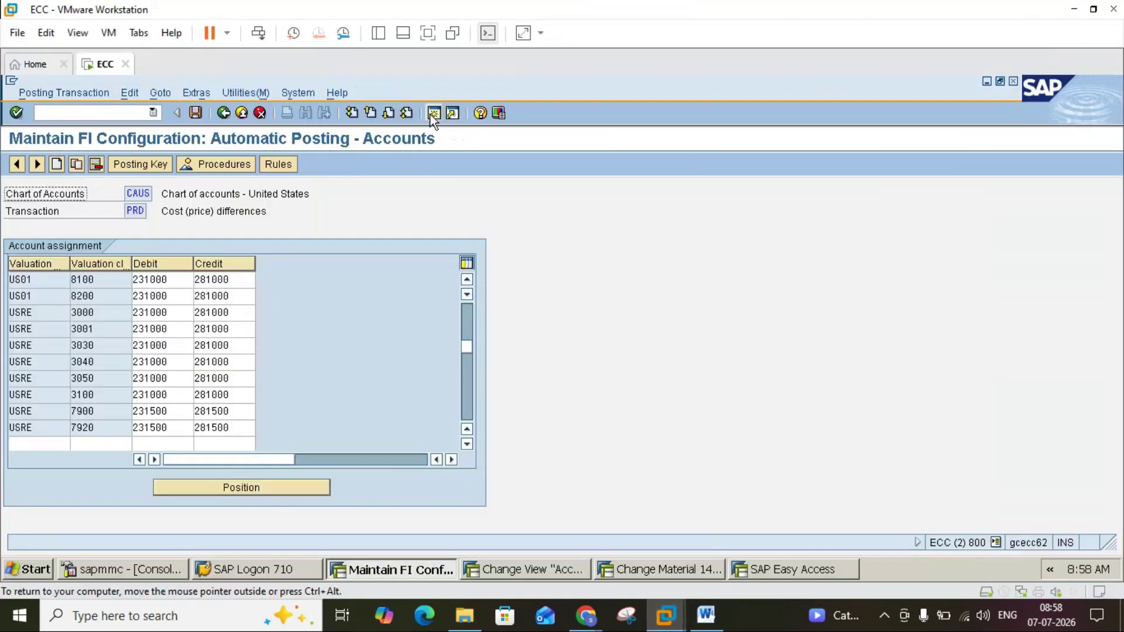
pyautogui.click(433, 113)
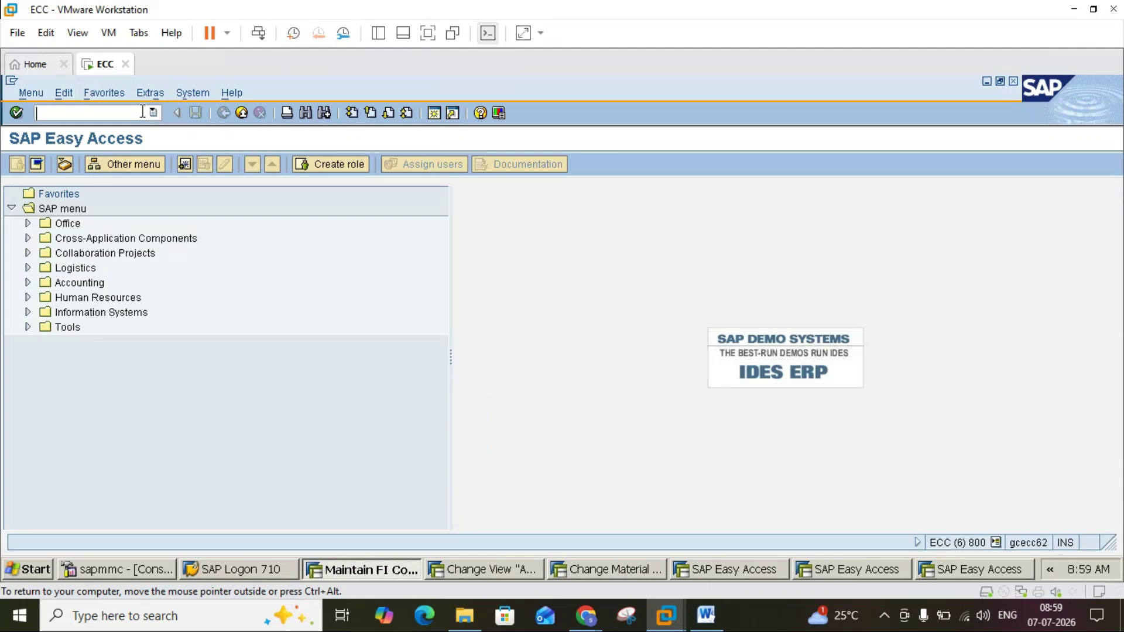
pyautogui.write('ob52')
pyautogui.press('Return')
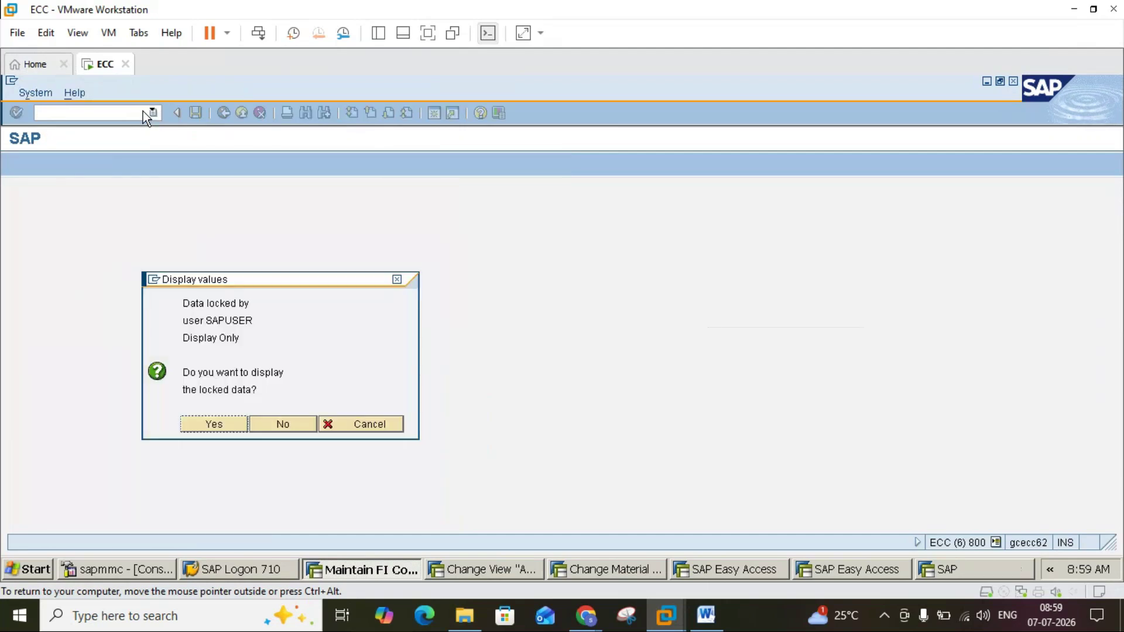
# Step: Bring up the Account Grouping overview, then read the Word notes down to the instruction on movements 201 and 501
pyautogui.click(528, 569)
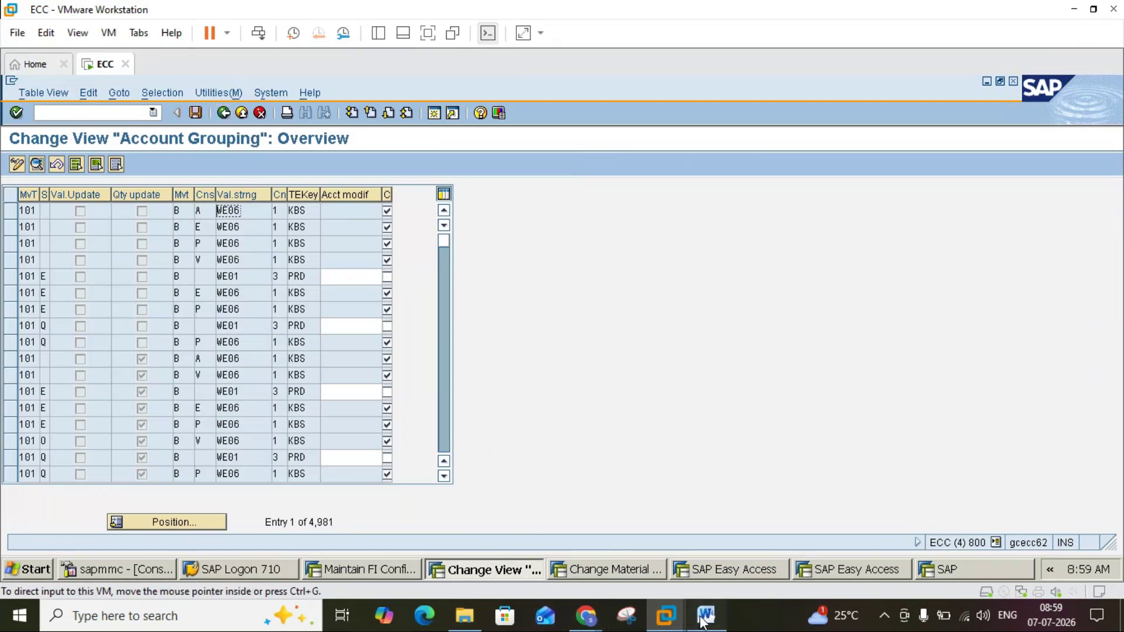
pyautogui.click(672, 621)
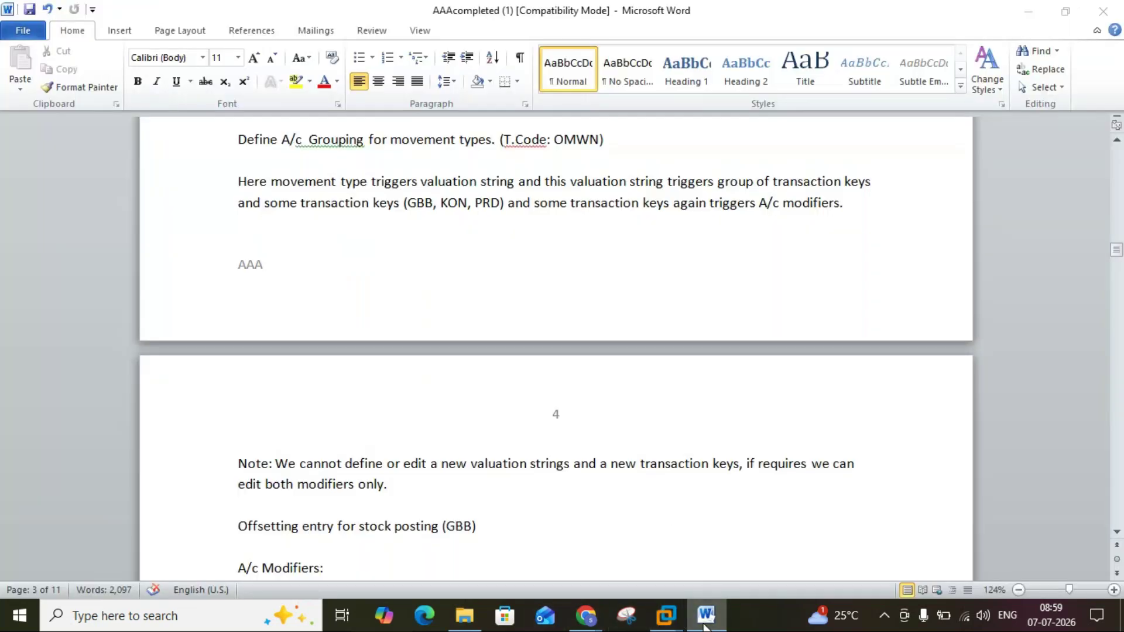
pyautogui.click(706, 626)
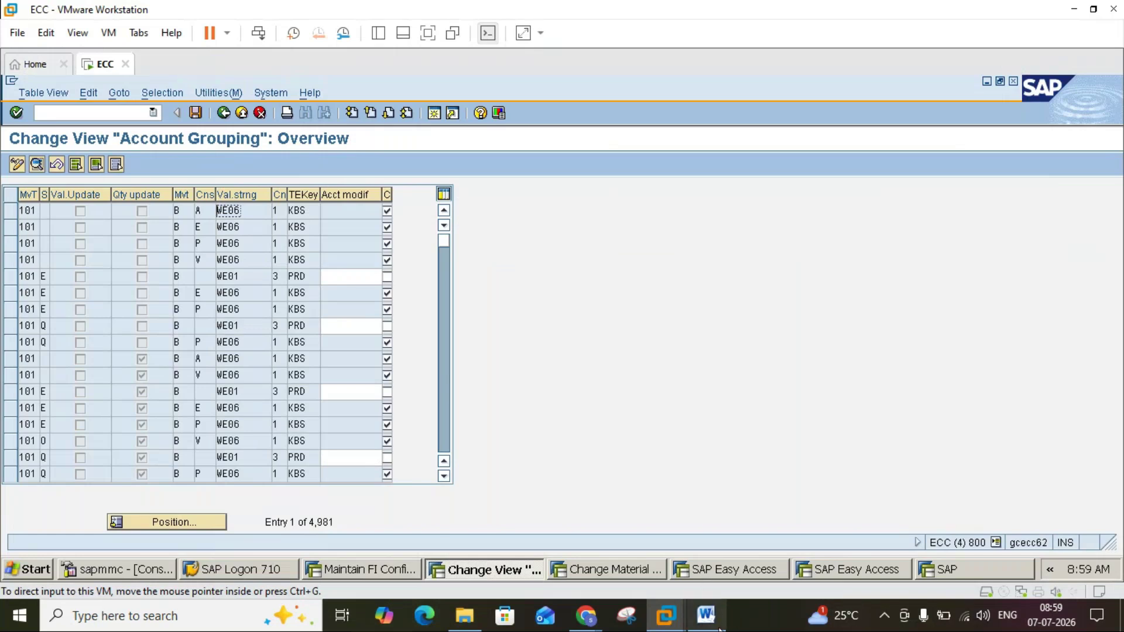
pyautogui.click(706, 623)
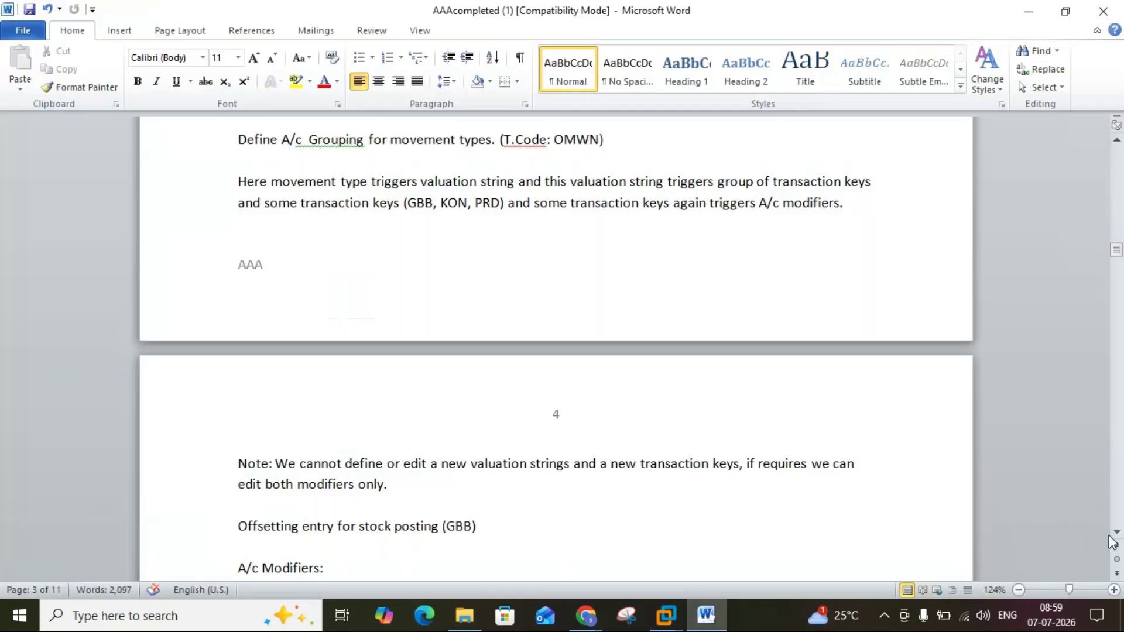
pyautogui.click(1116, 533)
pyautogui.scroll(-6, 1115, 537)
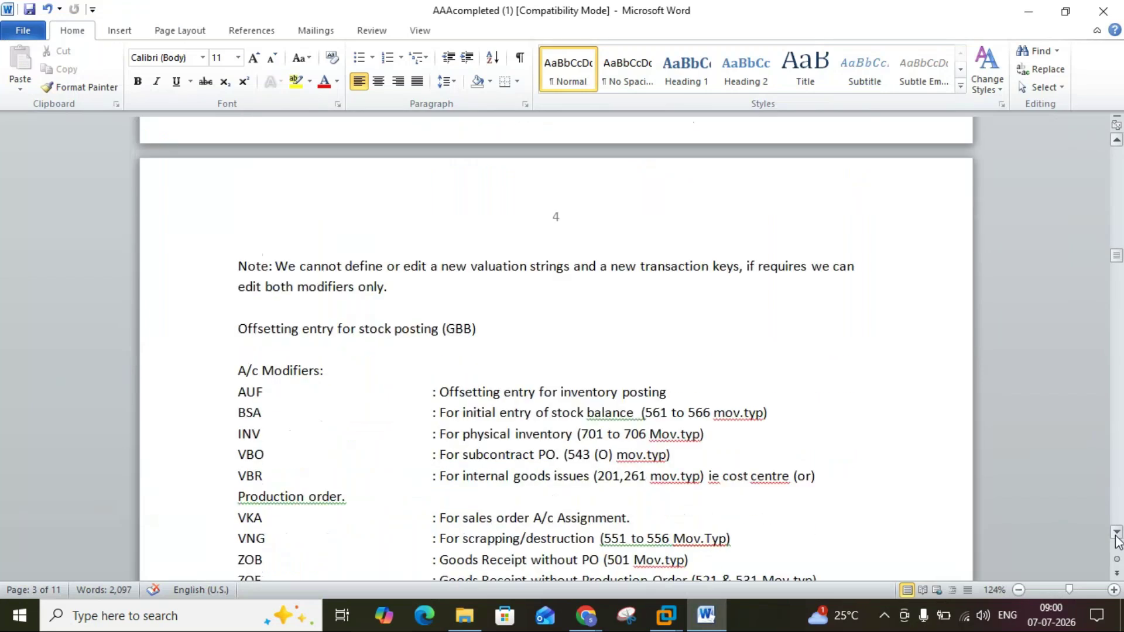
pyautogui.scroll(-6, 1116, 537)
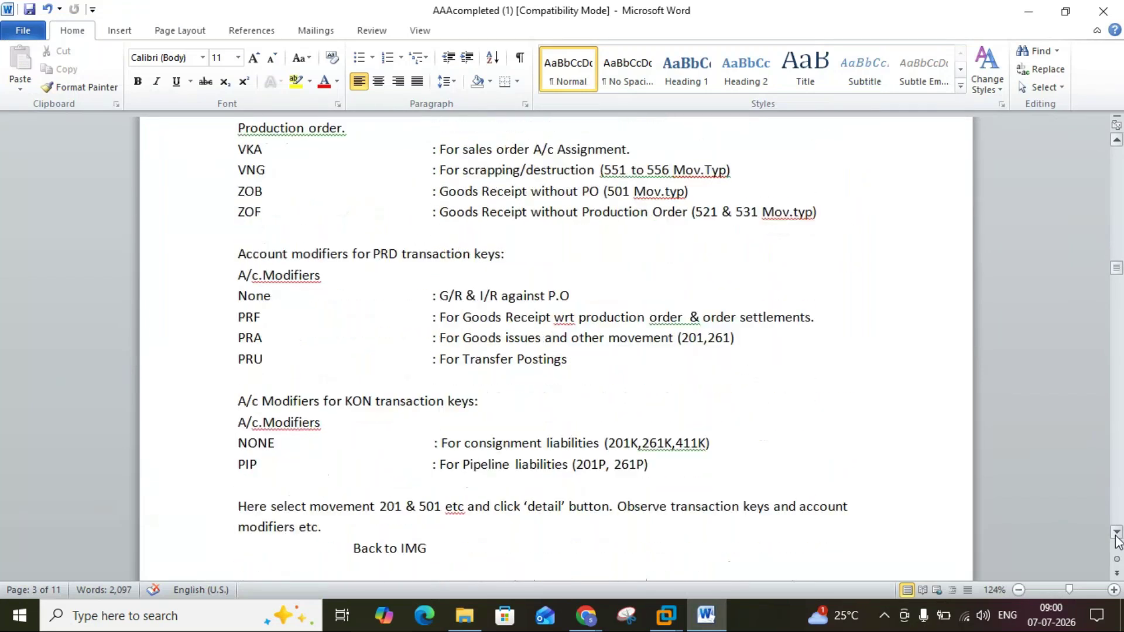
pyautogui.scroll(-3, 1115, 538)
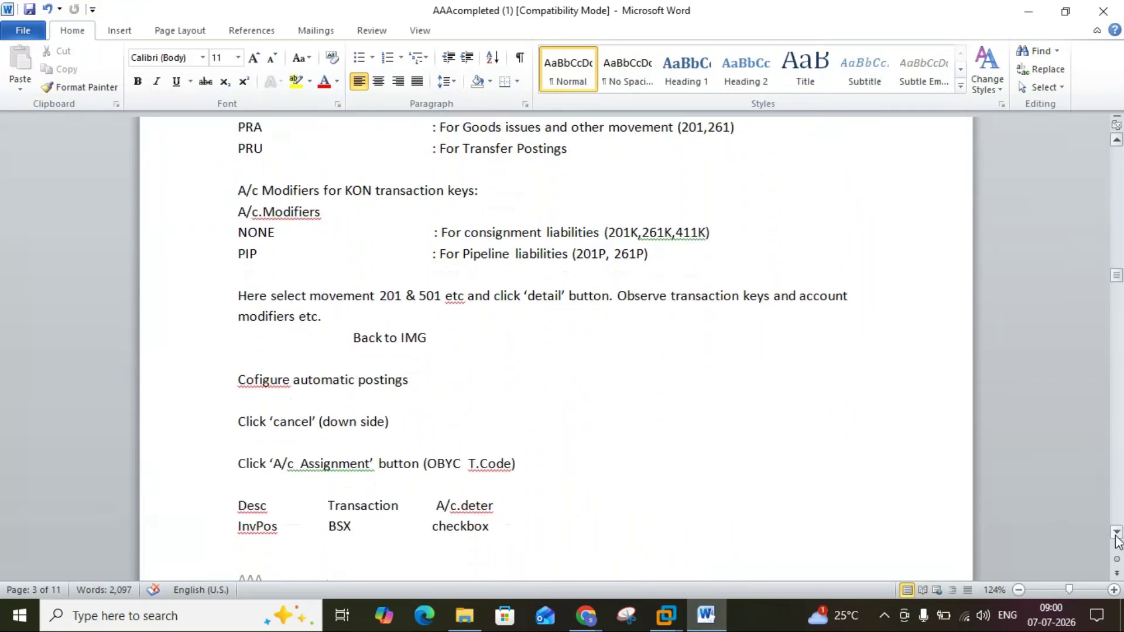
pyautogui.scroll(-2, 1116, 538)
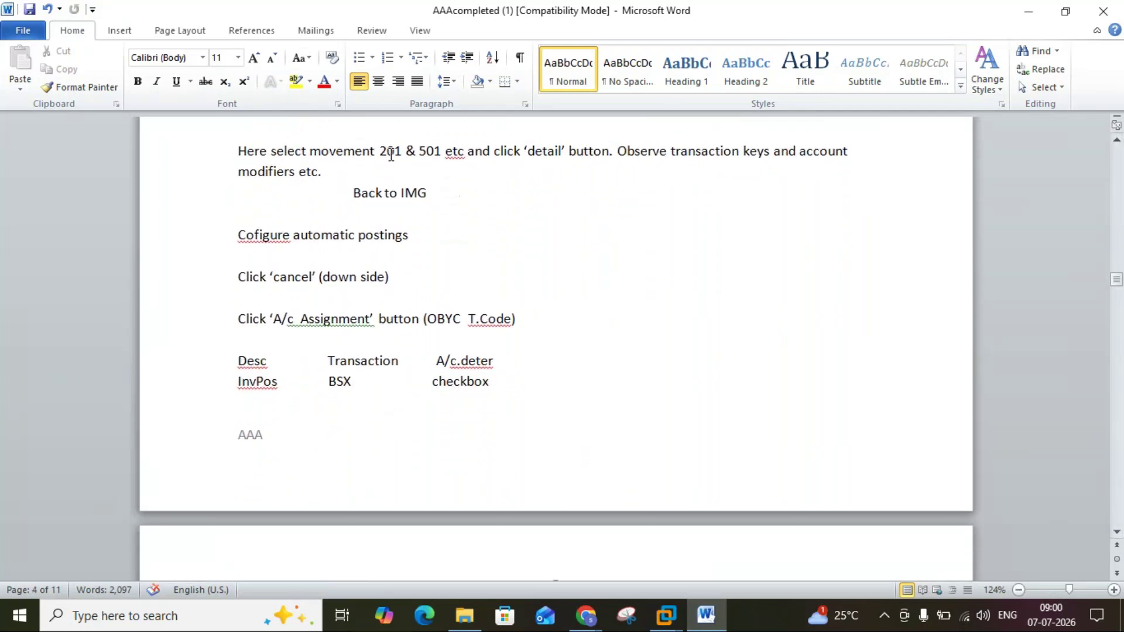
# Step: Open the Account Grouping details of the movement type 201 entry with value string WA01, key PRD and modifier PRA, with value and quantity update
pyautogui.click(706, 613)
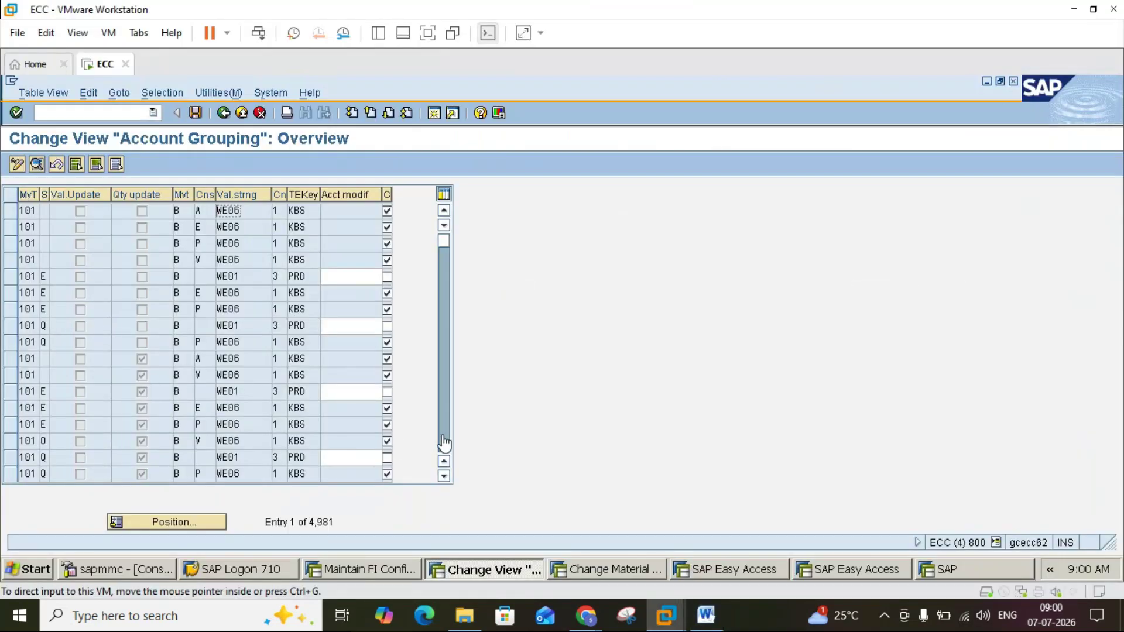
pyautogui.scroll(-20, 445, 434)
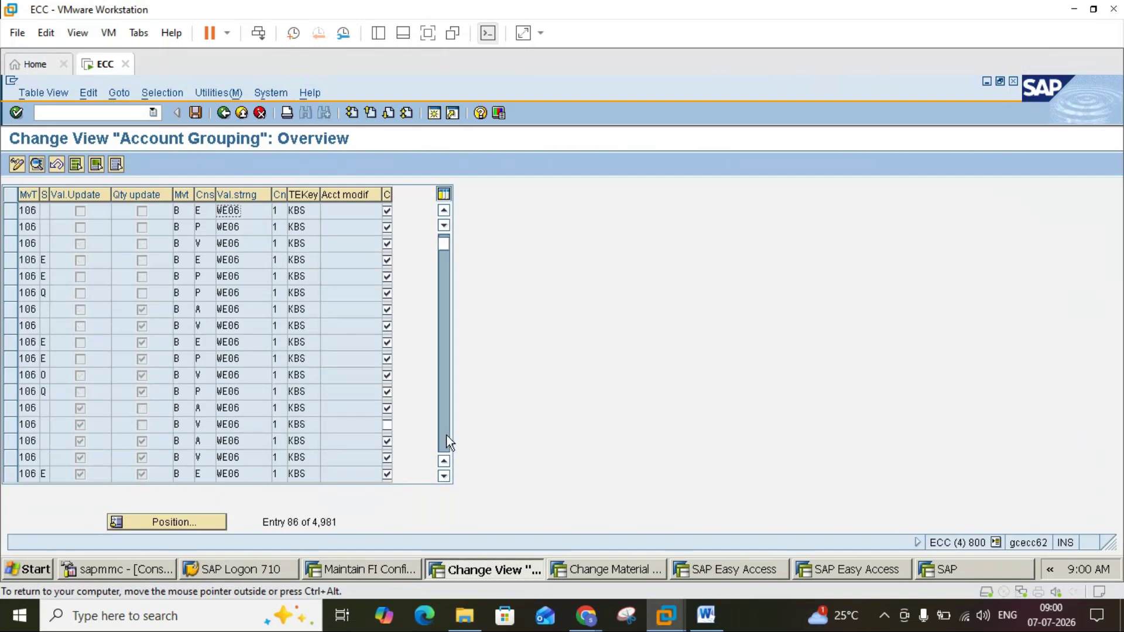
pyautogui.scroll(-3, 447, 436)
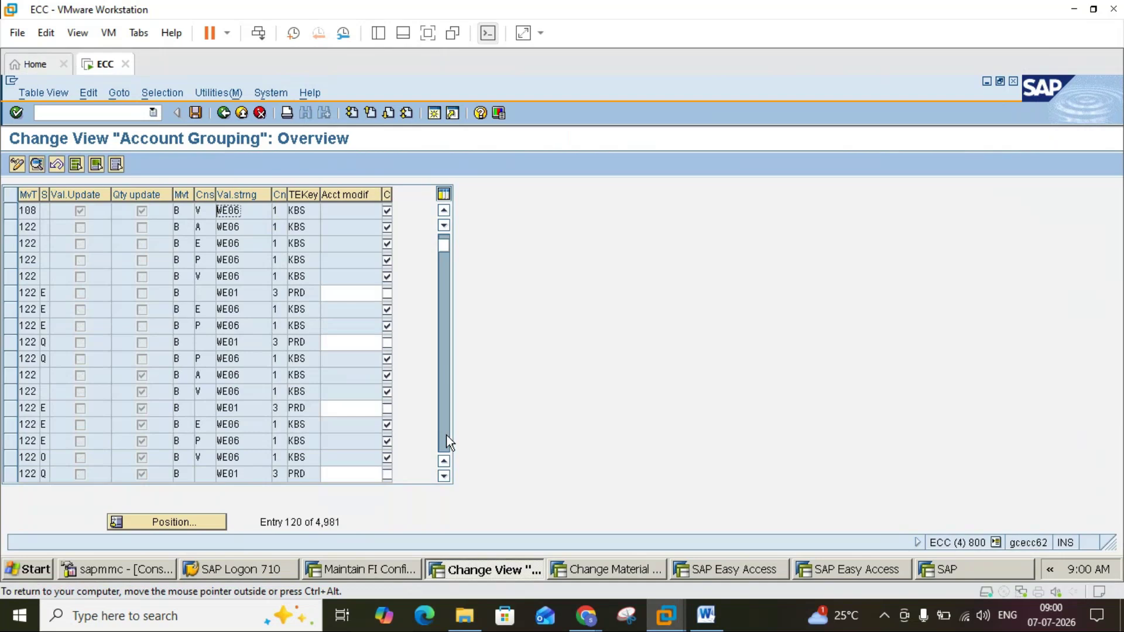
pyautogui.scroll(-4, 446, 435)
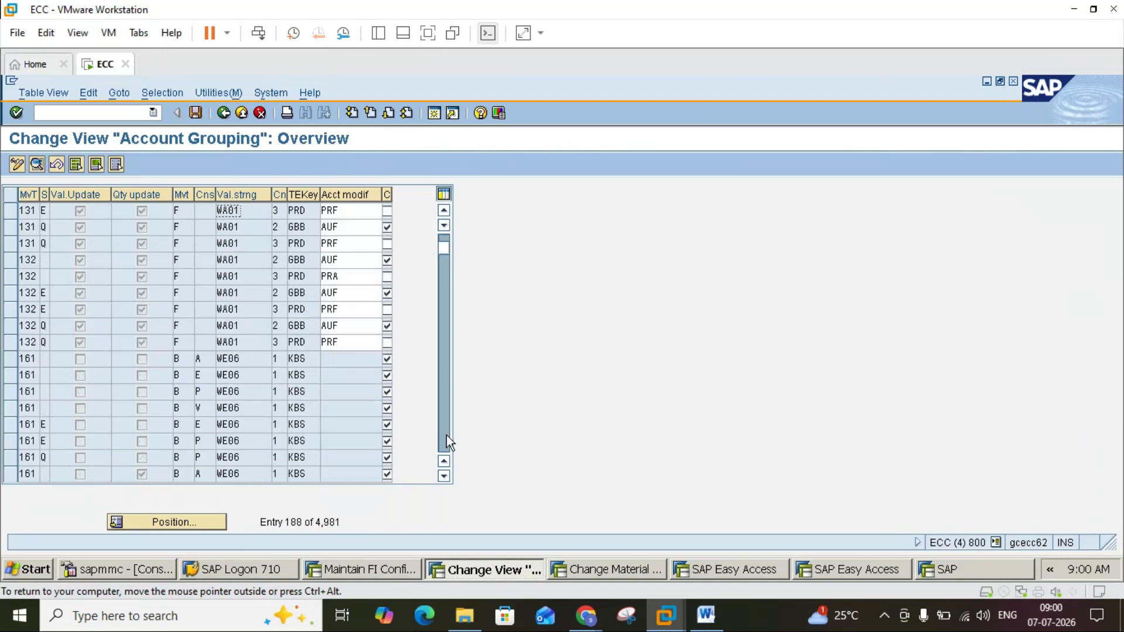
pyautogui.scroll(-1, 447, 434)
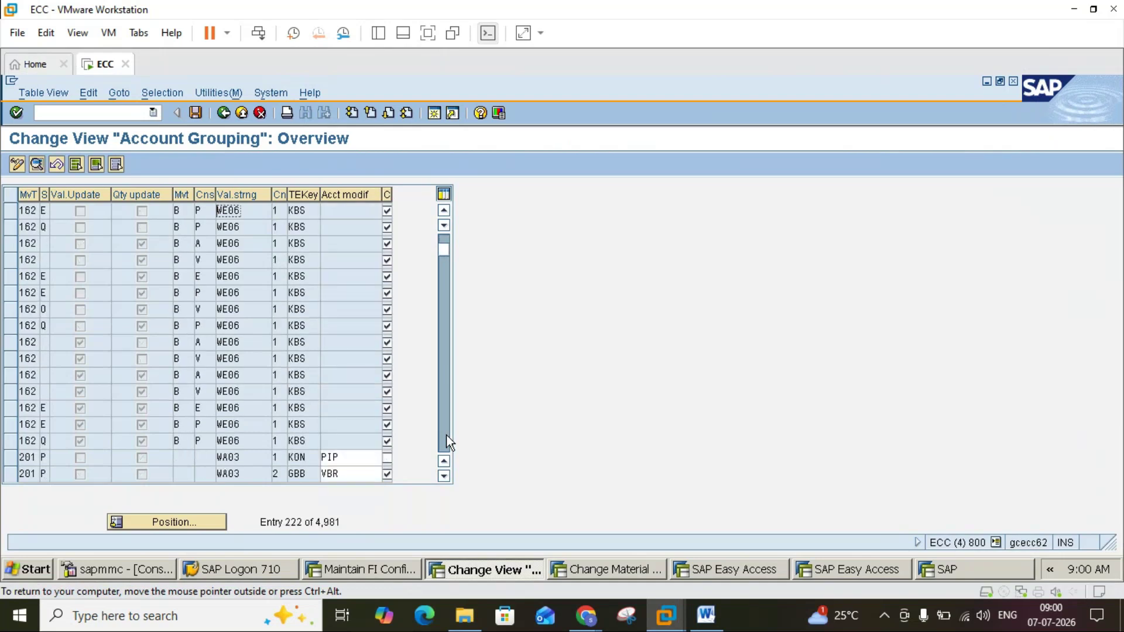
pyautogui.scroll(-1, 446, 434)
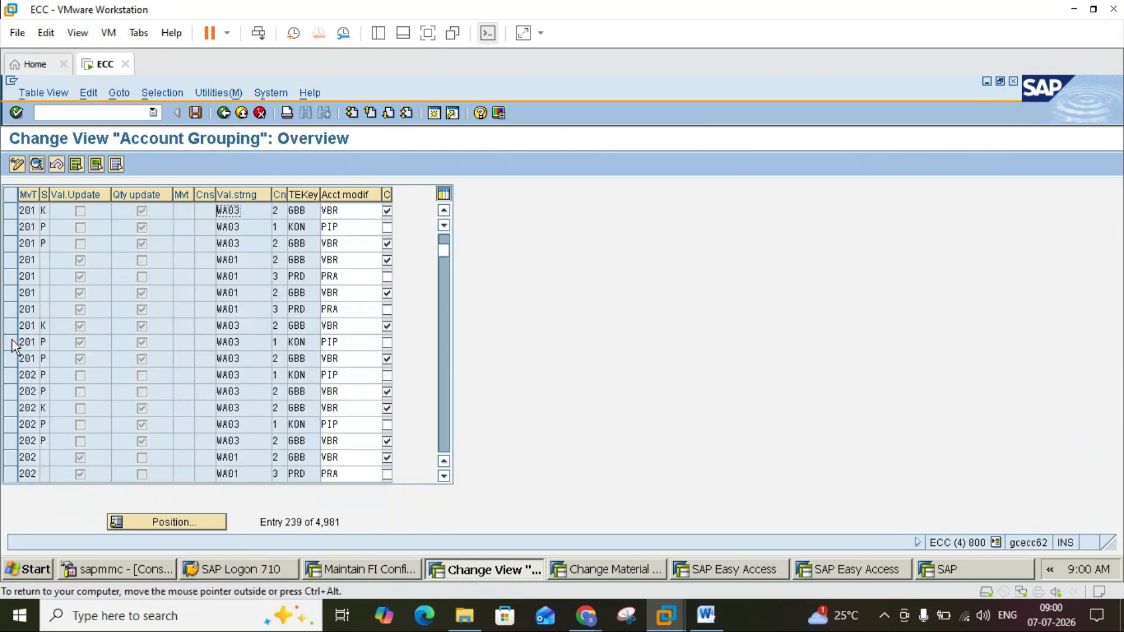
pyautogui.click(13, 310)
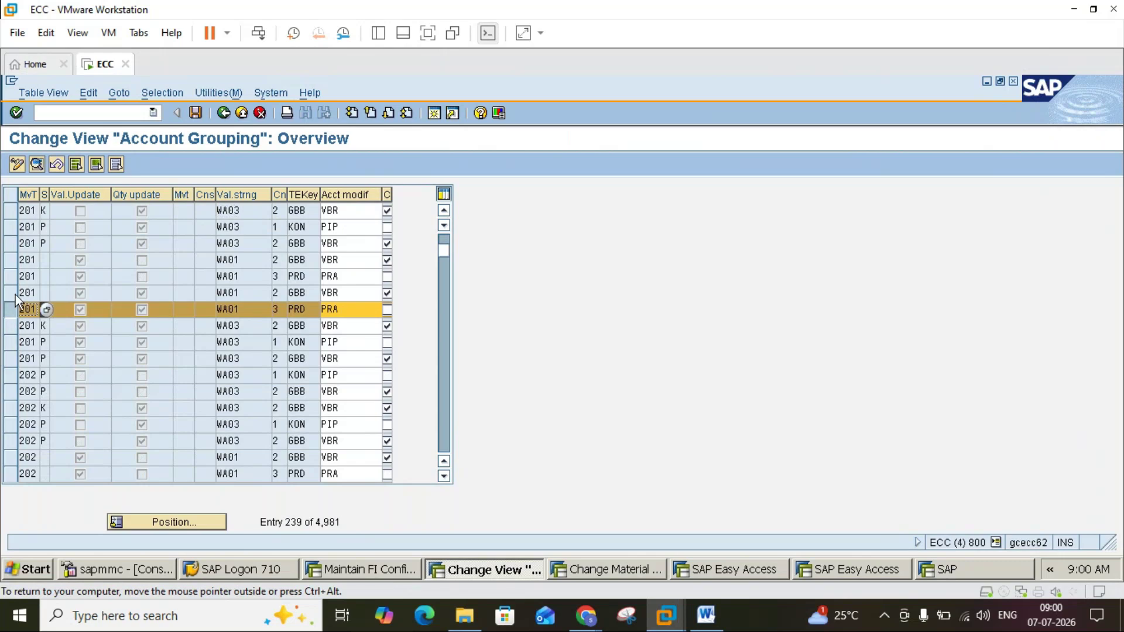
pyautogui.click(36, 166)
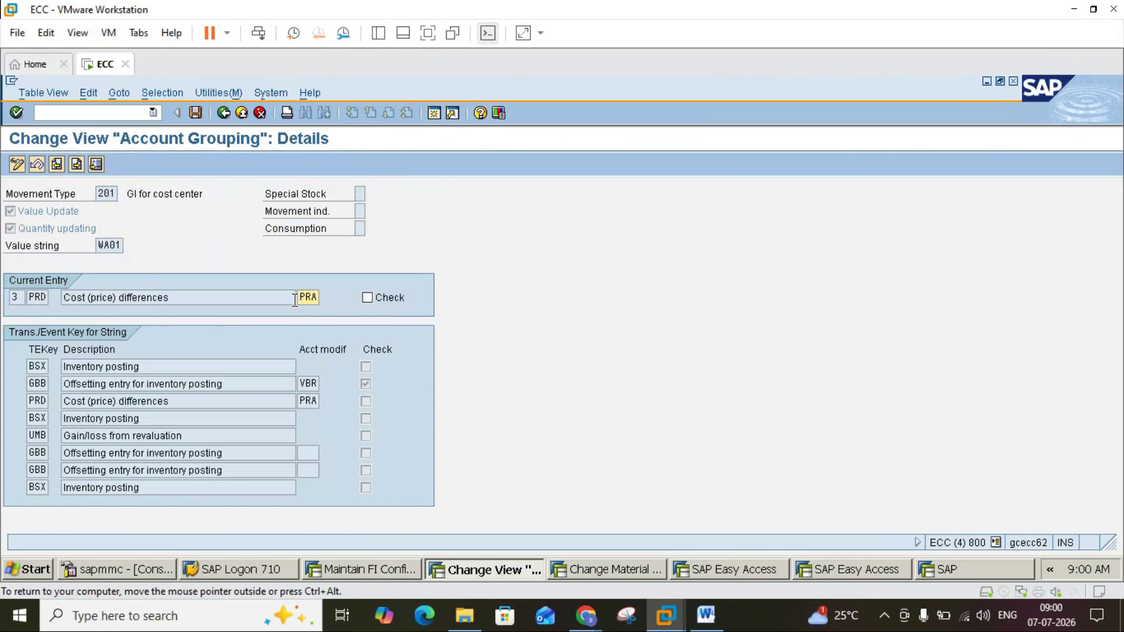
# Step: Look up the PRA modifier for PRD transaction keys in the notes and return to the movement type 201 details in SAP
pyautogui.click(706, 619)
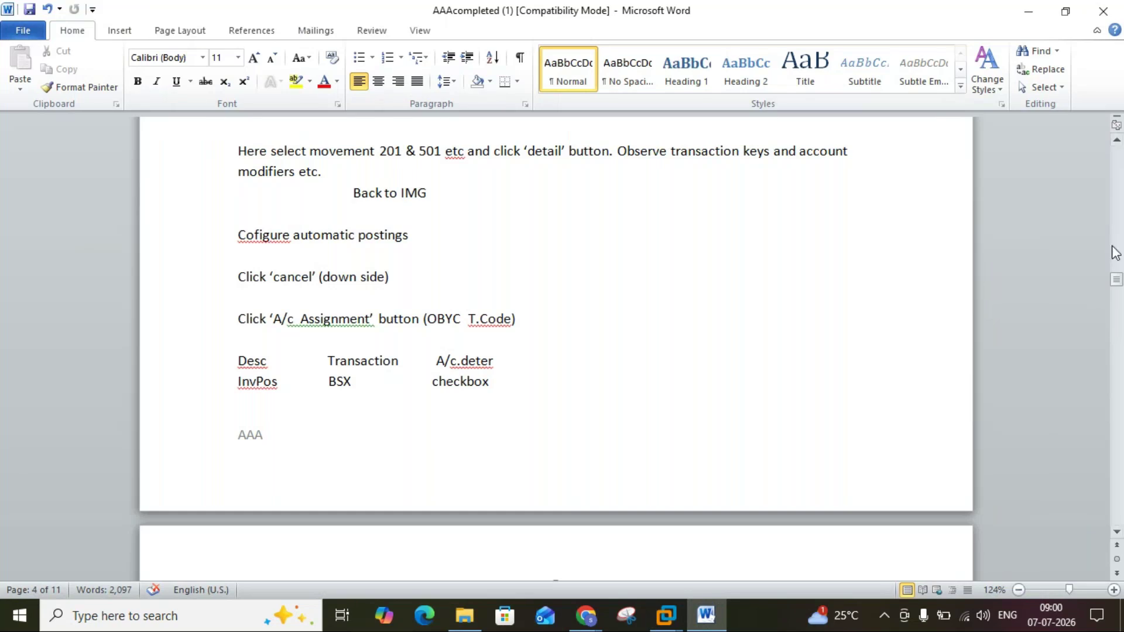
pyautogui.click(1116, 141)
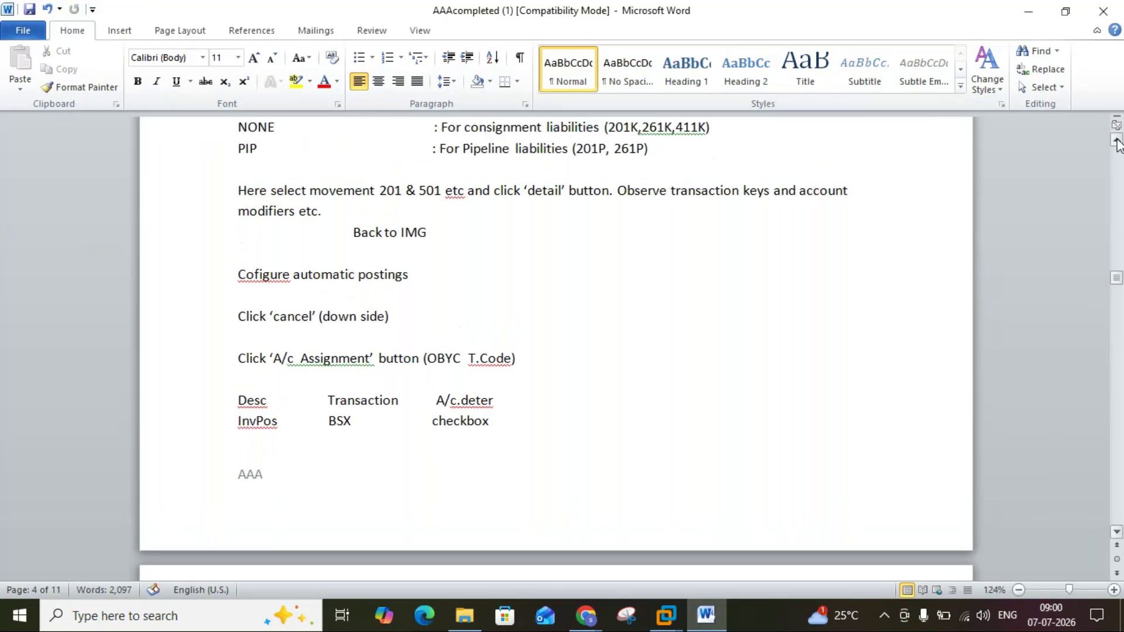
pyautogui.scroll(3, 1116, 141)
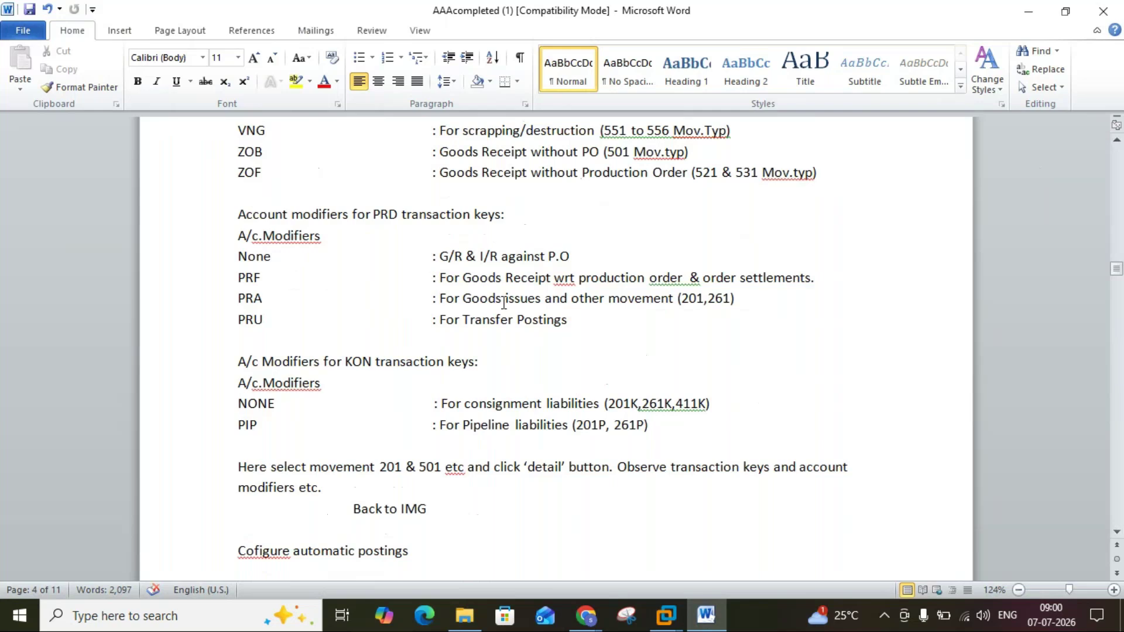
pyautogui.click(263, 302)
pyautogui.doubleClick(263, 301)
pyautogui.moveTo(263, 301); pyautogui.dragTo(243, 307)
pyautogui.click(242, 301)
pyautogui.click(715, 614)
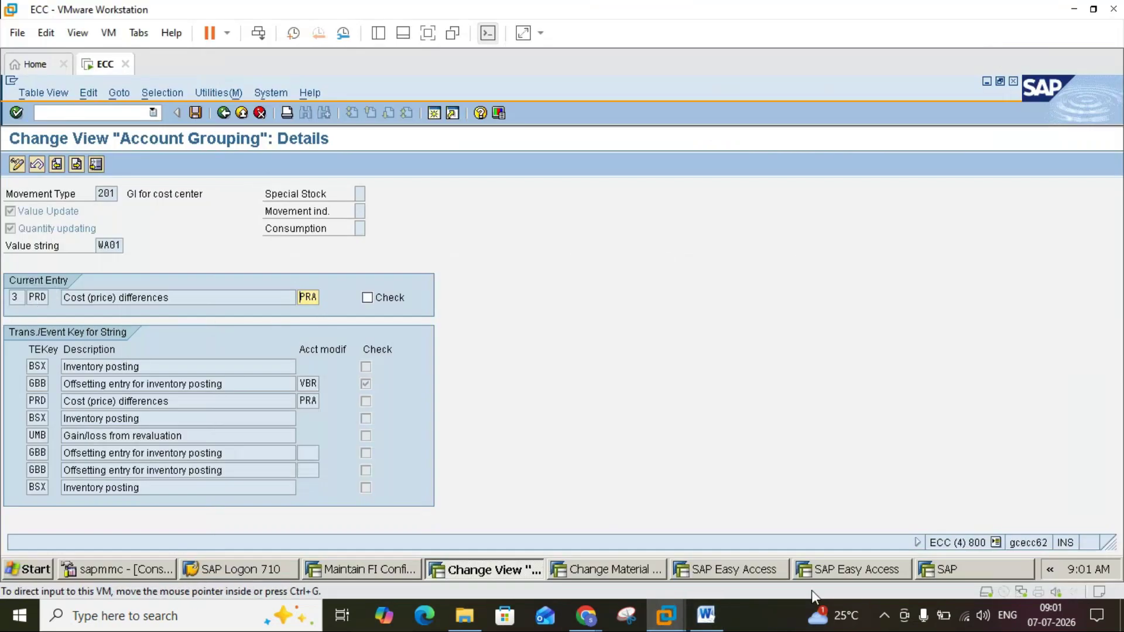
# Step: Mark the None modifier for PRD in the Word notes and go back to the GBB account modifiers
pyautogui.click(706, 616)
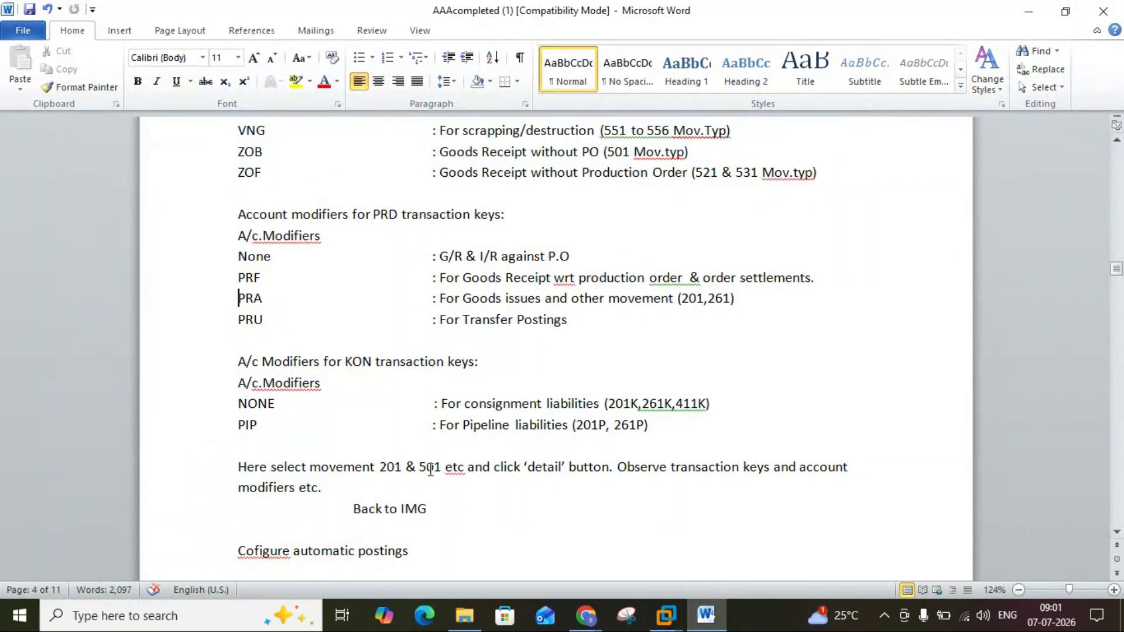
pyautogui.doubleClick(252, 258)
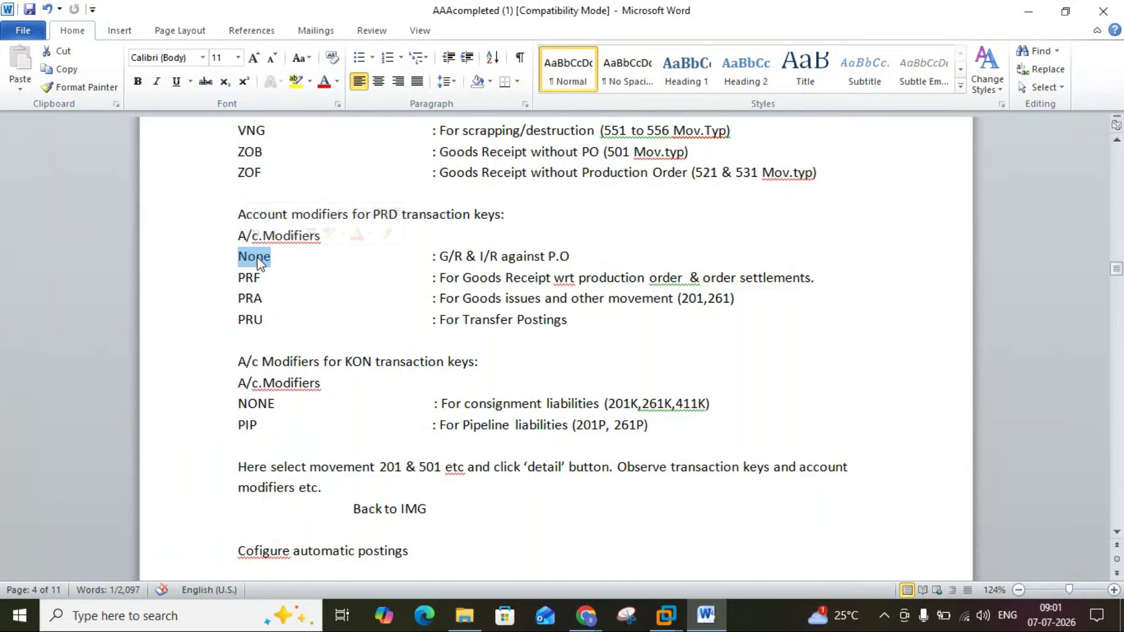
pyautogui.click(1117, 140)
pyautogui.click(1117, 140)
pyautogui.click(1117, 141)
pyautogui.click(1116, 141)
pyautogui.click(1117, 142)
pyautogui.click(1117, 141)
pyautogui.click(1117, 141)
pyautogui.click(1117, 142)
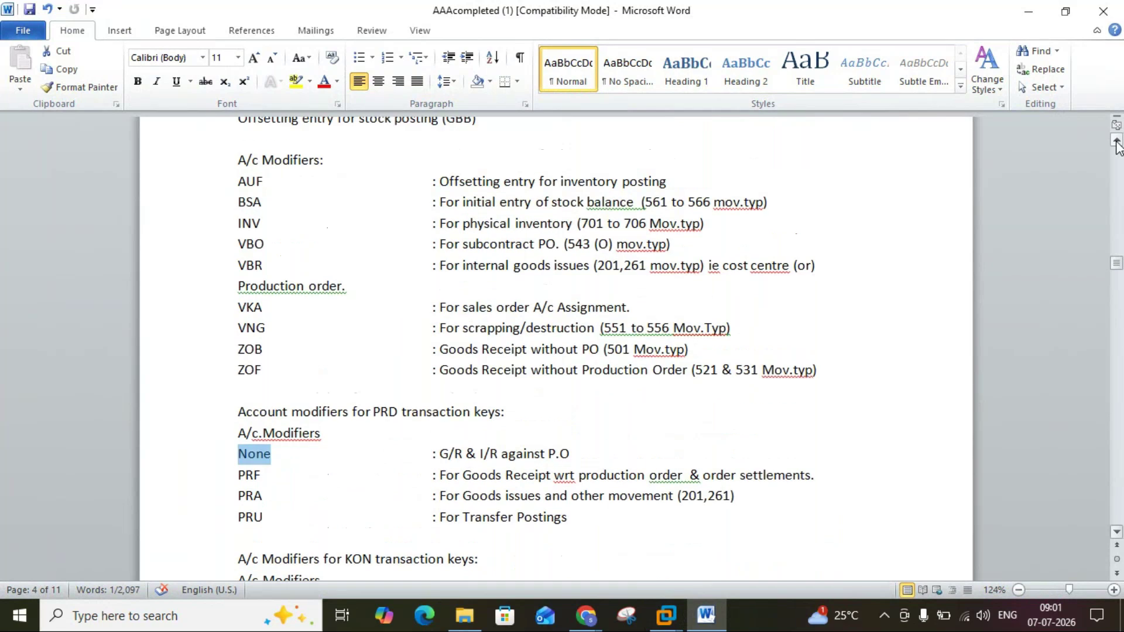
# Step: Switch to SAP, return to the Account Grouping overview and deselect the movement type 201 entry
pyautogui.click(715, 621)
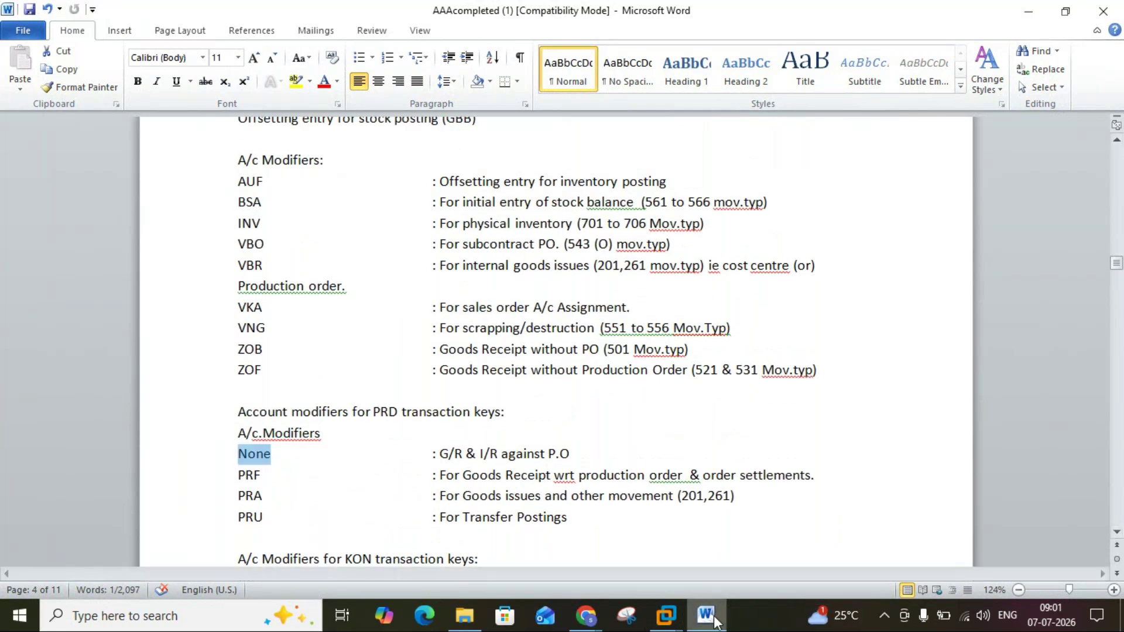
pyautogui.click(665, 616)
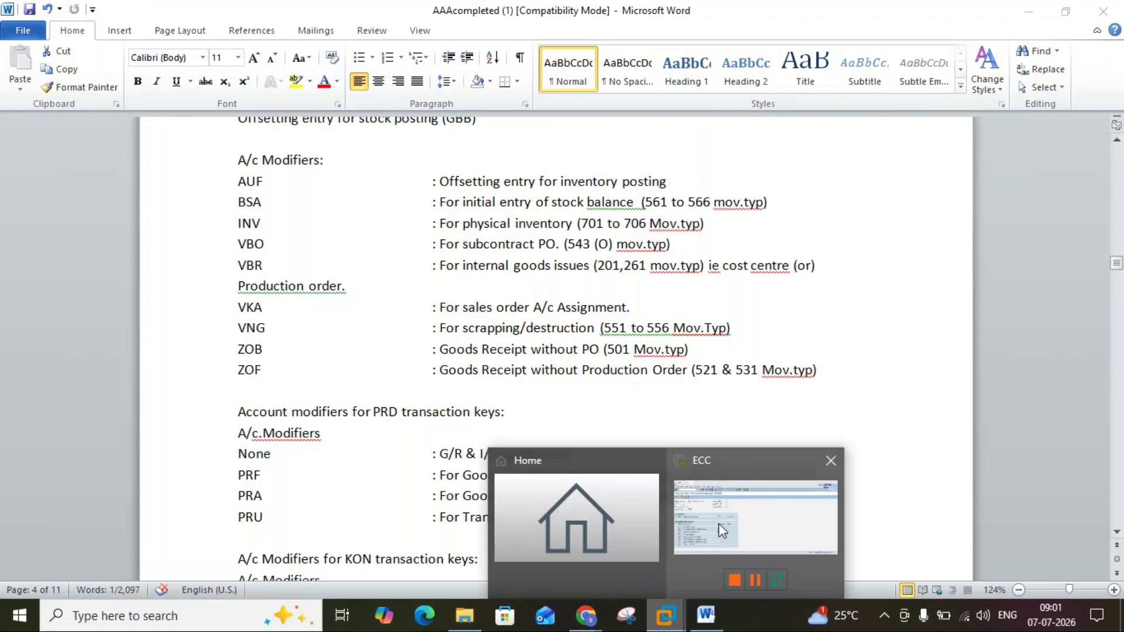
pyautogui.click(719, 522)
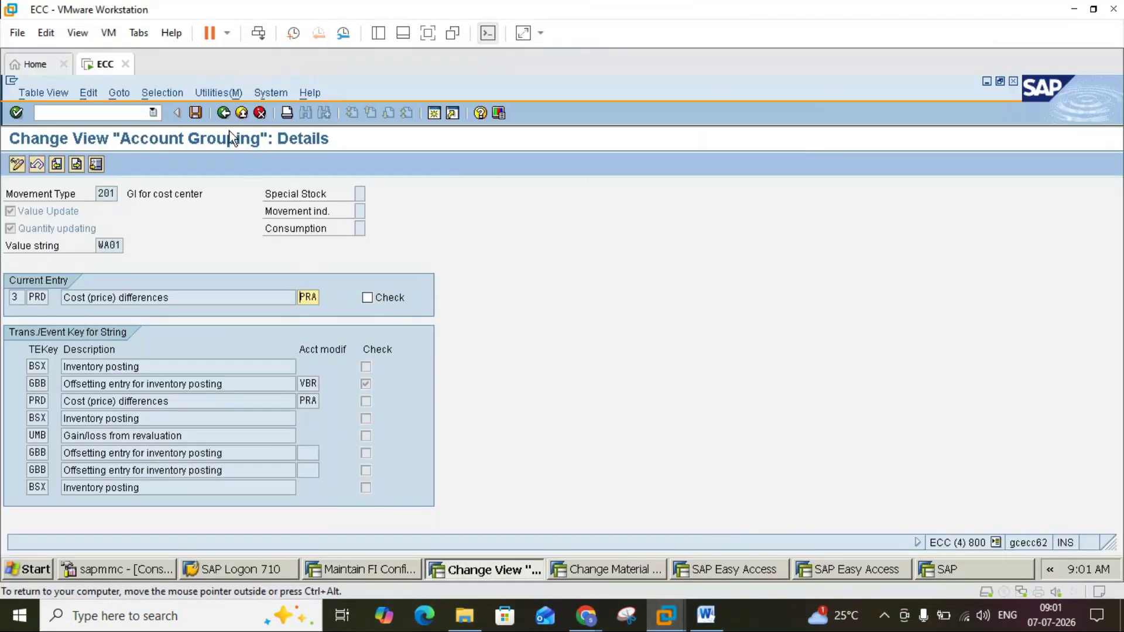
pyautogui.click(223, 112)
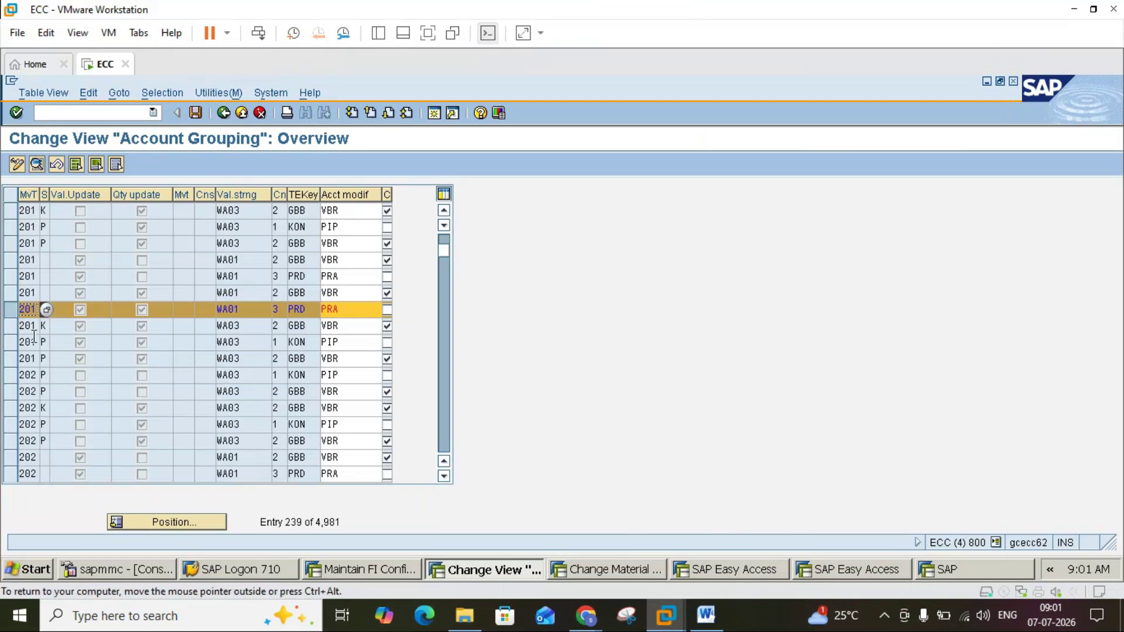
pyautogui.click(10, 311)
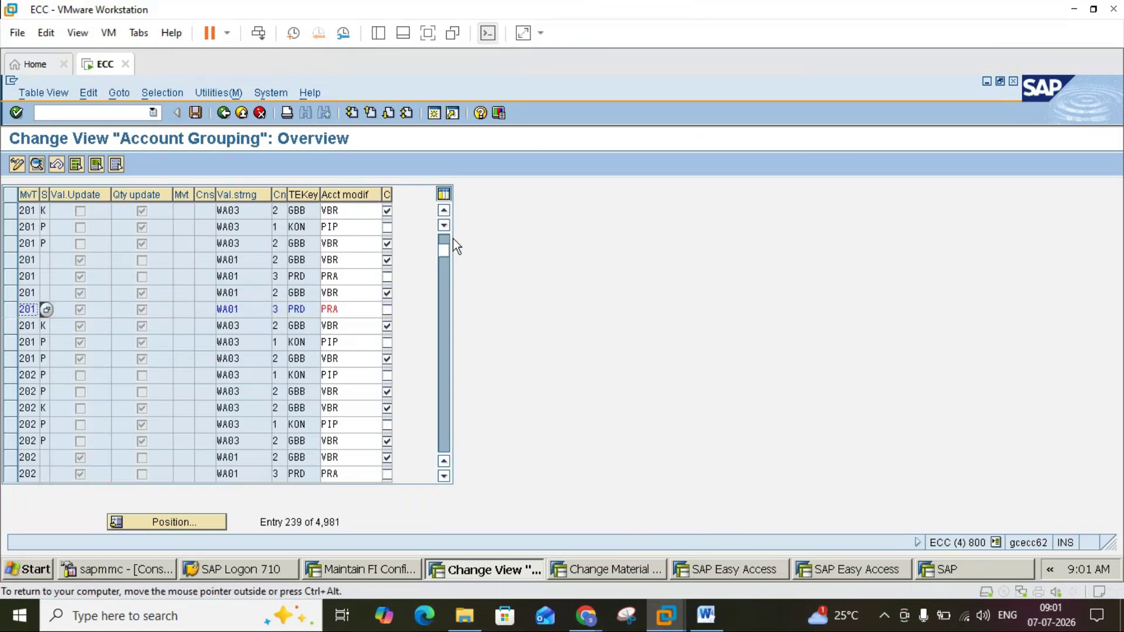
# Step: Open the Account Grouping details of the movement type 161 entry with movement indicator B, consumption A and value update without quantity update
pyautogui.click(445, 209)
pyautogui.click(445, 209)
pyautogui.click(445, 209)
pyautogui.click(445, 210)
pyautogui.click(445, 209)
pyautogui.click(445, 210)
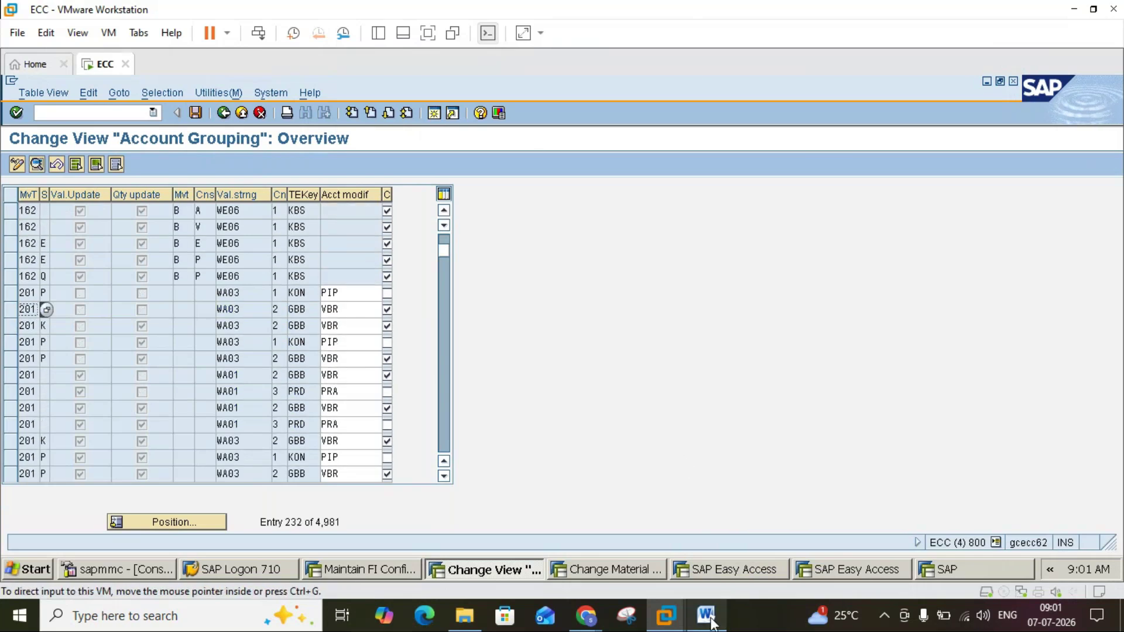
pyautogui.click(444, 212)
pyautogui.click(445, 212)
pyautogui.click(444, 212)
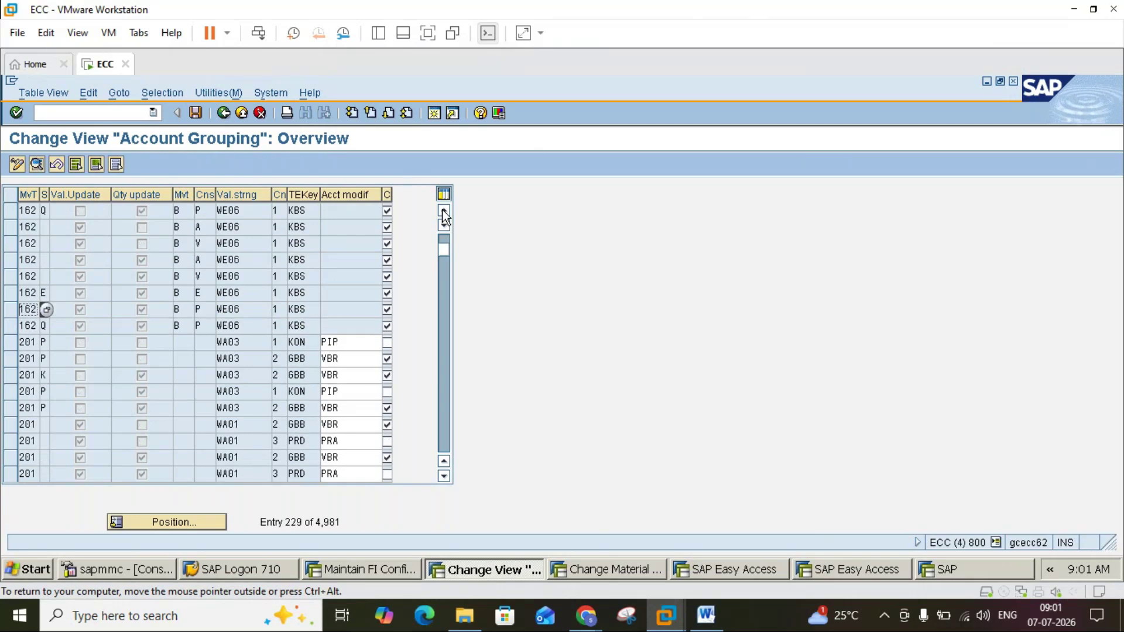
pyautogui.click(444, 212)
pyautogui.click(445, 212)
pyautogui.click(444, 212)
pyautogui.click(445, 212)
pyautogui.click(443, 211)
pyautogui.click(444, 211)
pyautogui.click(444, 210)
pyautogui.click(443, 210)
pyautogui.click(443, 210)
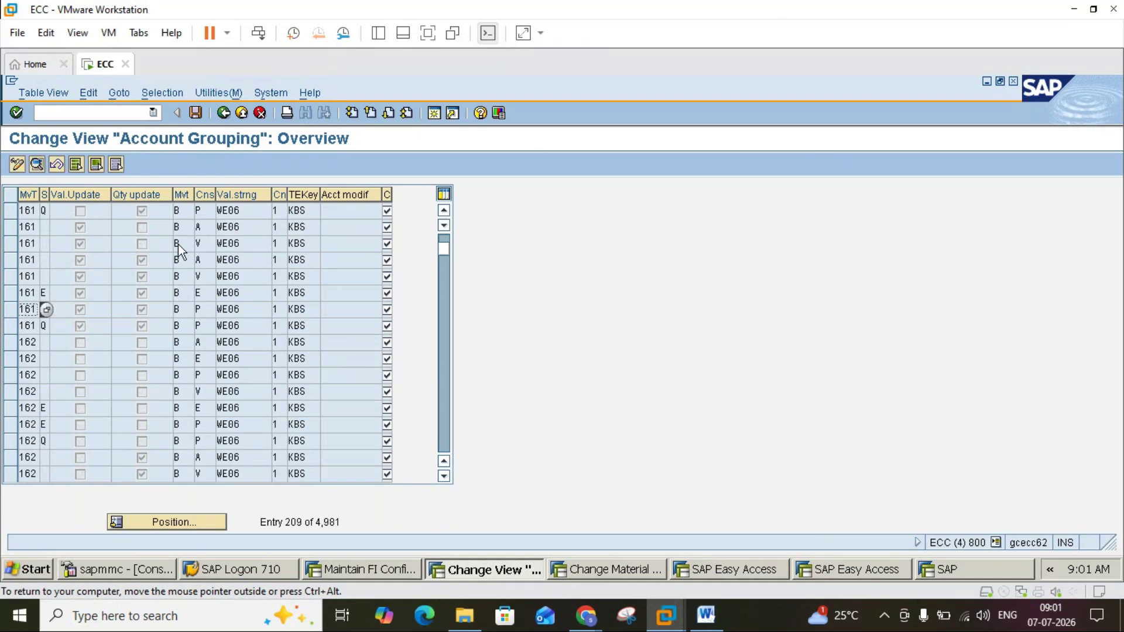
pyautogui.click(10, 229)
pyautogui.click(34, 167)
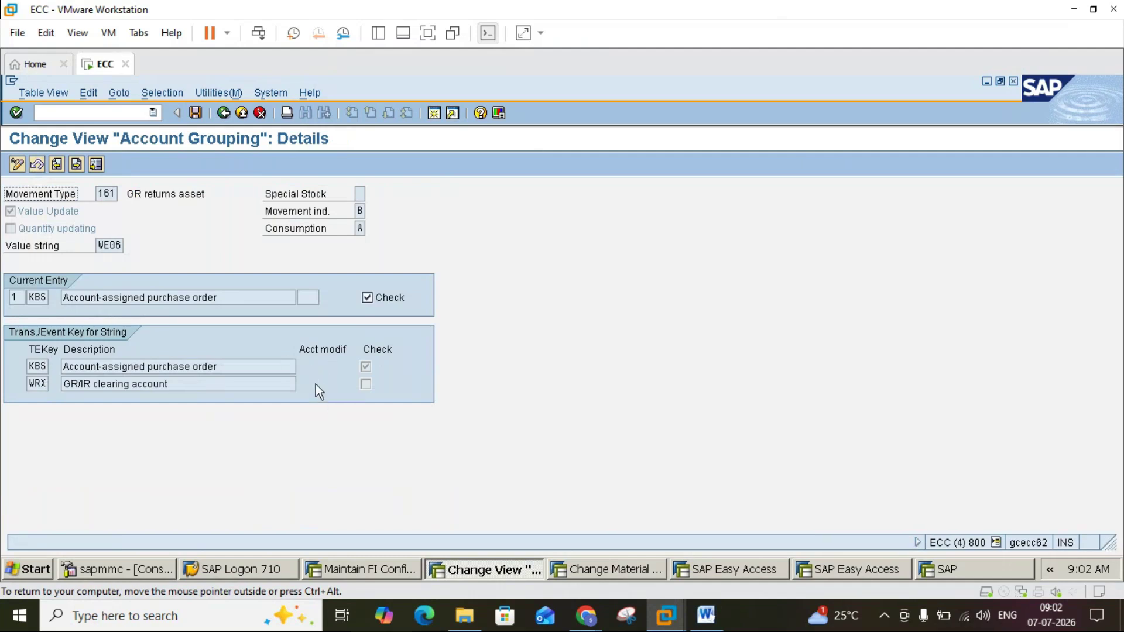
# Step: Open the Account Grouping details of the movement type 161 entry with consumption A and neither value nor quantity update
pyautogui.click(224, 113)
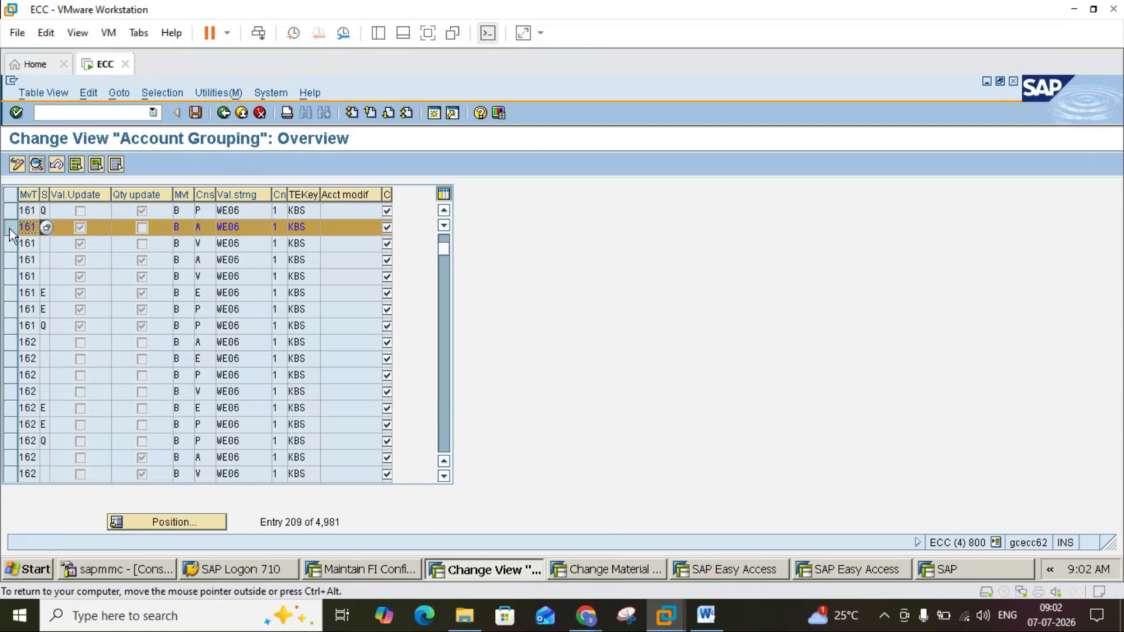
pyautogui.click(10, 228)
pyautogui.click(444, 210)
pyautogui.click(443, 209)
pyautogui.click(443, 209)
pyautogui.click(443, 210)
pyautogui.click(443, 209)
pyautogui.click(443, 210)
pyautogui.click(443, 209)
pyautogui.click(443, 209)
pyautogui.click(443, 210)
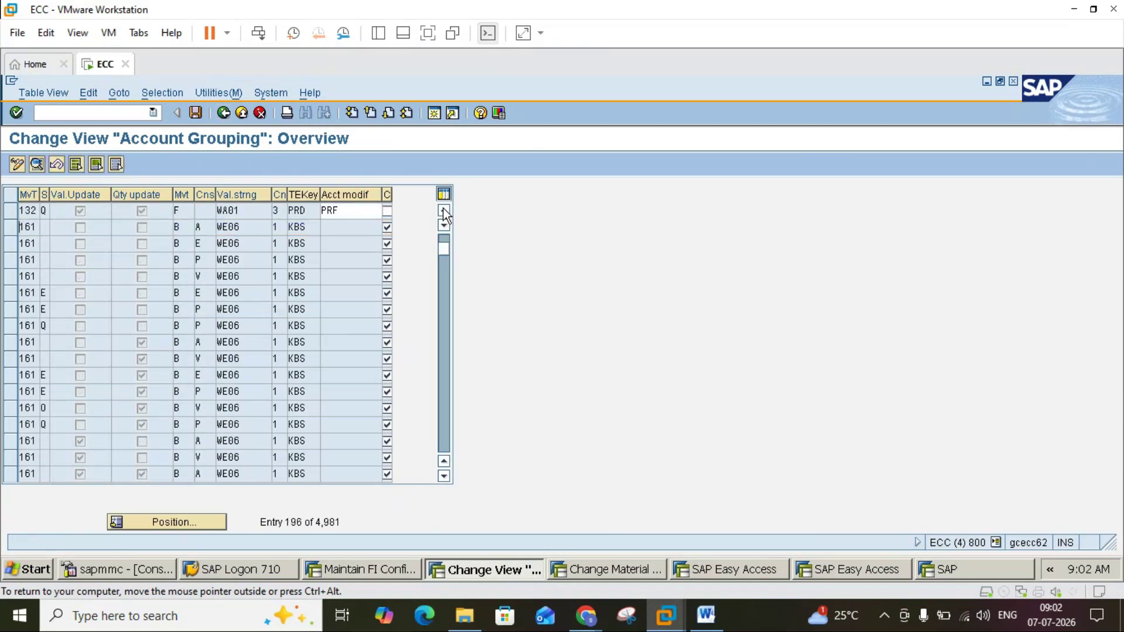
pyautogui.click(443, 209)
pyautogui.click(443, 210)
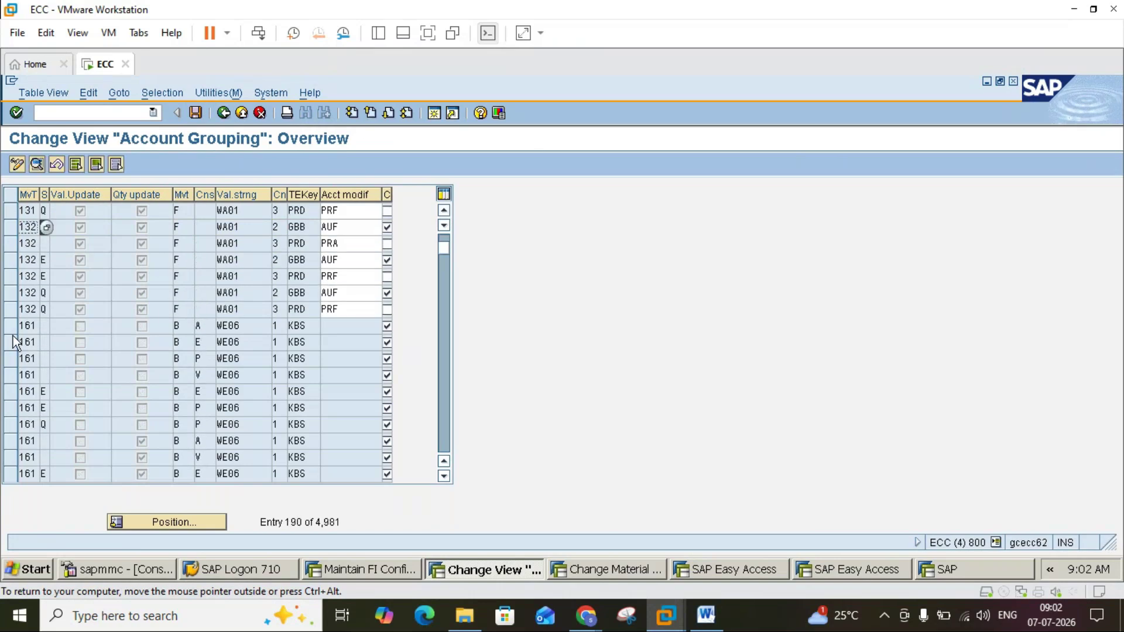
pyautogui.click(10, 328)
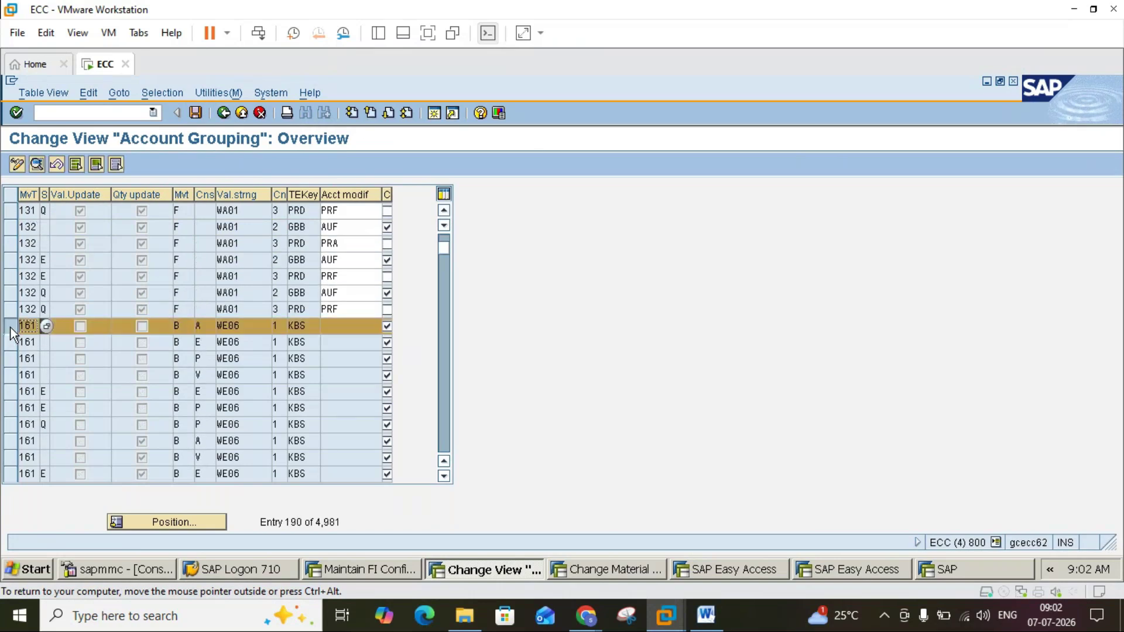
pyautogui.click(11, 329)
pyautogui.click(11, 329)
pyautogui.click(37, 164)
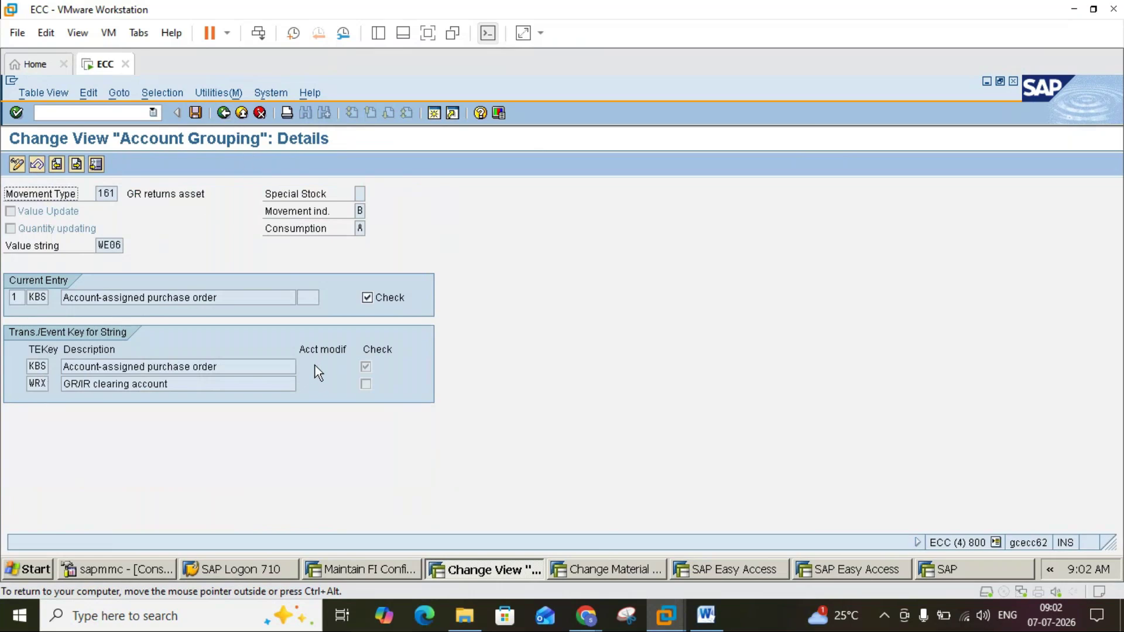
# Step: Leave Account Grouping, switch to the Word notes and mark 201P under the PIP modifier for KON transaction keys
pyautogui.click(224, 113)
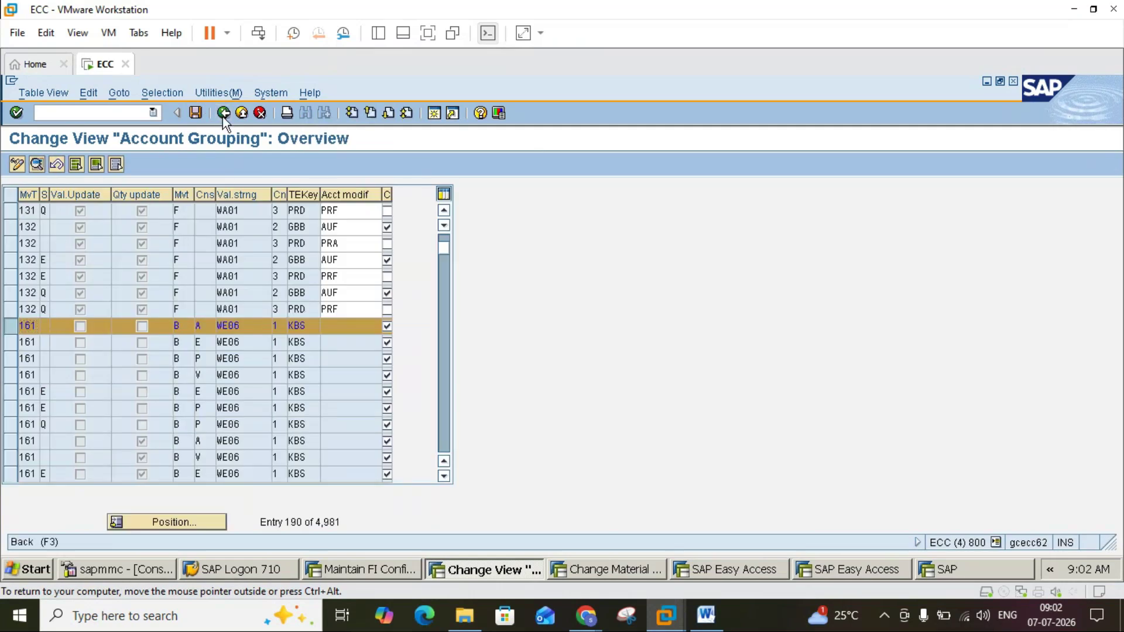
pyautogui.click(223, 113)
pyautogui.click(705, 616)
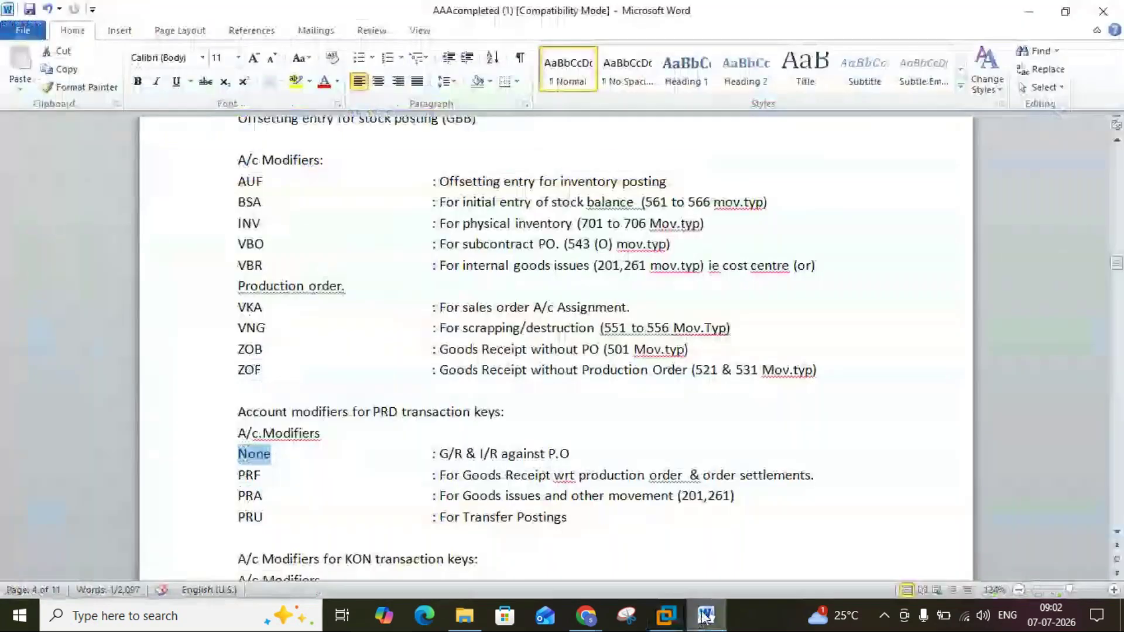
pyautogui.click(1114, 539)
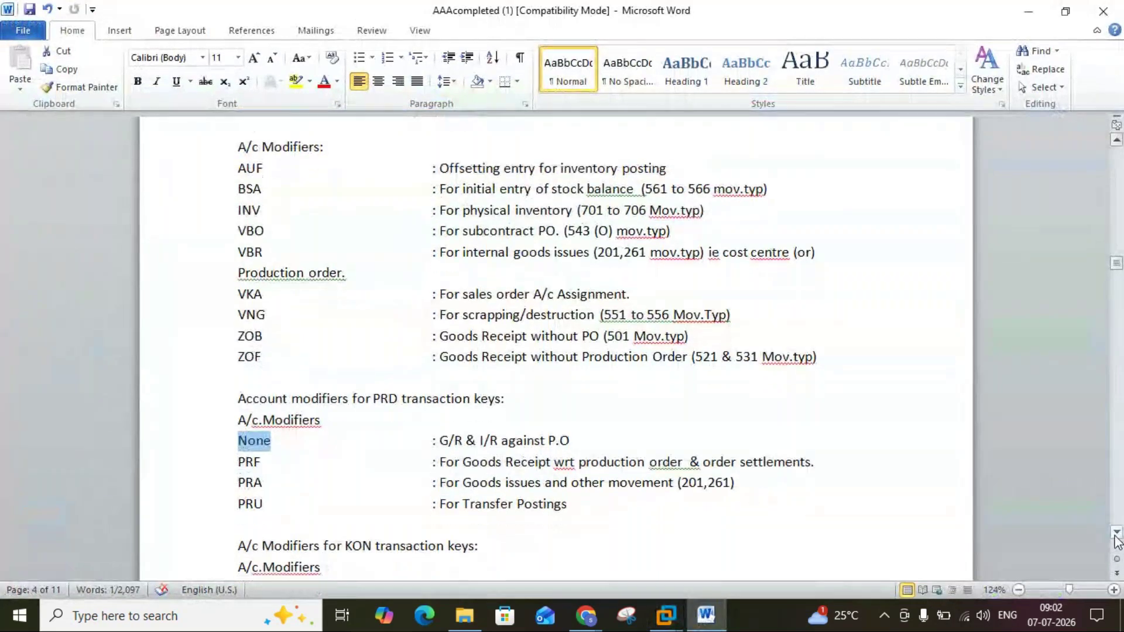
pyautogui.scroll(-5, 1116, 540)
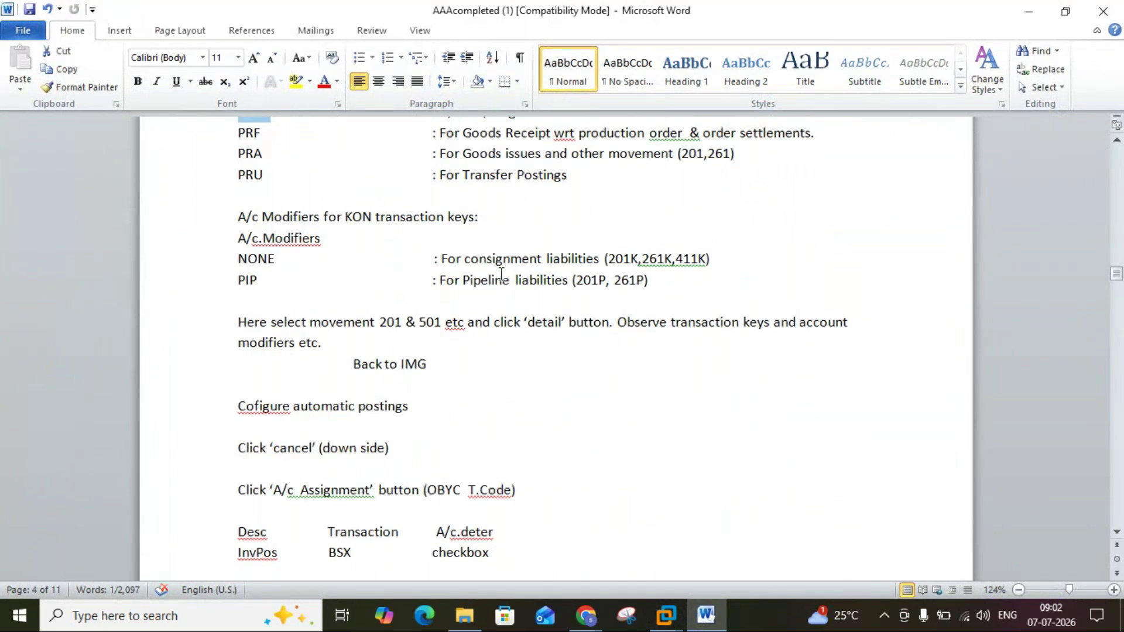
pyautogui.doubleClick(584, 281)
# Step: Switch back to SAP in the ECC virtual machine and close the Change Material session
pyautogui.click(665, 615)
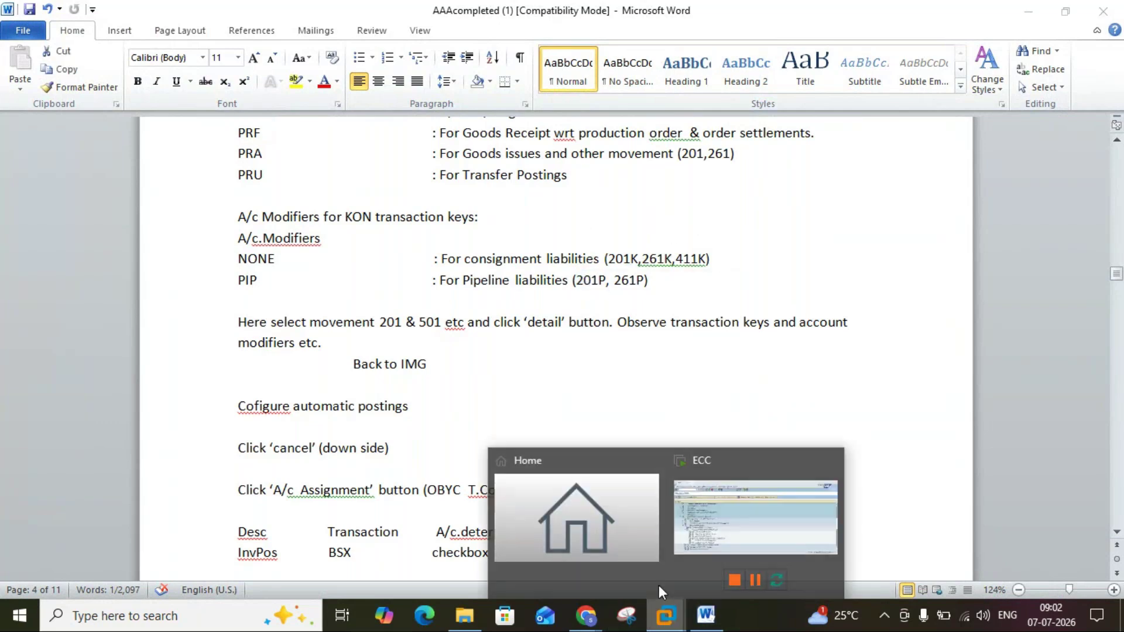
pyautogui.click(679, 533)
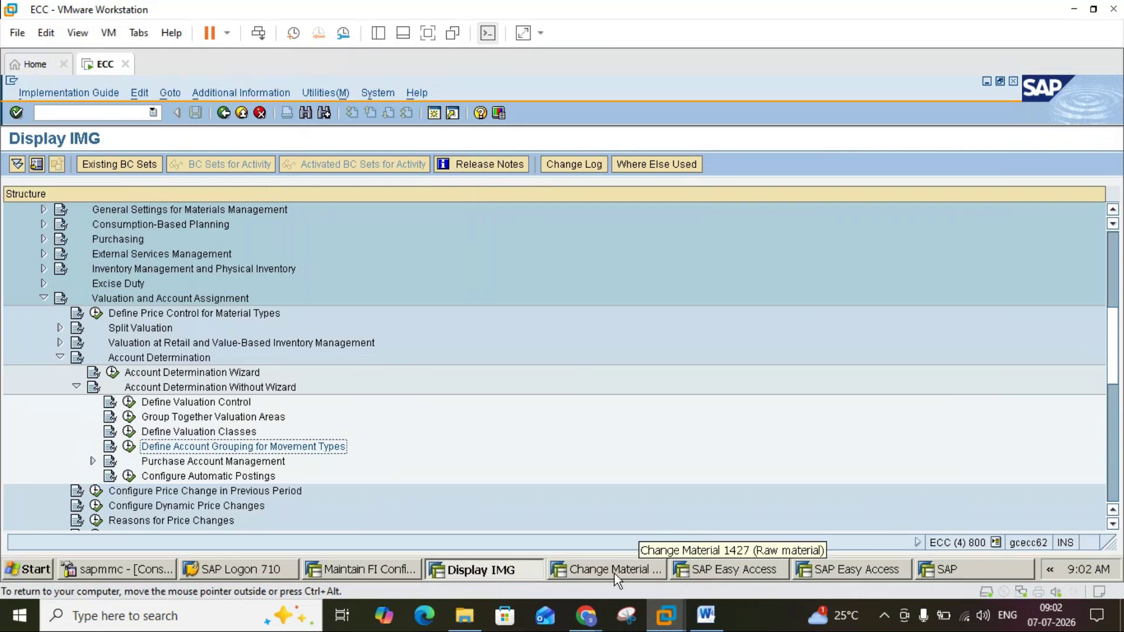
pyautogui.click(612, 571)
pyautogui.click(383, 567)
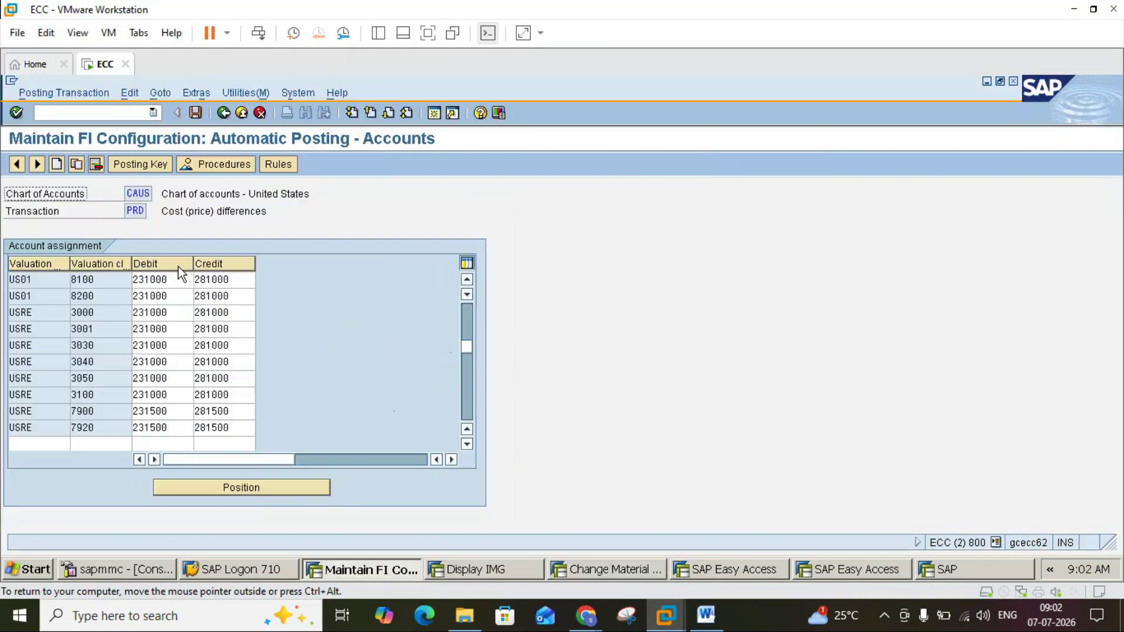
pyautogui.click(590, 577)
pyautogui.click(231, 114)
pyautogui.click(230, 115)
pyautogui.click(247, 116)
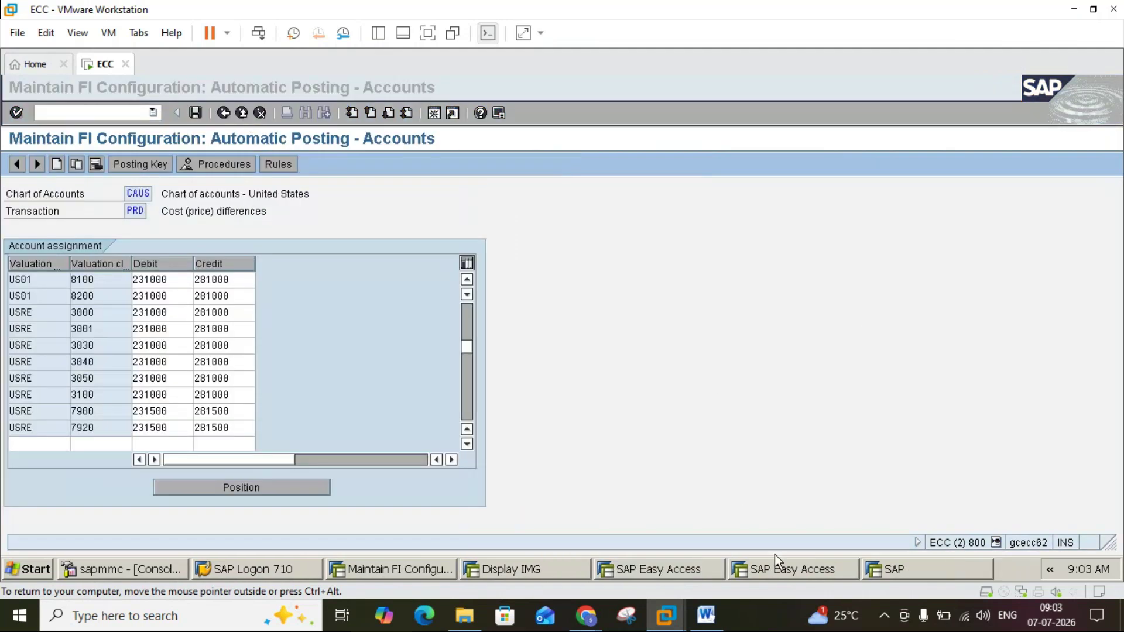
# Step: Close the two idle SAP Easy Access sessions
pyautogui.click(776, 563)
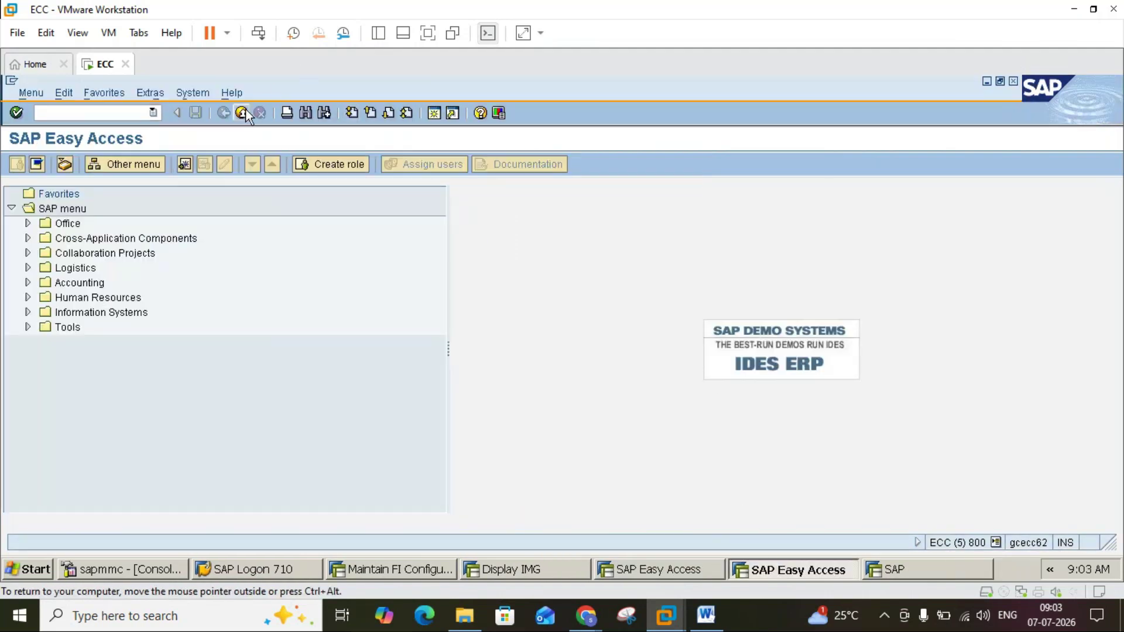
pyautogui.click(246, 111)
pyautogui.click(658, 569)
pyautogui.click(240, 119)
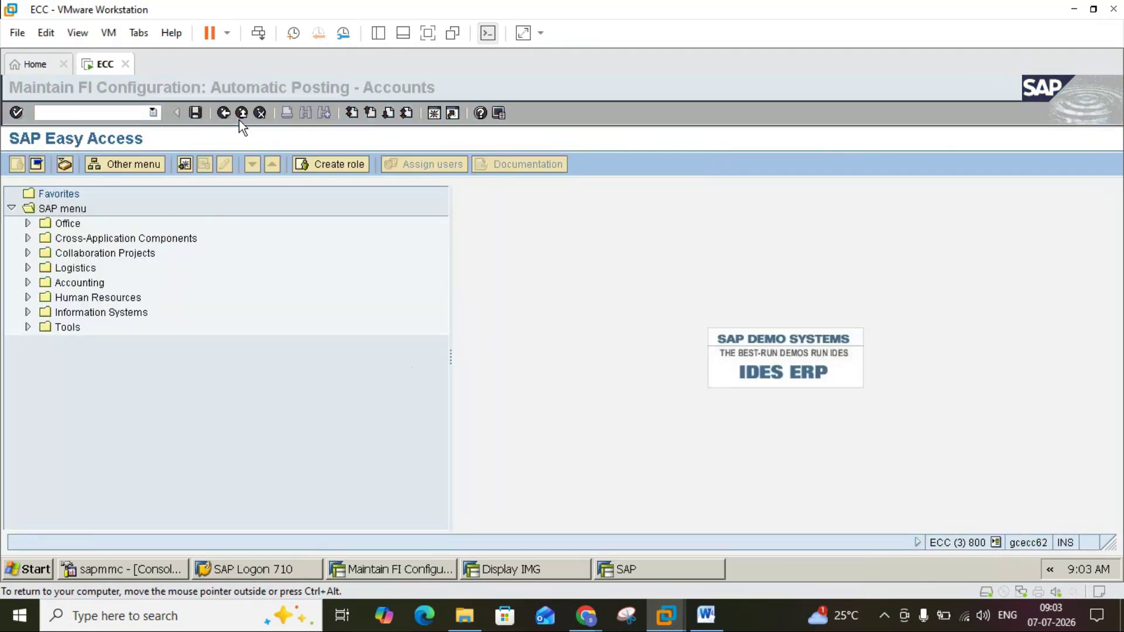
# Step: Return from the PRD account assignment to the list of automatic posting procedures in the Maintain FI Configuration session
pyautogui.click(509, 571)
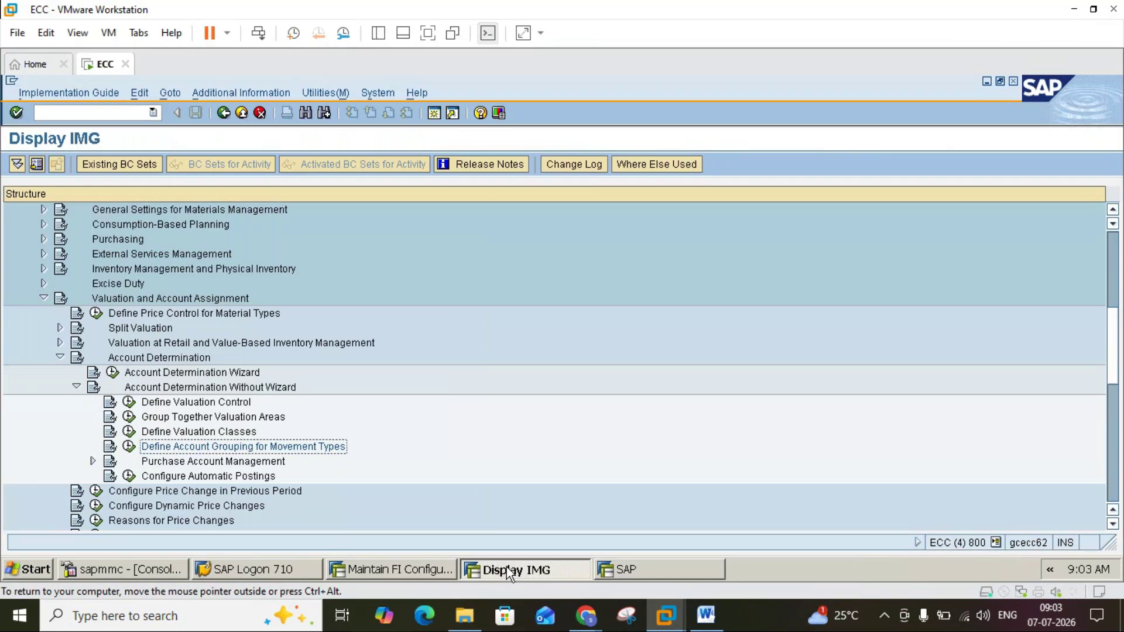
pyautogui.click(406, 570)
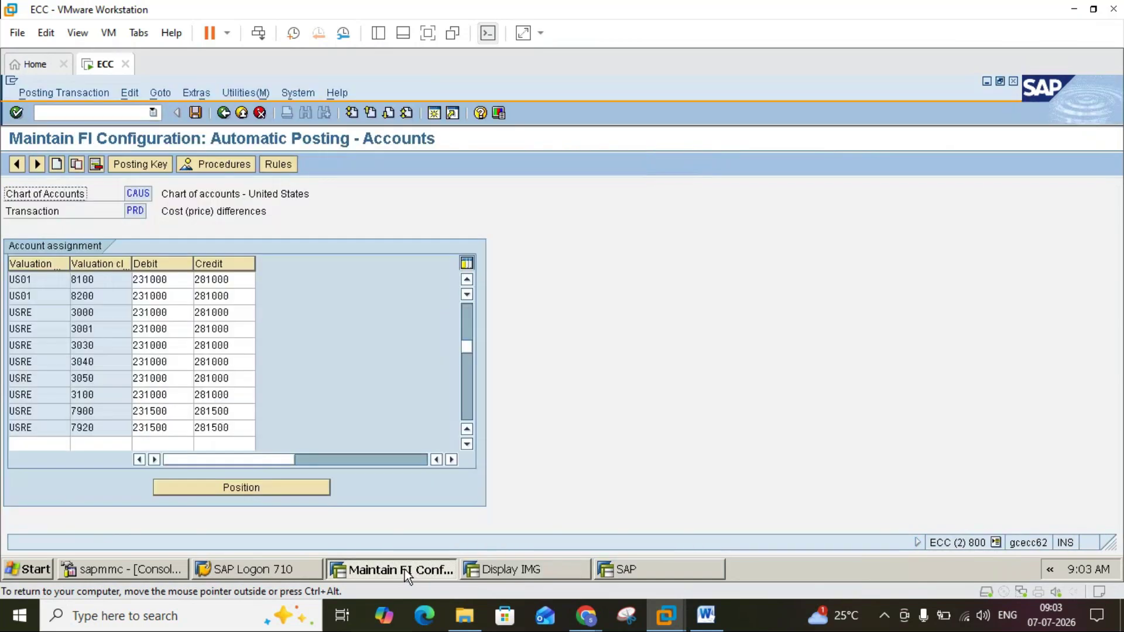
pyautogui.click(221, 114)
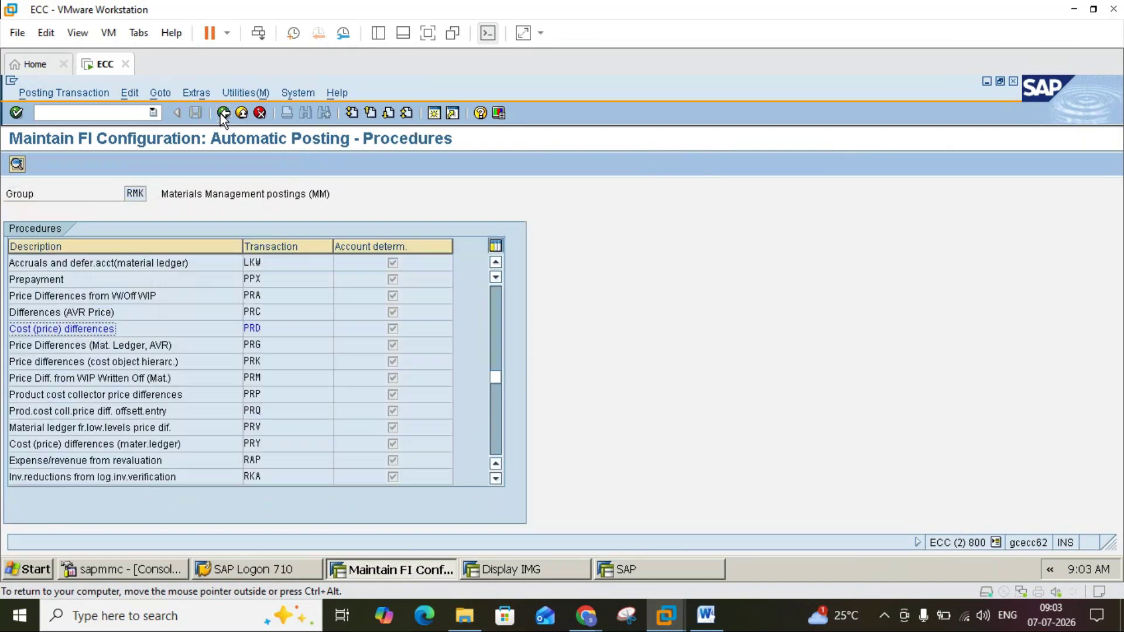
# Step: Exit the Display IMG session to SAP Easy Access and start transaction OMWN there
pyautogui.click(545, 571)
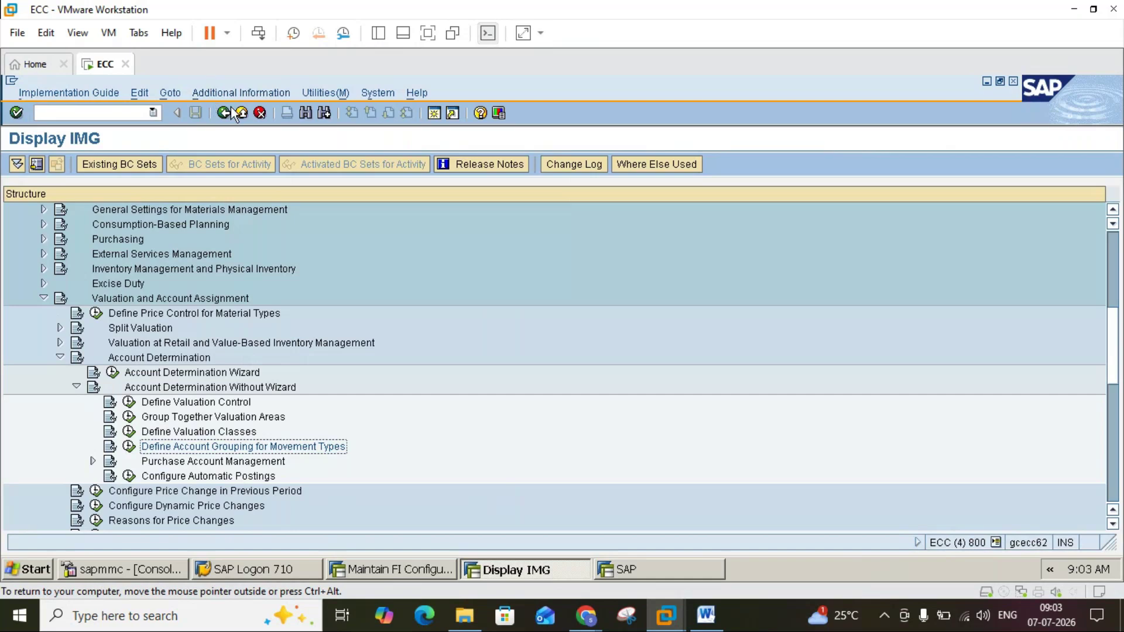
pyautogui.click(238, 113)
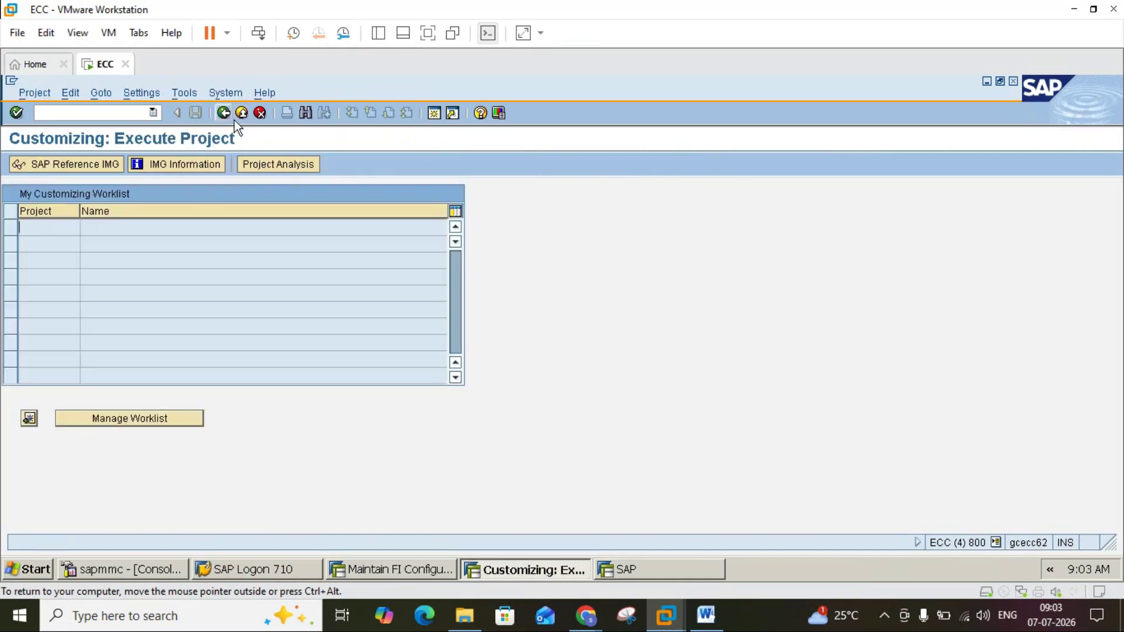
pyautogui.click(240, 115)
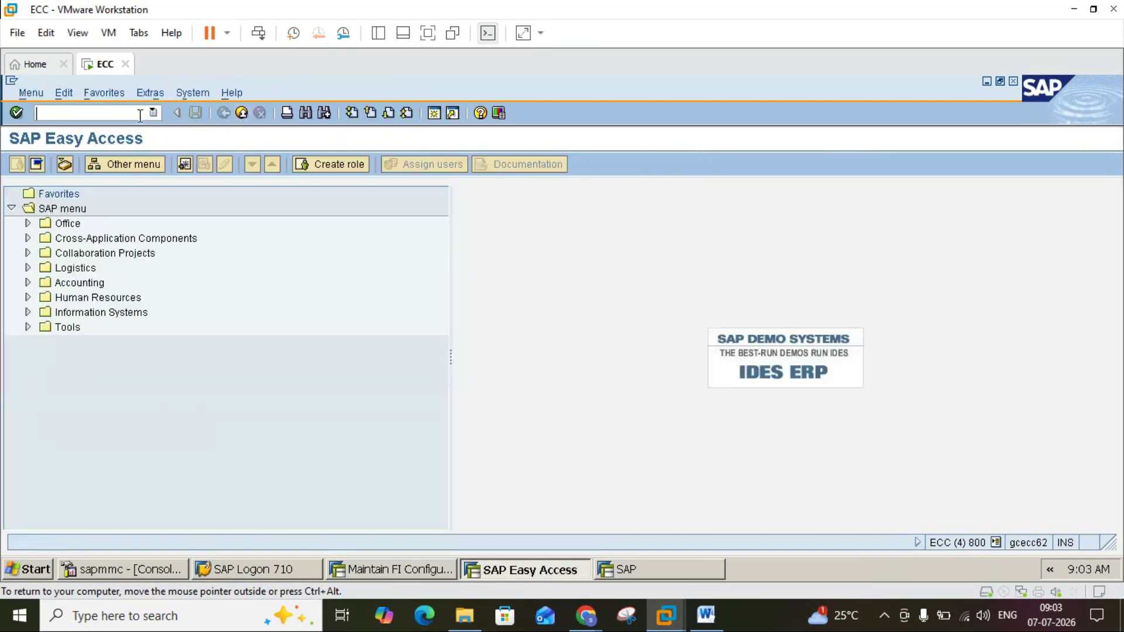
pyautogui.write('omwn')
pyautogui.press('Return')
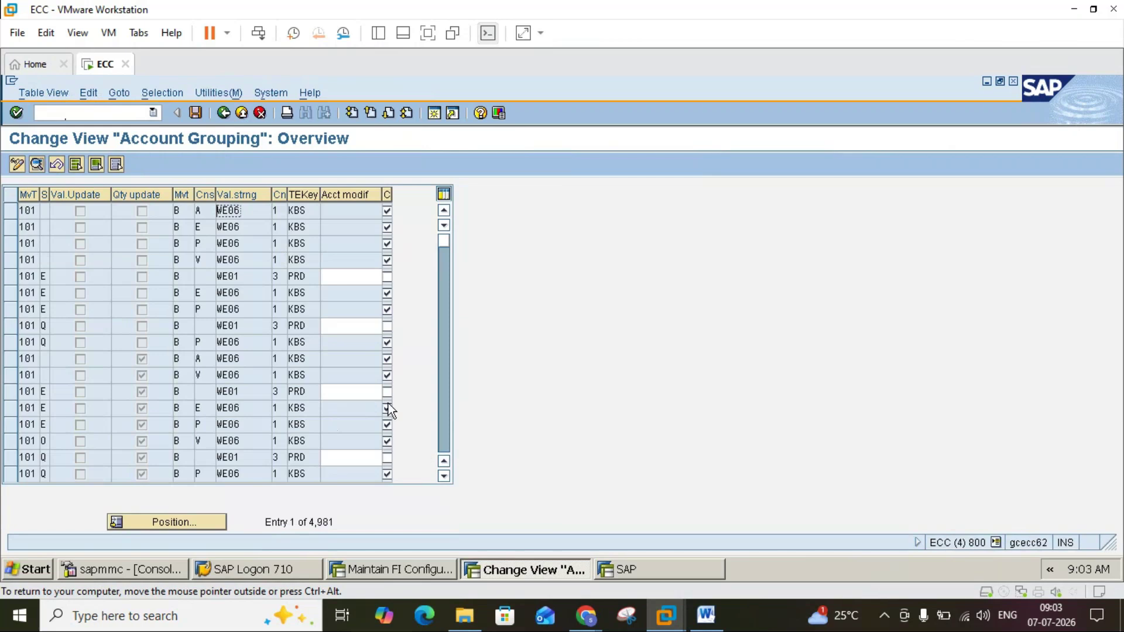
# Step: Open the details of the movement type 201 entry with special stock P and key KON, and examine its account modifier
pyautogui.scroll(-20, 441, 431)
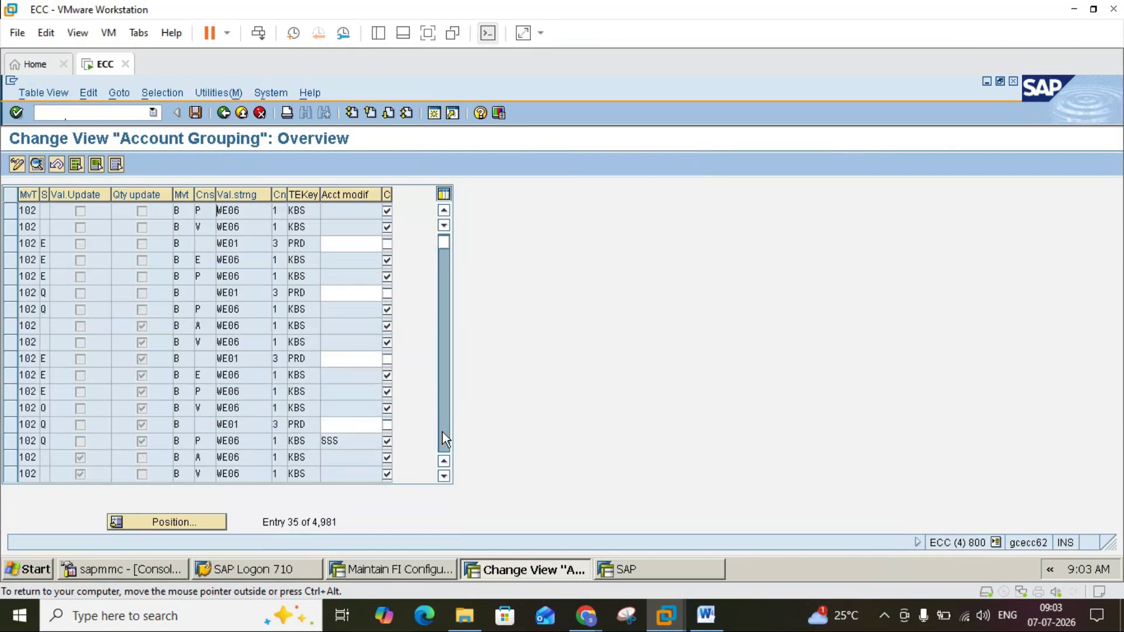
pyautogui.scroll(-6, 441, 431)
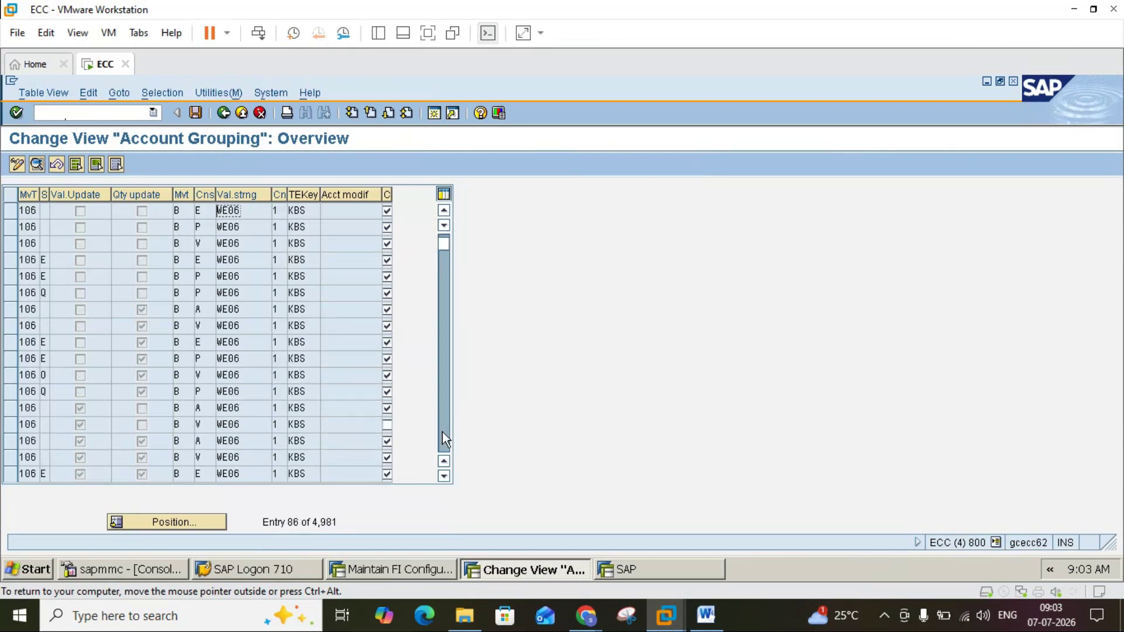
pyautogui.scroll(-11, 442, 434)
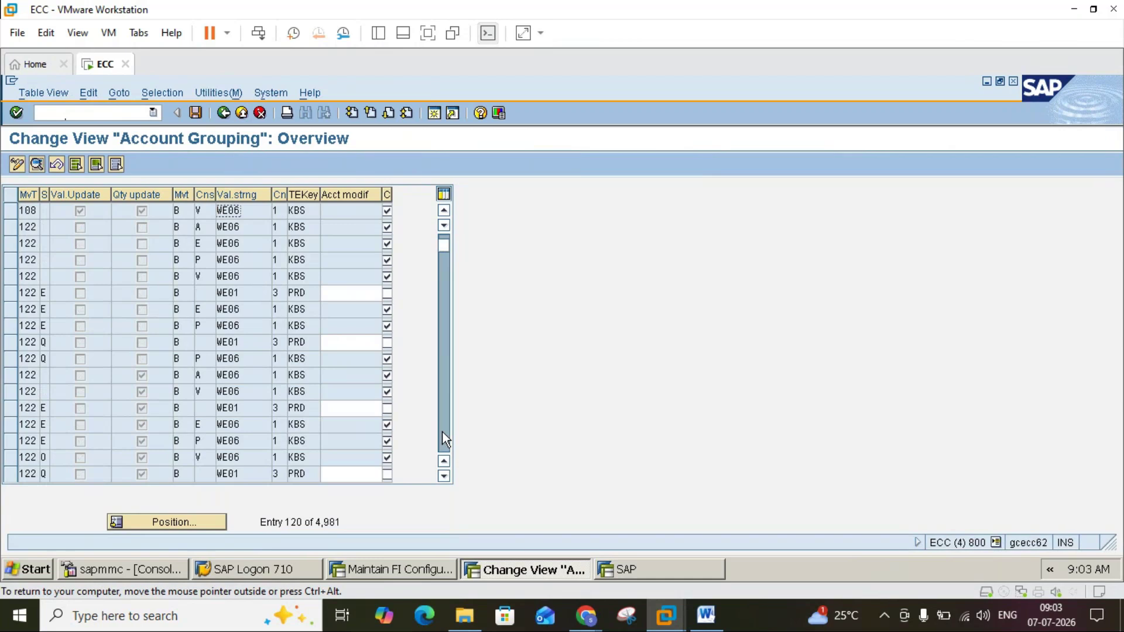
pyautogui.scroll(-2, 443, 434)
pyautogui.scroll(-9, 443, 434)
pyautogui.scroll(-6, 443, 433)
pyautogui.scroll(-6, 443, 433)
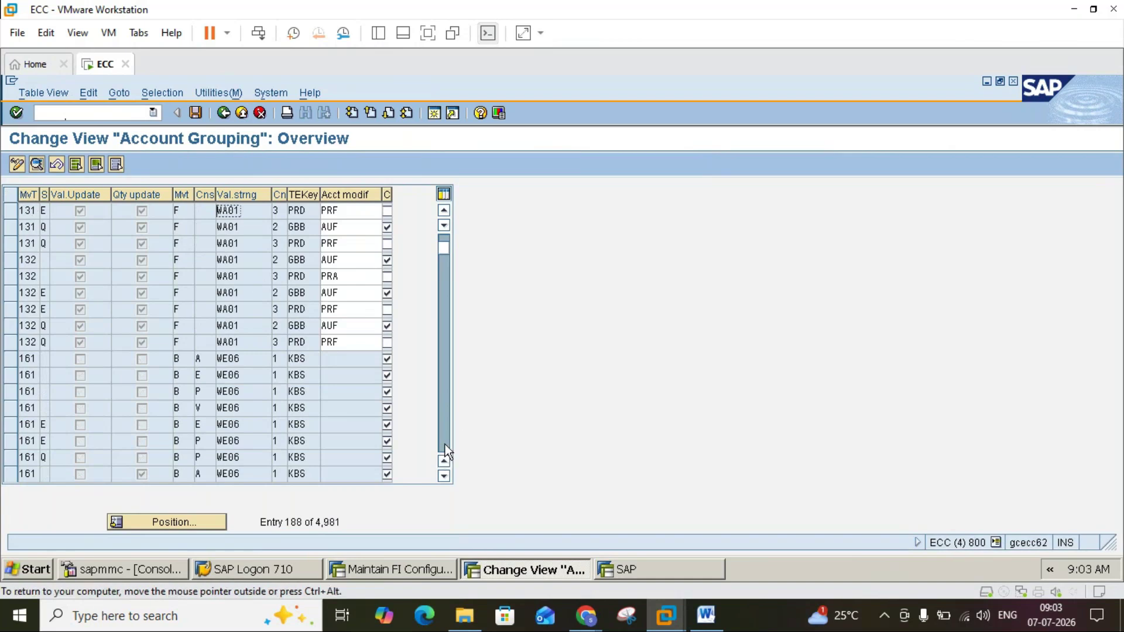
pyautogui.scroll(-3, 445, 436)
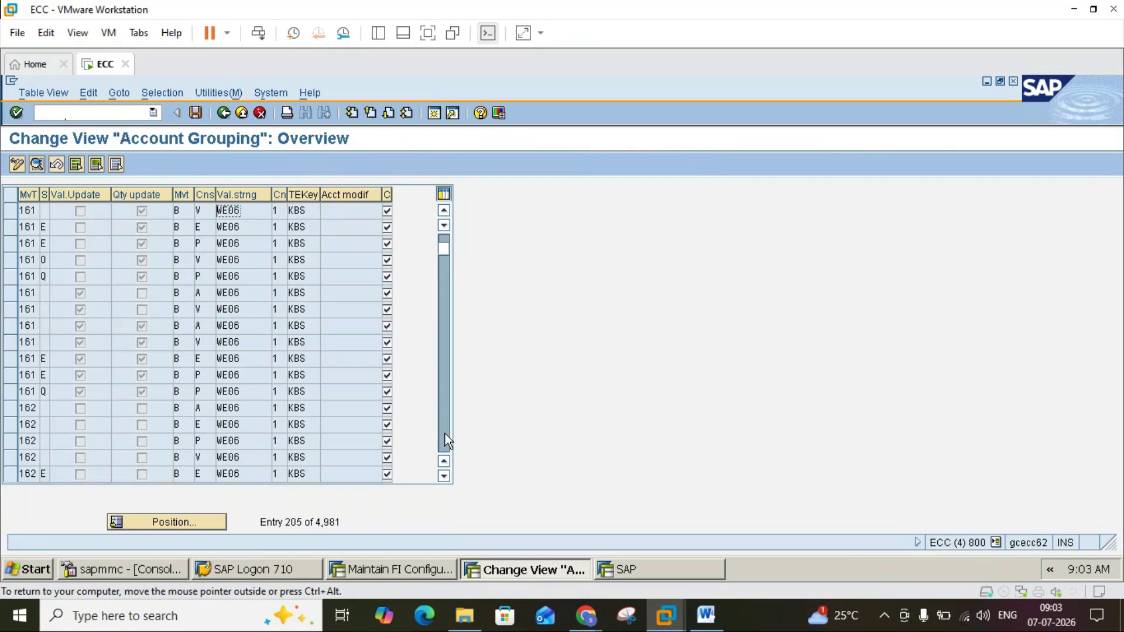
pyautogui.scroll(-1, 445, 434)
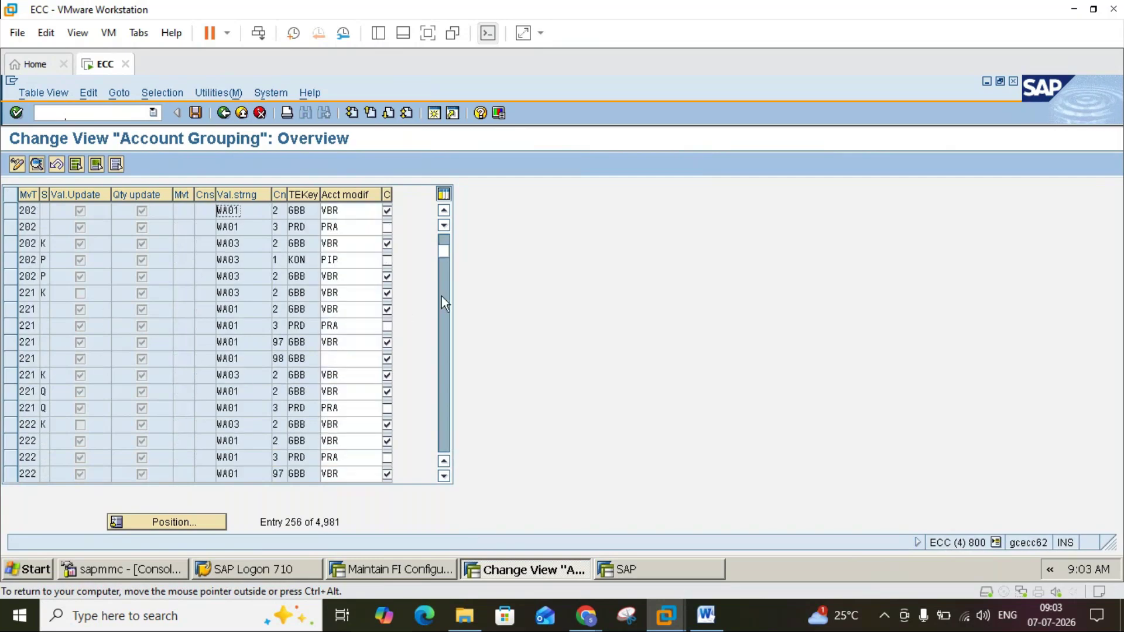
pyautogui.scroll(1, 446, 241)
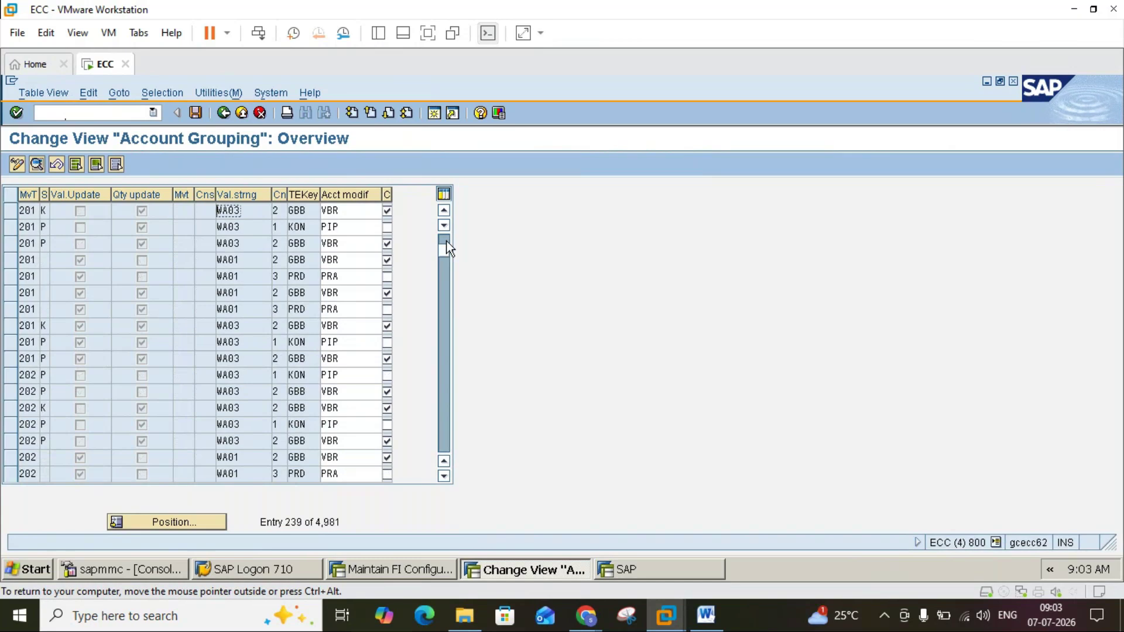
pyautogui.click(9, 228)
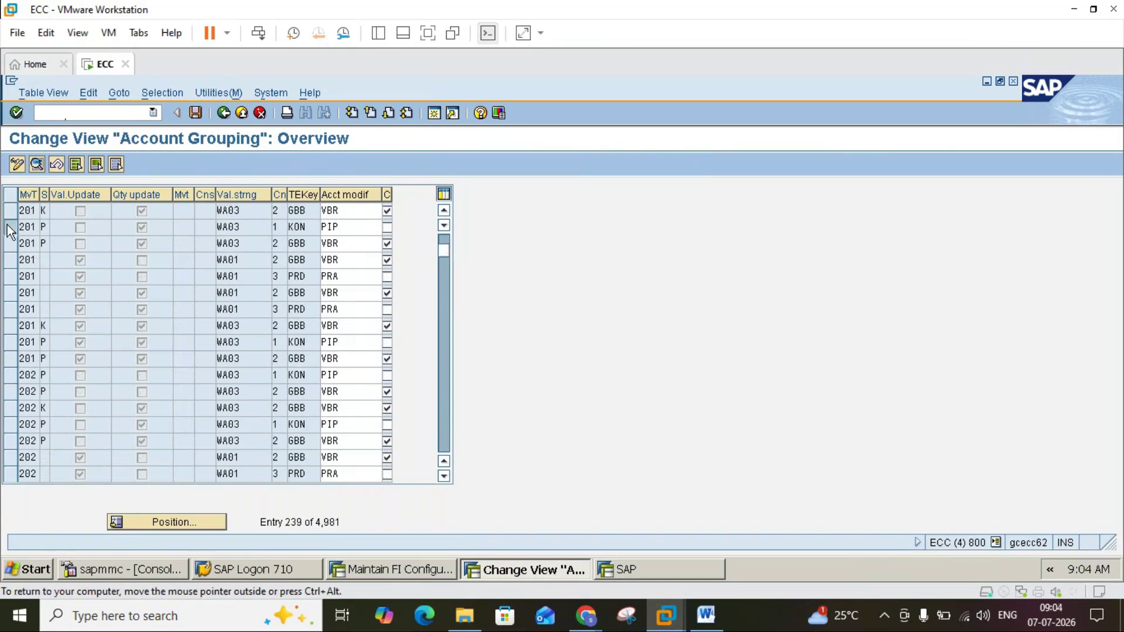
pyautogui.click(38, 163)
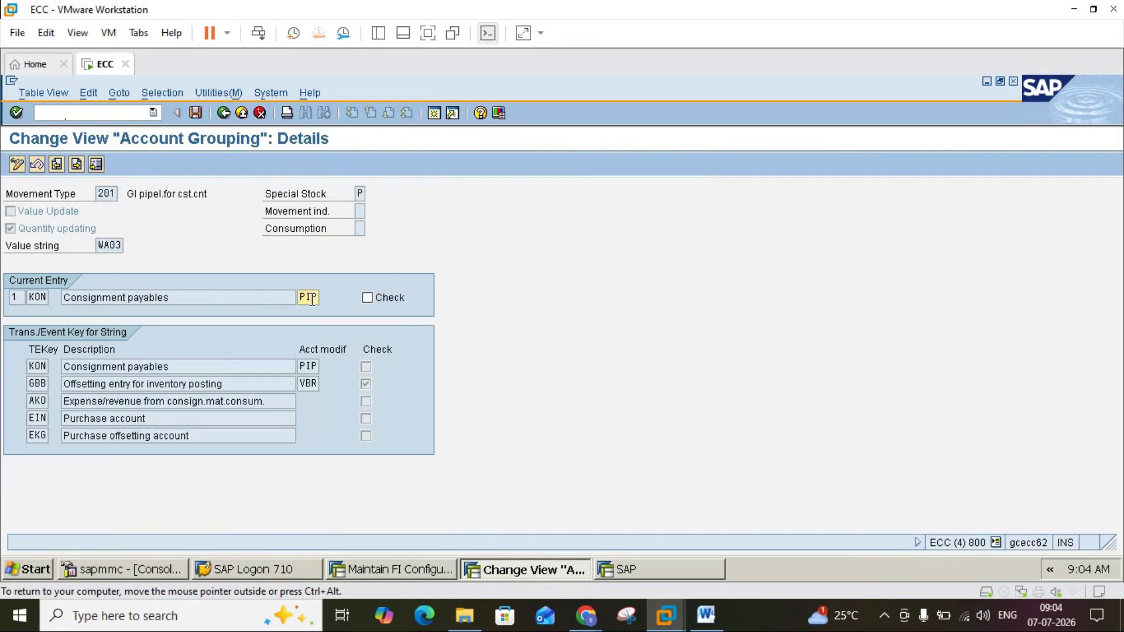
pyautogui.click(35, 366)
pyautogui.click(306, 366)
# Step: Switch to the Word notes and read on from the KON modifiers to the BSX account assignment instructions
pyautogui.click(711, 627)
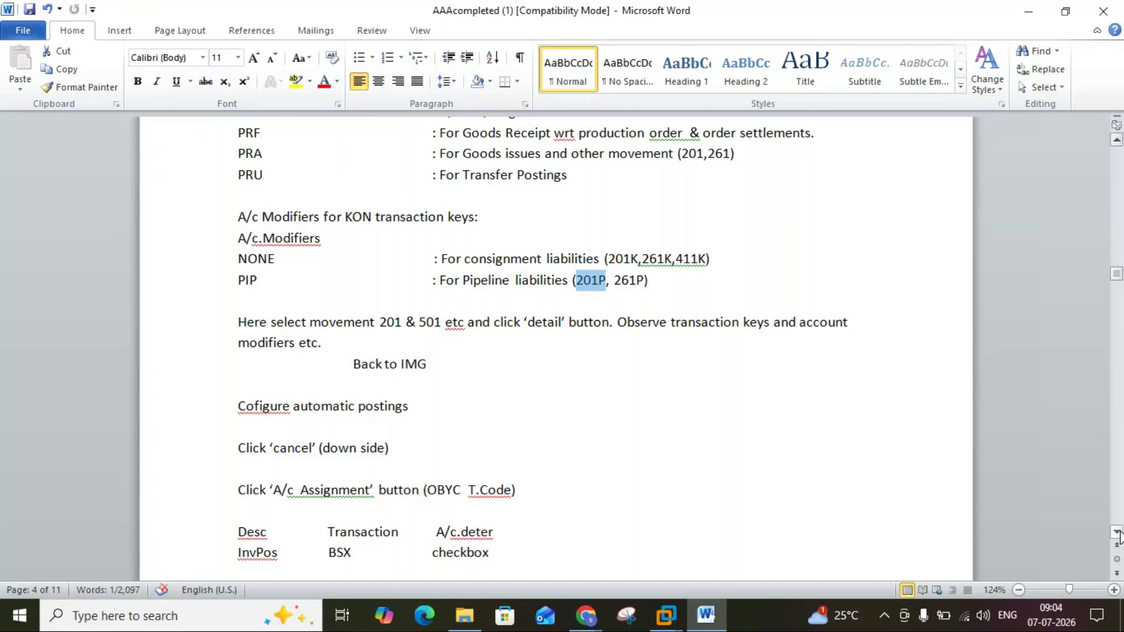
pyautogui.moveTo(1117, 532); pyautogui.dragTo(1117, 534)
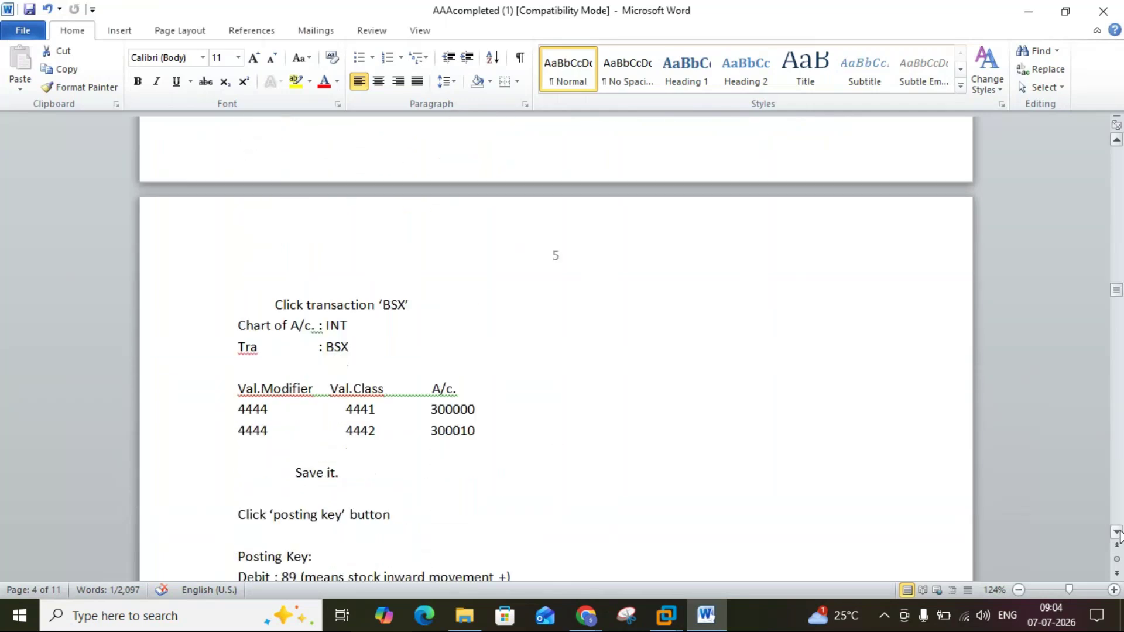
pyautogui.click(1117, 533)
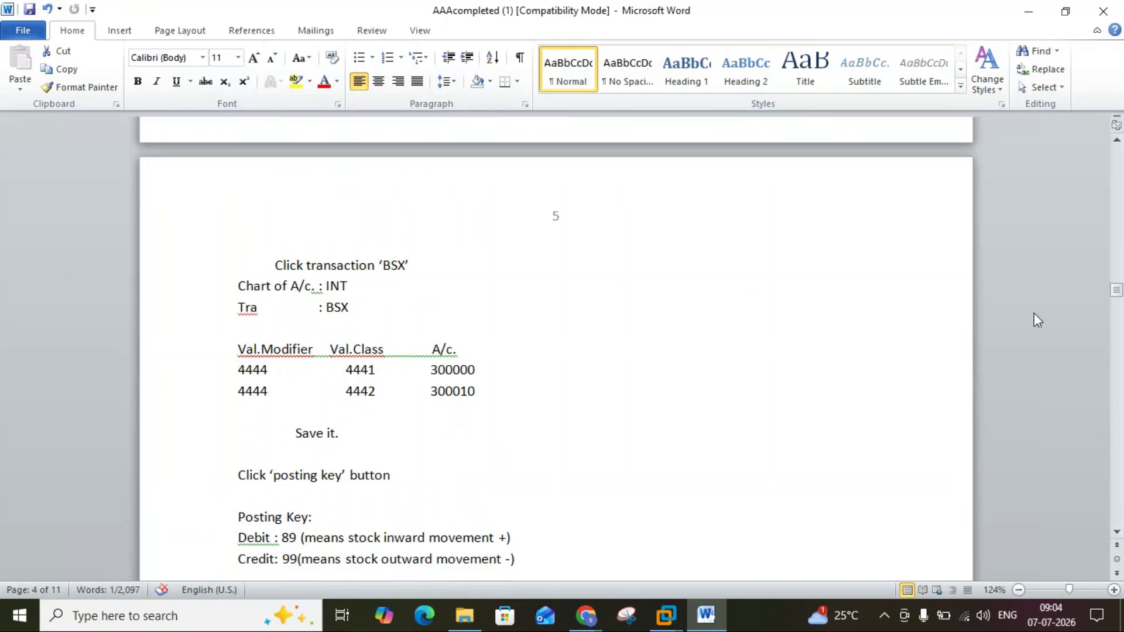
pyautogui.click(1117, 140)
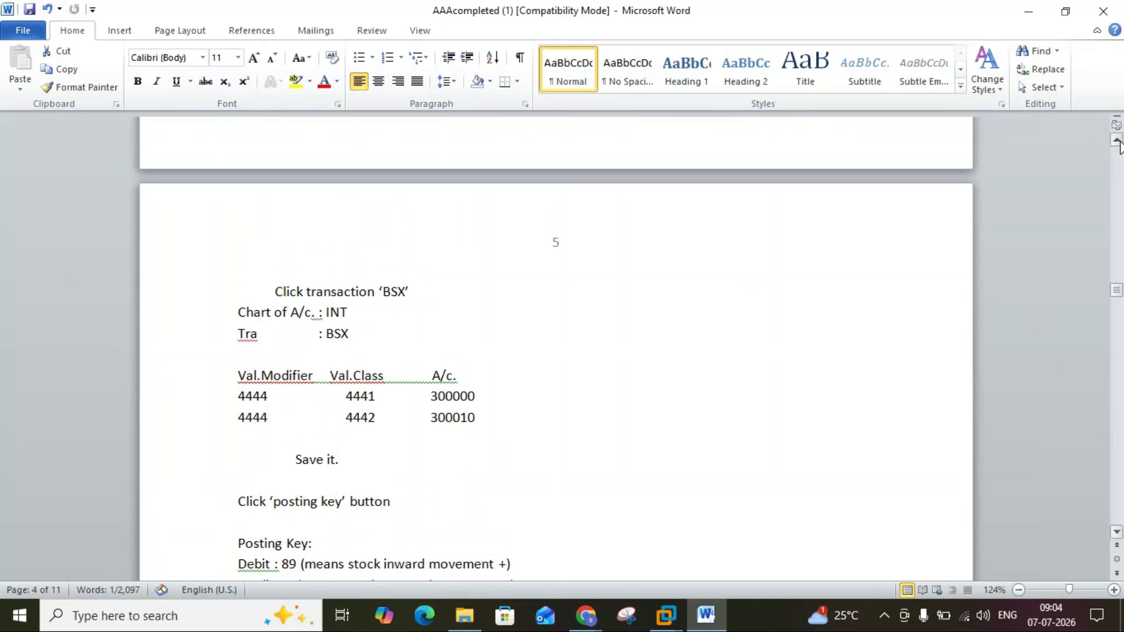
# Step: Go back in the notes to the section on configuring automatic postings and read it
pyautogui.click(1117, 141)
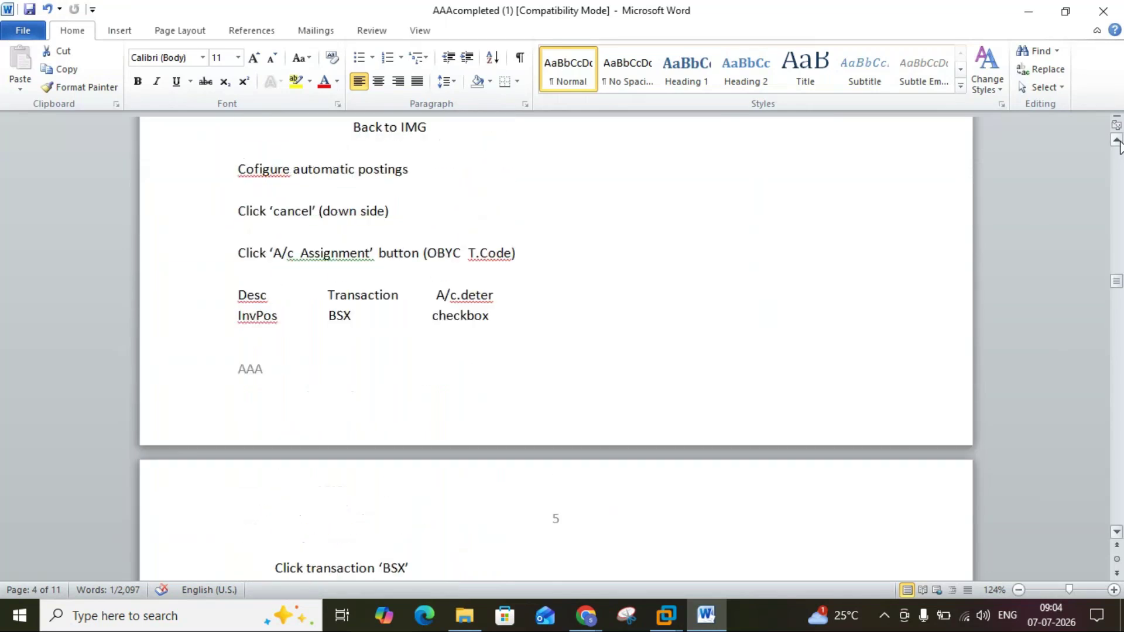
pyautogui.click(1117, 140)
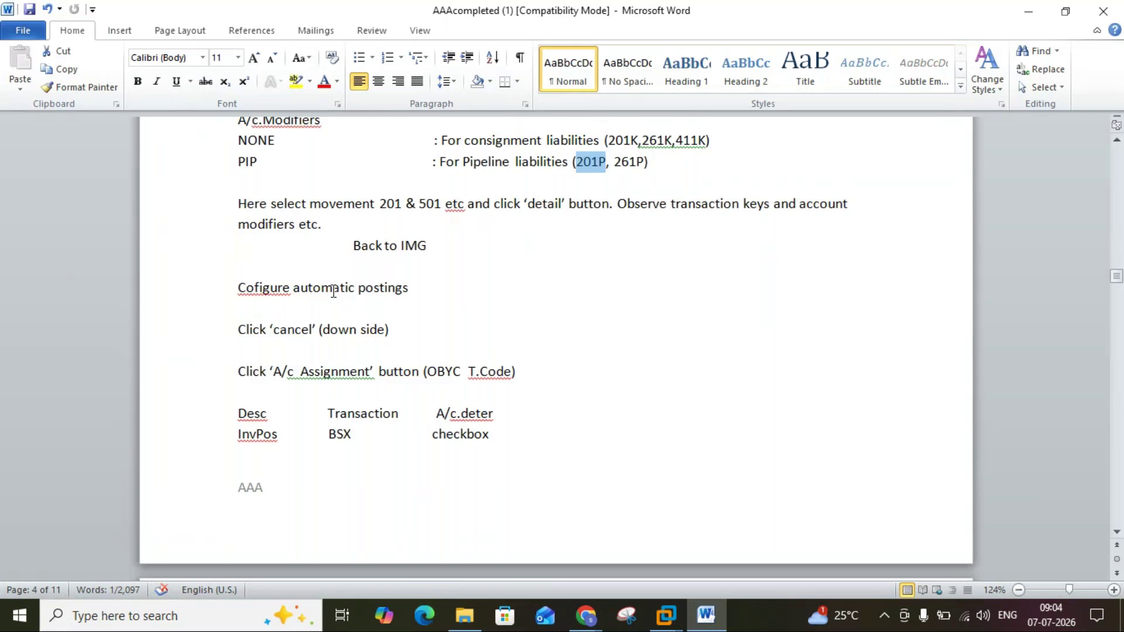
pyautogui.click(420, 289)
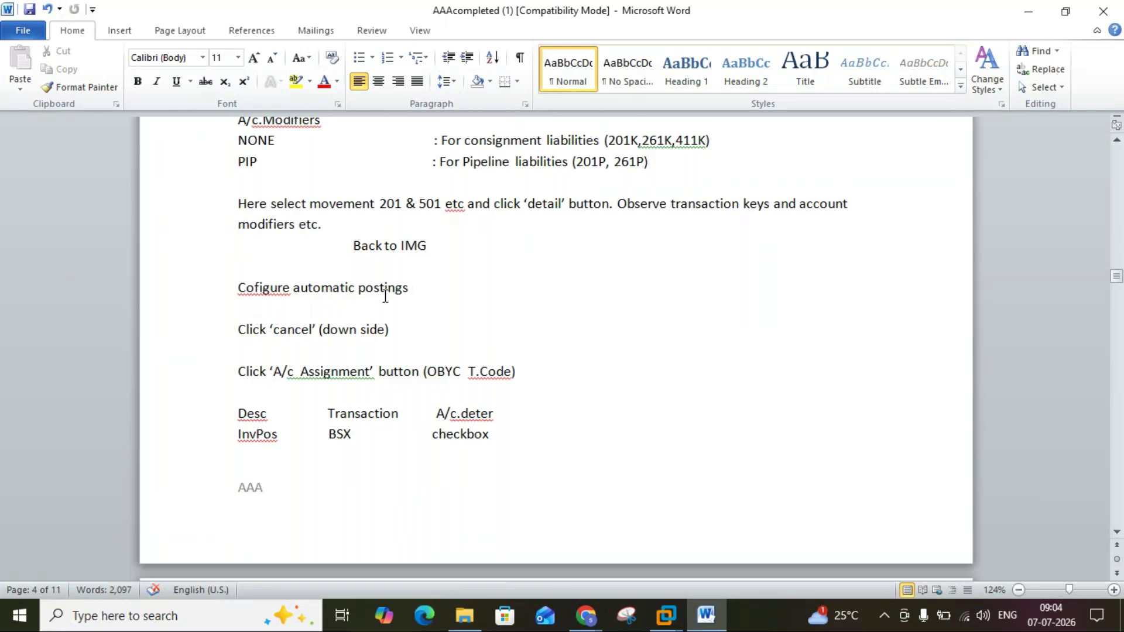
# Step: Switch to the ECC virtual machine, close the Maintain FI Configuration session and leave the account grouping details for SAP Easy Access
pyautogui.click(666, 615)
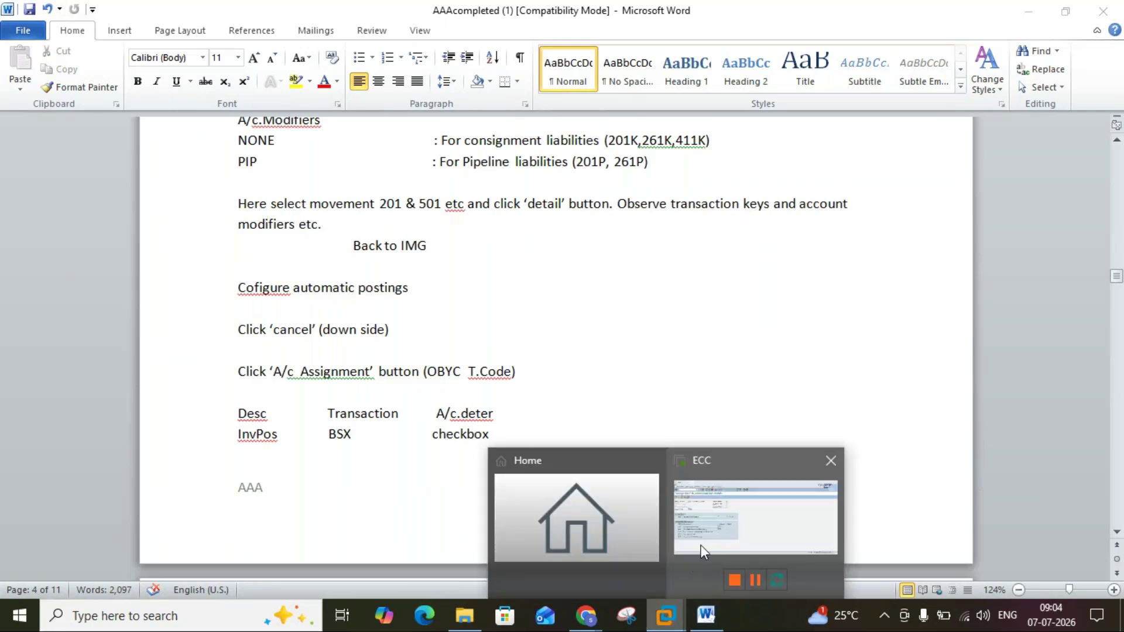
pyautogui.click(701, 545)
pyautogui.click(415, 569)
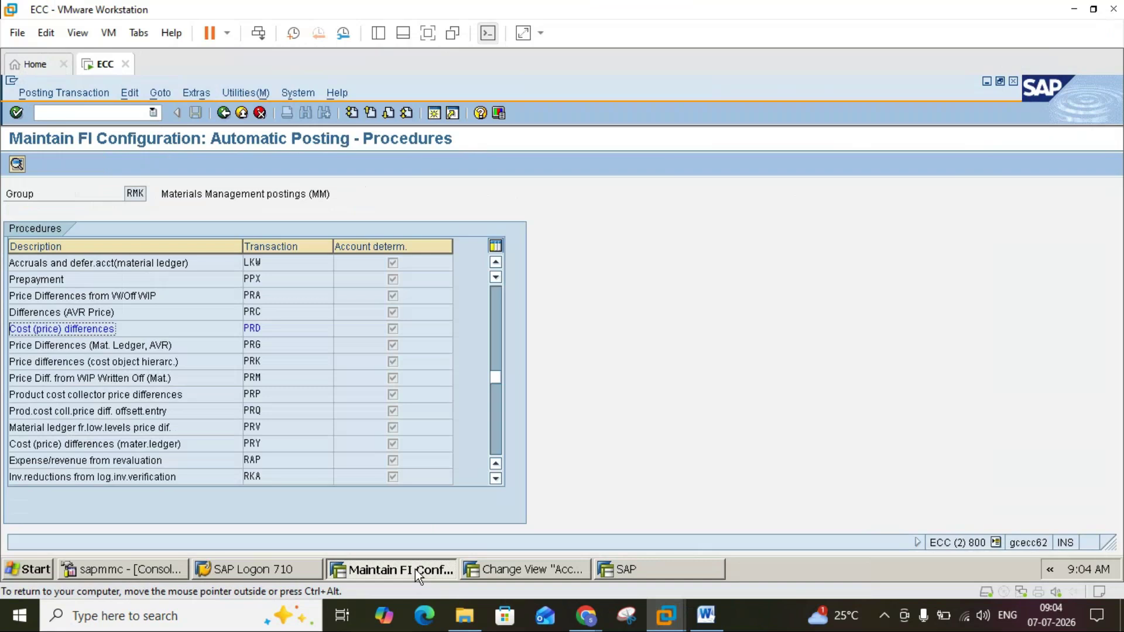
pyautogui.click(227, 115)
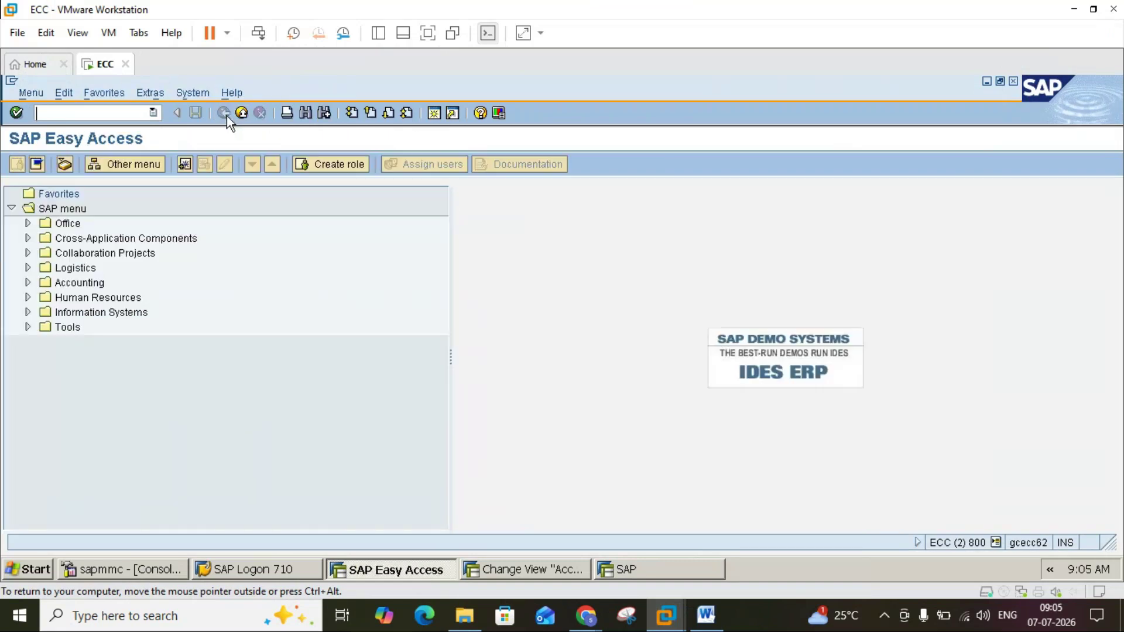
pyautogui.click(241, 114)
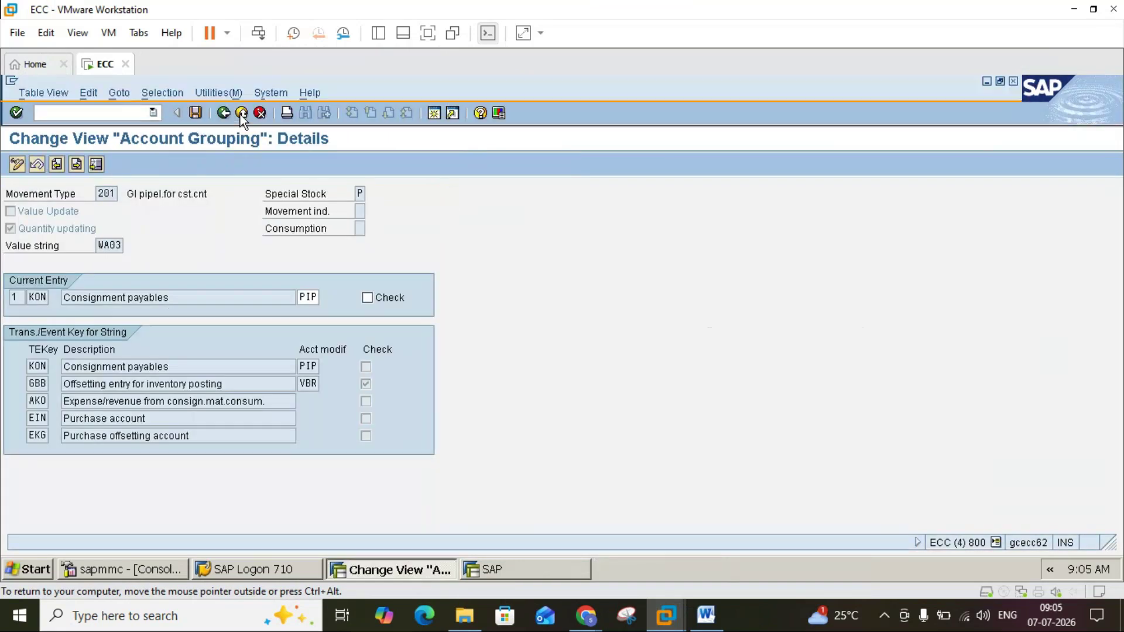
# Step: Start transaction SPRO and open the SAP Reference IMG
pyautogui.click(130, 116)
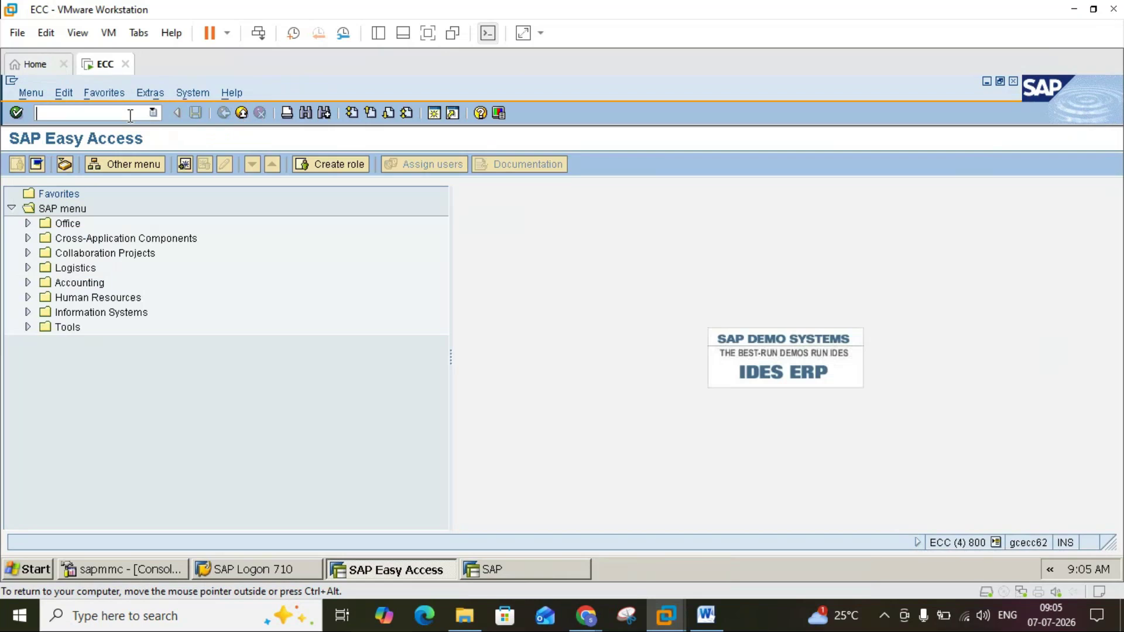
pyautogui.write('spro')
pyautogui.press('Return')
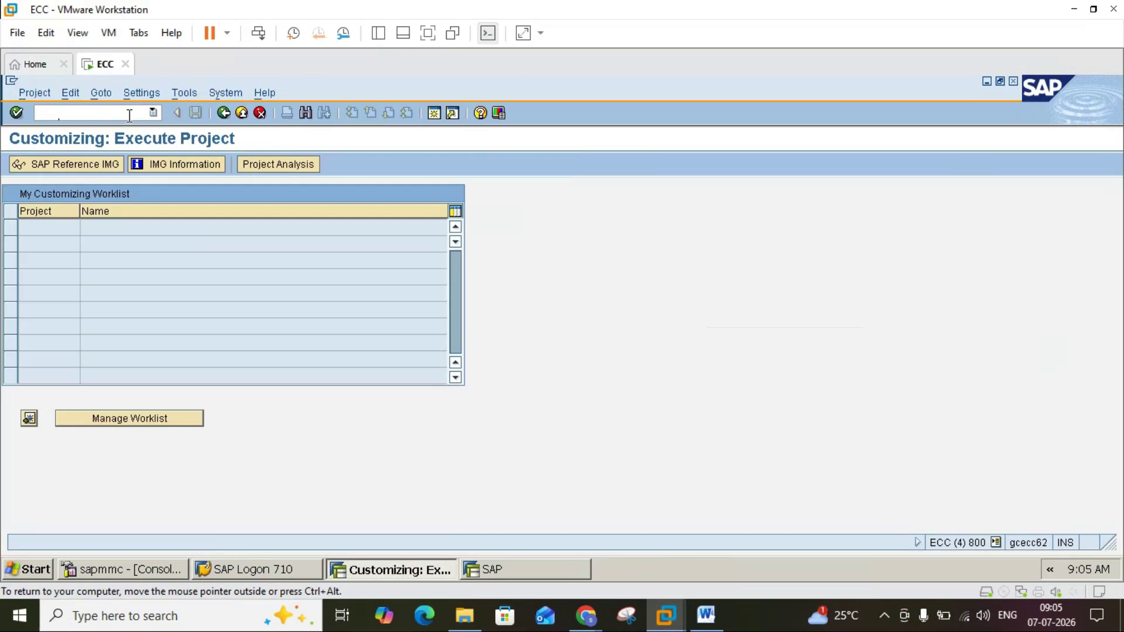
pyautogui.click(105, 164)
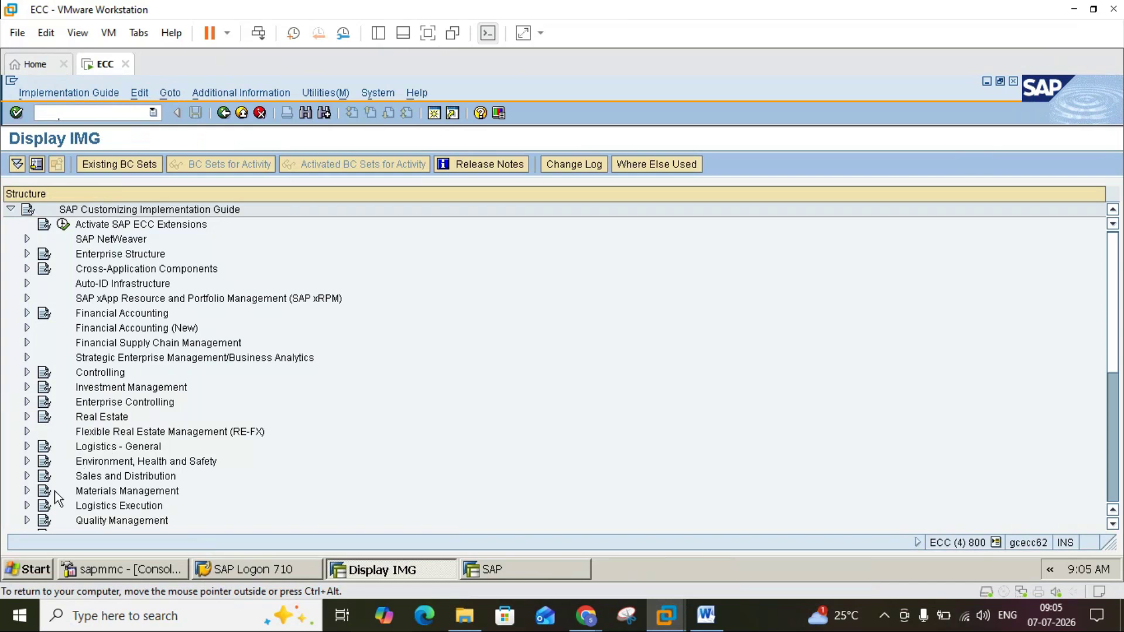
# Step: Execute Configure Automatic Postings under Materials Management, Valuation and Account Assignment, Account Determination, Account Determination Without Wizard
pyautogui.click(27, 491)
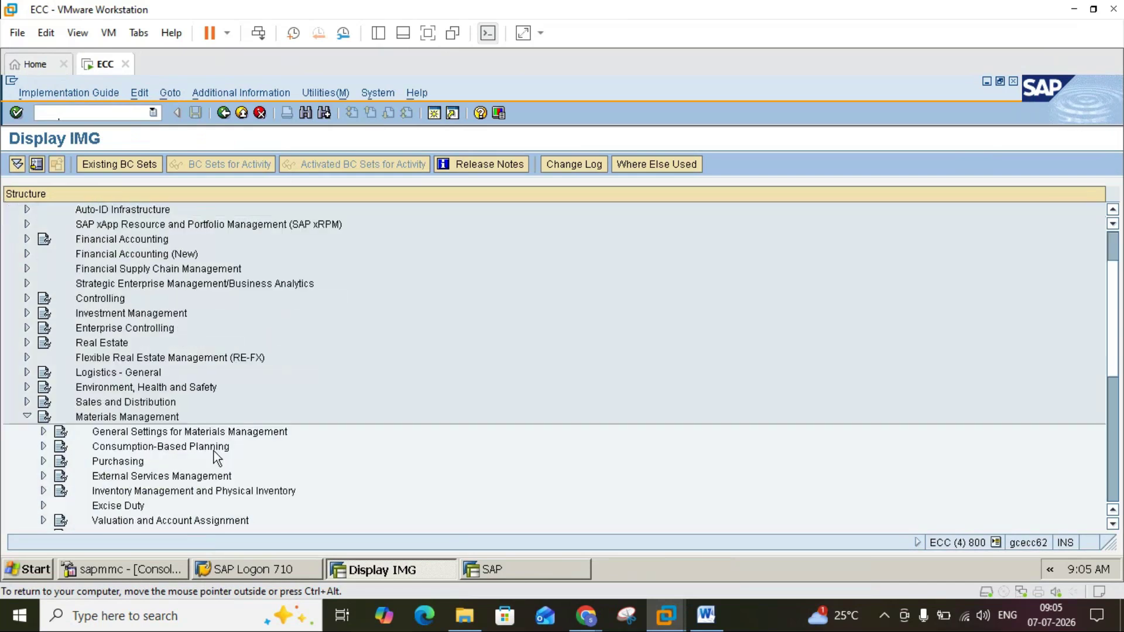
pyautogui.click(43, 520)
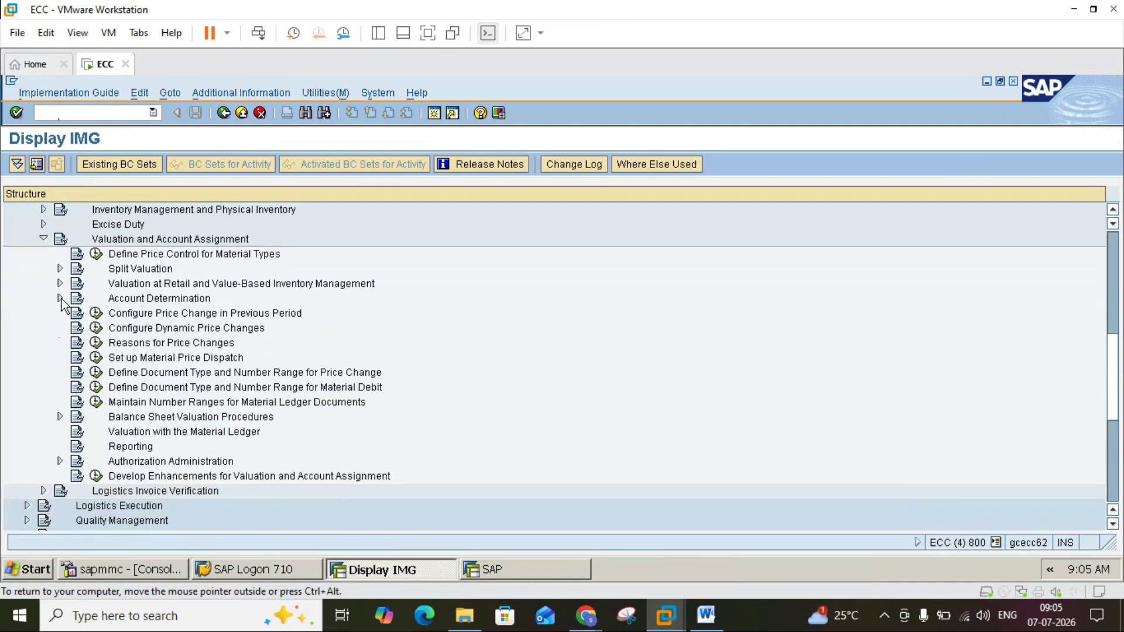
pyautogui.click(60, 298)
pyautogui.click(76, 328)
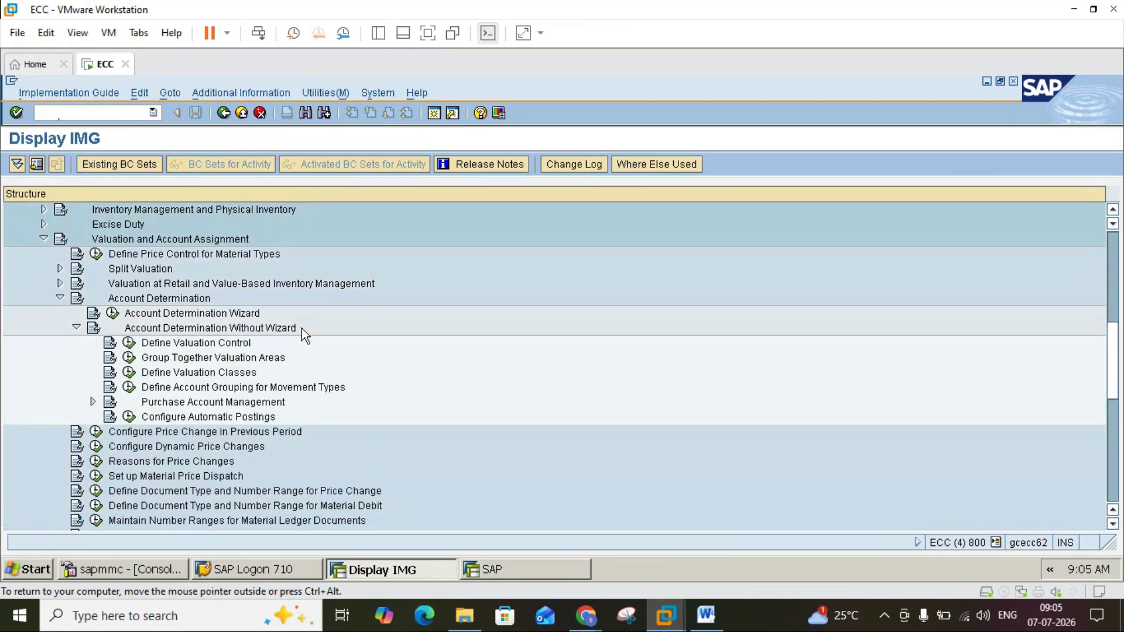
pyautogui.click(130, 417)
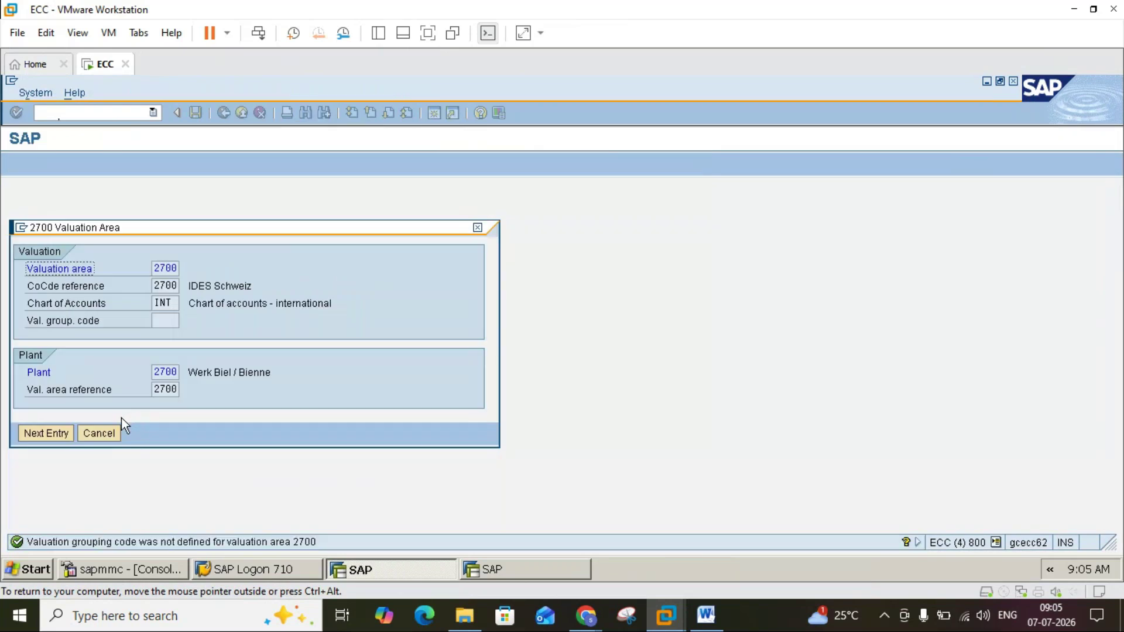
# Step: Following the Word notes, cancel the valuation area 2700 check to open the account assignment procedures, and look up their transaction code
pyautogui.click(706, 614)
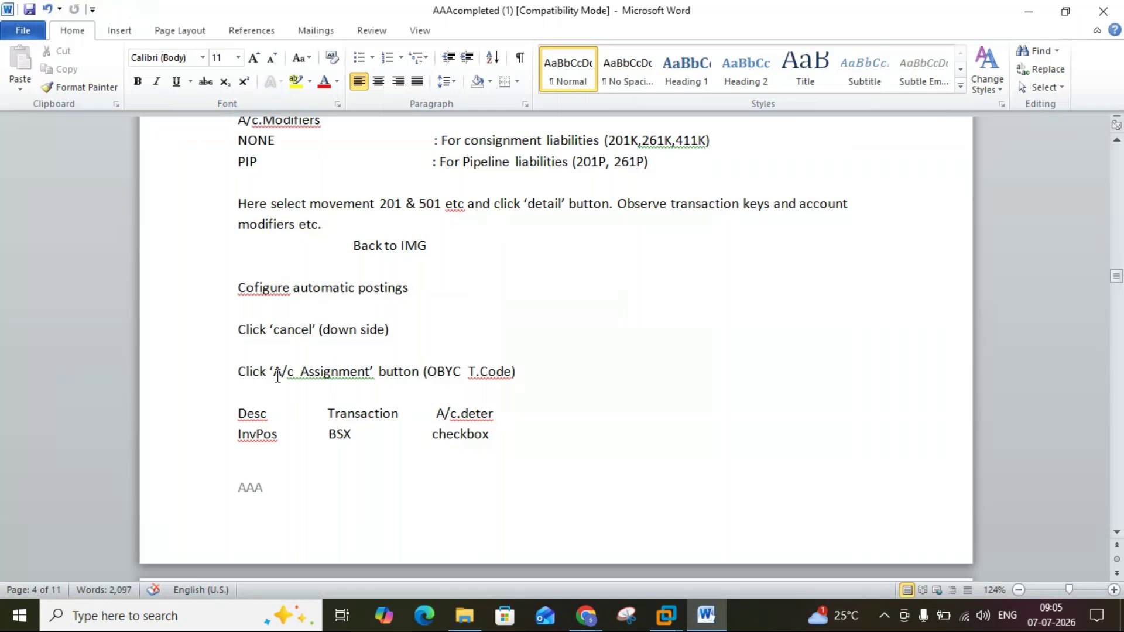
pyautogui.click(697, 621)
pyautogui.click(104, 433)
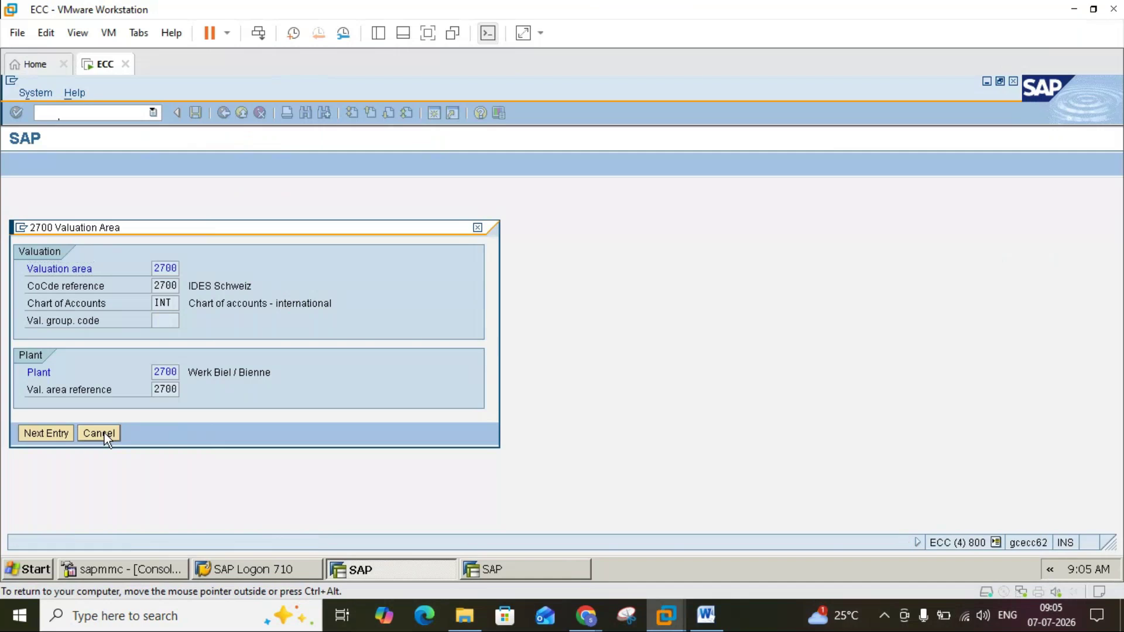
pyautogui.click(72, 167)
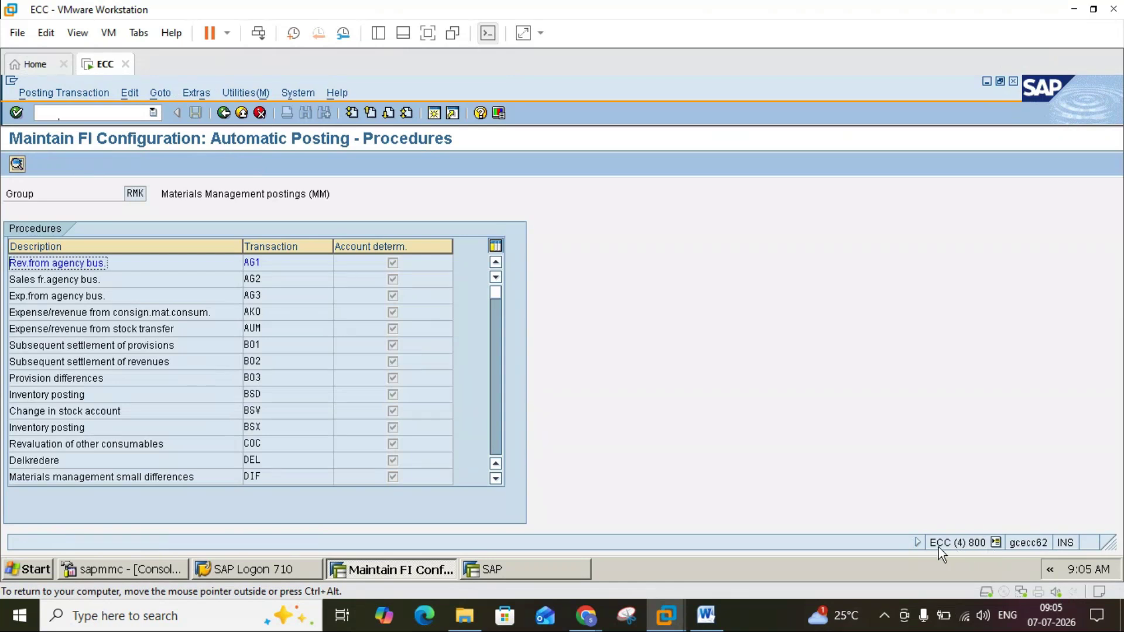
pyautogui.click(995, 543)
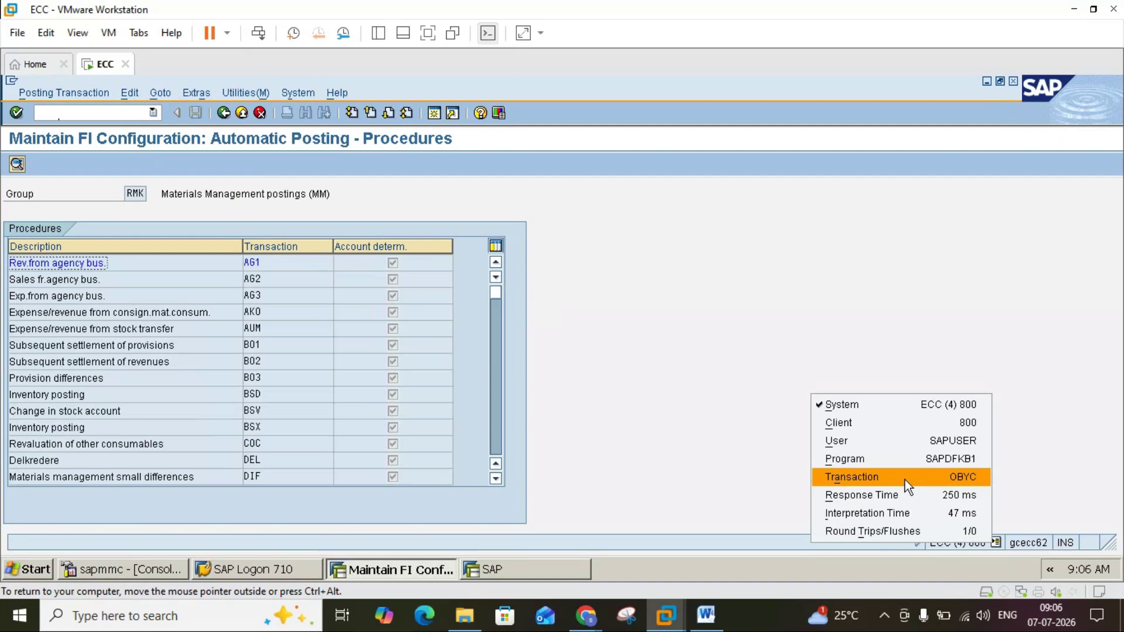
pyautogui.click(708, 332)
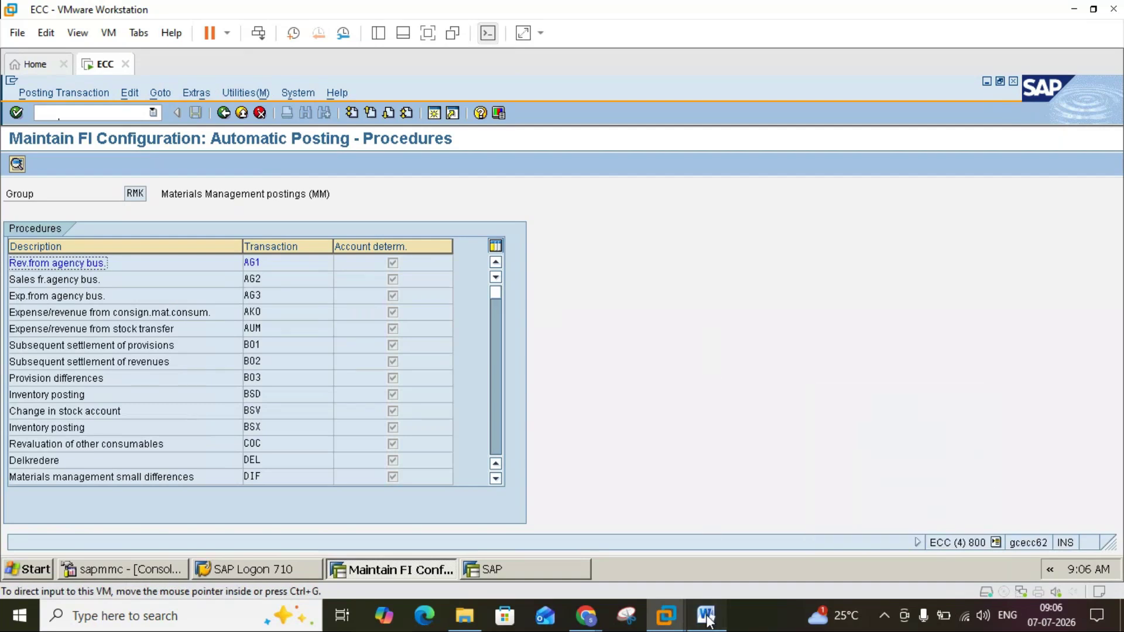
# Step: Switch to the Word notes and read from the account assignment instructions on to the BSX chart of accounts and valuation class entries
pyautogui.click(708, 618)
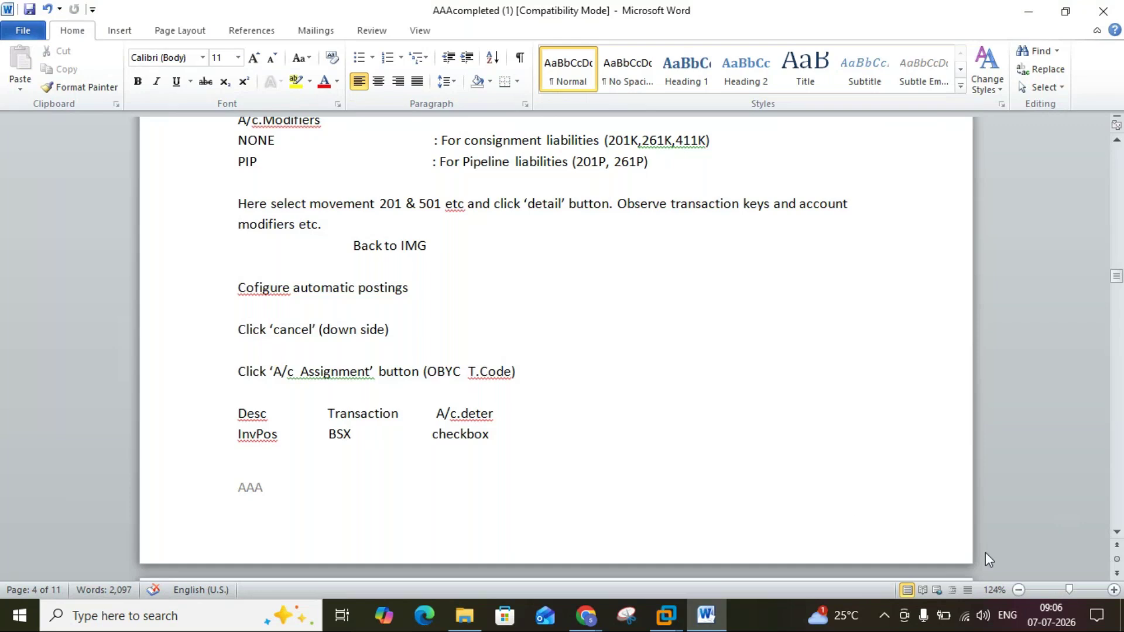
pyautogui.click(1116, 532)
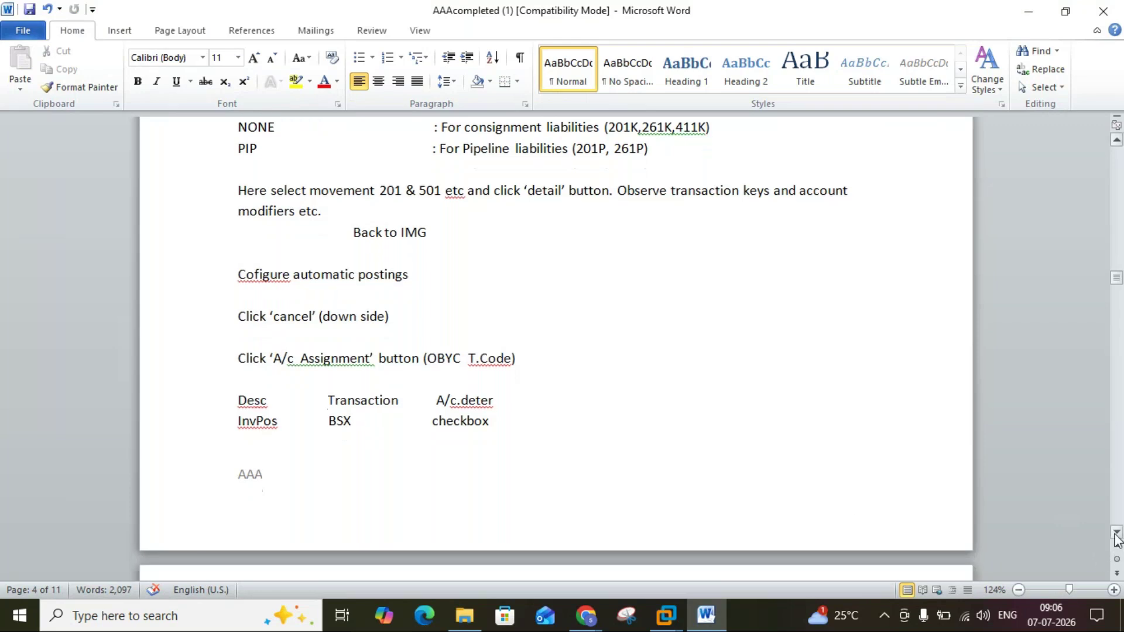
pyautogui.click(1116, 533)
pyautogui.click(1115, 533)
pyautogui.click(1116, 533)
pyautogui.click(1115, 534)
pyautogui.click(1116, 533)
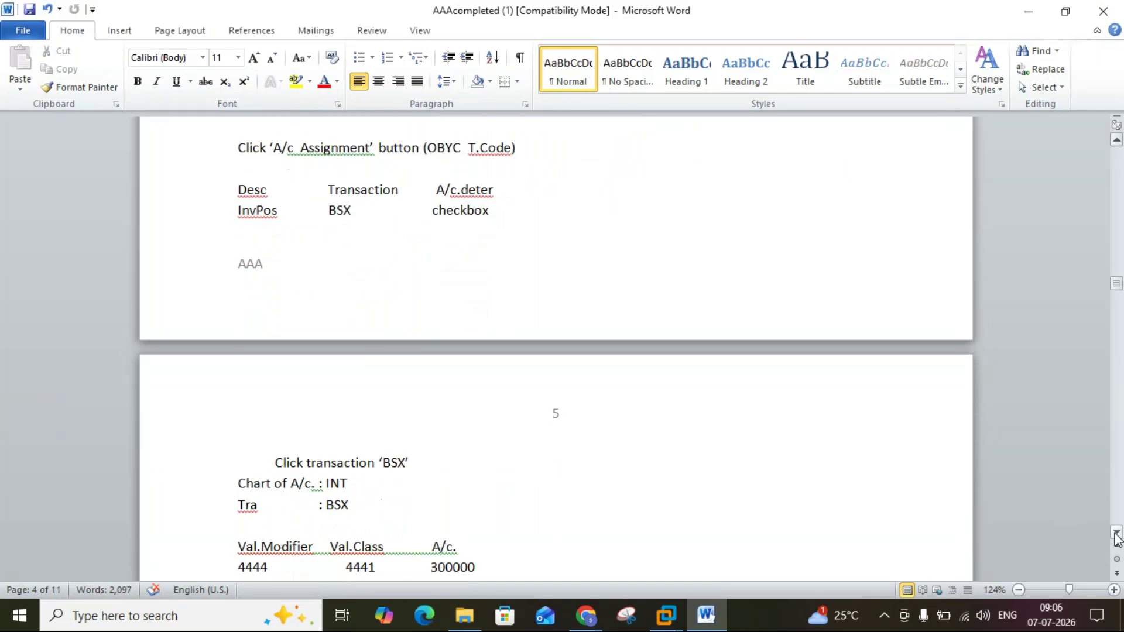
pyautogui.click(1116, 534)
pyautogui.click(1116, 534)
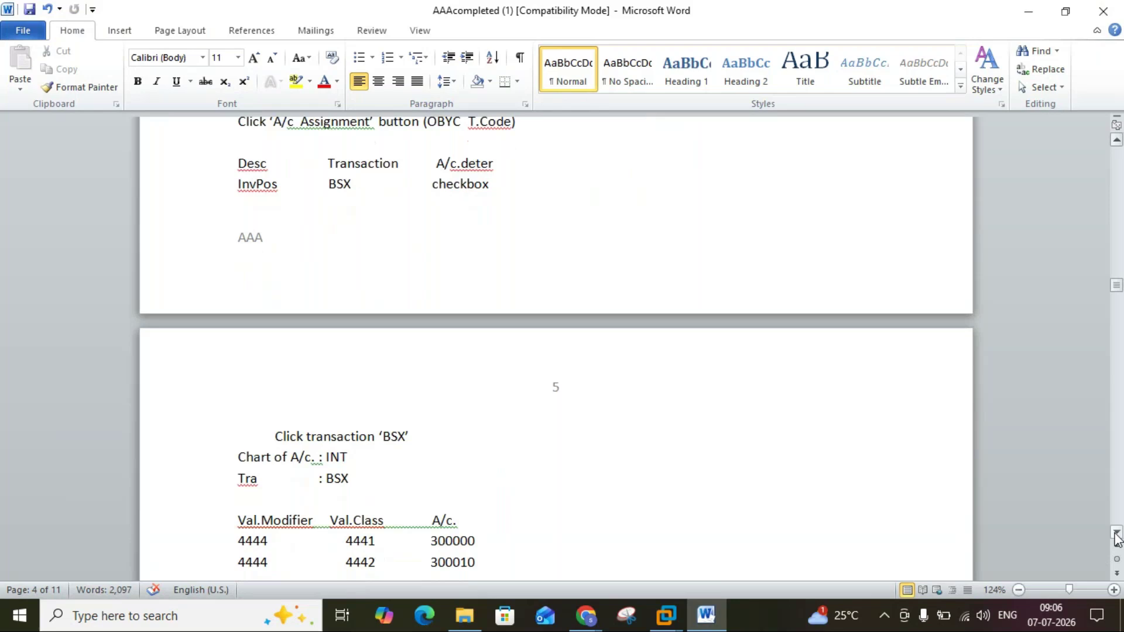
pyautogui.click(1117, 534)
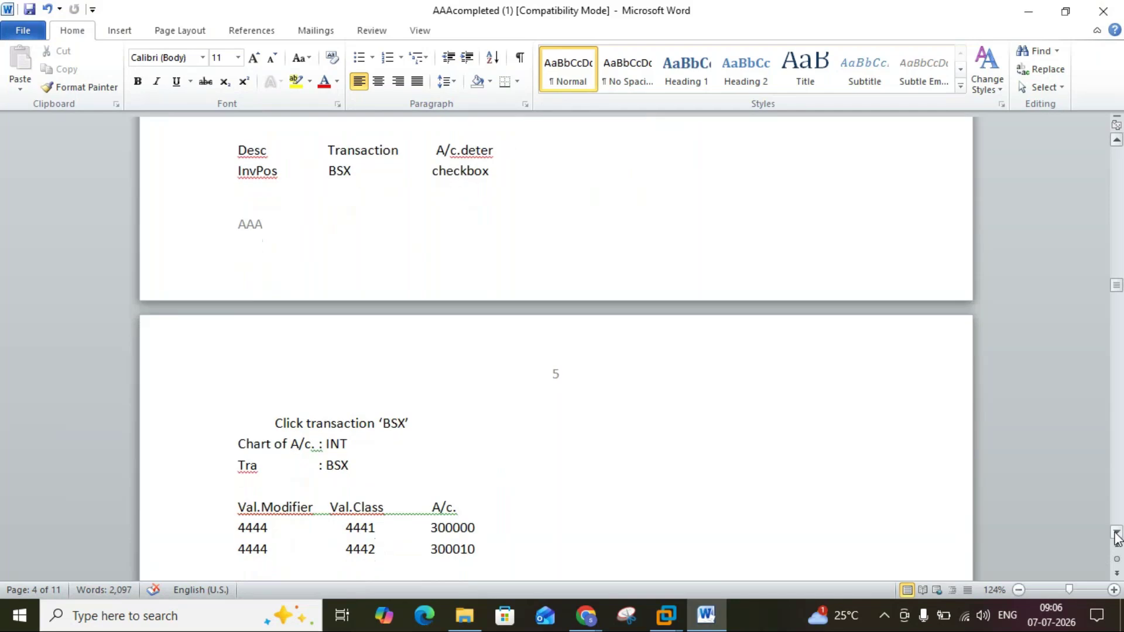
# Step: Return to SAP and open the account assignment of the BSX inventory posting procedure for chart of accounts INT
pyautogui.click(705, 620)
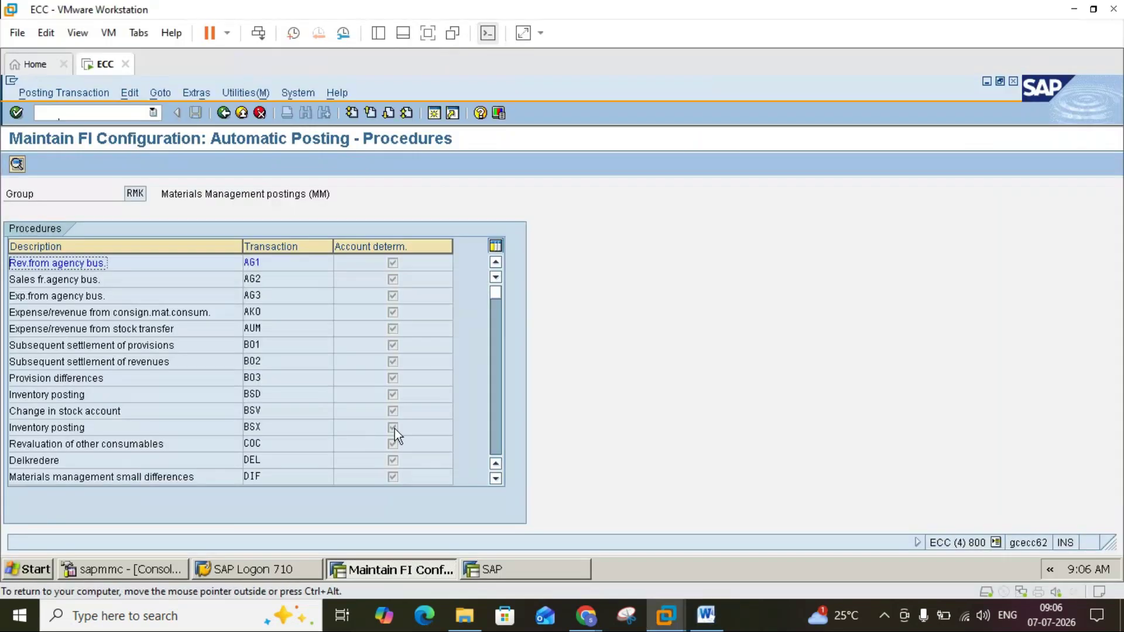
pyautogui.doubleClick(258, 427)
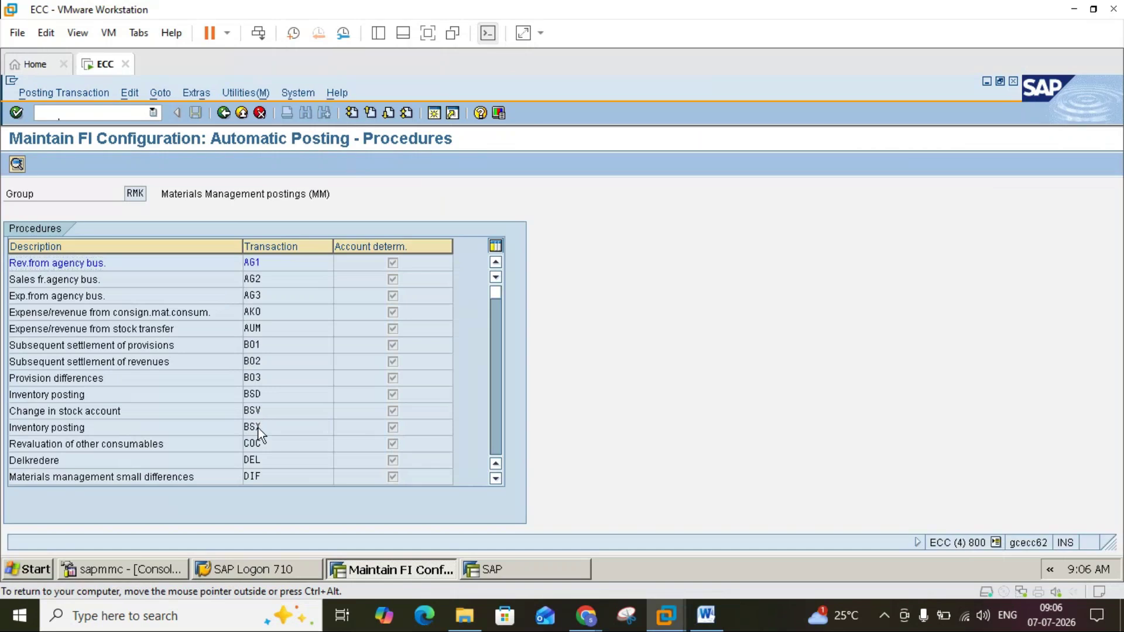
pyautogui.click(704, 619)
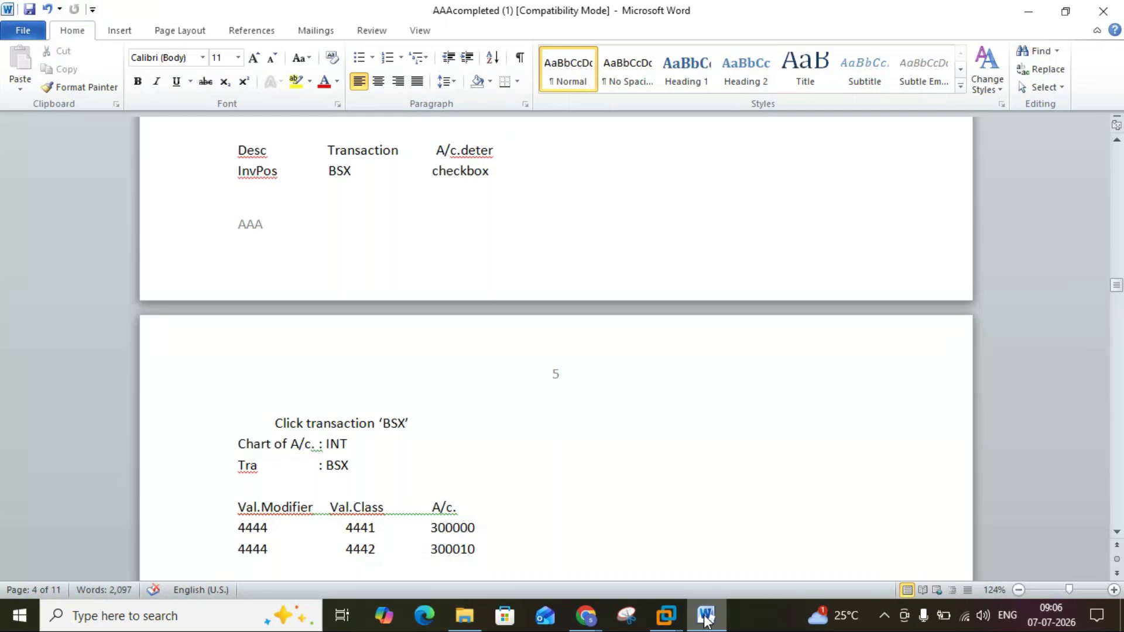
pyautogui.click(707, 621)
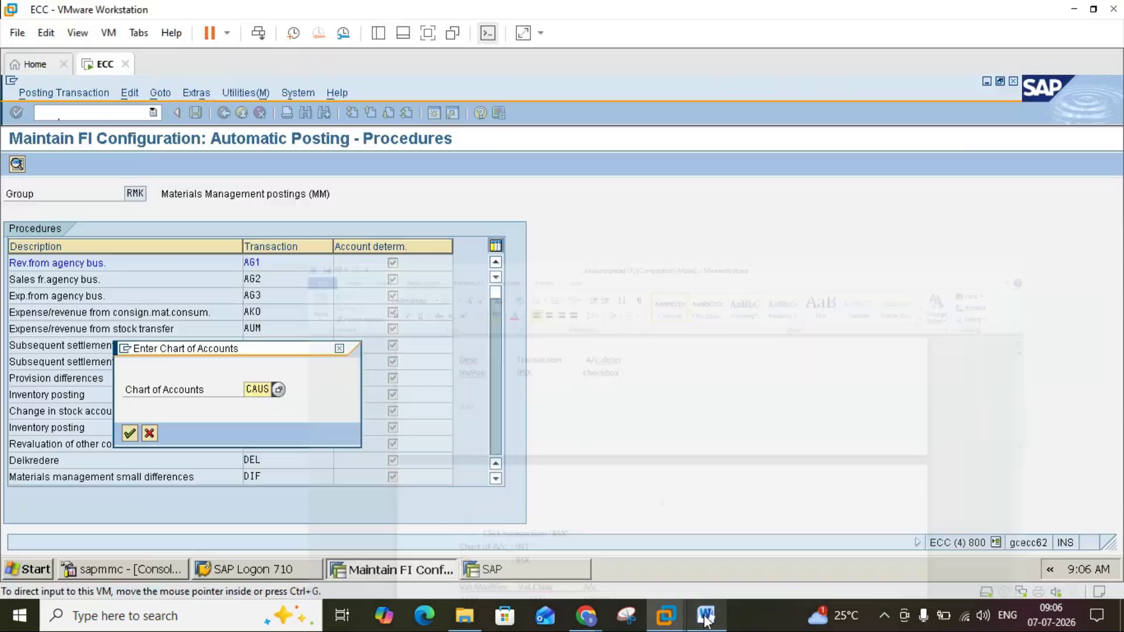
pyautogui.click(271, 390)
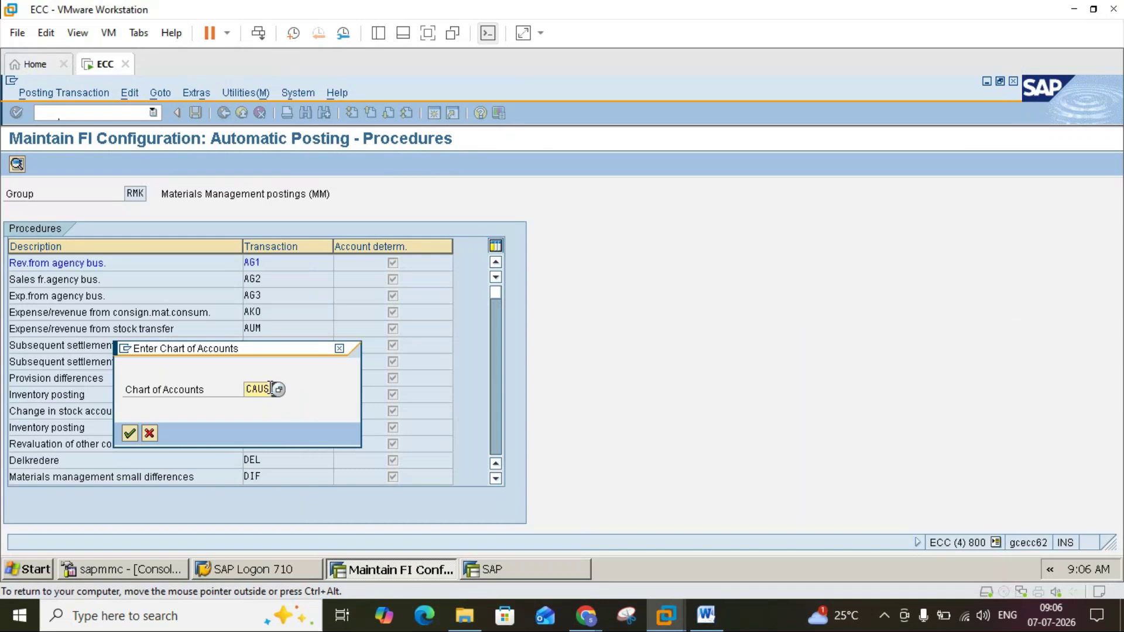
pyautogui.press('BackSpace')
pyautogui.press('BackSpace')
pyautogui.press('BackSpace')
pyautogui.press('BackSpace')
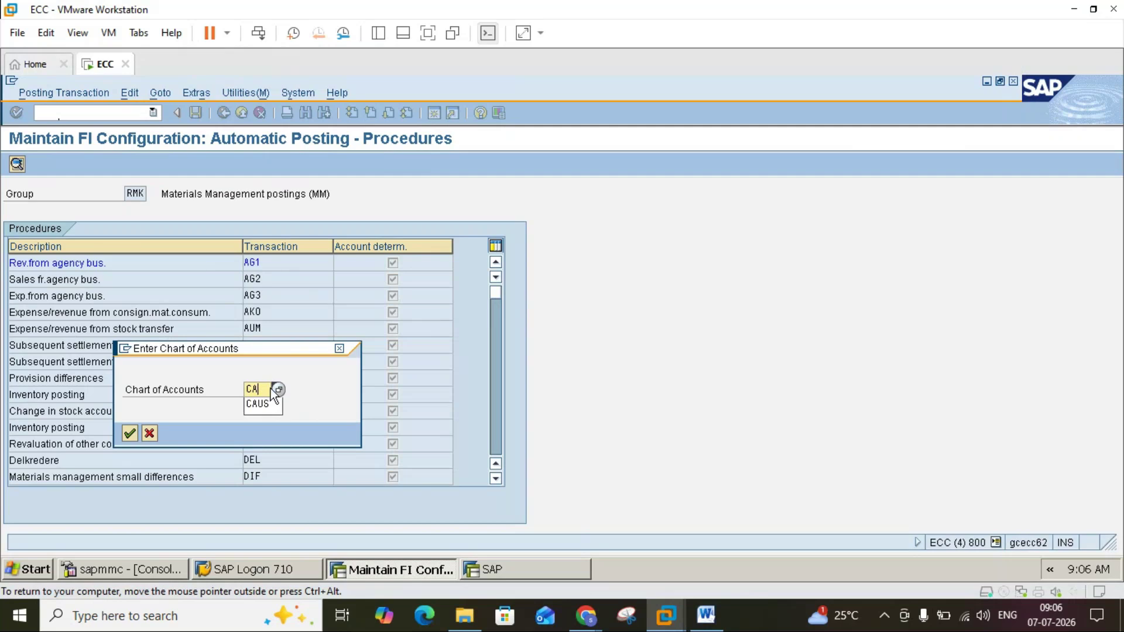
pyautogui.write('INT')
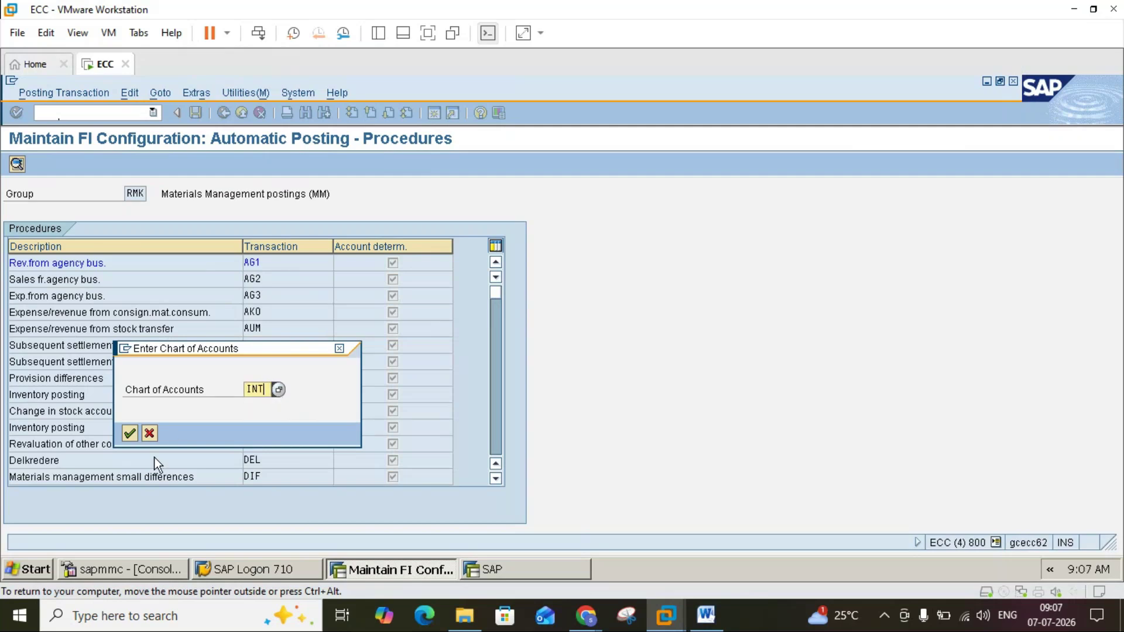
pyautogui.click(130, 434)
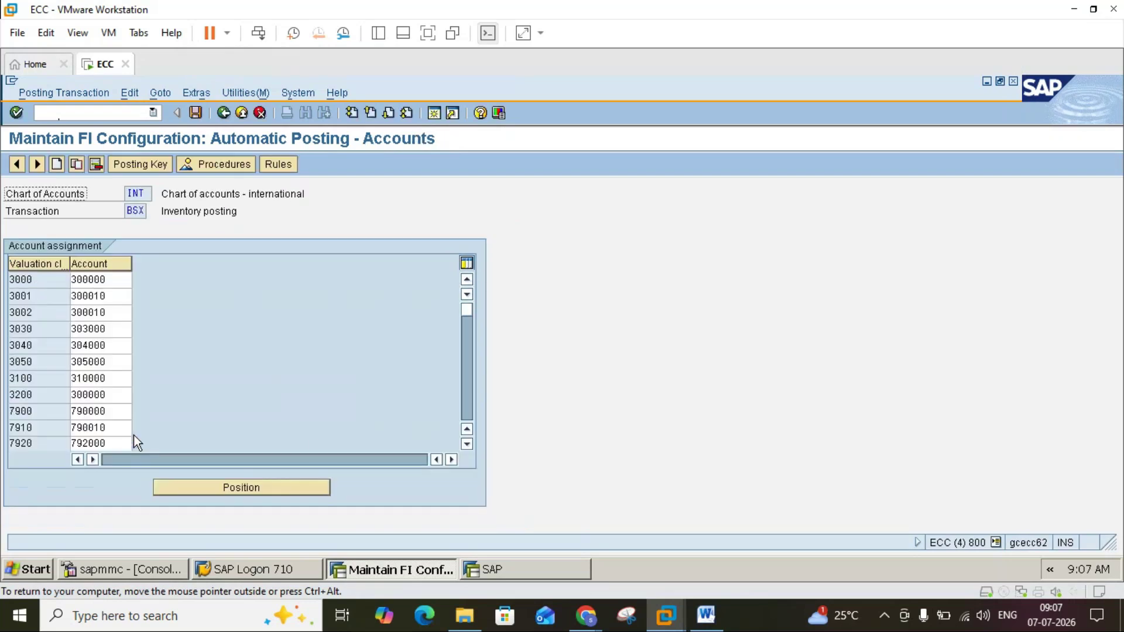
# Step: Read the BSX account assignment, posting key and WRX instructions in the Word notes, and return to the BSX accounts in SAP
pyautogui.click(707, 615)
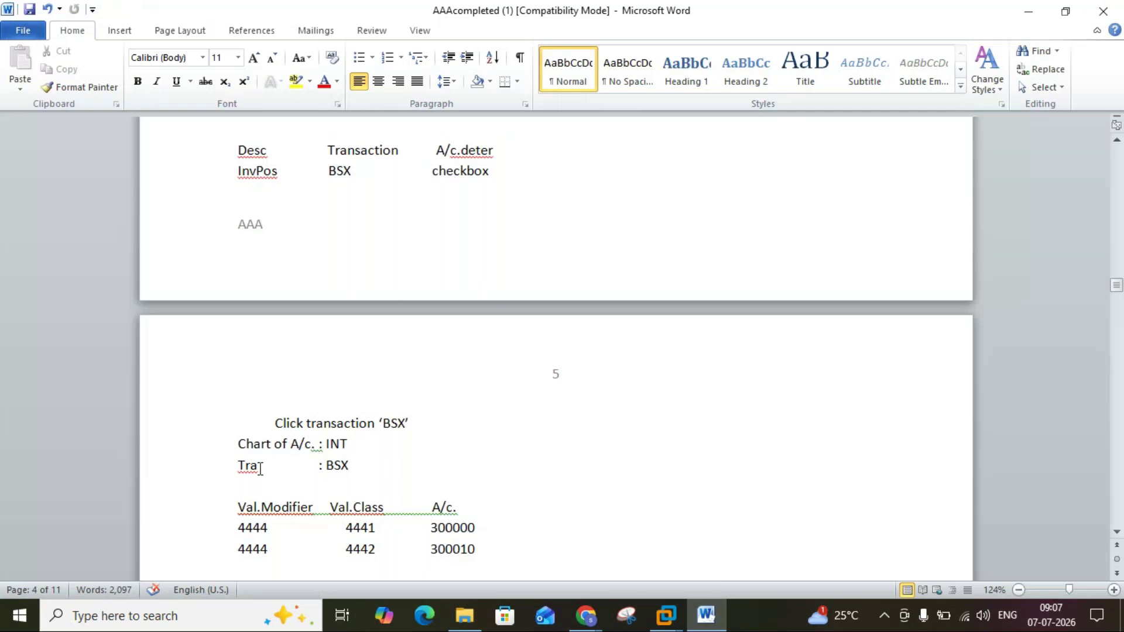
pyautogui.click(1116, 532)
pyautogui.click(1116, 533)
pyautogui.click(1117, 533)
pyautogui.click(1117, 532)
pyautogui.click(1116, 533)
pyautogui.click(1117, 533)
pyautogui.click(1117, 532)
pyautogui.click(1117, 533)
pyautogui.click(1116, 533)
pyautogui.click(1116, 533)
pyautogui.click(1116, 532)
pyautogui.click(1117, 533)
pyautogui.click(1116, 533)
pyautogui.click(1117, 533)
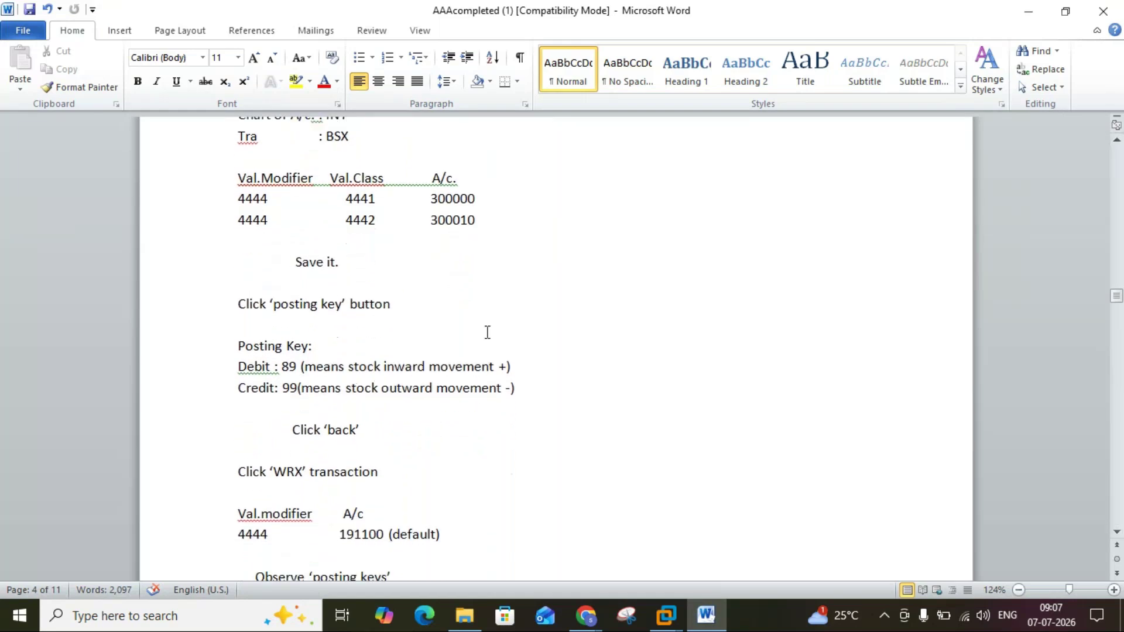
pyautogui.click(717, 623)
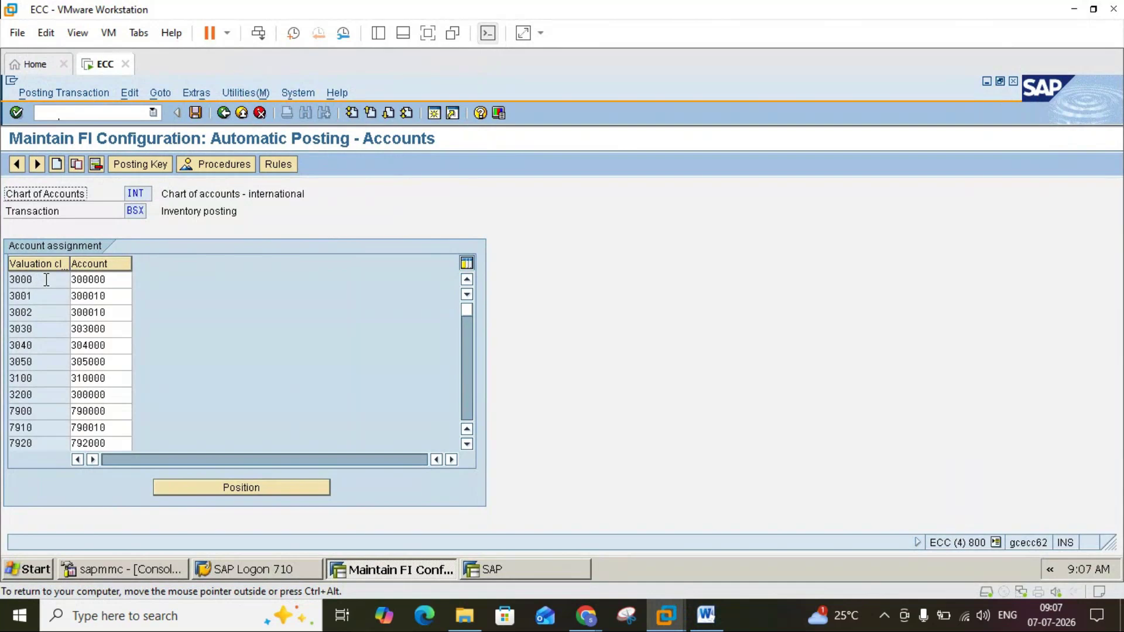
# Step: Change the BSX account determination rules to also depend on the valuation modifier, and save them to the proposed customizing request
pyautogui.click(292, 166)
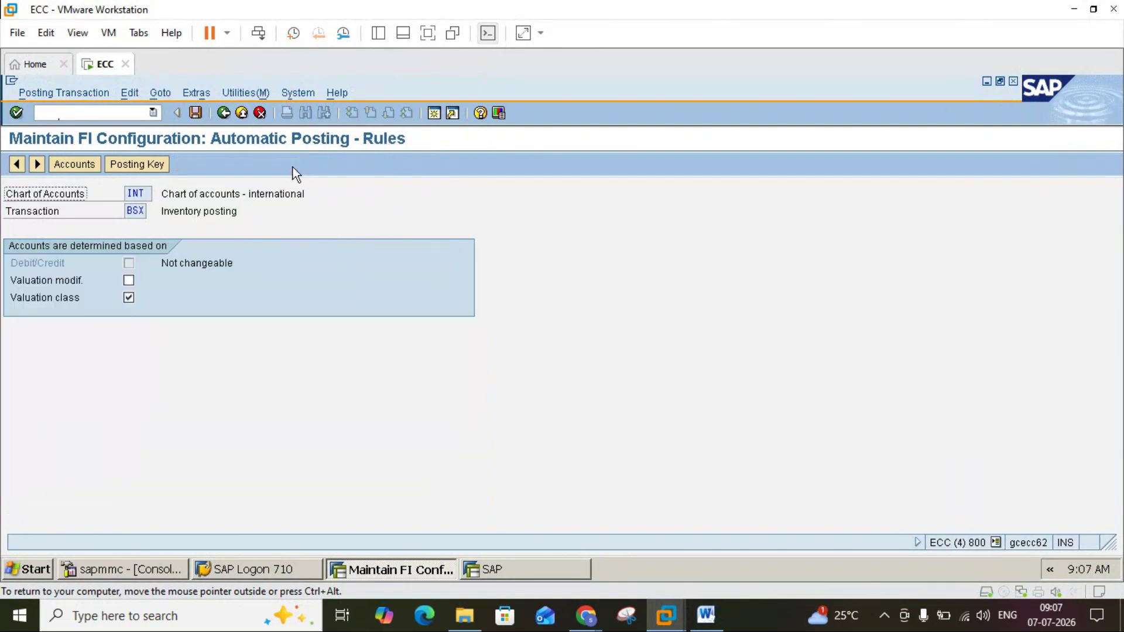
pyautogui.click(128, 282)
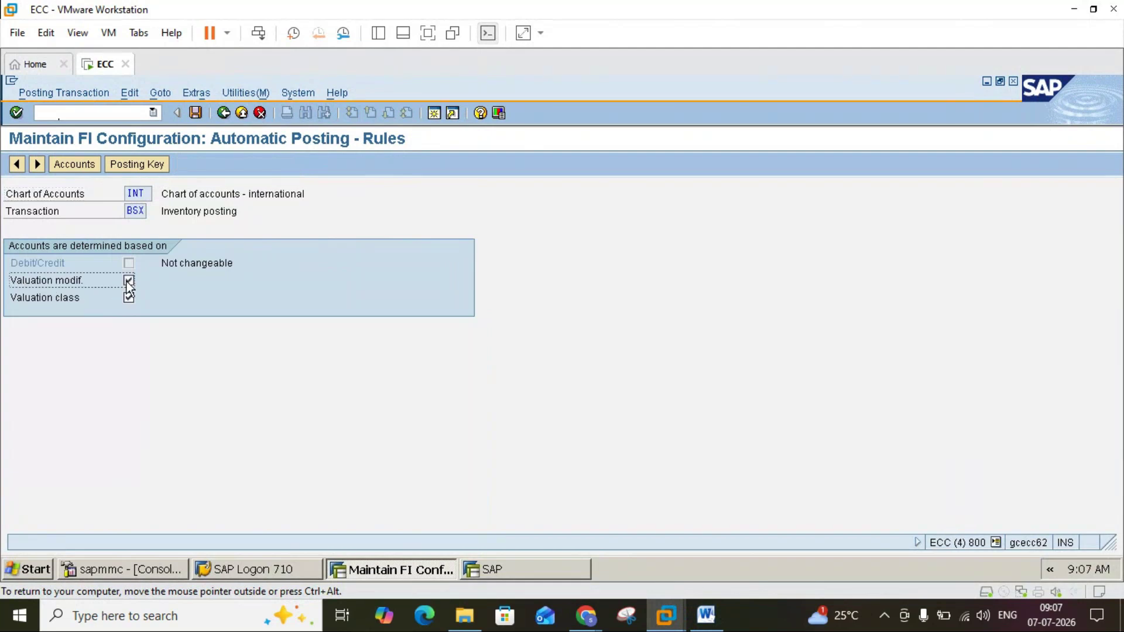
pyautogui.click(200, 112)
pyautogui.click(210, 406)
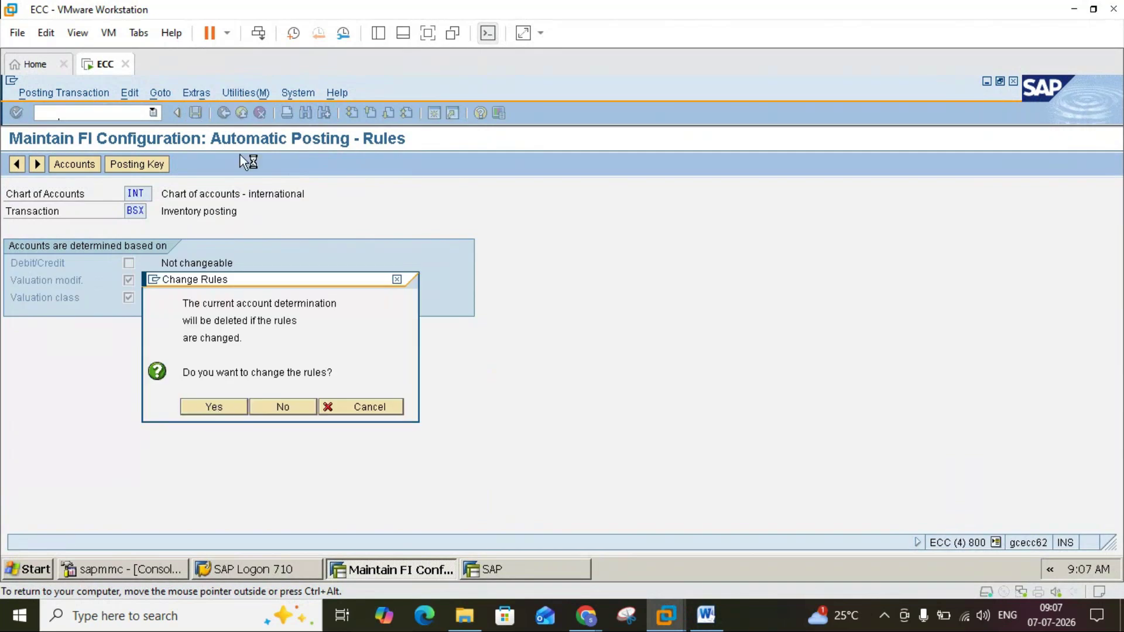
pyautogui.click(49, 332)
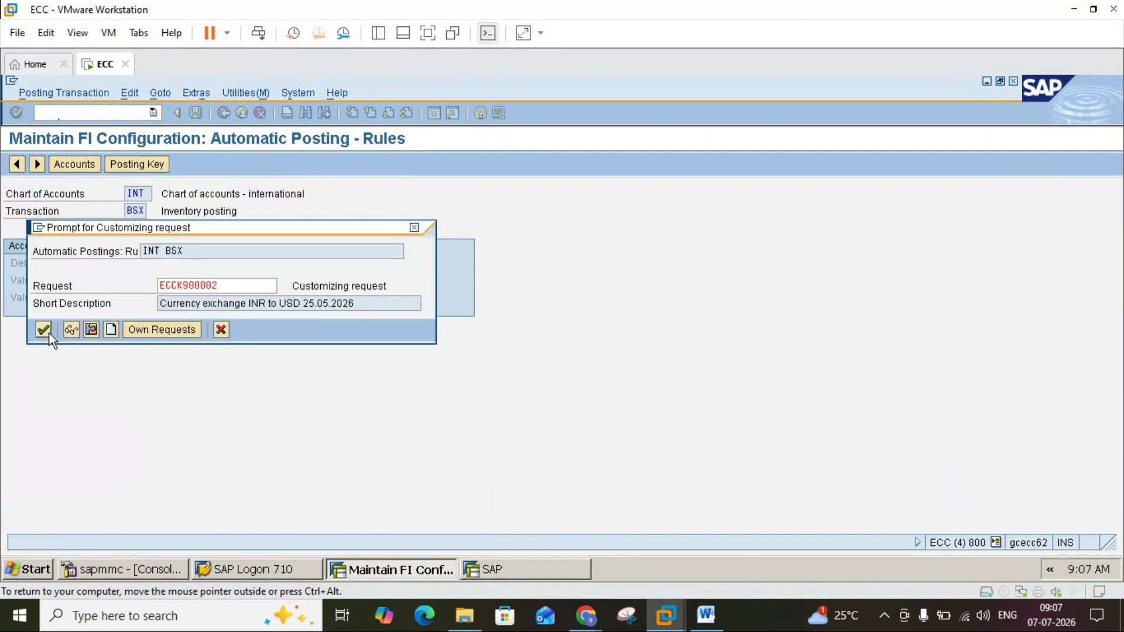
# Step: Check the BSX entries in the Word notes and enter valuation modifier 4444 in the first account assignment row
pyautogui.click(37, 280)
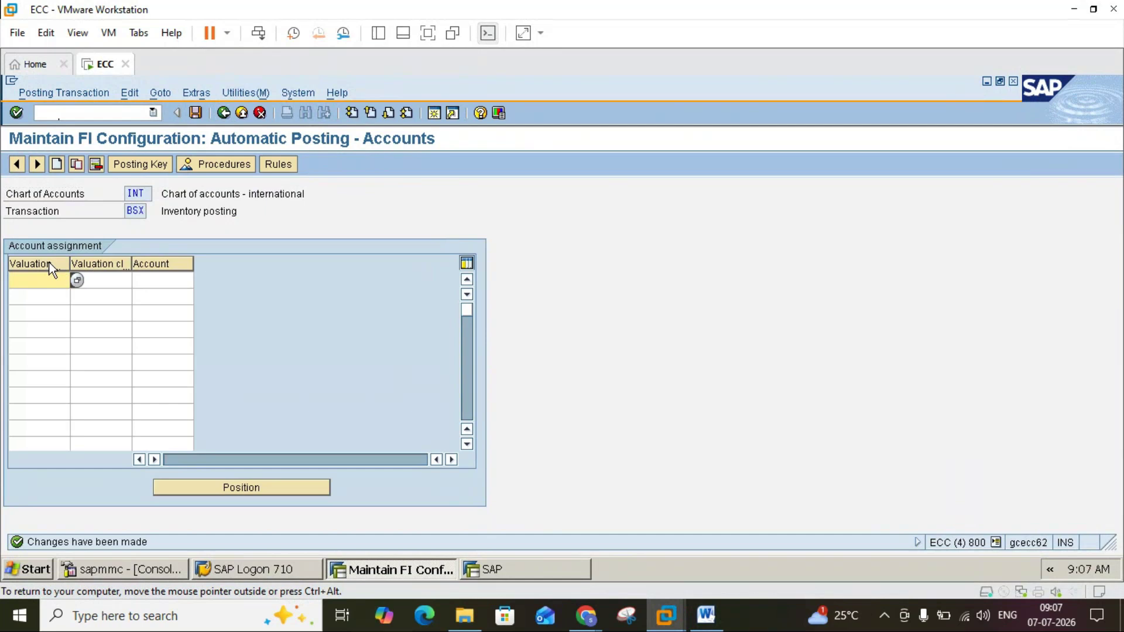
pyautogui.click(102, 291)
pyautogui.click(48, 281)
pyautogui.click(707, 620)
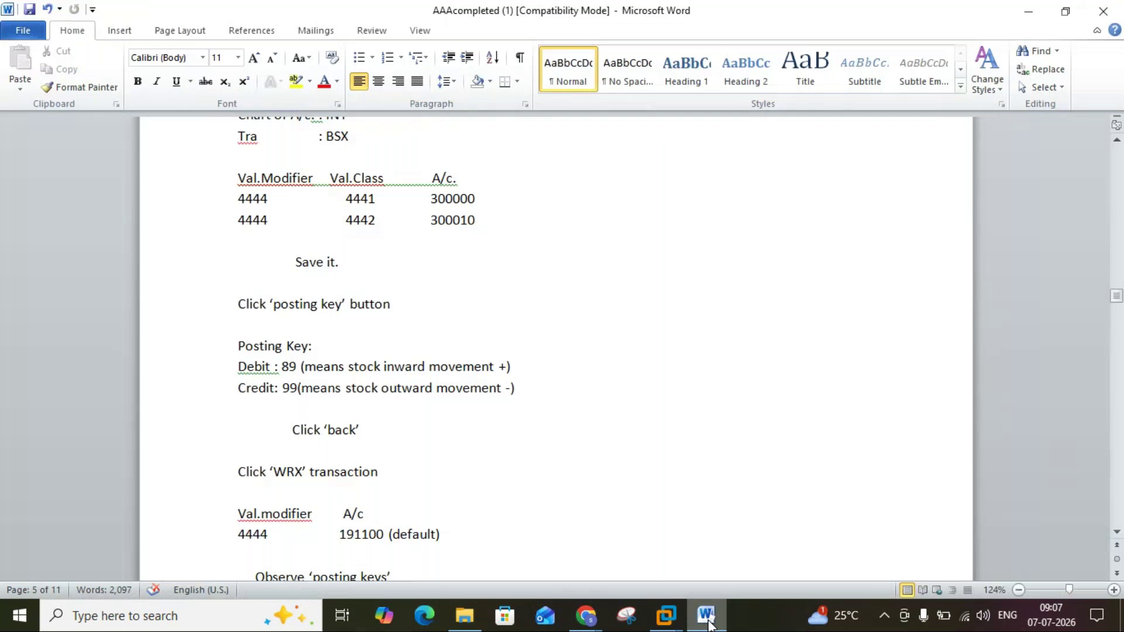
pyautogui.click(709, 625)
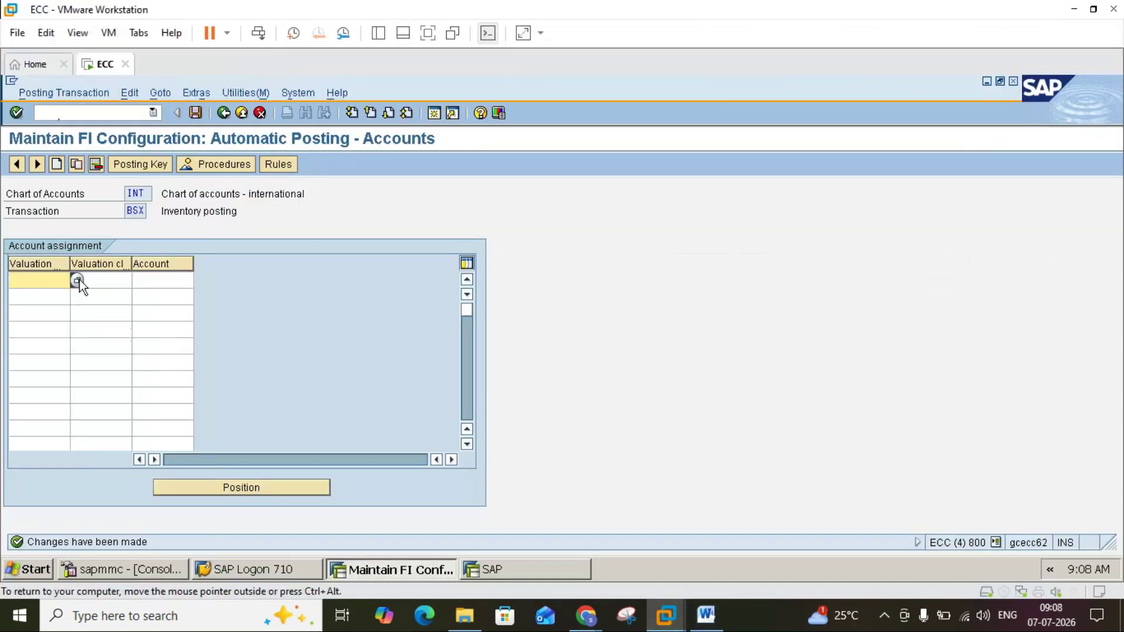
pyautogui.click(77, 281)
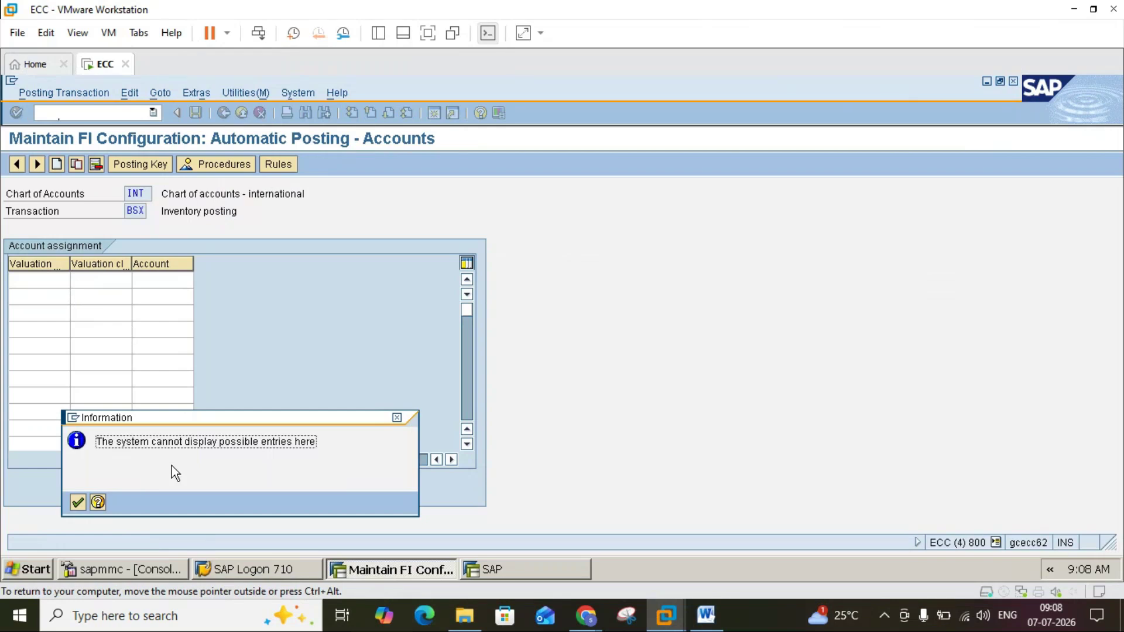
pyautogui.click(82, 499)
pyautogui.write('4444')
pyautogui.press('Tab')
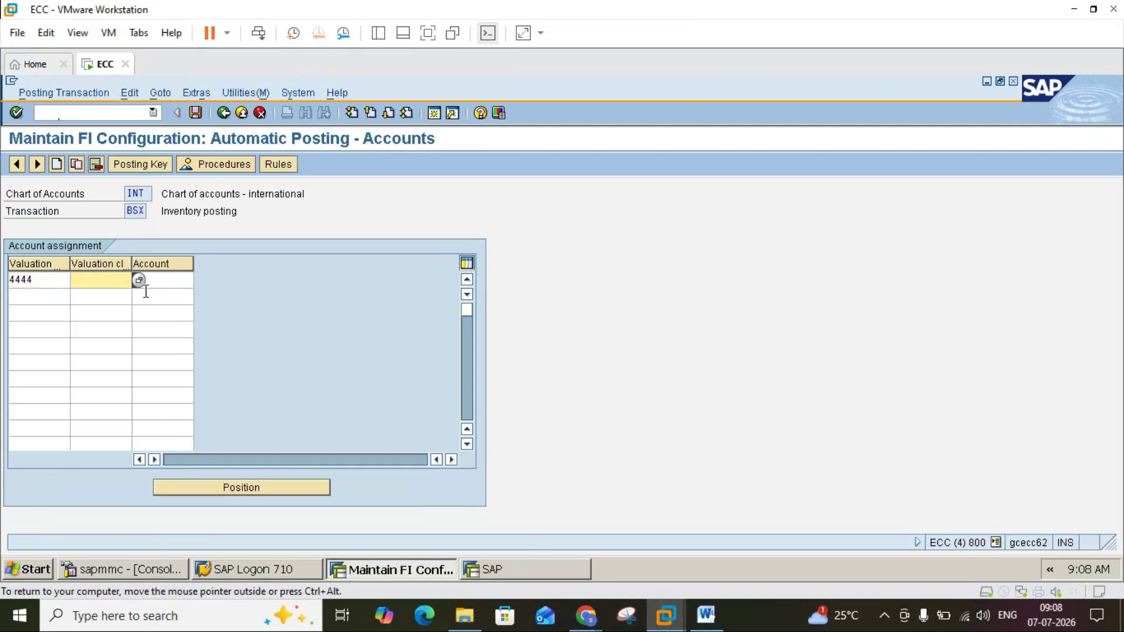
# Step: Following the Word notes, assign valuation class 4441 (Liquids) and account 300000 to the first BSX row
pyautogui.click(710, 625)
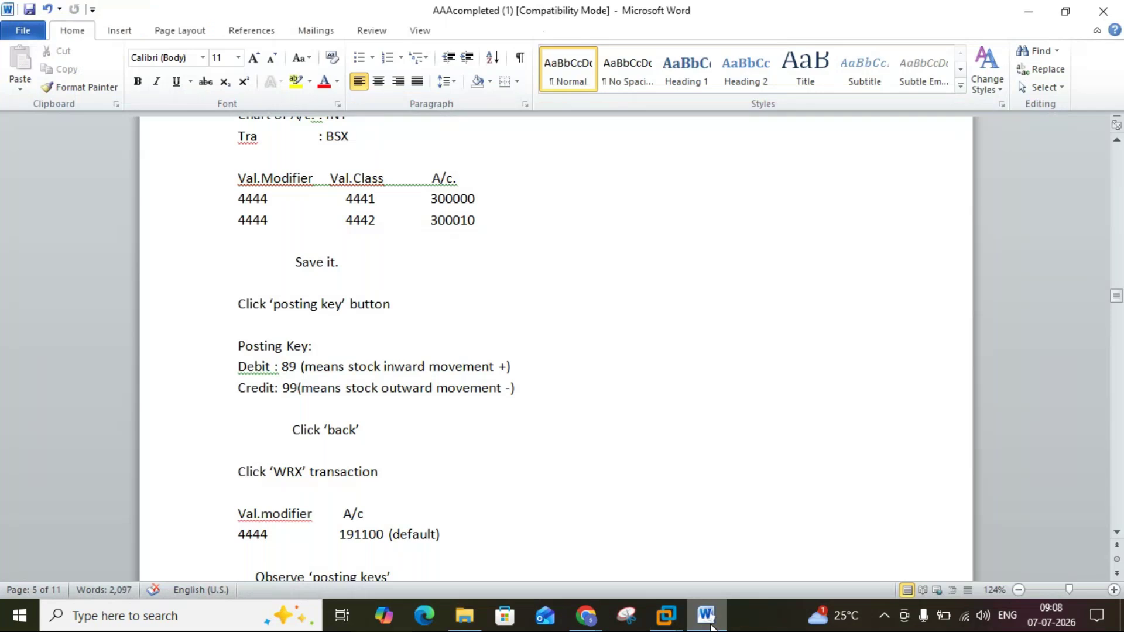
pyautogui.click(711, 625)
pyautogui.click(138, 280)
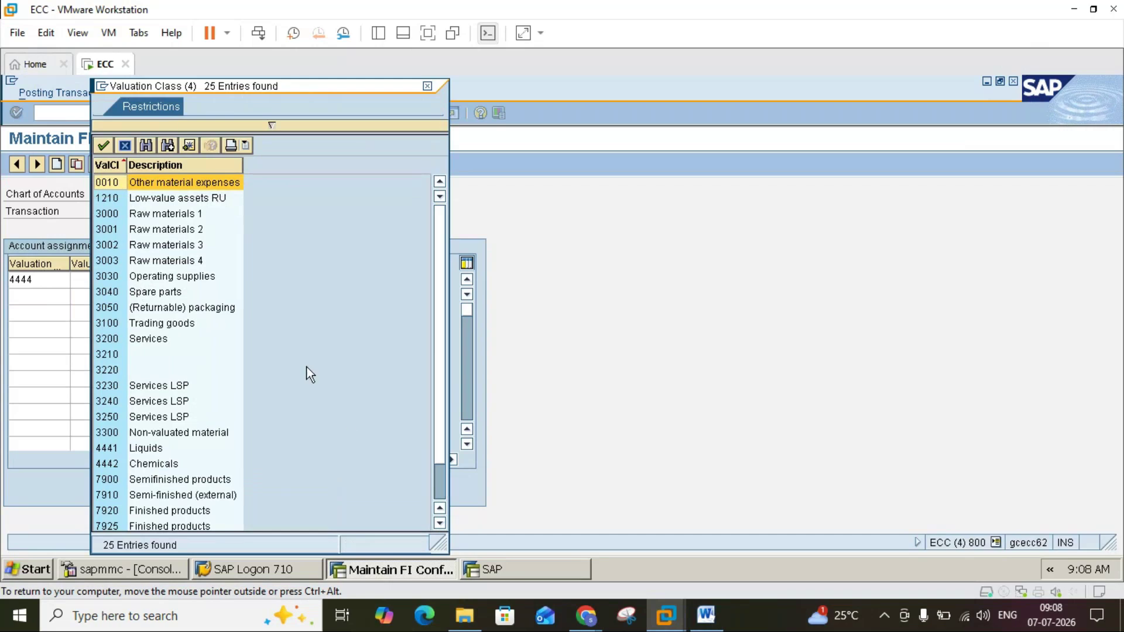
pyautogui.doubleClick(111, 449)
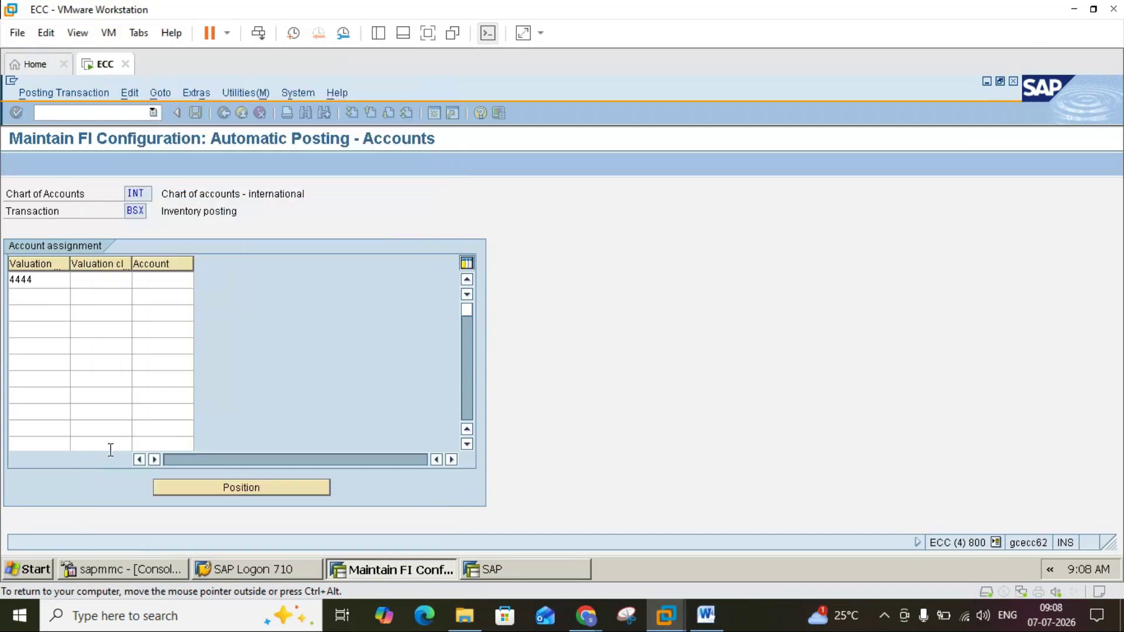
pyautogui.click(165, 284)
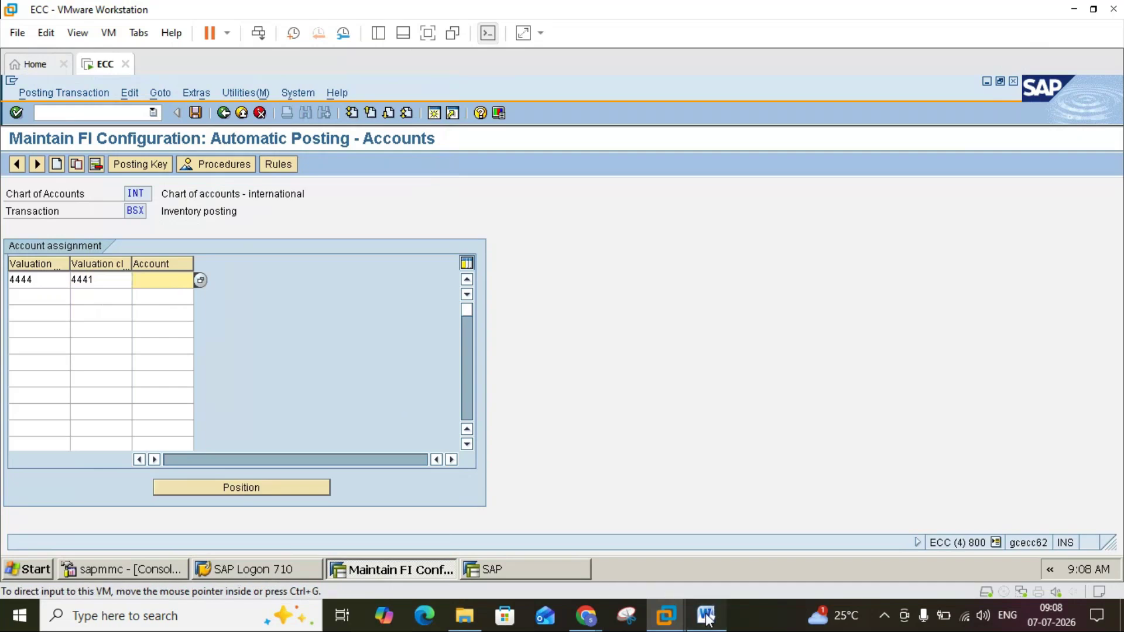
pyautogui.click(706, 615)
pyautogui.click(706, 616)
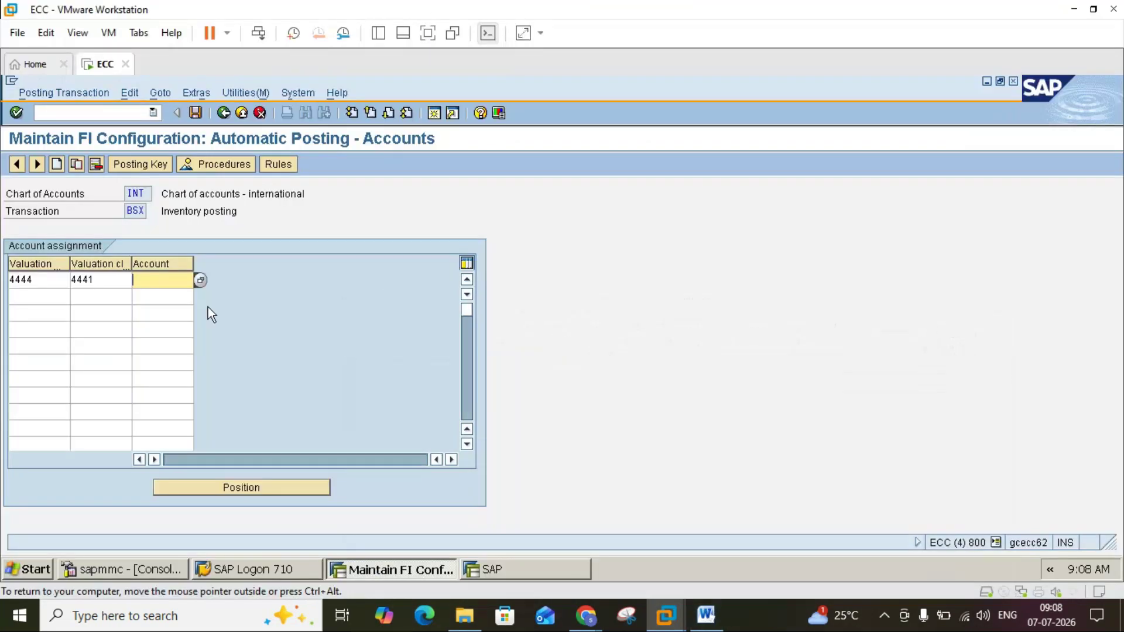
pyautogui.write('300000')
# Step: Add a second BSX row with modifier 4444, valuation class 4442 and account 300010, and save both entries to the proposed customizing request
pyautogui.click(62, 294)
pyautogui.write('4444')
pyautogui.click(117, 292)
pyautogui.write('4442')
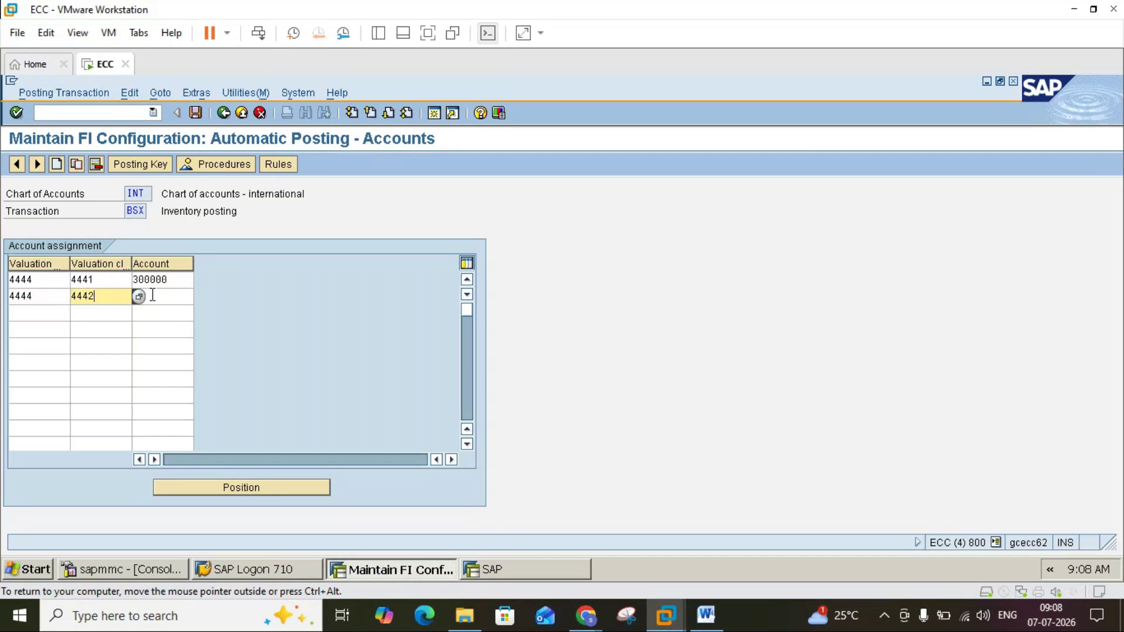
pyautogui.click(706, 616)
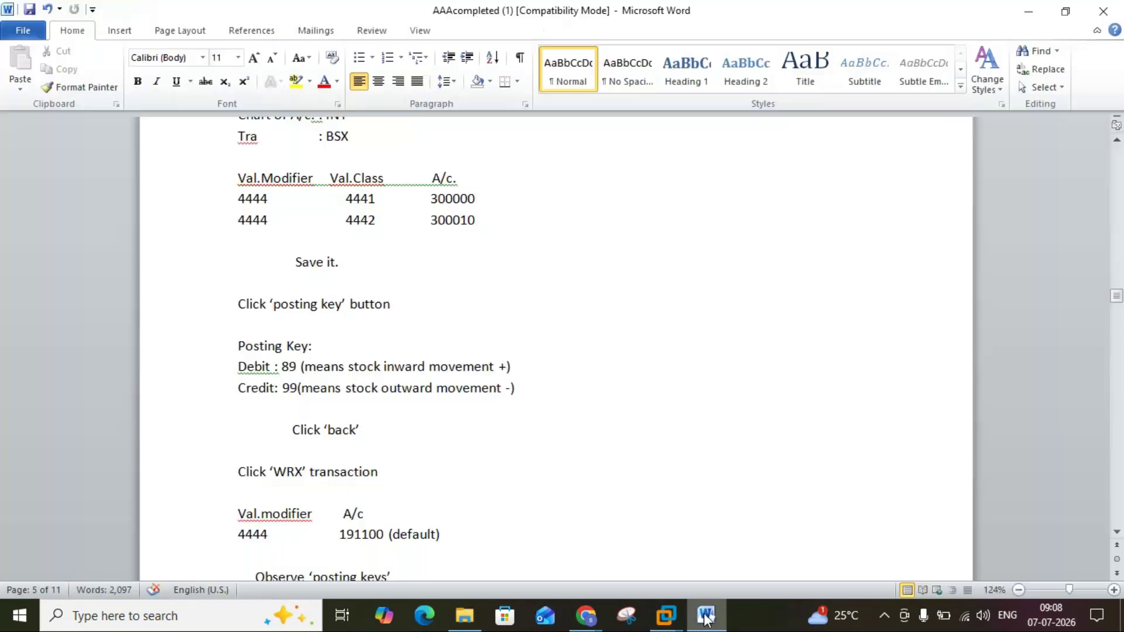
pyautogui.click(705, 616)
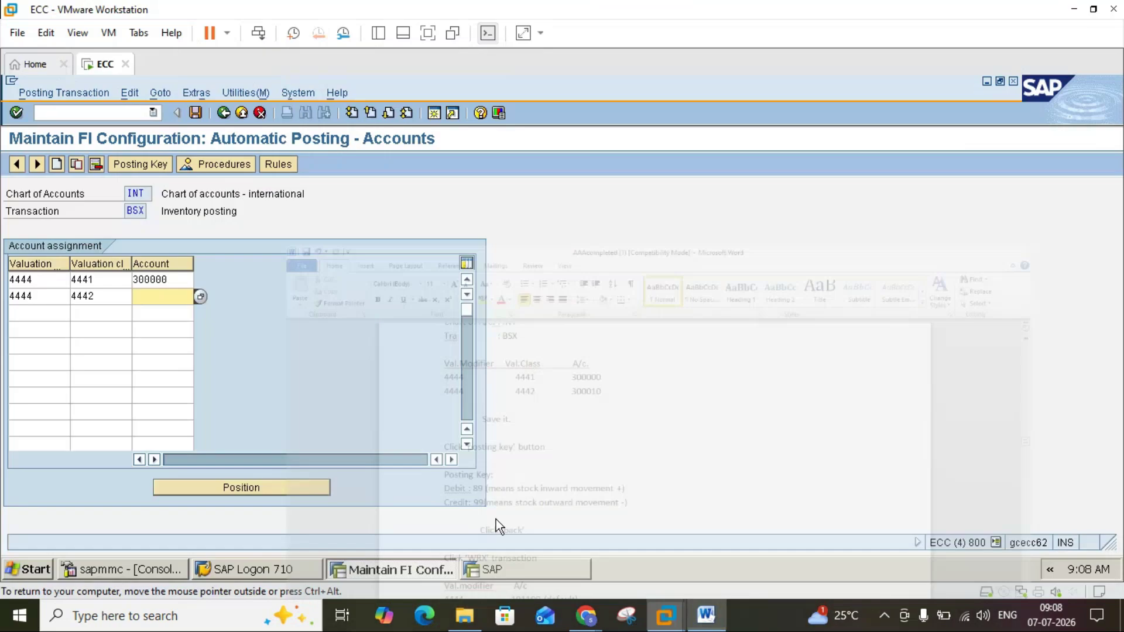
pyautogui.click(166, 298)
pyautogui.write('300')
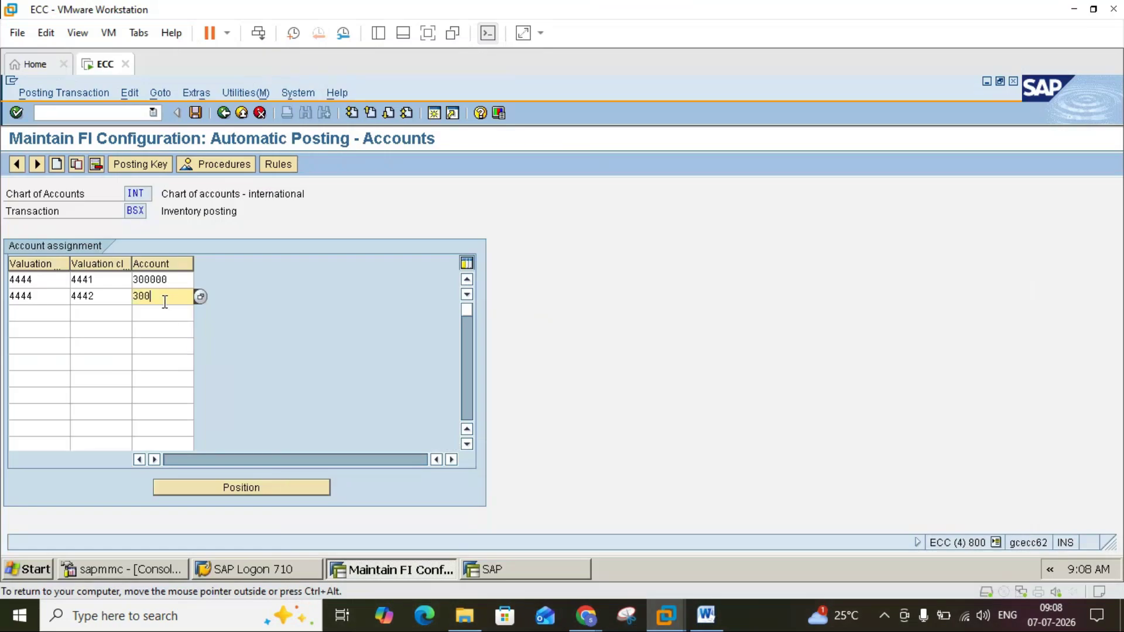
pyautogui.write('010')
pyautogui.press('Return')
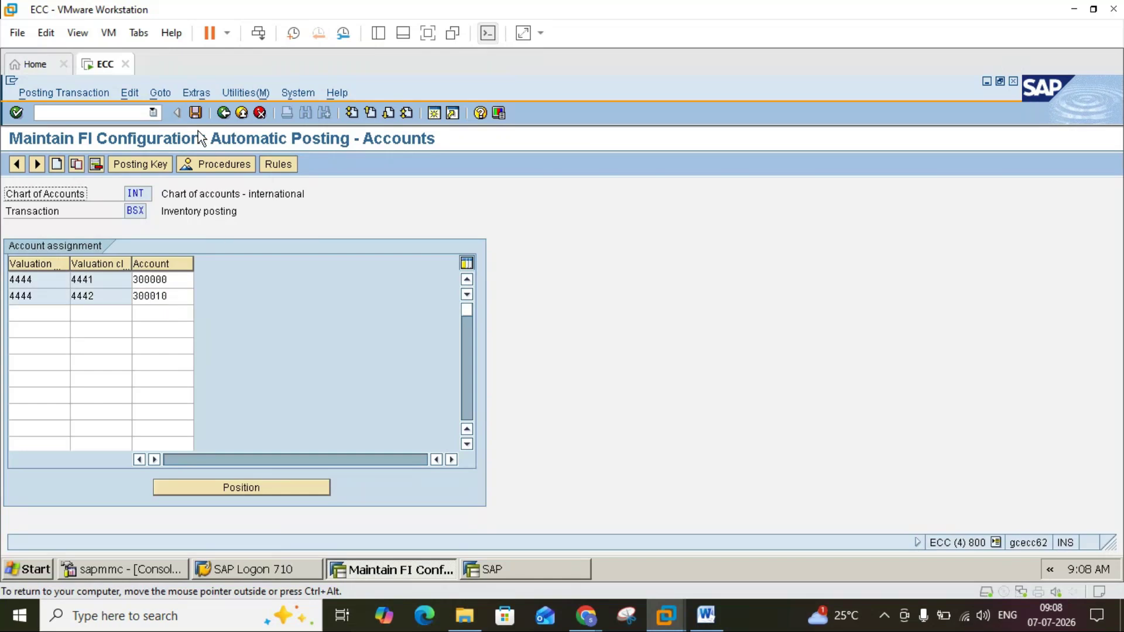
pyautogui.click(195, 113)
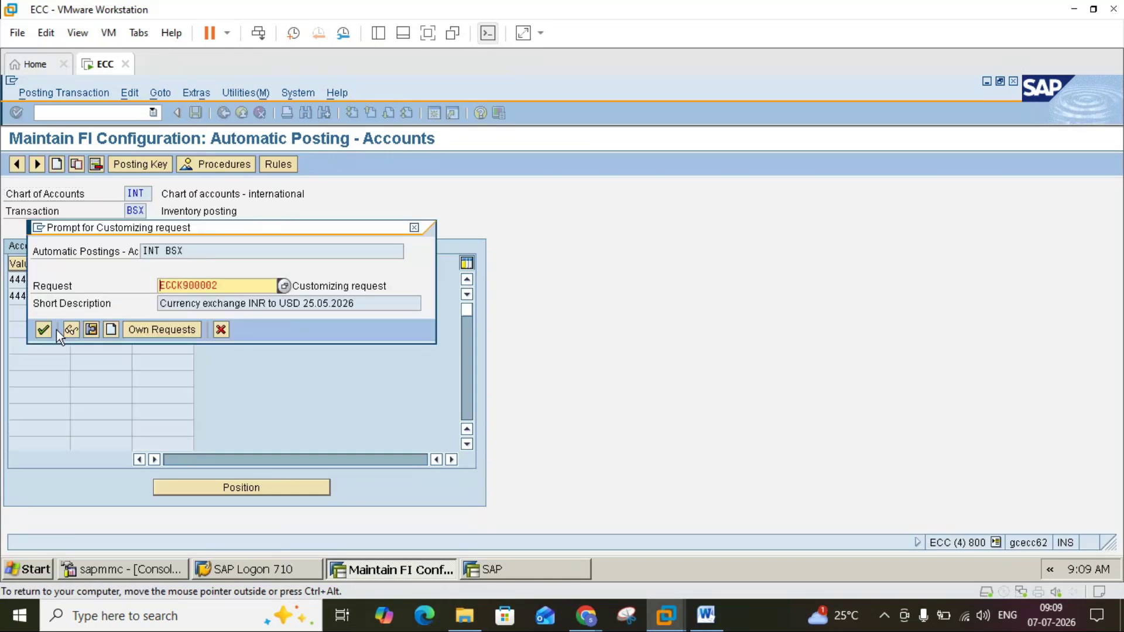
pyautogui.click(47, 332)
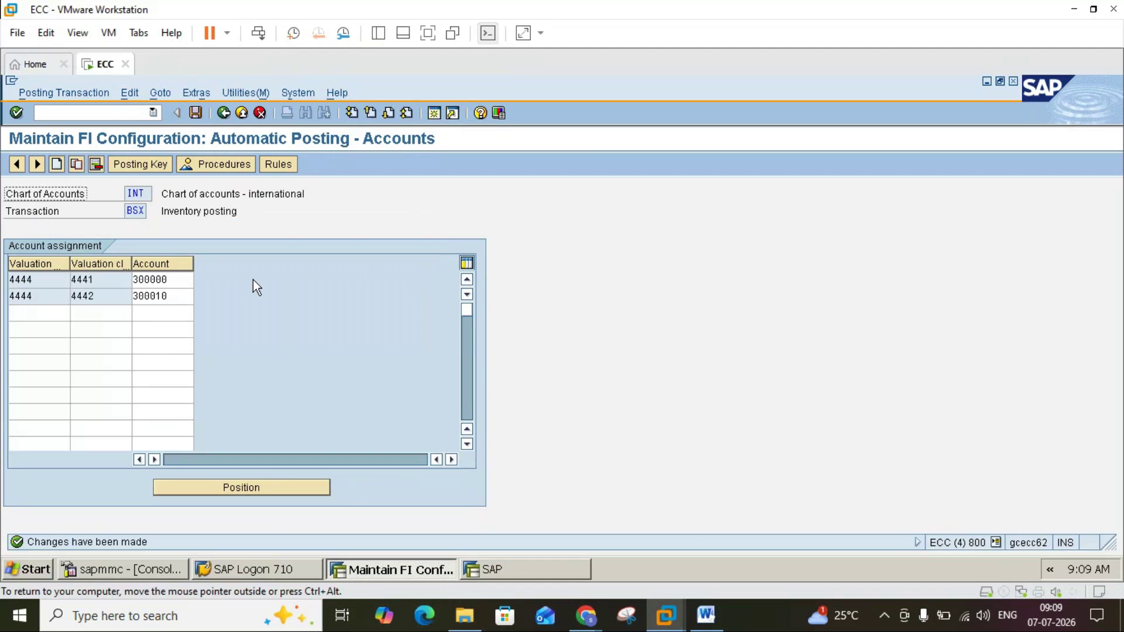
# Step: Leave the BSX accounts, check the posting key instructions in the Word notes, and open the posting keys of BSX in SAP
pyautogui.click(220, 115)
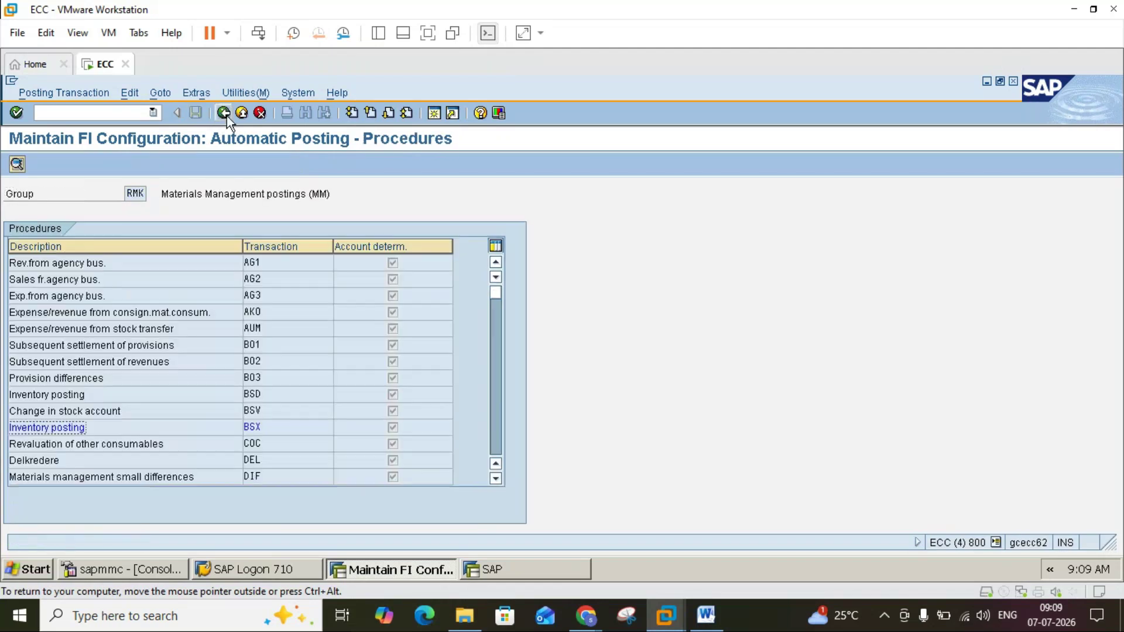
pyautogui.click(706, 614)
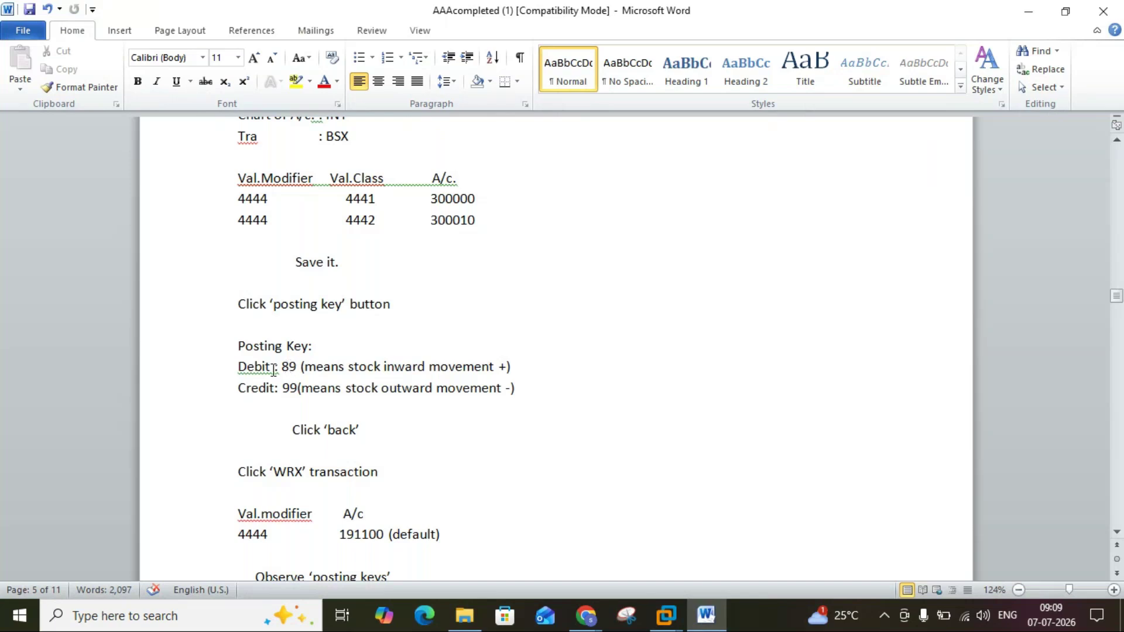
pyautogui.moveTo(666, 615)
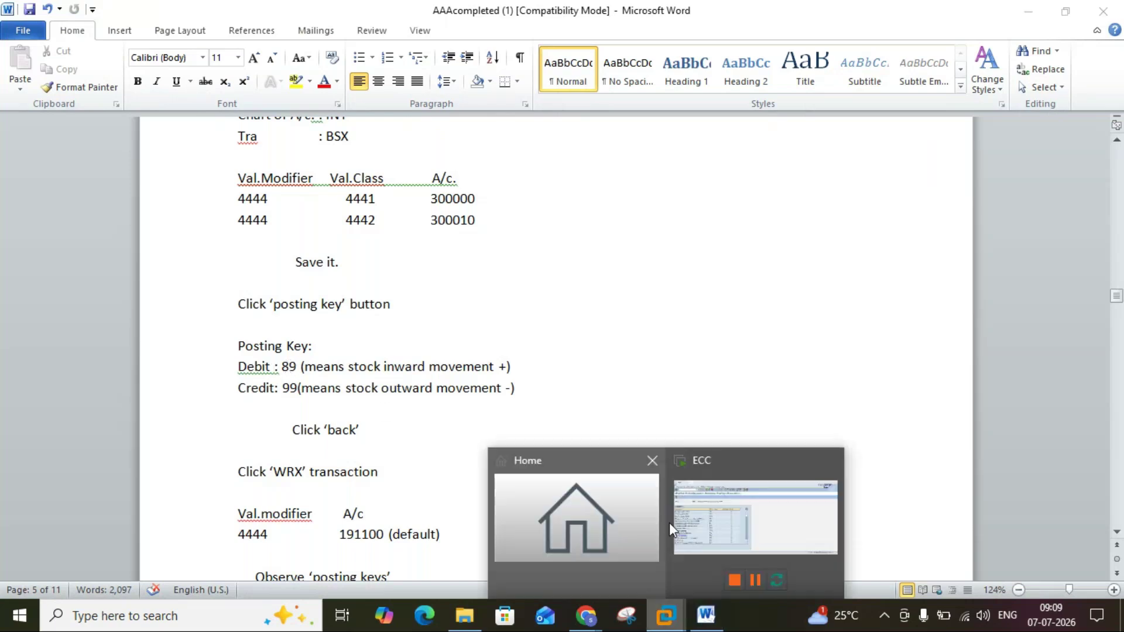
pyautogui.click(675, 505)
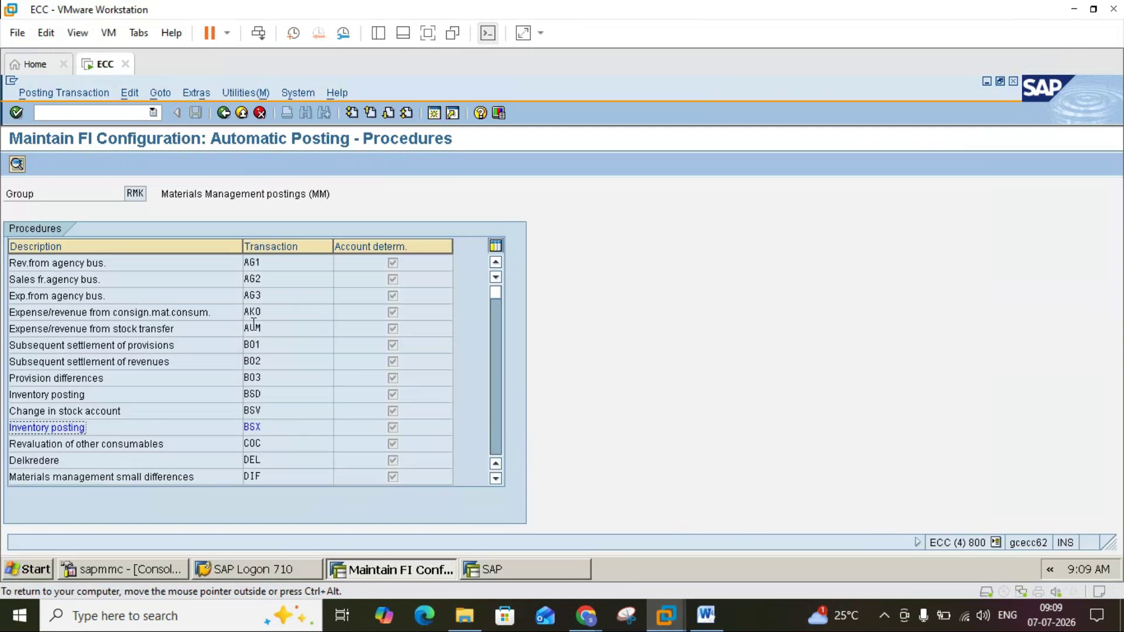
pyautogui.doubleClick(256, 427)
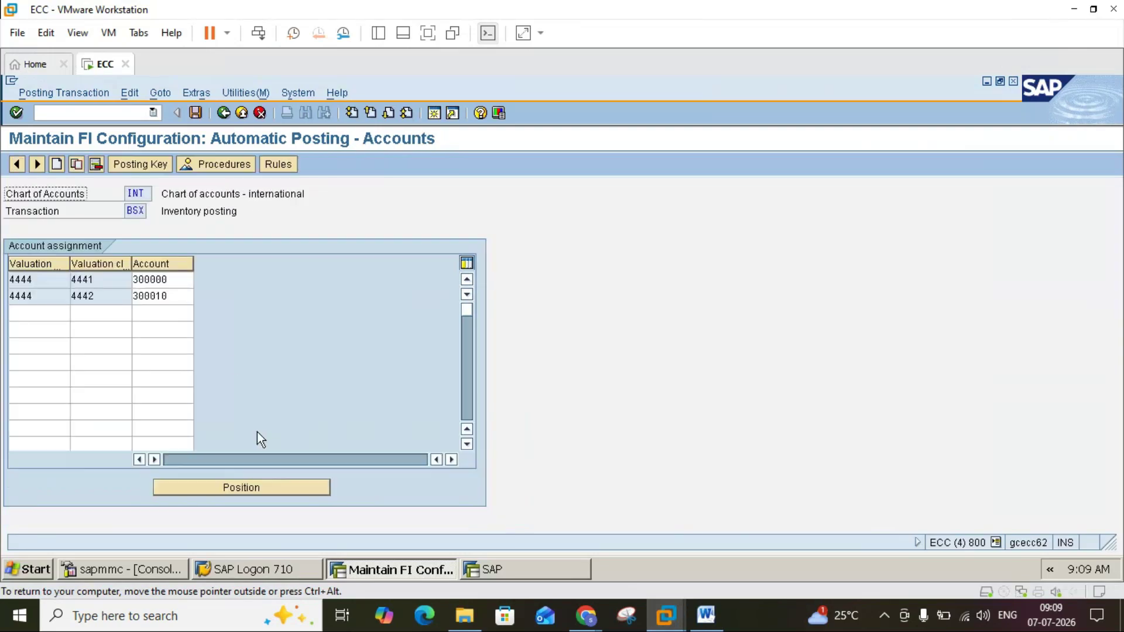
pyautogui.click(134, 162)
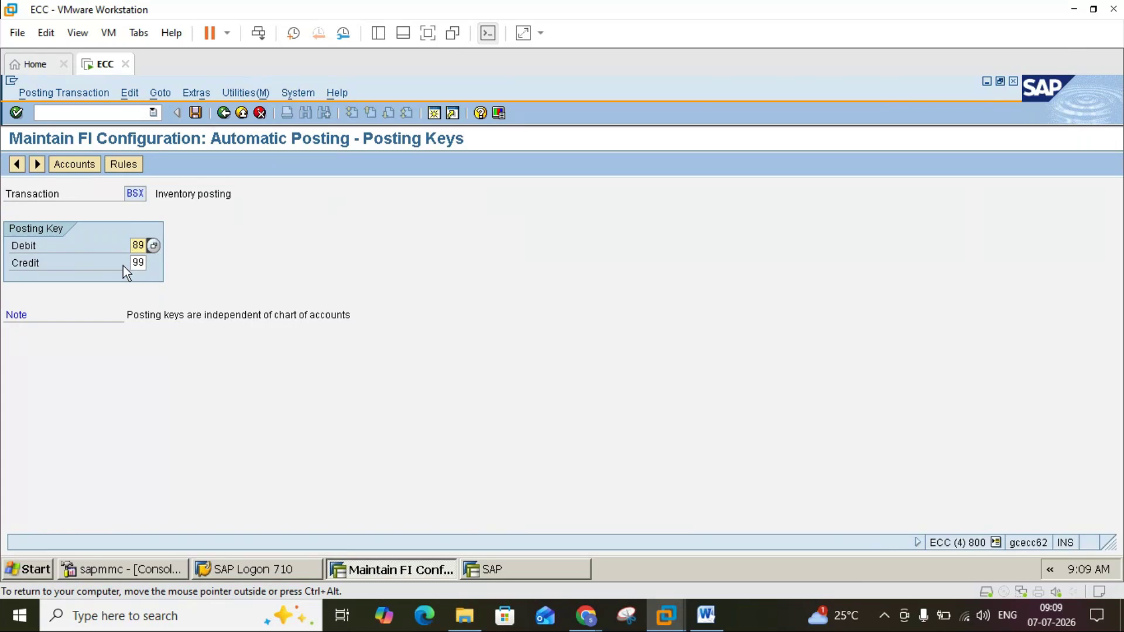
# Step: Look up stock movement keys 89 and 99 in the debit posting key list, and go back to the Automatic Posting start screen
pyautogui.click(152, 246)
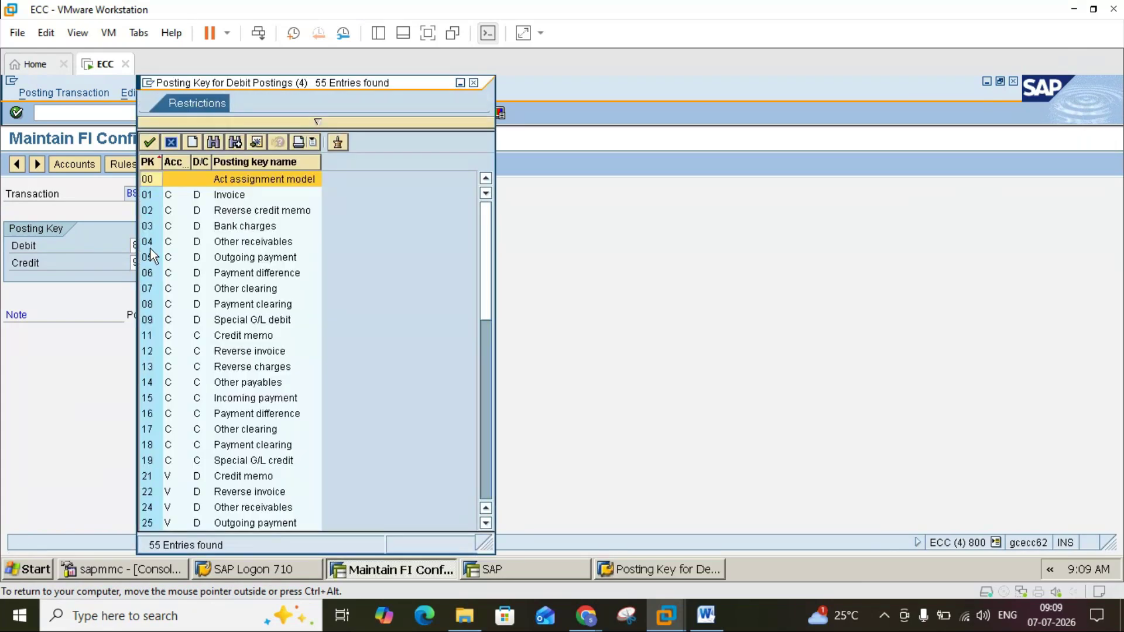
pyautogui.click(490, 473)
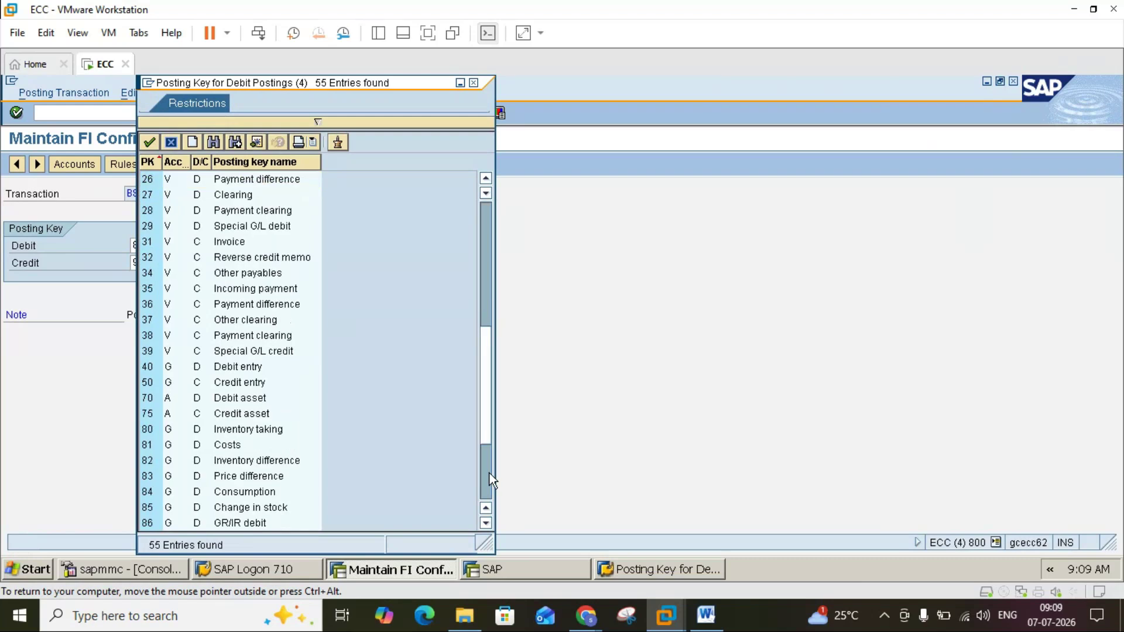
pyautogui.click(490, 474)
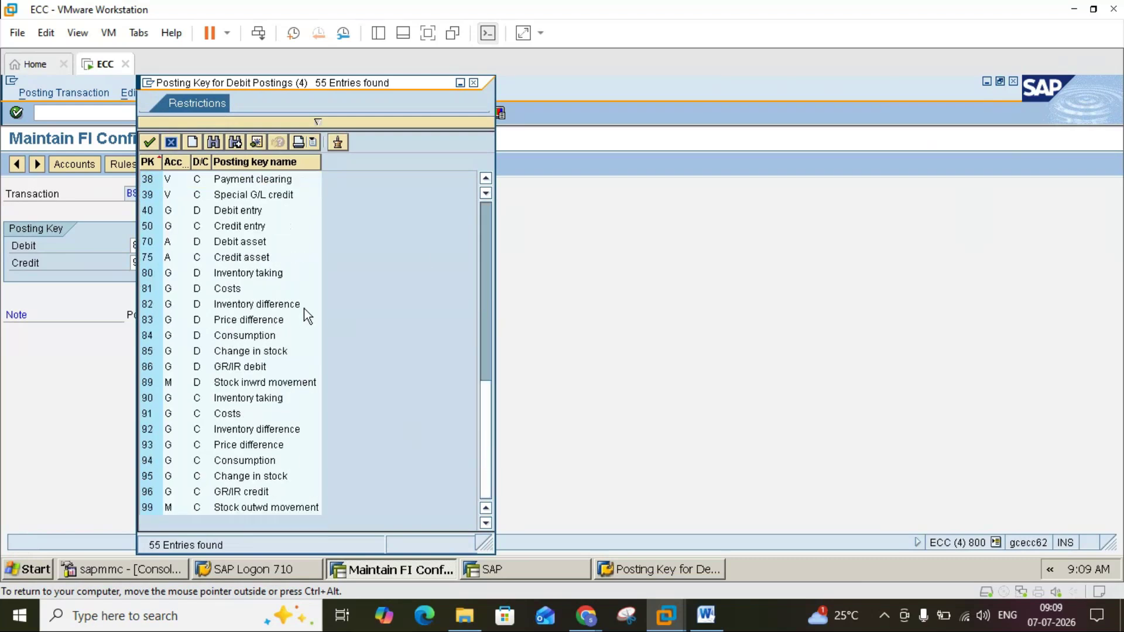
pyautogui.click(261, 386)
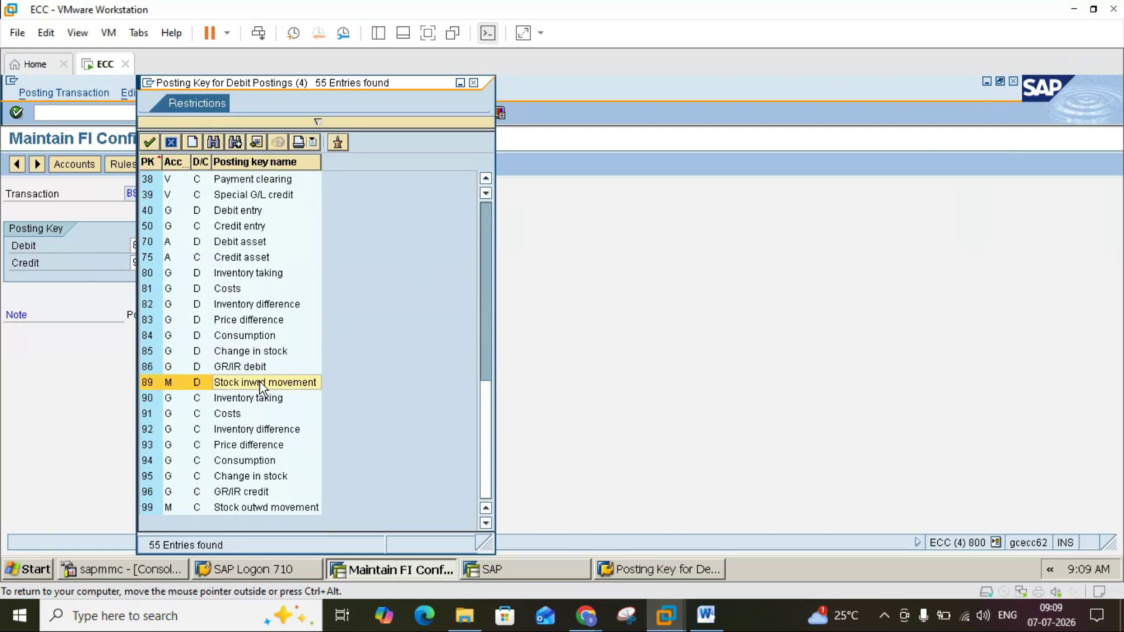
pyautogui.click(247, 507)
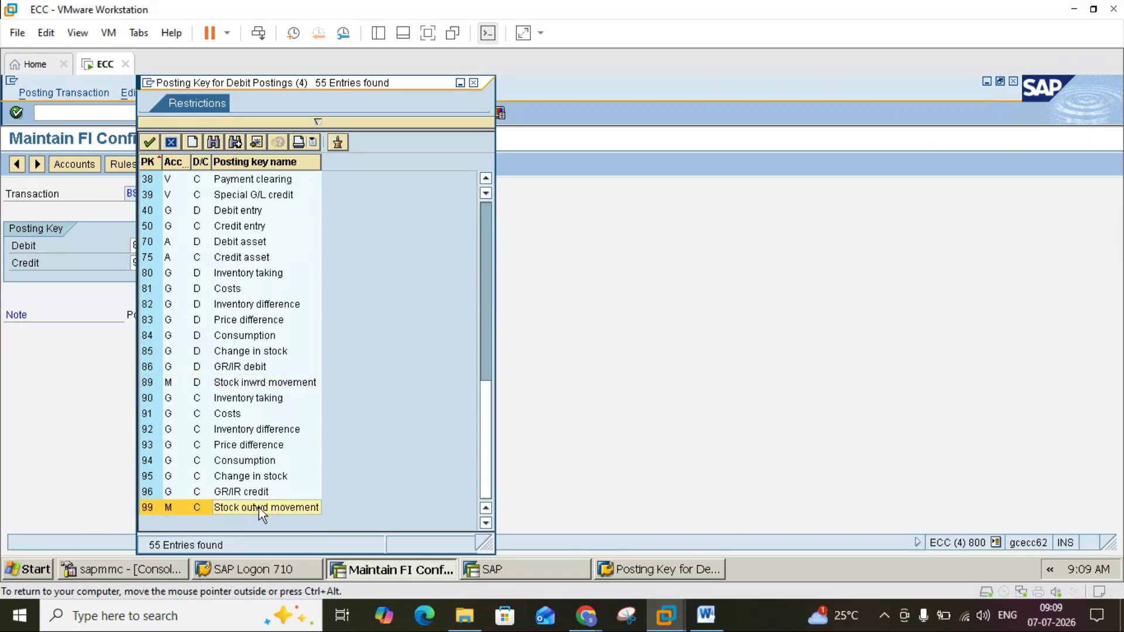
pyautogui.click(476, 87)
pyautogui.click(223, 113)
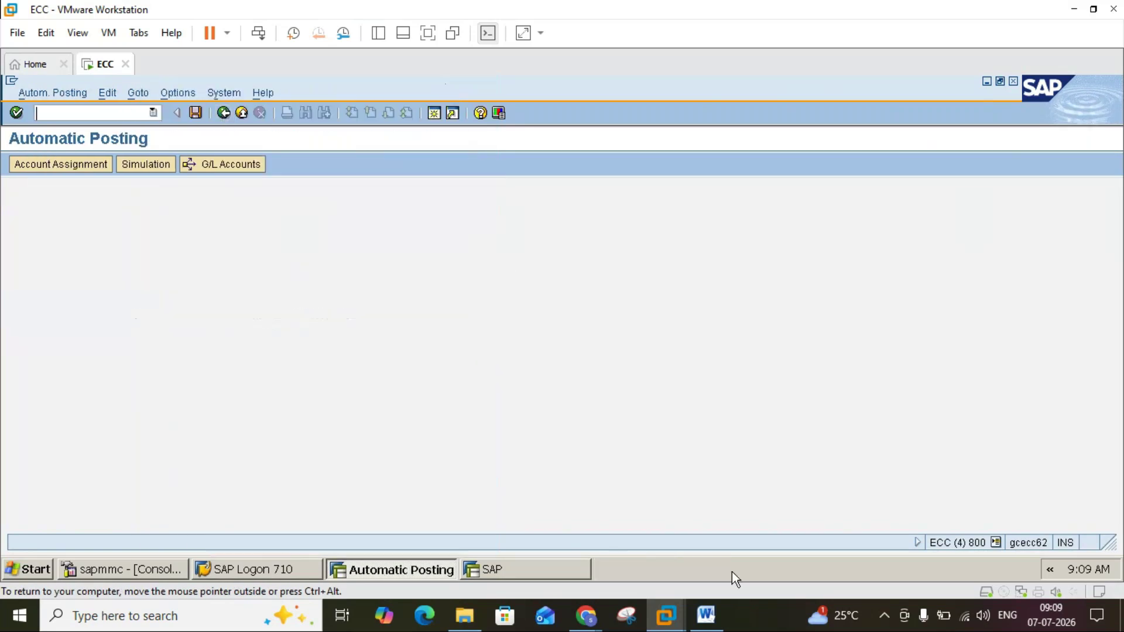
# Step: Switch to the Word notes and read on from the WRX instructions through the PRD entries to the test scenario
pyautogui.click(706, 614)
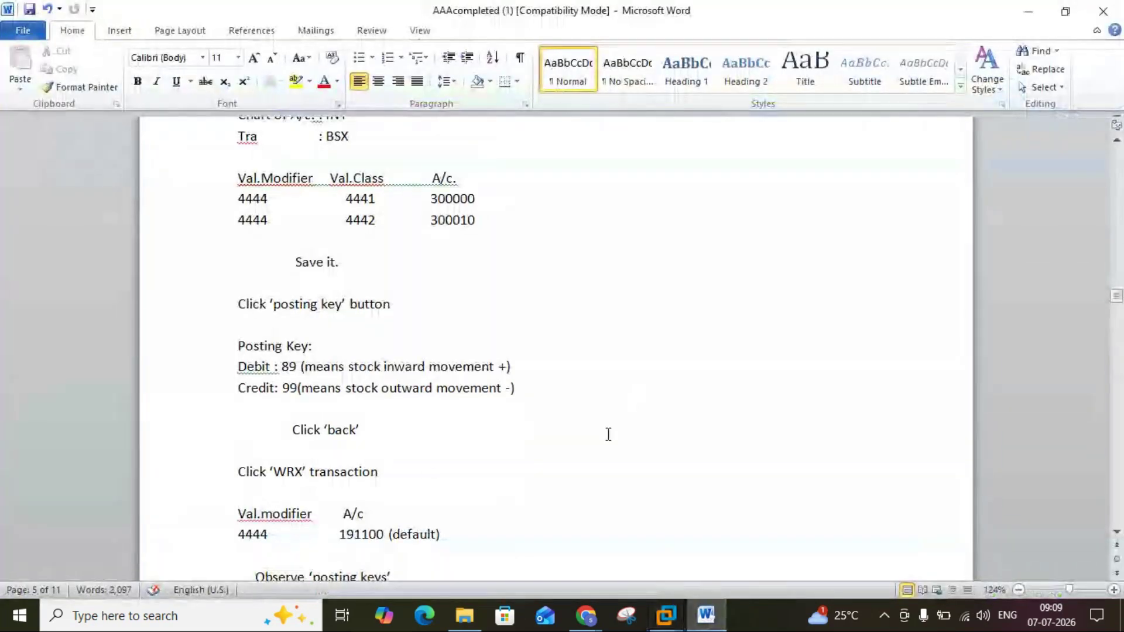
pyautogui.click(1116, 533)
pyautogui.click(1116, 532)
pyautogui.click(1116, 532)
pyautogui.click(1116, 533)
pyautogui.click(1116, 532)
pyautogui.click(1116, 532)
pyautogui.click(1115, 533)
pyautogui.click(1116, 532)
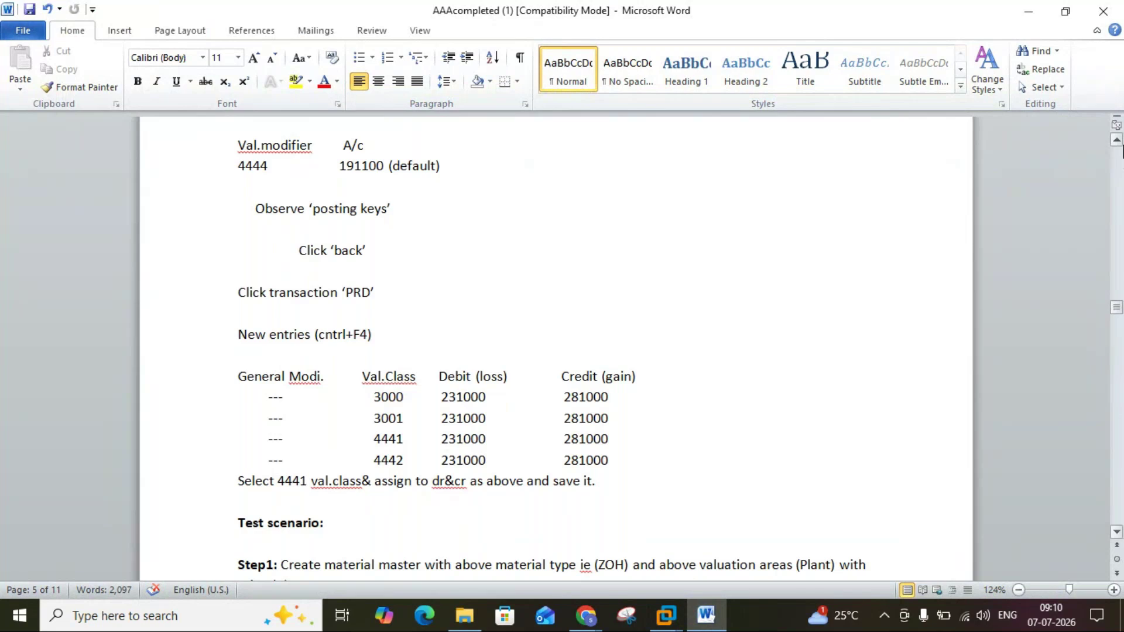
# Step: Switch from the Word notes to SAP, restart Configure Automatic Postings, cancel the valuation area check and open the account assignment procedures
pyautogui.click(1117, 141)
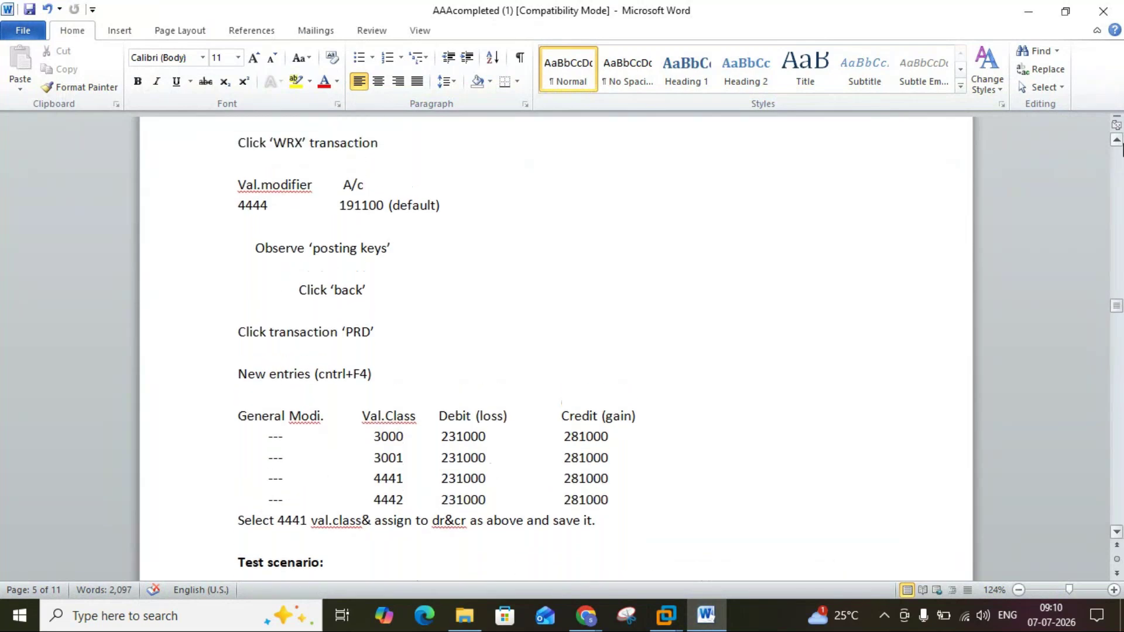
pyautogui.moveTo(665, 615)
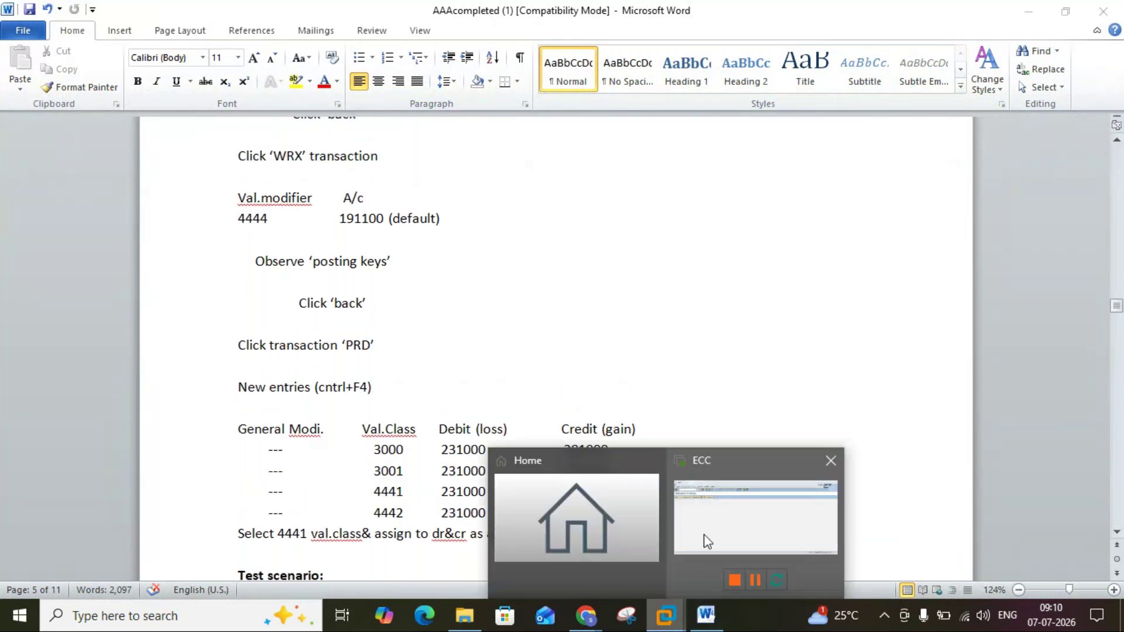
pyautogui.click(705, 539)
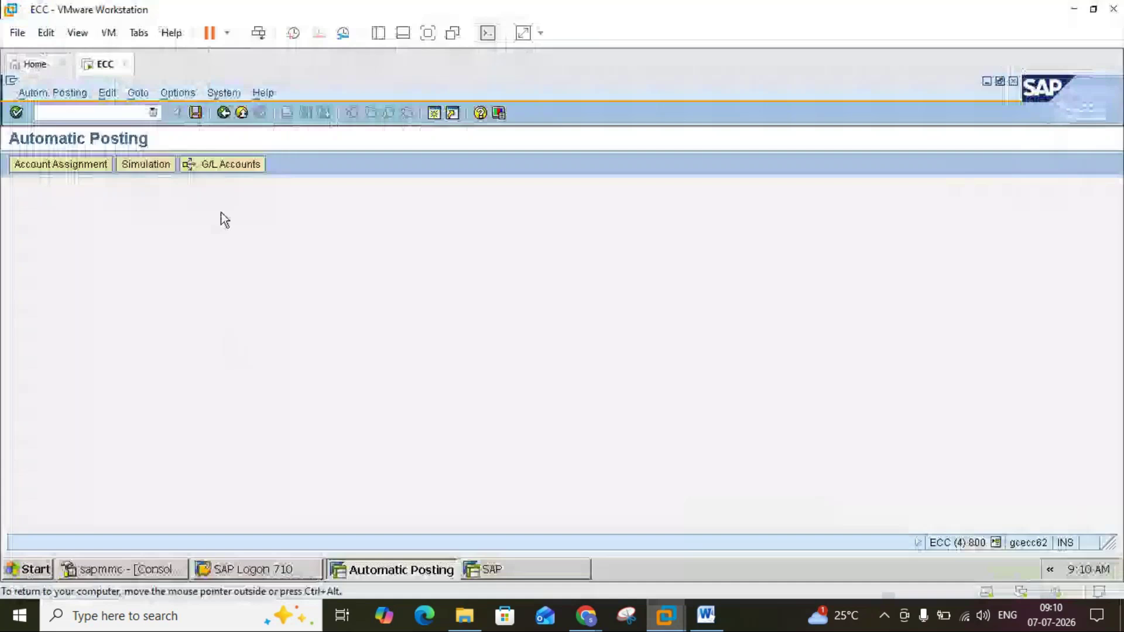
pyautogui.click(223, 113)
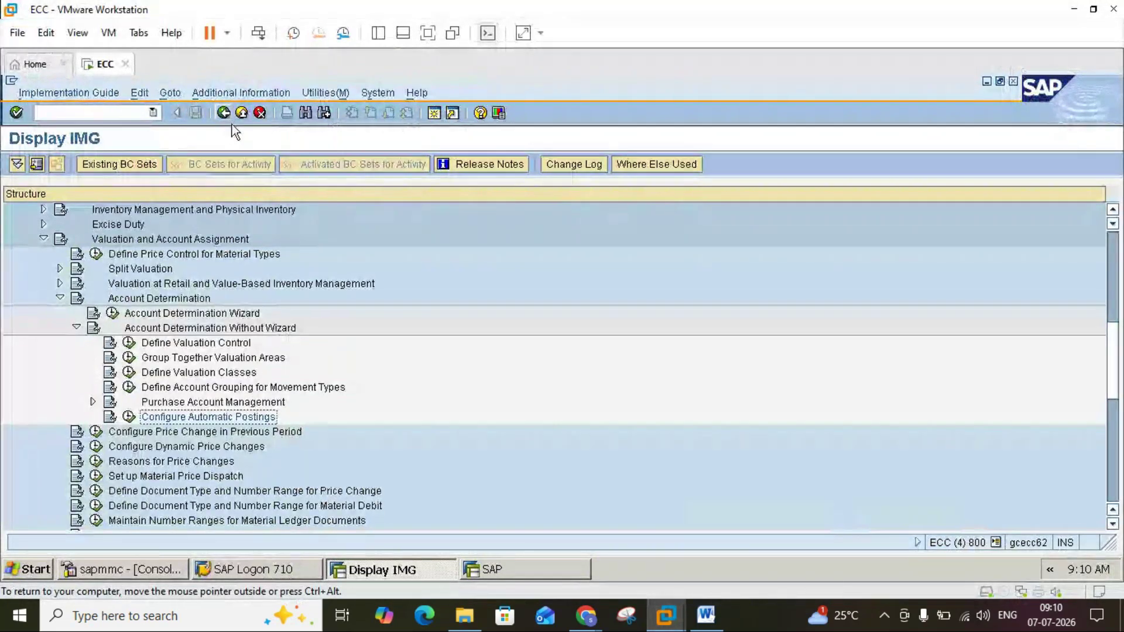
pyautogui.click(128, 417)
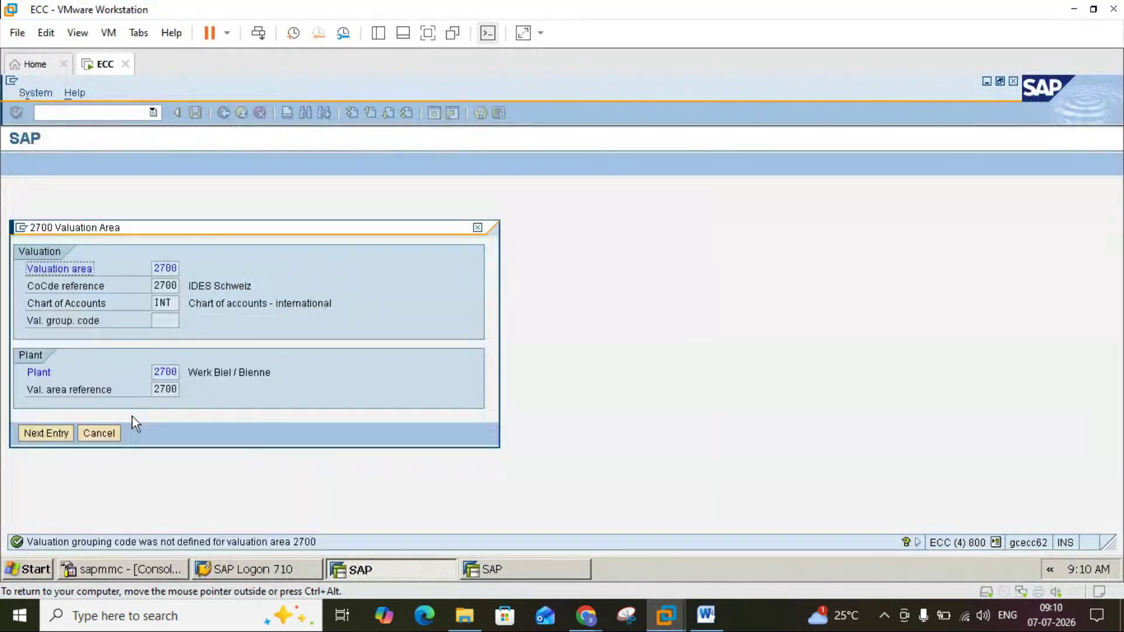
pyautogui.click(107, 433)
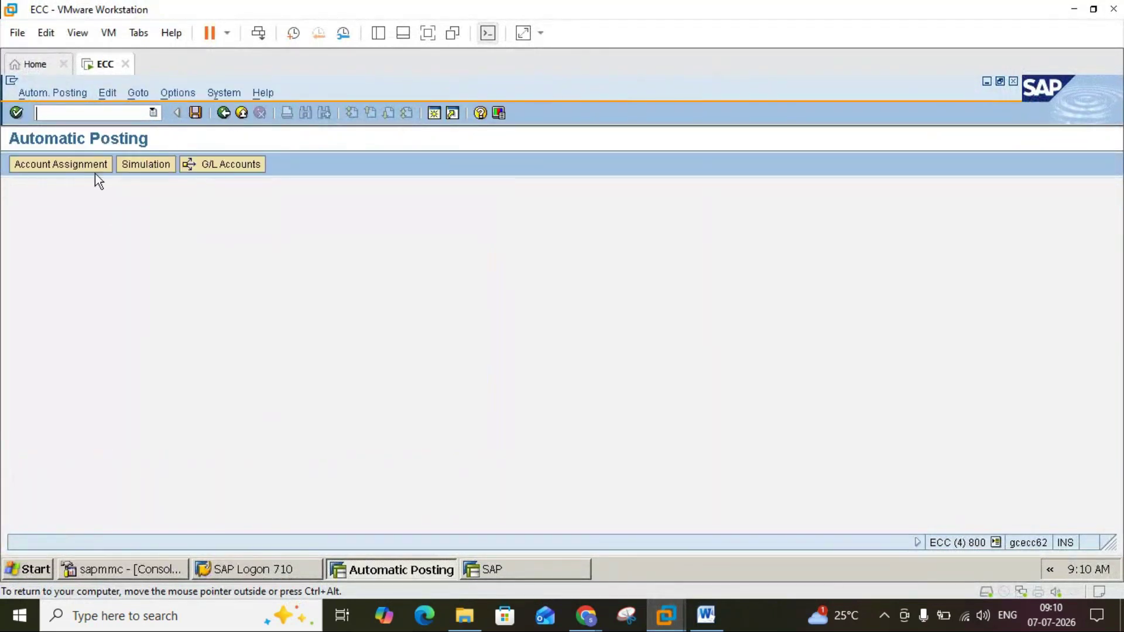
pyautogui.click(94, 165)
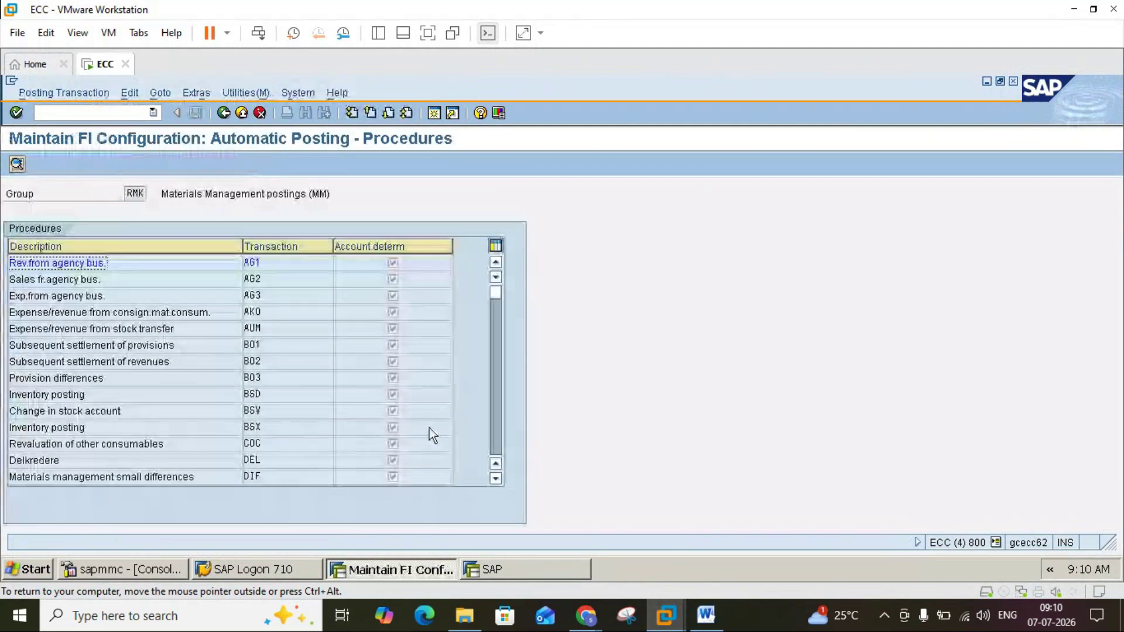
# Step: Open the account assignment of GR/IR clearing transaction WRX in chart of accounts INT
pyautogui.click(494, 434)
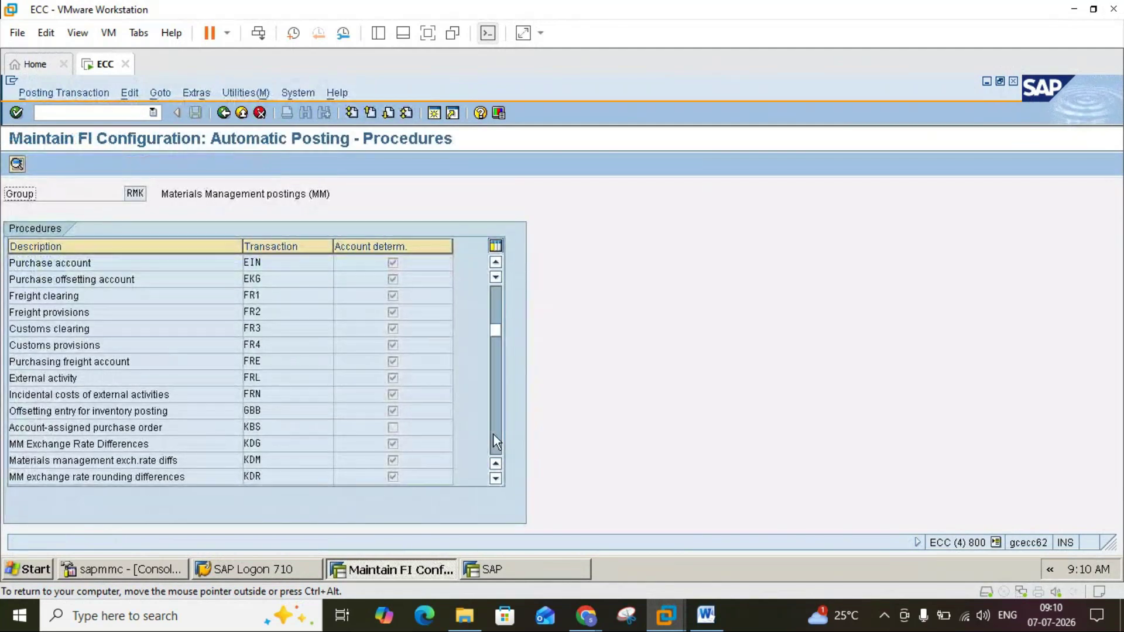
pyautogui.click(494, 434)
pyautogui.click(494, 434)
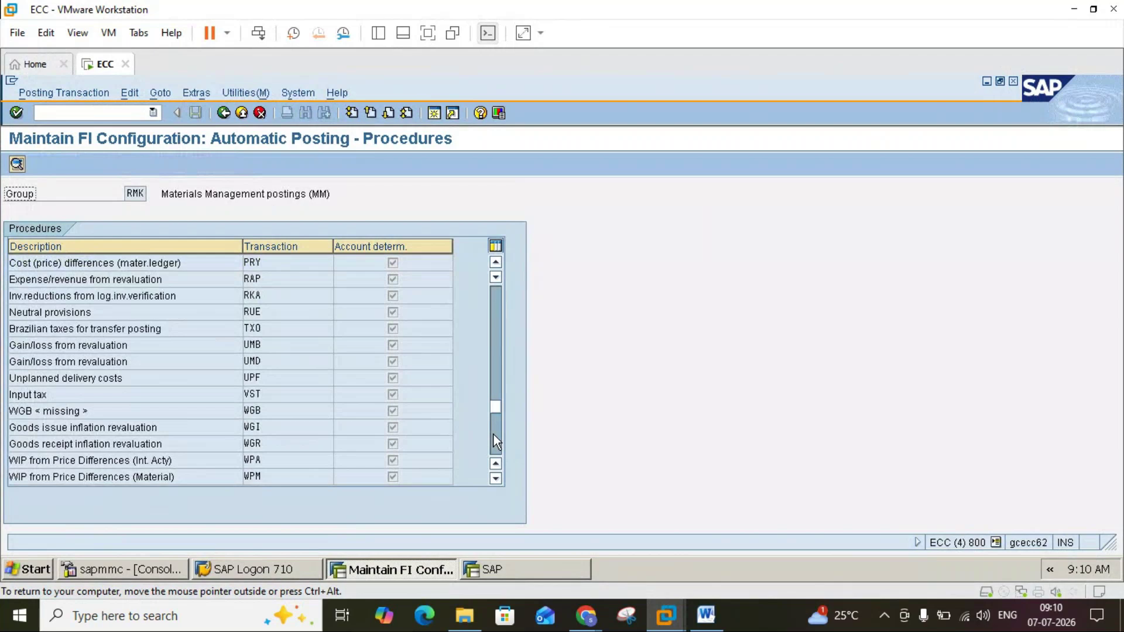
pyautogui.click(494, 435)
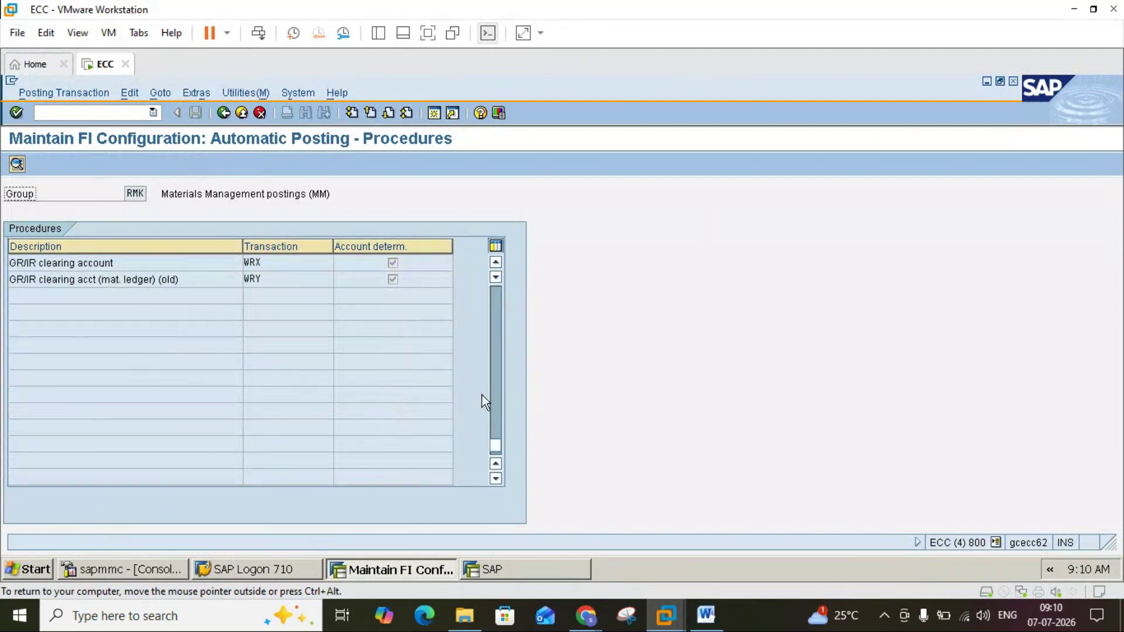
pyautogui.doubleClick(249, 261)
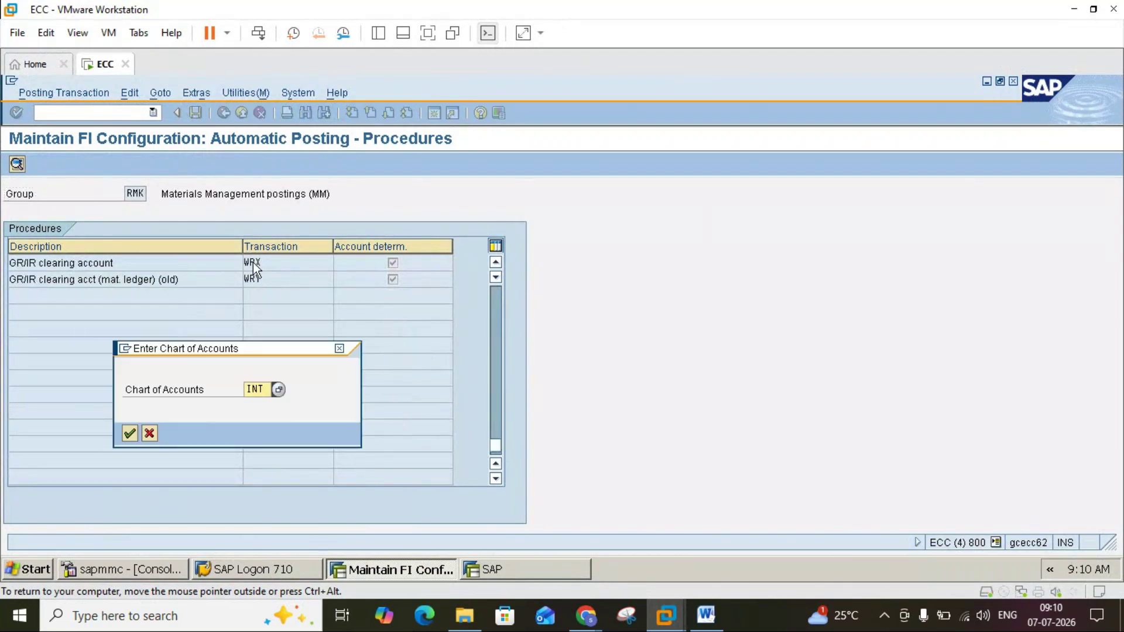
pyautogui.click(128, 434)
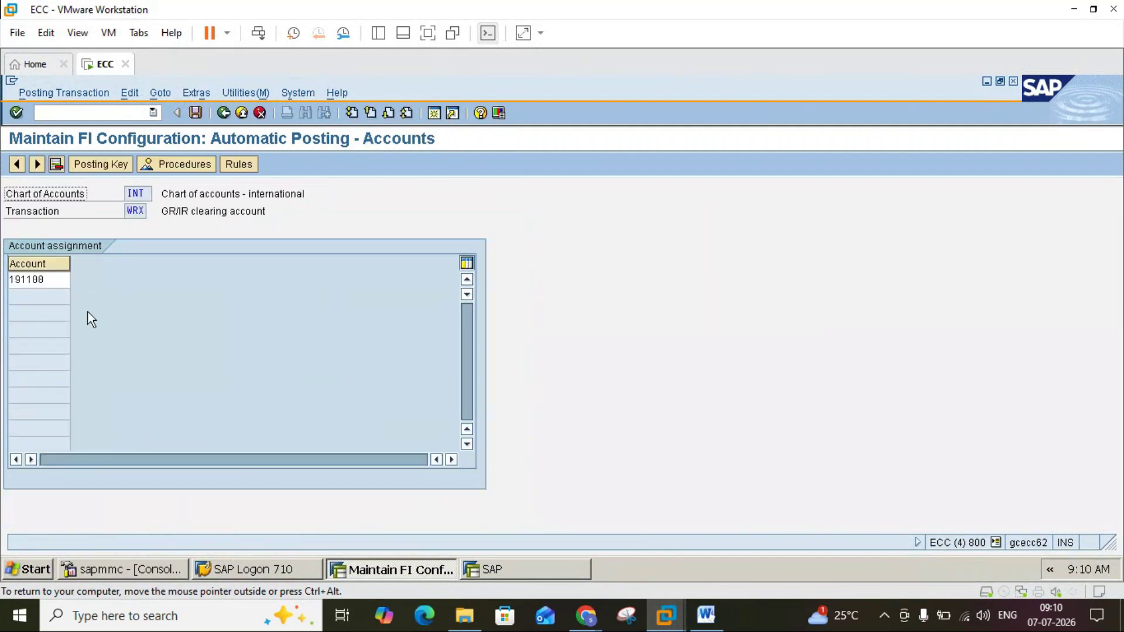
# Step: Check the WRX instructions in the Word notes, enable the valuation modifier in the WRX rules in SAP and save
pyautogui.click(707, 616)
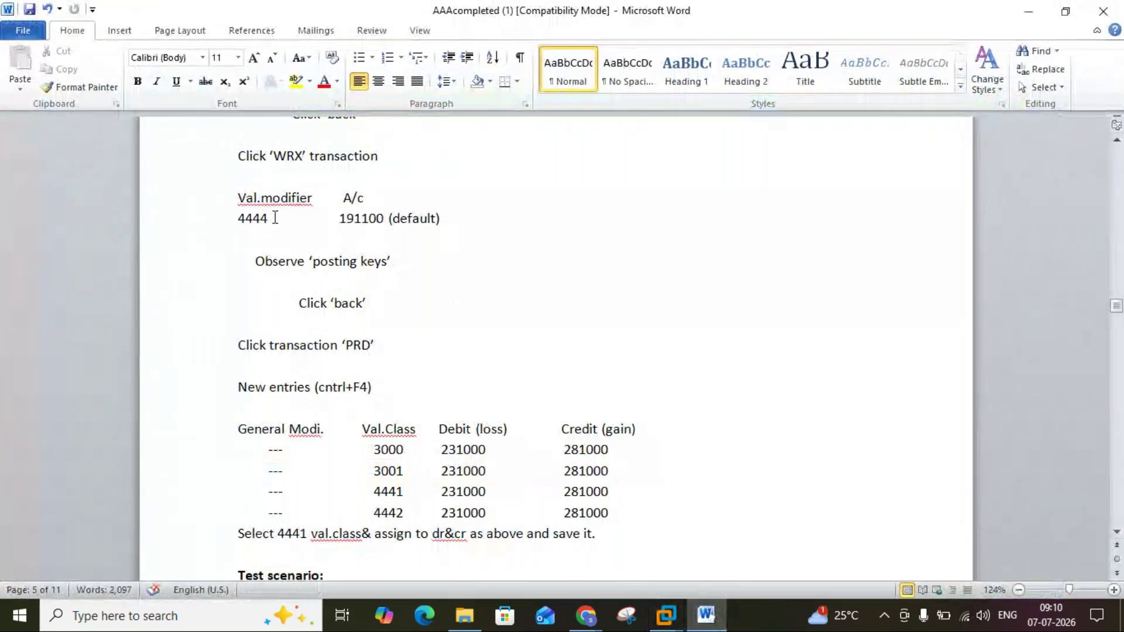
pyautogui.click(706, 615)
pyautogui.click(707, 616)
pyautogui.click(707, 616)
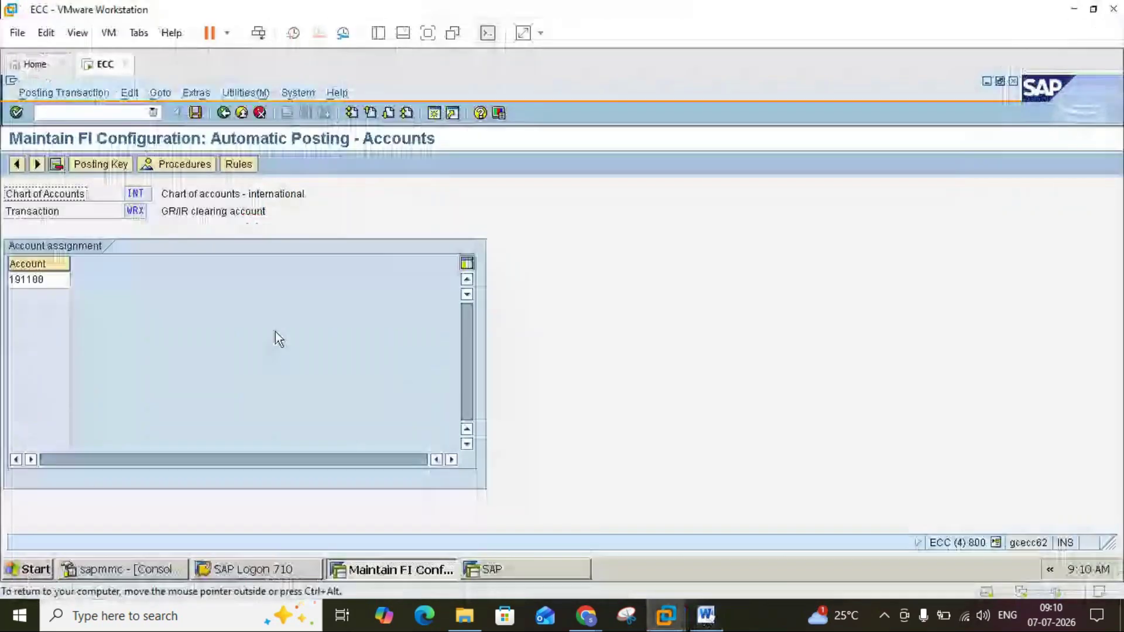
pyautogui.click(237, 164)
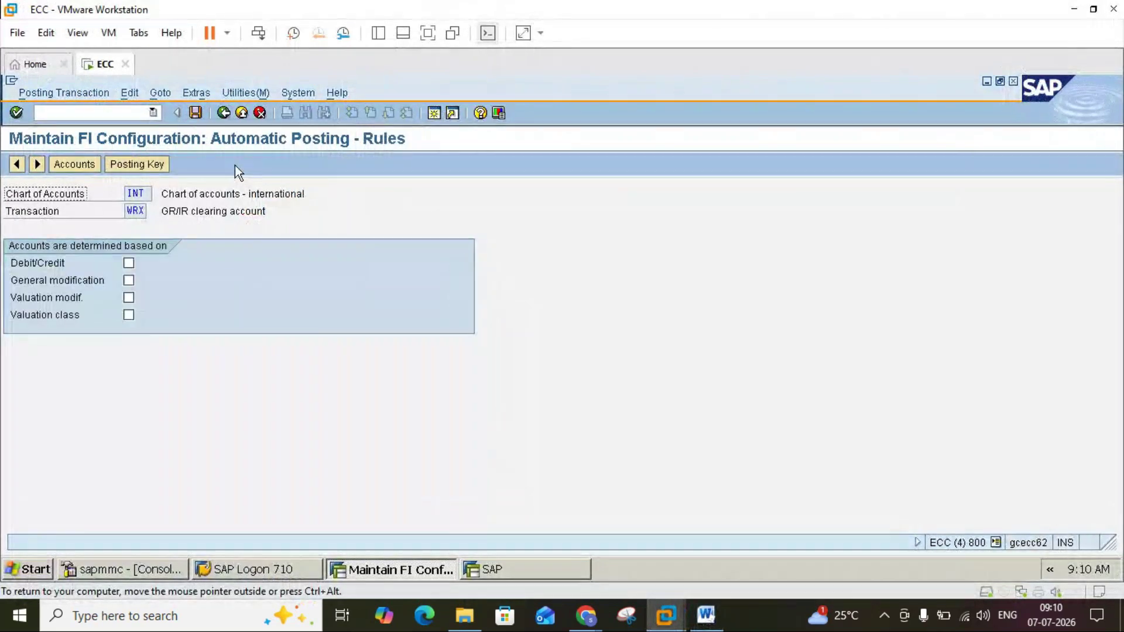
pyautogui.click(128, 299)
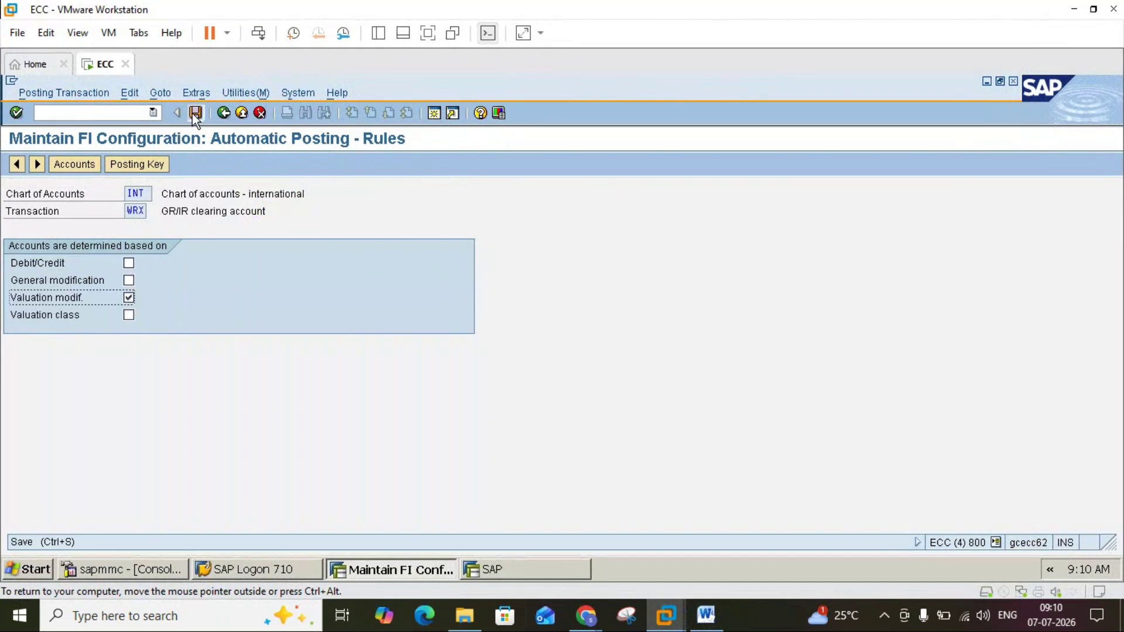
pyautogui.click(192, 114)
pyautogui.click(209, 406)
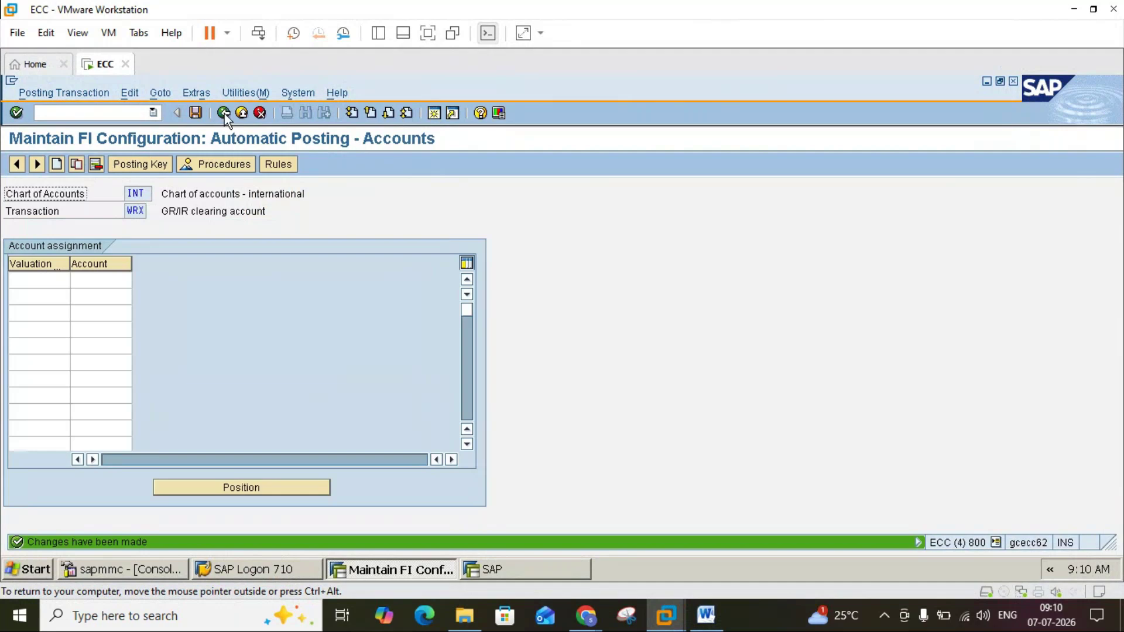
# Step: Assign account 191100 to valuation modifier 4444 for WRX and save it to the proposed customizing request
pyautogui.click(55, 281)
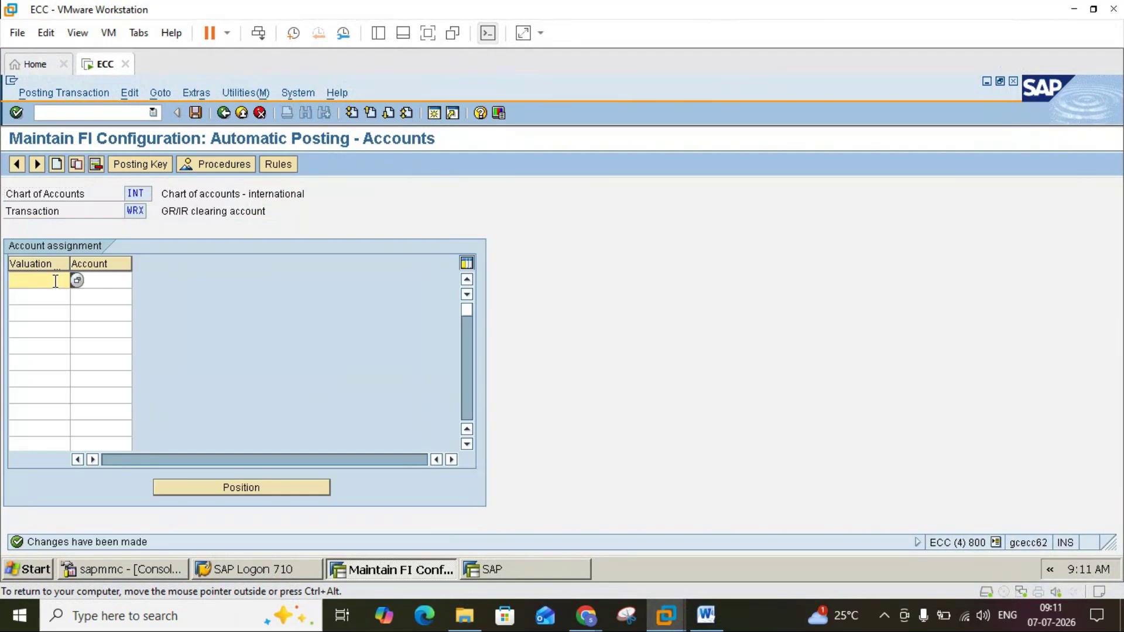
pyautogui.write('4444')
pyautogui.click(120, 277)
pyautogui.write('19110')
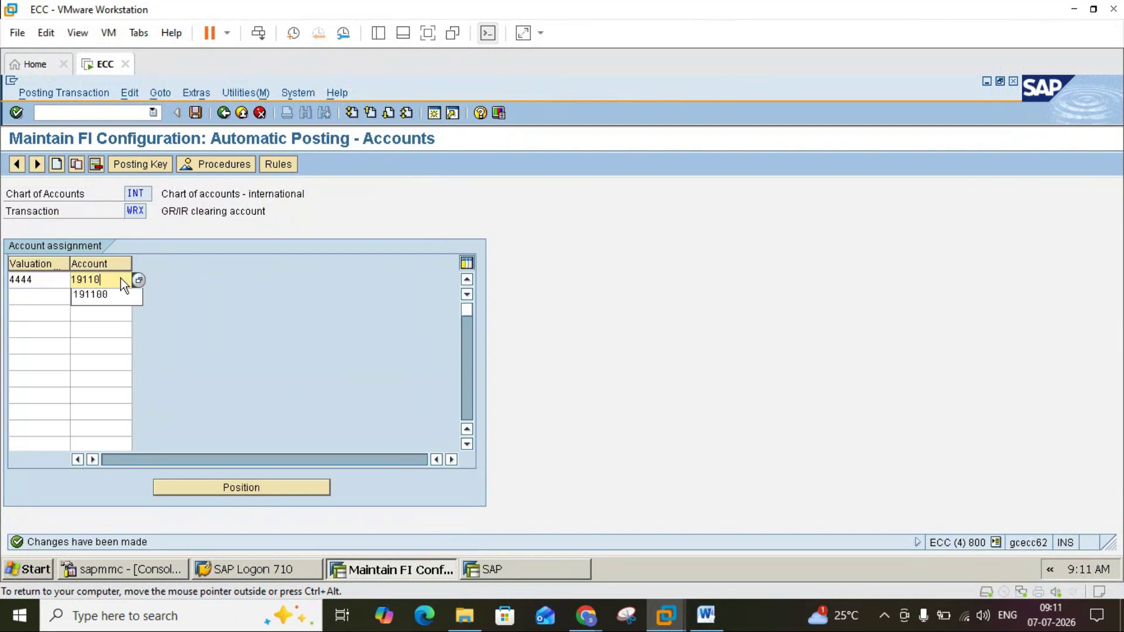
pyautogui.press('Return')
pyautogui.write('0')
pyautogui.press('Return')
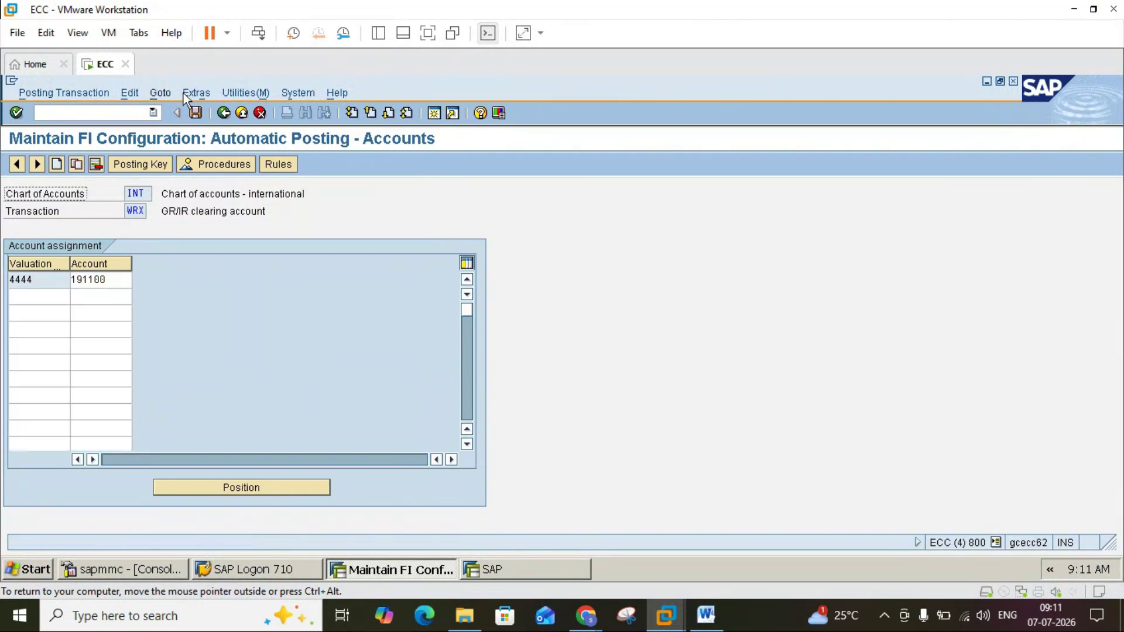
pyautogui.click(195, 113)
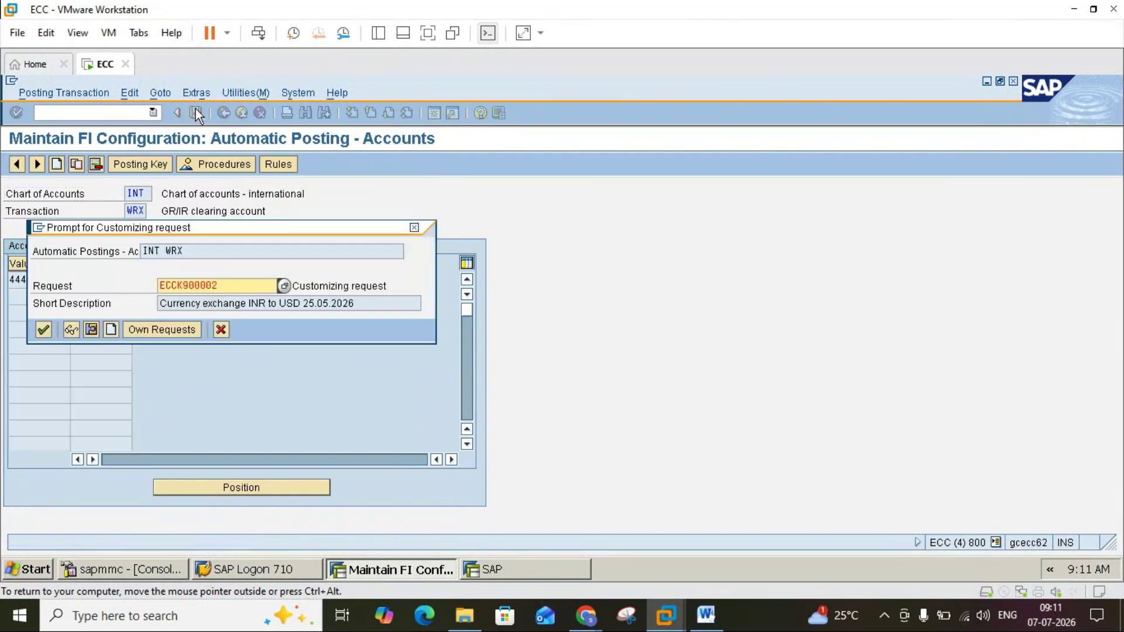
pyautogui.click(46, 326)
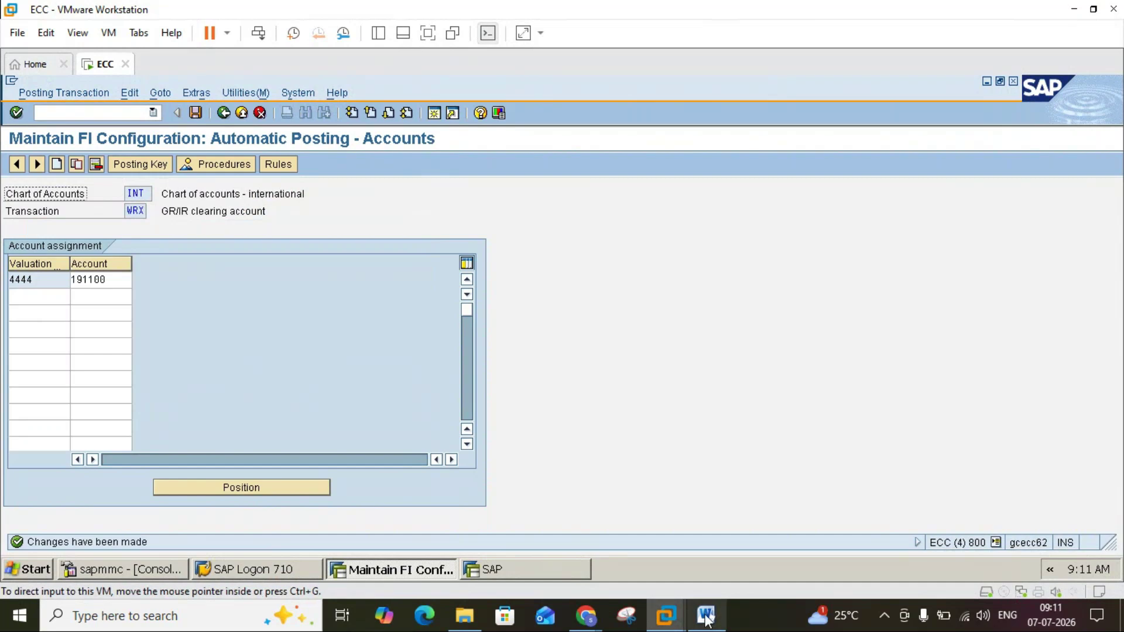
# Step: Check the Word notes, open the WRX posting keys in SAP and look up GR/IR keys 86 and 96 in the debit posting key list
pyautogui.click(706, 616)
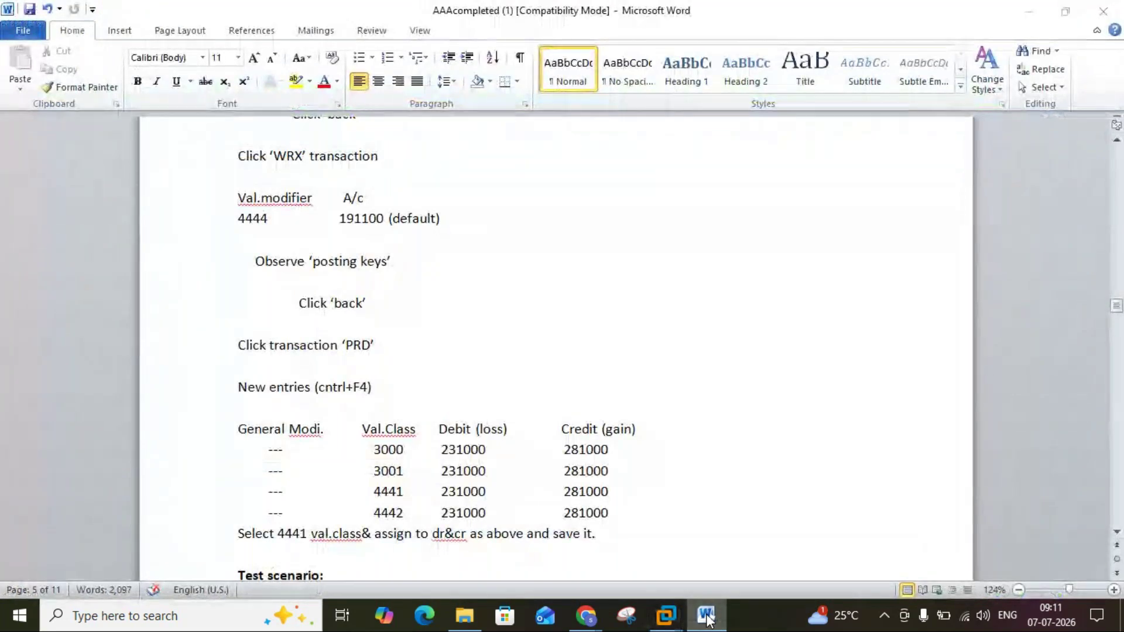
pyautogui.click(707, 620)
pyautogui.click(135, 164)
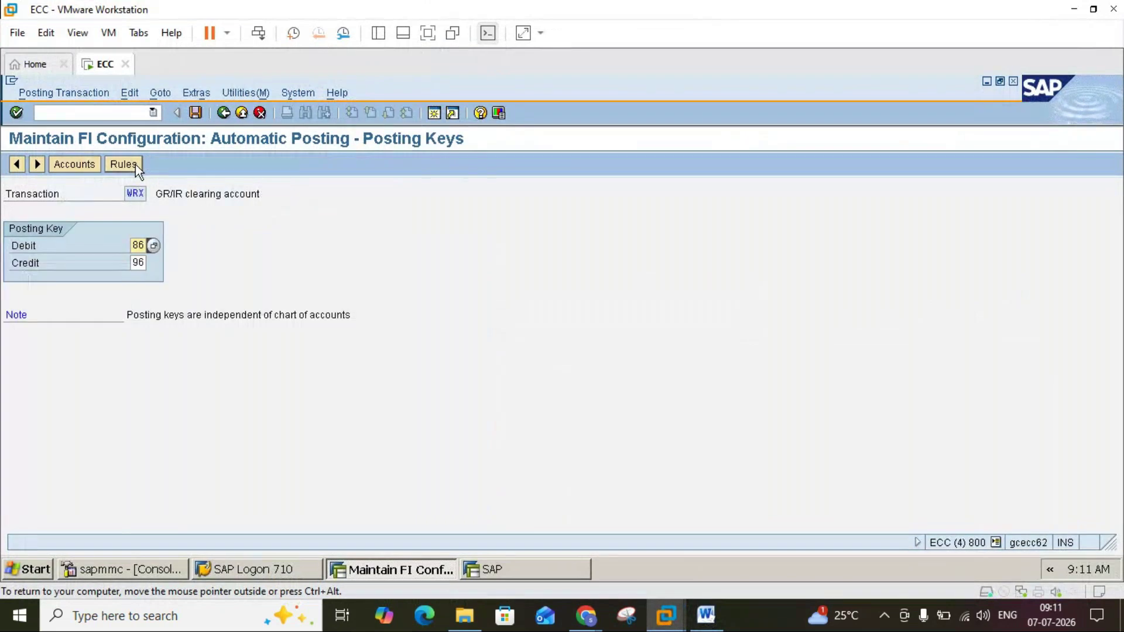
pyautogui.click(153, 246)
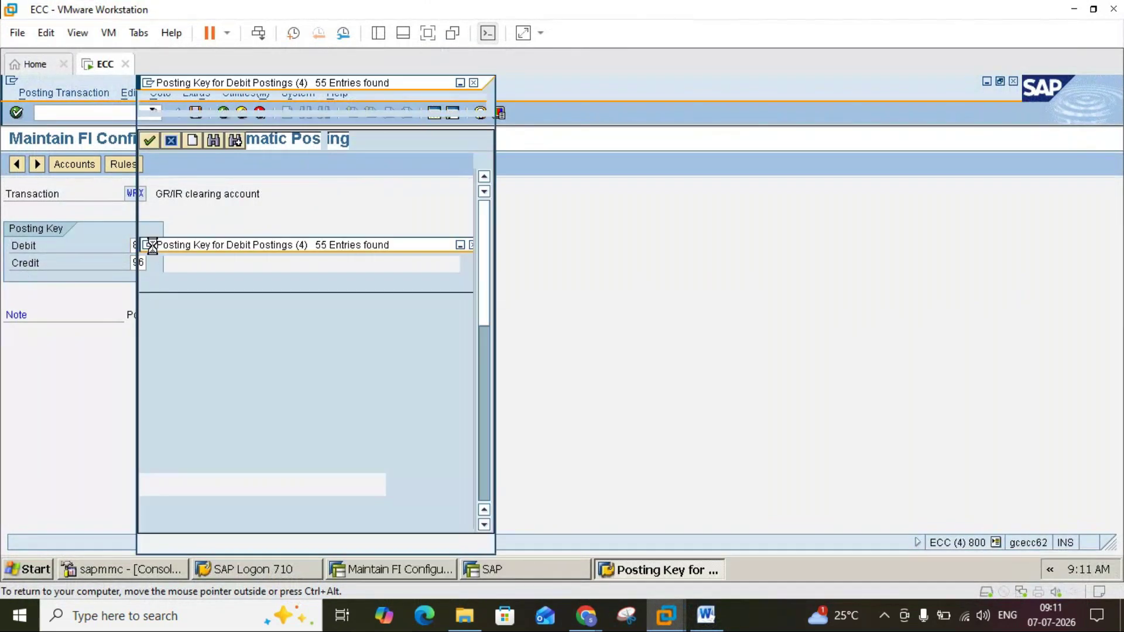
pyautogui.click(484, 479)
pyautogui.click(485, 479)
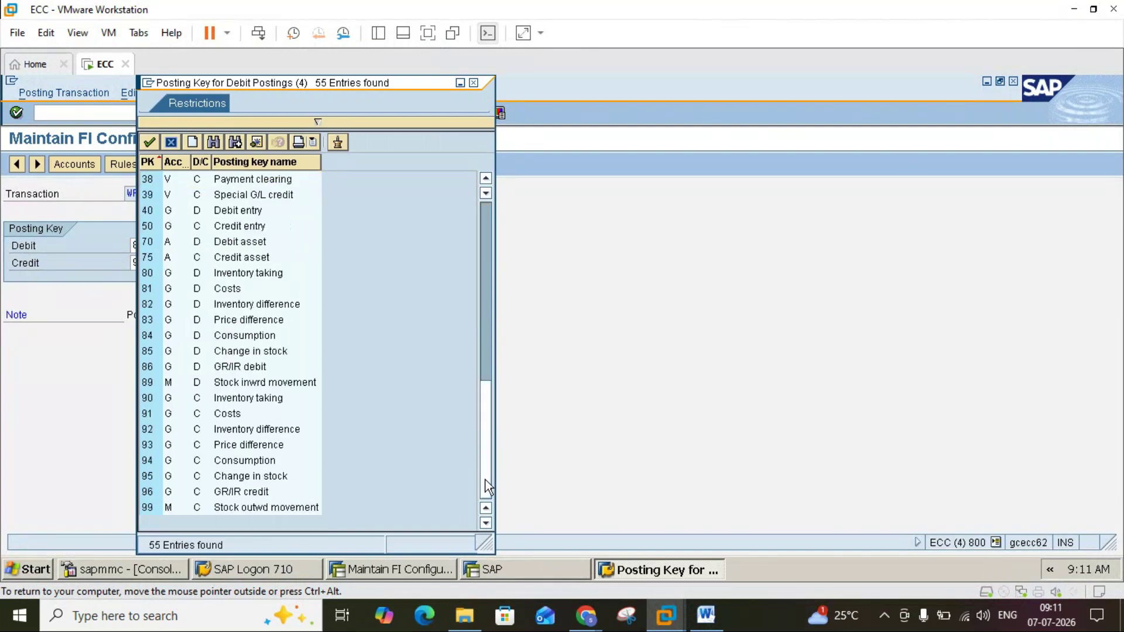
pyautogui.click(199, 366)
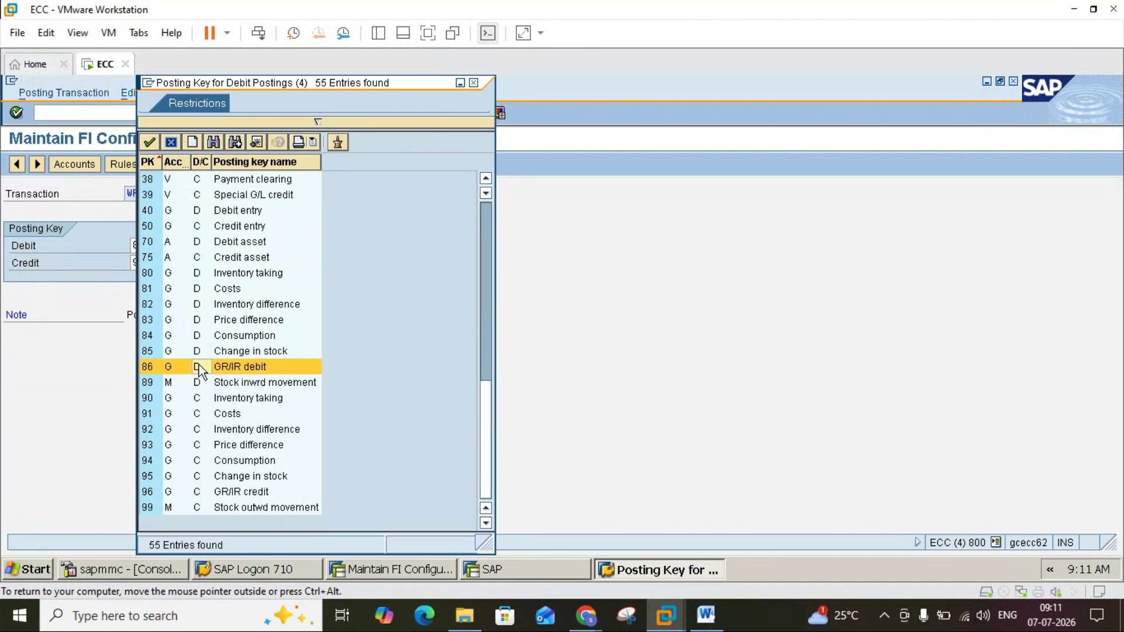
pyautogui.click(209, 496)
pyautogui.click(474, 82)
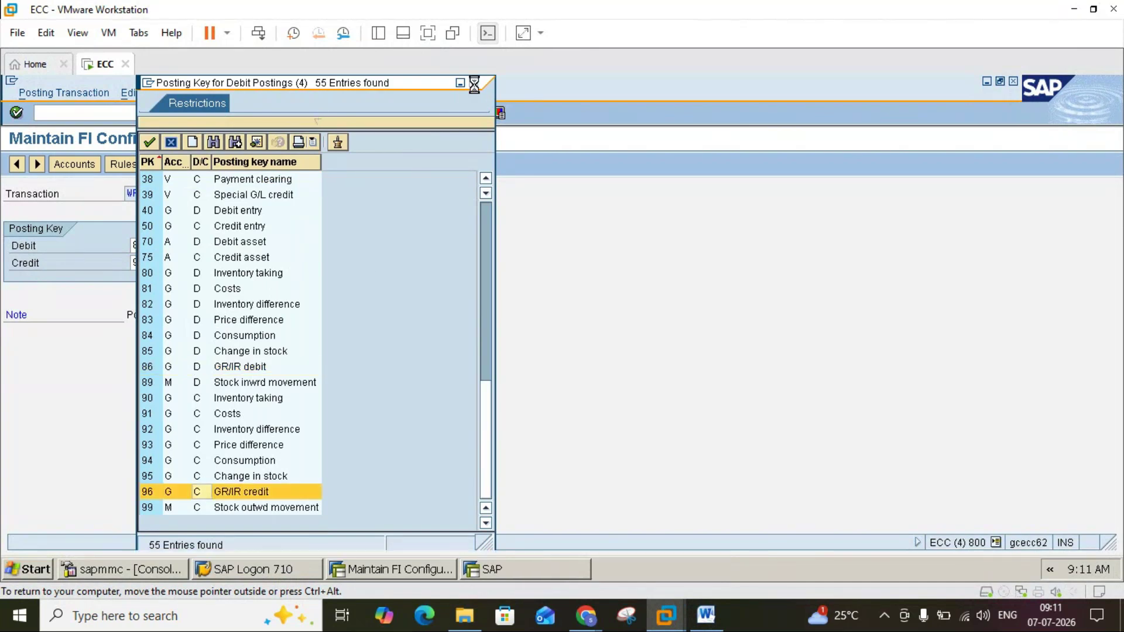
# Step: Check the next instruction in the Word notes and return from the WRX posting keys to the procedures list in SAP
pyautogui.click(706, 615)
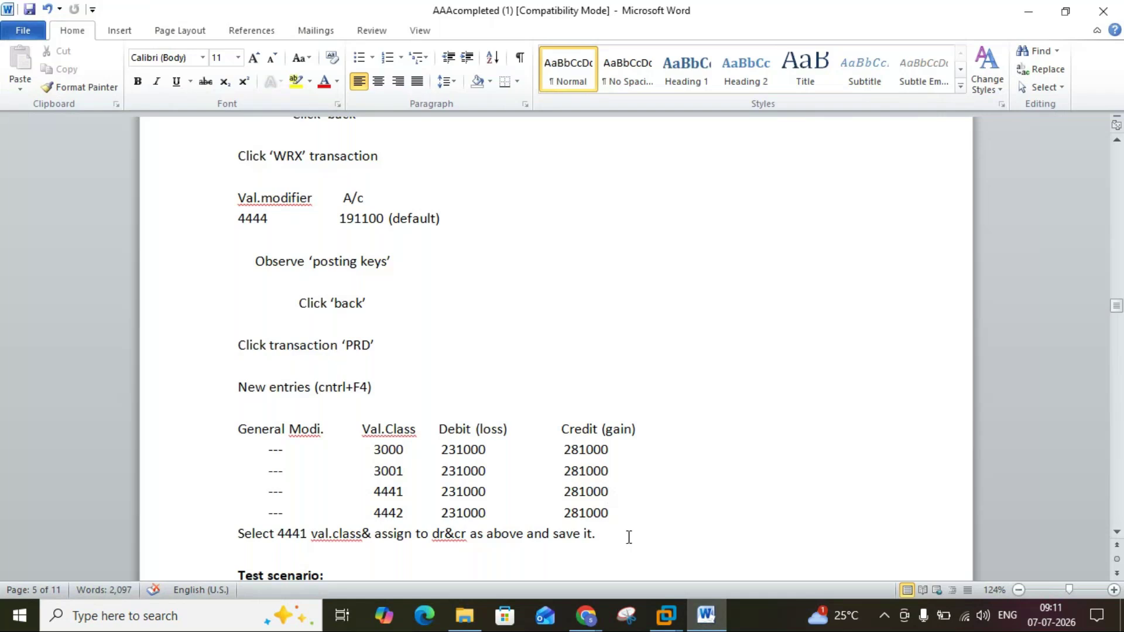
pyautogui.click(690, 610)
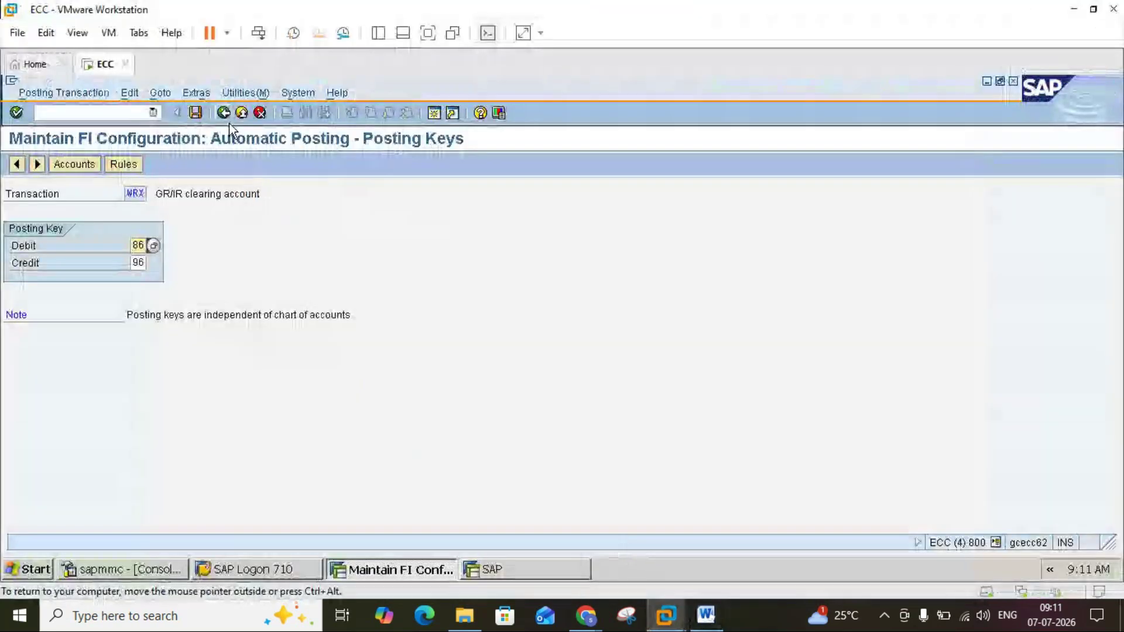
pyautogui.click(224, 117)
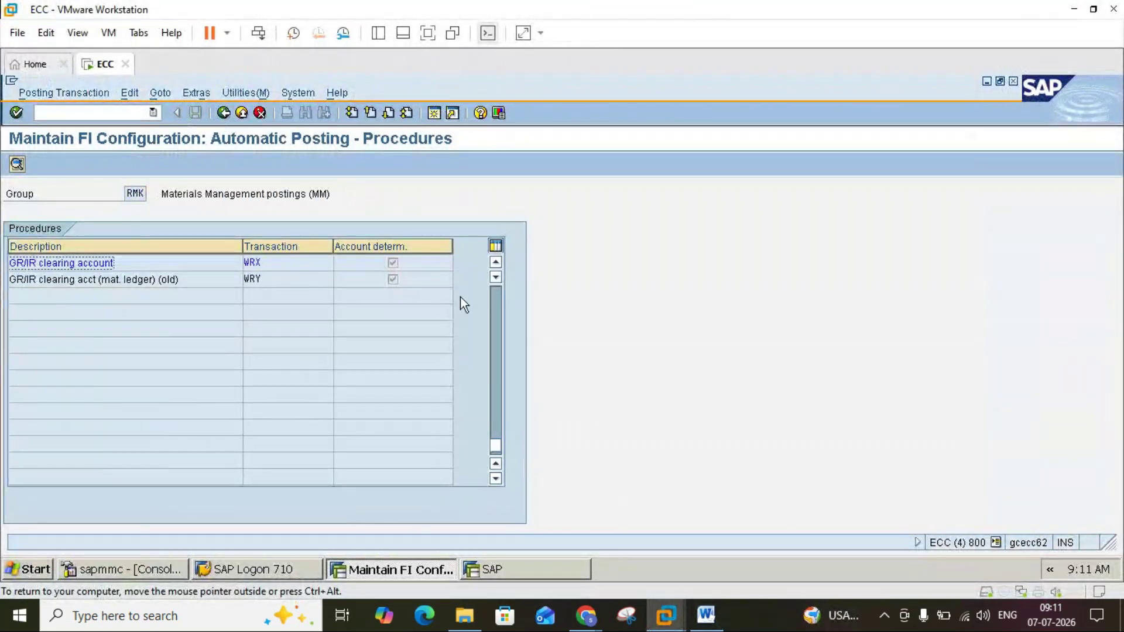
# Step: Open the accounts of cost (price) differences transaction PRD, and switch to the Word notes for the entries it needs
pyautogui.click(494, 265)
pyautogui.click(494, 265)
pyautogui.click(495, 263)
pyautogui.click(494, 264)
pyautogui.click(494, 263)
pyautogui.click(494, 264)
pyautogui.click(494, 264)
pyautogui.click(494, 263)
pyautogui.click(494, 264)
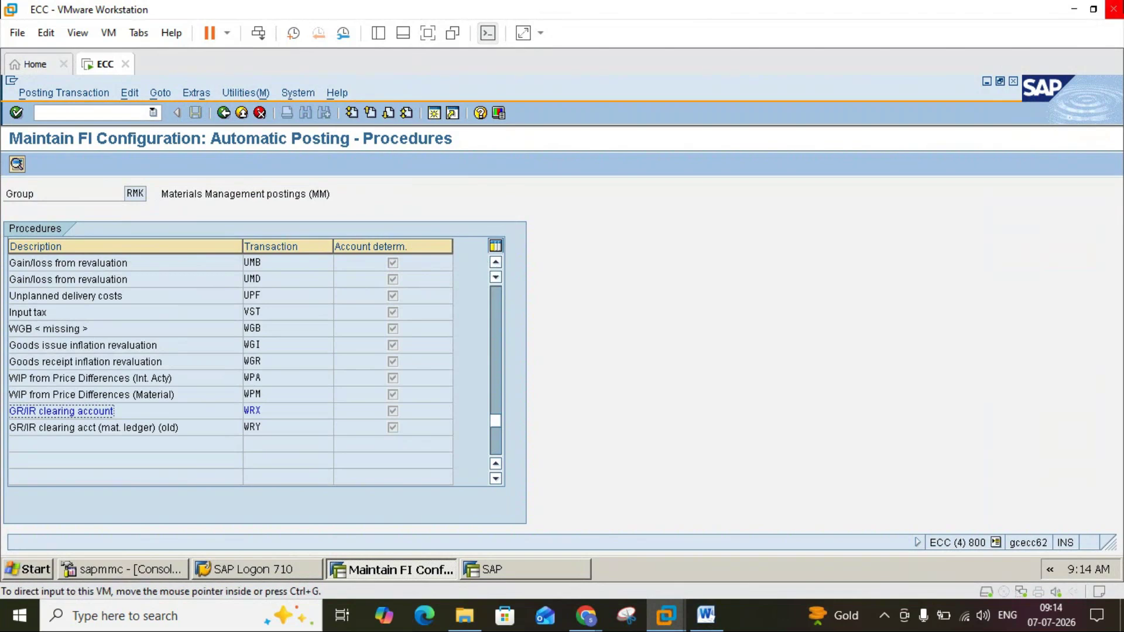
pyautogui.click(493, 318)
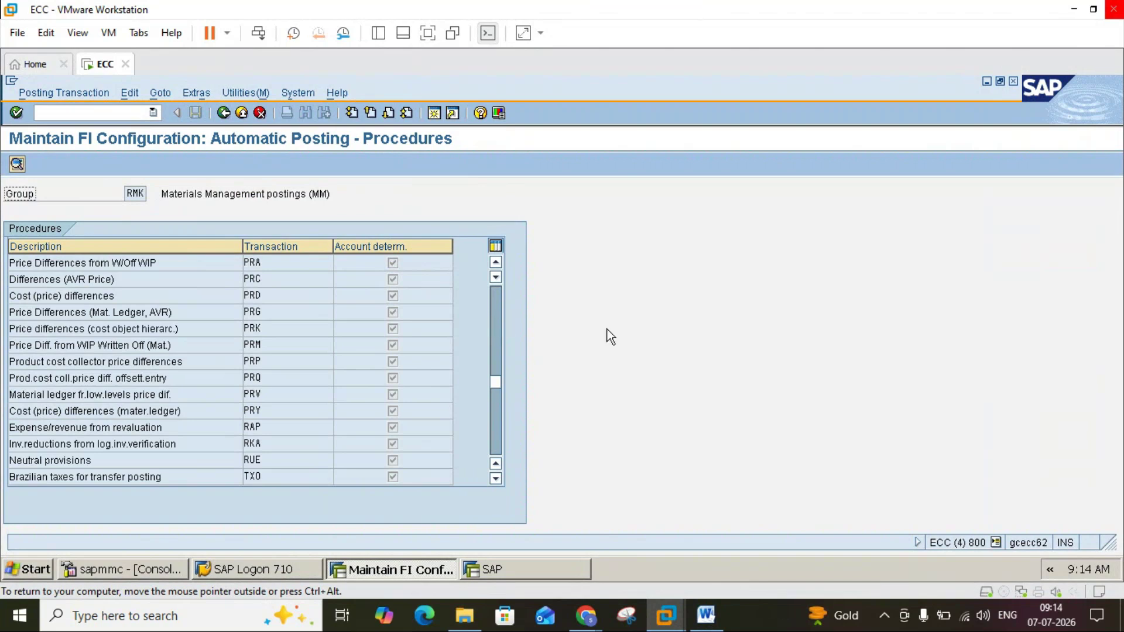
pyautogui.click(252, 295)
pyautogui.doubleClick(251, 296)
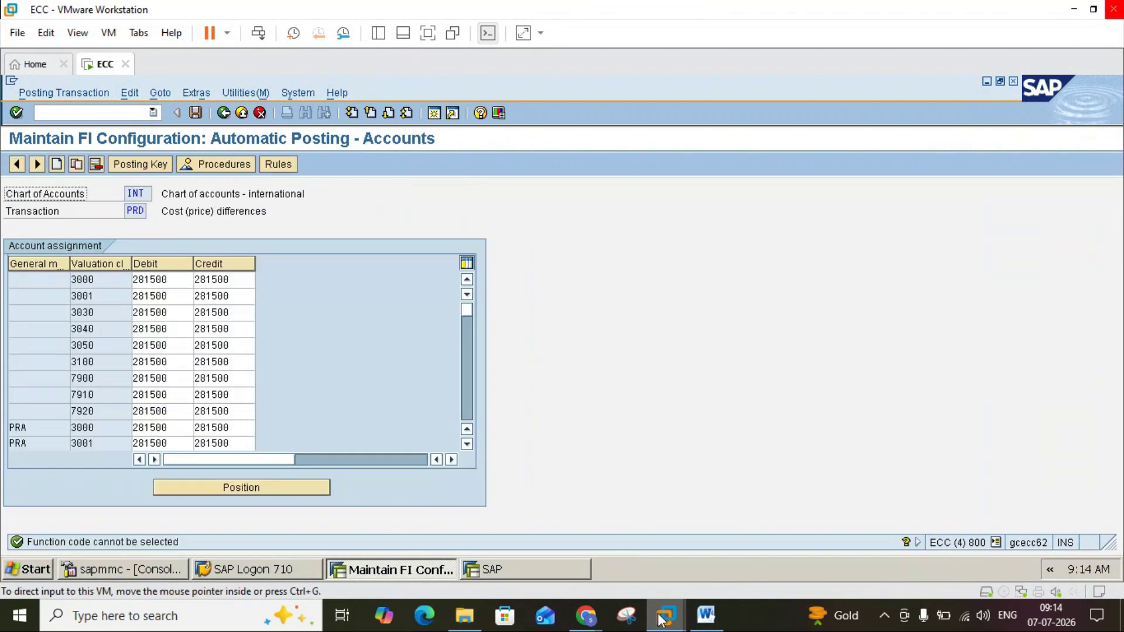
pyautogui.click(714, 628)
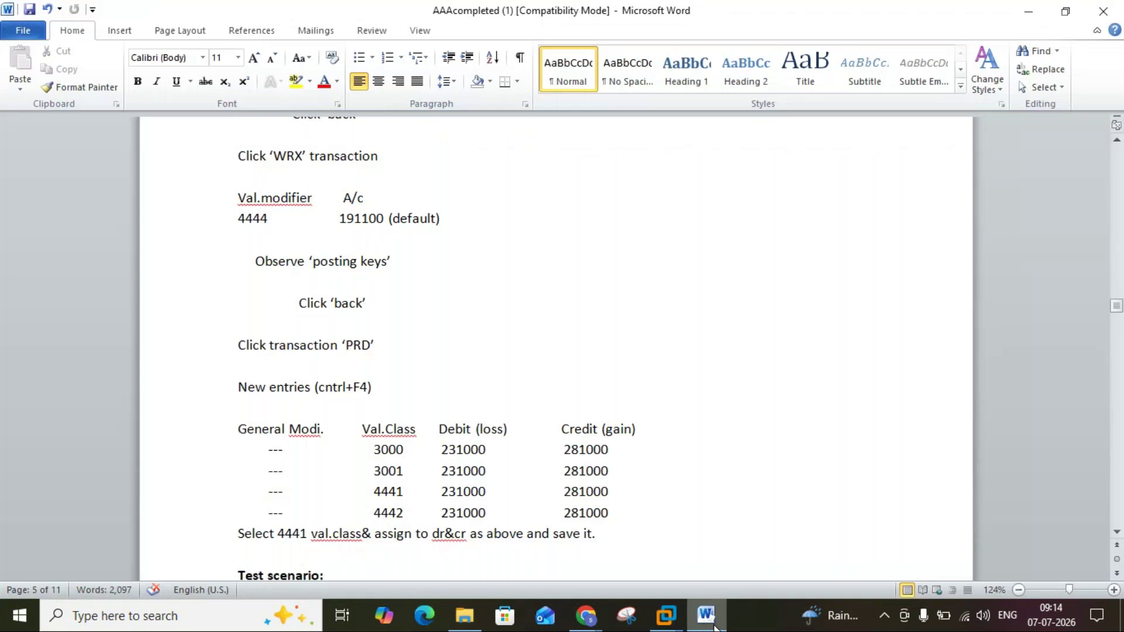
# Step: Create new PRD entries in SAP for valuation classes 4441 and 4442 with a blank general modifier, following the Word notes
pyautogui.click(715, 628)
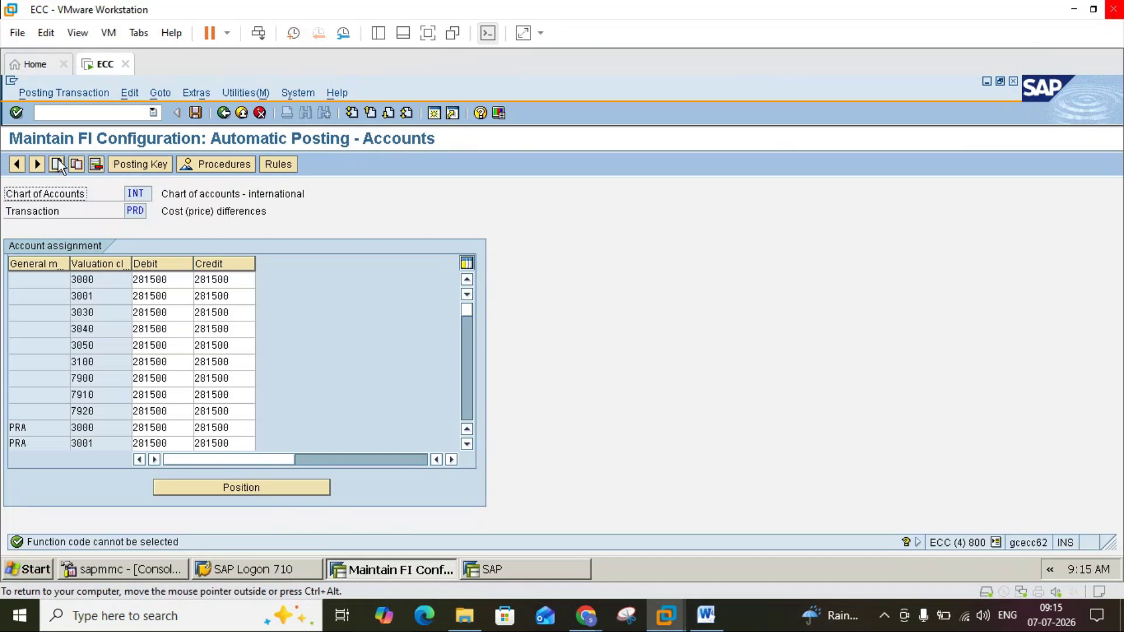
pyautogui.click(56, 161)
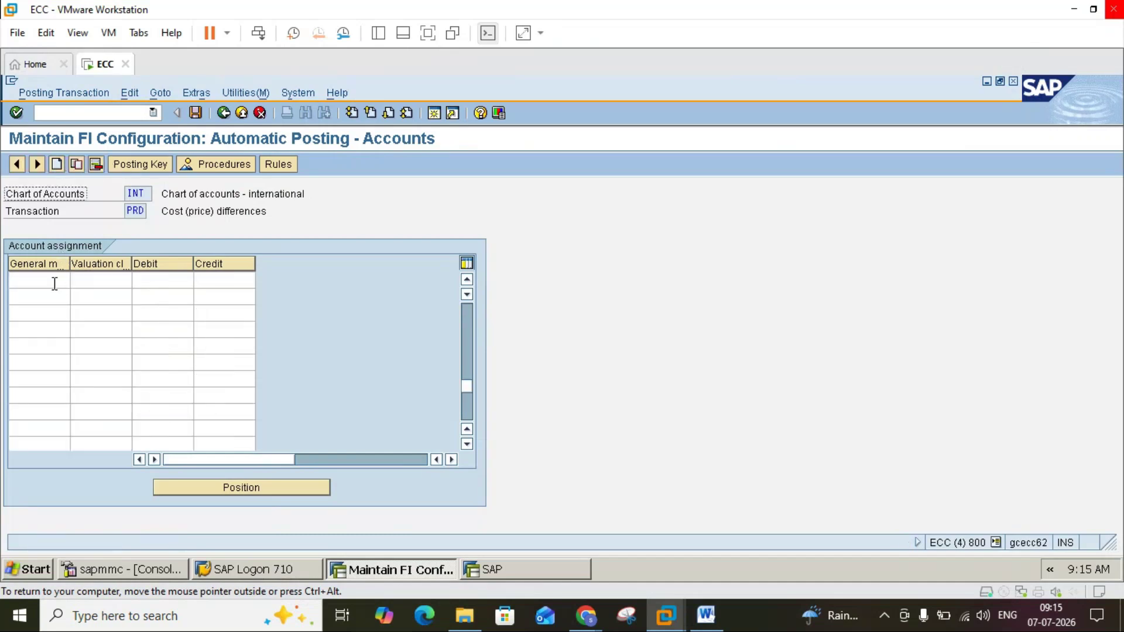
pyautogui.click(52, 281)
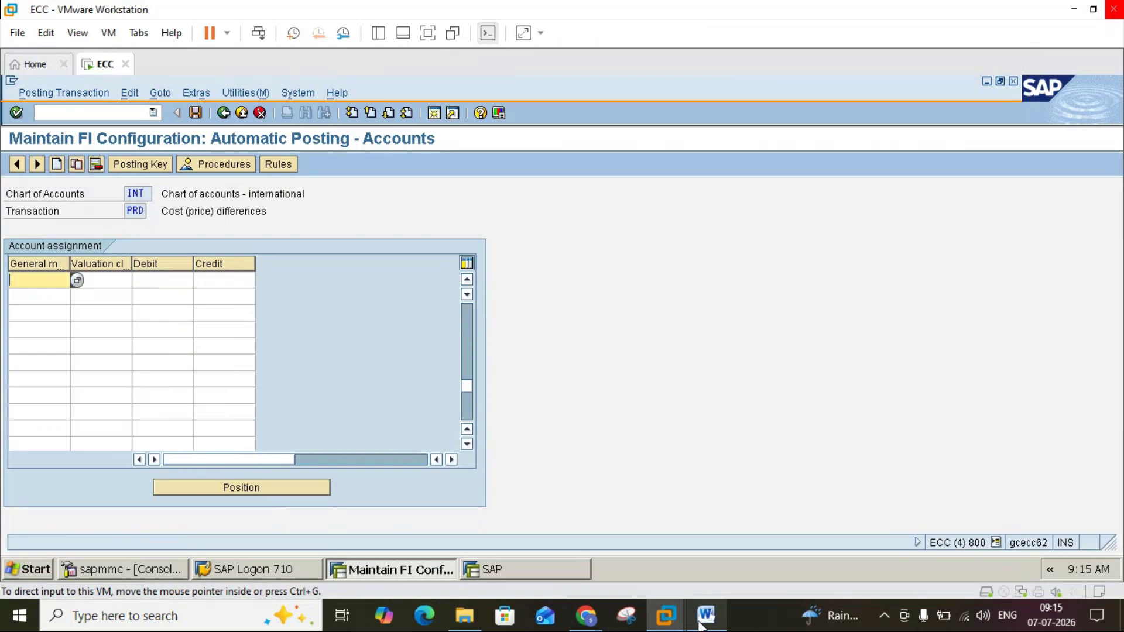
pyautogui.click(706, 617)
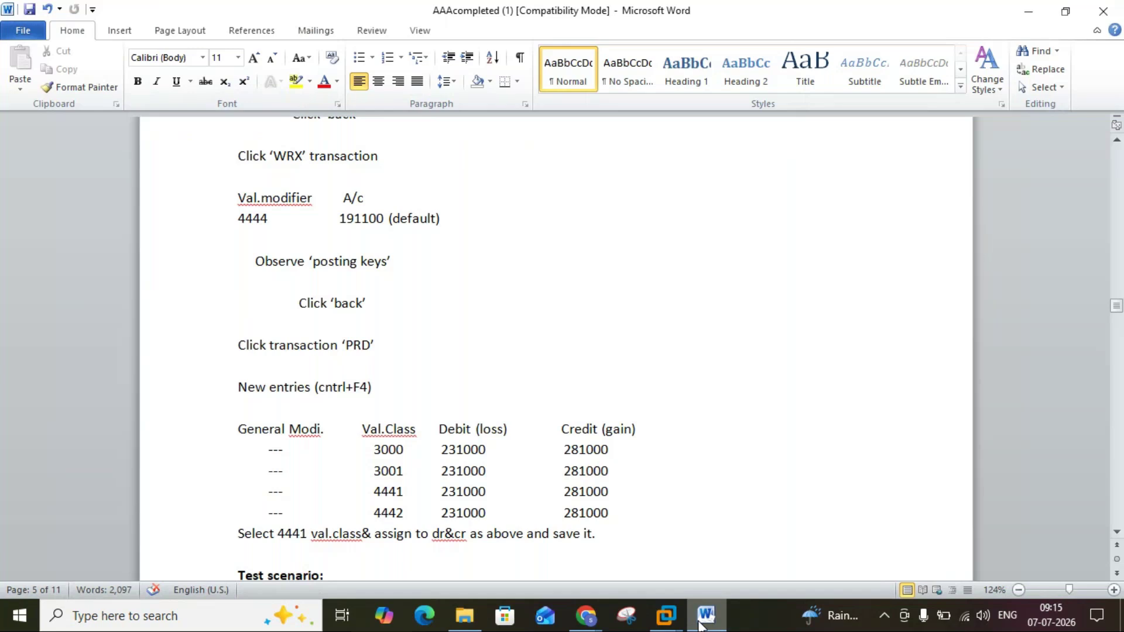
pyautogui.click(703, 621)
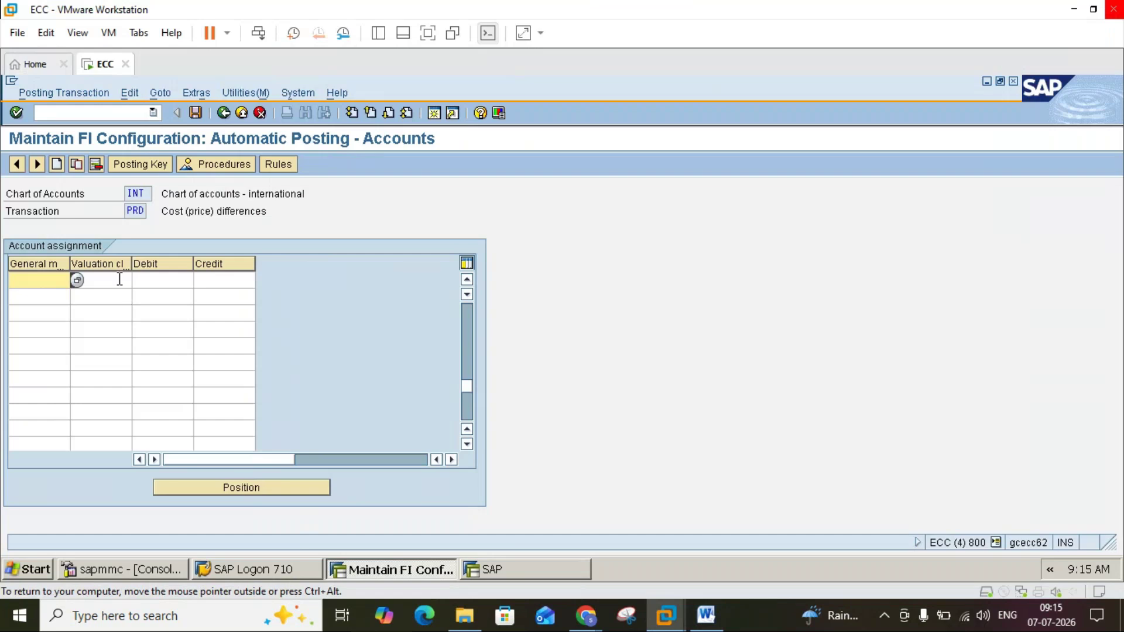
pyautogui.doubleClick(119, 279)
pyautogui.click(137, 280)
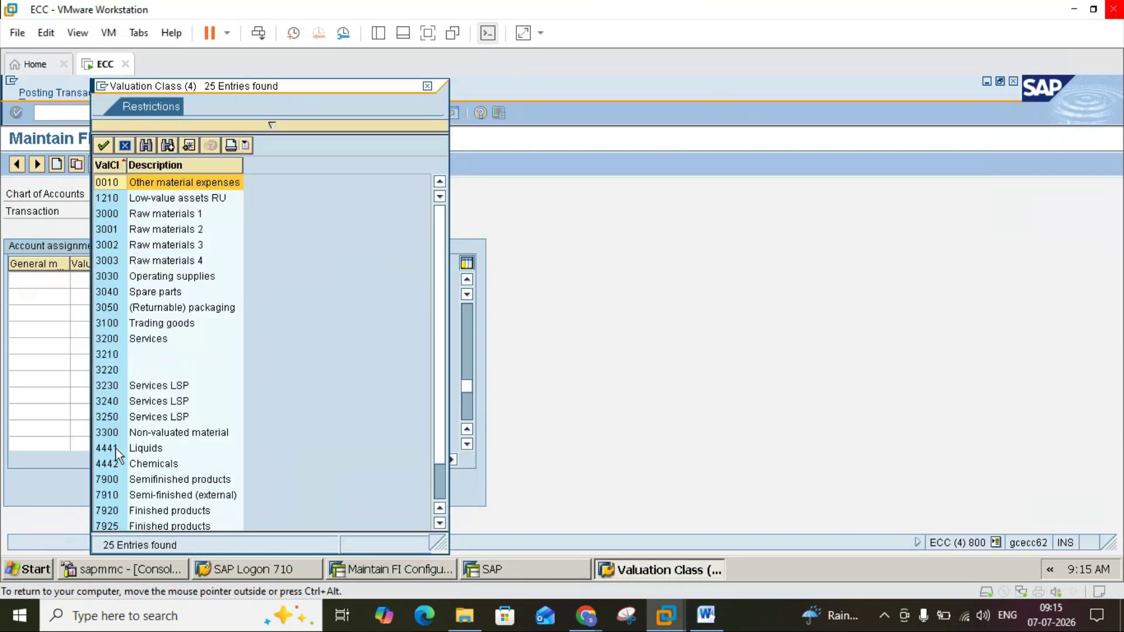
pyautogui.doubleClick(116, 449)
pyautogui.click(115, 299)
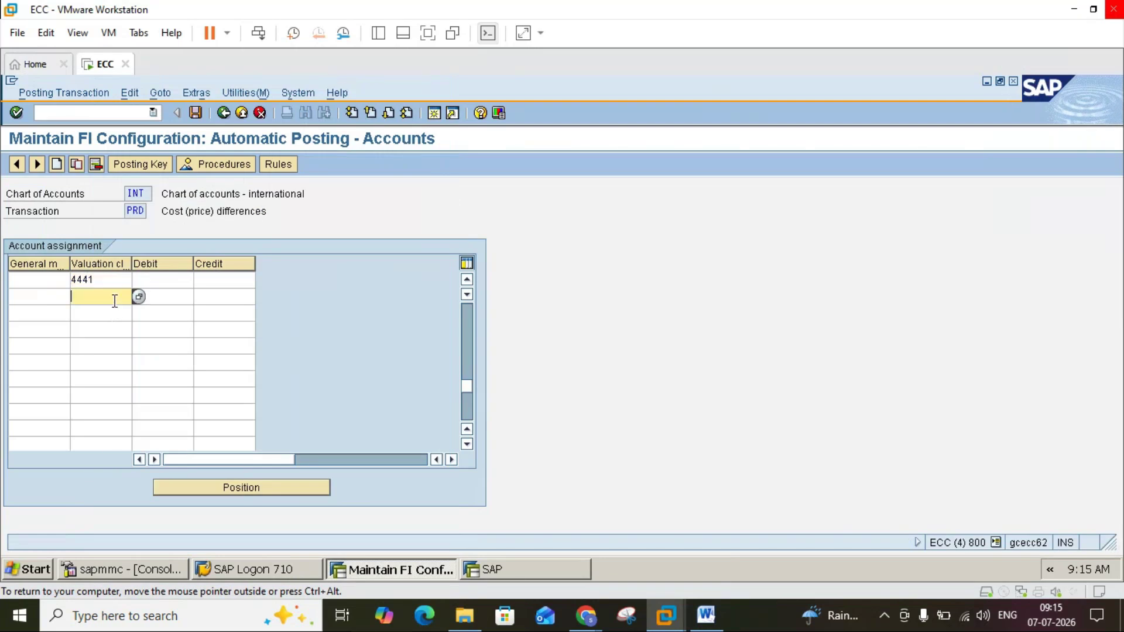
pyautogui.click(138, 298)
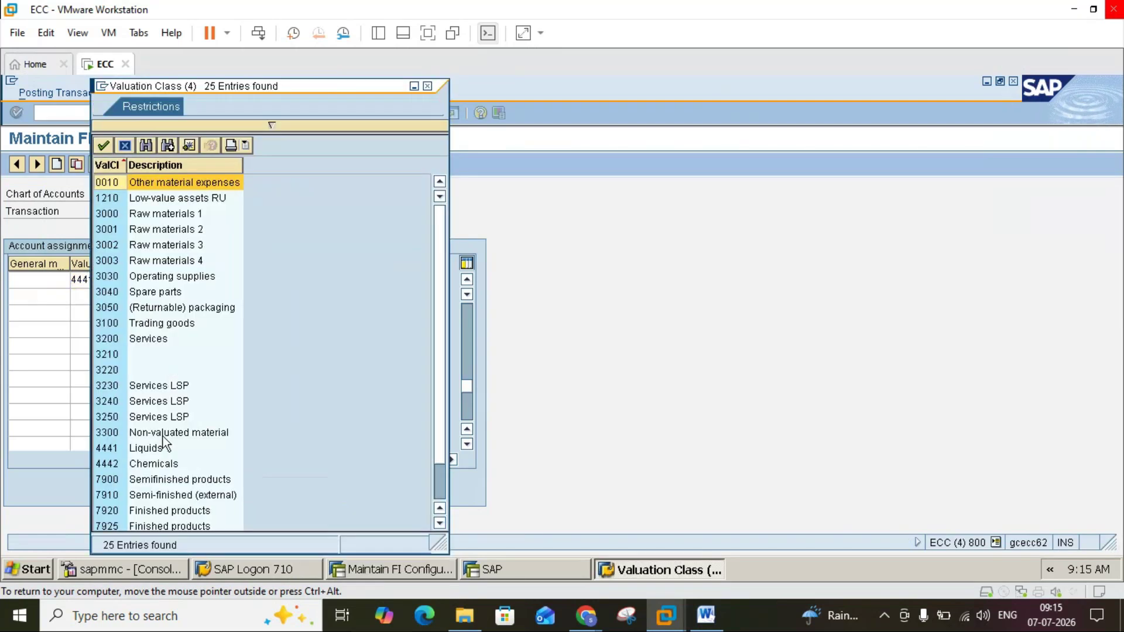
pyautogui.doubleClick(113, 462)
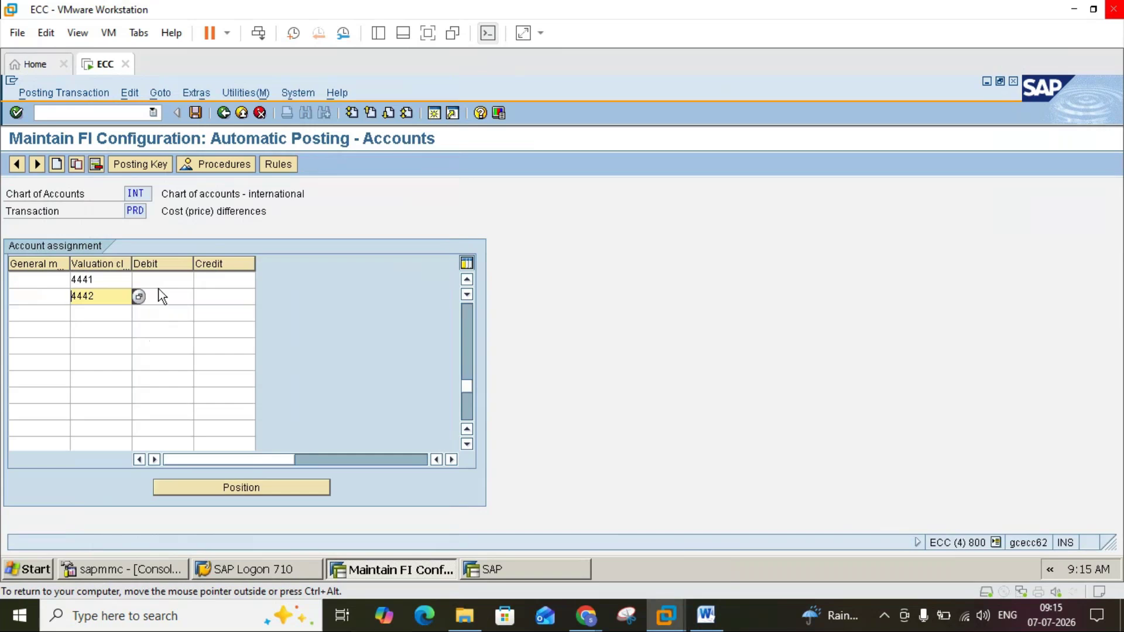
# Step: Assign debit account 231000 and credit account 281000 to valuation class 4441, checking the values against the Word notes
pyautogui.click(158, 281)
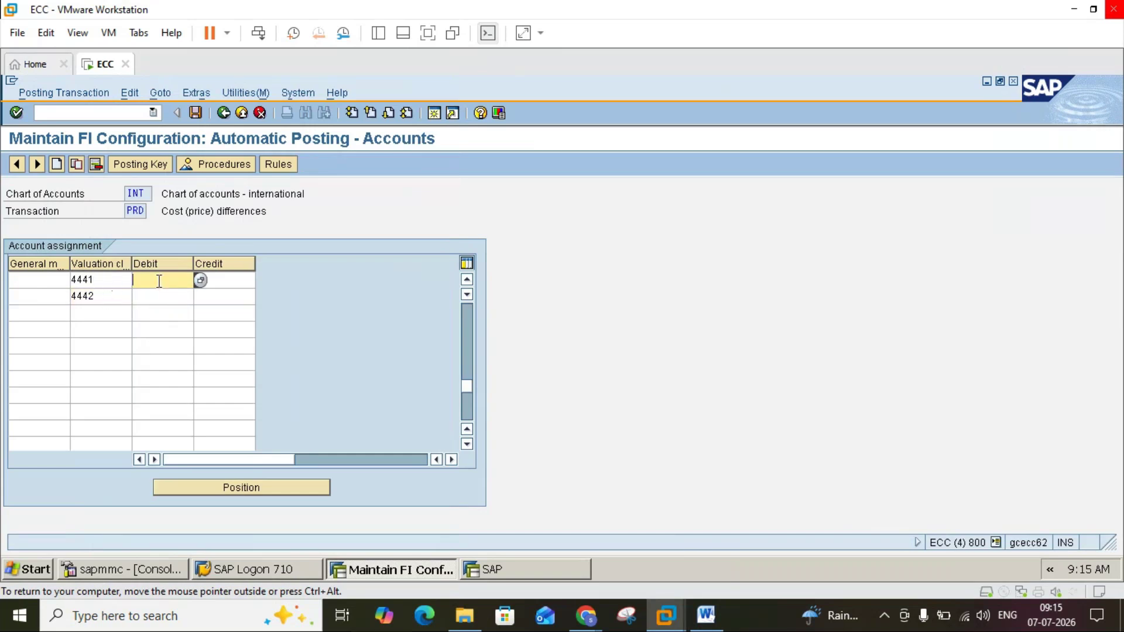
pyautogui.click(707, 621)
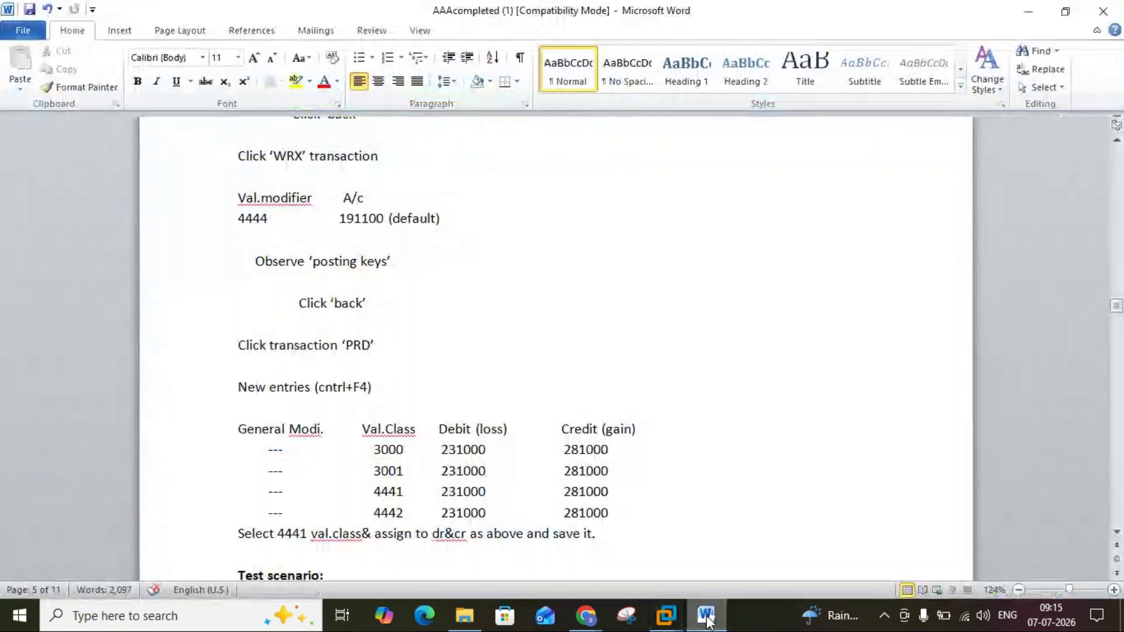
pyautogui.click(707, 617)
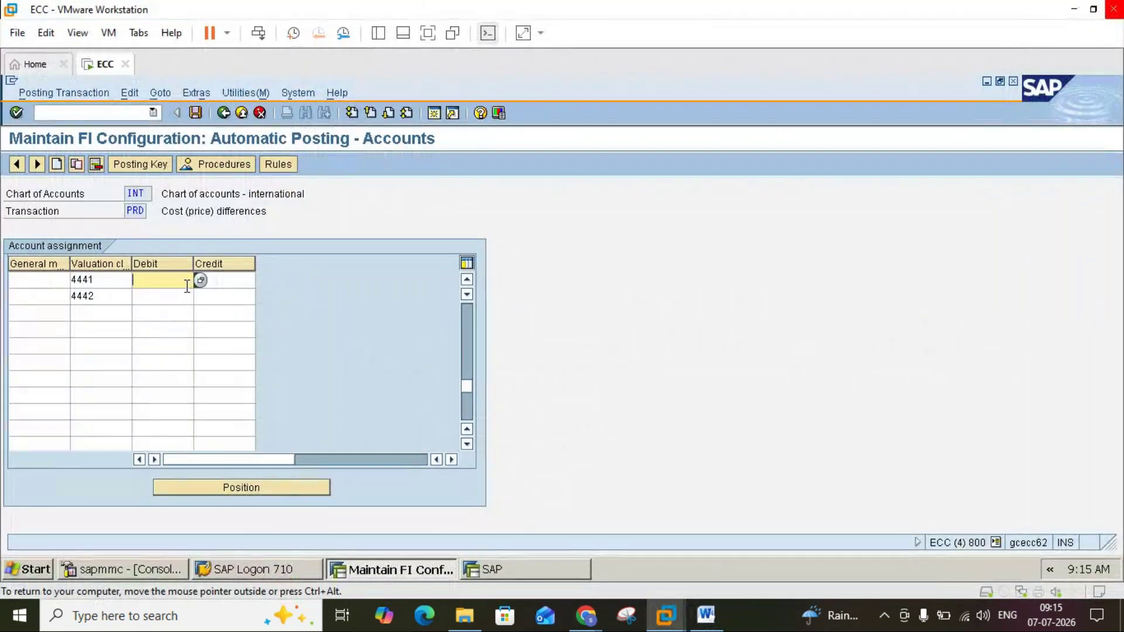
pyautogui.write('231000')
pyautogui.click(223, 281)
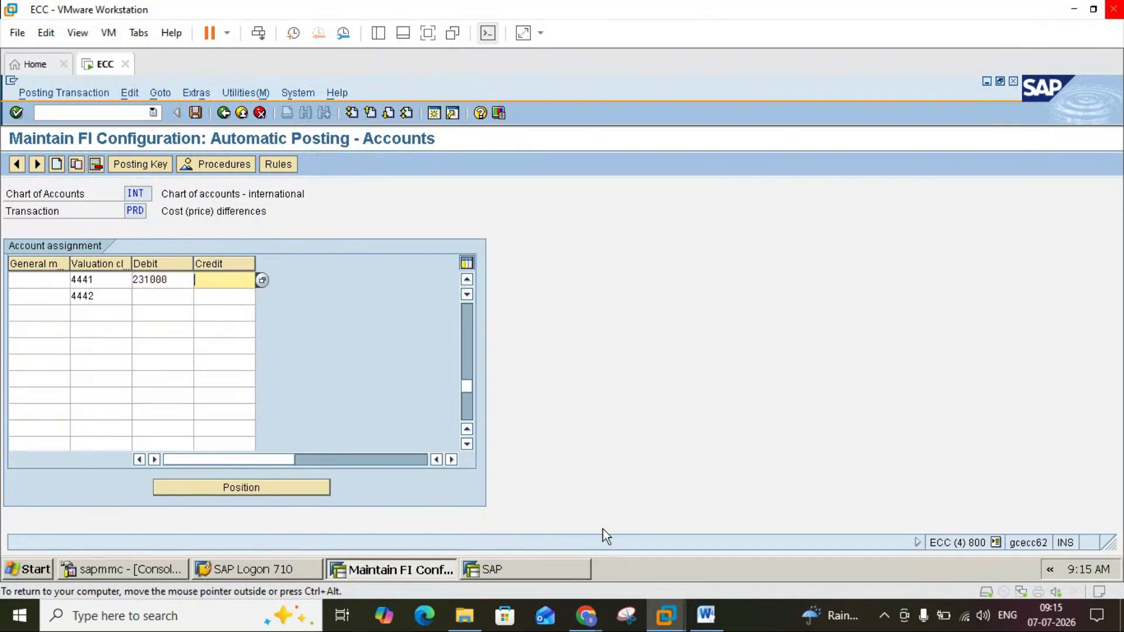
pyautogui.click(705, 615)
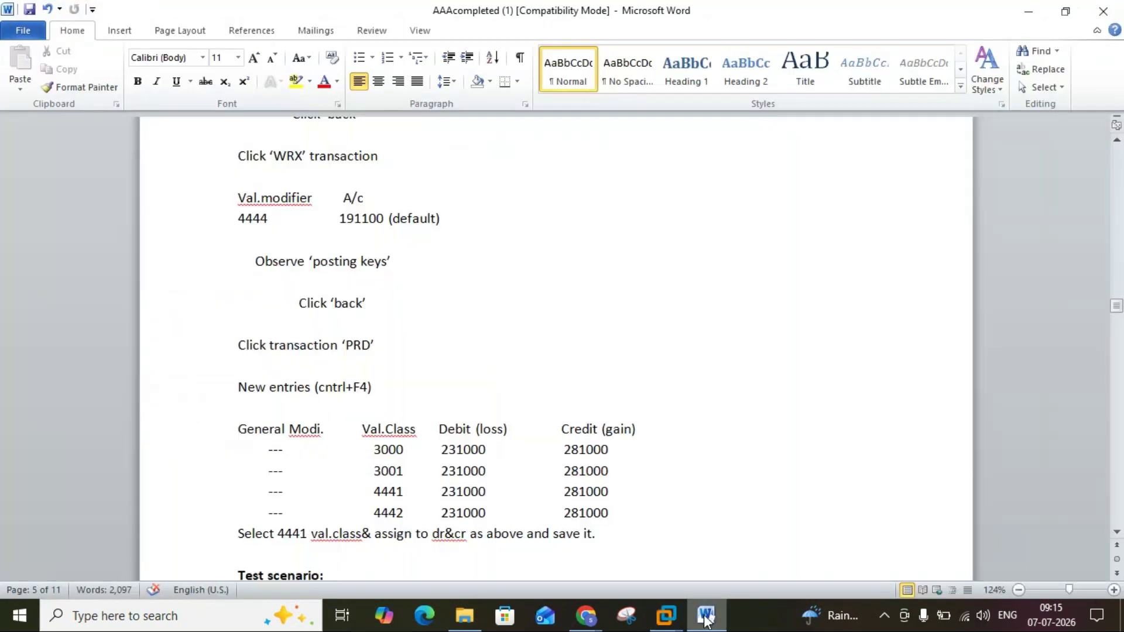
pyautogui.click(706, 616)
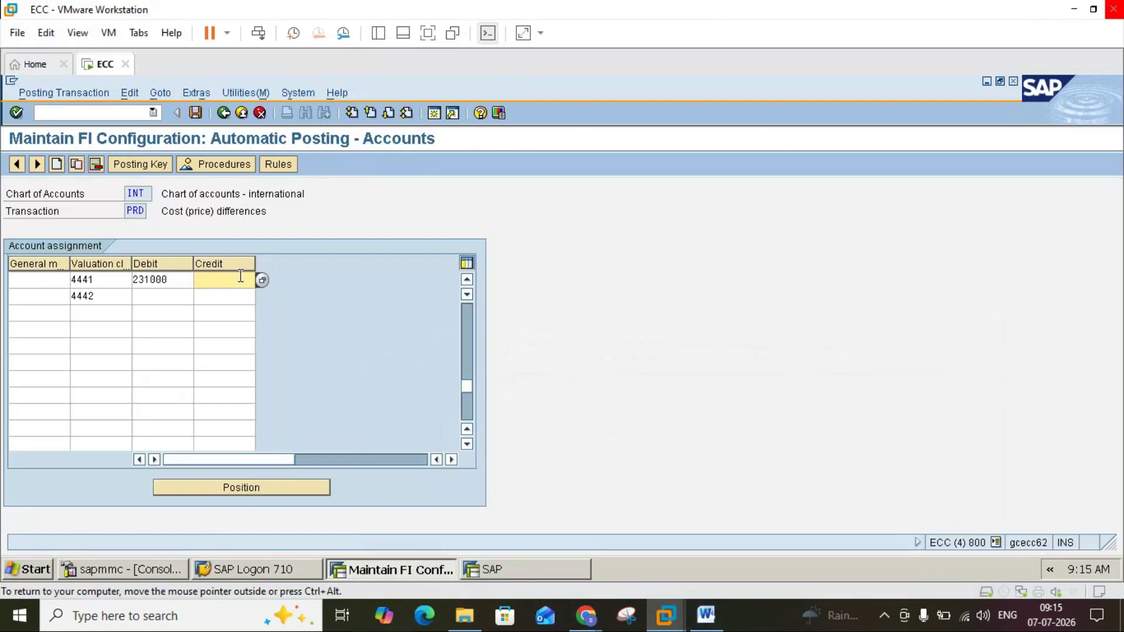
pyautogui.write('281000')
# Step: Assign debit account 231000 and credit account 281000 to valuation class 4442 and save the entries to the proposed customizing request
pyautogui.click(164, 297)
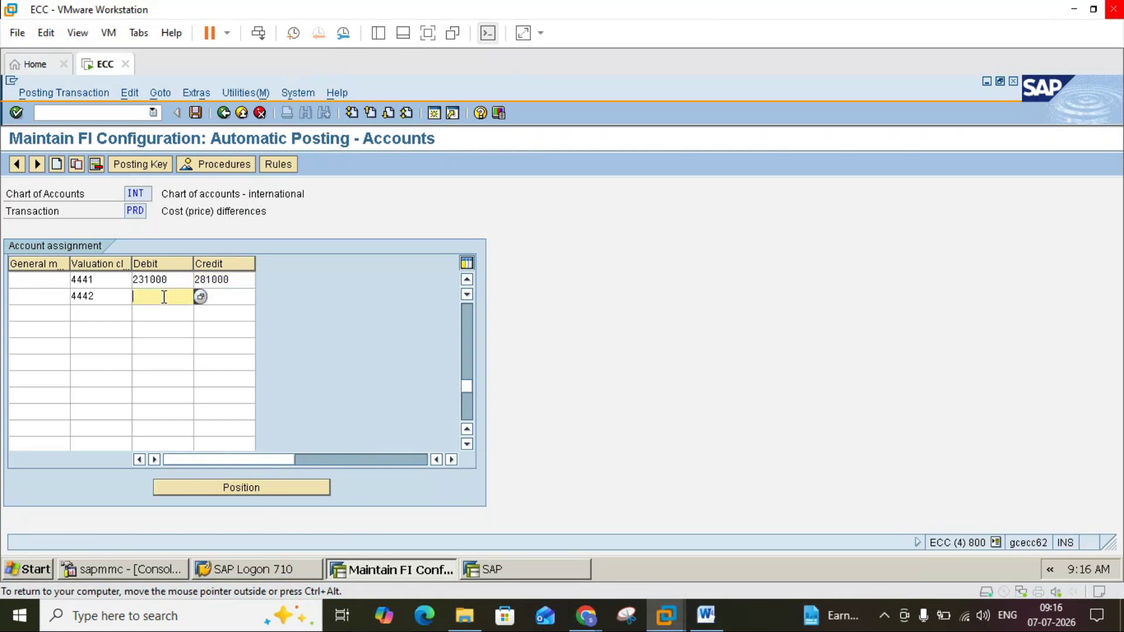
pyautogui.click(706, 616)
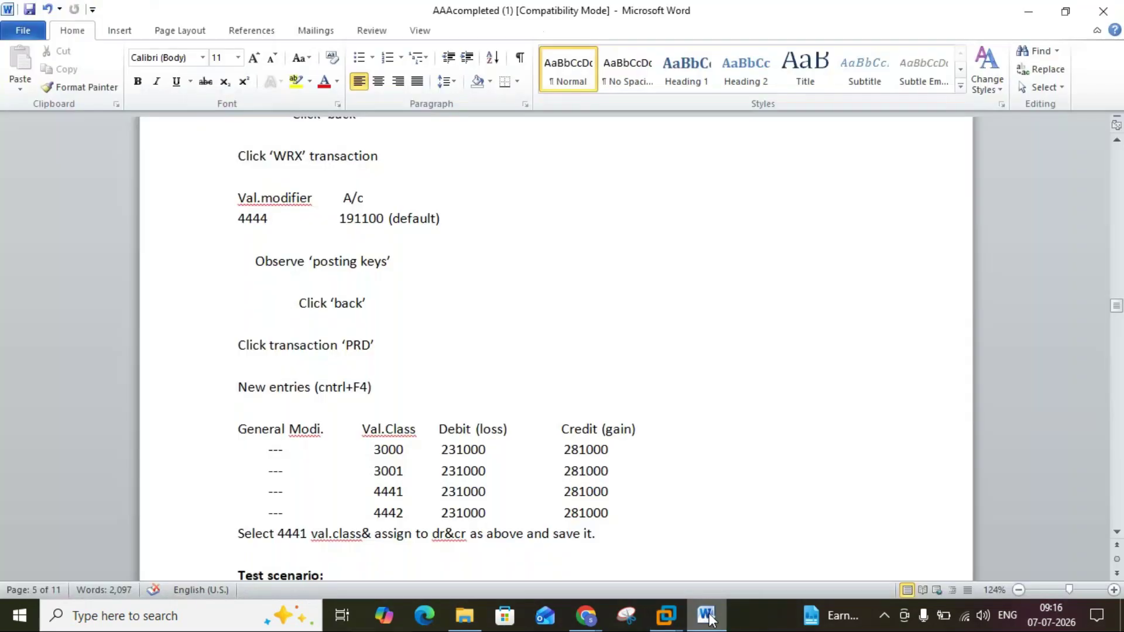
pyautogui.doubleClick(709, 619)
pyautogui.click(710, 622)
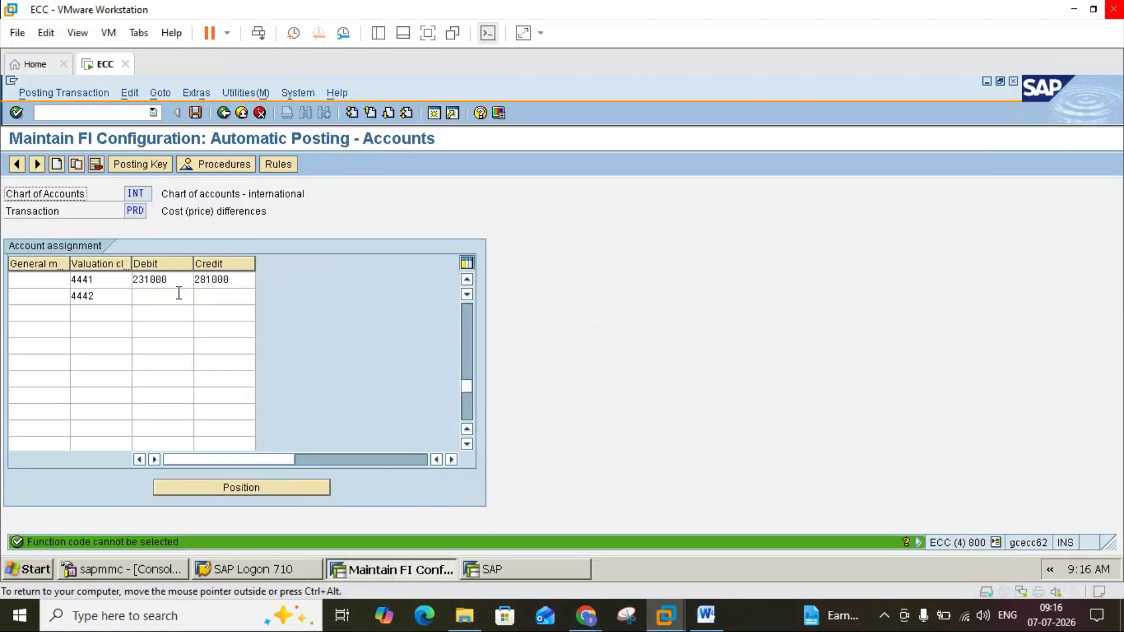
pyautogui.click(179, 293)
pyautogui.write('23')
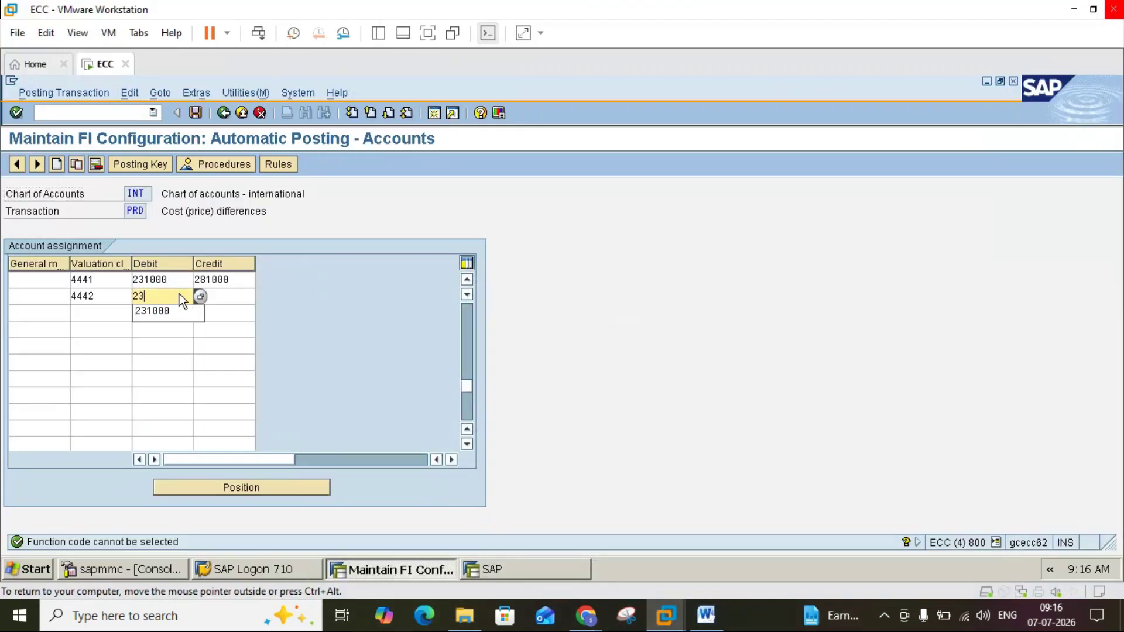
pyautogui.write('1000')
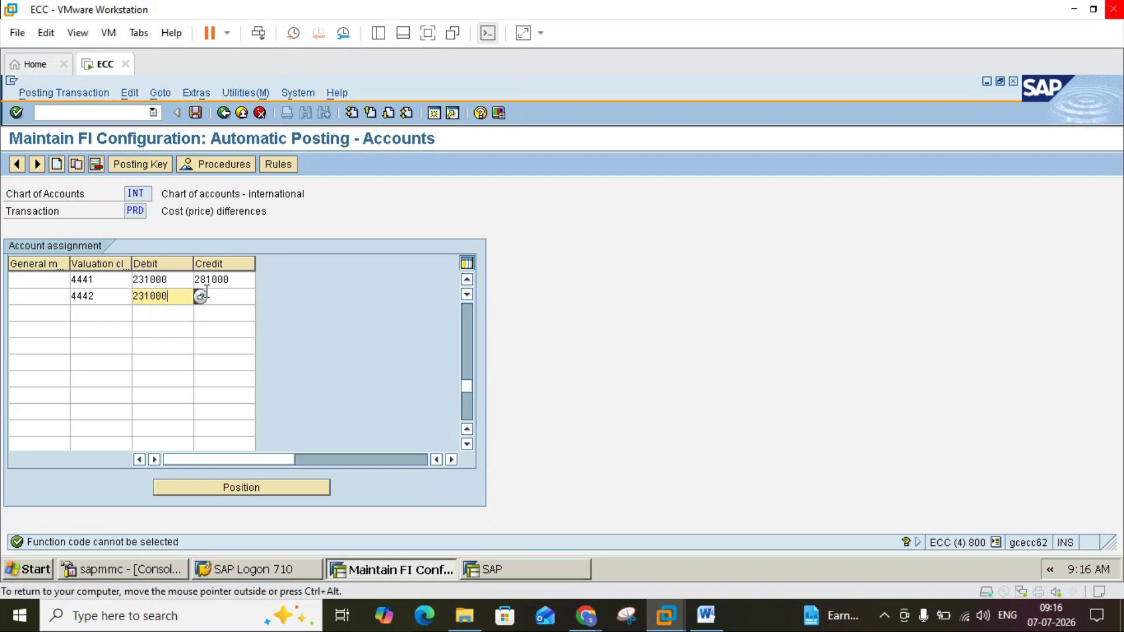
pyautogui.click(214, 291)
pyautogui.write('2')
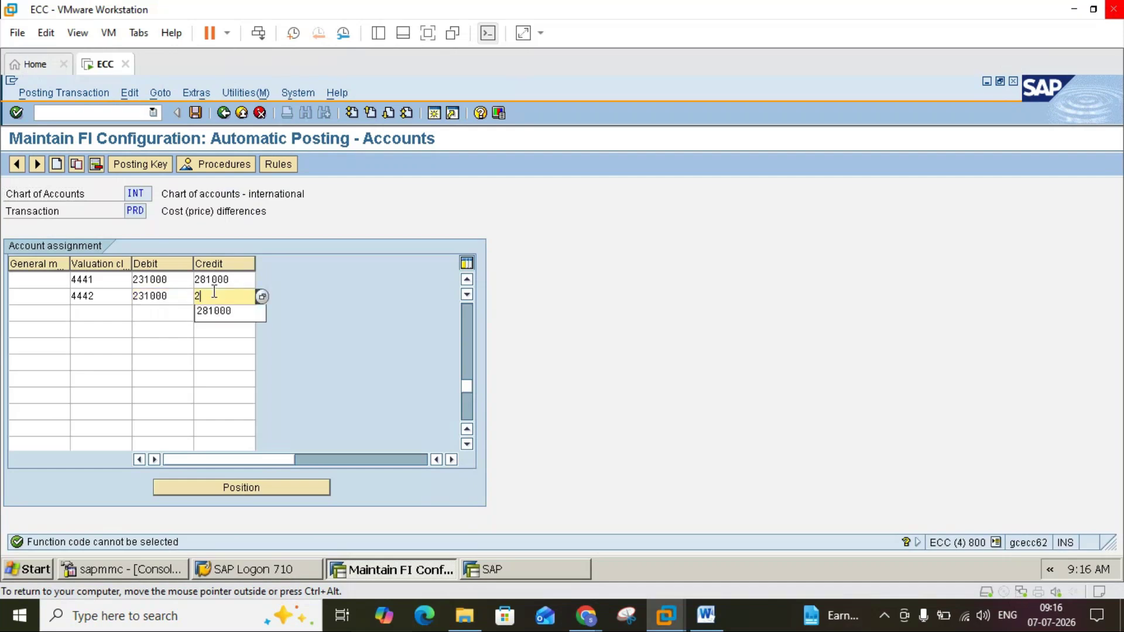
pyautogui.write('81000')
pyautogui.click(195, 115)
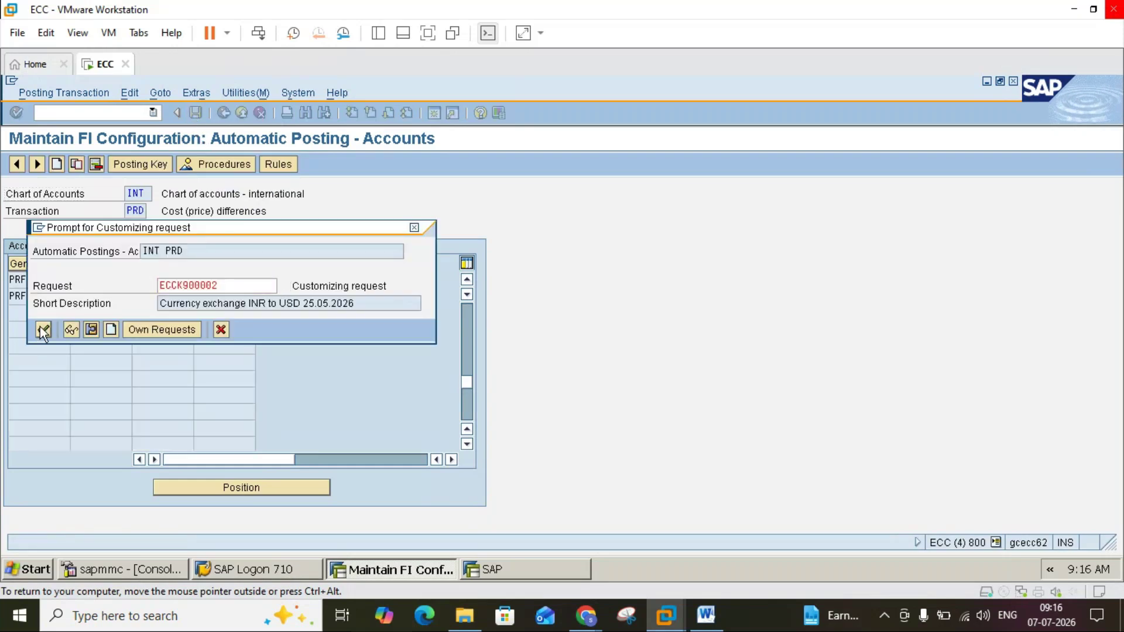
pyautogui.click(40, 327)
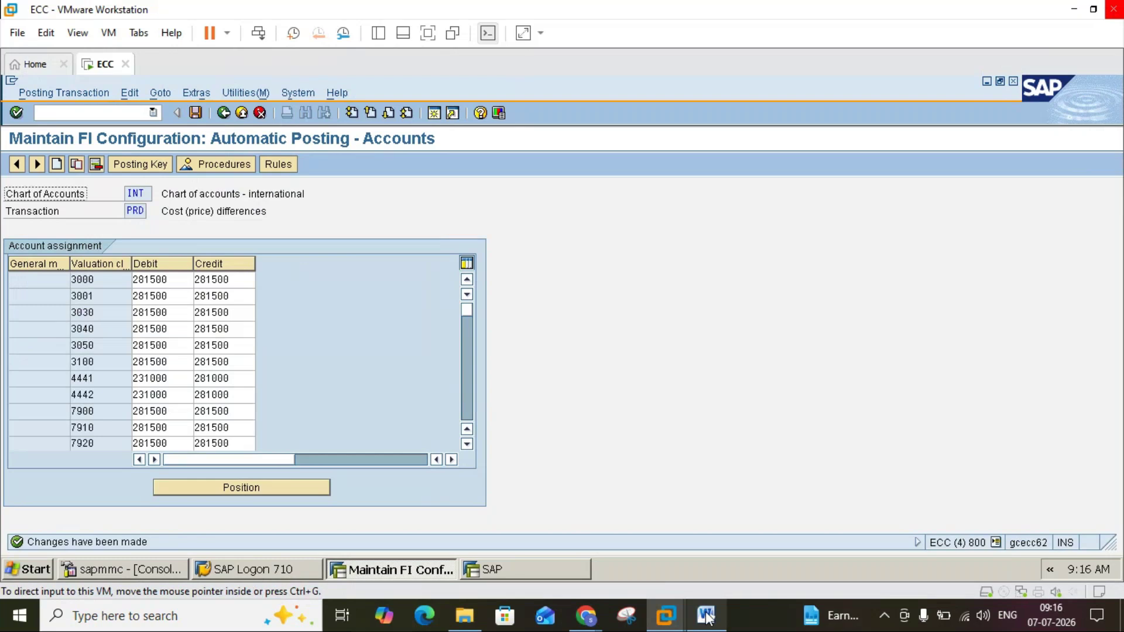
# Step: Switch to the Word notes and review the PRD entries table and the start of the test scenario
pyautogui.click(706, 616)
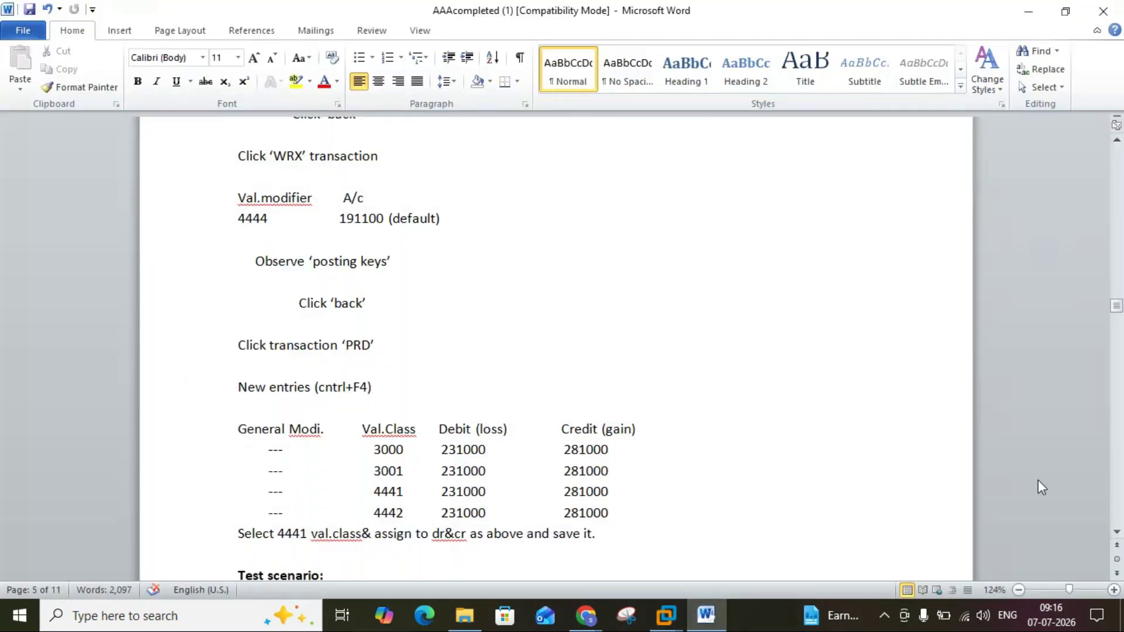
pyautogui.click(1117, 532)
pyautogui.scroll(-2, 1117, 534)
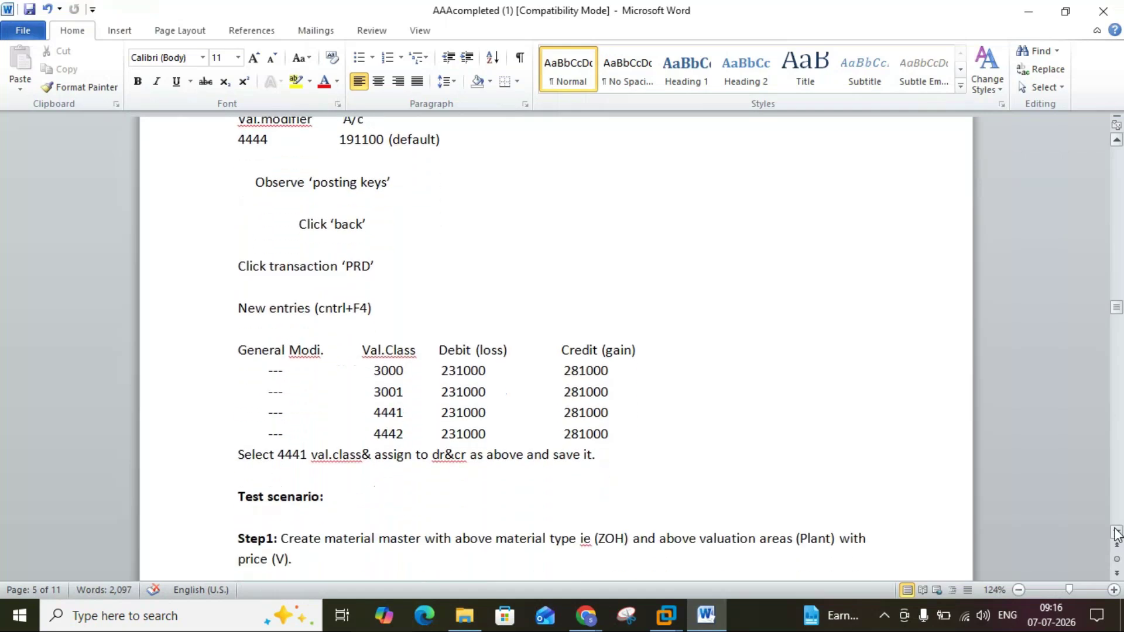
pyautogui.click(381, 326)
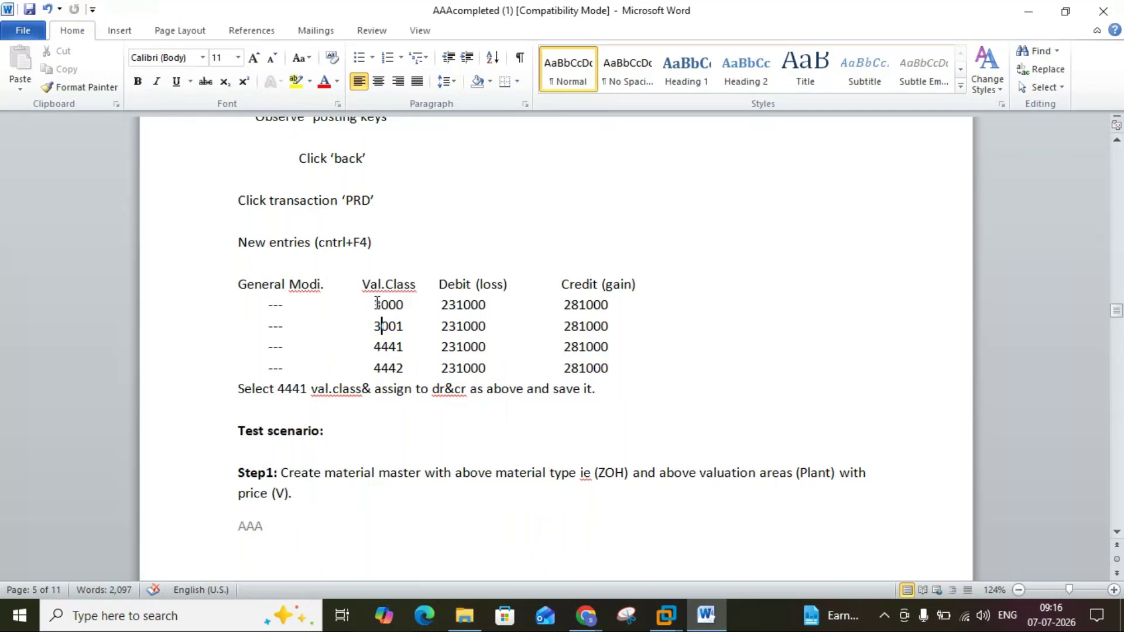
pyautogui.moveTo(381, 346); pyautogui.dragTo(402, 350)
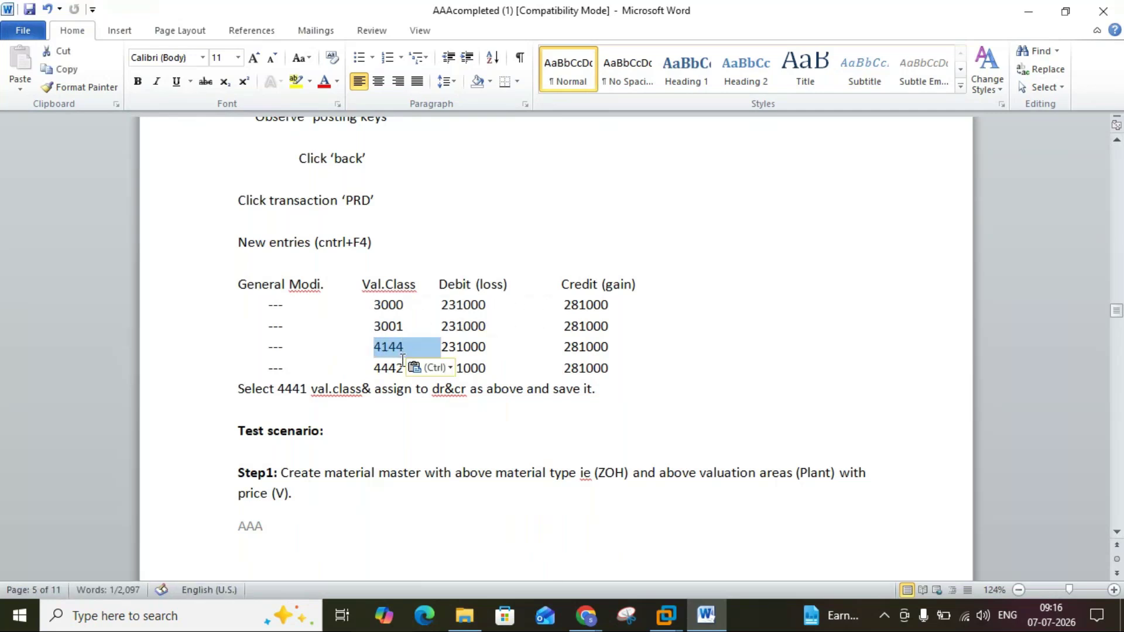
pyautogui.click(46, 10)
pyautogui.click(46, 10)
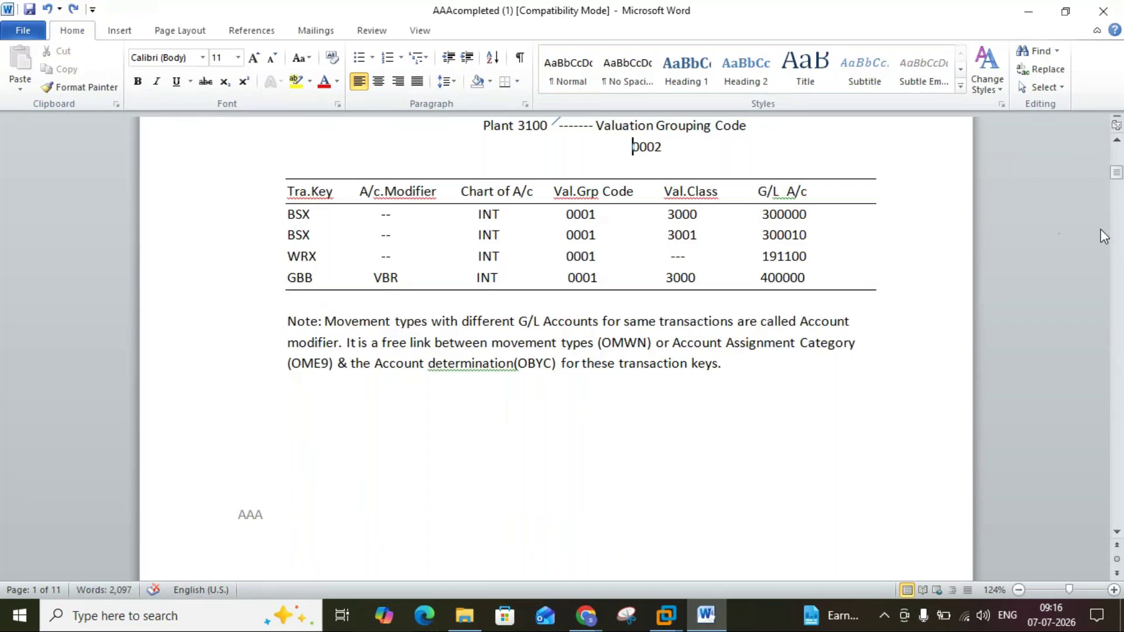
# Step: Look through the Word notes from the example on page 2 to the PRD entries and the test scenario on page 5
pyautogui.click(1116, 265)
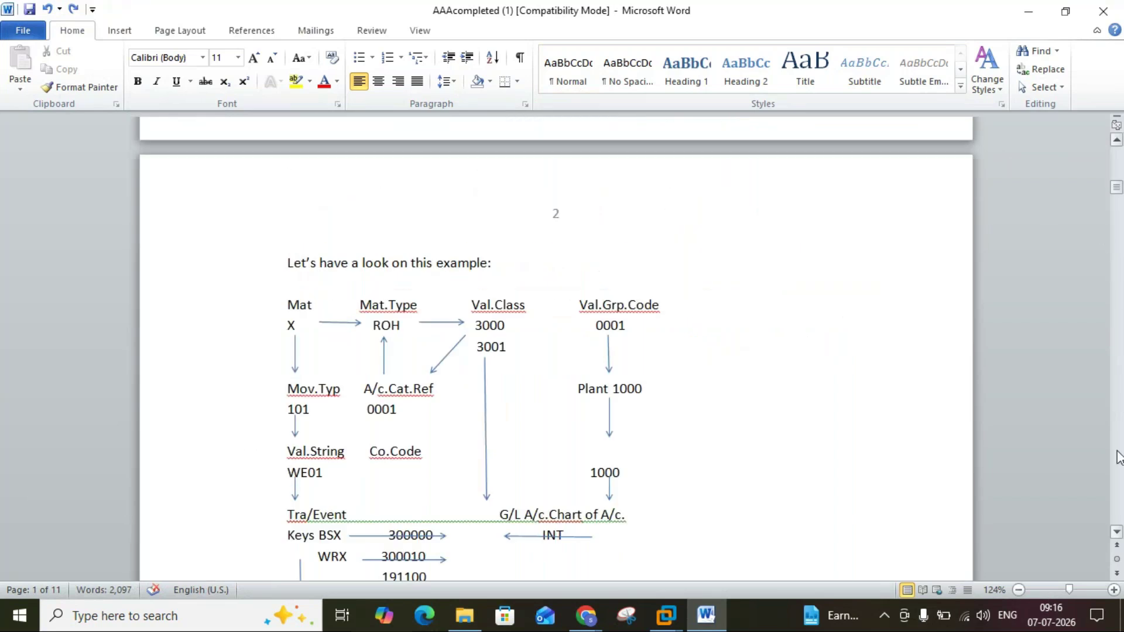
pyautogui.scroll(-13, 1117, 465)
pyautogui.scroll(-15, 1117, 466)
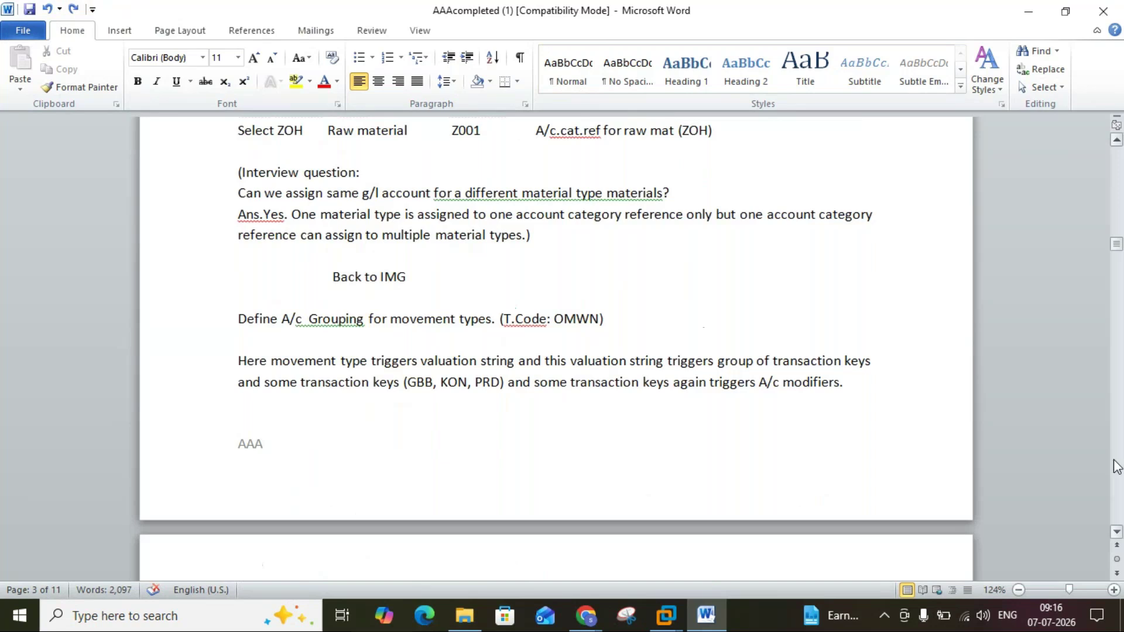
pyautogui.click(1117, 141)
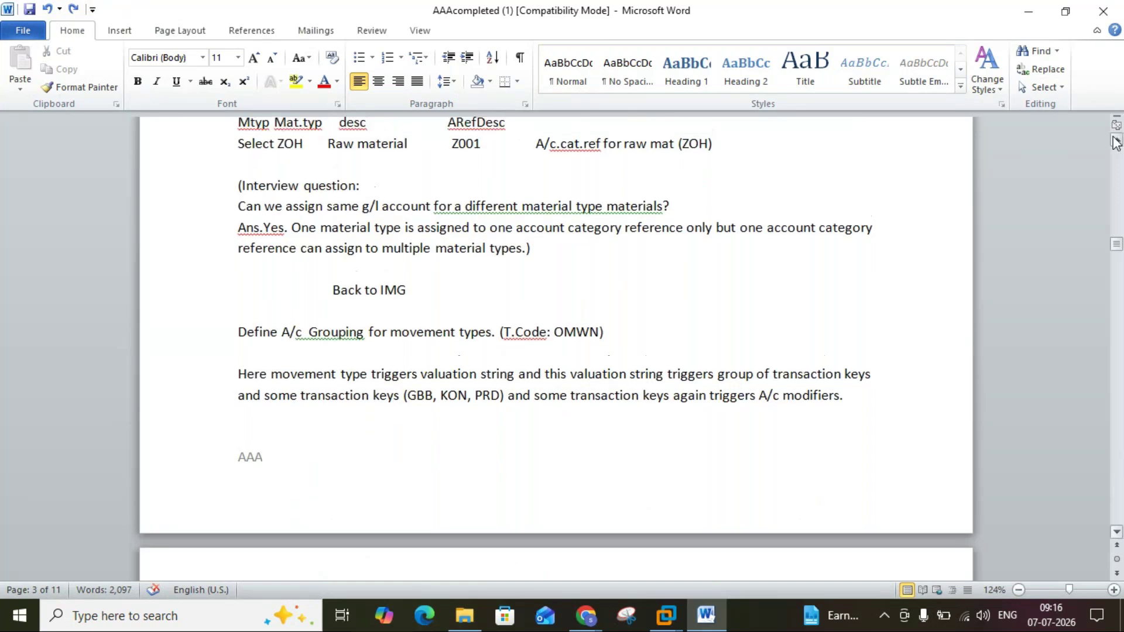
pyautogui.scroll(3, 1116, 142)
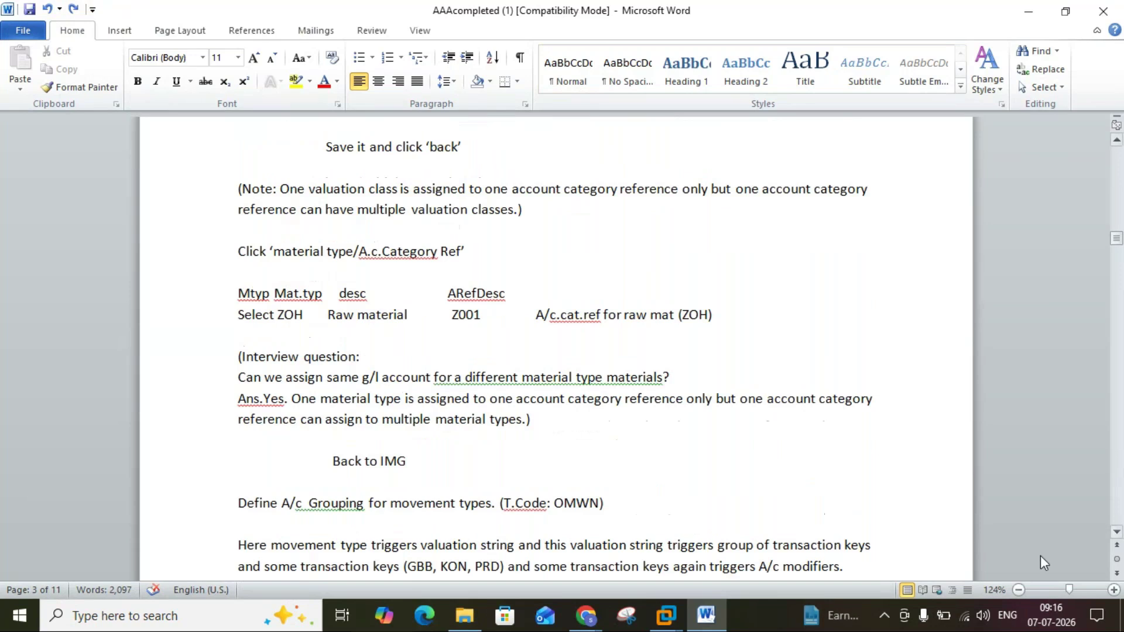
pyautogui.click(1119, 503)
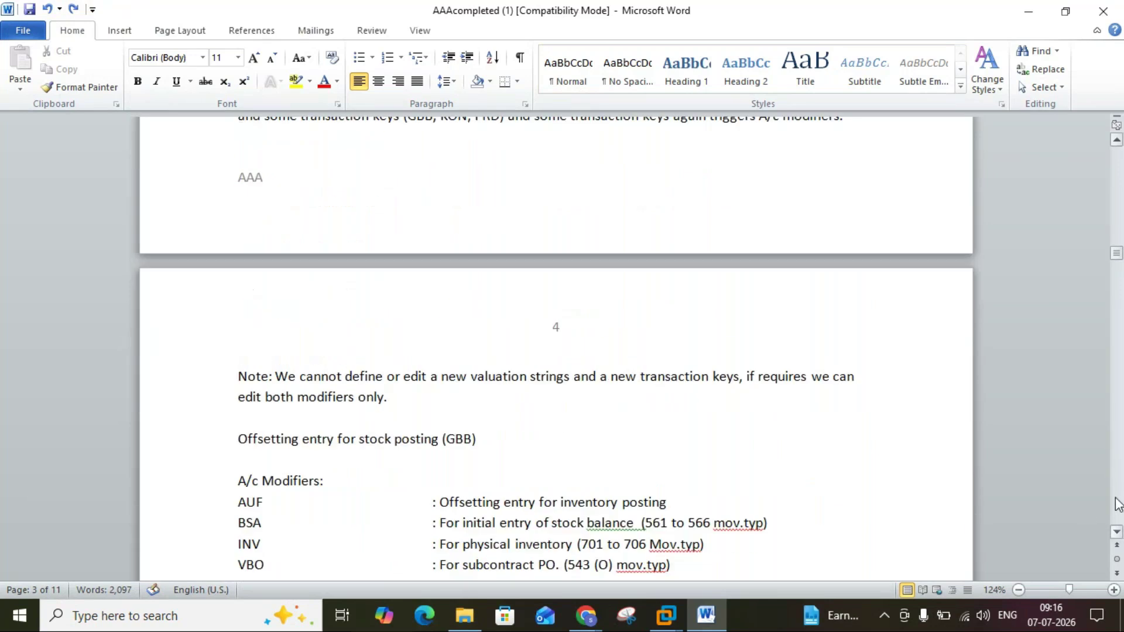
pyautogui.click(1118, 503)
pyautogui.click(1119, 503)
pyautogui.click(1118, 503)
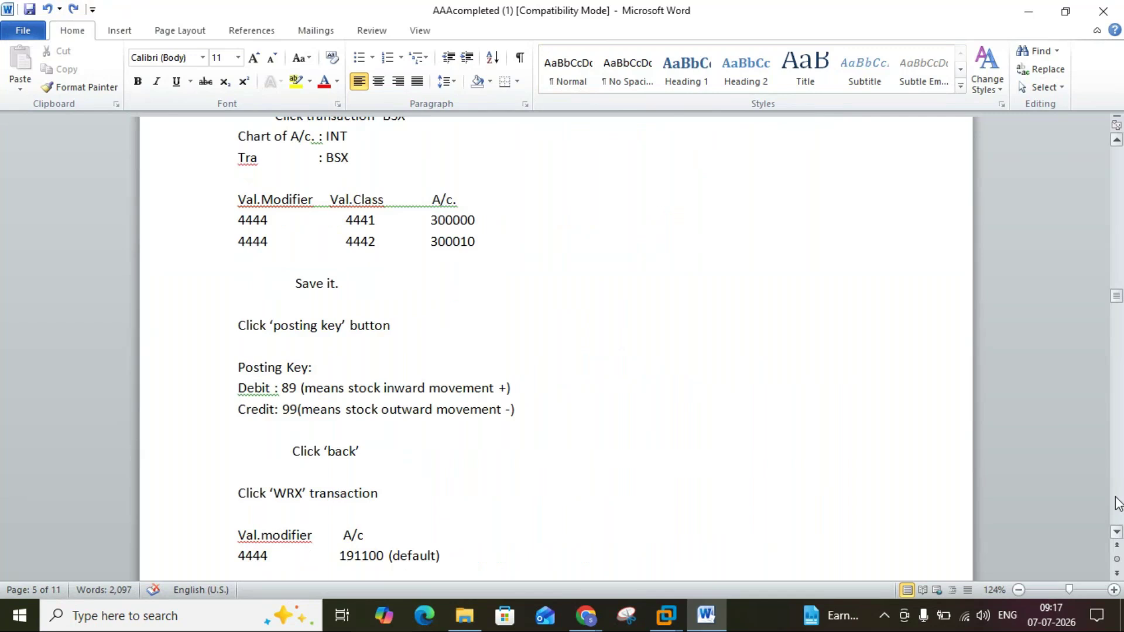
pyautogui.click(1118, 503)
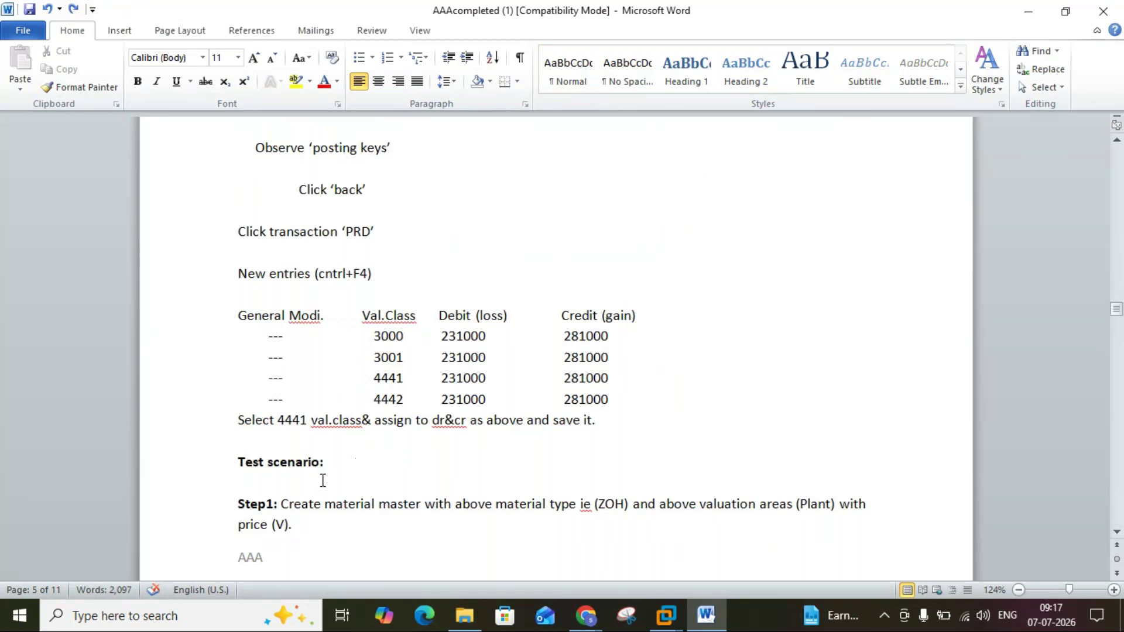
# Step: Save the Word notes and switch to the GoTo Meeting window
pyautogui.click(35, 11)
pyautogui.click(586, 614)
pyautogui.click(637, 570)
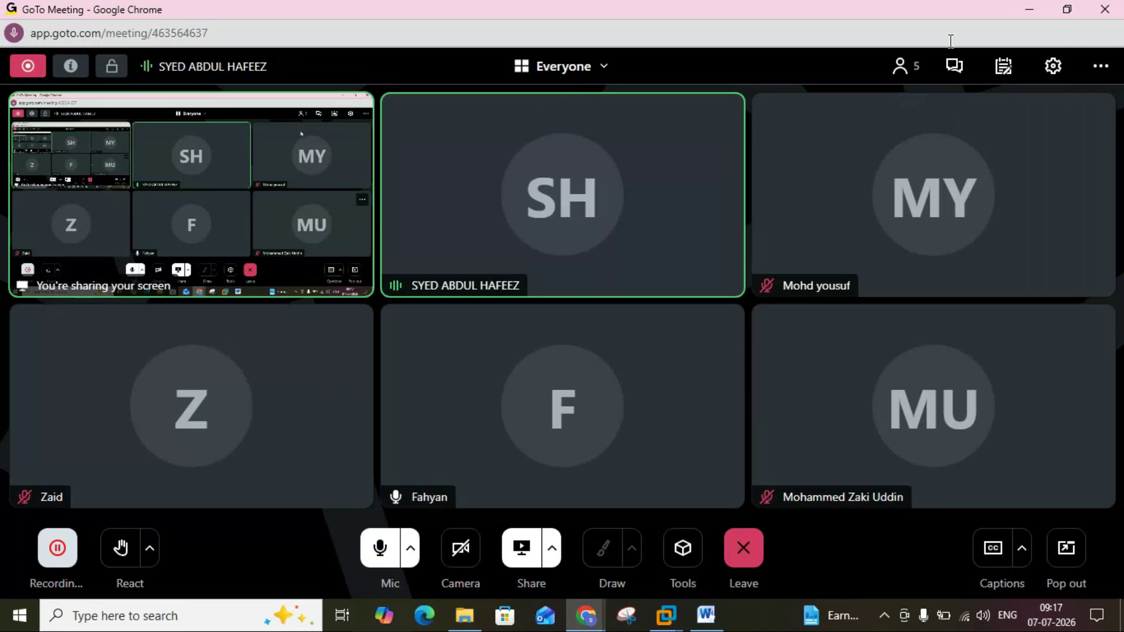
pyautogui.click(1031, 8)
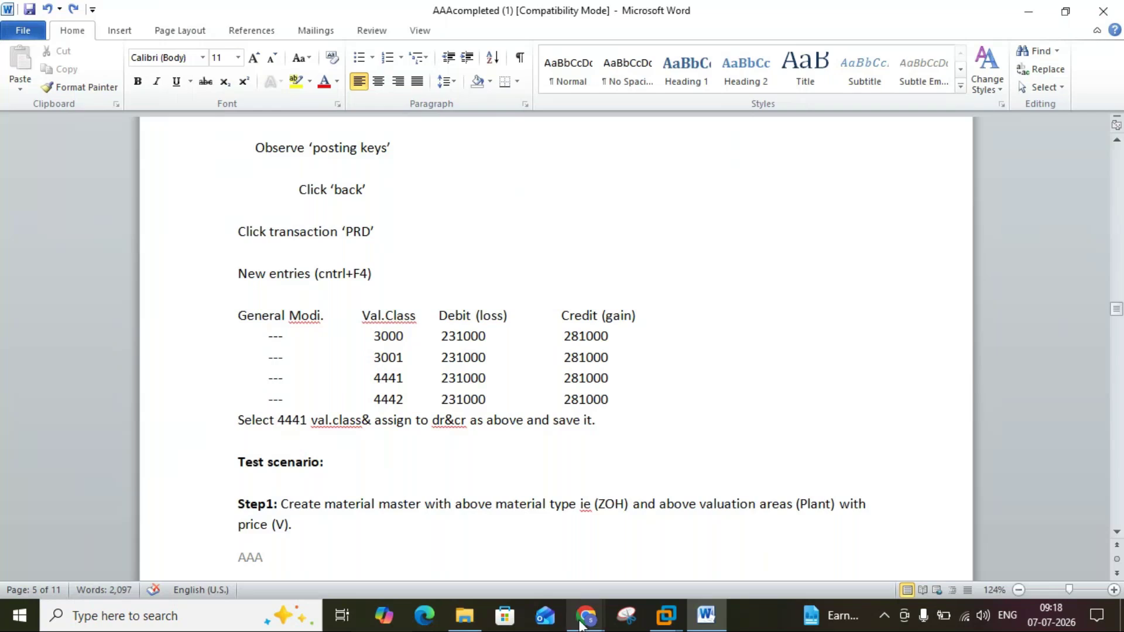
pyautogui.moveTo(586, 615)
pyautogui.click(650, 557)
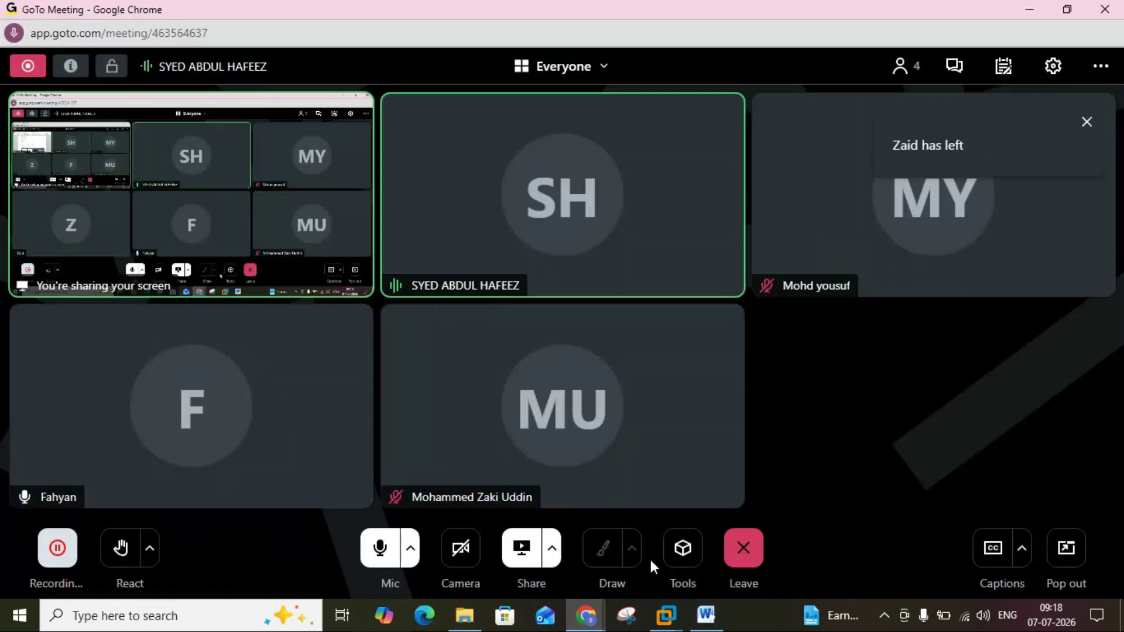